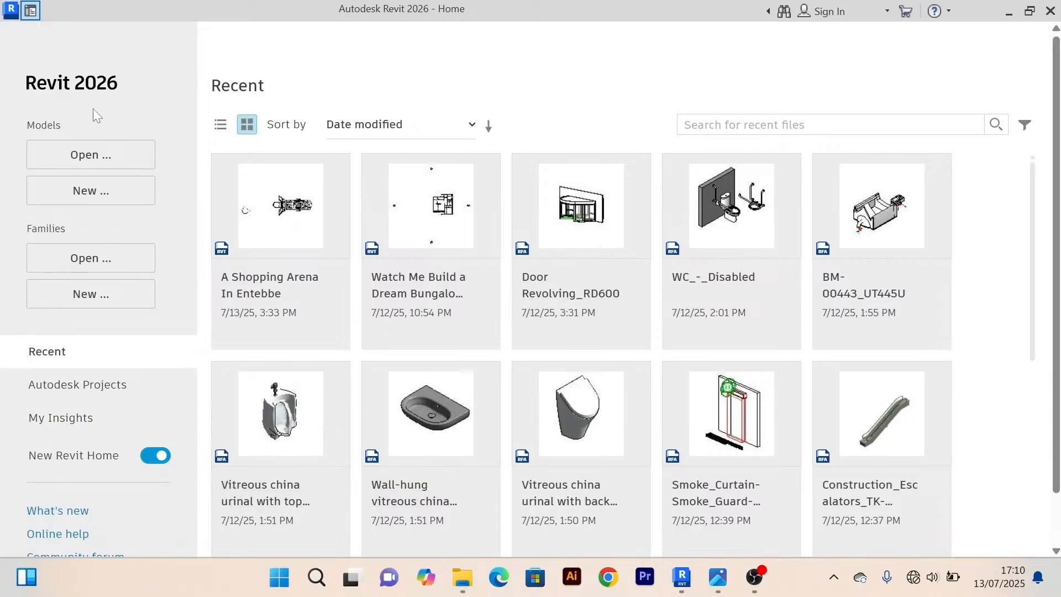
# Start a new project and review the built-in template options, leaving Imperial Multi-discipline selected.
pyautogui.scroll(-2, 97, 232)
pyautogui.scroll(2, 95, 475)
pyautogui.click(93, 190)
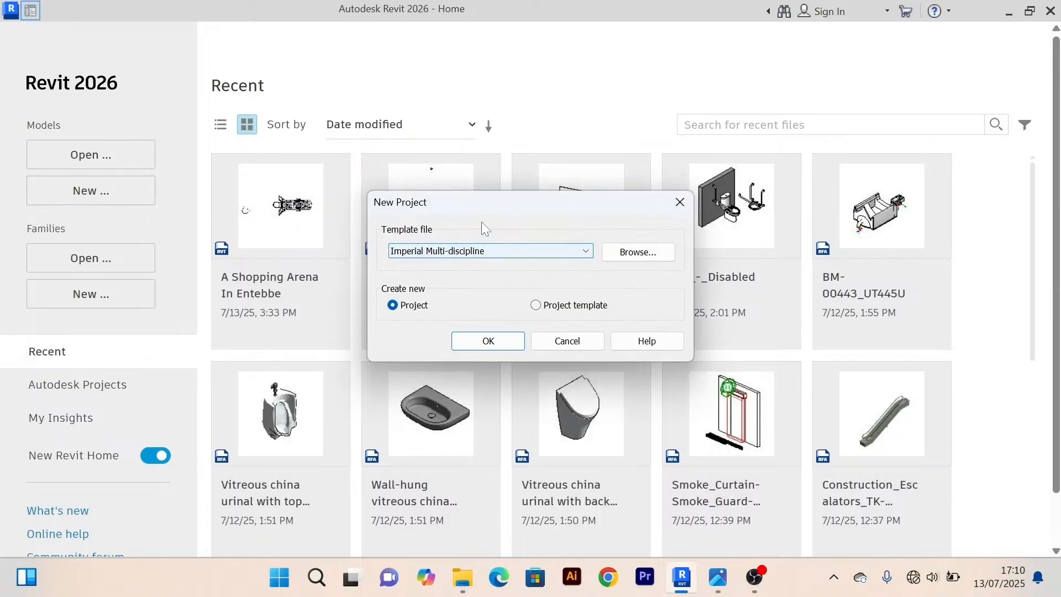
pyautogui.moveTo(478, 204); pyautogui.dragTo(417, 172)
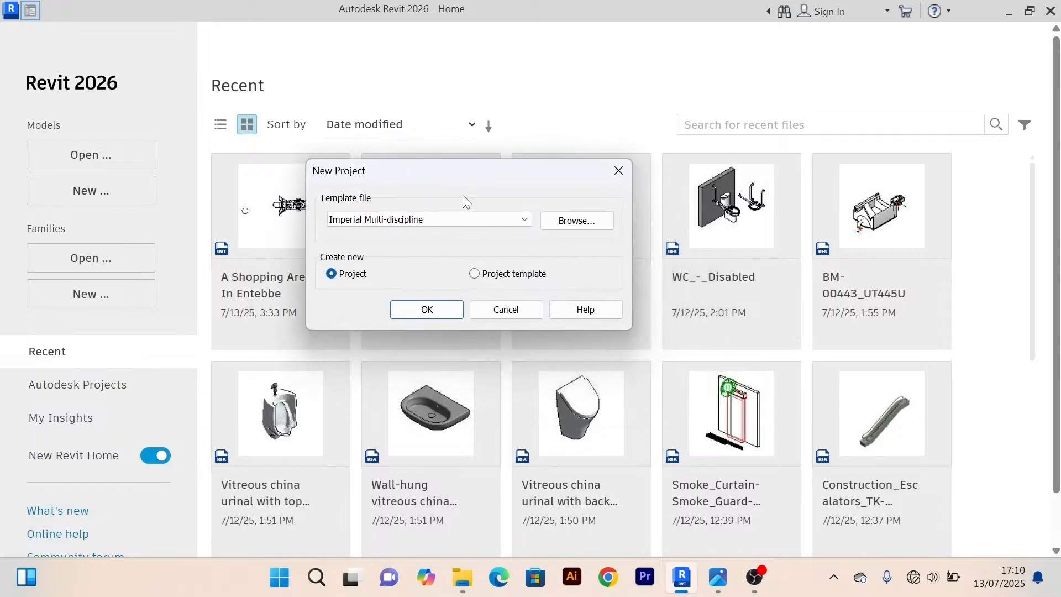
pyautogui.click(524, 219)
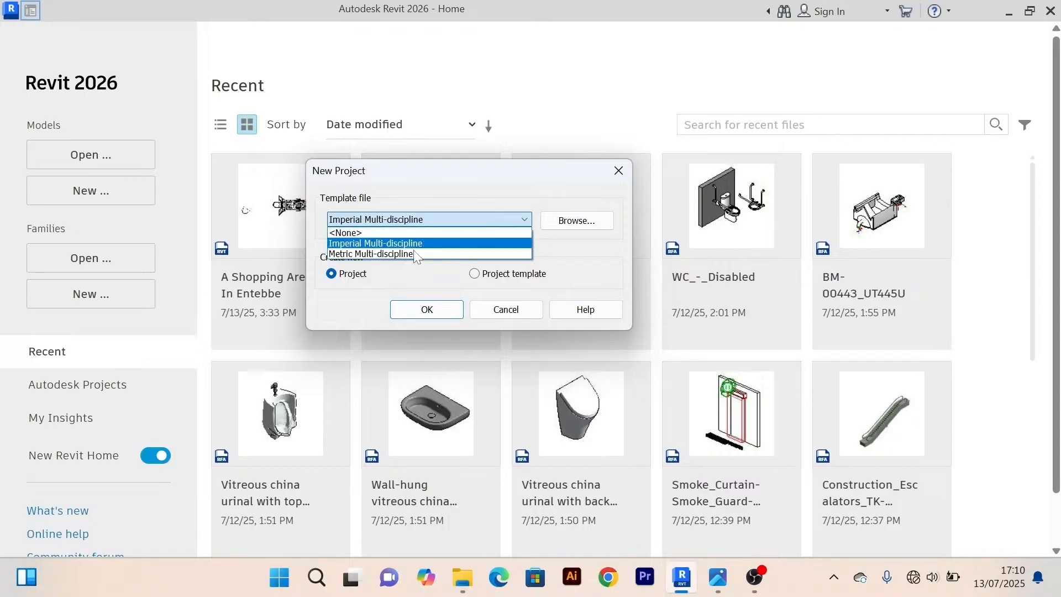
pyautogui.click(409, 280)
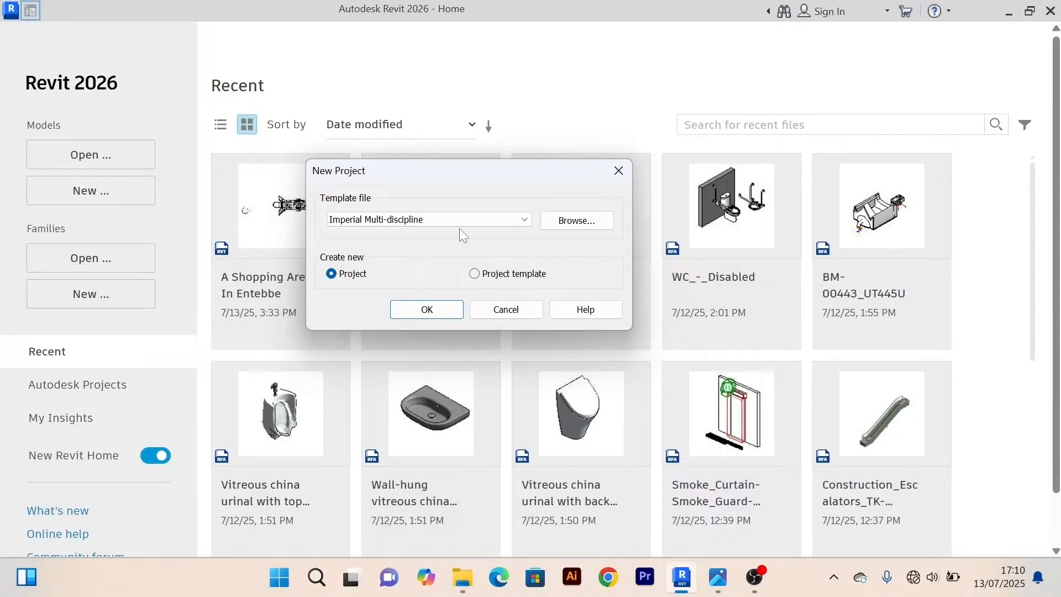
pyautogui.moveTo(507, 177); pyautogui.dragTo(451, 163)
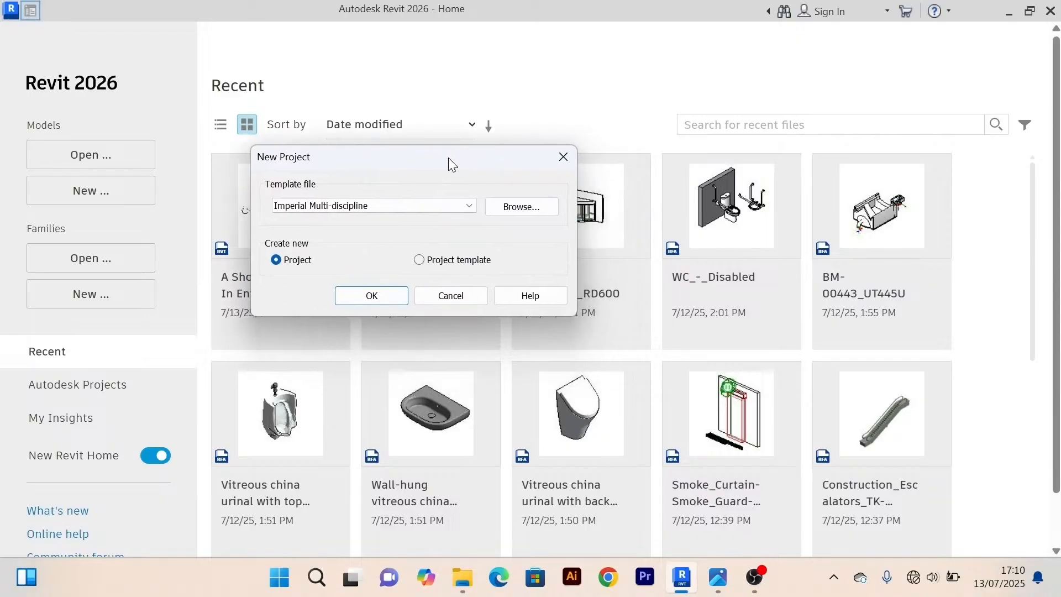
pyautogui.click(462, 205)
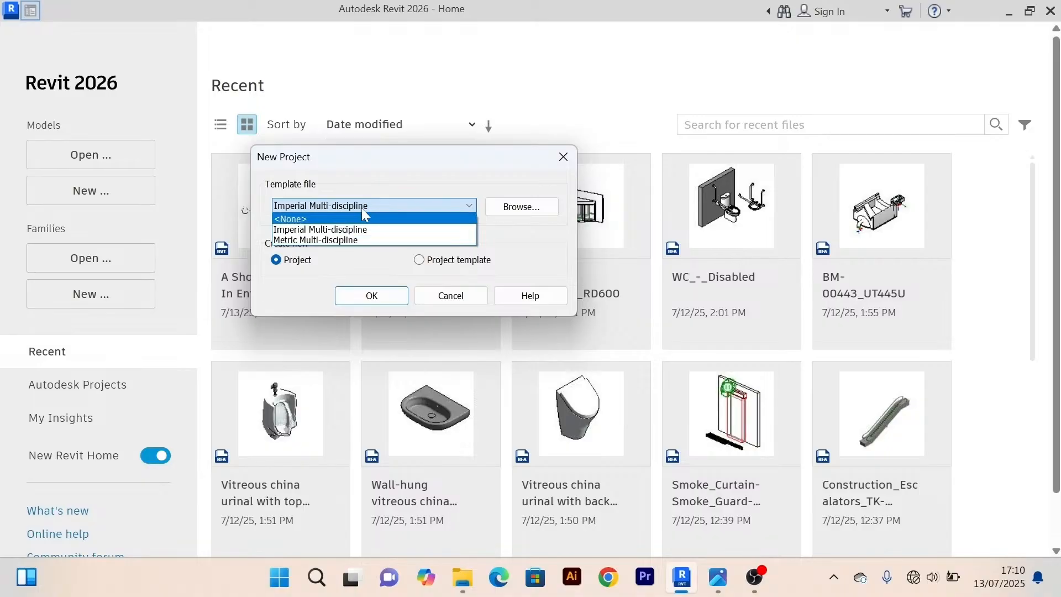
pyautogui.click(360, 265)
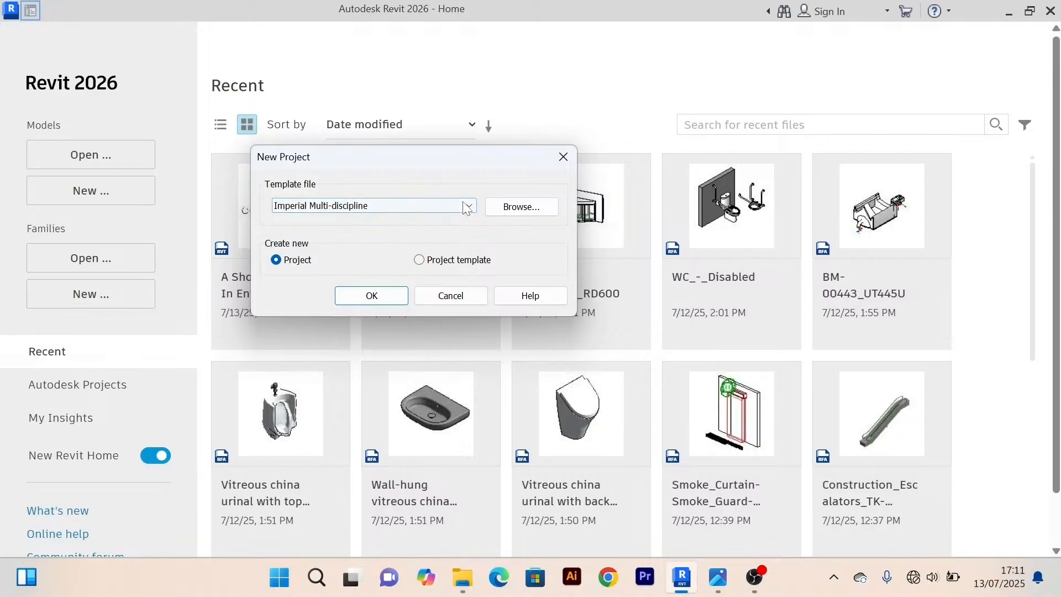
# Load the DefaultMetric template file from the English templates folder for the new project.
pyautogui.click(520, 210)
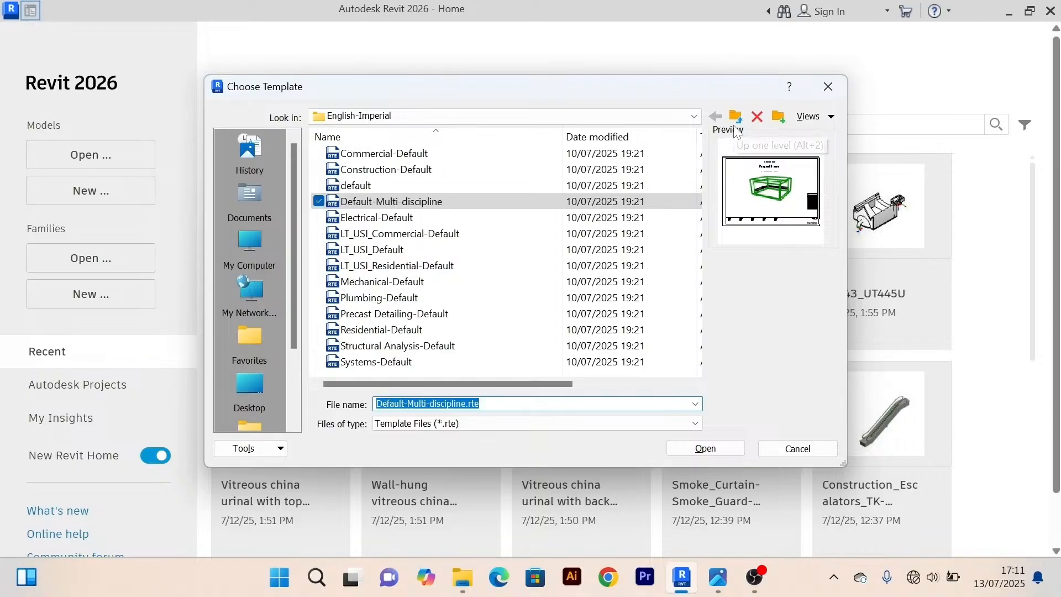
pyautogui.click(736, 117)
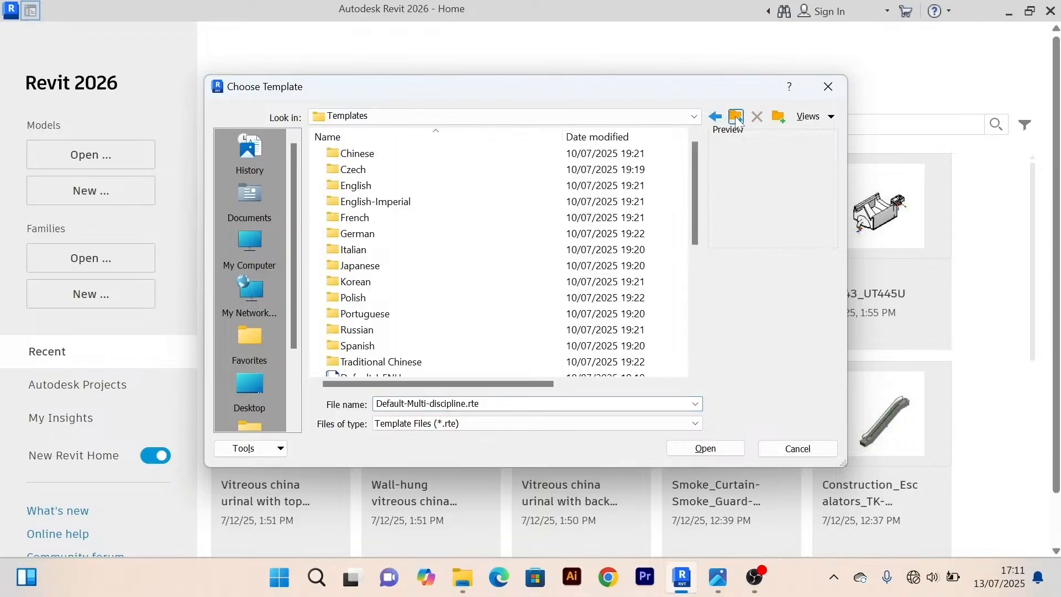
pyautogui.click(365, 186)
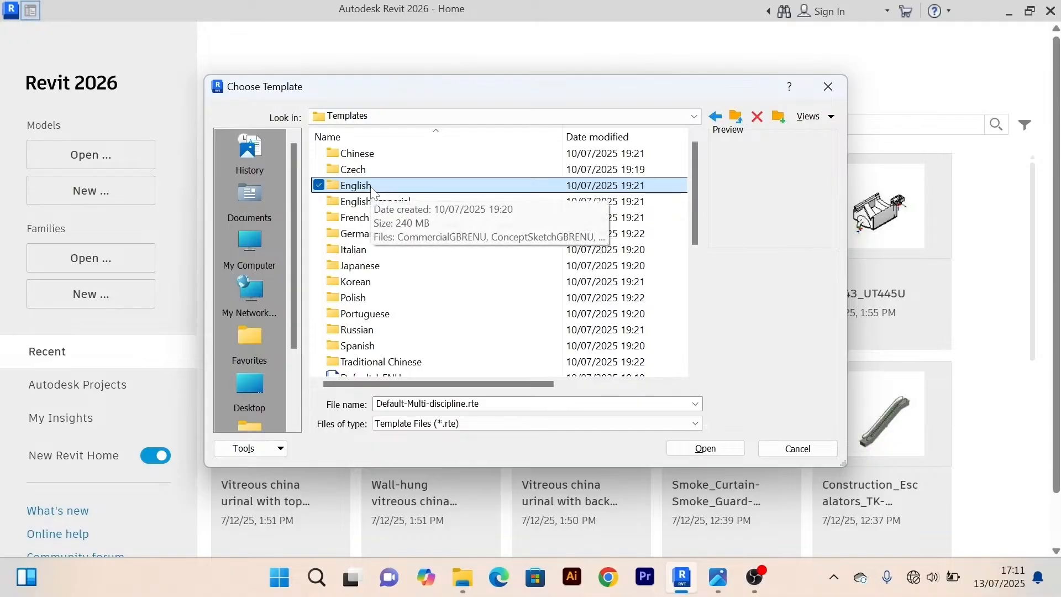
pyautogui.click(724, 449)
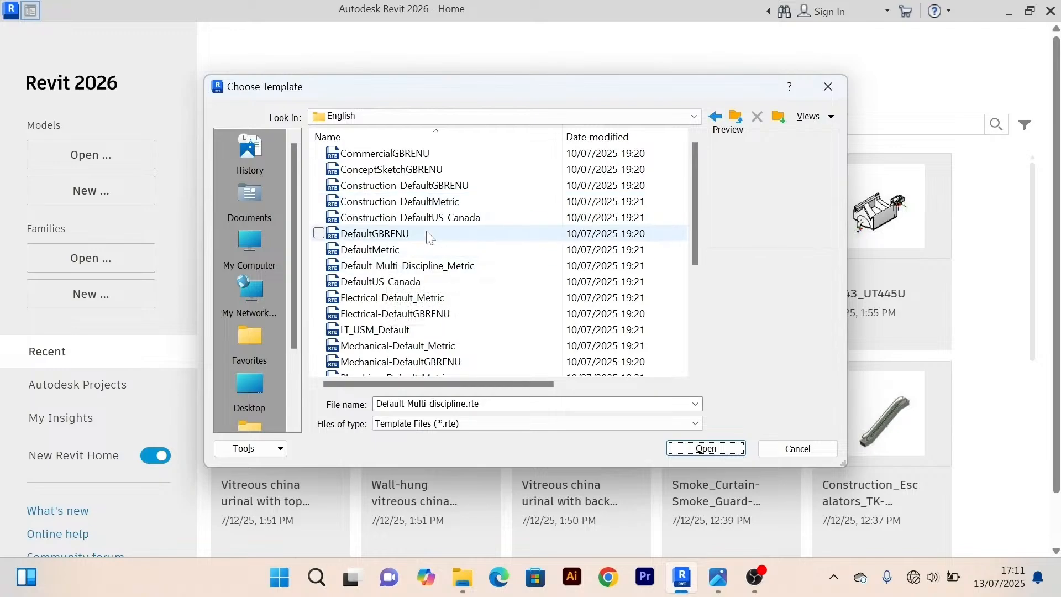
pyautogui.click(370, 251)
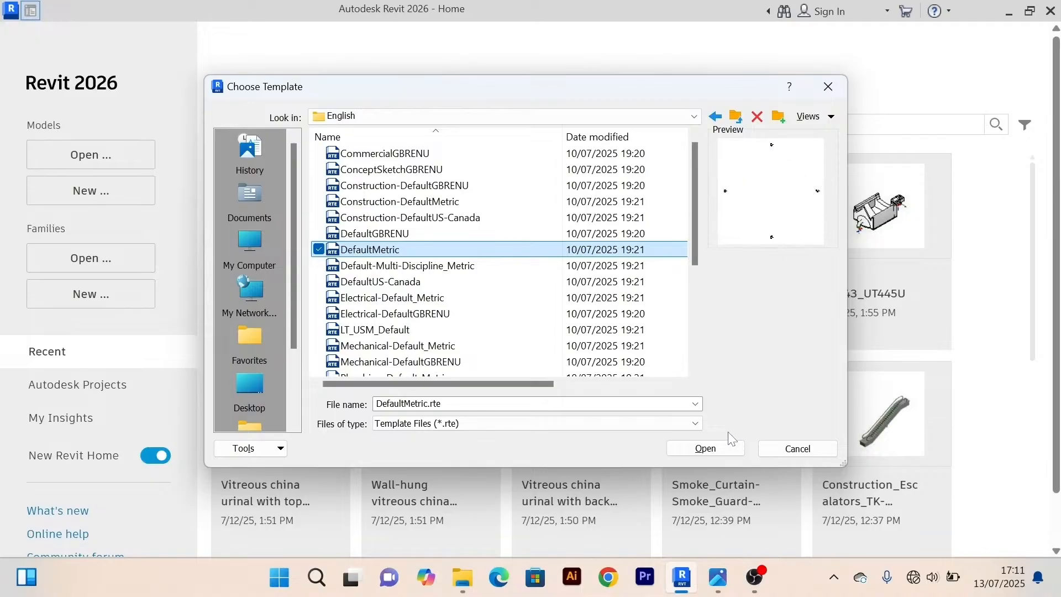
pyautogui.click(714, 446)
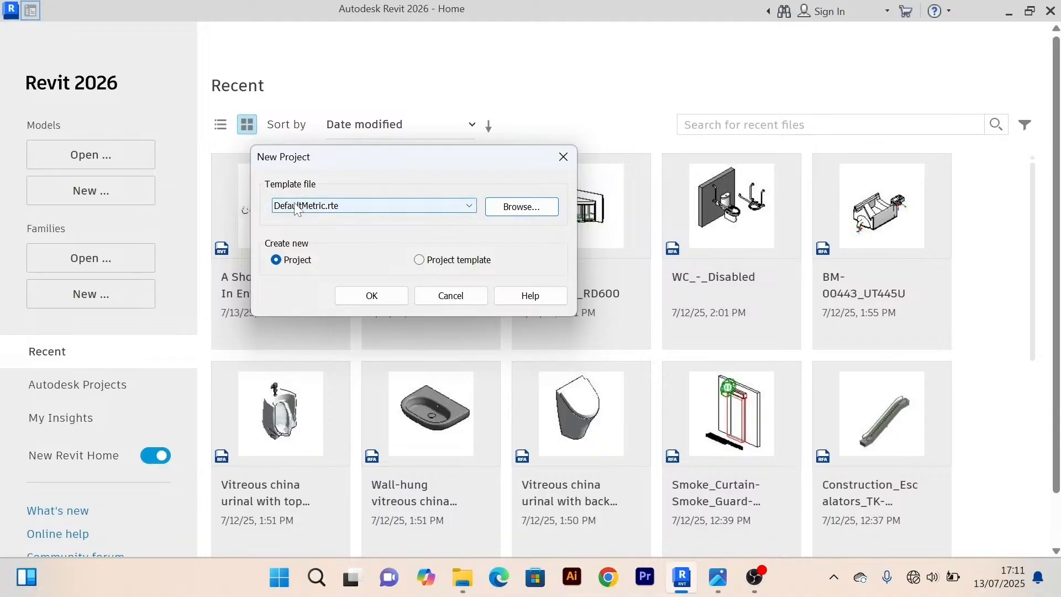
# Keep DefaultMetric.rte as the template file and create the new project from it.
pyautogui.click(387, 205)
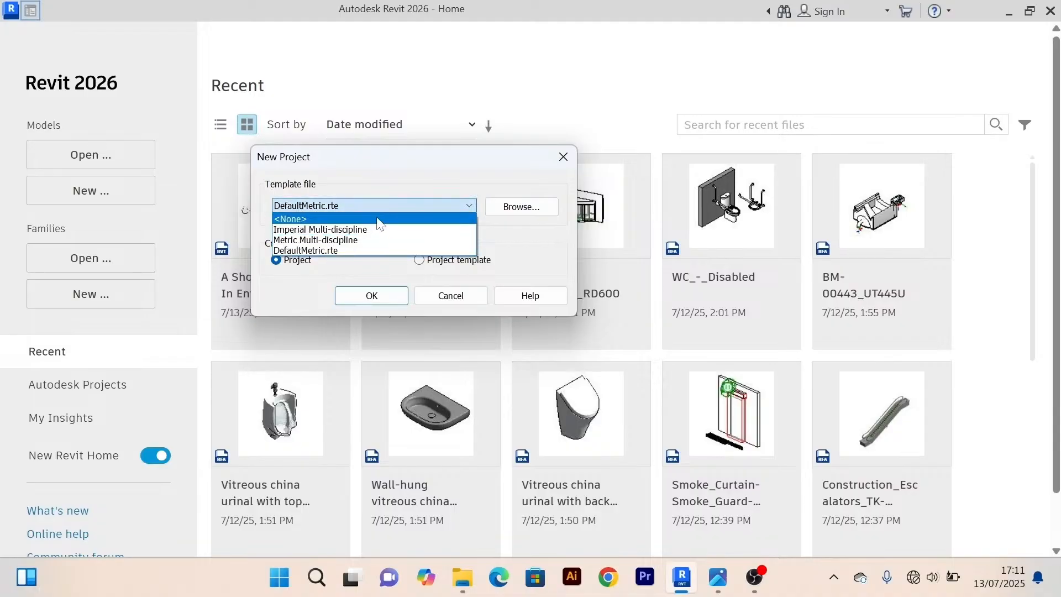
pyautogui.click(367, 251)
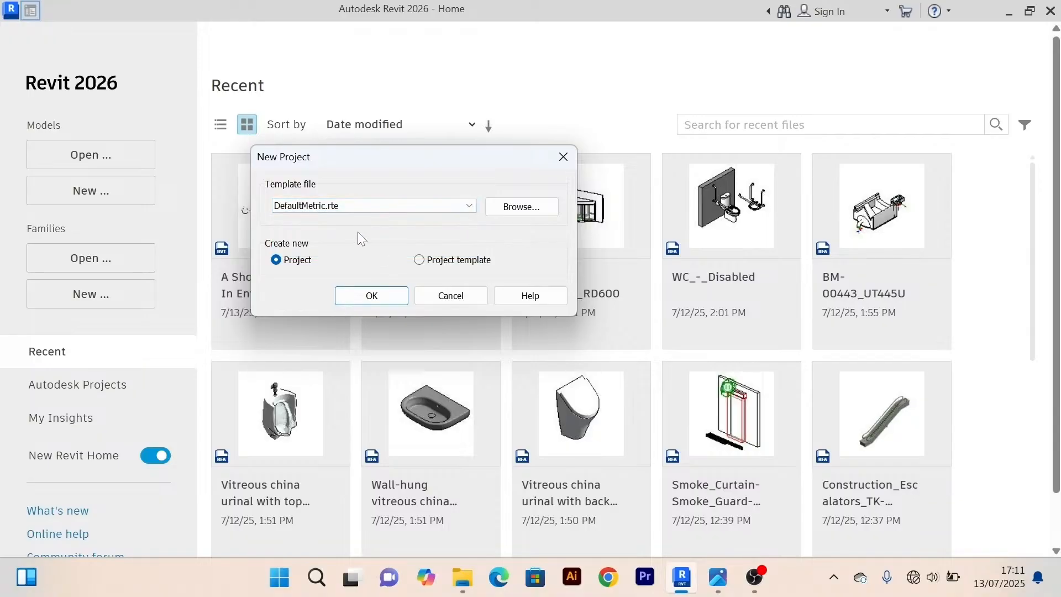
pyautogui.click(468, 206)
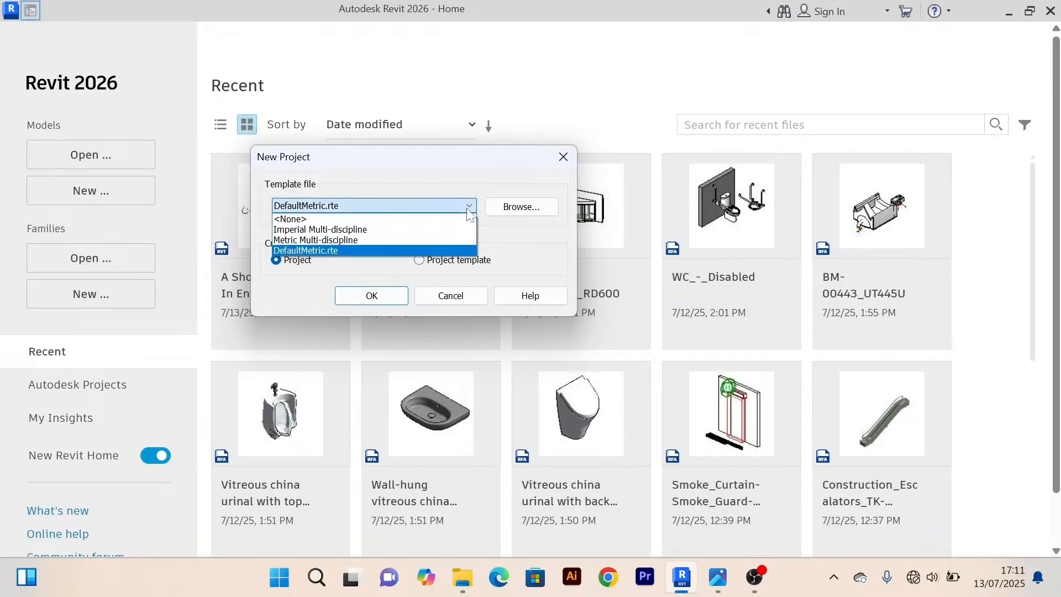
pyautogui.click(351, 268)
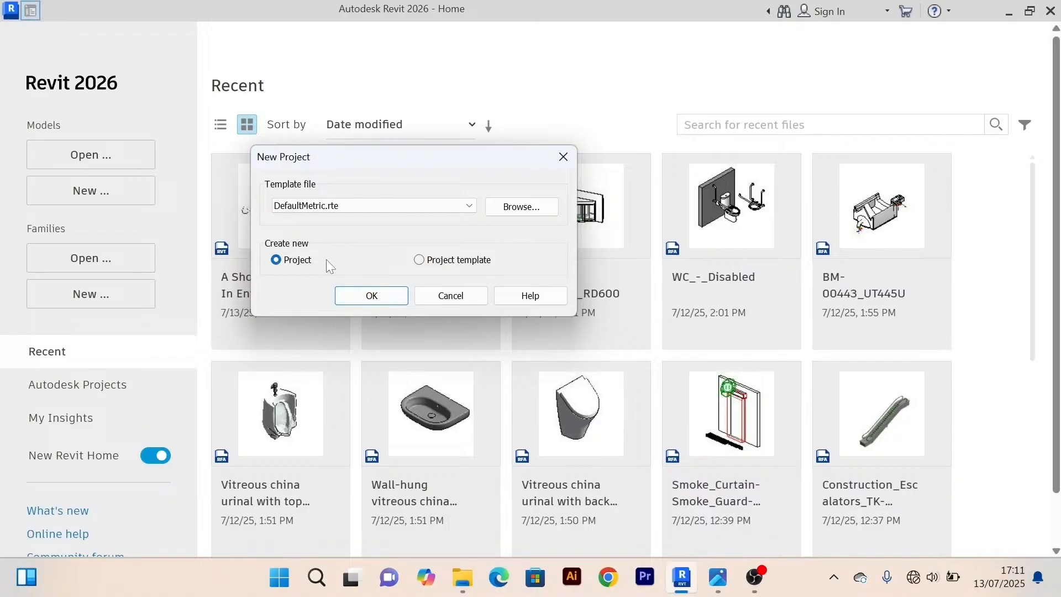
pyautogui.click(362, 297)
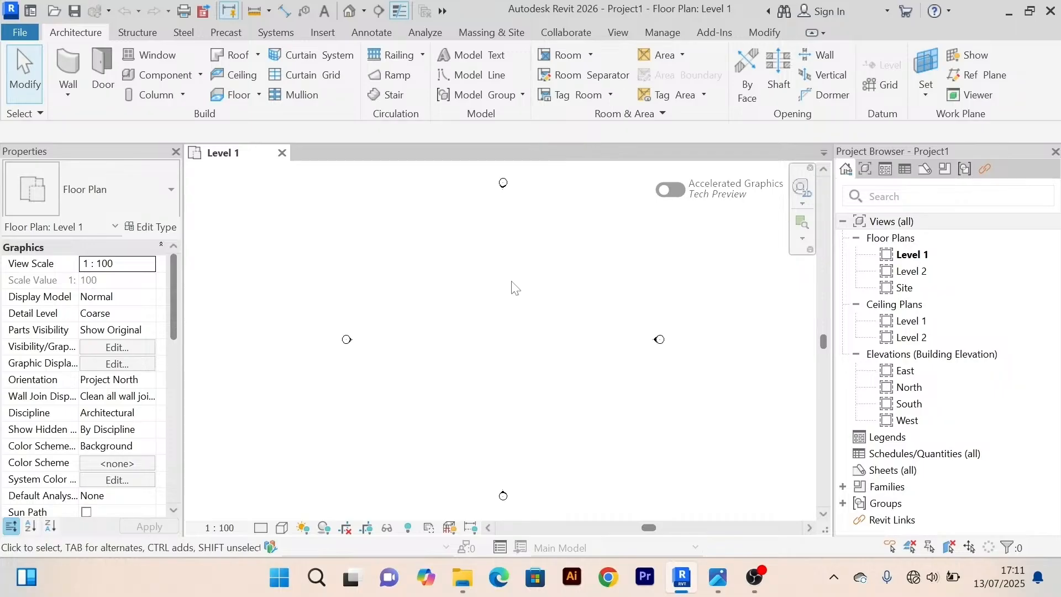
# Dock the Project Browser beneath the Properties palette.
pyautogui.scroll(-3, 512, 284)
pyautogui.moveTo(512, 284); pyautogui.dragTo(482, 318, button='middle')
pyautogui.scroll(3, 459, 277)
pyautogui.scroll(-2, 459, 271)
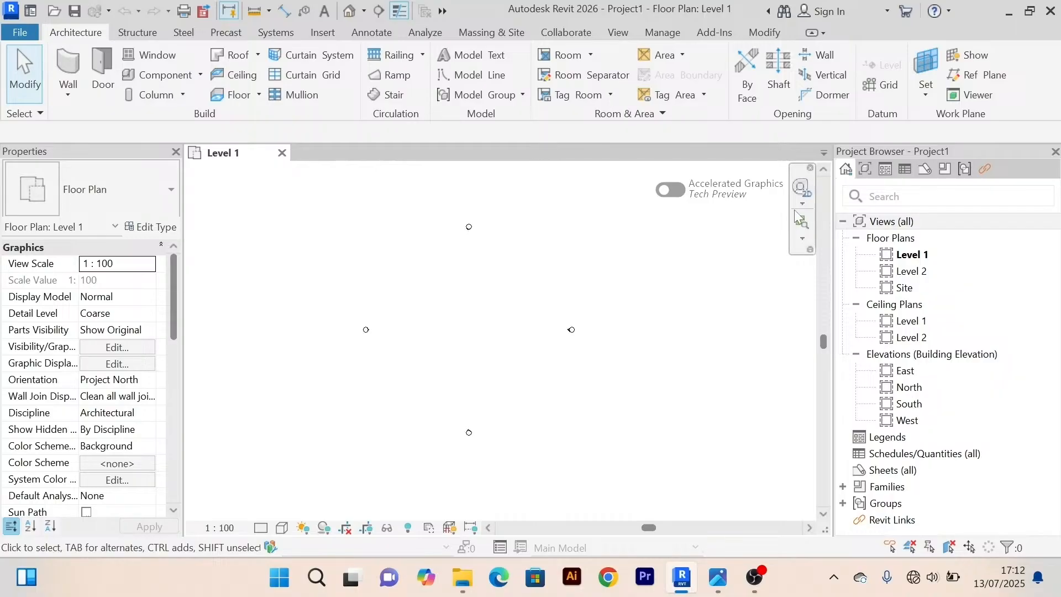
pyautogui.moveTo(990, 148); pyautogui.dragTo(91, 538)
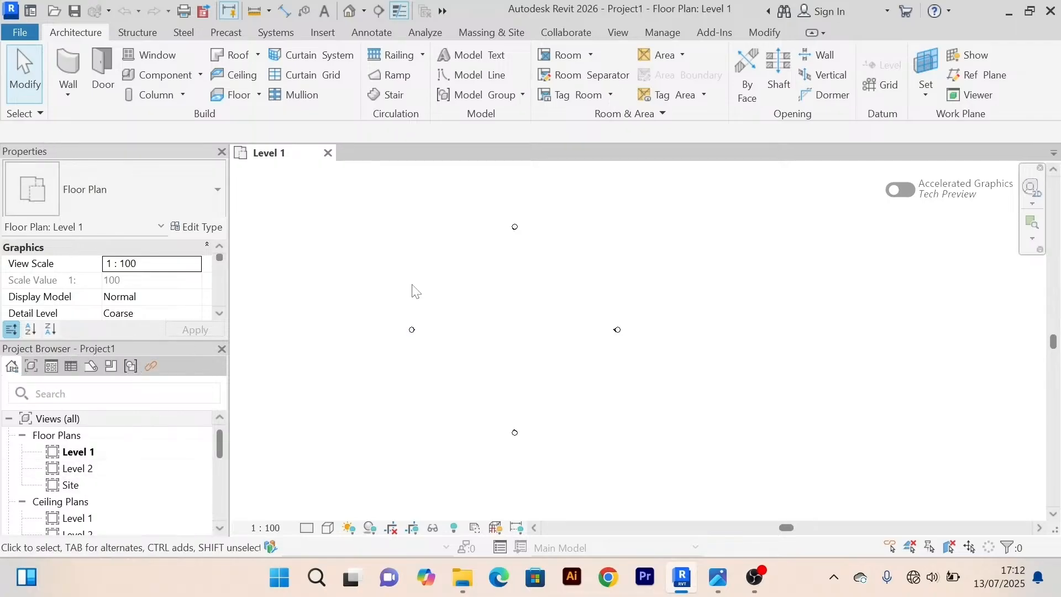
# Dock the Project Browser separately on the opposite side of the drawing area from the Properties palette.
pyautogui.scroll(-2, 507, 308)
pyautogui.moveTo(495, 310); pyautogui.dragTo(485, 311, button='middle')
pyautogui.moveTo(58, 348)
pyautogui.mouseDown()
pyautogui.moveTo(72, 350)
pyautogui.moveTo(94, 288)
pyautogui.moveTo(127, 377)
pyautogui.moveTo(1059, 359)
pyautogui.moveTo(1029, 362)
pyautogui.mouseUp()
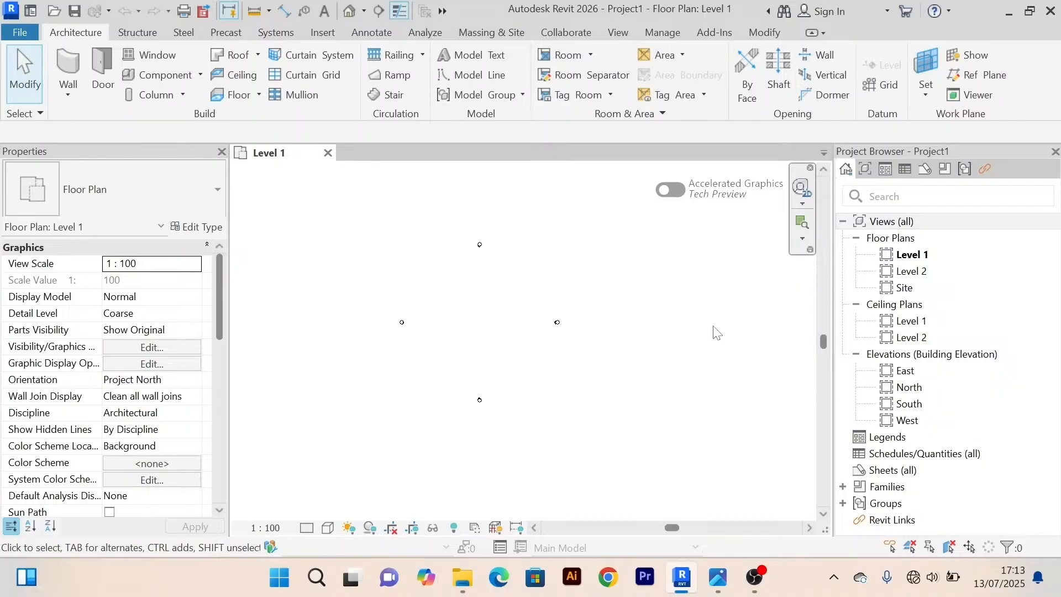
# Hide the Project Browser and look through the Level 1 floor plan's properties.
pyautogui.rightClick(695, 288)
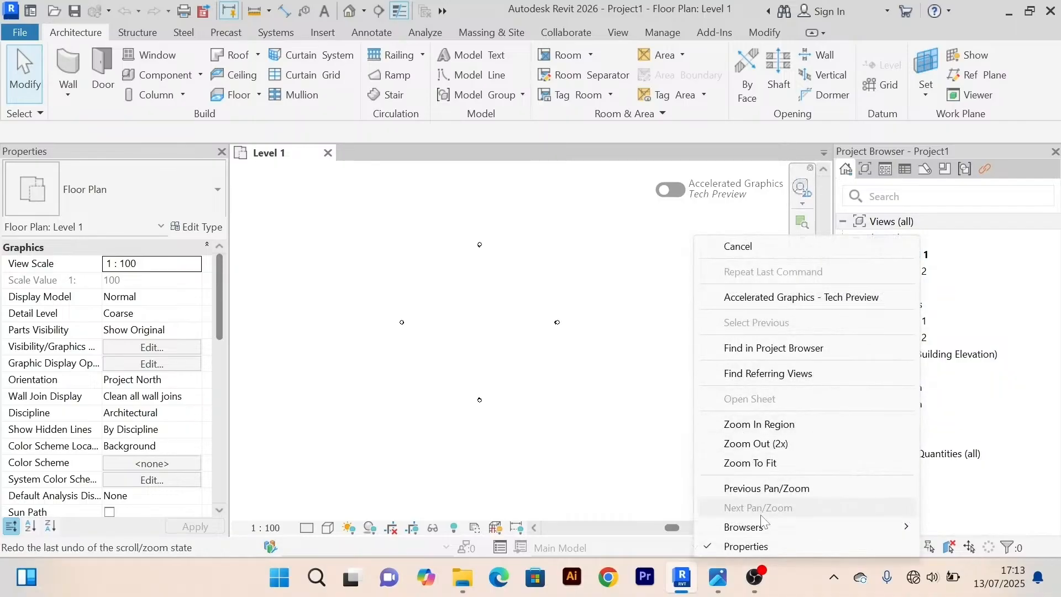
pyautogui.moveTo(762, 526)
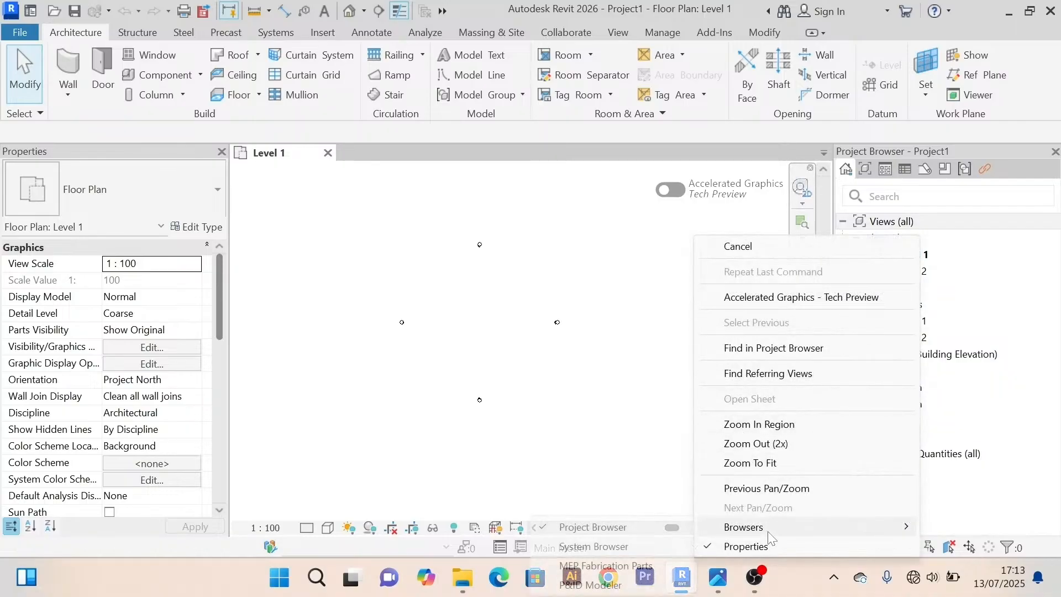
pyautogui.click(602, 529)
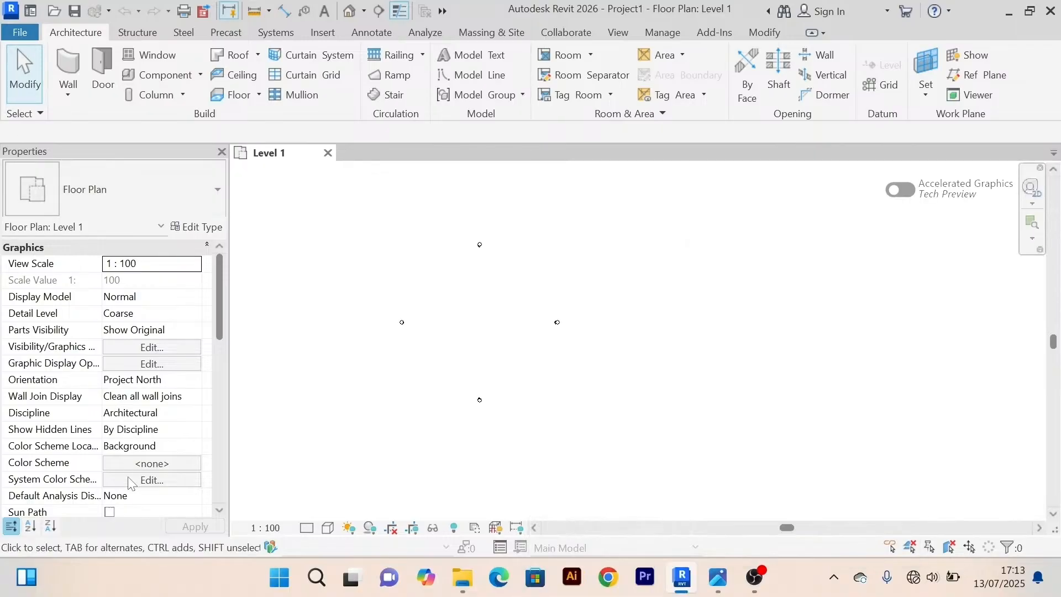
pyautogui.scroll(-5, 149, 387)
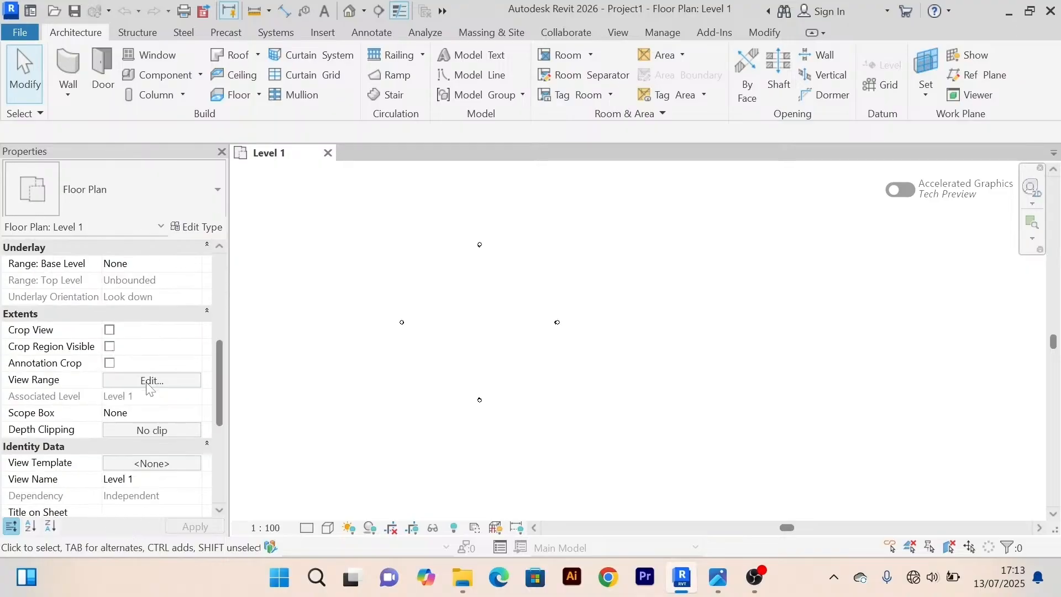
pyautogui.scroll(-3, 149, 387)
pyautogui.scroll(10, 127, 498)
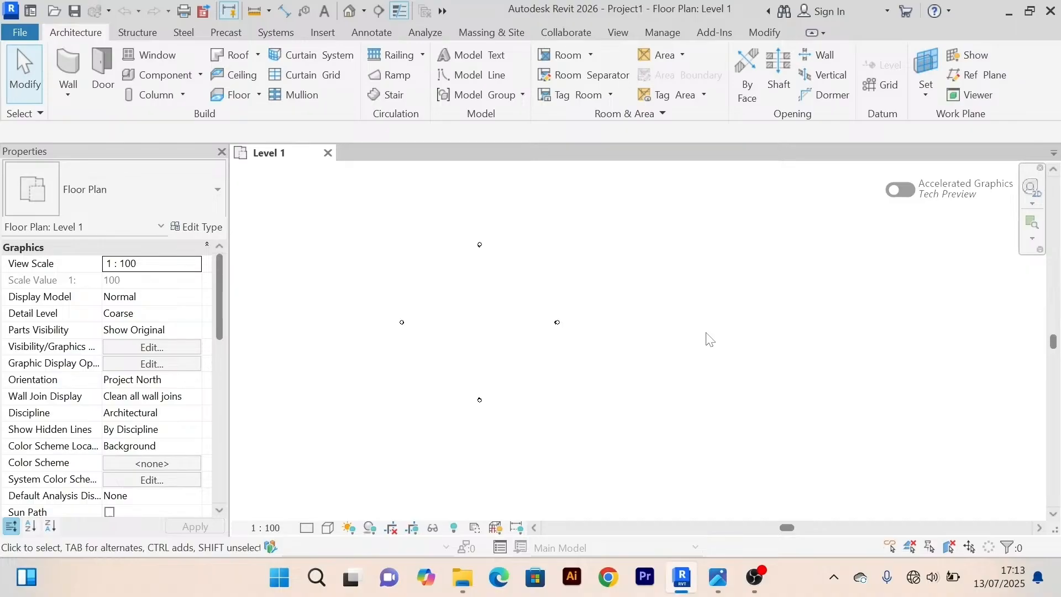
# Turn the display of the Project Browser back on.
pyautogui.rightClick(769, 246)
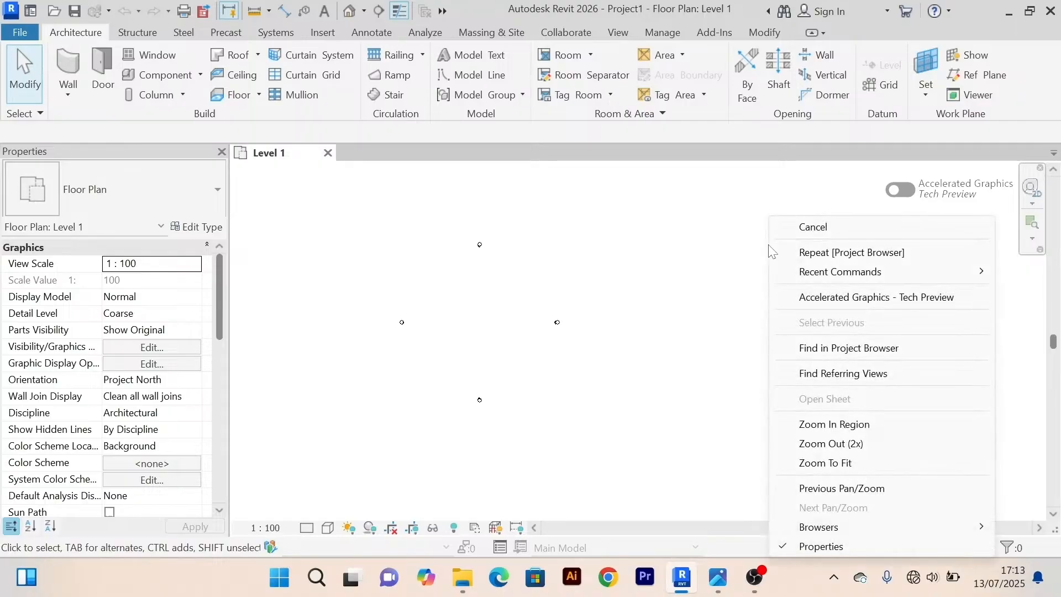
pyautogui.moveTo(862, 535)
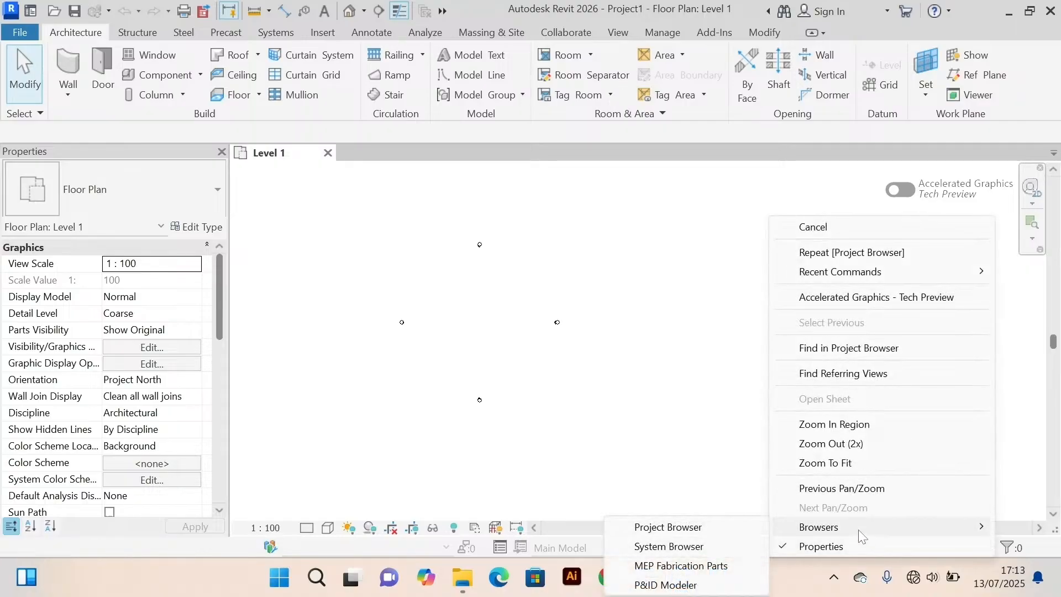
pyautogui.click(654, 531)
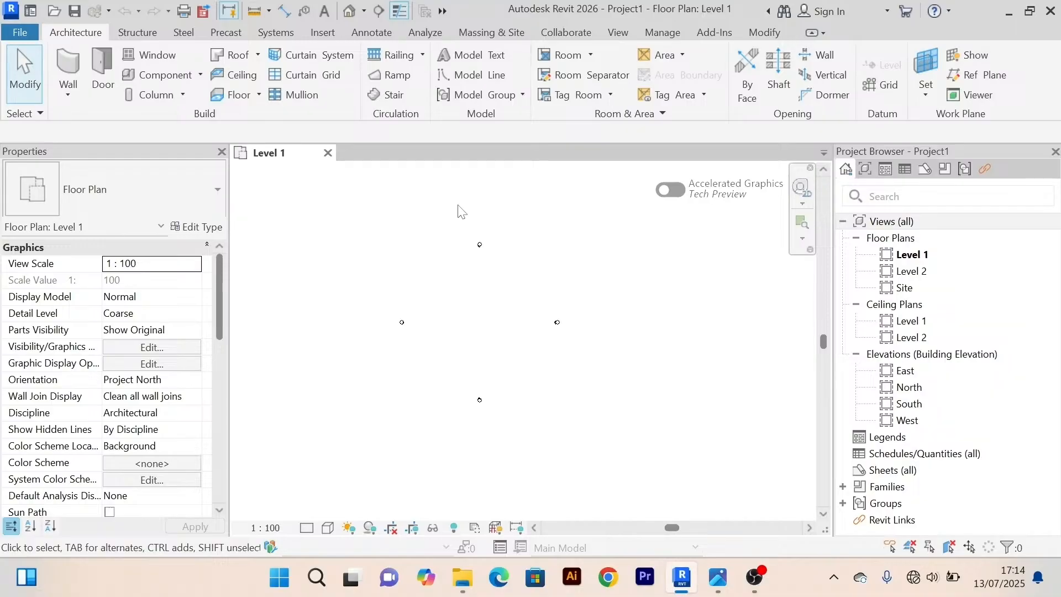
# Collapse the Floor Plans, Ceiling Plans and Elevations branches and the whole Views list in the Project Browser.
pyautogui.doubleClick(863, 239)
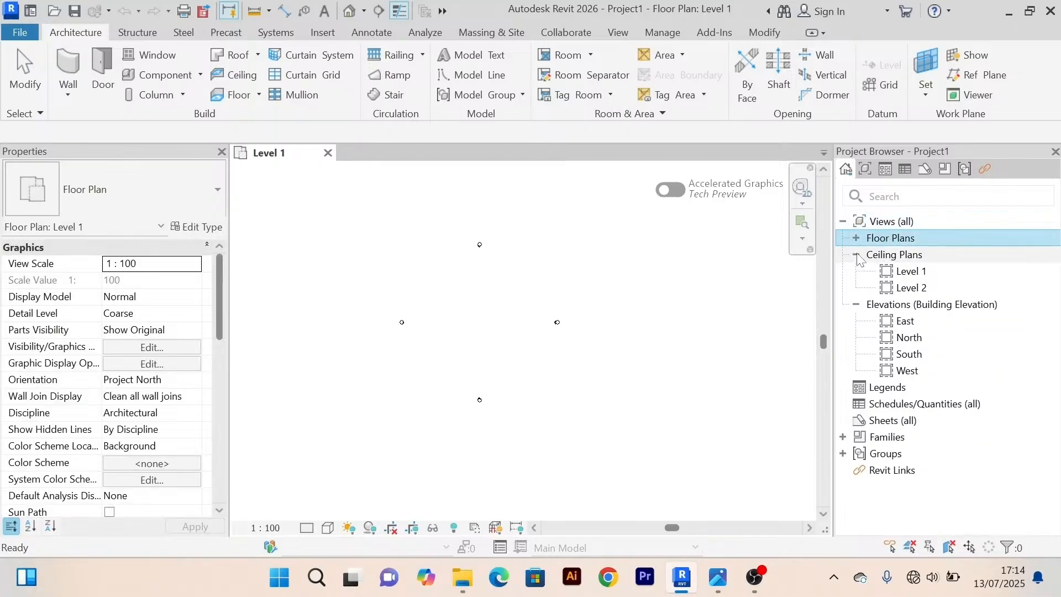
pyautogui.doubleClick(858, 255)
pyautogui.doubleClick(856, 271)
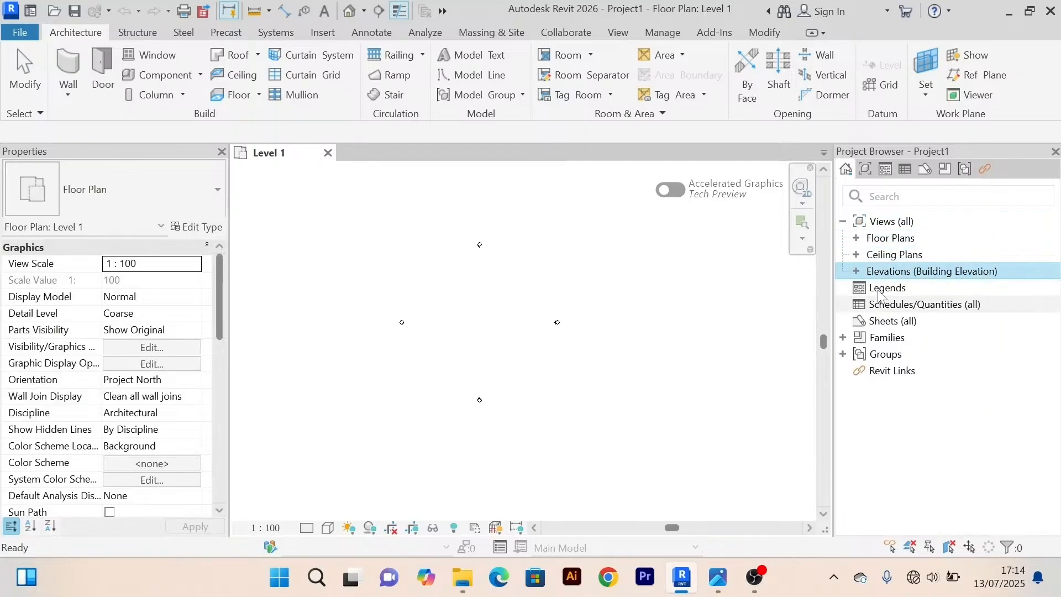
pyautogui.click(843, 221)
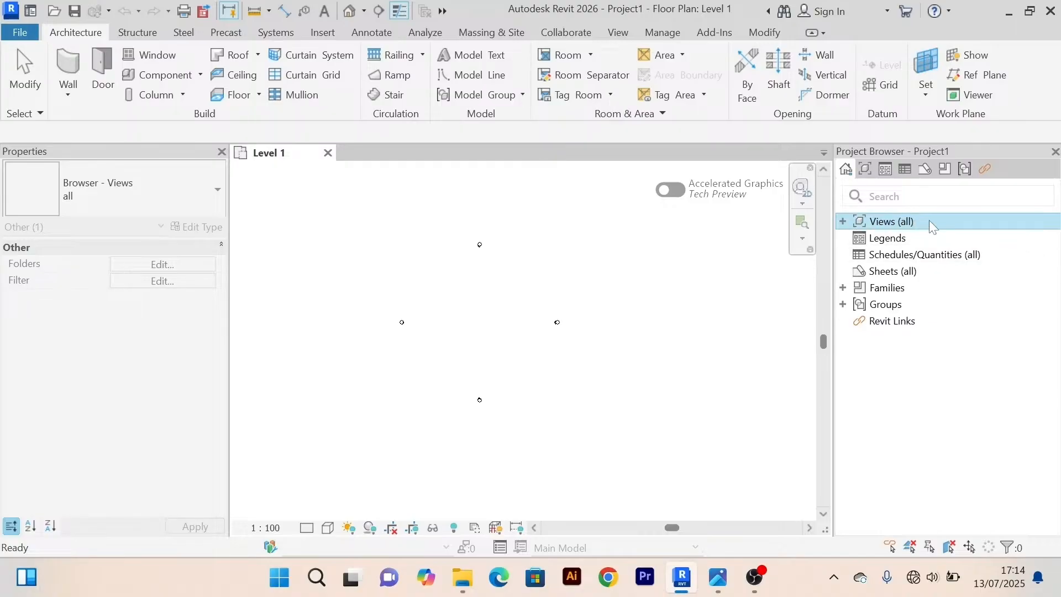
# Expand the Views list and its Building Elevation branch, and open the East elevation.
pyautogui.click(842, 222)
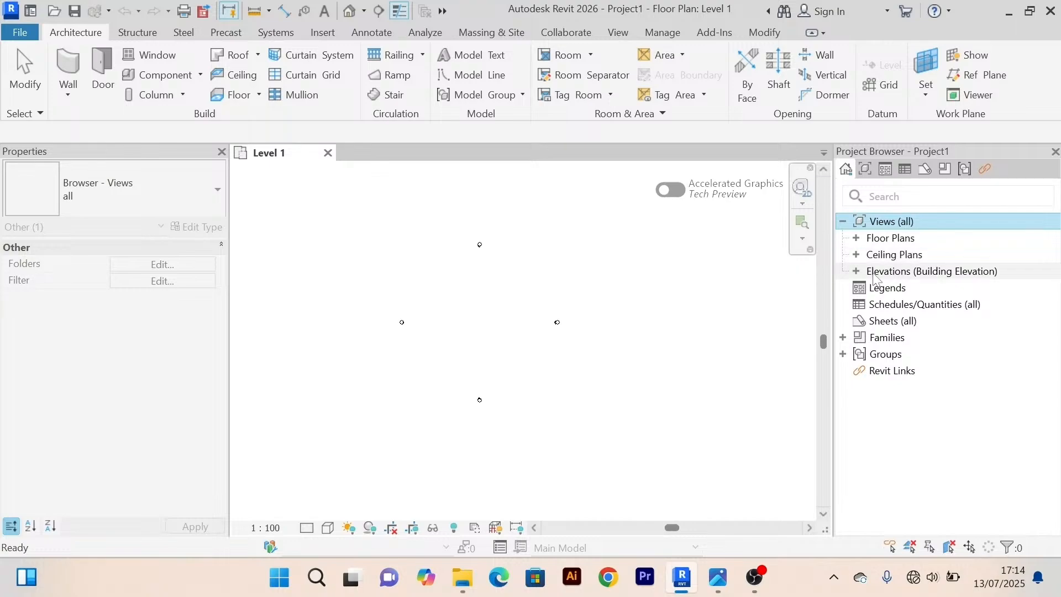
pyautogui.click(856, 271)
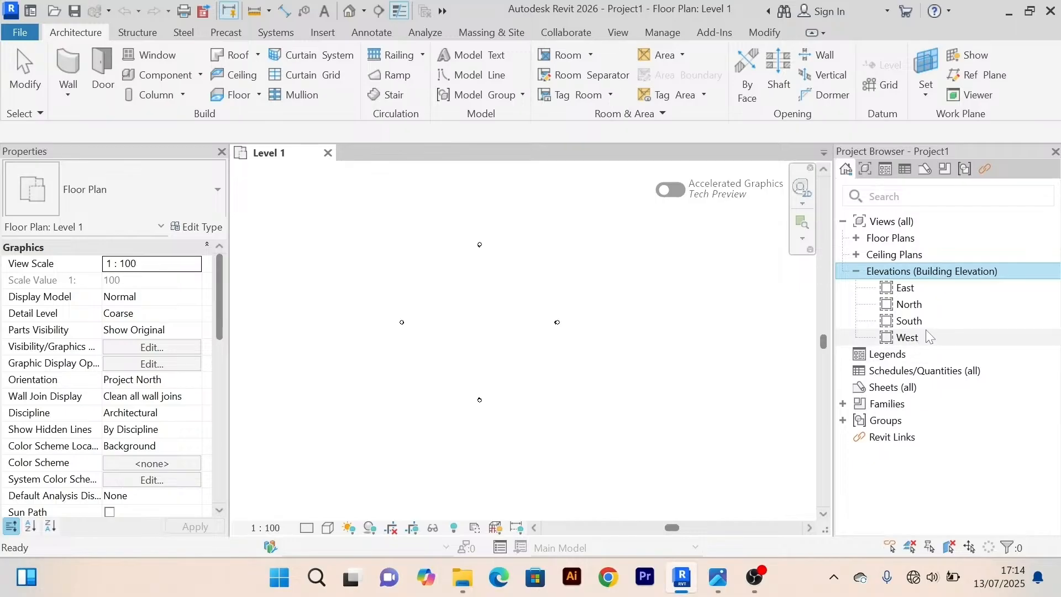
pyautogui.doubleClick(907, 289)
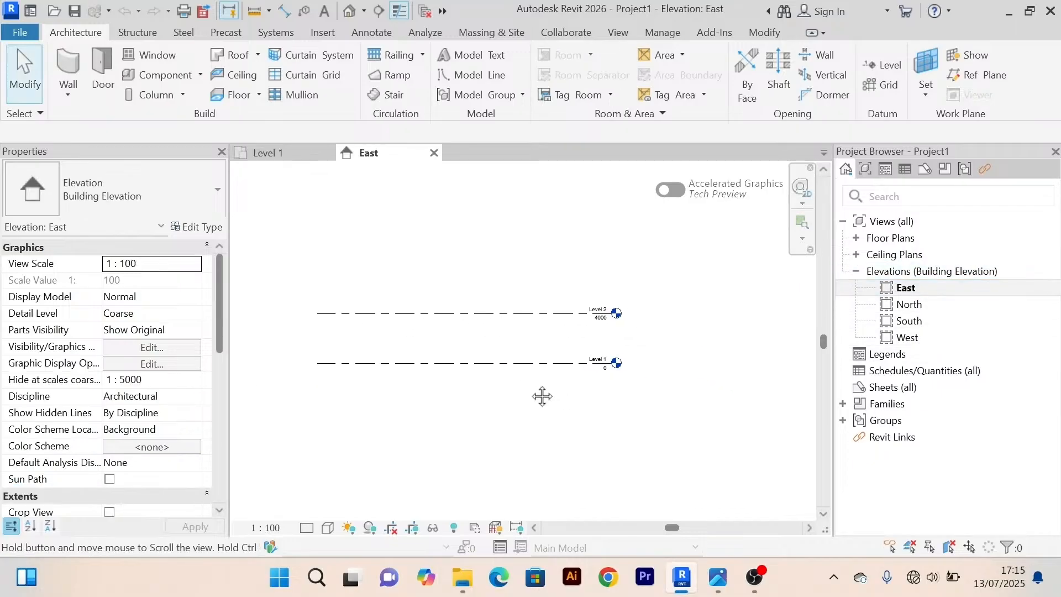
# Examine the names and elevation values on the Level 1 and Level 2 markers in the East elevation.
pyautogui.scroll(5, 625, 350)
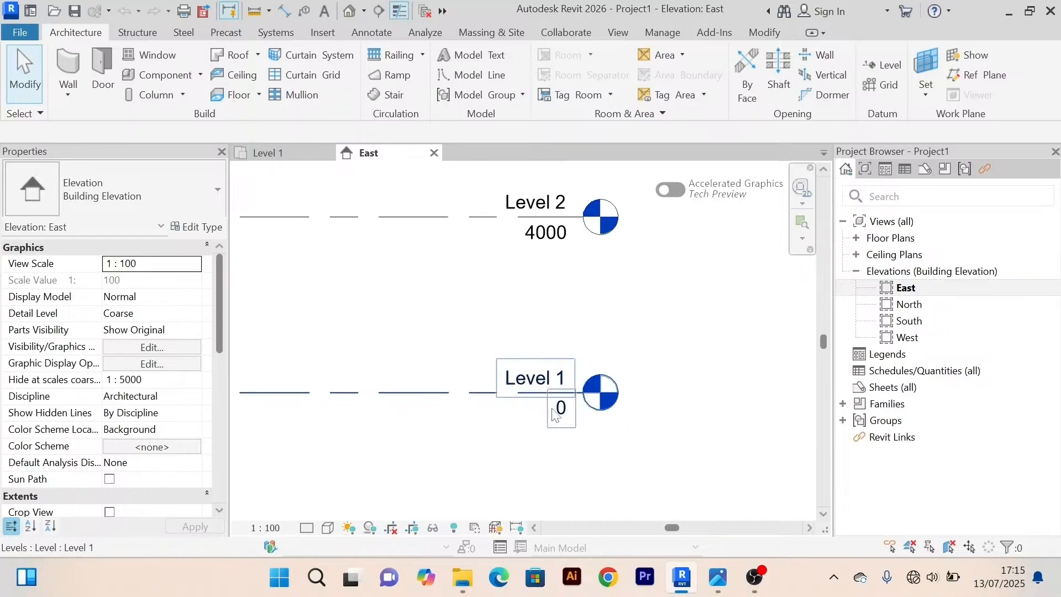
pyautogui.scroll(-3, 630, 364)
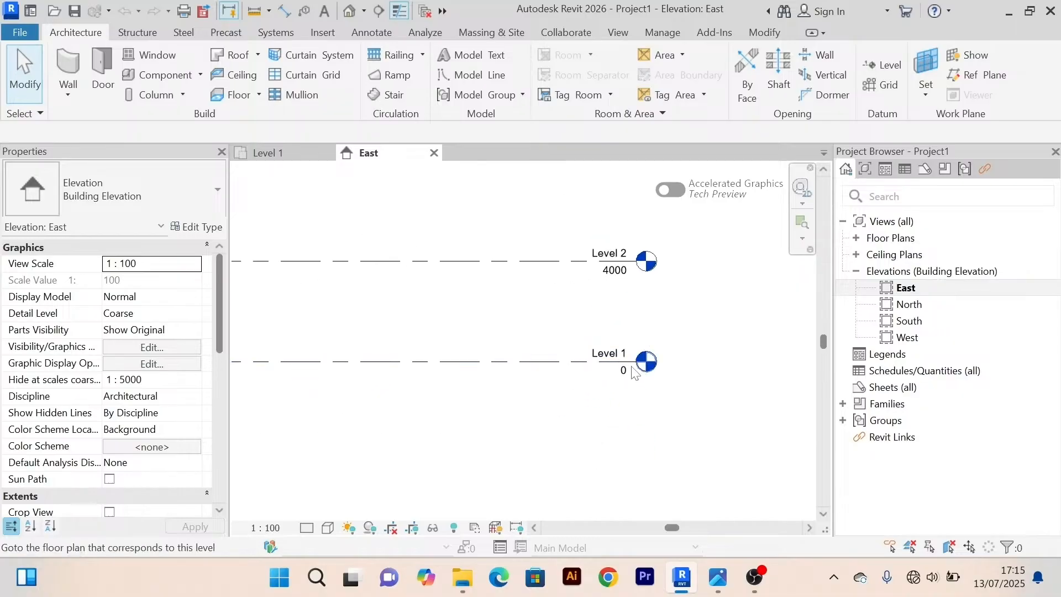
pyautogui.scroll(2, 628, 374)
pyautogui.scroll(-2, 628, 374)
pyautogui.moveTo(652, 304); pyautogui.dragTo(686, 325, button='middle')
pyautogui.scroll(2, 639, 272)
pyautogui.scroll(-4, 630, 357)
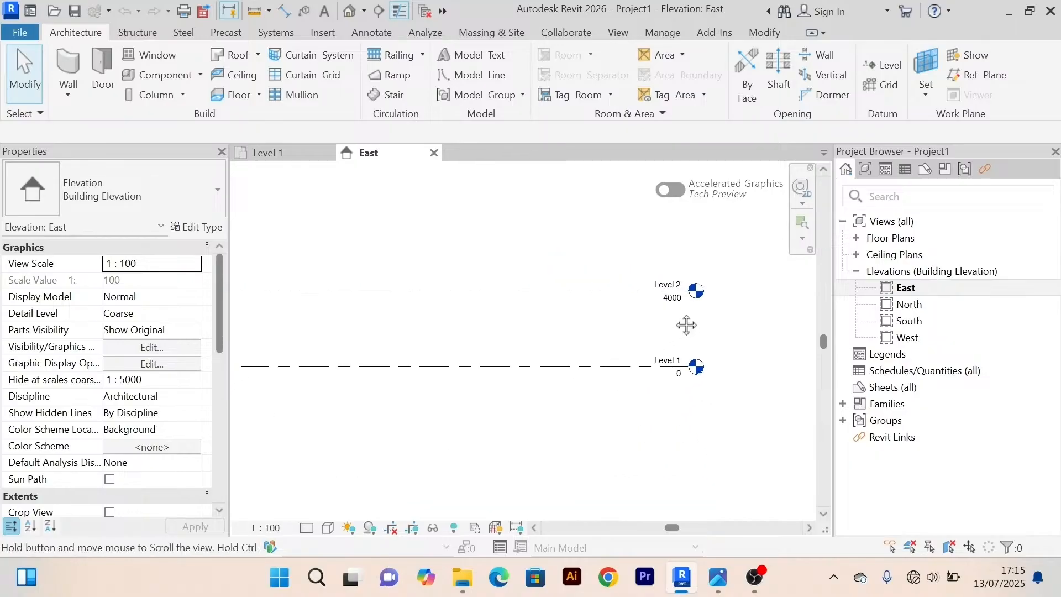
pyautogui.scroll(-3, 553, 318)
pyautogui.scroll(5, 629, 300)
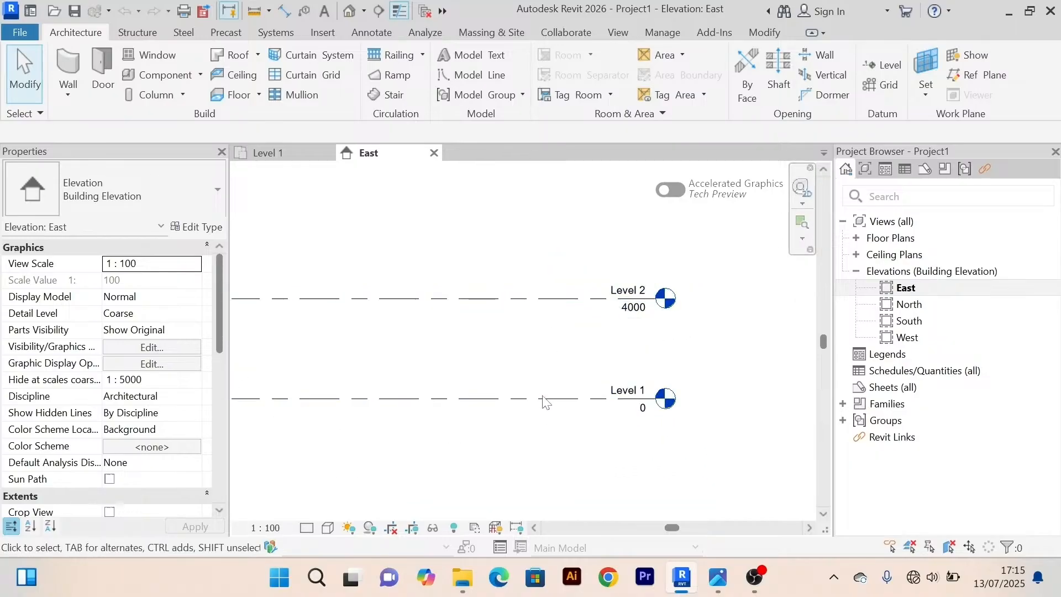
pyautogui.scroll(-3, 539, 331)
pyautogui.scroll(4, 553, 332)
pyautogui.moveTo(669, 359); pyautogui.dragTo(666, 336, button='middle')
pyautogui.scroll(3, 624, 343)
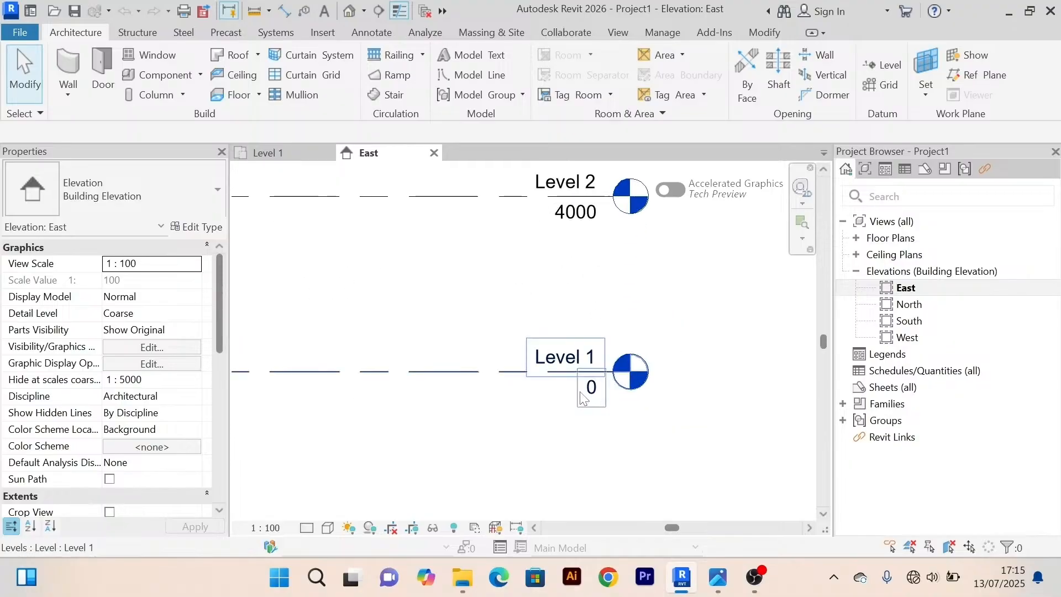
pyautogui.scroll(-2, 601, 404)
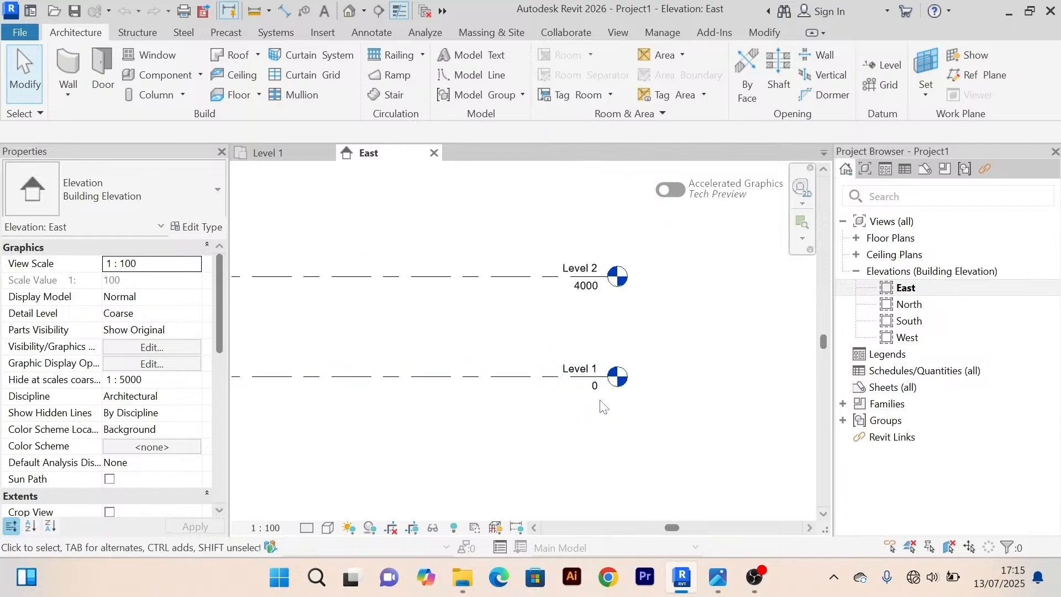
pyautogui.scroll(4, 612, 389)
pyautogui.scroll(-5, 612, 387)
pyautogui.moveTo(649, 350)
pyautogui.mouseDown(button='middle')
pyautogui.moveTo(654, 369)
pyautogui.moveTo(645, 348)
pyautogui.mouseUp(button='middle')
pyautogui.scroll(4, 620, 380)
pyautogui.scroll(-3, 628, 367)
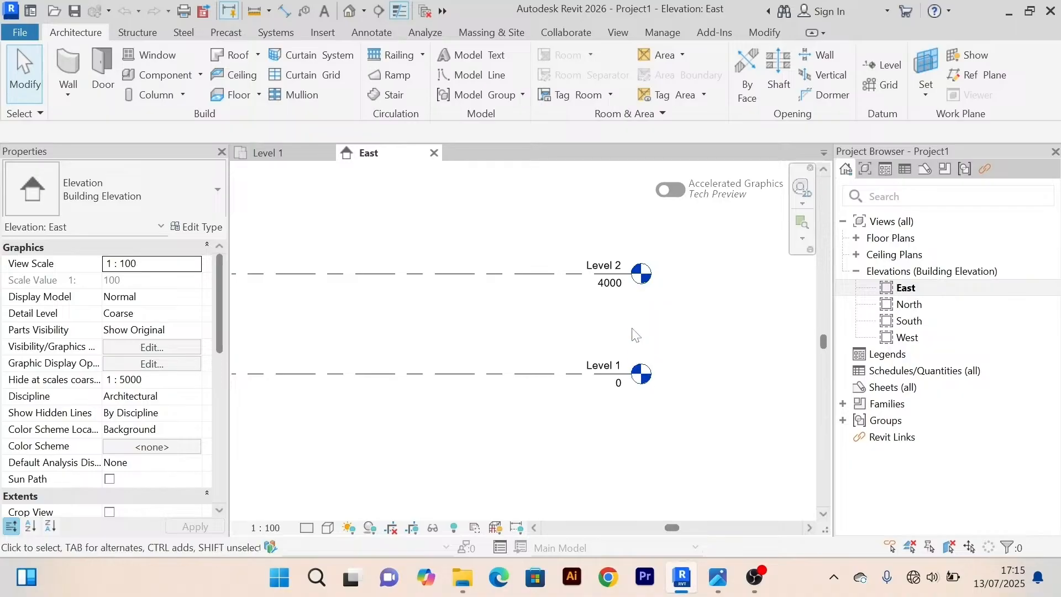
pyautogui.scroll(3, 631, 322)
pyautogui.scroll(-3, 623, 280)
pyautogui.scroll(3, 622, 285)
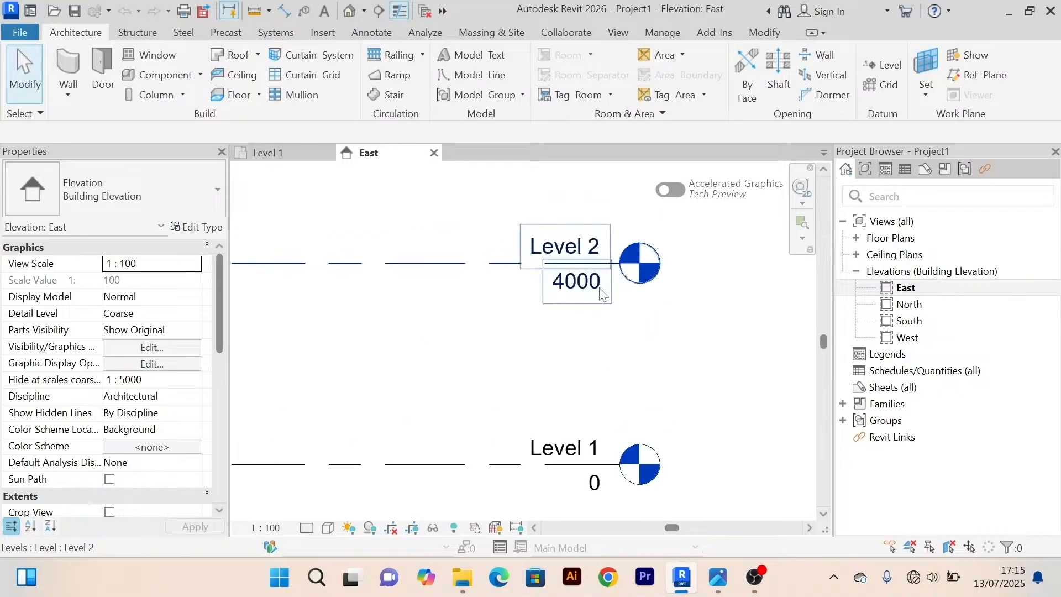
pyautogui.scroll(-3, 621, 288)
pyautogui.moveTo(663, 294); pyautogui.dragTo(682, 268, button='middle')
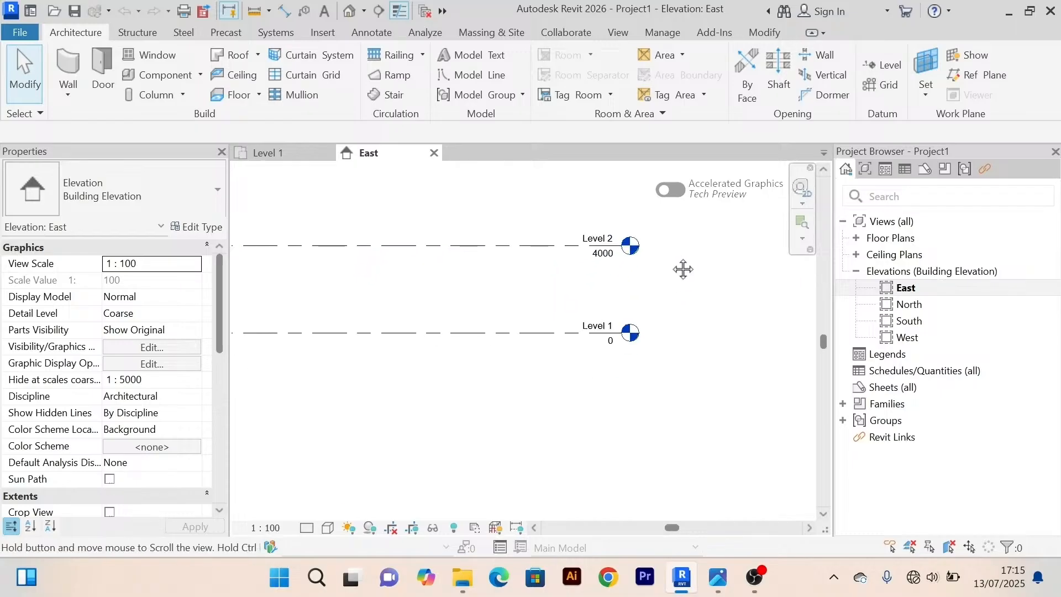
pyautogui.scroll(-3, 682, 268)
pyautogui.scroll(2, 665, 282)
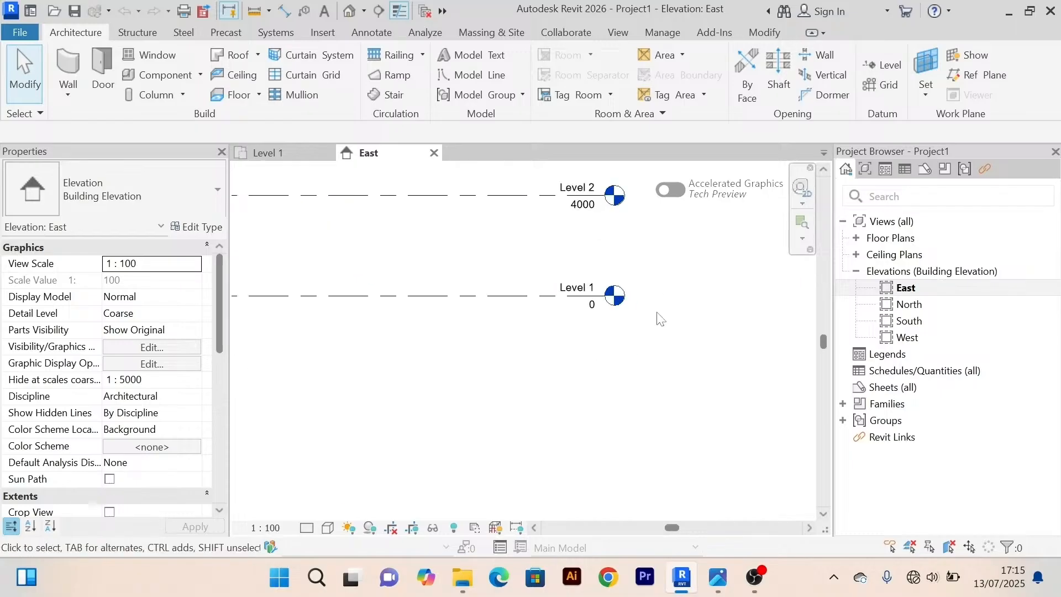
pyautogui.scroll(2, 611, 348)
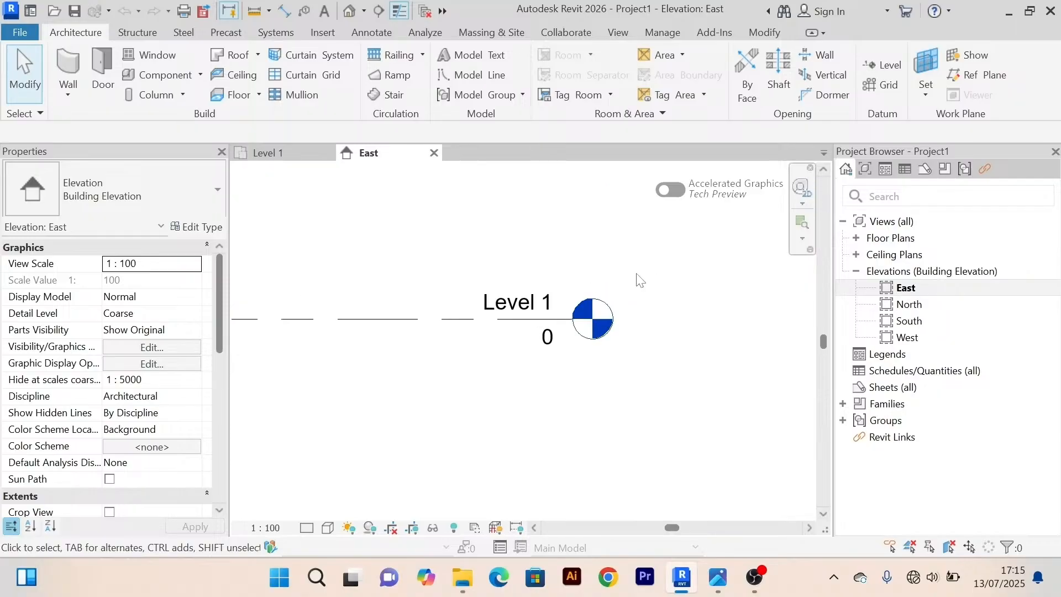
pyautogui.scroll(-2, 640, 325)
pyautogui.moveTo(639, 326); pyautogui.dragTo(639, 356, button='middle')
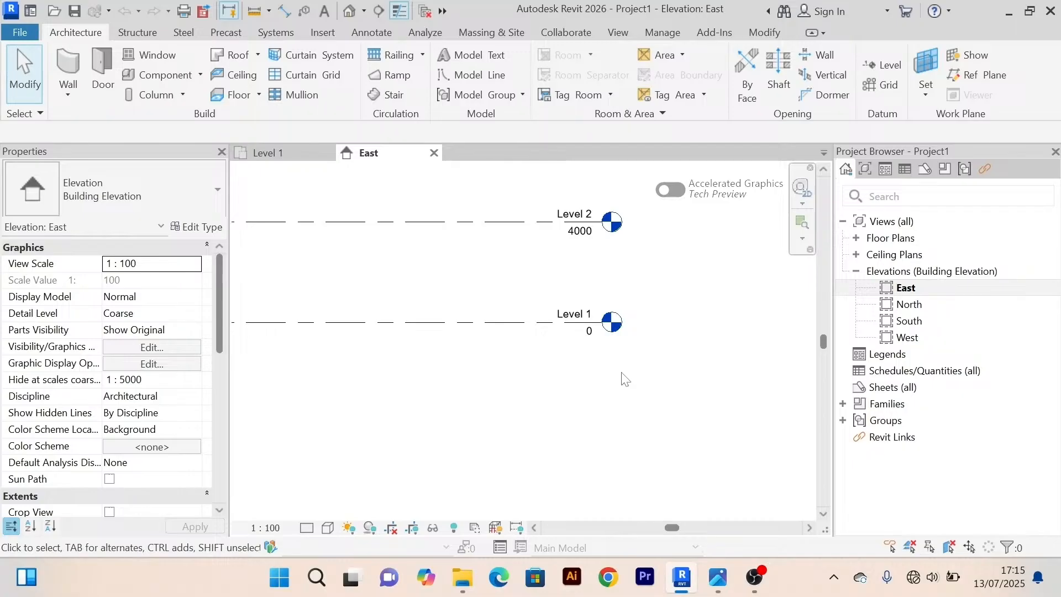
pyautogui.scroll(3, 608, 327)
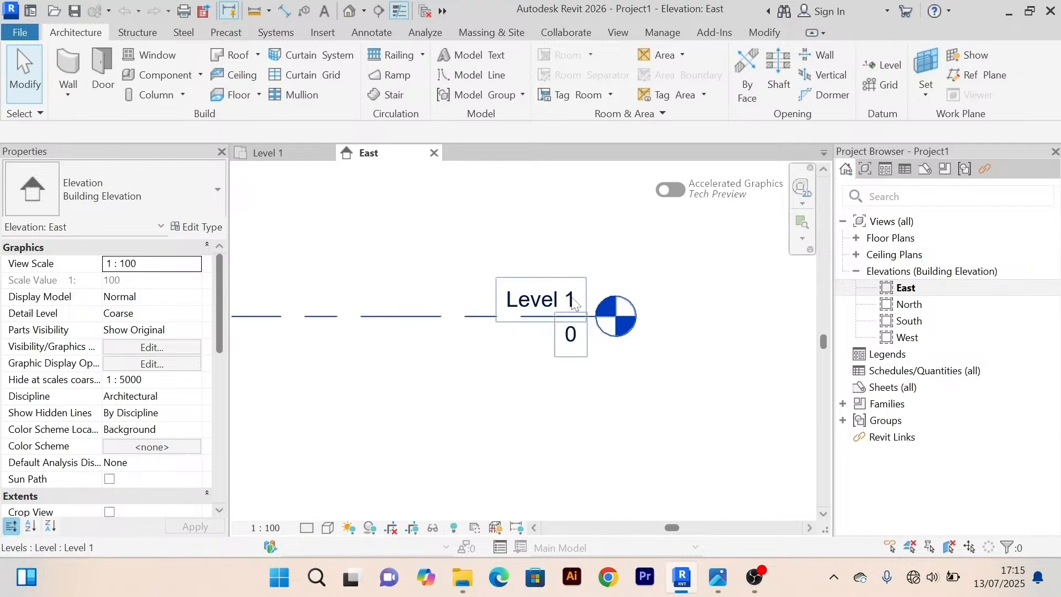
pyautogui.scroll(-3, 613, 301)
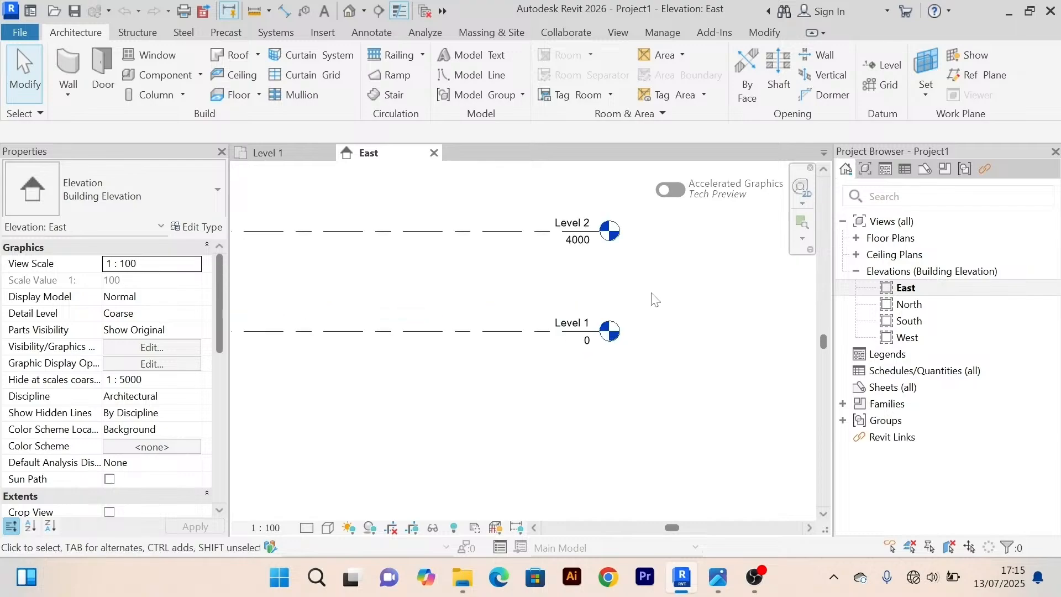
pyautogui.scroll(3, 658, 307)
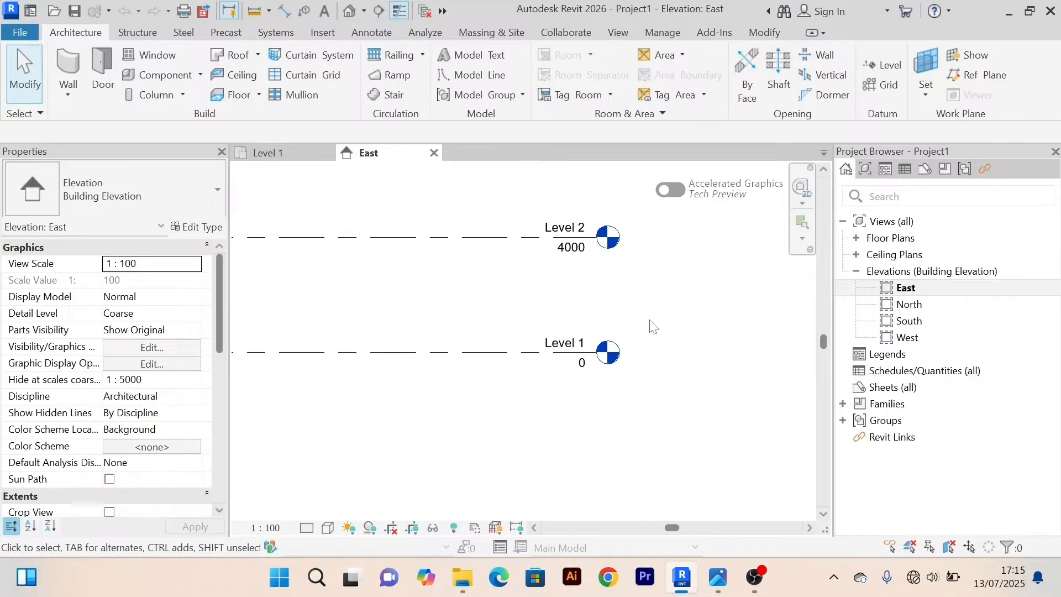
pyautogui.scroll(1, 432, 297)
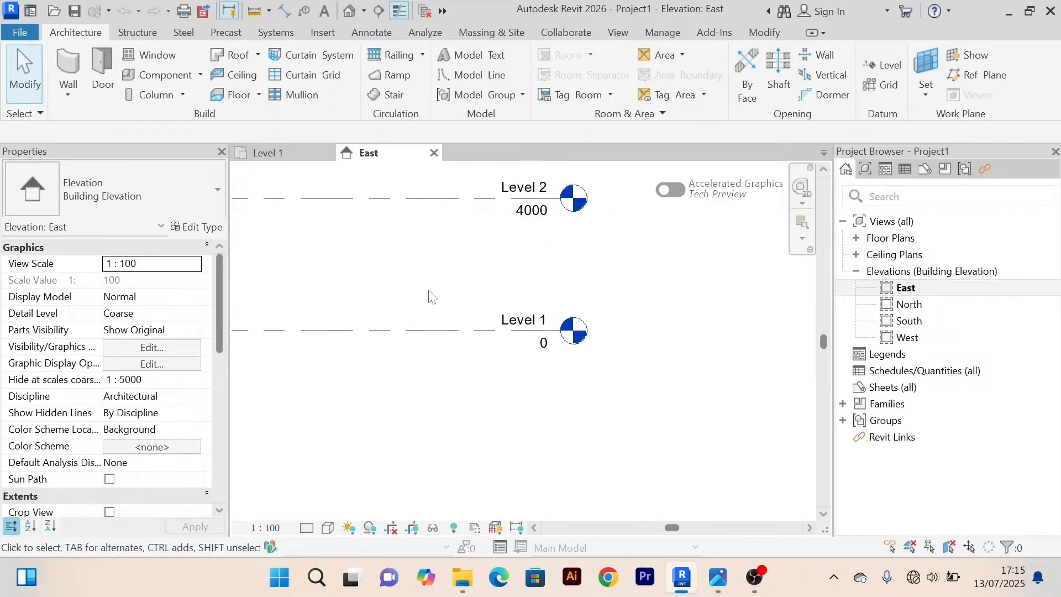
# Rename Level 1 to Ground Floor in the East elevation and rename its corresponding views as well.
pyautogui.click(442, 331)
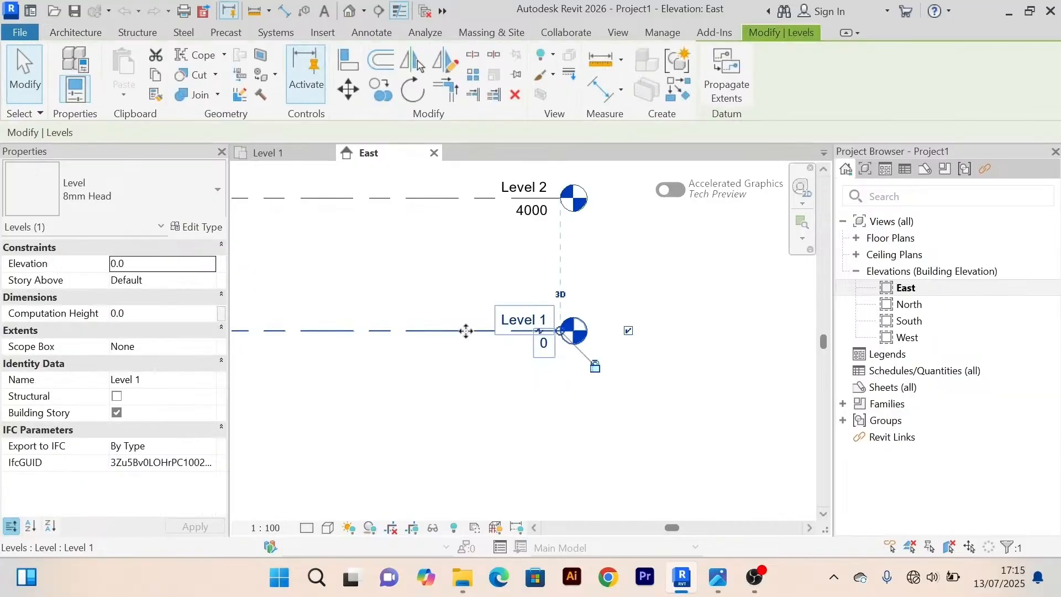
pyautogui.scroll(2, 487, 327)
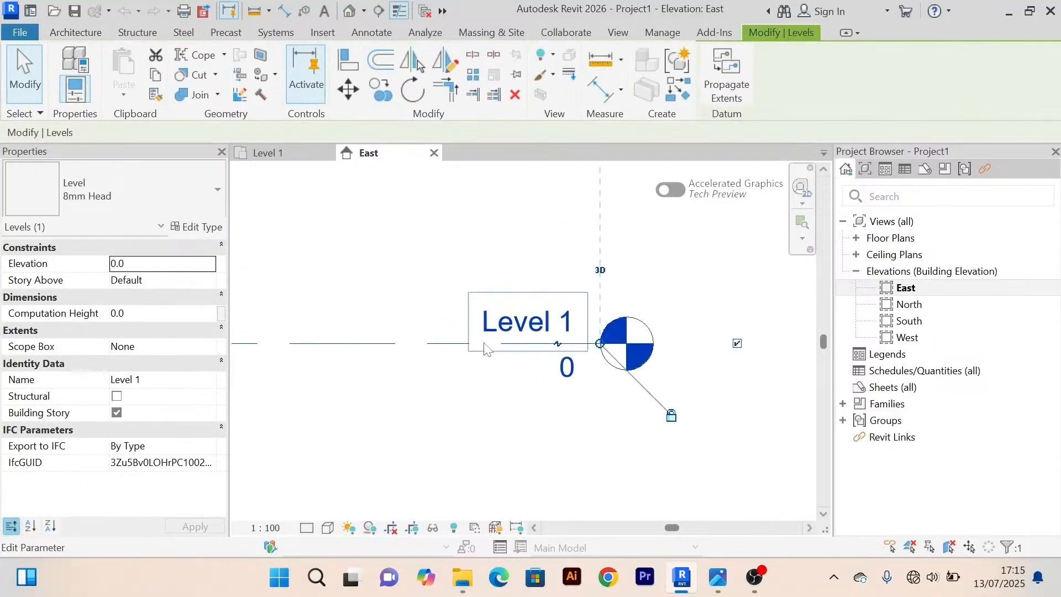
pyautogui.click(544, 325)
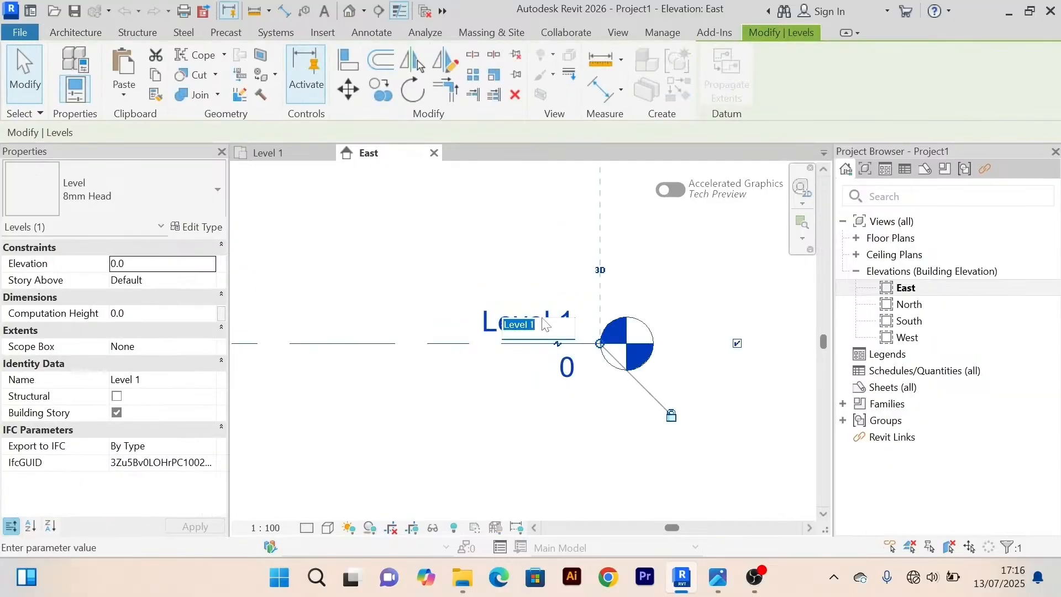
pyautogui.write('Ground Floor')
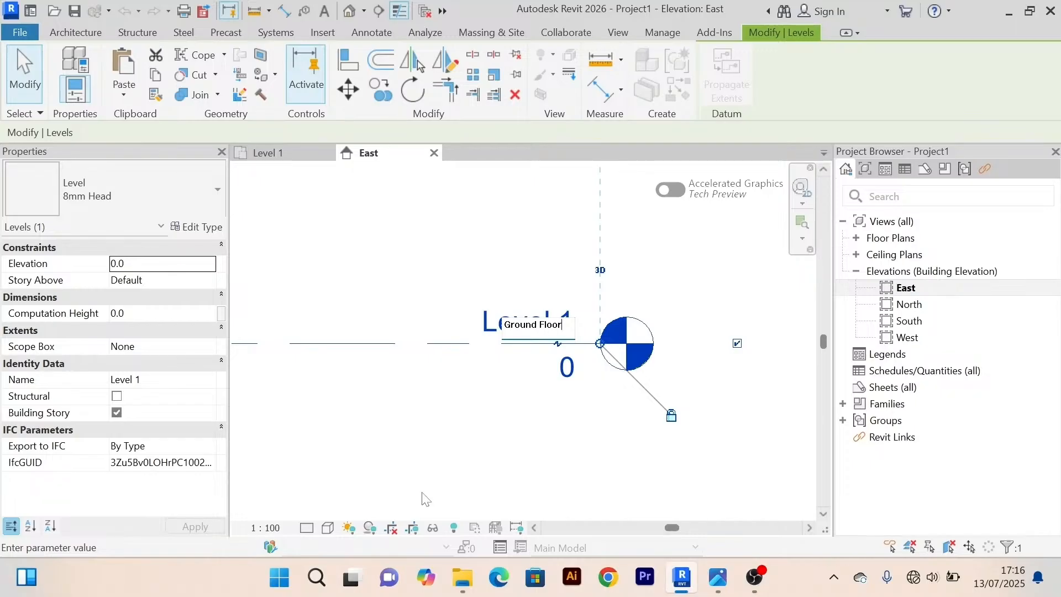
pyautogui.click(429, 417)
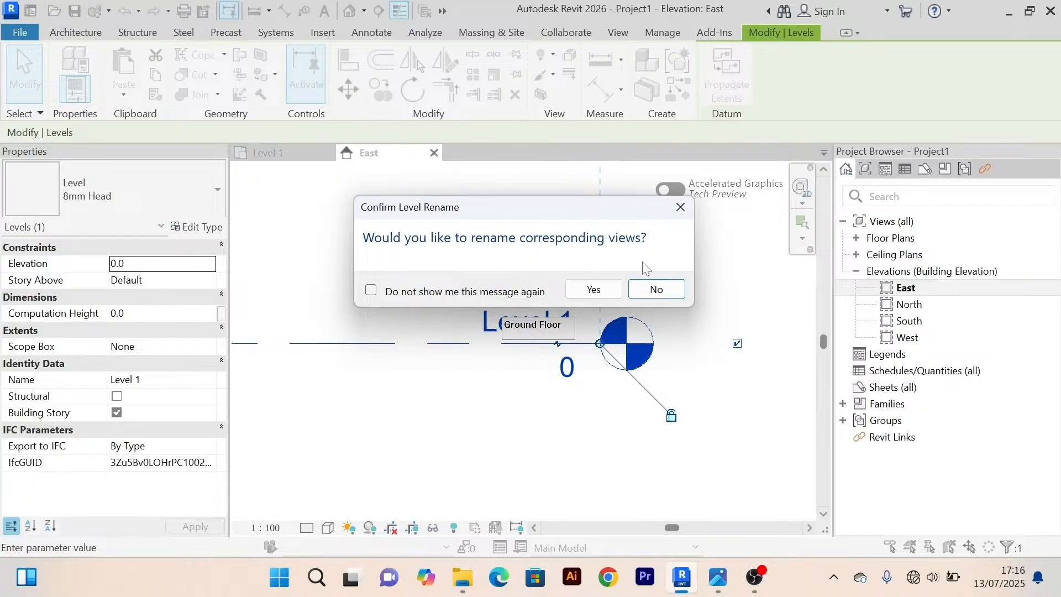
pyautogui.click(593, 290)
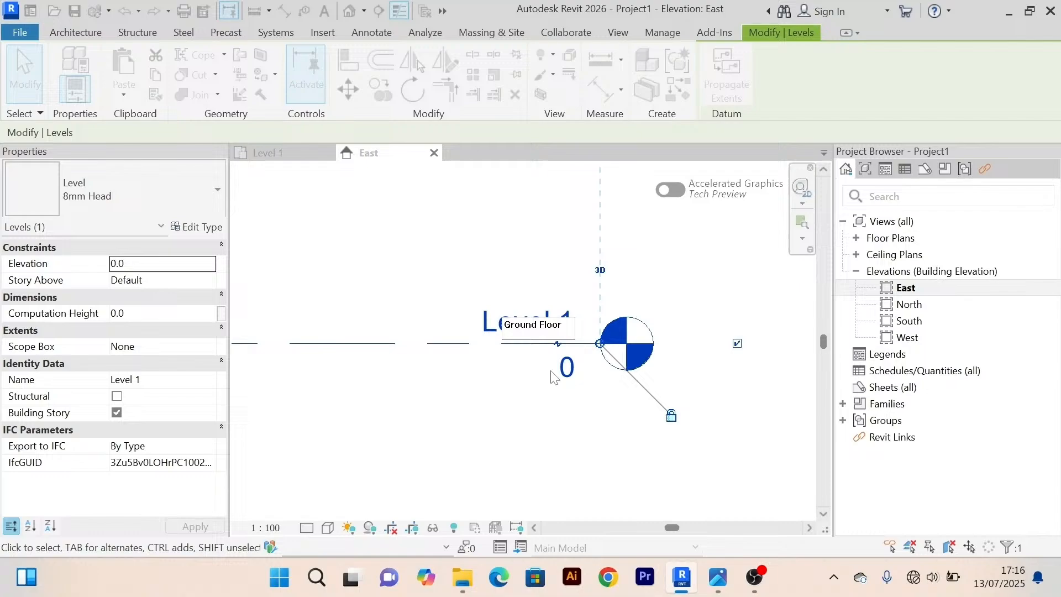
pyautogui.click(549, 409)
pyautogui.scroll(-2, 556, 413)
pyautogui.moveTo(671, 387); pyautogui.dragTo(663, 416, button='middle')
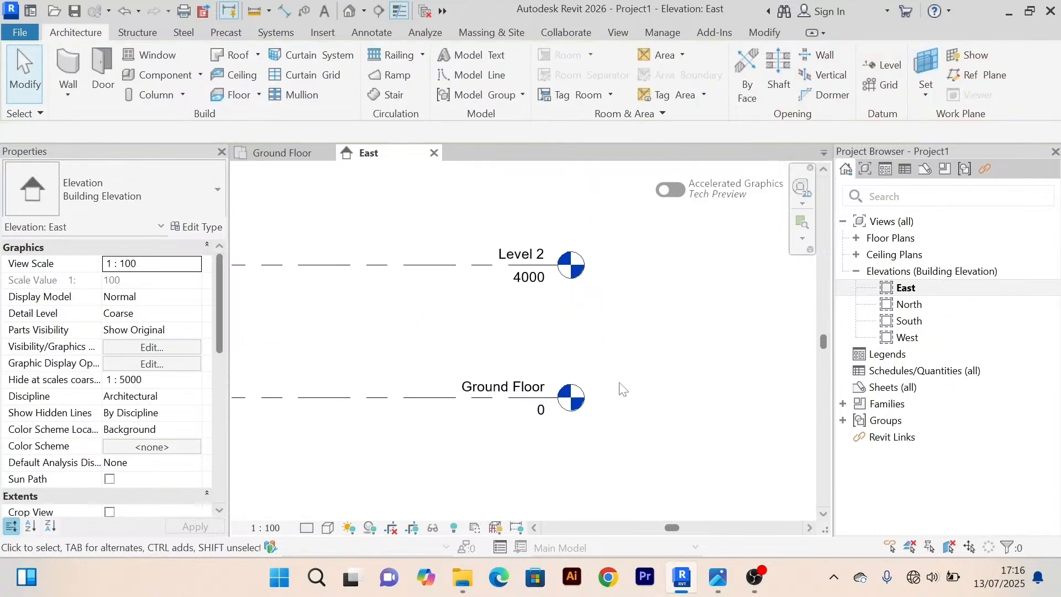
pyautogui.scroll(2, 623, 386)
pyautogui.scroll(-2, 622, 386)
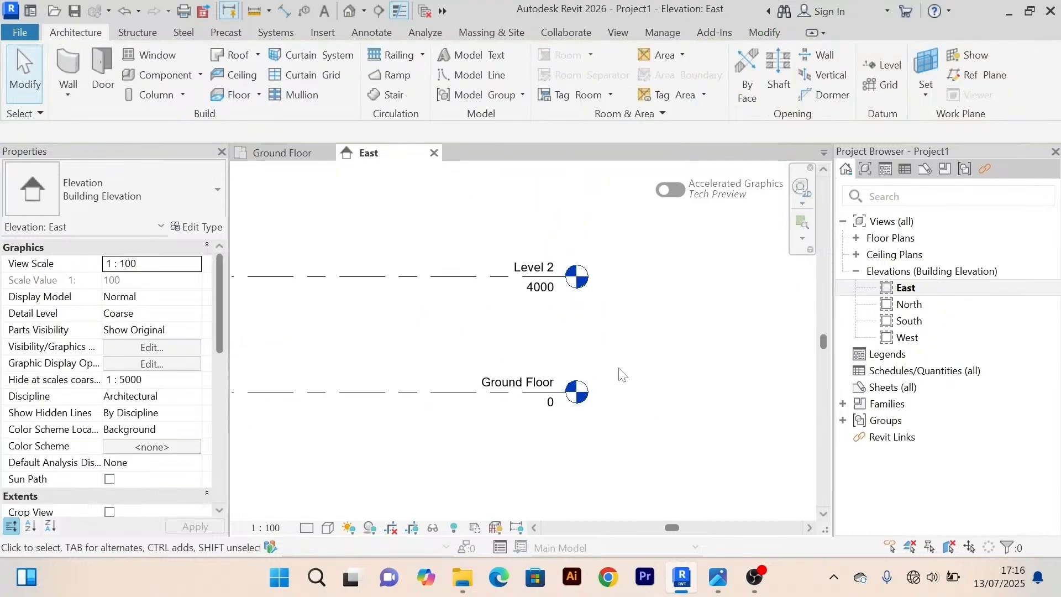
pyautogui.scroll(1, 548, 357)
pyautogui.scroll(-1, 548, 357)
pyautogui.moveTo(555, 357); pyautogui.dragTo(536, 340, button='middle')
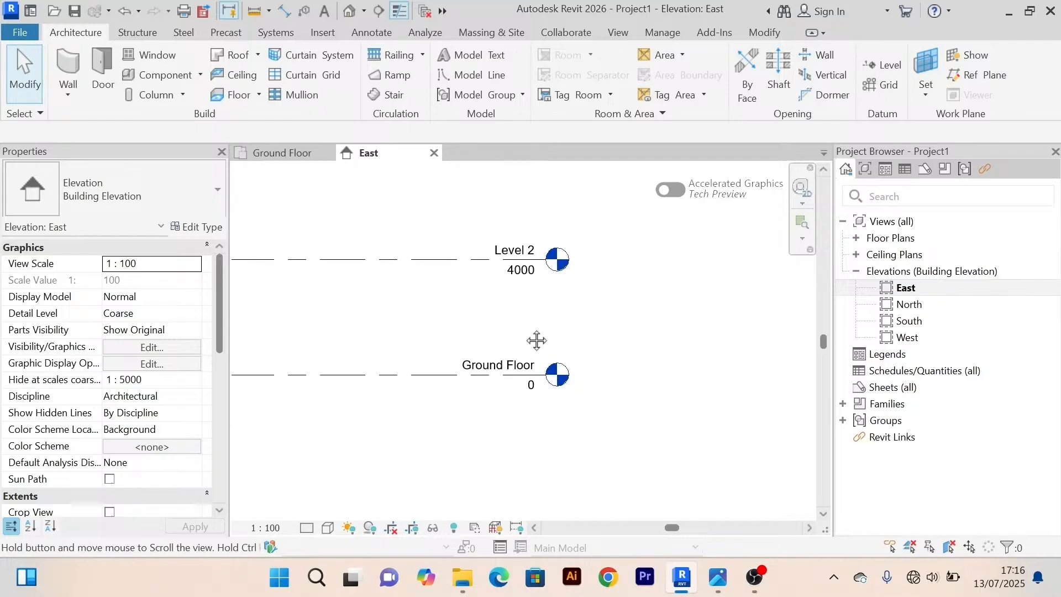
pyautogui.rightClick(644, 287)
pyautogui.click(686, 227)
pyautogui.rightClick(640, 276)
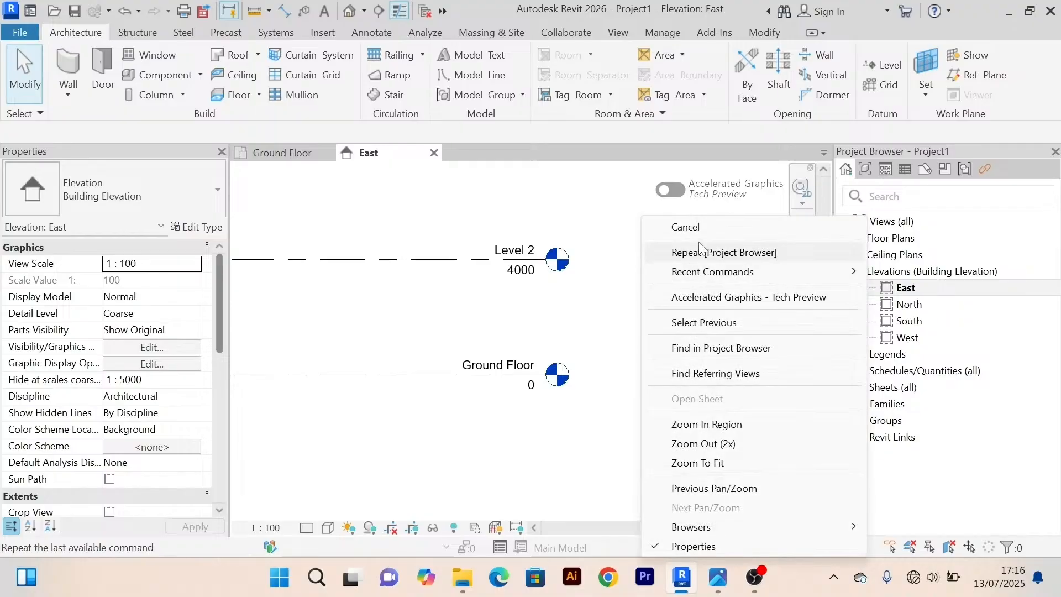
pyautogui.click(686, 228)
# Look over the Ground Floor and Level 2 lines and the spacing between them in the East elevation.
pyautogui.scroll(-2, 646, 352)
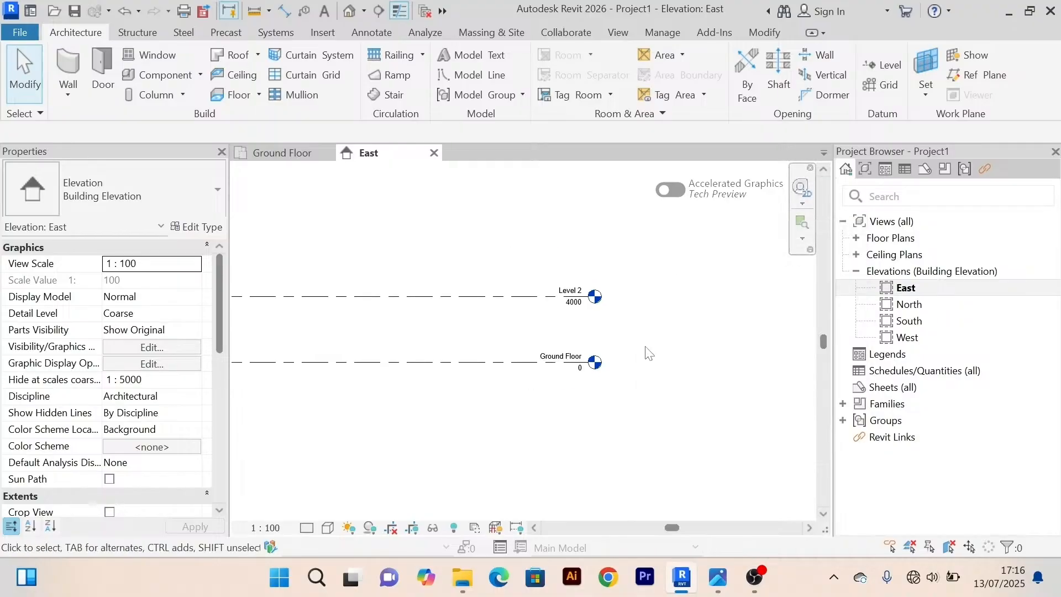
pyautogui.scroll(3, 642, 349)
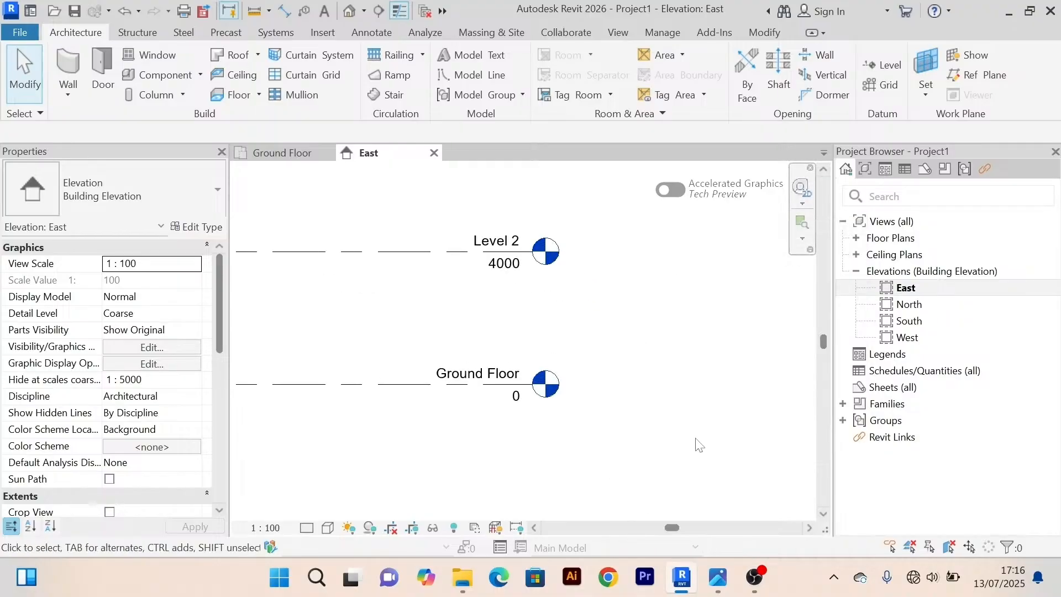
pyautogui.scroll(-2, 692, 442)
pyautogui.scroll(2, 679, 414)
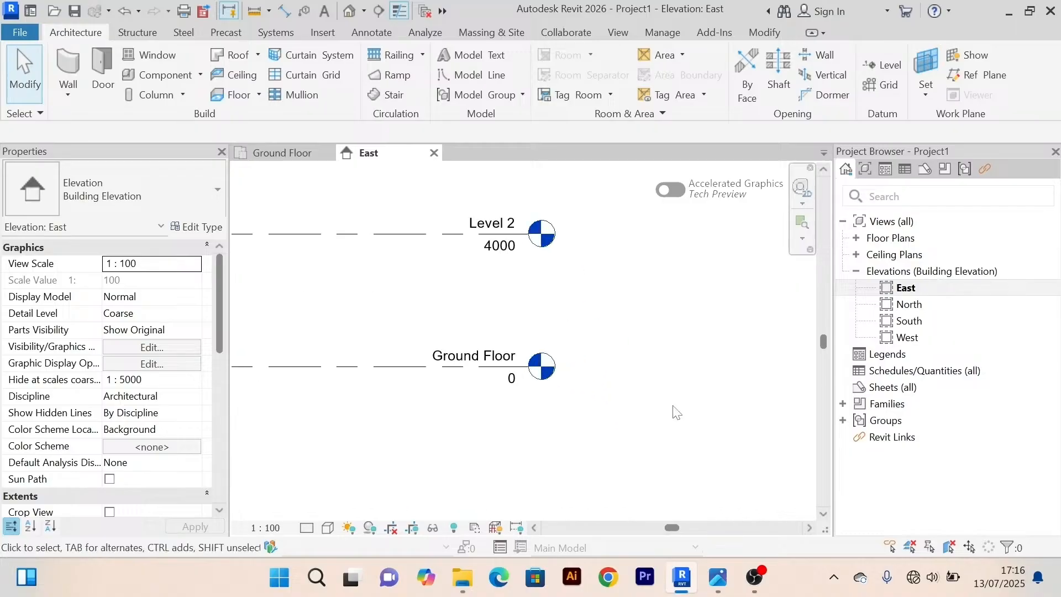
pyautogui.scroll(-2, 675, 412)
pyautogui.moveTo(675, 411); pyautogui.dragTo(649, 359, button='middle')
pyautogui.scroll(2, 640, 368)
pyautogui.scroll(1, 636, 368)
pyautogui.scroll(-2, 634, 370)
pyautogui.scroll(2, 627, 359)
pyautogui.scroll(-1, 640, 354)
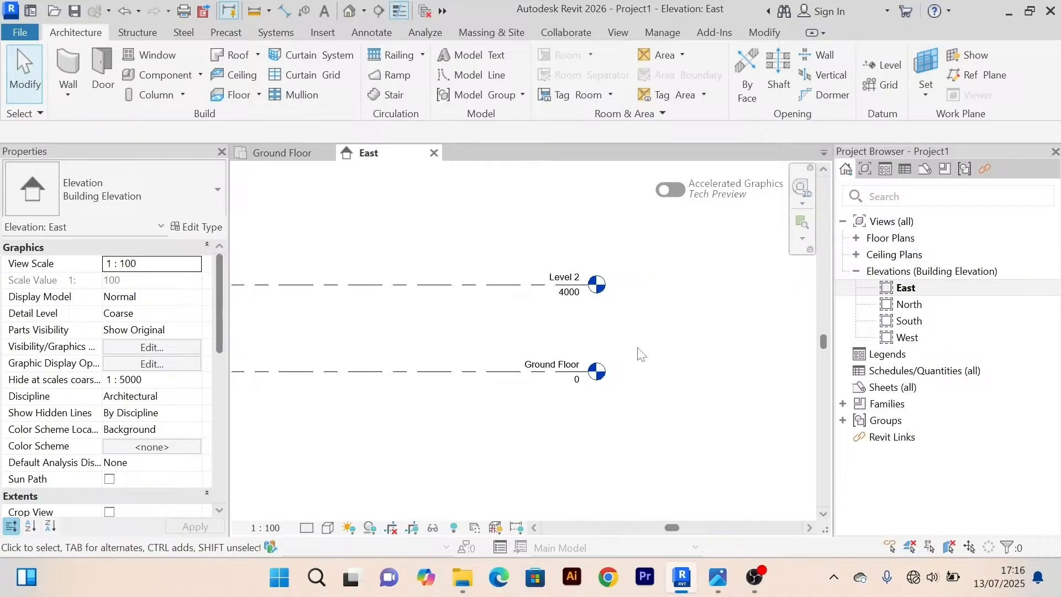
pyautogui.scroll(-2, 645, 352)
pyautogui.scroll(1, 528, 272)
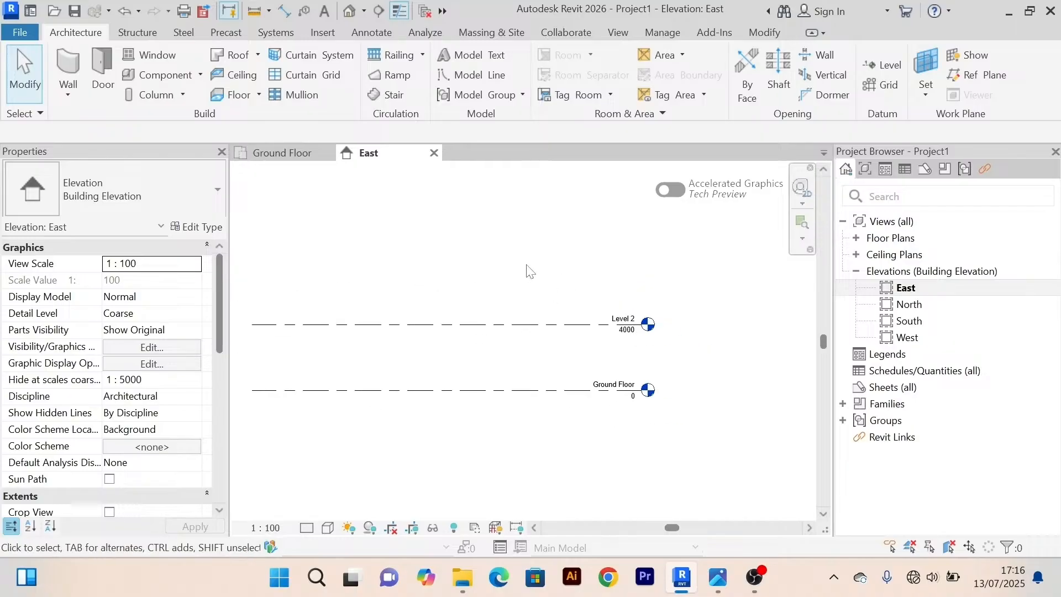
pyautogui.scroll(2, 663, 348)
pyautogui.scroll(-1, 470, 310)
pyautogui.scroll(2, 459, 259)
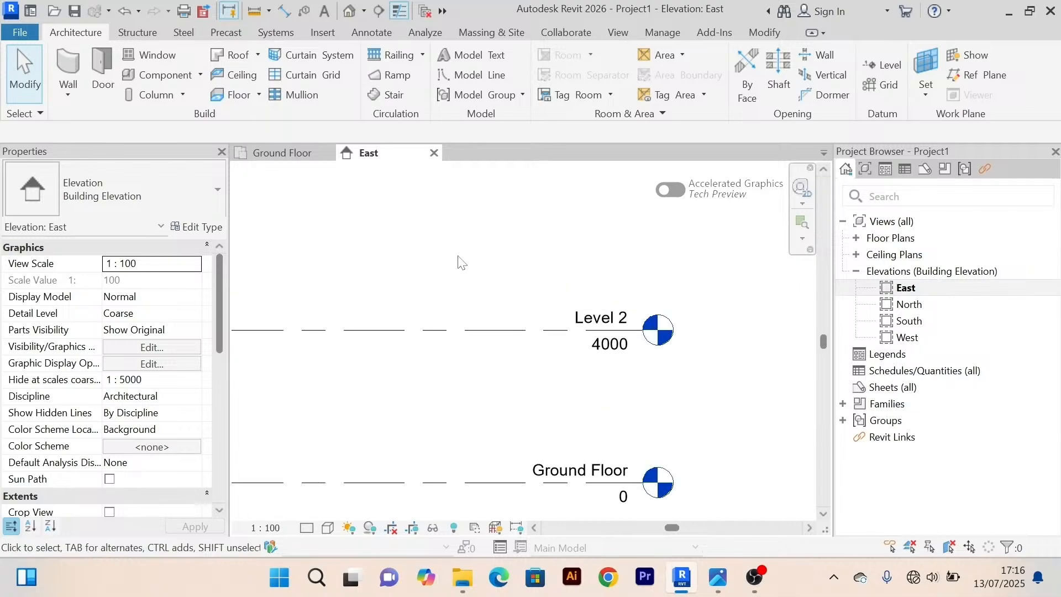
pyautogui.scroll(-2, 464, 264)
pyautogui.scroll(-2, 505, 294)
pyautogui.scroll(2, 505, 295)
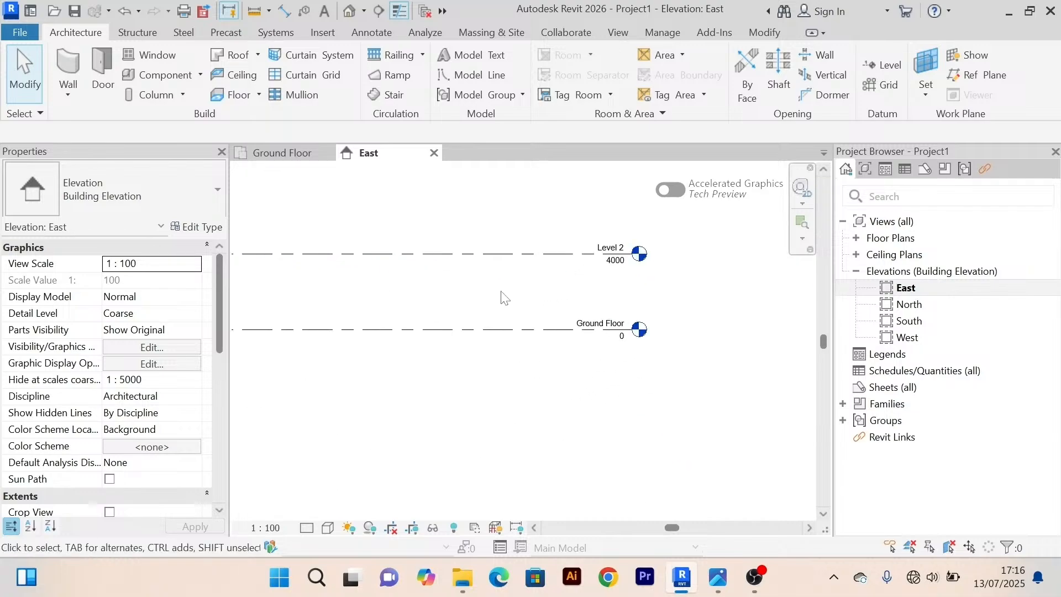
pyautogui.moveTo(505, 299); pyautogui.dragTo(471, 350, button='middle')
pyautogui.scroll(2, 473, 337)
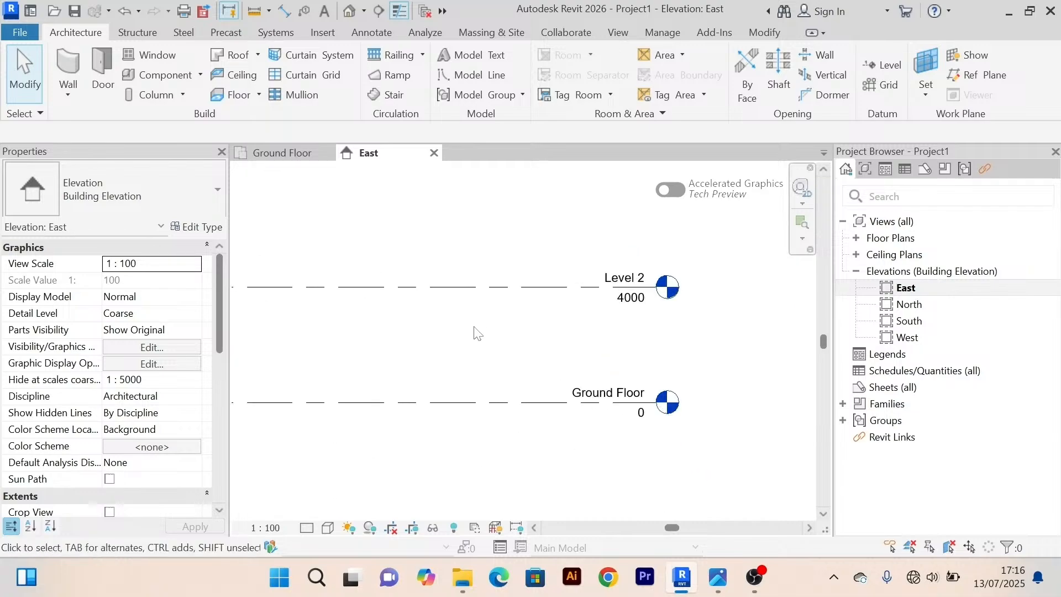
# Rename Level 2 to Roof Level, suppress further rename confirmation messages, and rename its corresponding views as well.
pyautogui.click(497, 299)
pyautogui.moveTo(516, 313); pyautogui.dragTo(398, 345, button='middle')
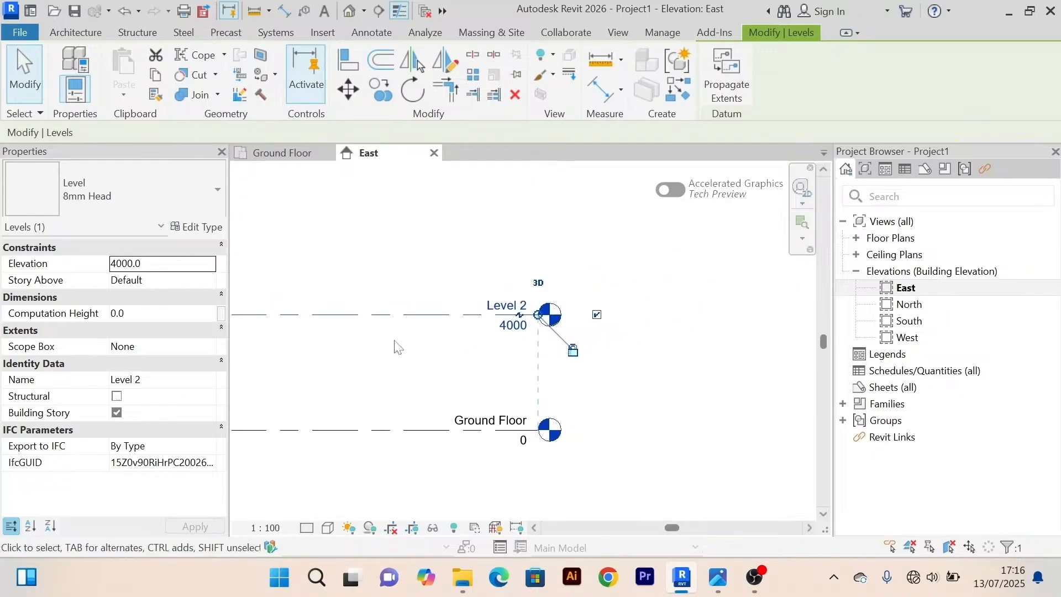
pyautogui.scroll(2, 470, 353)
pyautogui.scroll(2, 508, 285)
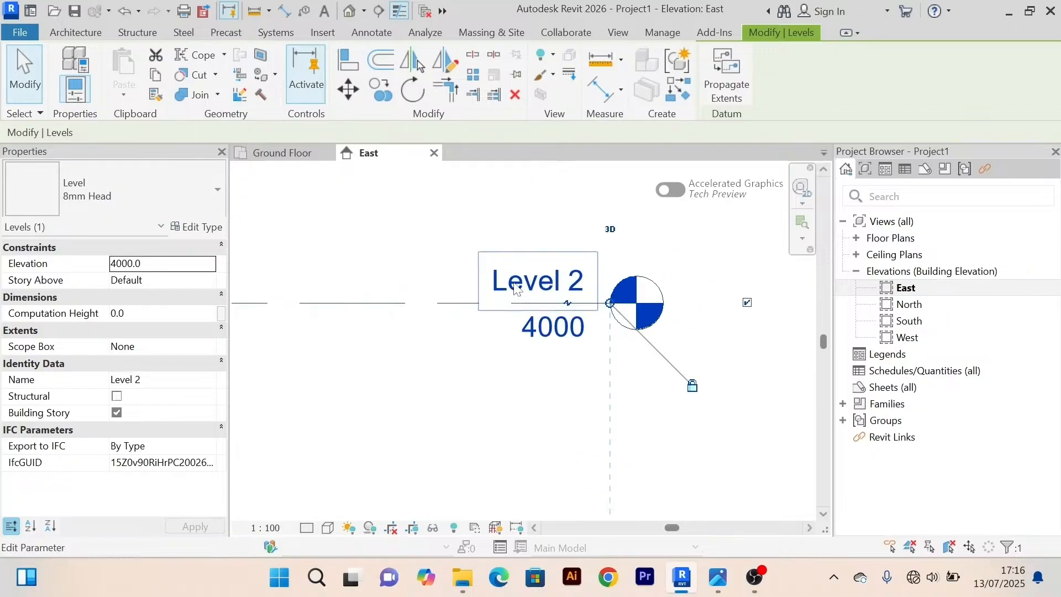
pyautogui.click(516, 281)
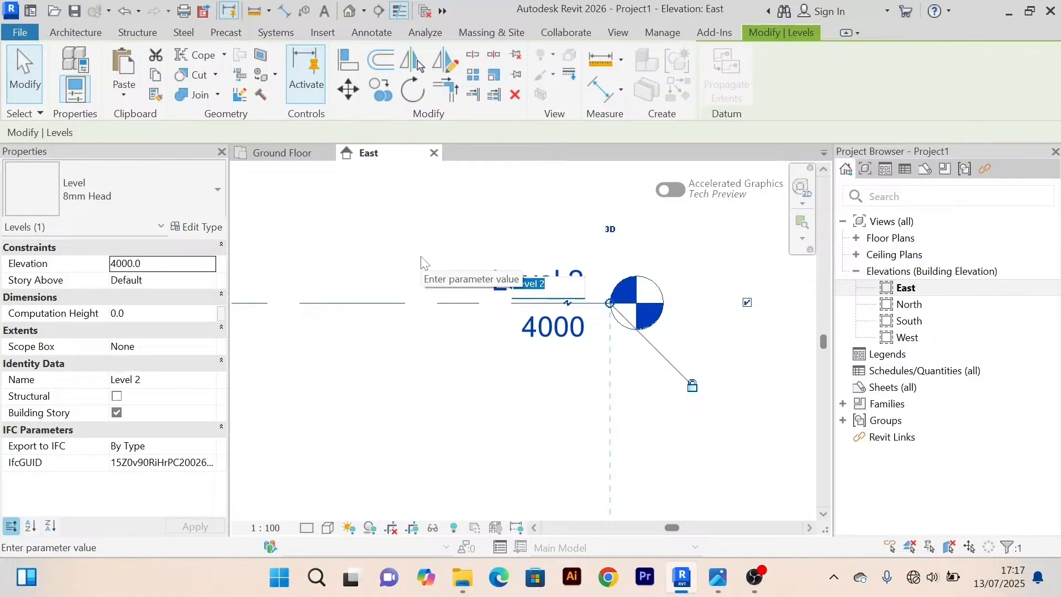
pyautogui.write('Roof')
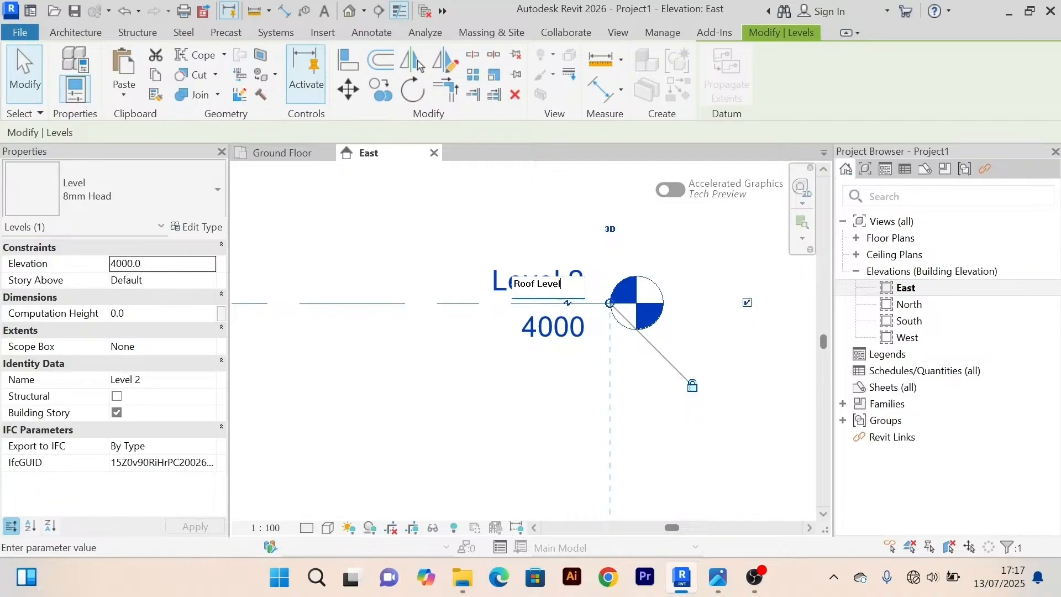
pyautogui.write(' Level')
pyautogui.click(461, 424)
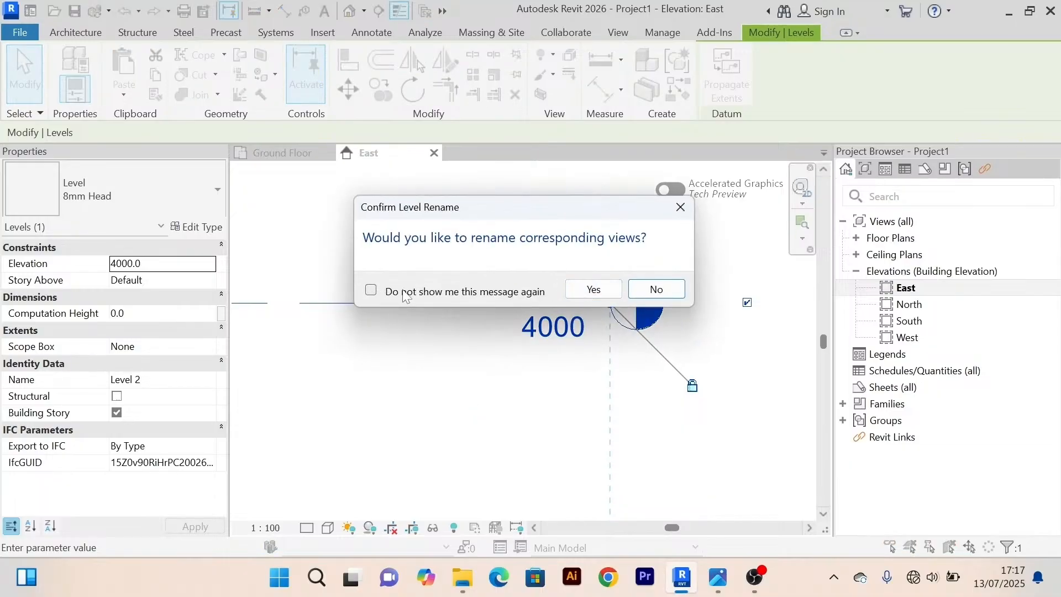
pyautogui.click(370, 291)
pyautogui.click(592, 289)
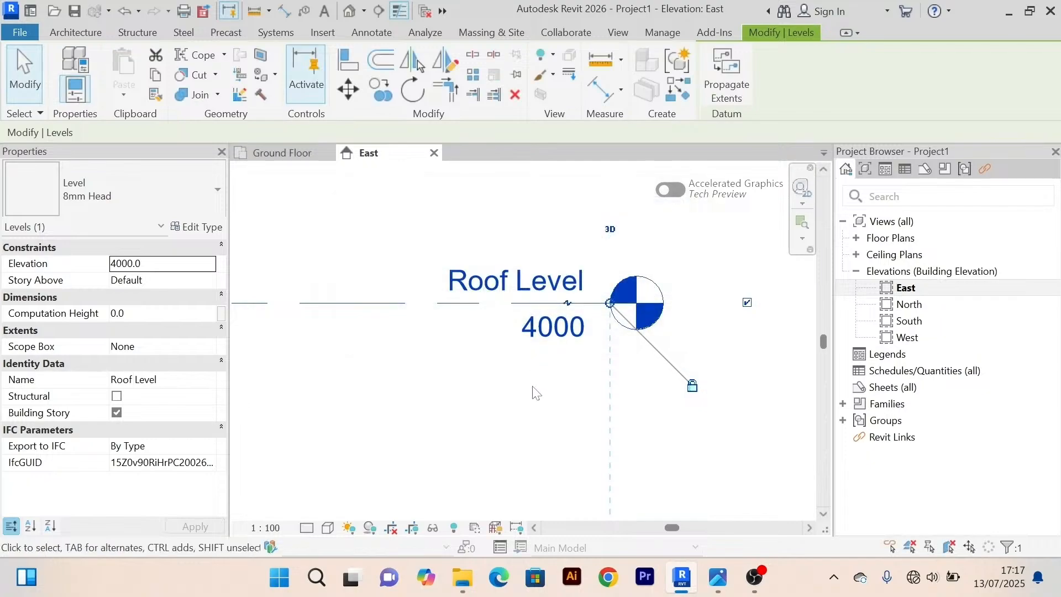
# Set the Roof Level elevation to 3500 in the East elevation and deselect the level.
pyautogui.click(564, 334)
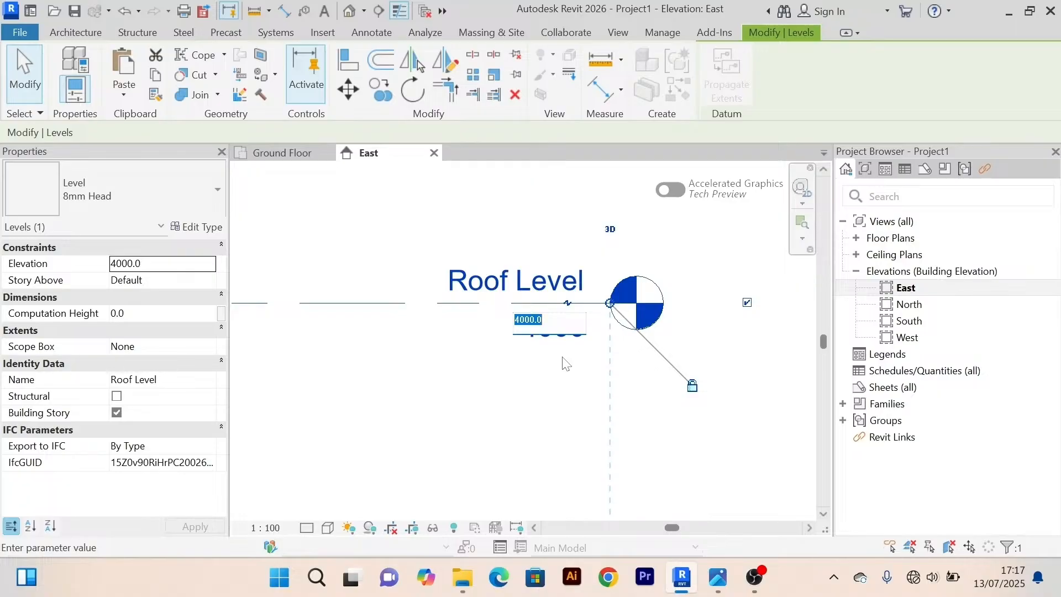
pyautogui.write('3500')
pyautogui.click(479, 426)
pyautogui.scroll(-2, 479, 426)
pyautogui.moveTo(489, 444); pyautogui.dragTo(418, 345, button='middle')
pyautogui.scroll(-3, 417, 344)
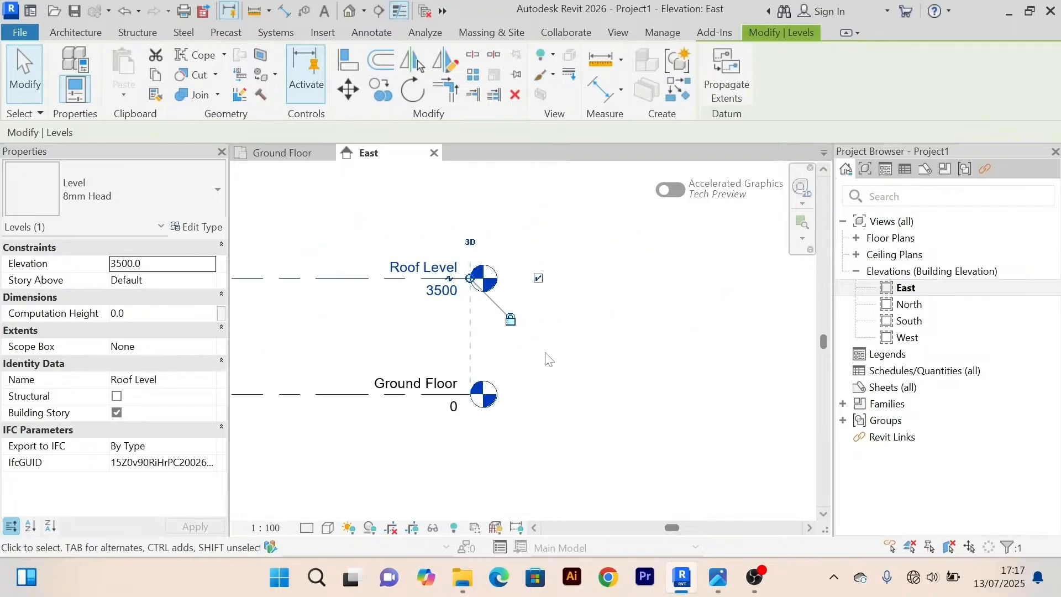
pyautogui.rightClick(612, 307)
pyautogui.click(721, 14)
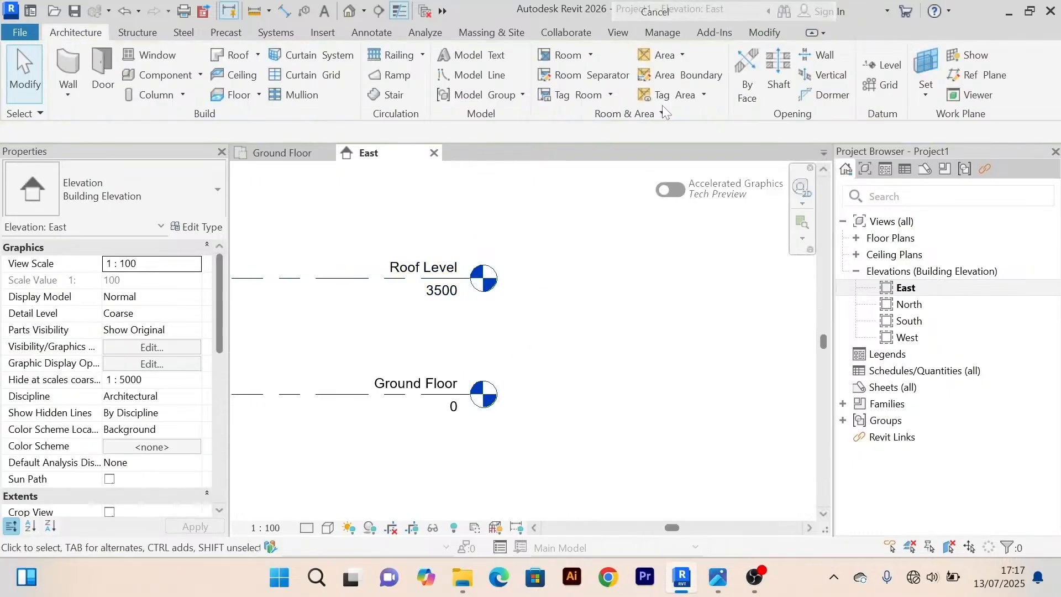
# Examine the names, elevation values and spacing of the Roof Level and Ground Floor lines in the East elevation.
pyautogui.scroll(-2, 586, 358)
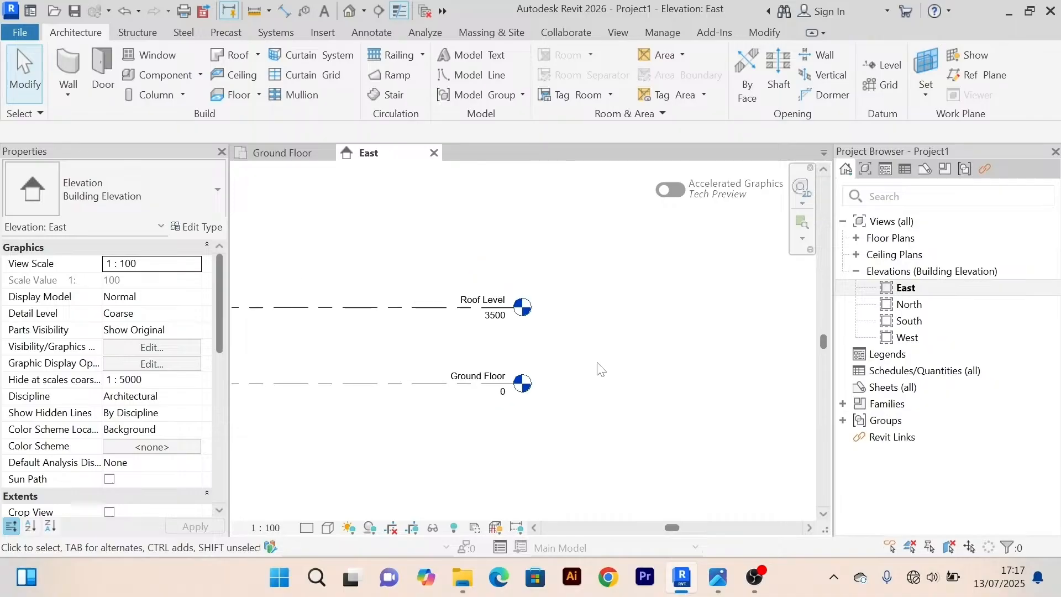
pyautogui.moveTo(586, 358); pyautogui.dragTo(593, 313, button='middle')
pyautogui.scroll(2, 593, 313)
pyautogui.scroll(-1, 593, 313)
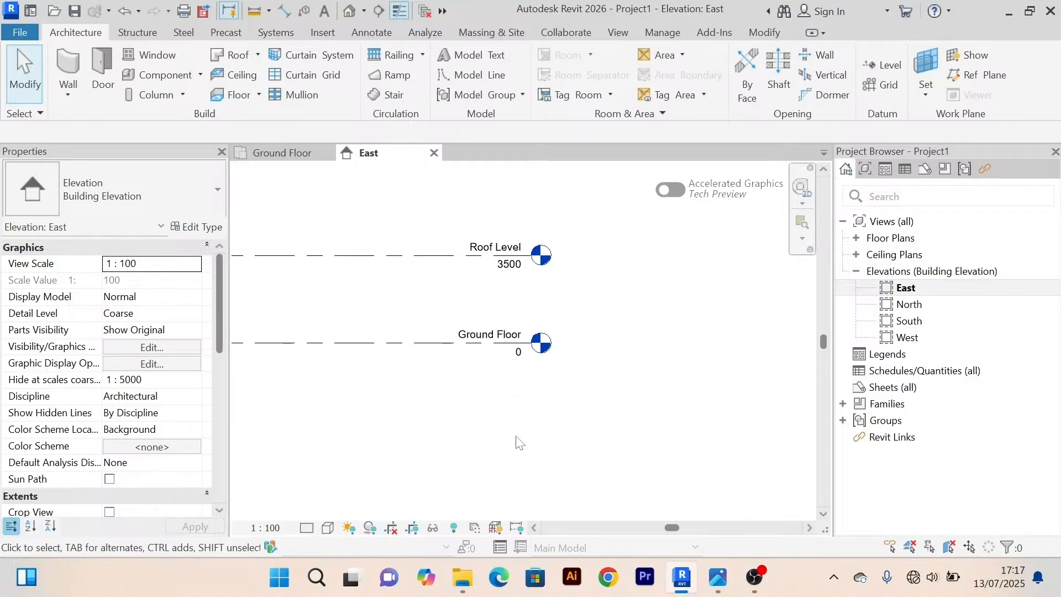
pyautogui.scroll(2, 592, 332)
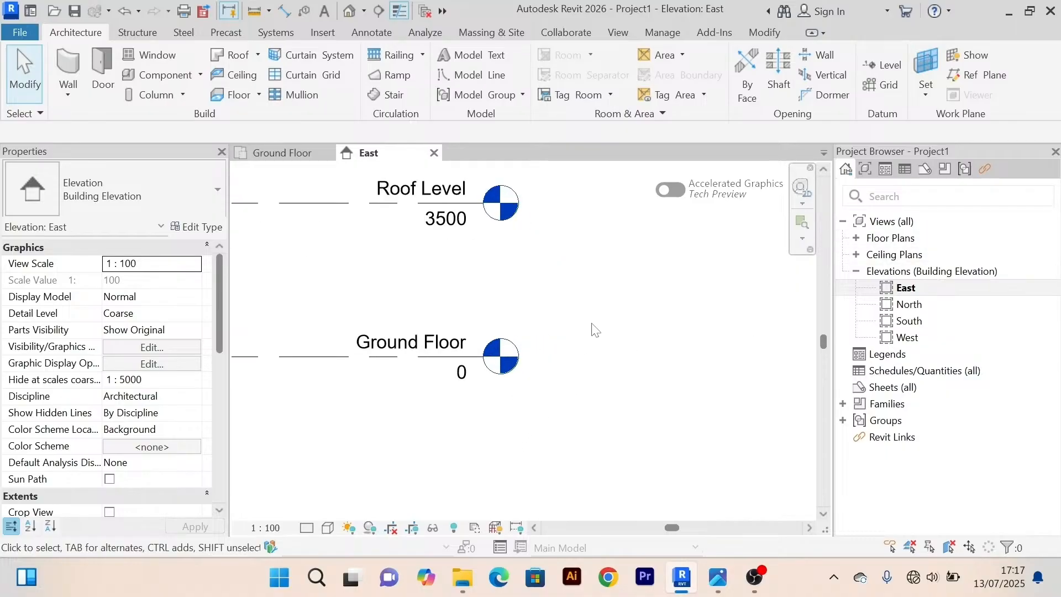
pyautogui.scroll(-2, 592, 329)
pyautogui.scroll(-2, 625, 346)
pyautogui.moveTo(625, 346); pyautogui.dragTo(661, 284, button='middle')
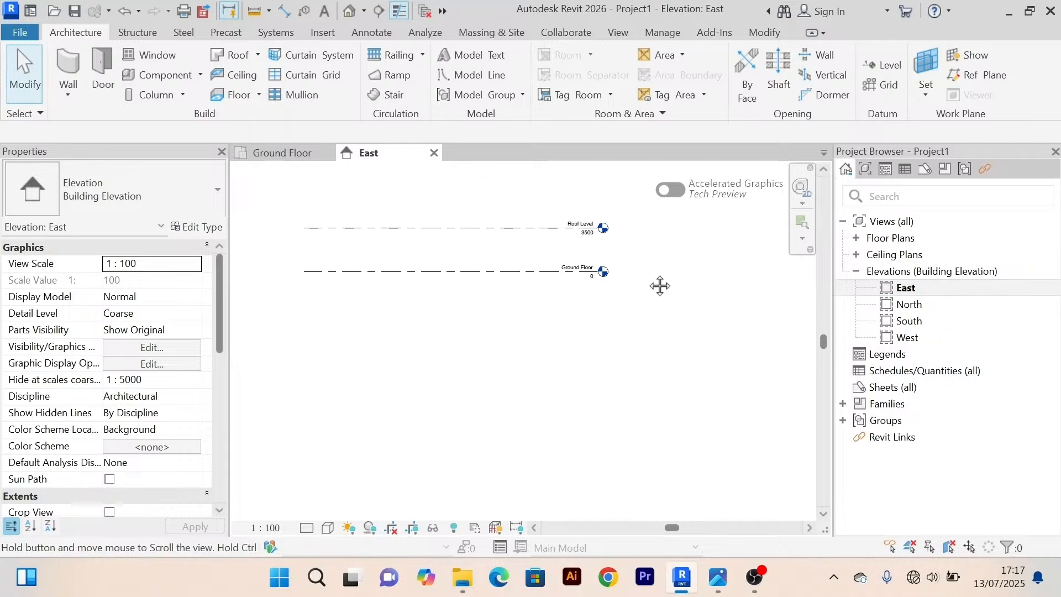
pyautogui.scroll(2, 618, 253)
pyautogui.scroll(2, 618, 253)
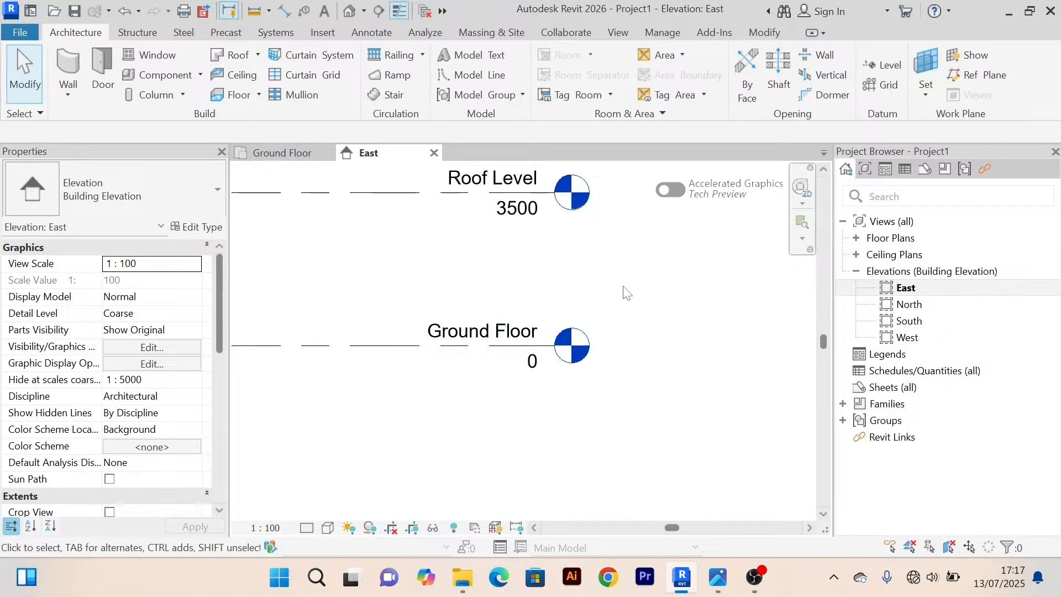
pyautogui.scroll(-2, 636, 326)
pyautogui.moveTo(635, 326); pyautogui.dragTo(609, 347, button='middle')
pyautogui.scroll(2, 534, 286)
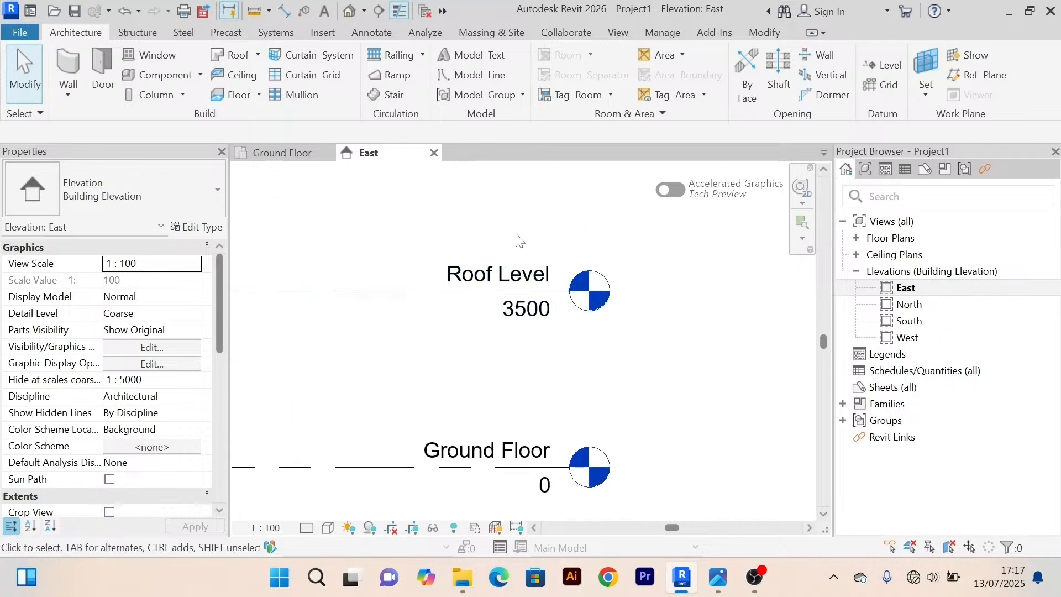
pyautogui.scroll(-2, 525, 237)
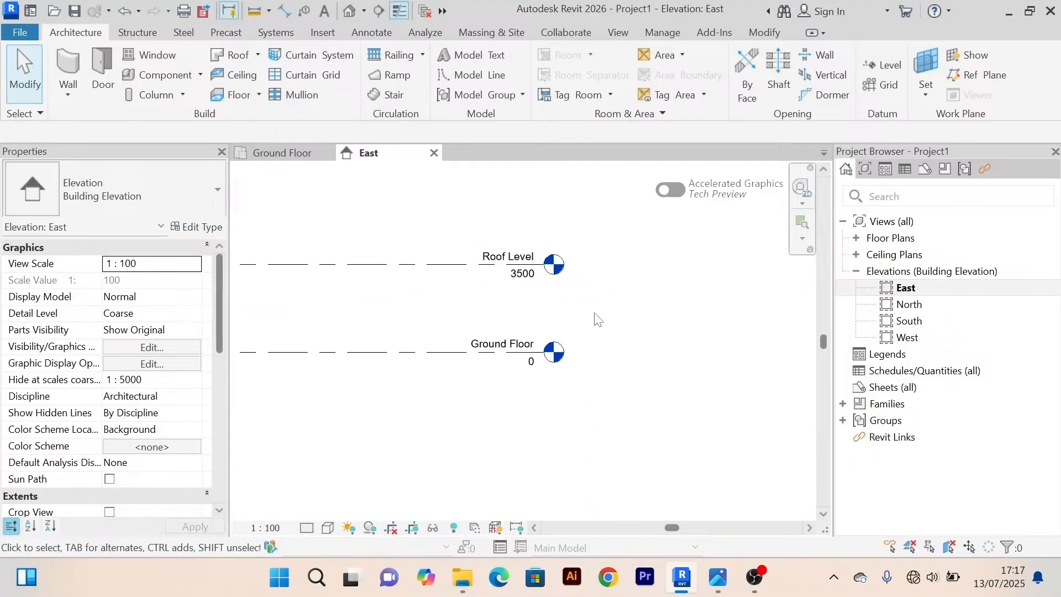
pyautogui.scroll(2, 561, 346)
pyautogui.scroll(-2, 554, 348)
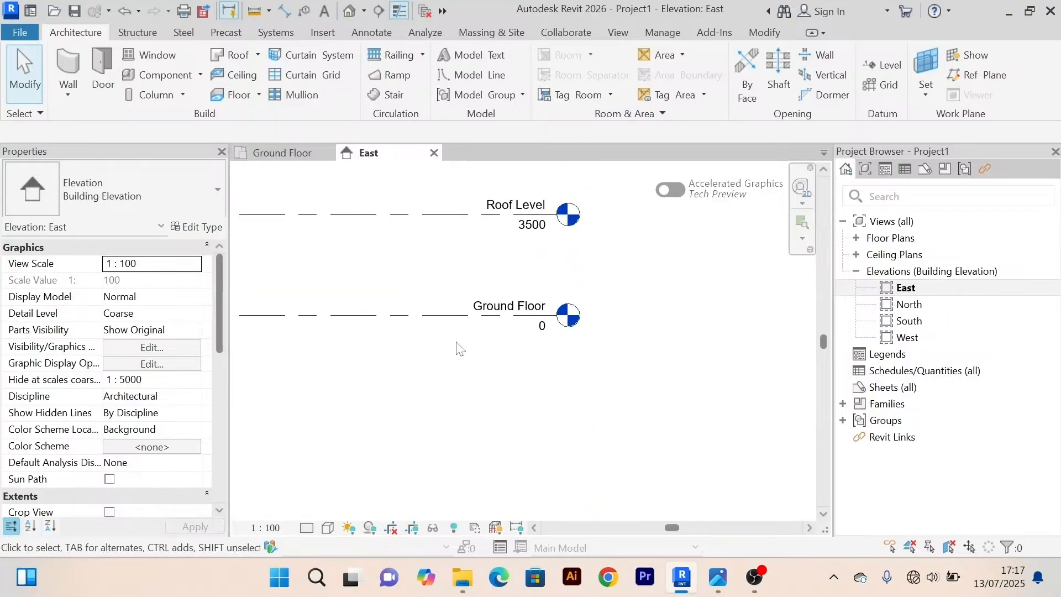
pyautogui.scroll(1, 458, 348)
pyautogui.scroll(-1, 458, 348)
pyautogui.moveTo(523, 376); pyautogui.dragTo(462, 310, button='middle')
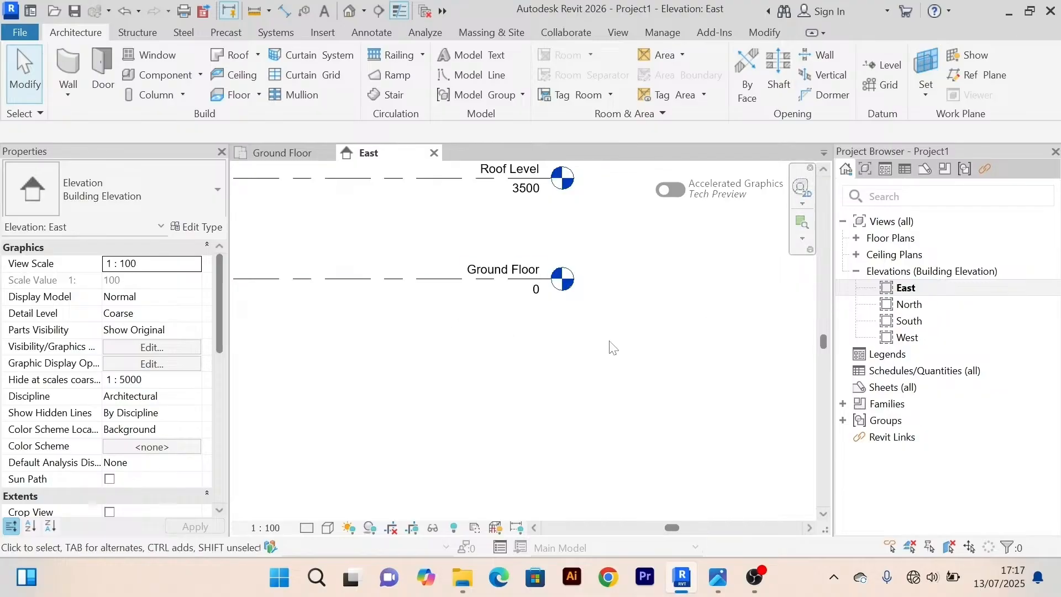
pyautogui.scroll(-1, 603, 320)
pyautogui.moveTo(592, 326); pyautogui.dragTo(612, 351, button='middle')
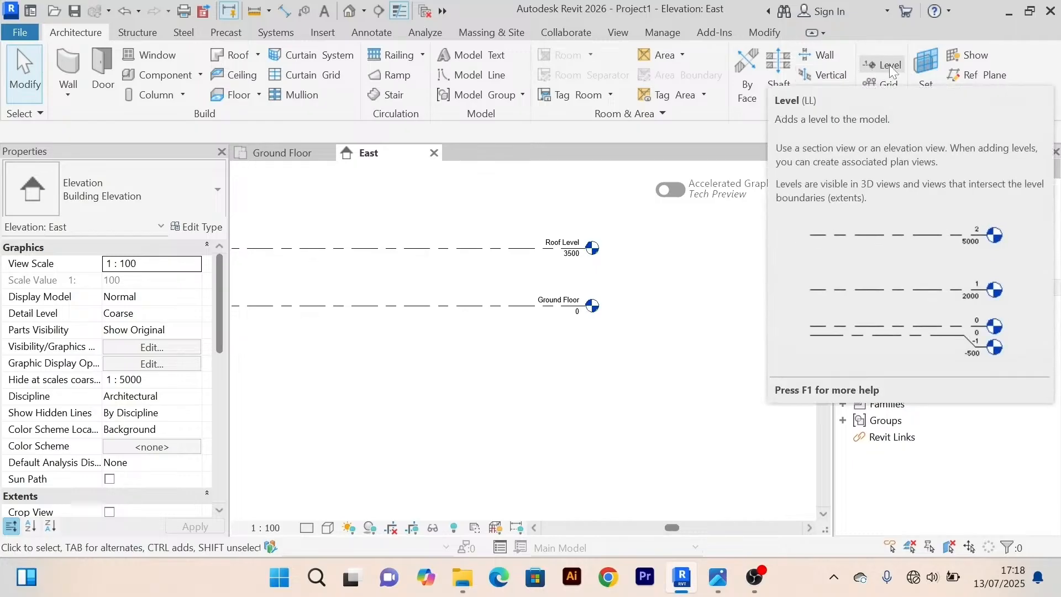
# Draw a new level line 5000 mm below Ground Floor, aligned with both ends of the existing levels, and end the Level command.
pyautogui.click(890, 65)
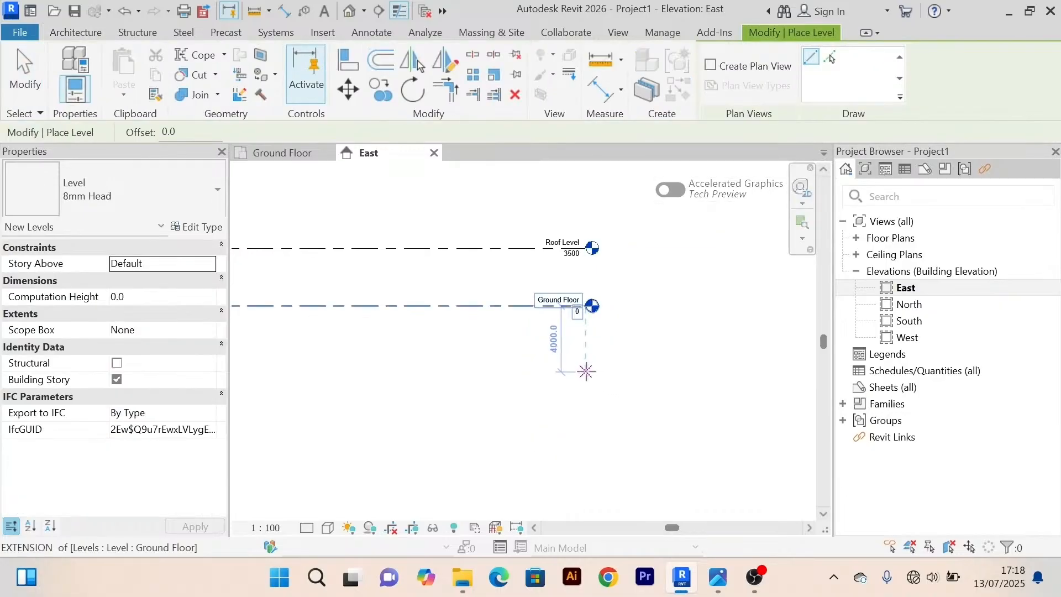
pyautogui.scroll(-2, 583, 365)
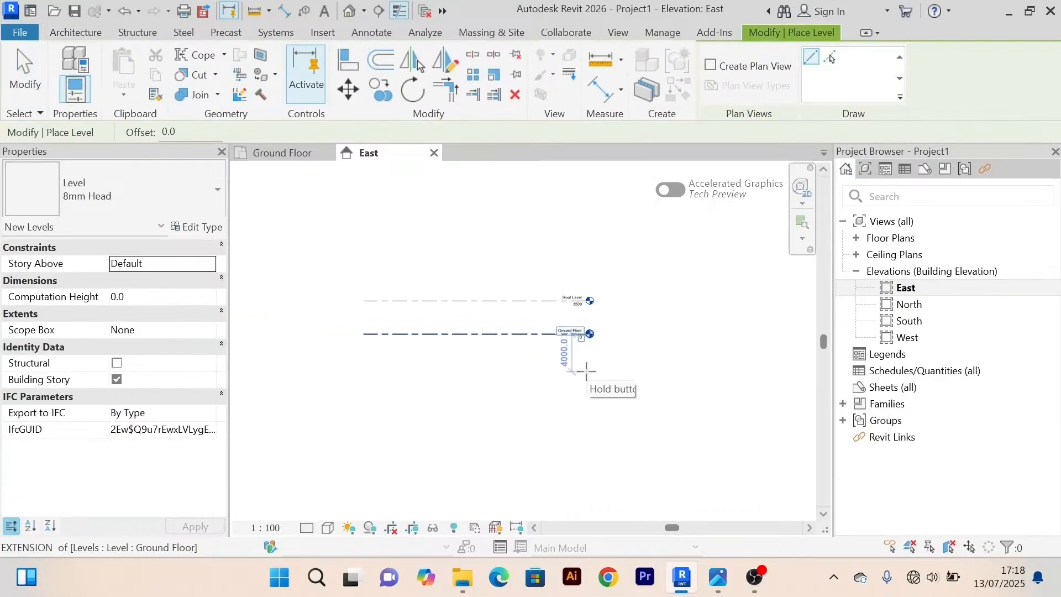
pyautogui.click(363, 380)
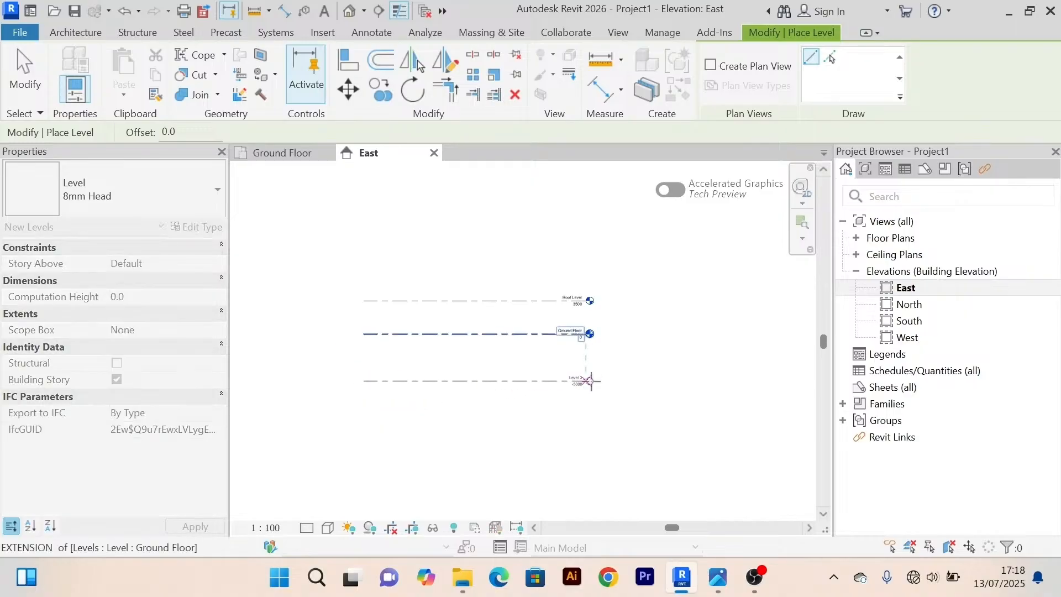
pyautogui.click(590, 380)
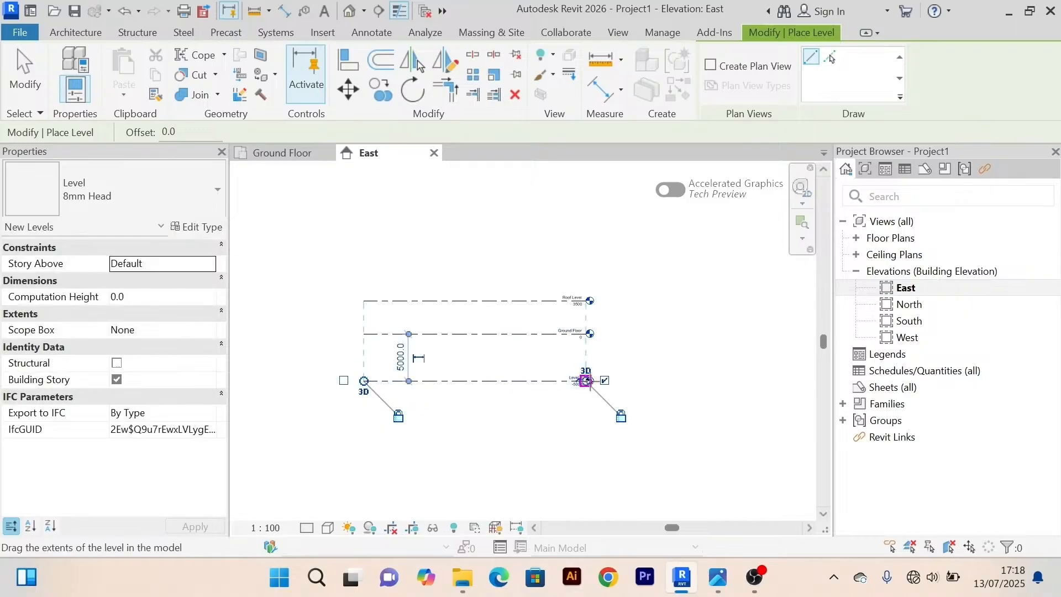
pyautogui.rightClick(677, 290)
pyautogui.click(718, 227)
pyautogui.rightClick(663, 381)
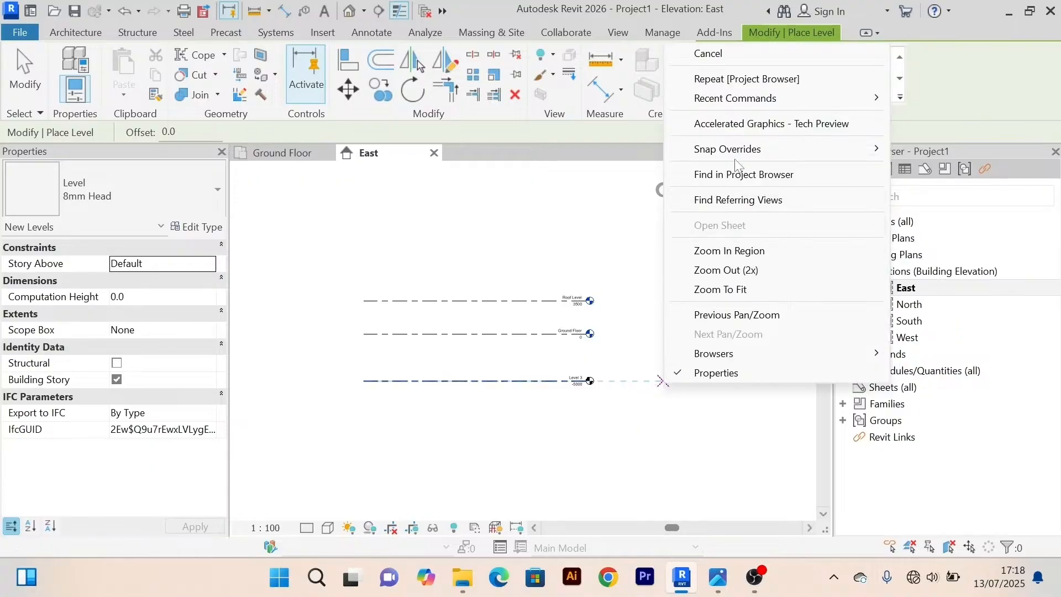
pyautogui.click(740, 51)
# Delete the new level line lying 5000 mm below Ground Floor.
pyautogui.scroll(4, 610, 373)
pyautogui.scroll(-3, 610, 372)
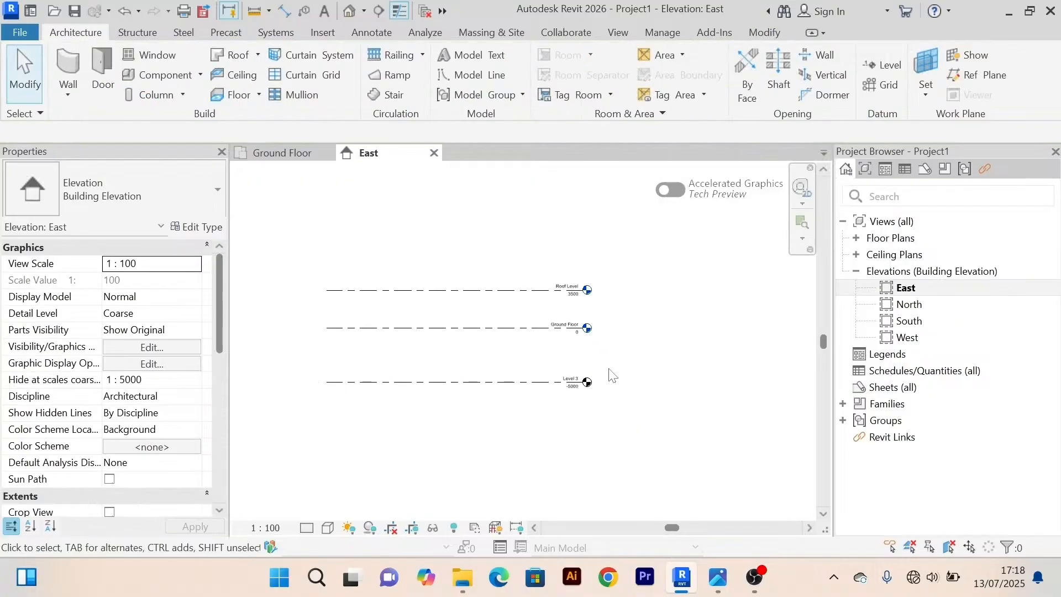
pyautogui.moveTo(610, 373); pyautogui.dragTo(641, 339, button='middle')
pyautogui.scroll(3, 616, 376)
pyautogui.click(535, 333)
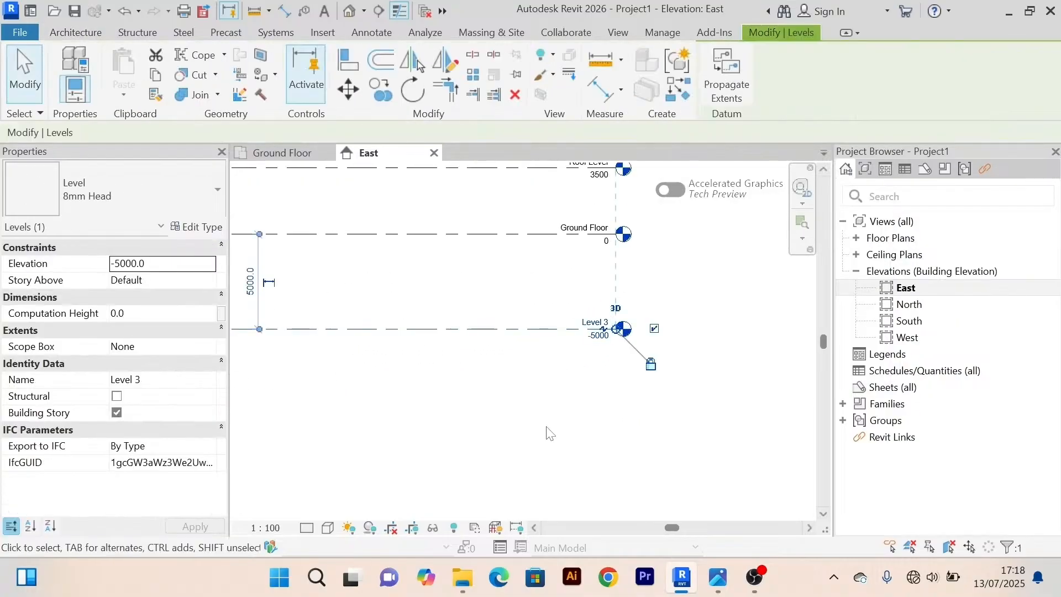
pyautogui.press('Delete')
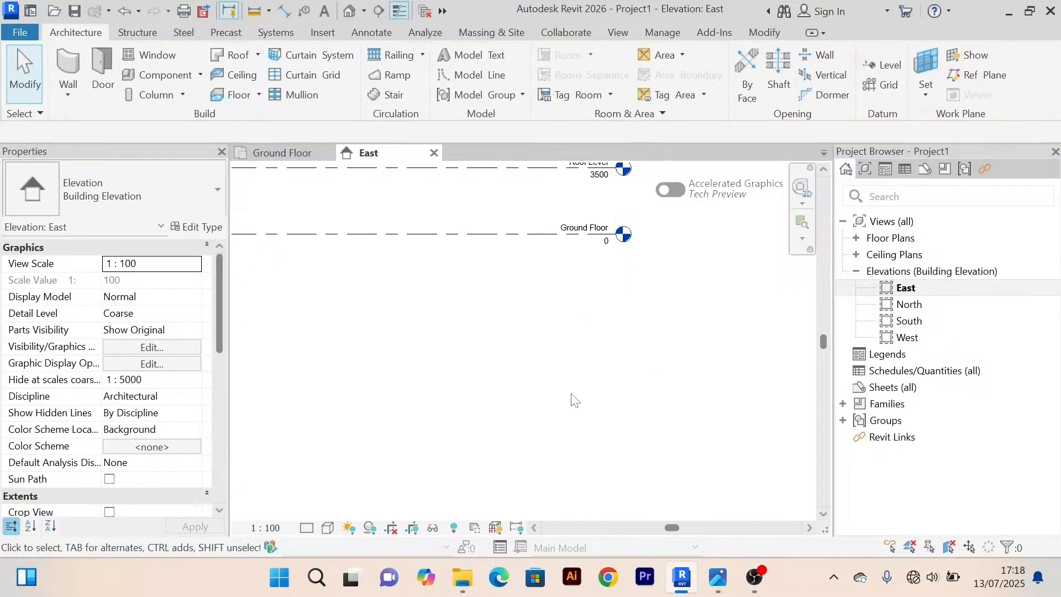
# Draw a new level line 4000 mm below Ground Floor, aligned with the existing level ends, and end the Level command.
pyautogui.scroll(-2, 575, 400)
pyautogui.moveTo(672, 386); pyautogui.dragTo(670, 414, button='middle')
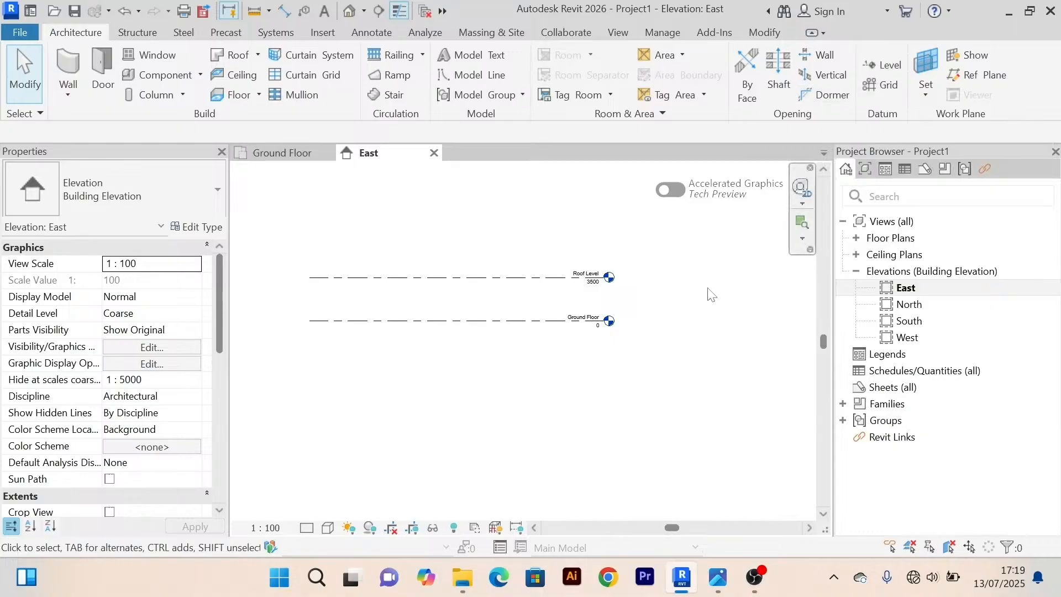
pyautogui.press('l')
pyautogui.press('l')
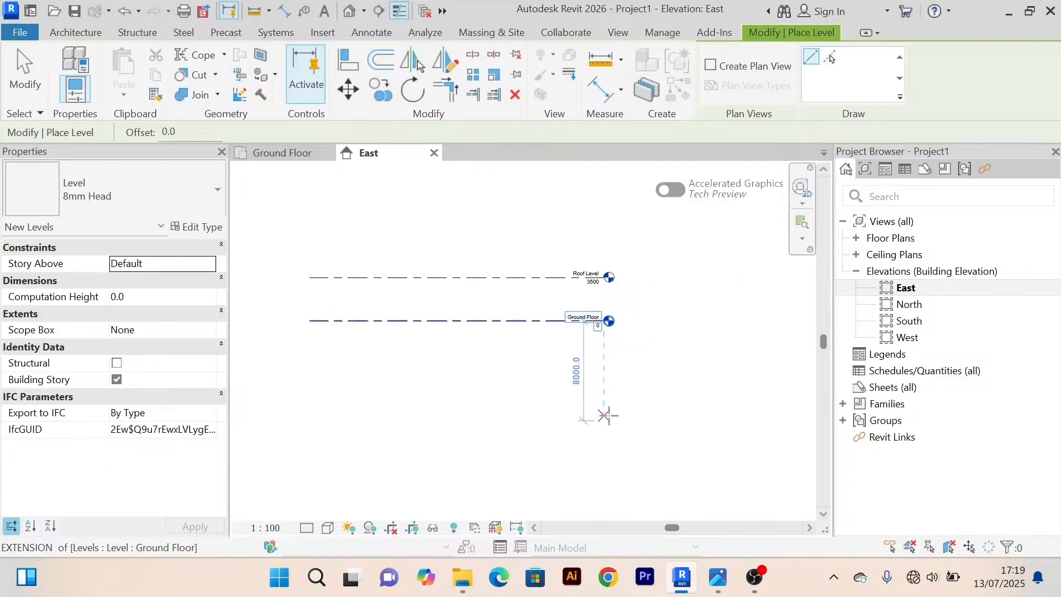
pyautogui.click(314, 369)
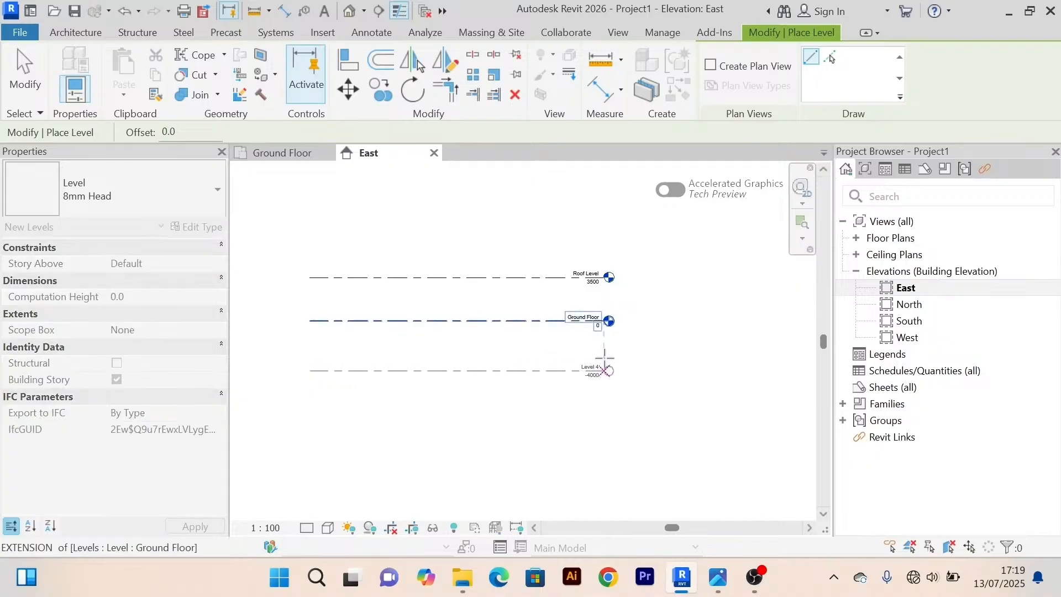
pyautogui.click(608, 370)
pyautogui.rightClick(687, 203)
pyautogui.rightClick(707, 218)
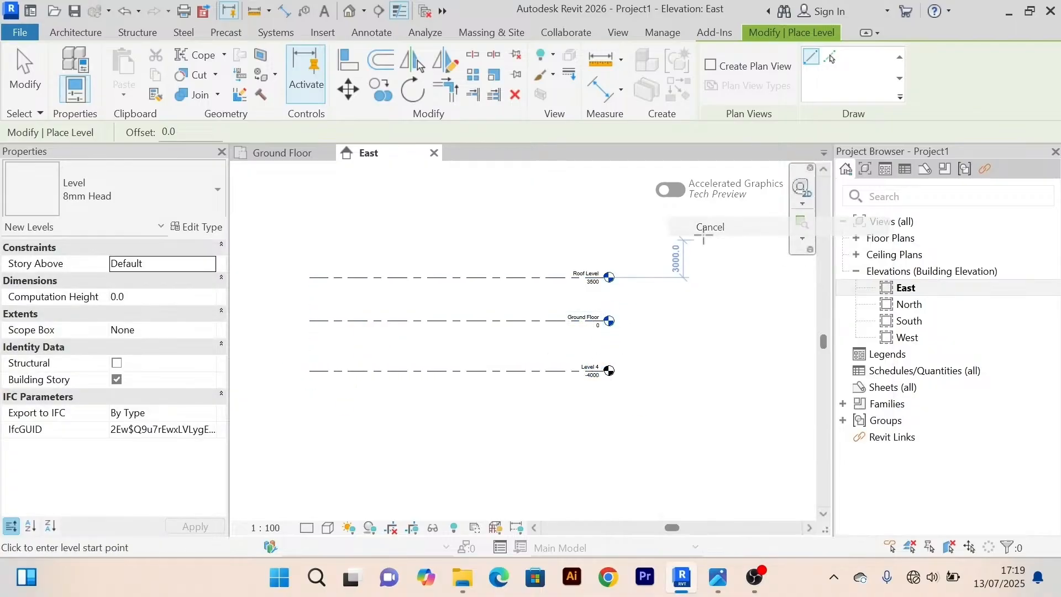
pyautogui.click(741, 228)
# Delete the new level line lying 4000 mm below Ground Floor.
pyautogui.click(535, 370)
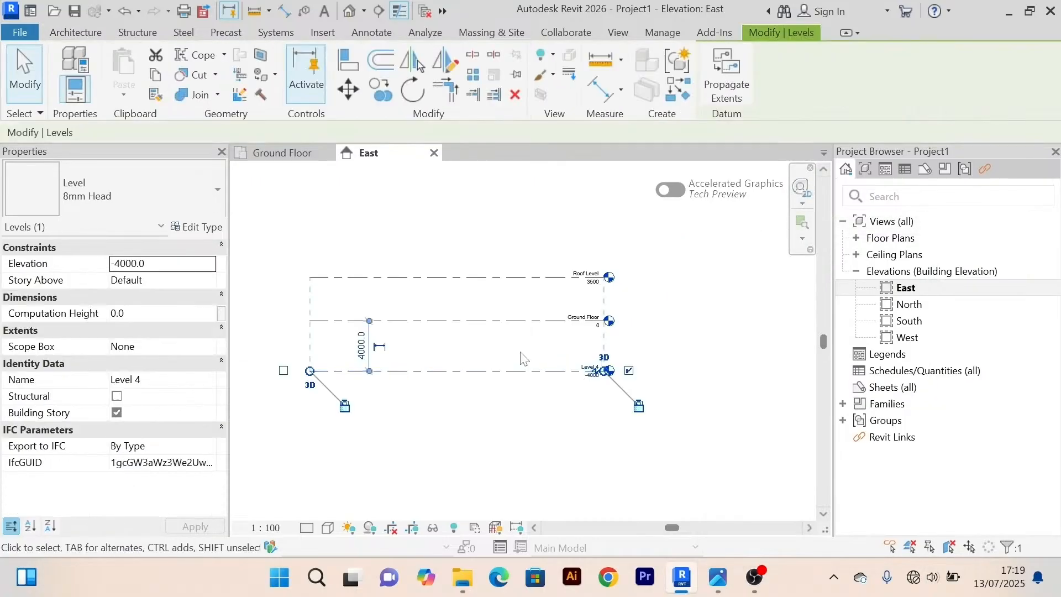
pyautogui.press('Delete')
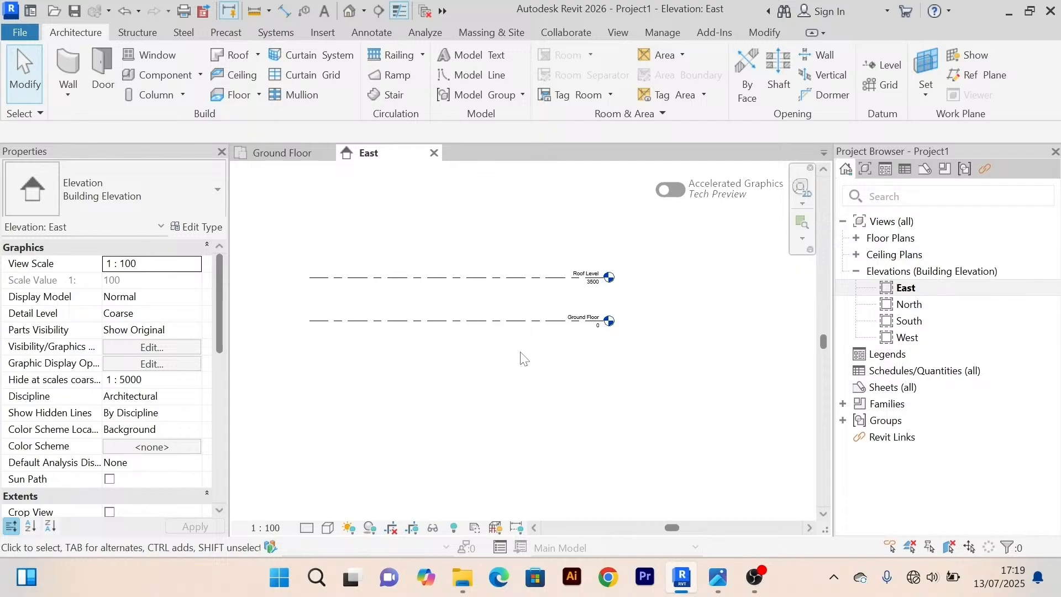
# Draw a level similar to Ground Floor 2000 mm below it, without a plan view, aligned with both level ends, and end the command.
pyautogui.scroll(2, 517, 354)
pyautogui.scroll(-2, 517, 353)
pyautogui.moveTo(517, 353); pyautogui.dragTo(518, 359, button='middle')
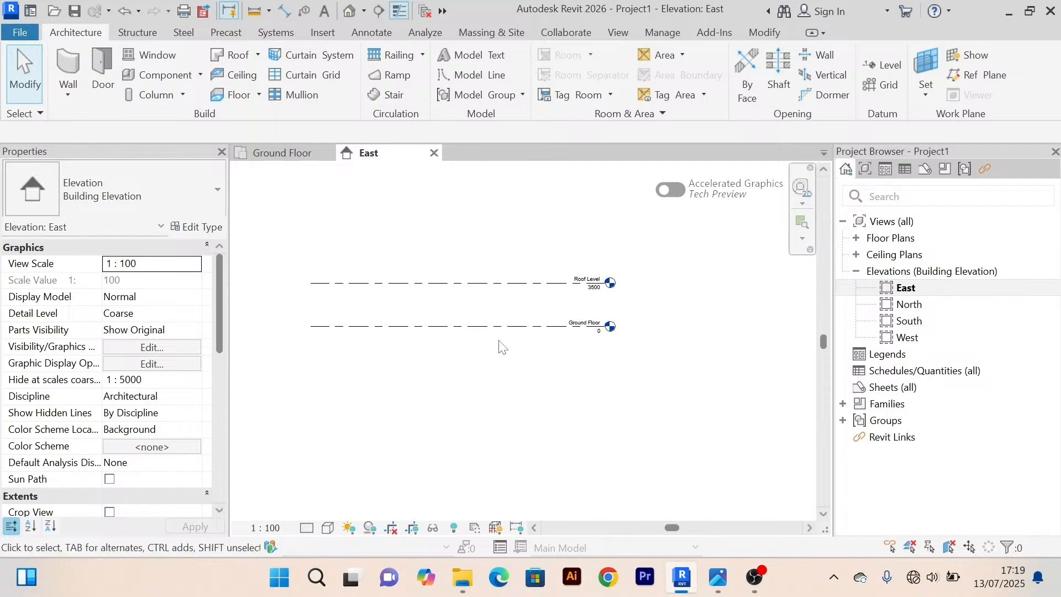
pyautogui.click(499, 329)
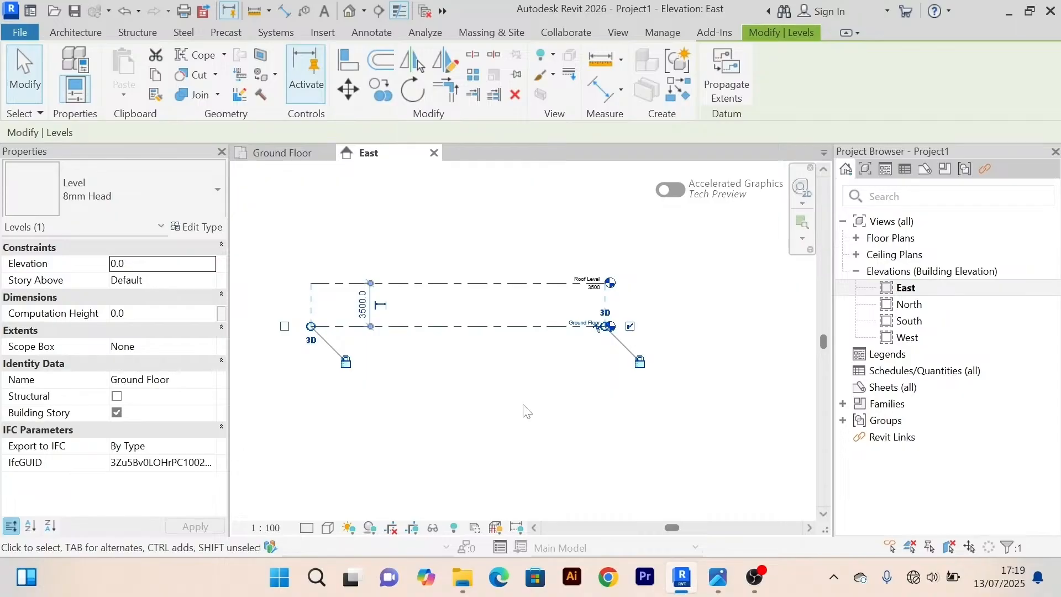
pyautogui.click(677, 89)
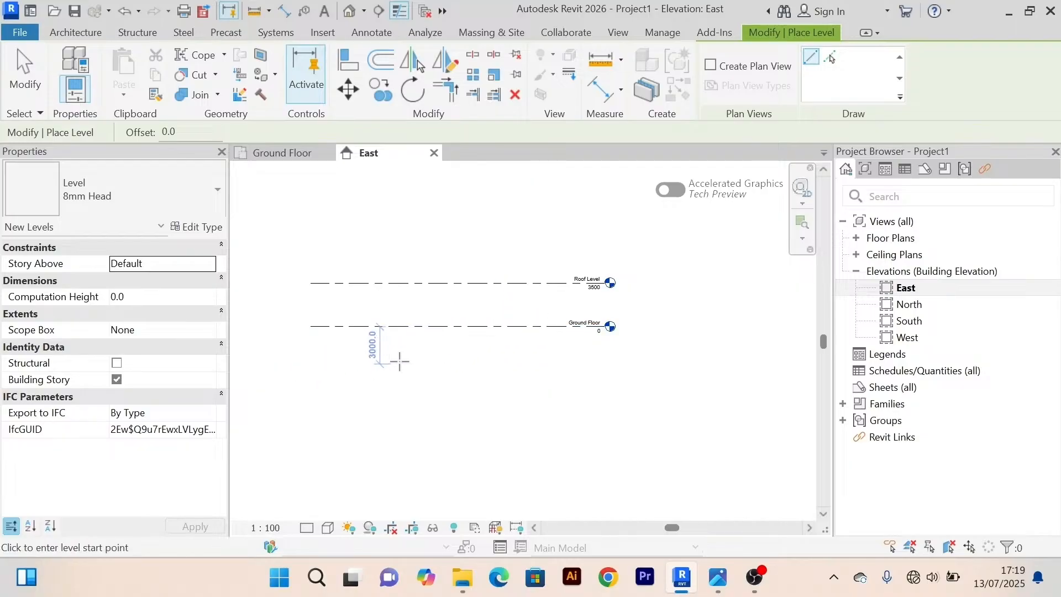
pyautogui.scroll(1, 281, 378)
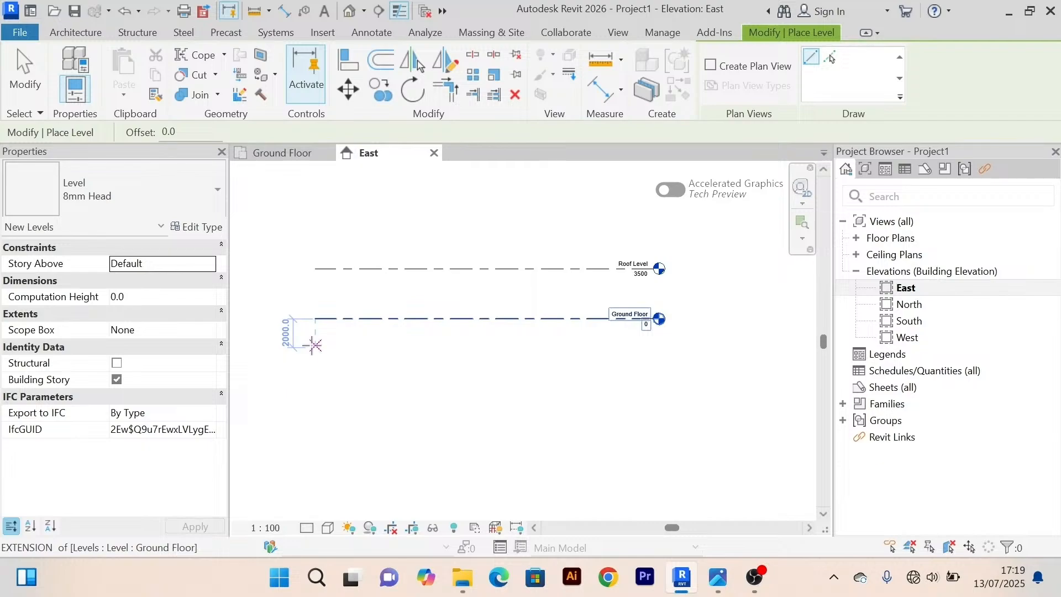
pyautogui.click(313, 347)
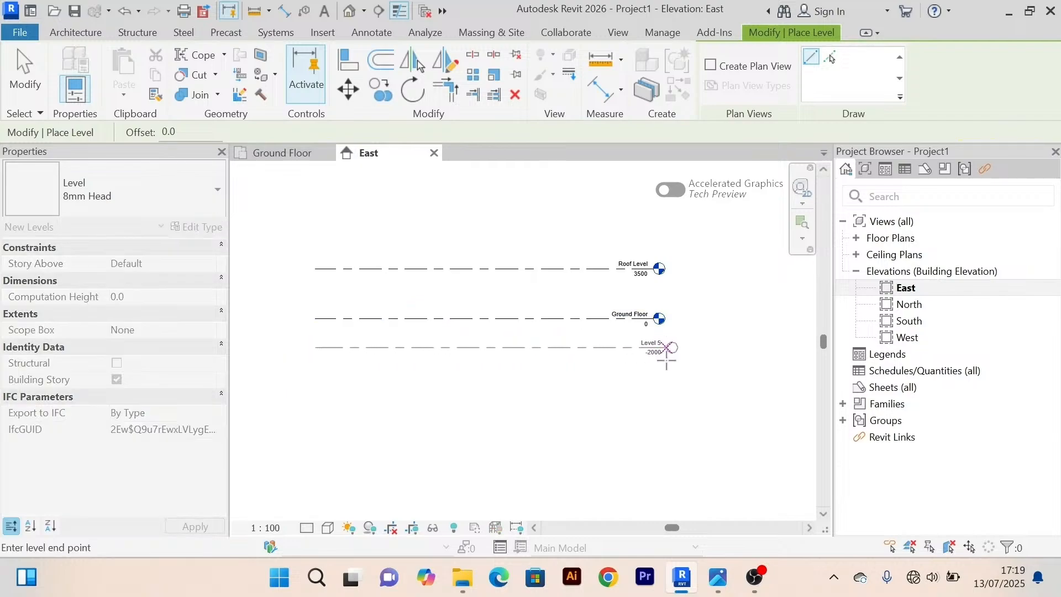
pyautogui.scroll(4, 654, 349)
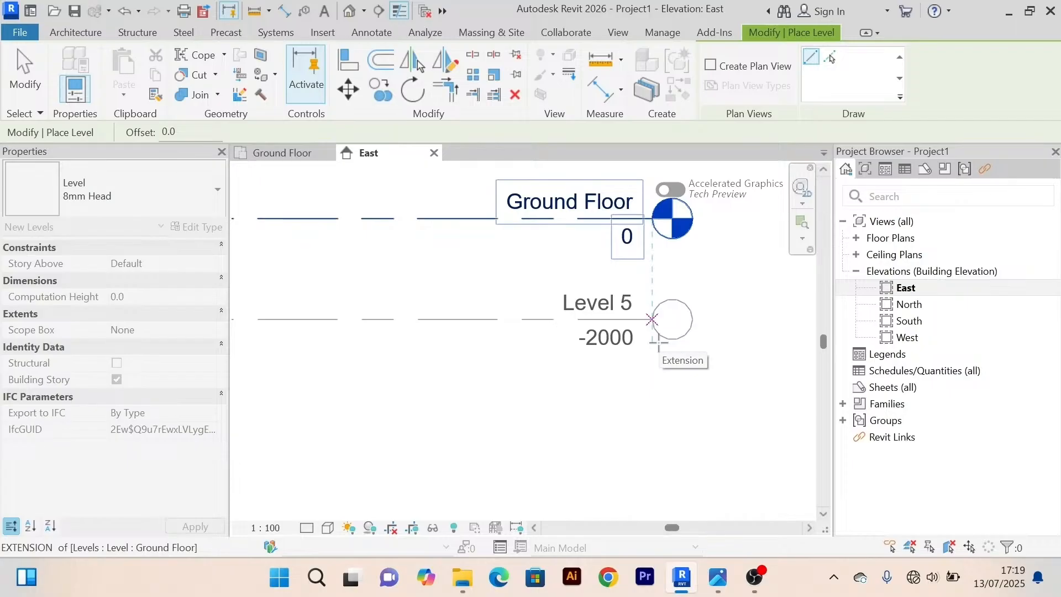
pyautogui.scroll(-4, 658, 343)
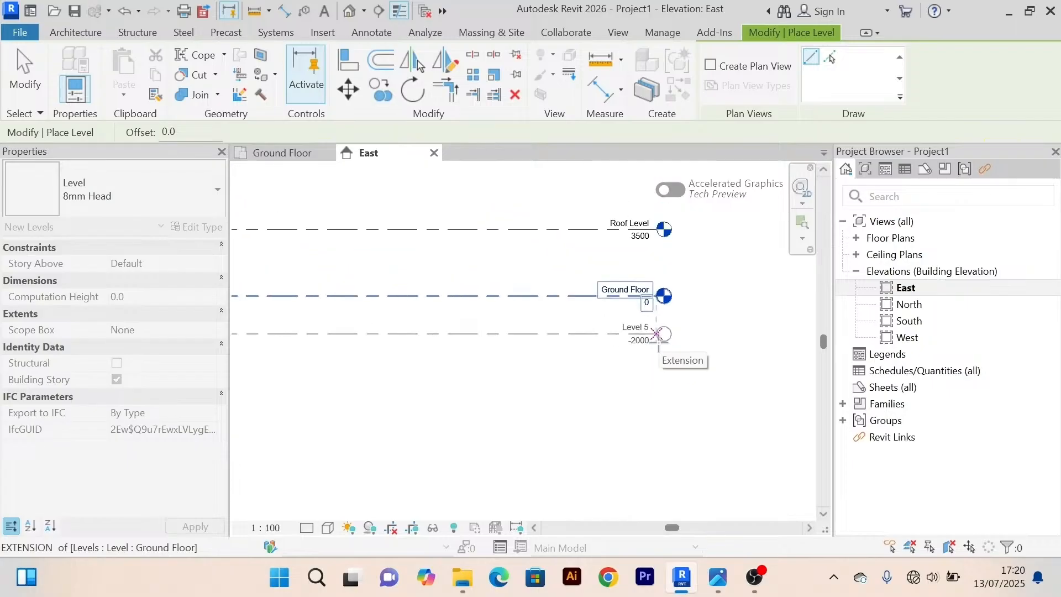
pyautogui.scroll(4, 657, 341)
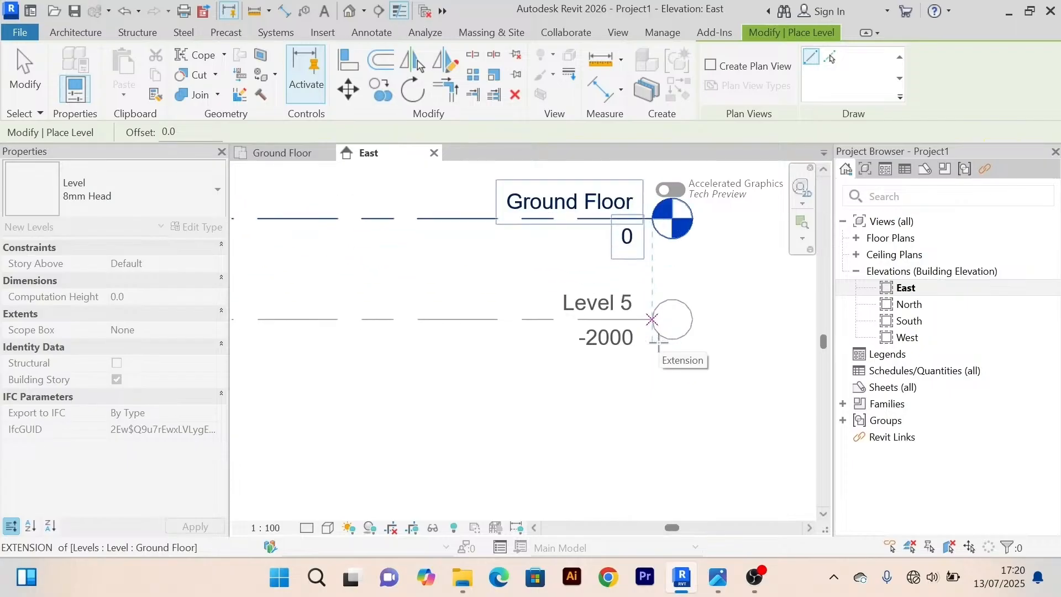
pyautogui.scroll(-4, 652, 319)
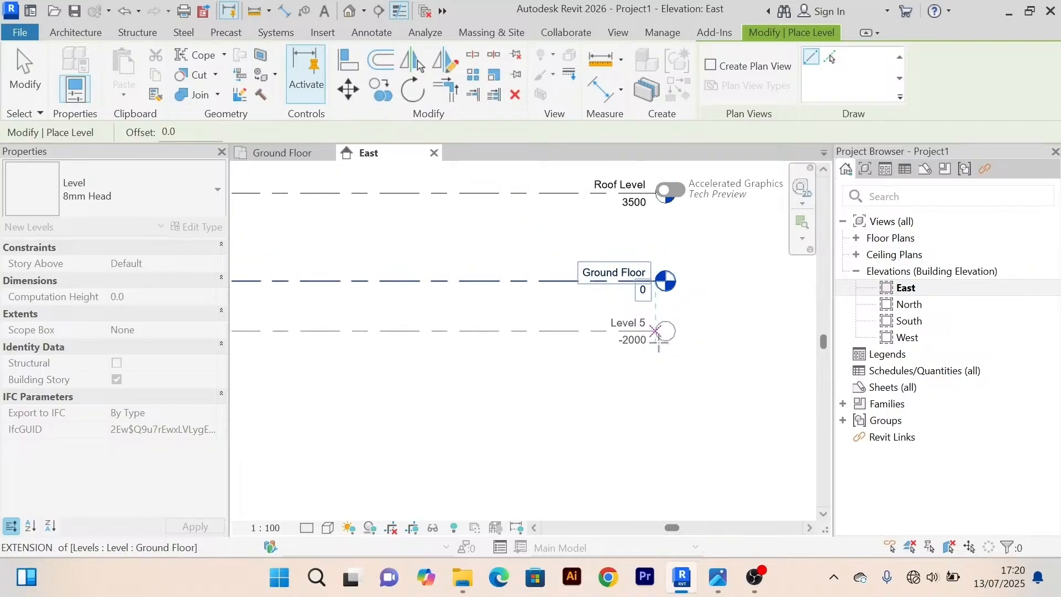
pyautogui.scroll(-1, 657, 333)
pyautogui.scroll(4, 658, 341)
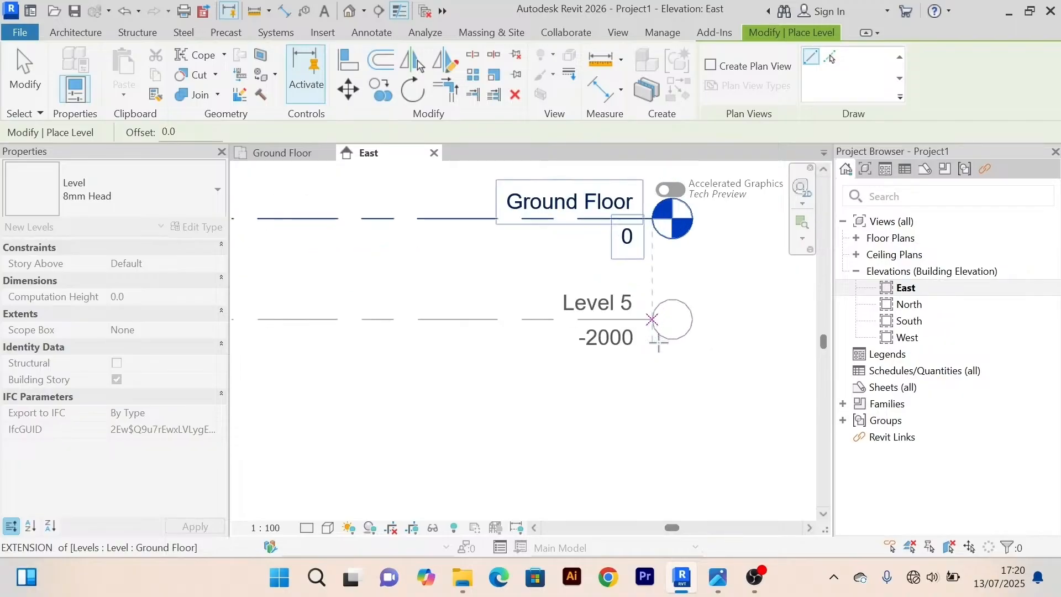
pyautogui.scroll(-1, 658, 343)
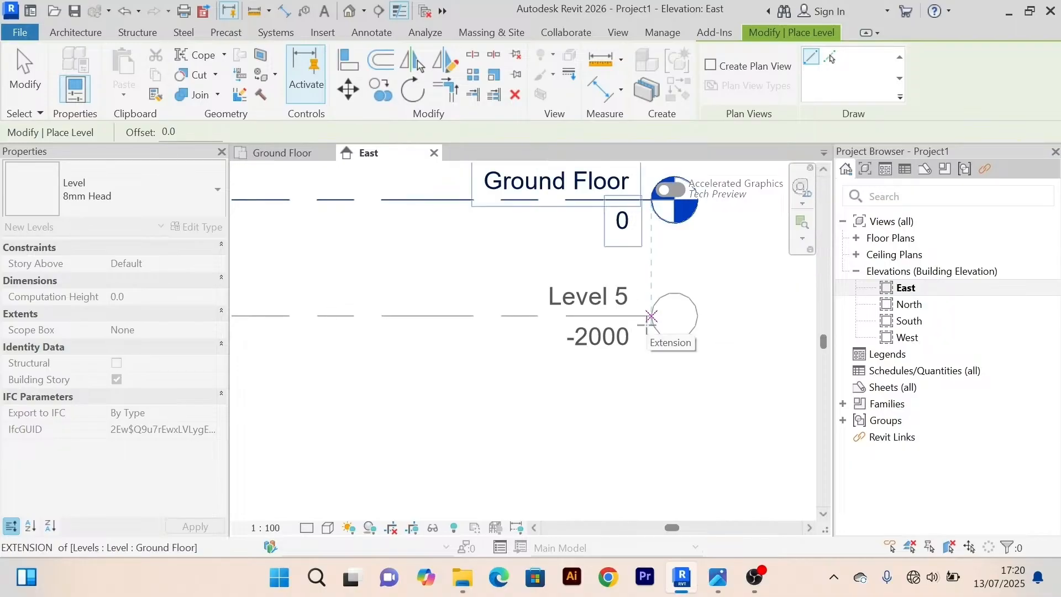
pyautogui.click(651, 316)
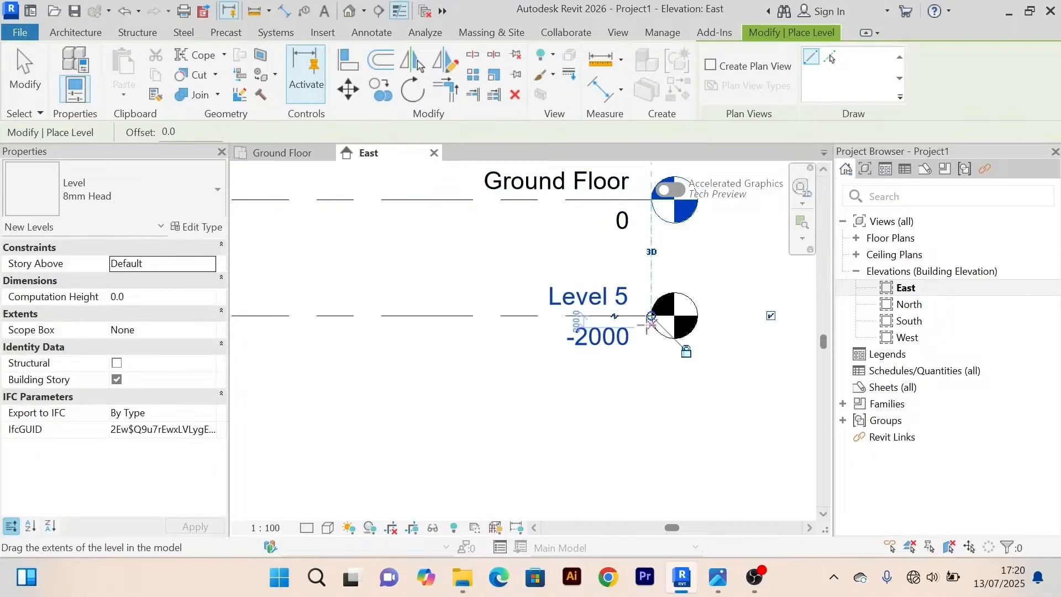
pyautogui.scroll(-2, 657, 318)
pyautogui.rightClick(720, 258)
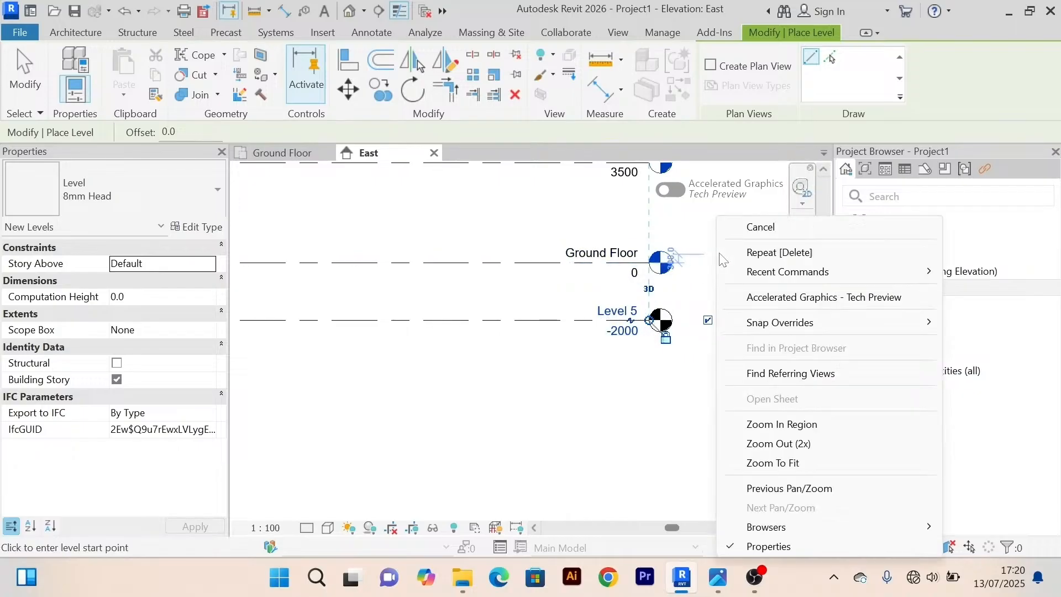
pyautogui.click(762, 227)
pyautogui.rightClick(735, 309)
pyautogui.click(774, 227)
# Examine the head symbol of the new level below Ground Floor and compare it with the Ground Floor head.
pyautogui.scroll(-2, 735, 312)
pyautogui.moveTo(735, 313); pyautogui.dragTo(532, 343, button='middle')
pyautogui.scroll(3, 583, 360)
pyautogui.scroll(-1, 716, 336)
pyautogui.scroll(3, 613, 332)
pyautogui.scroll(-4, 606, 340)
pyautogui.scroll(3, 547, 323)
pyautogui.scroll(2, 533, 343)
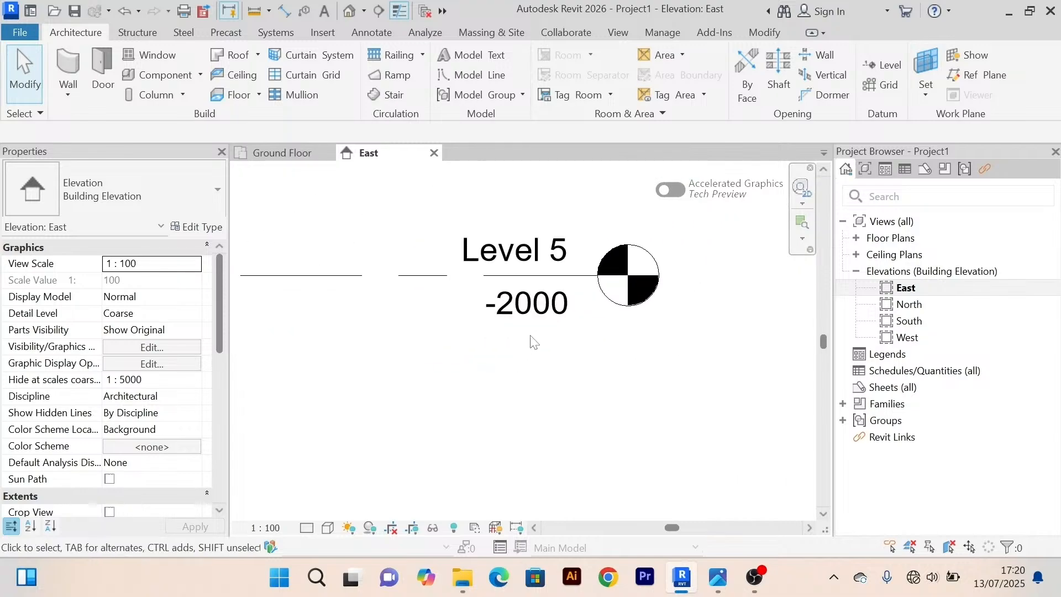
pyautogui.scroll(-4, 602, 343)
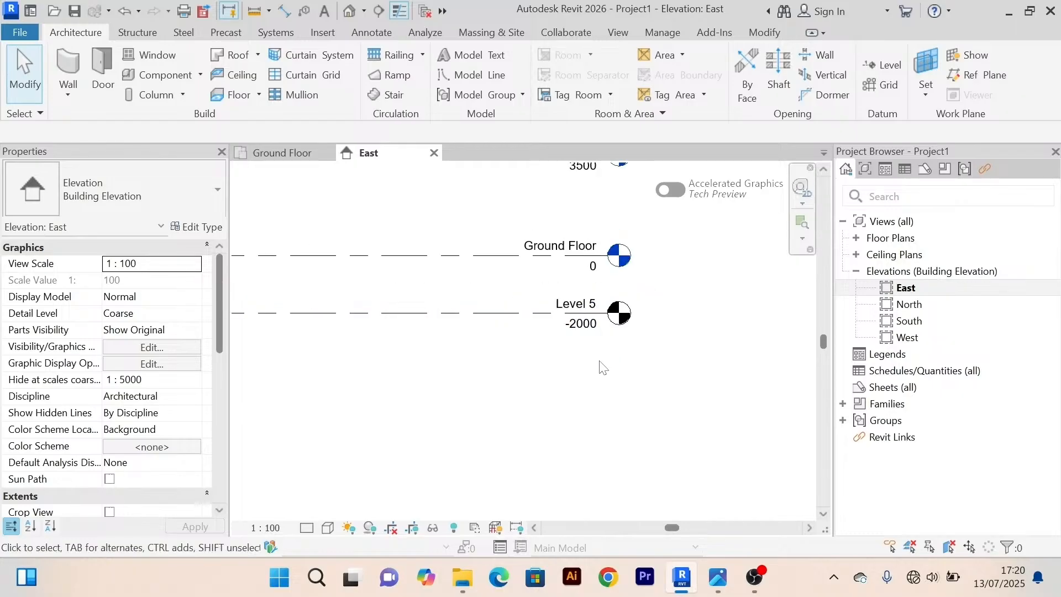
pyautogui.scroll(4, 599, 365)
pyautogui.scroll(-3, 583, 347)
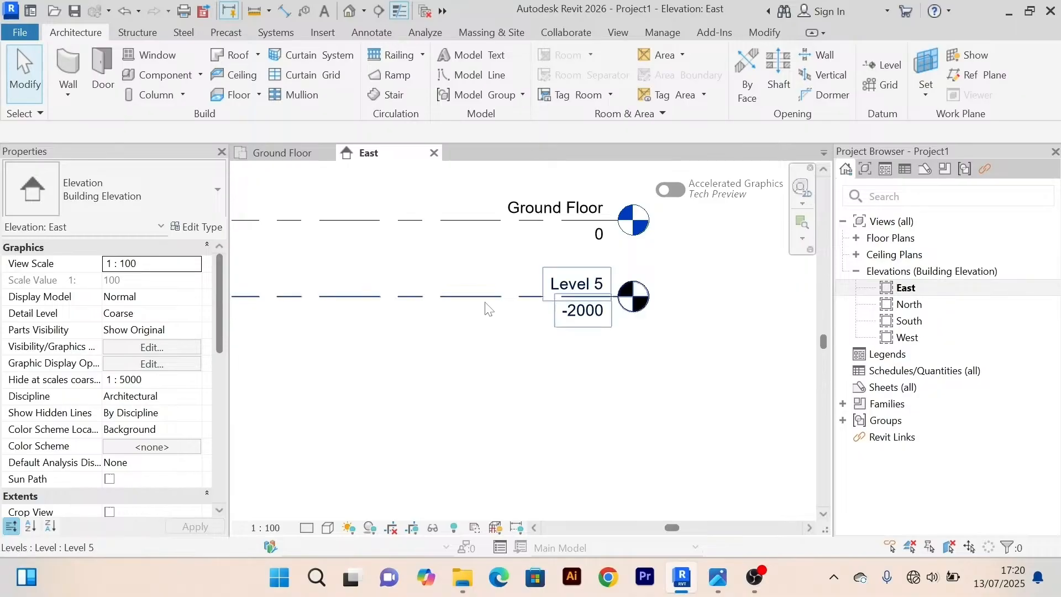
pyautogui.scroll(2, 613, 324)
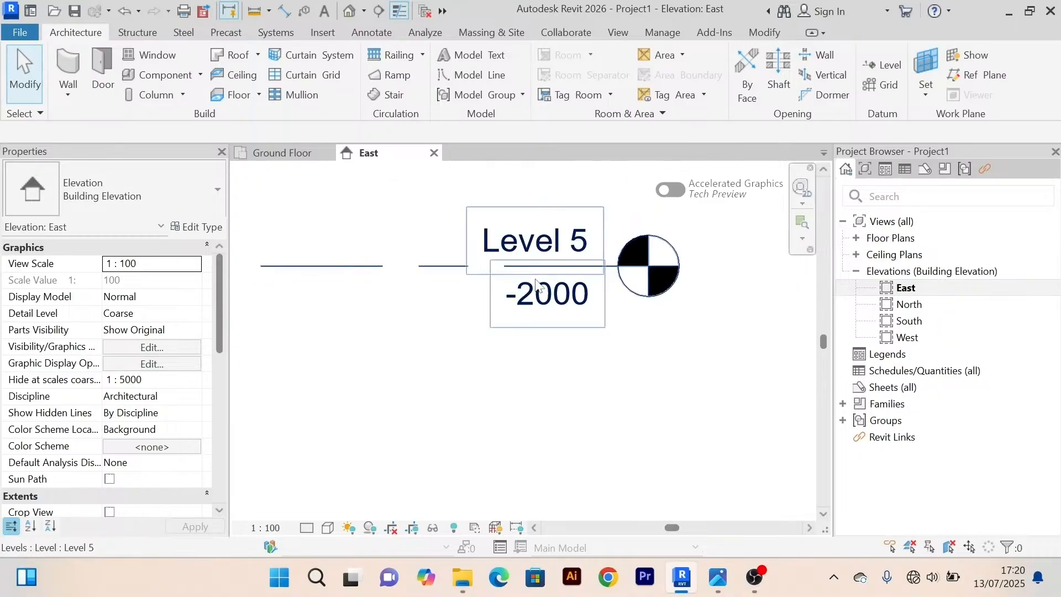
pyautogui.scroll(-1, 420, 288)
# Rename the new level below Ground Floor as Foundation Level.
pyautogui.click(409, 274)
pyautogui.scroll(1, 452, 259)
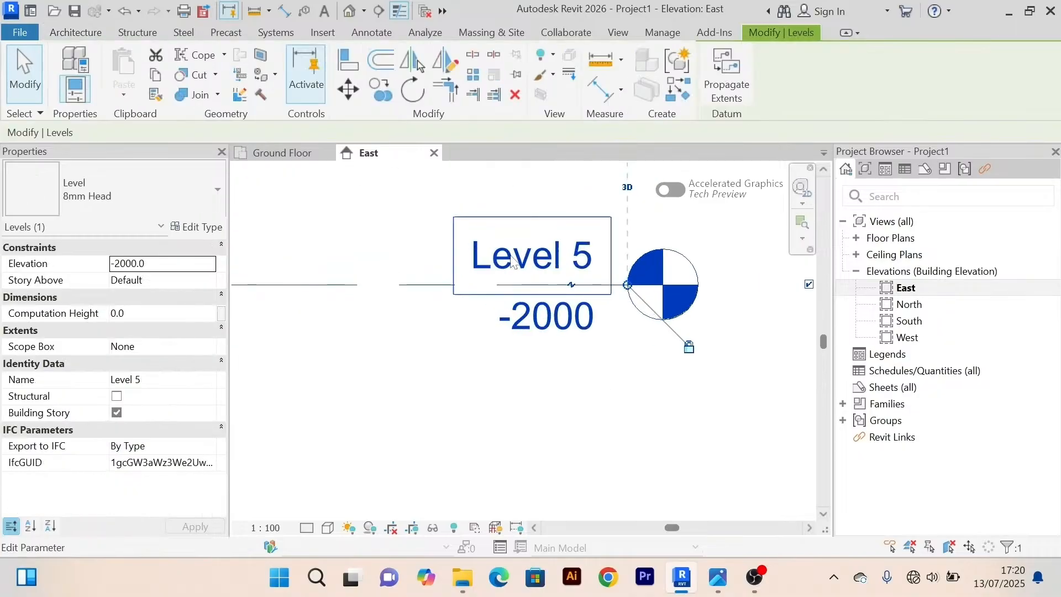
pyautogui.click(512, 260)
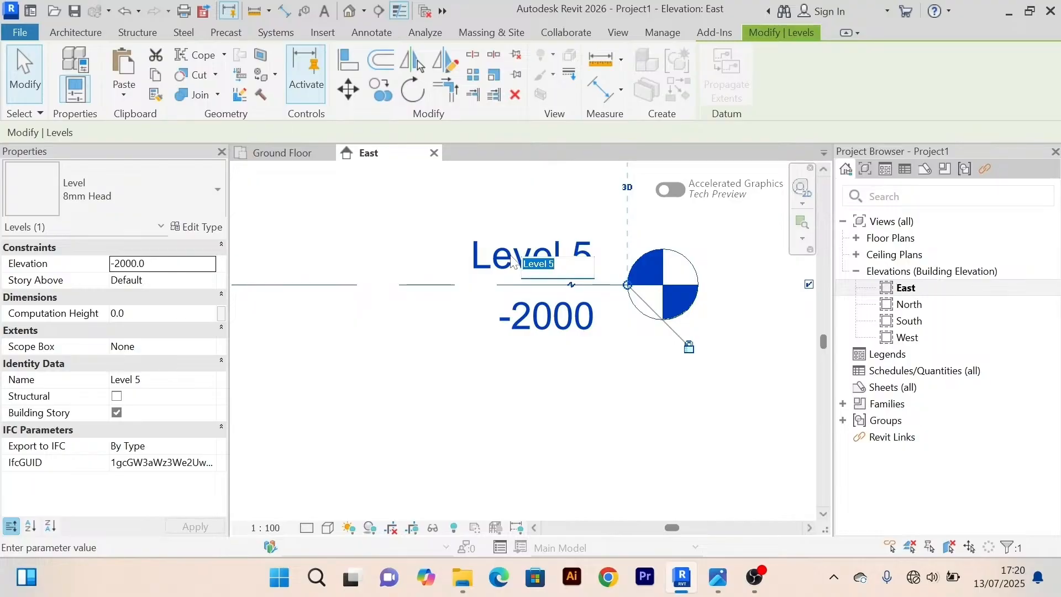
pyautogui.write('Foundation L')
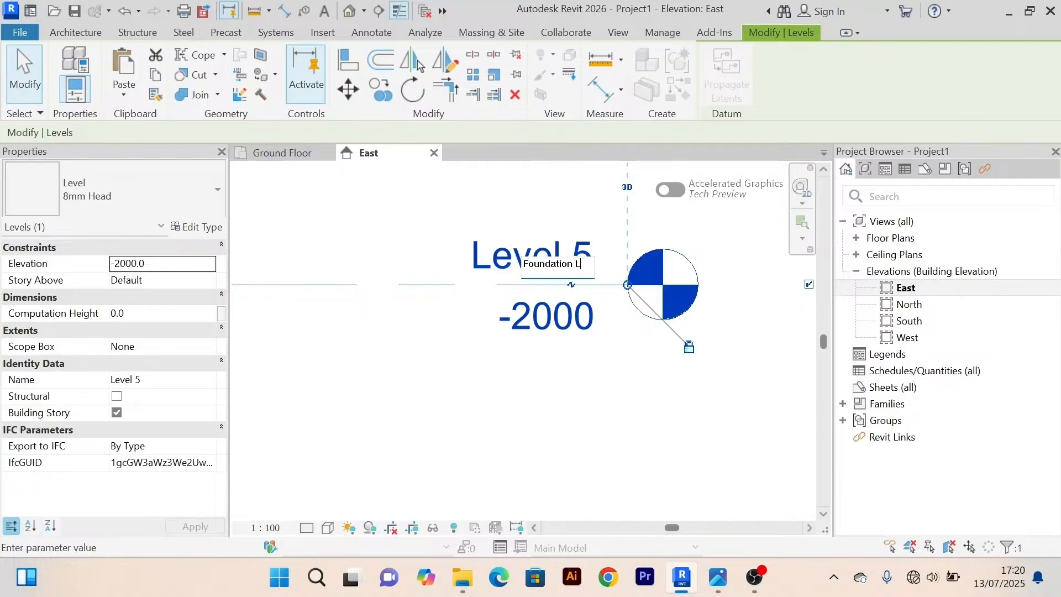
pyautogui.write('evel')
pyautogui.press('Return')
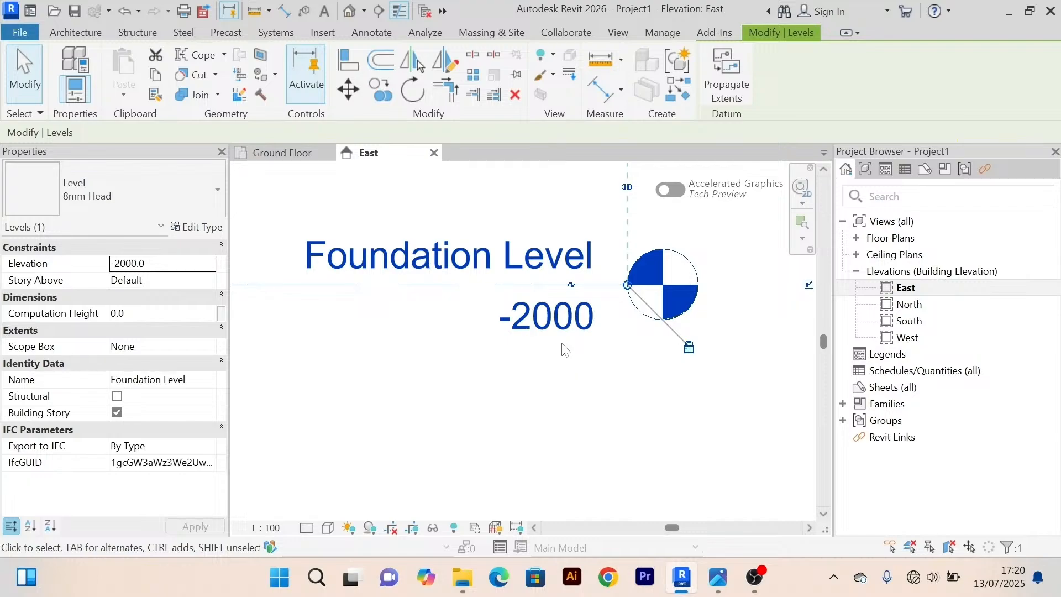
# Set the elevation of Foundation Level to -1500 and deselect the level.
pyautogui.scroll(-4, 635, 358)
pyautogui.rightClick(671, 407)
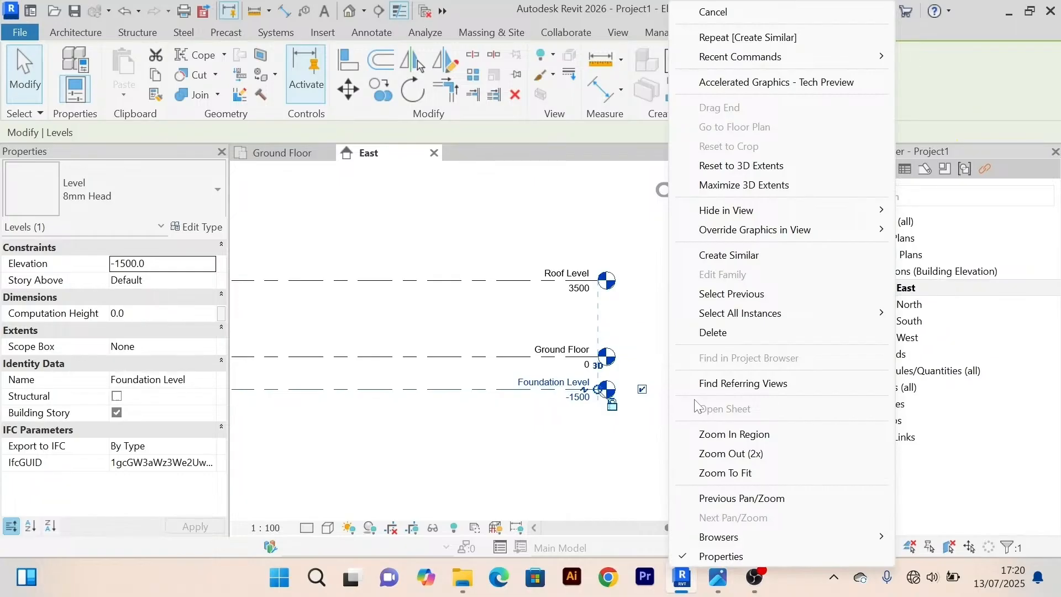
pyautogui.press('Escape')
pyautogui.press('Escape')
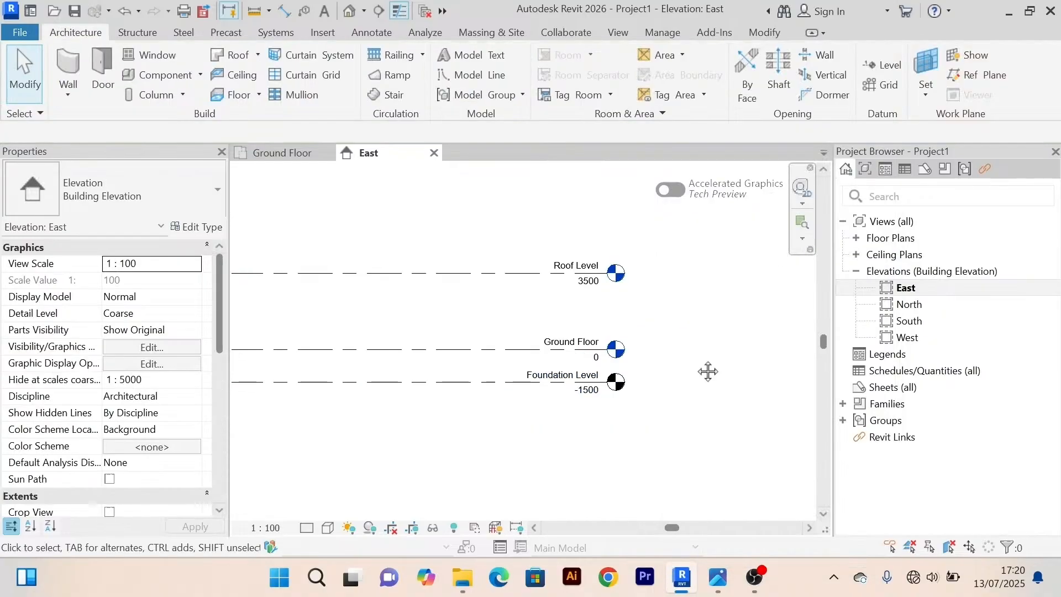
# Expand the Floor Plans list and check which of the levels in the East elevation have a matching floor plan view.
pyautogui.scroll(3, 671, 374)
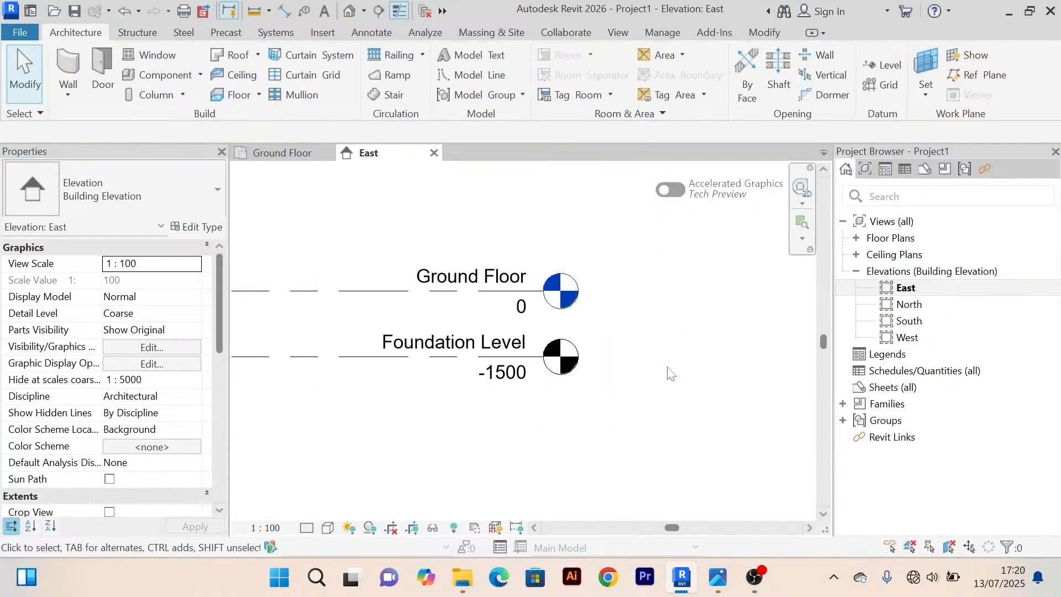
pyautogui.scroll(-1, 688, 291)
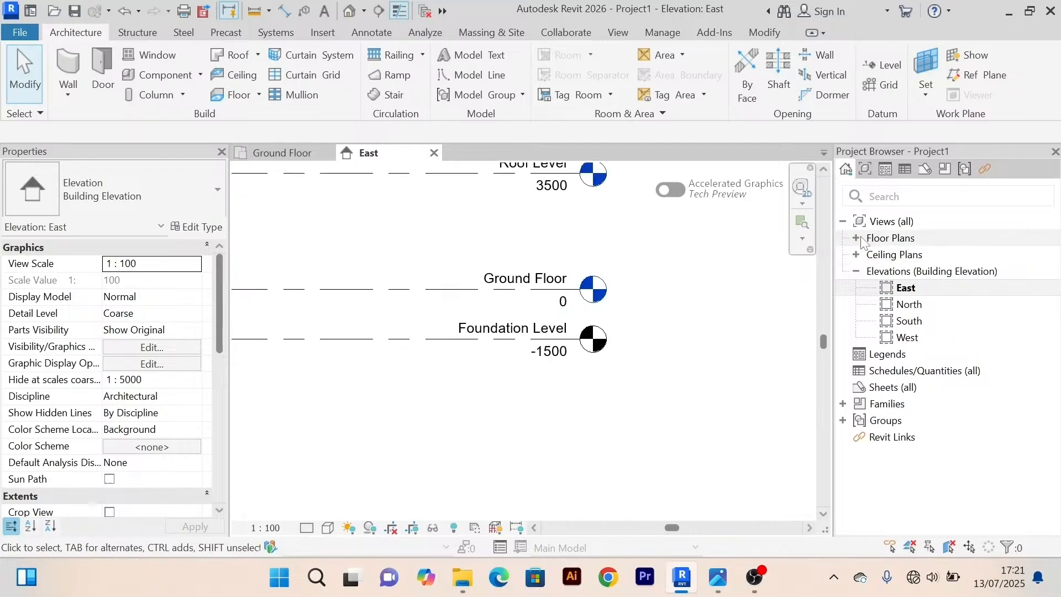
pyautogui.click(858, 238)
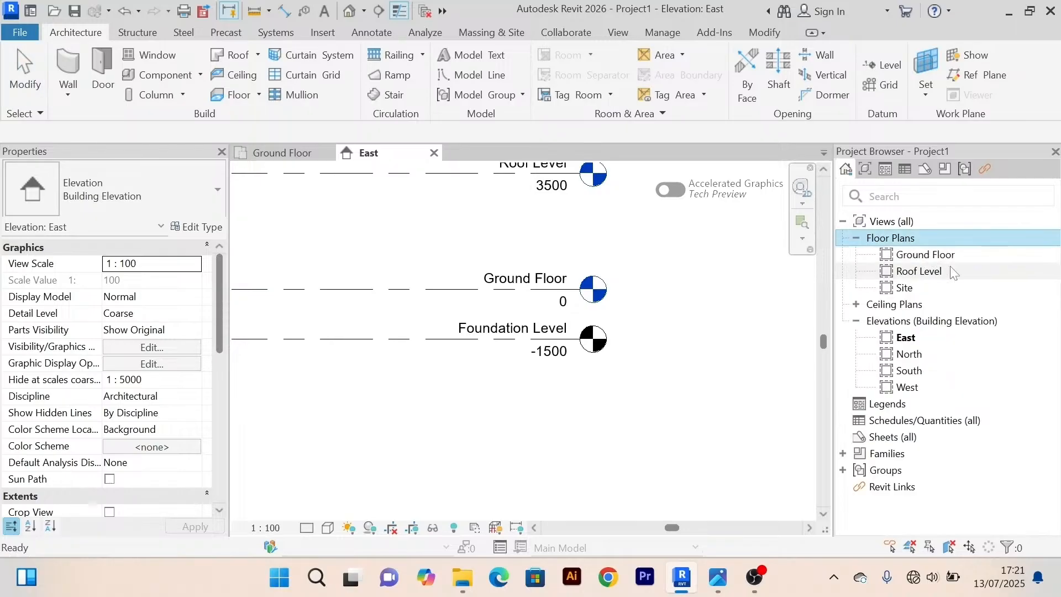
pyautogui.scroll(1, 499, 334)
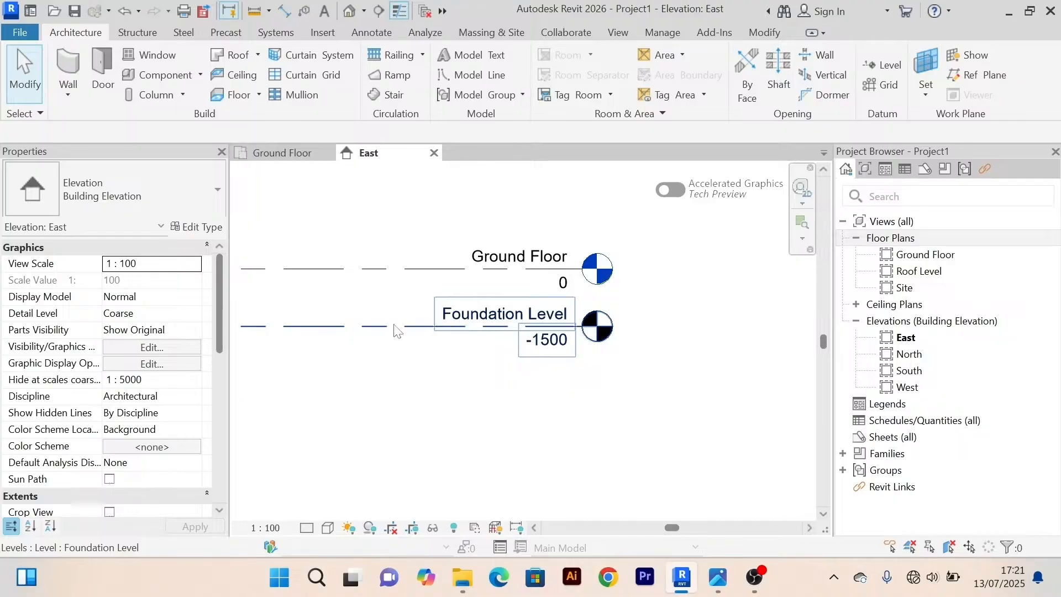
pyautogui.scroll(-1, 609, 251)
pyautogui.moveTo(592, 244); pyautogui.dragTo(593, 267, button='middle')
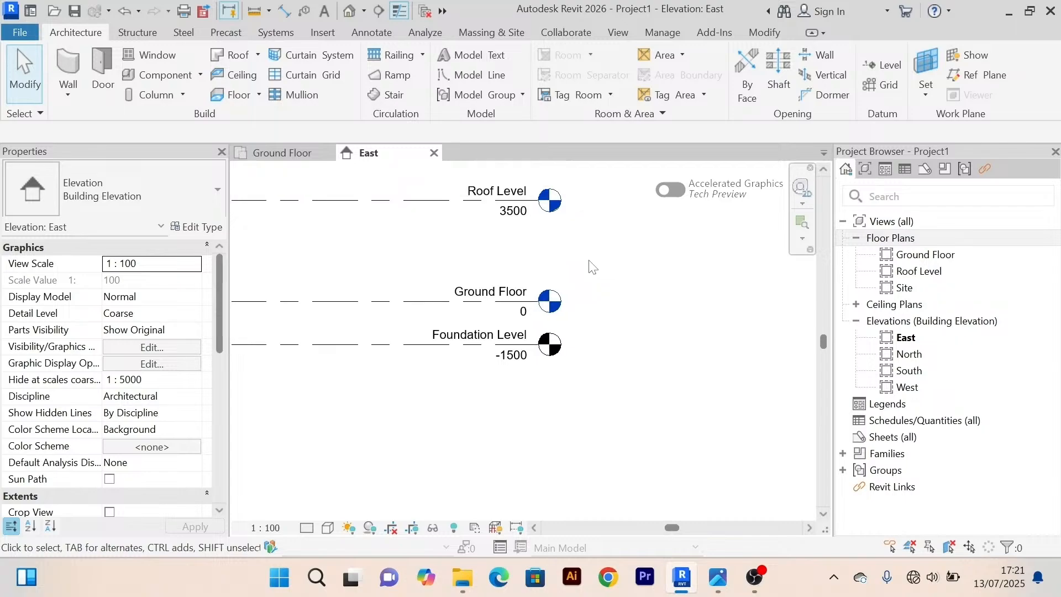
pyautogui.scroll(2, 565, 202)
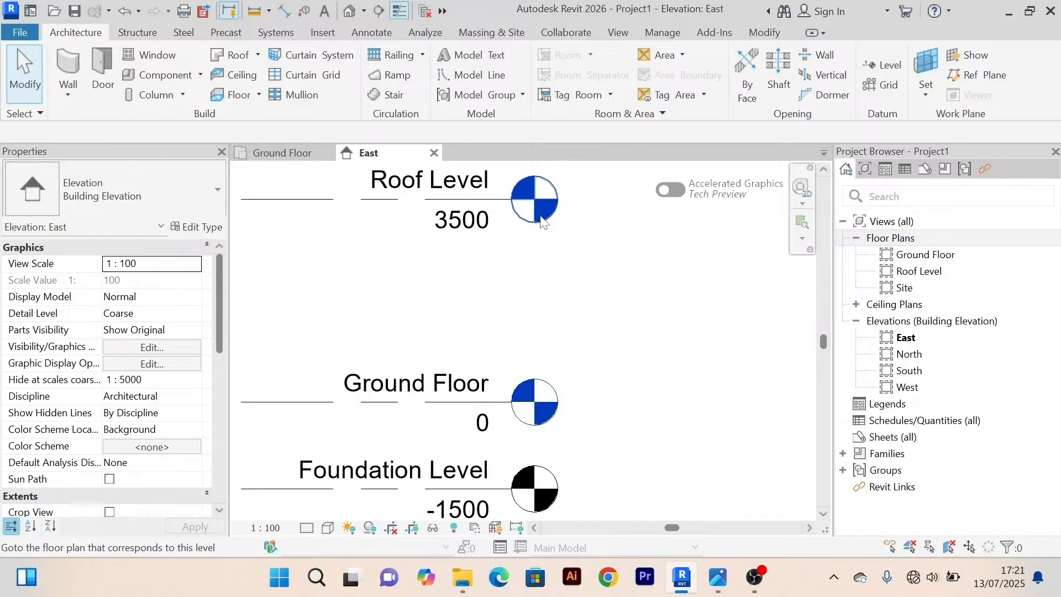
pyautogui.scroll(-2, 541, 221)
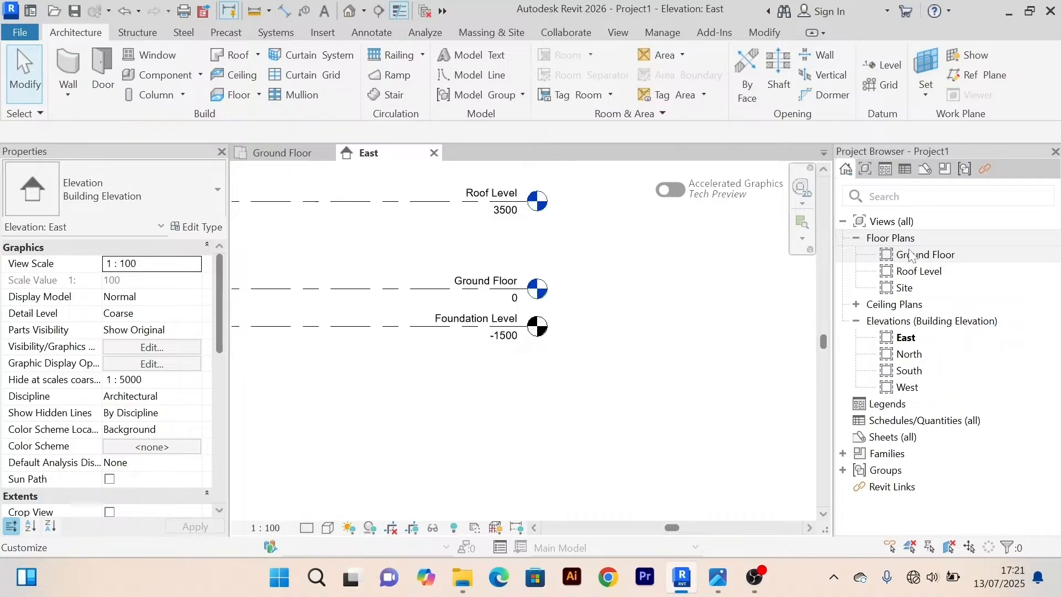
pyautogui.scroll(3, 564, 338)
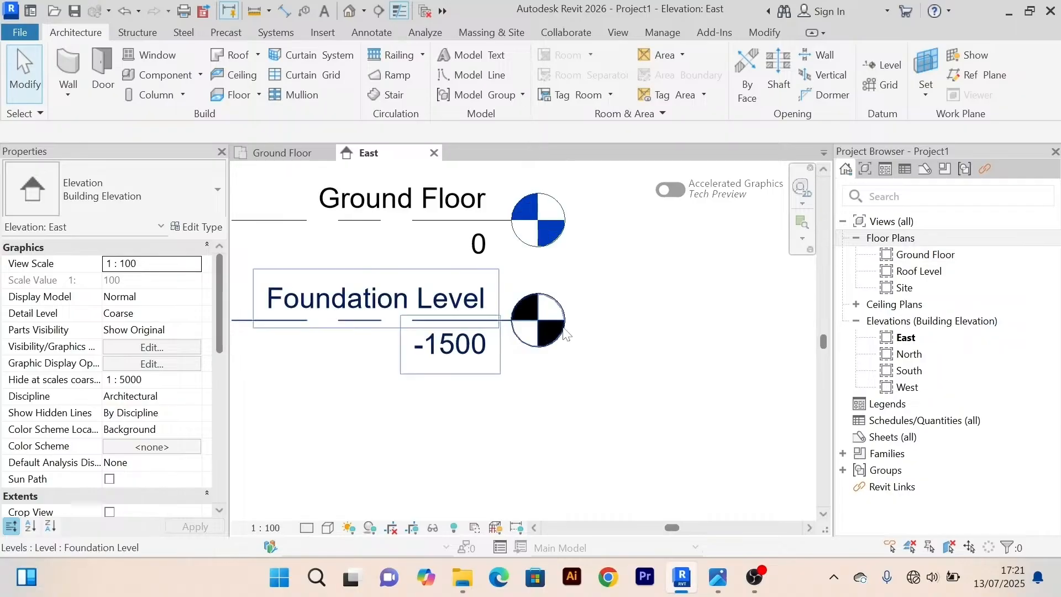
pyautogui.scroll(-2, 564, 334)
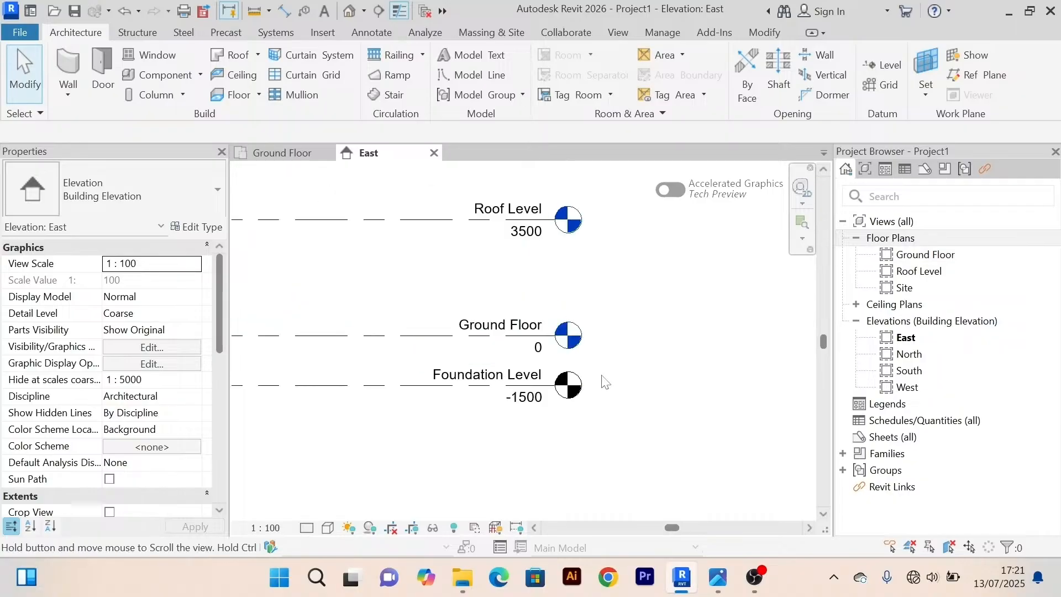
pyautogui.scroll(-1, 605, 381)
pyautogui.moveTo(605, 381); pyautogui.dragTo(643, 346, button='middle')
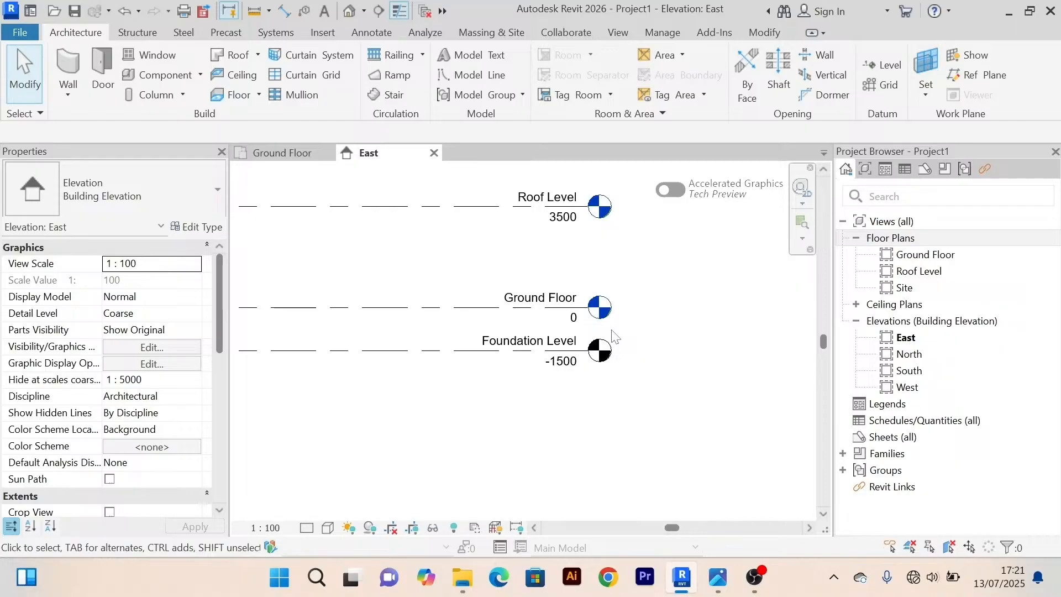
pyautogui.moveTo(612, 331); pyautogui.dragTo(587, 387, button='middle')
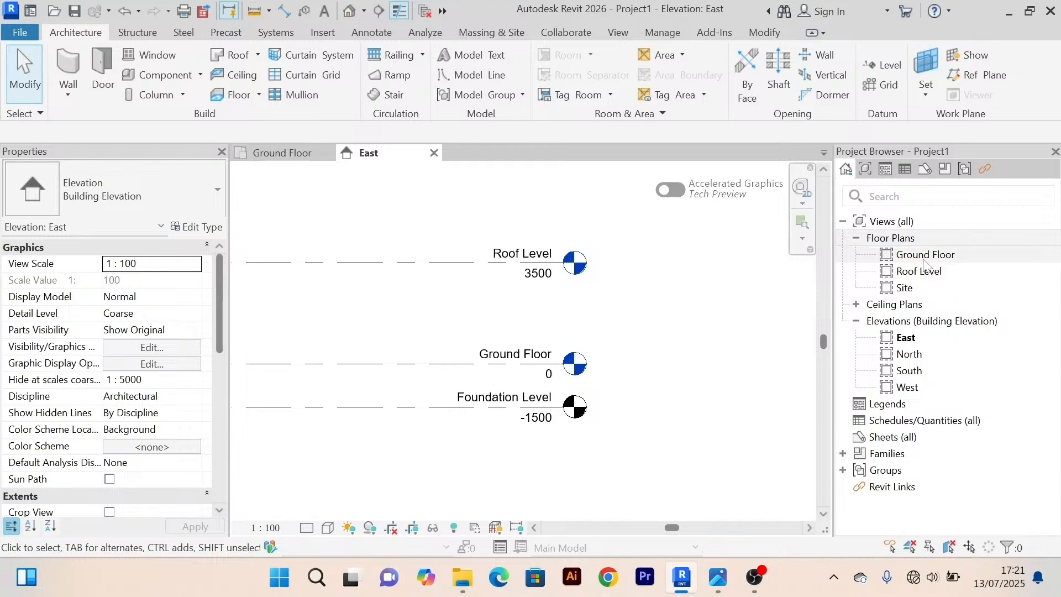
pyautogui.click(610, 31)
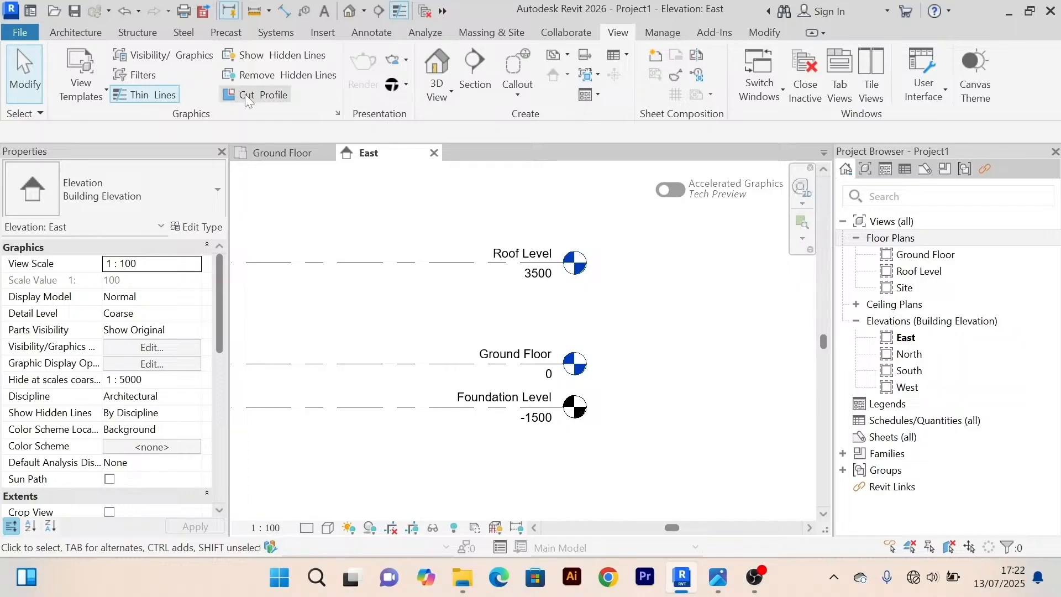
pyautogui.click(453, 93)
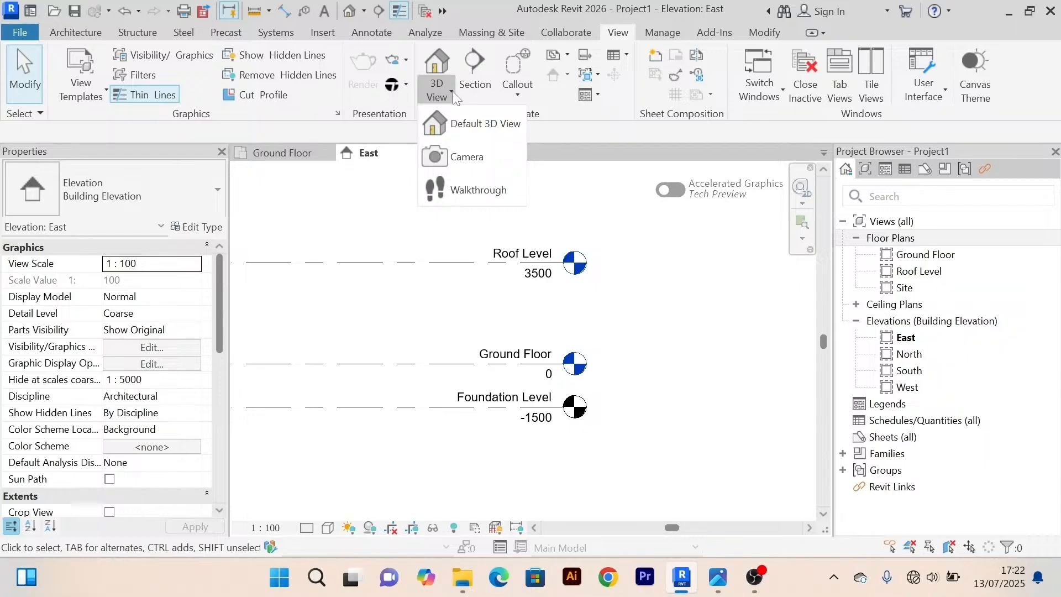
pyautogui.click(452, 91)
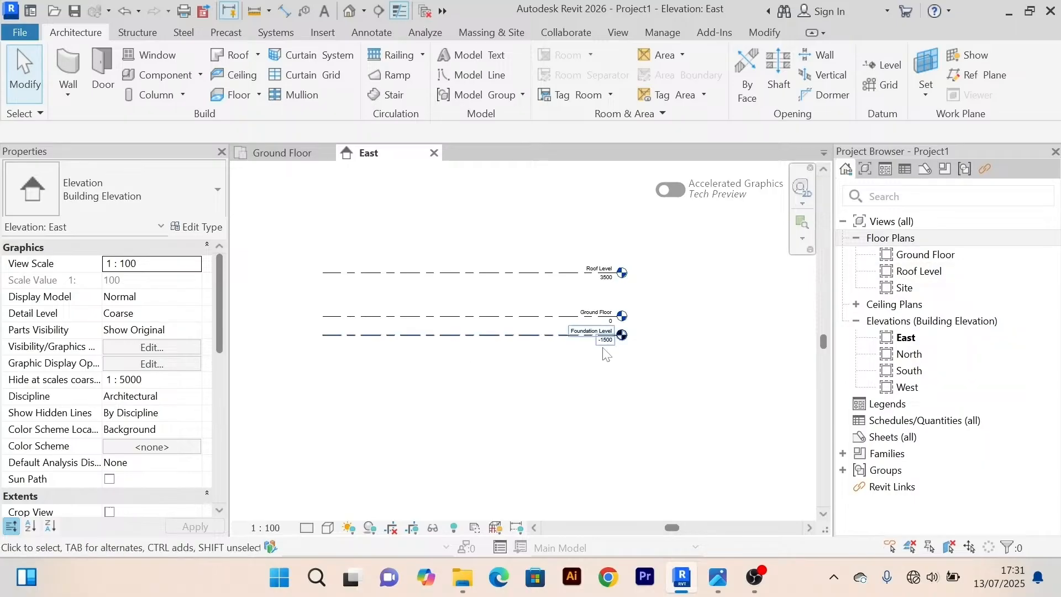
# Examine the level heads in the East elevation, comparing the Foundation Level head with those of Ground Floor and Roof Level.
pyautogui.scroll(4, 619, 326)
pyautogui.scroll(2, 574, 377)
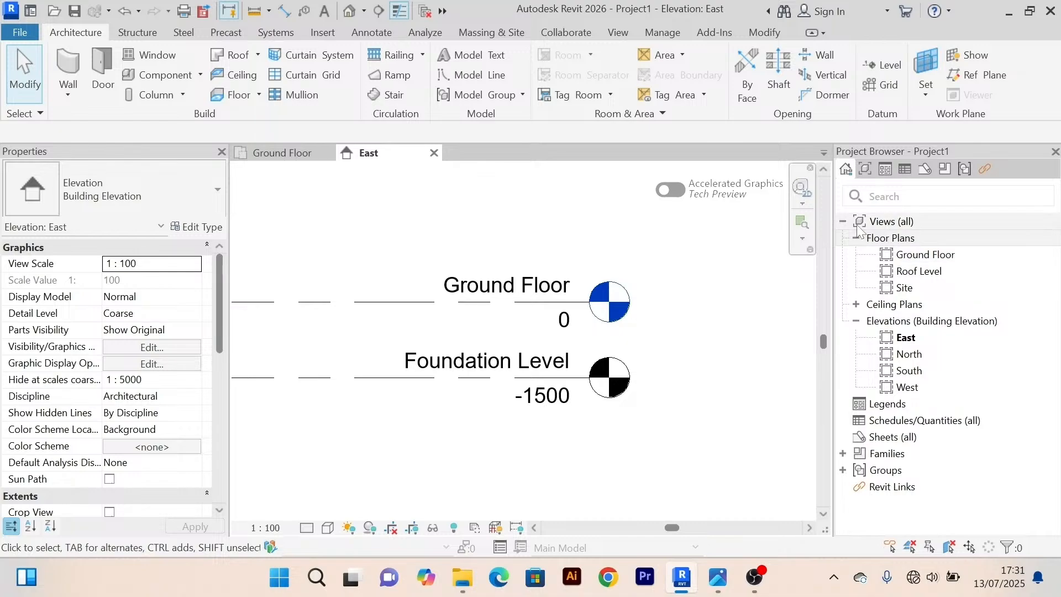
pyautogui.scroll(-2, 652, 406)
pyautogui.moveTo(678, 405); pyautogui.dragTo(674, 360, button='middle')
pyautogui.scroll(2, 683, 342)
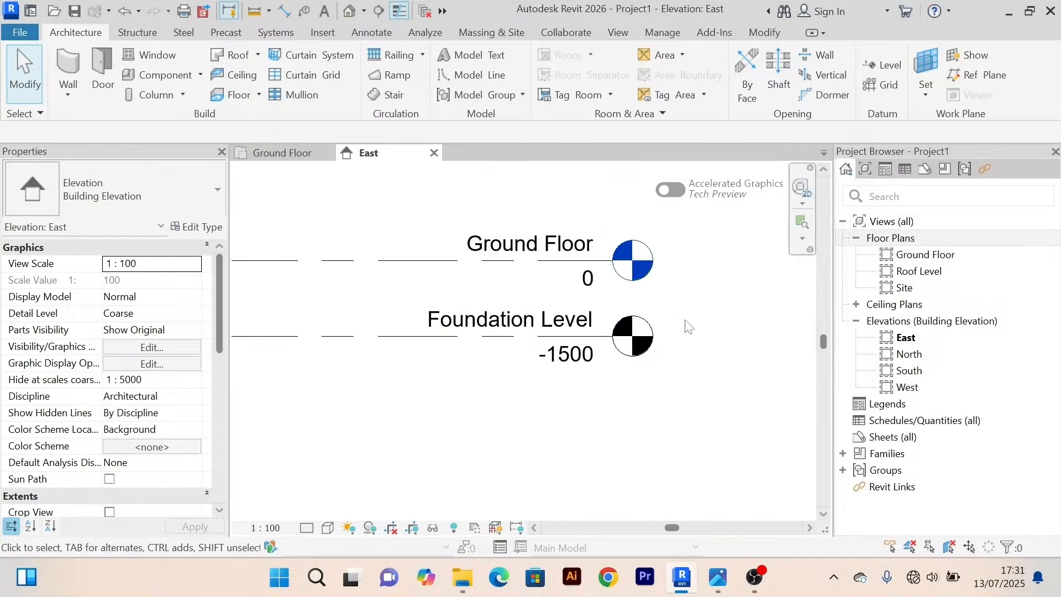
pyautogui.moveTo(687, 325); pyautogui.dragTo(670, 372, button='middle')
pyautogui.scroll(-2, 629, 244)
pyautogui.moveTo(627, 245); pyautogui.dragTo(614, 282, button='middle')
pyautogui.scroll(2, 624, 270)
pyautogui.scroll(-3, 617, 293)
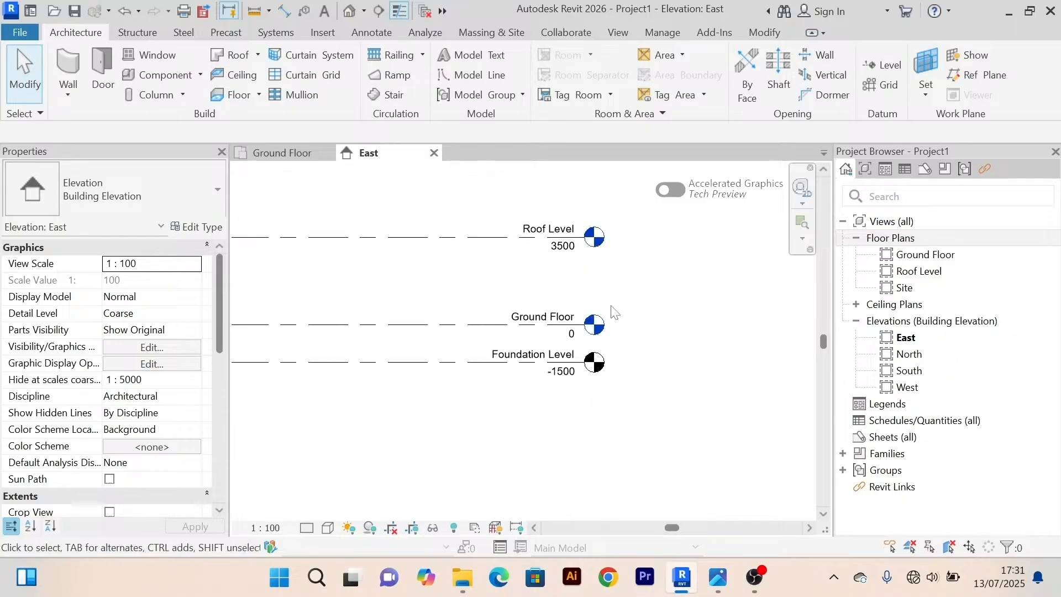
pyautogui.moveTo(680, 290); pyautogui.dragTo(673, 296, button='middle')
pyautogui.scroll(2, 707, 345)
pyautogui.scroll(-2, 704, 341)
pyautogui.moveTo(694, 336); pyautogui.dragTo(708, 338, button='middle')
pyautogui.click(452, 367)
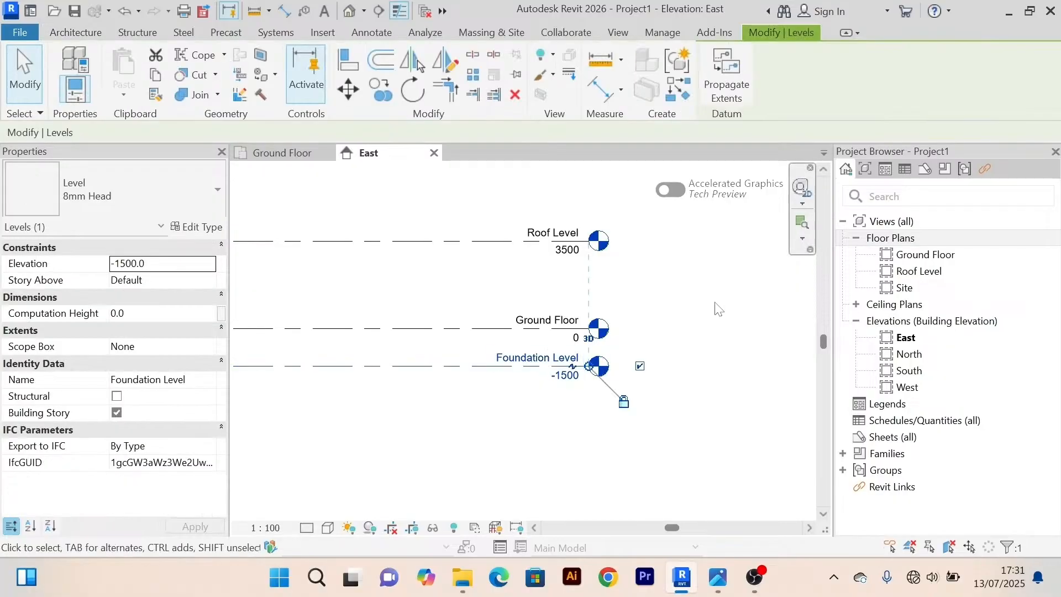
pyautogui.click(701, 313)
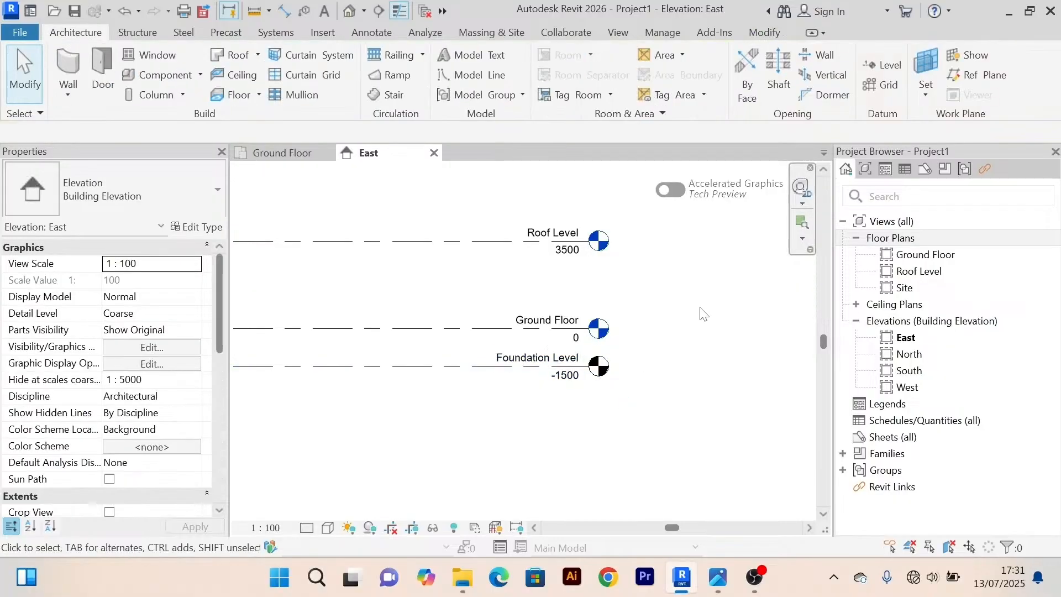
# Create a floor plan view for Foundation Level without duplicating existing views, and close the view that opens.
pyautogui.click(619, 34)
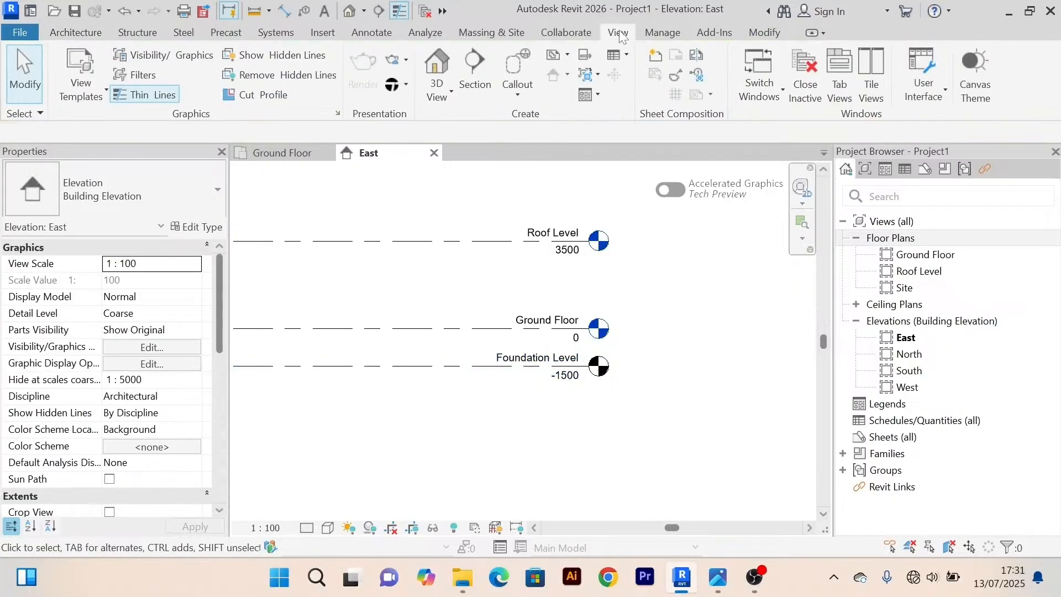
pyautogui.click(566, 55)
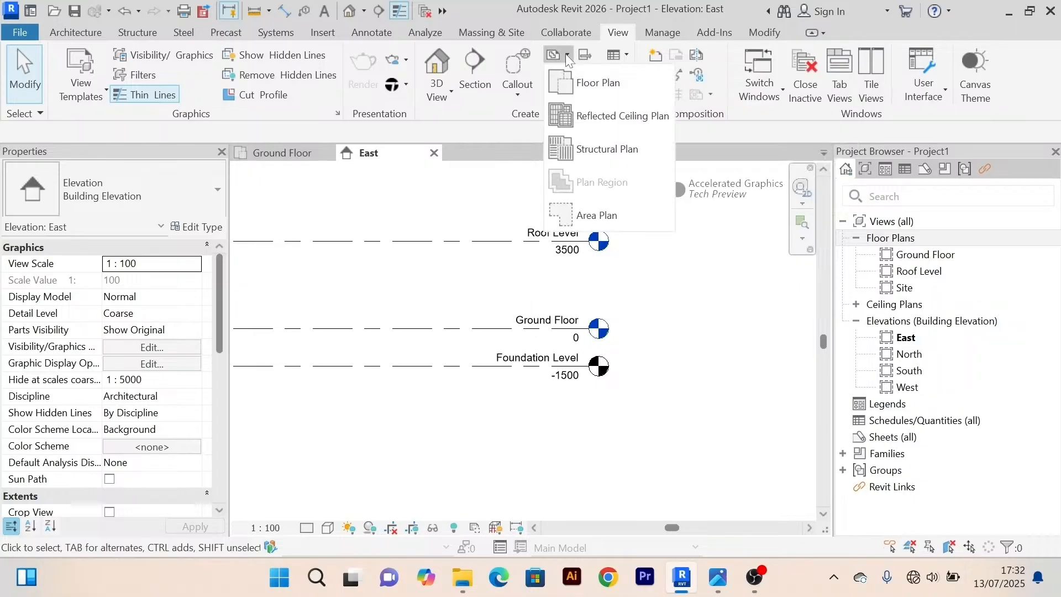
pyautogui.click(602, 82)
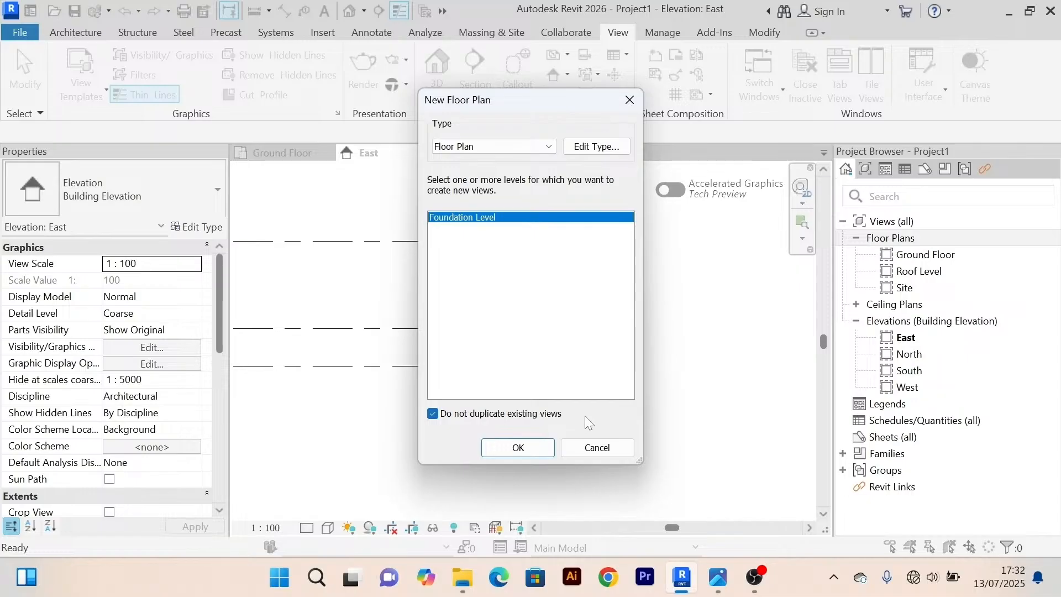
pyautogui.click(512, 453)
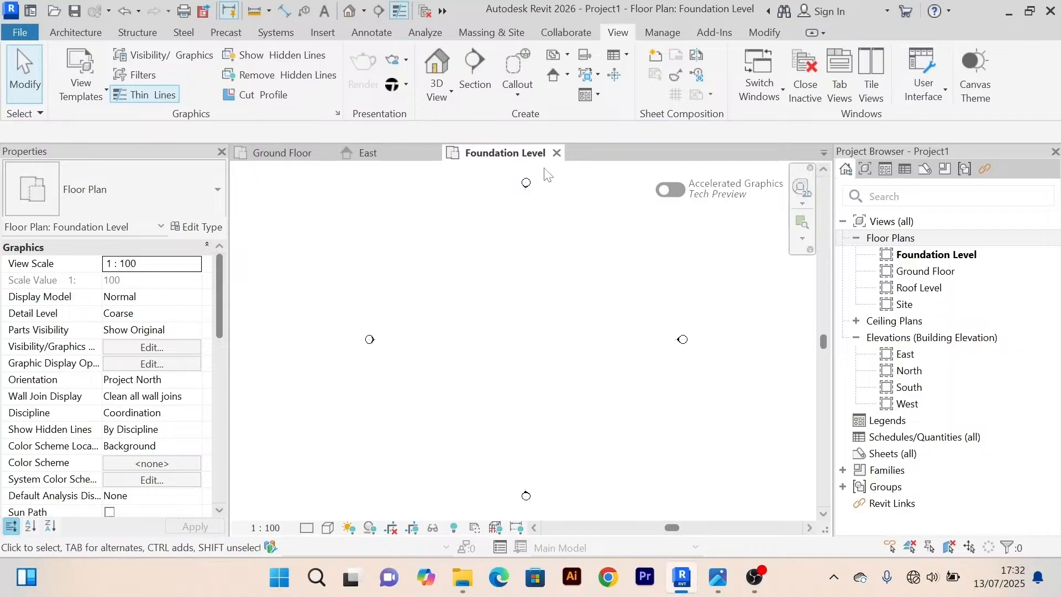
pyautogui.click(557, 153)
# Examine the Foundation Level head again in the East elevation and compare the levels with the Floor Plans list.
pyautogui.scroll(2, 634, 371)
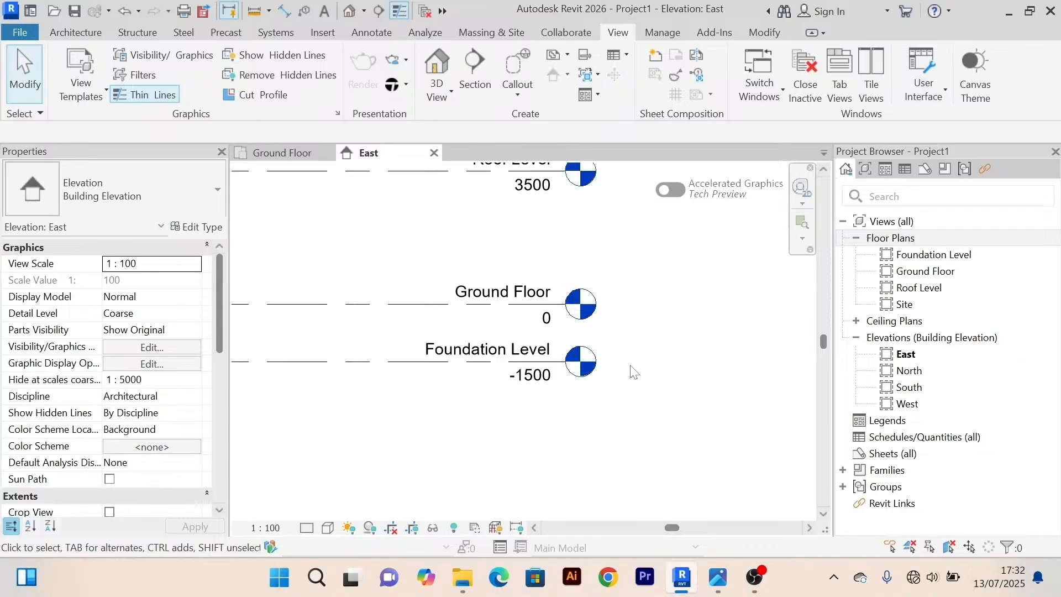
pyautogui.scroll(-1, 630, 369)
pyautogui.scroll(3, 587, 368)
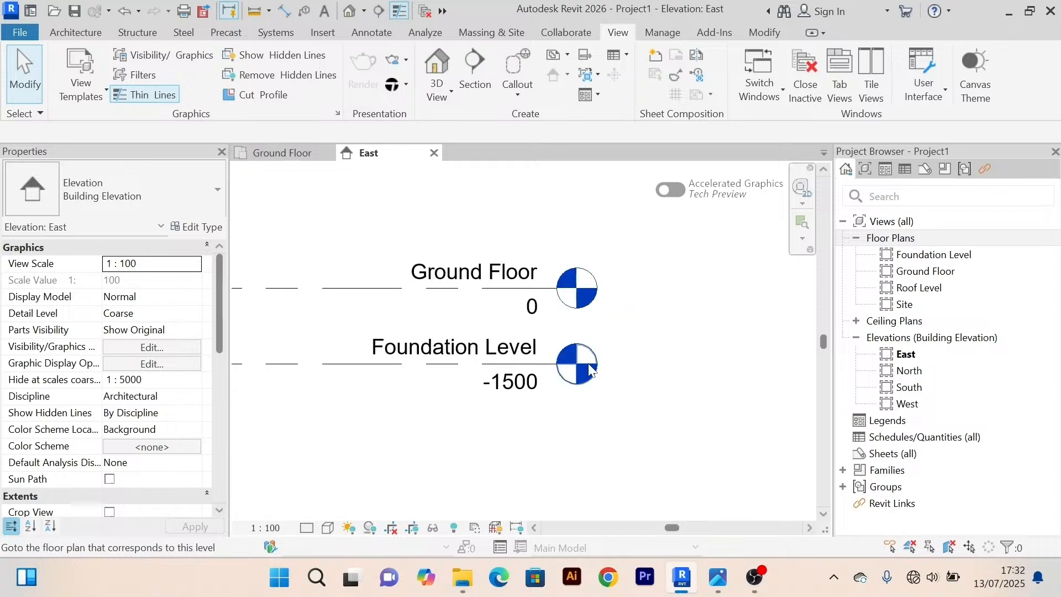
pyautogui.moveTo(587, 367); pyautogui.dragTo(587, 428, button='middle')
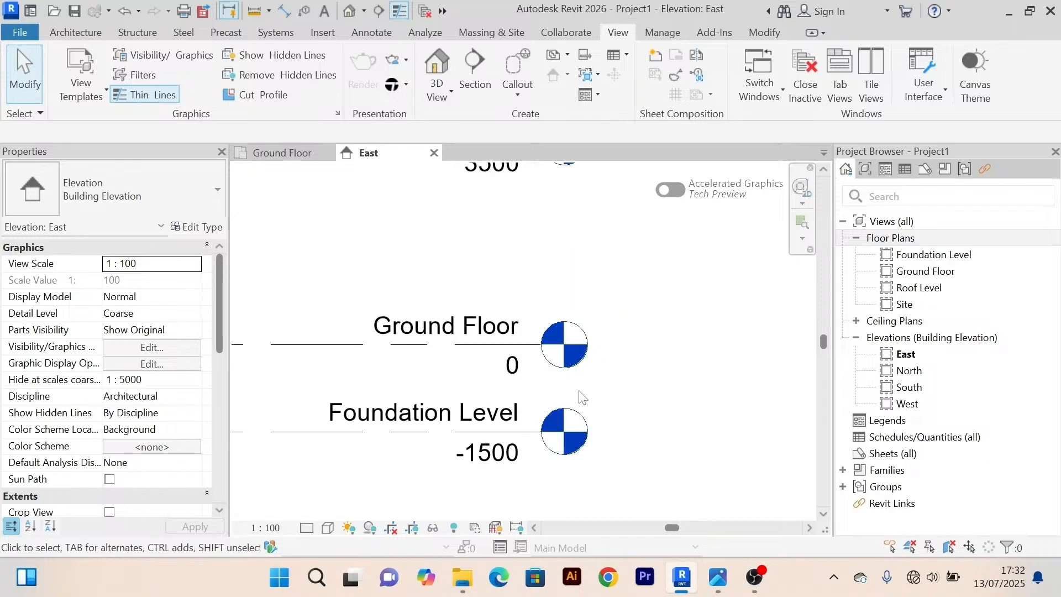
pyautogui.scroll(-2, 584, 360)
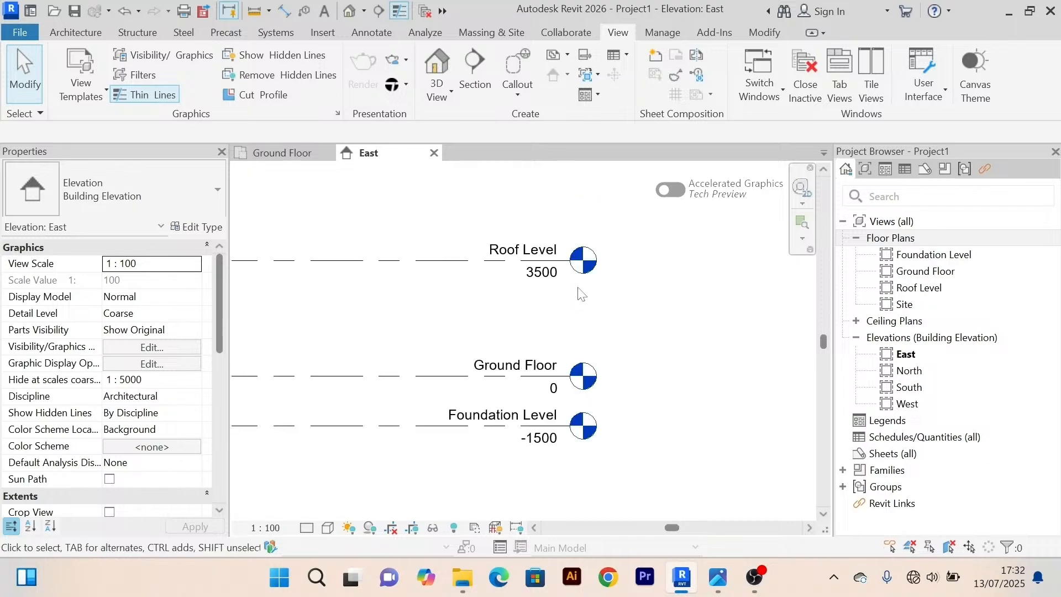
pyautogui.scroll(-1, 539, 199)
pyautogui.click(860, 238)
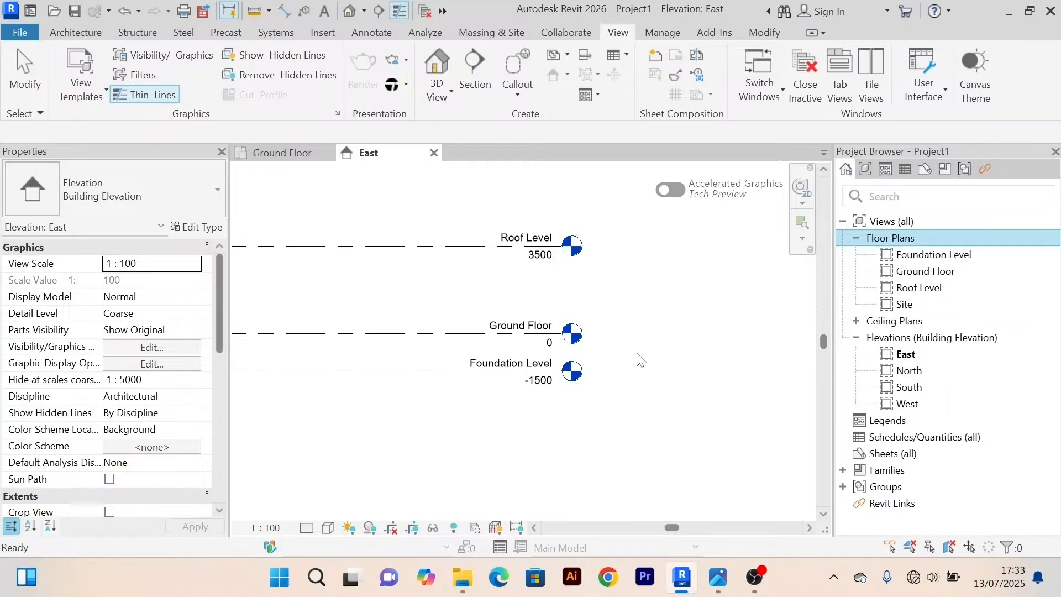
pyautogui.scroll(-1, 640, 359)
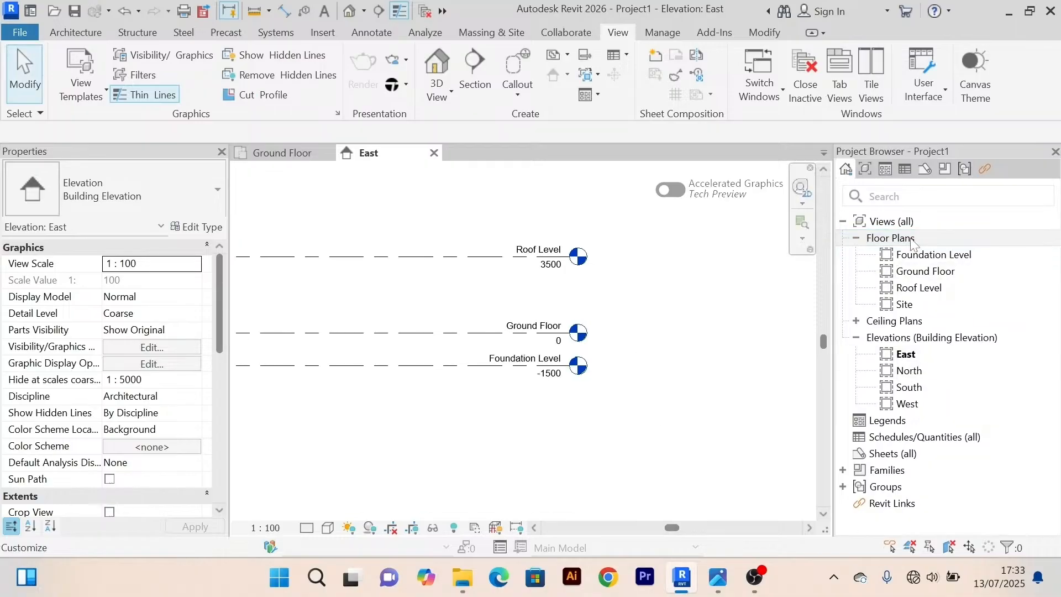
# Check the New Floor Plan dialog for levels still lacking a floor plan view, and cancel it.
pyautogui.click(565, 53)
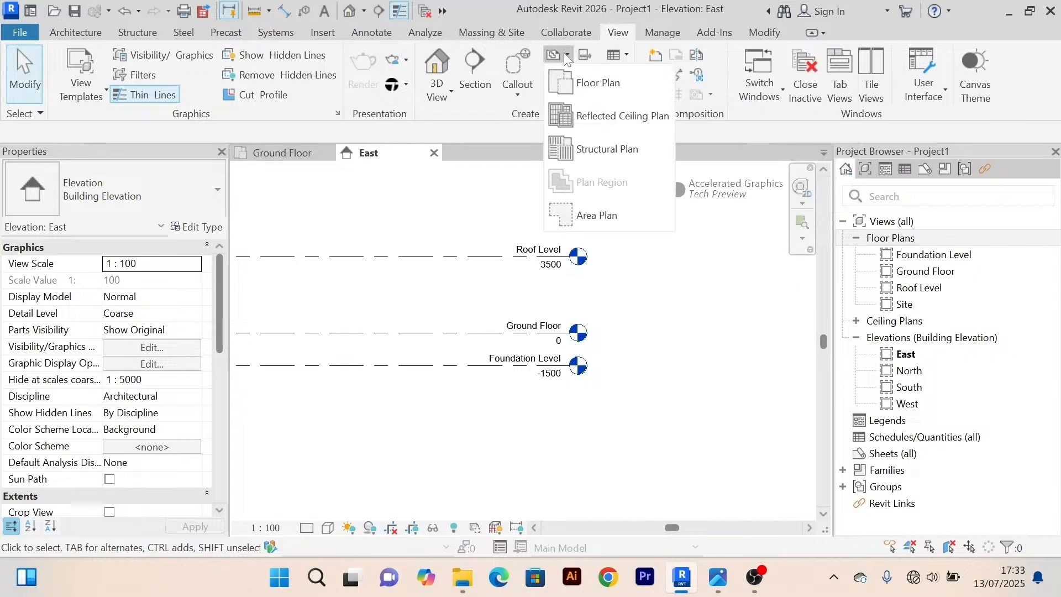
pyautogui.click(598, 82)
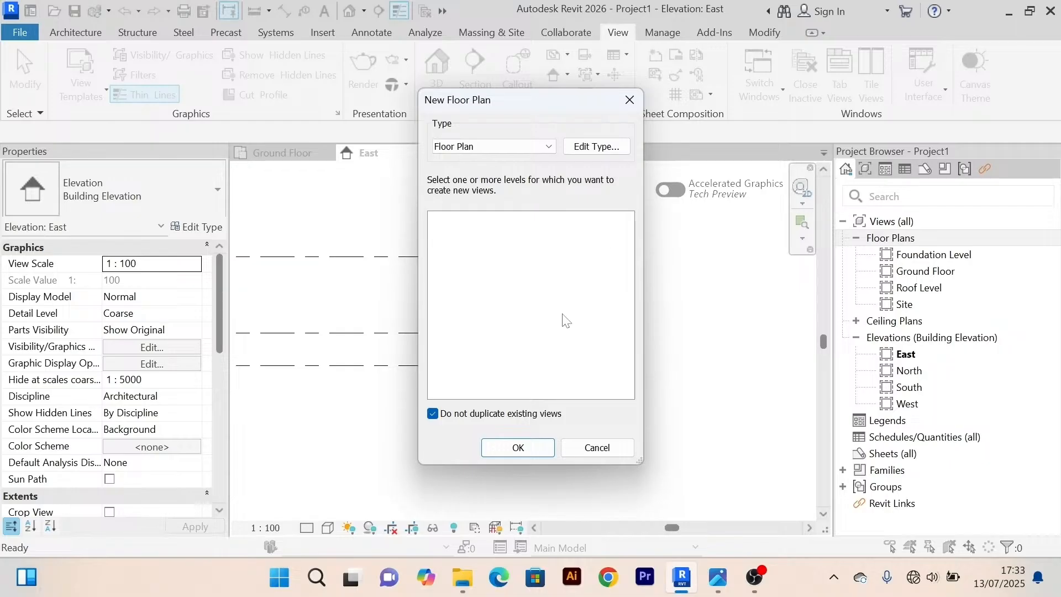
pyautogui.click(607, 450)
pyautogui.scroll(-1, 685, 361)
pyautogui.moveTo(666, 360); pyautogui.dragTo(669, 339, button='middle')
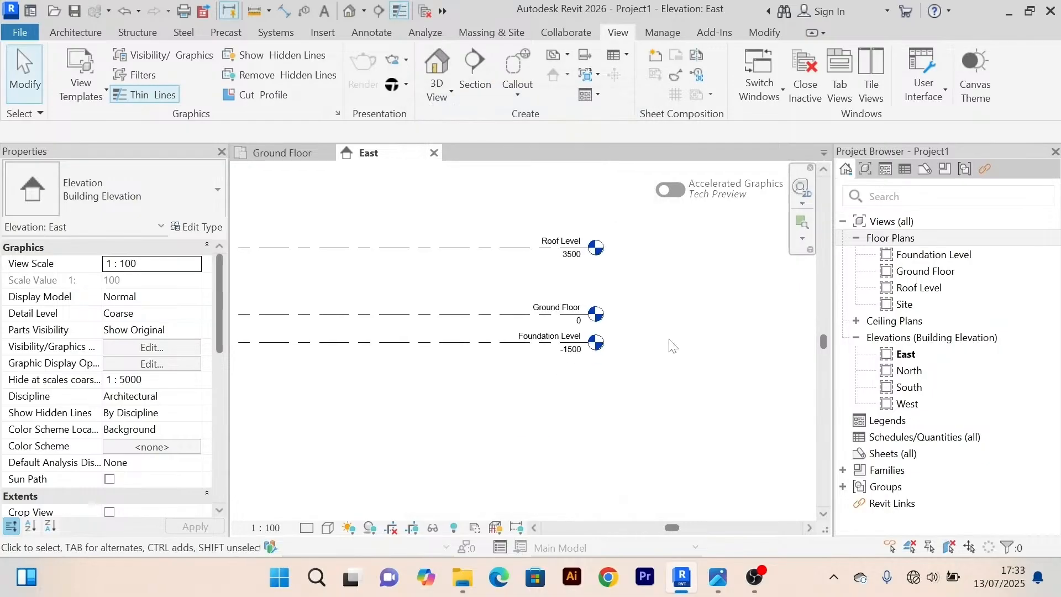
pyautogui.scroll(-2, 615, 370)
pyautogui.scroll(2, 663, 343)
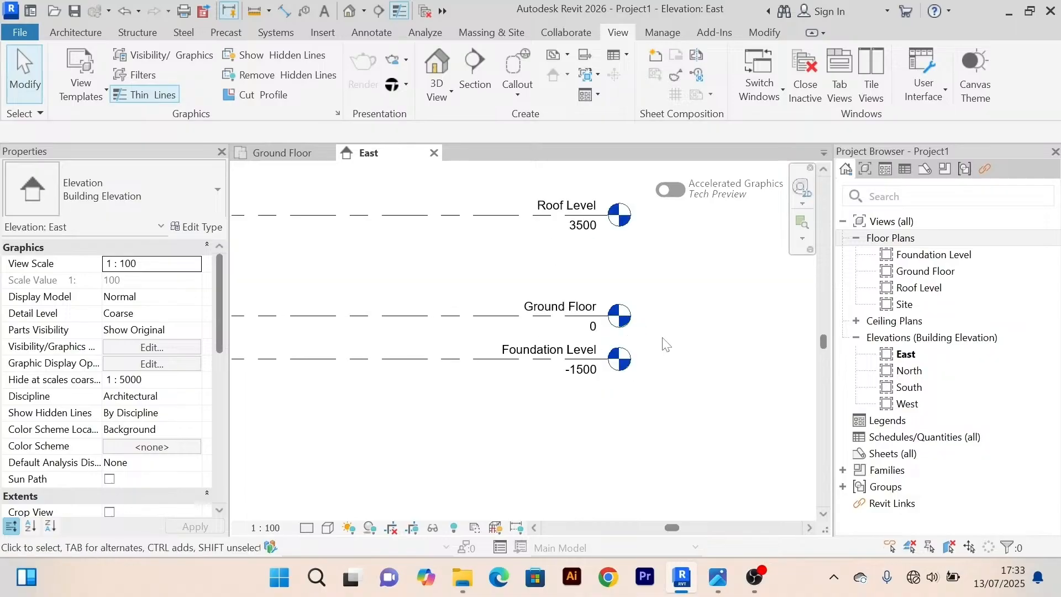
pyautogui.scroll(-1, 664, 343)
pyautogui.moveTo(664, 343); pyautogui.dragTo(685, 381, button='middle')
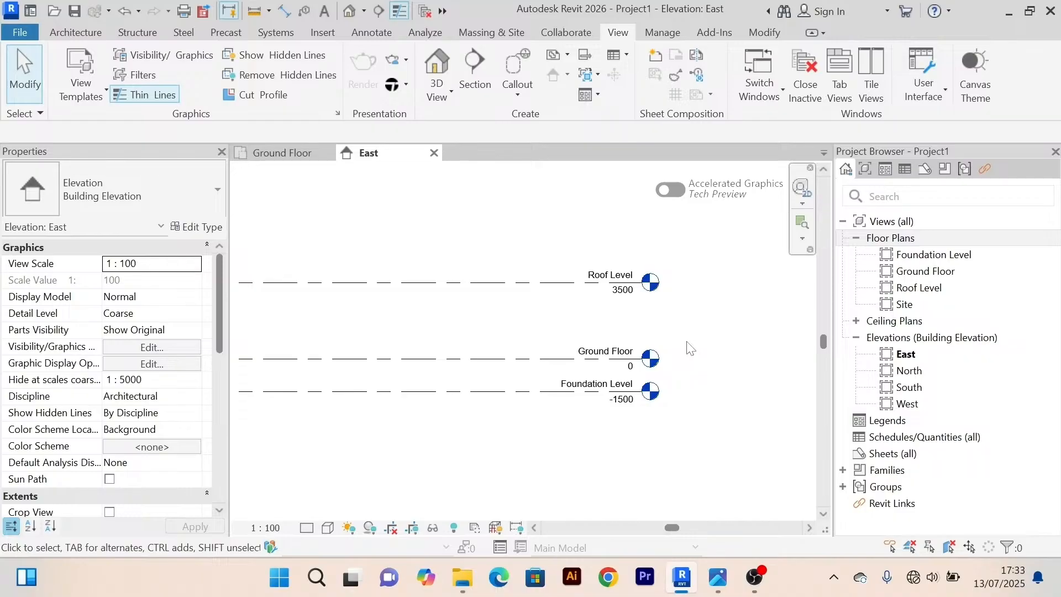
pyautogui.scroll(-2, 682, 320)
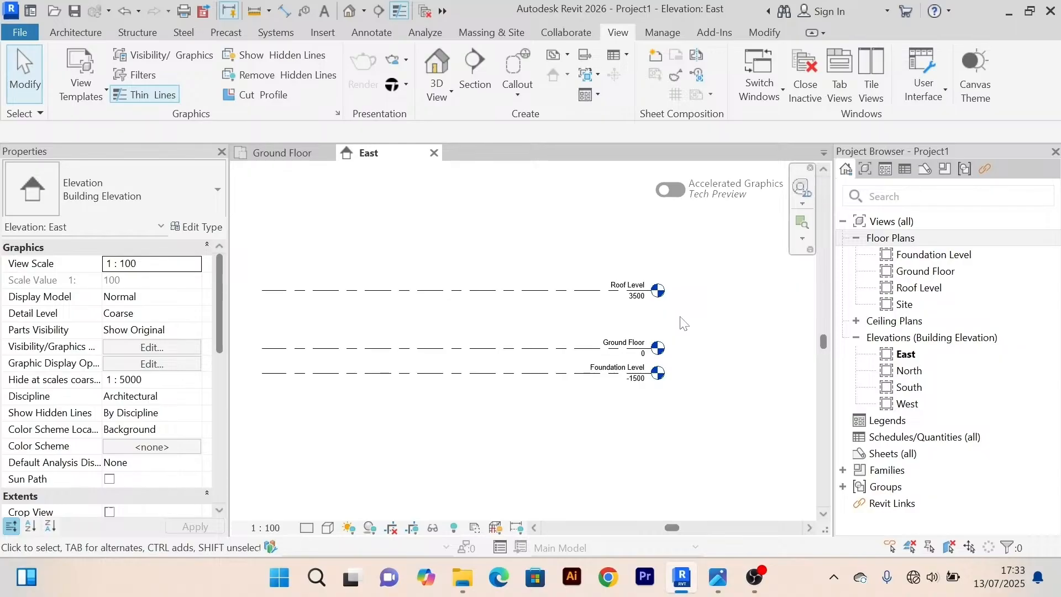
pyautogui.scroll(-2, 691, 320)
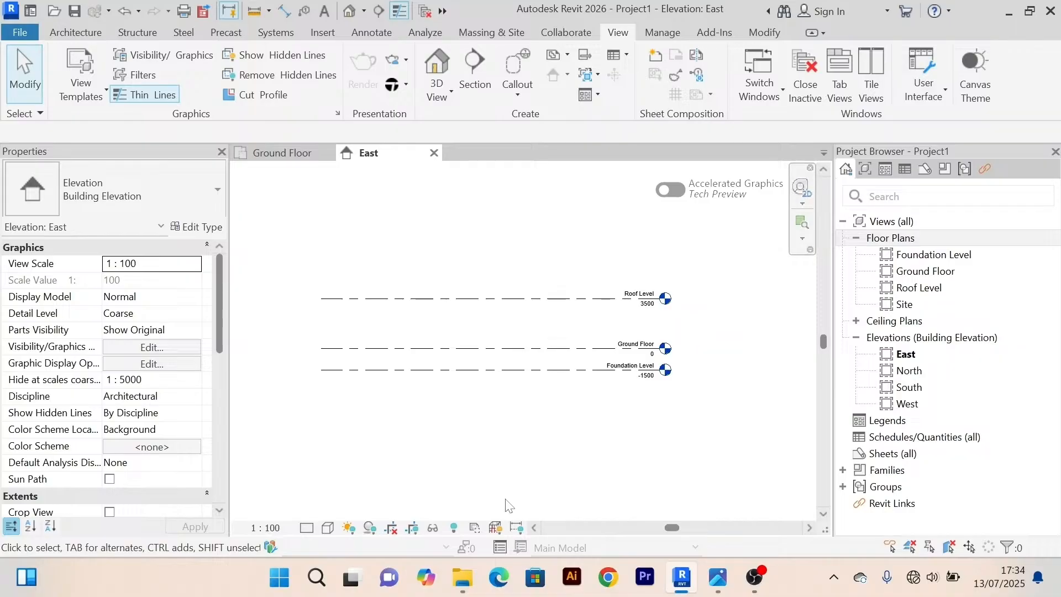
# Open the Revit file "Watch Me Build a Dream Bungalow Step by Step Draft Copy" from the YouTube Project 1 folder and inspect its Level 1 plan.
pyautogui.click(463, 578)
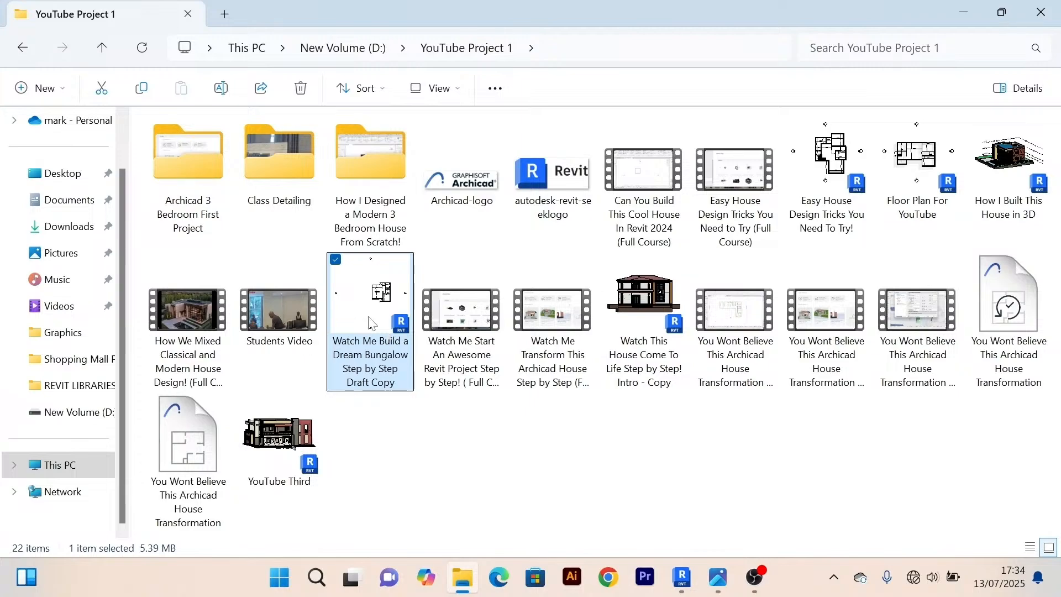
pyautogui.doubleClick(389, 338)
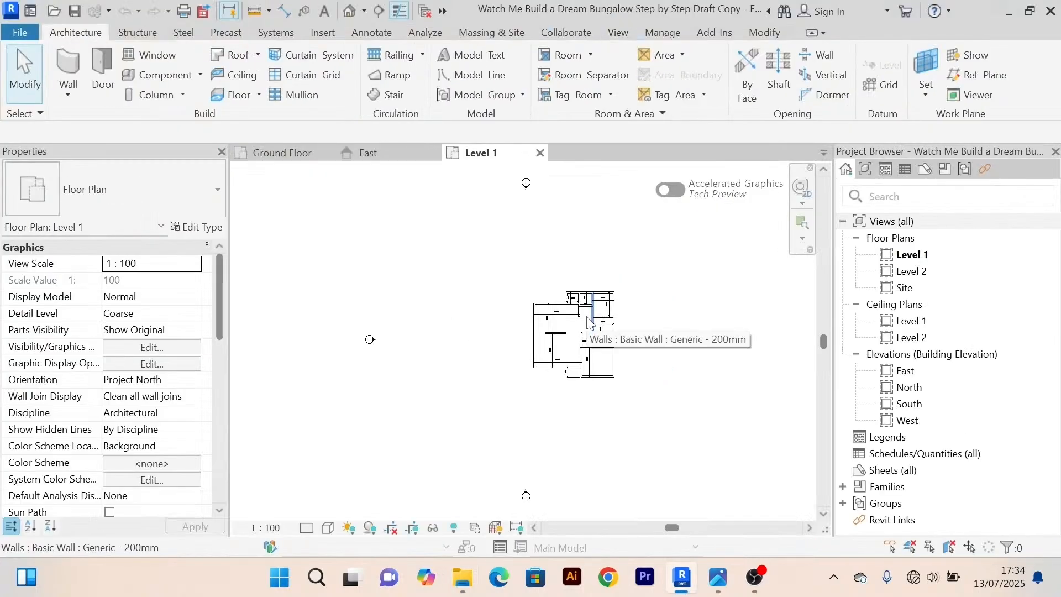
pyautogui.scroll(4, 661, 329)
pyautogui.moveTo(661, 329); pyautogui.dragTo(672, 297, button='middle')
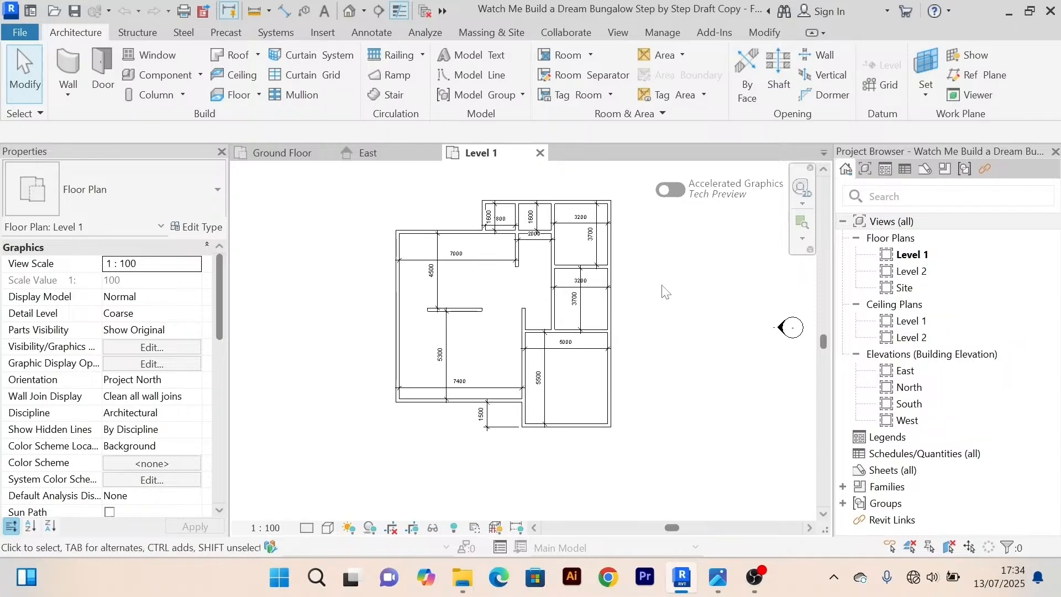
pyautogui.moveTo(665, 292); pyautogui.dragTo(667, 321, button='middle')
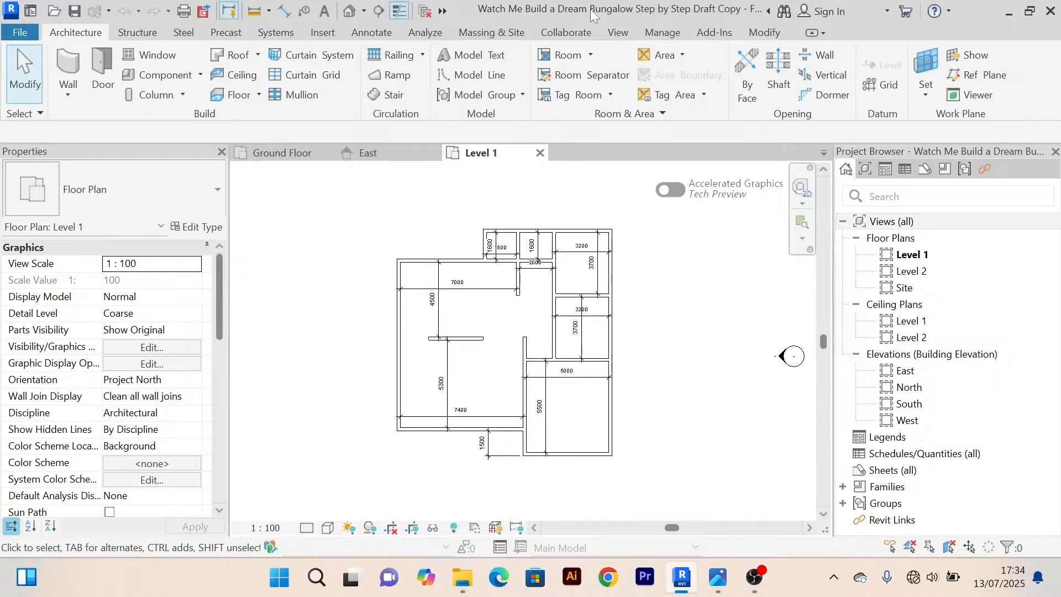
# Start saving the new project from its Ground Floor view as a project file in the YouTube Project 1 folder on D:.
pyautogui.click(287, 161)
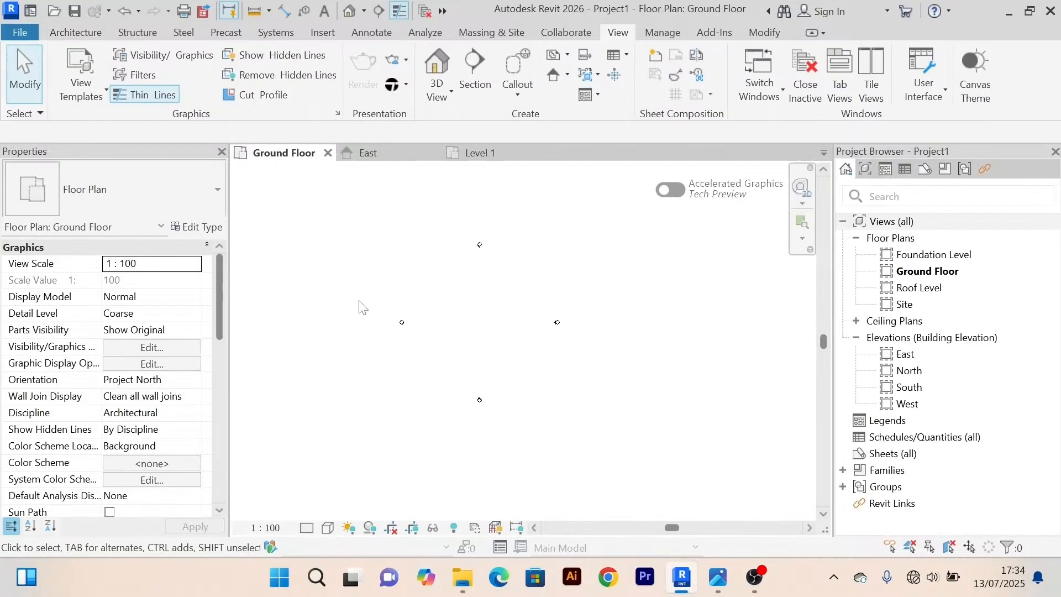
pyautogui.click(20, 32)
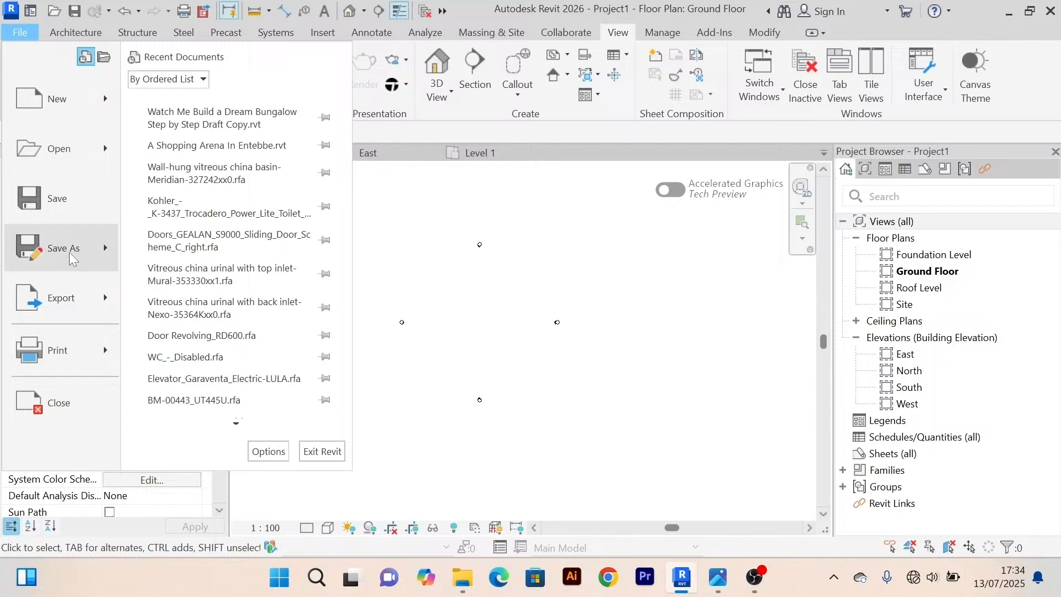
pyautogui.moveTo(109, 254)
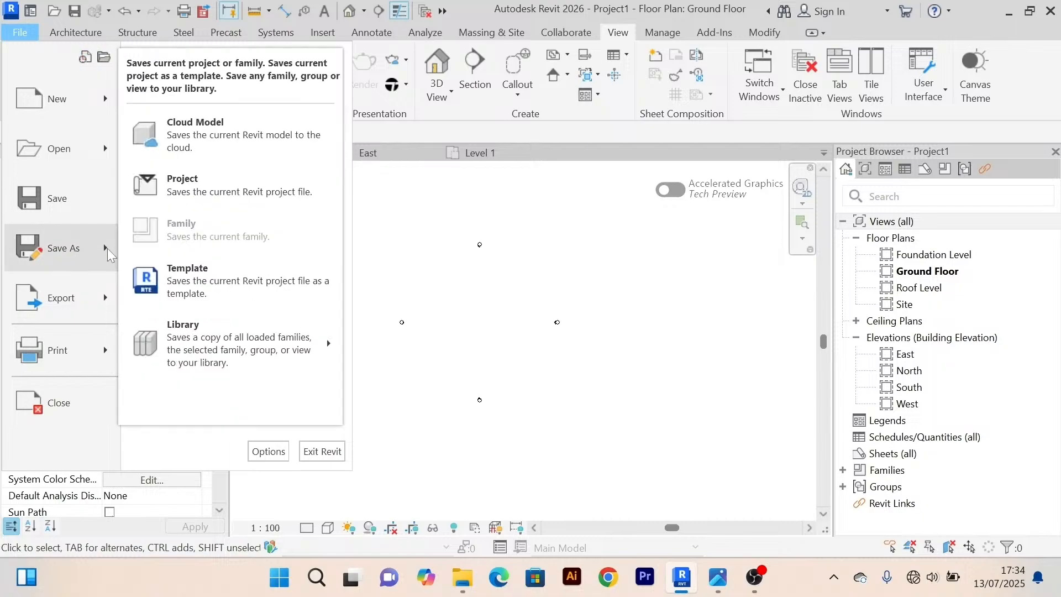
pyautogui.click(220, 180)
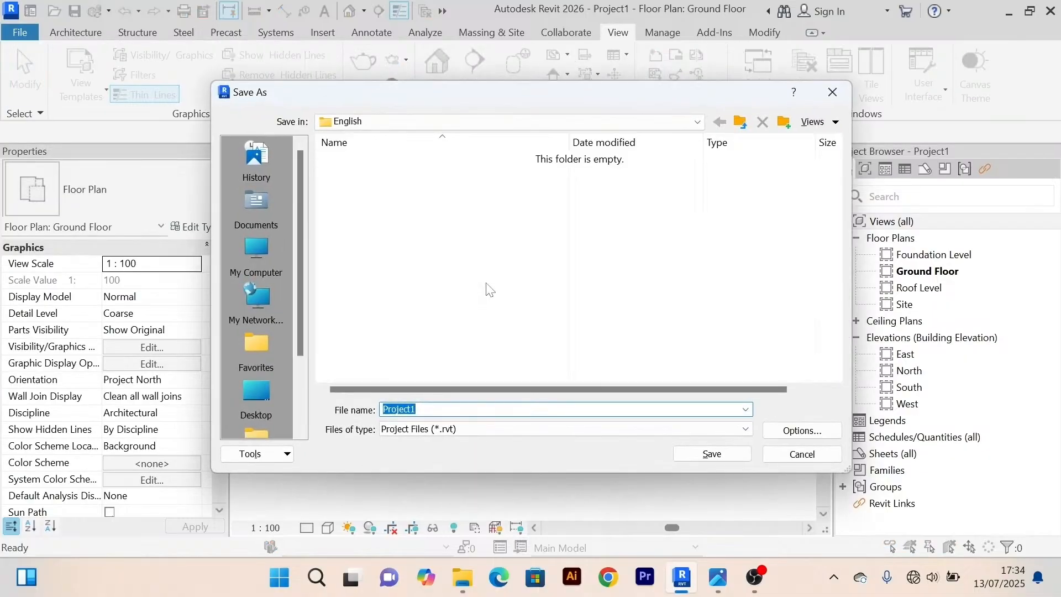
pyautogui.click(271, 271)
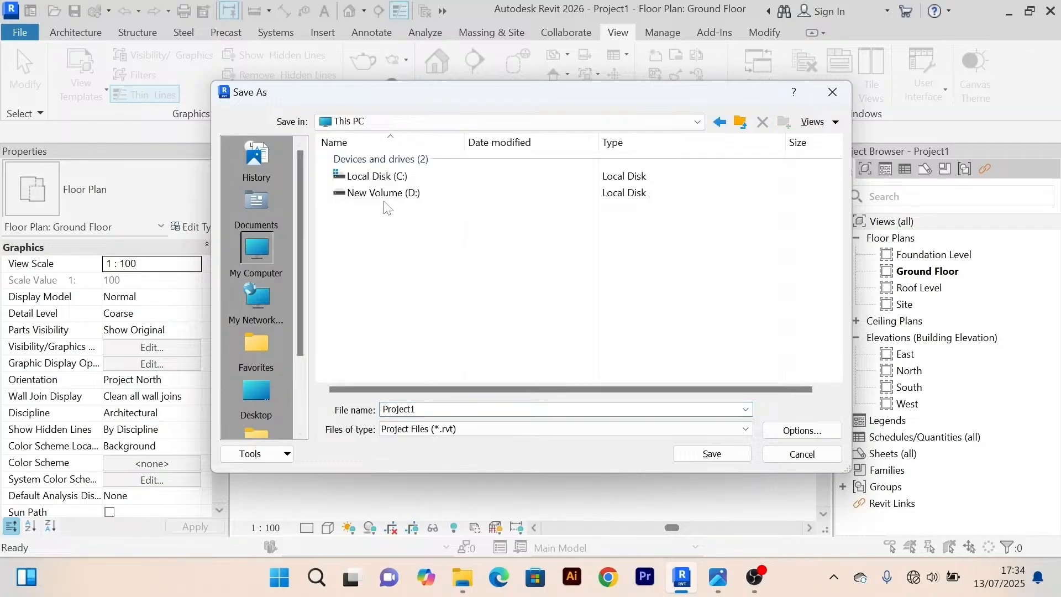
pyautogui.doubleClick(382, 193)
pyautogui.click(403, 222)
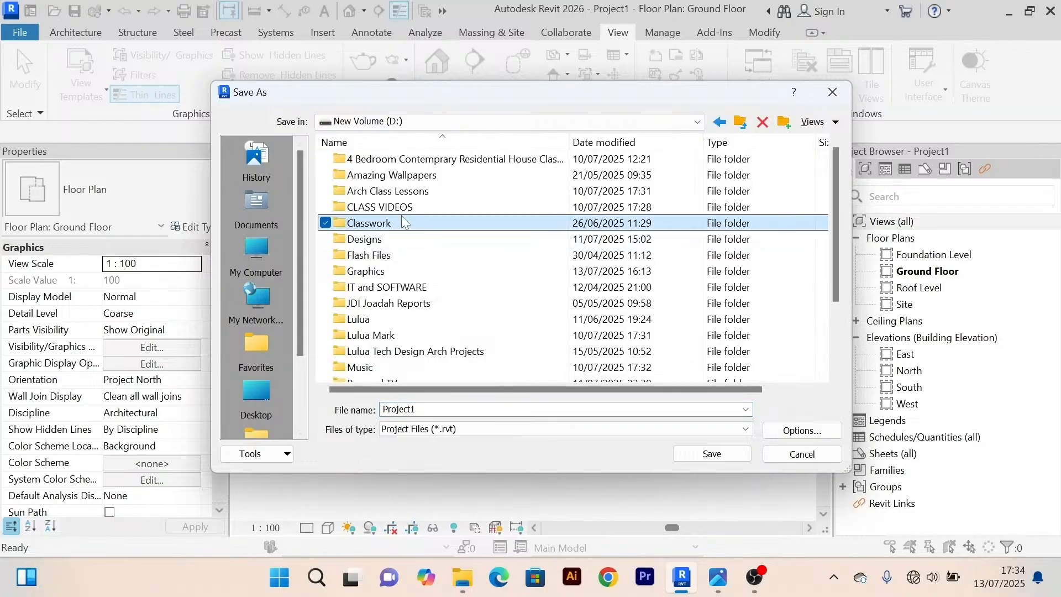
pyautogui.press('y')
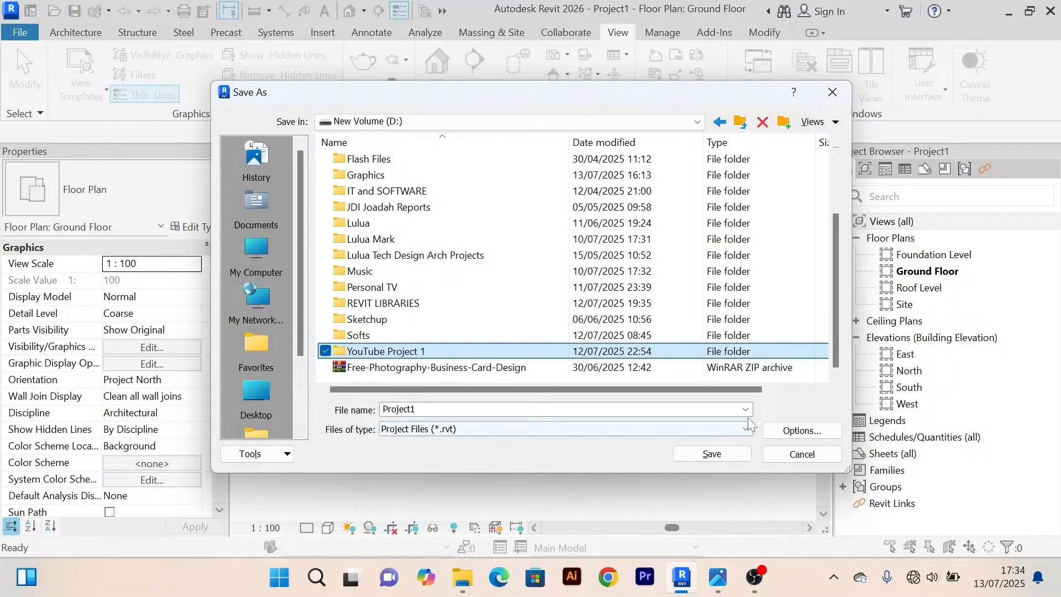
pyautogui.doubleClick(407, 351)
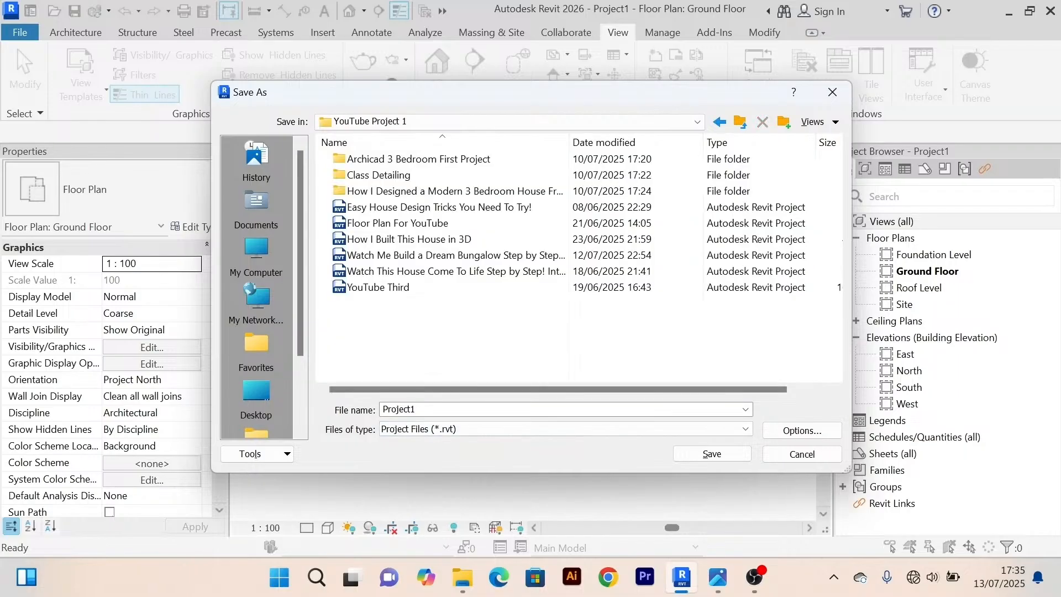
# Name the project file "Watch Me Build a Dream Bungalow Step by Step Part One", based on the draft copy's name, and save it.
pyautogui.click(449, 257)
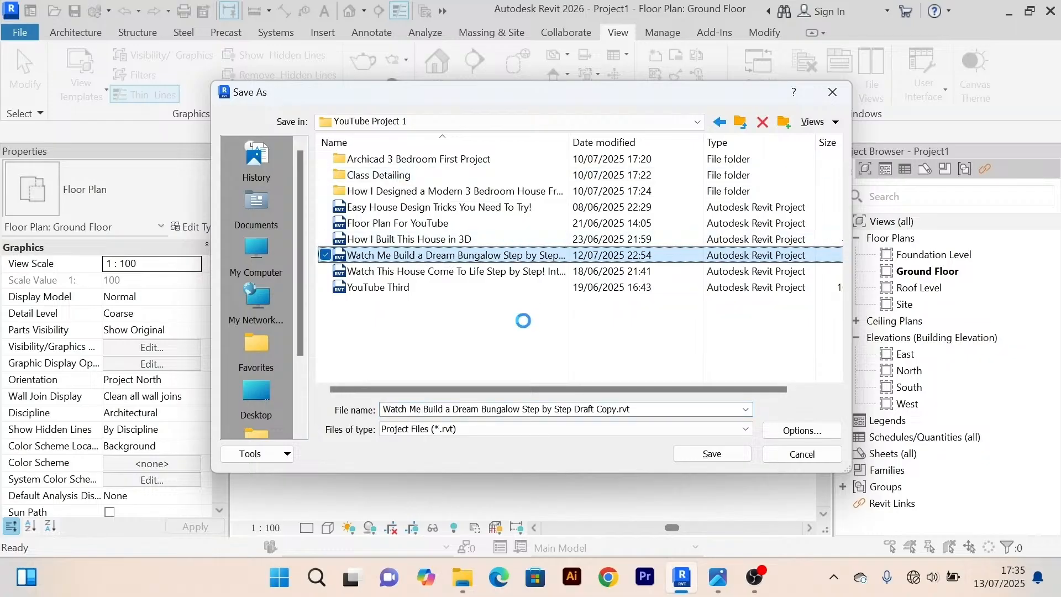
pyautogui.rightClick(416, 255)
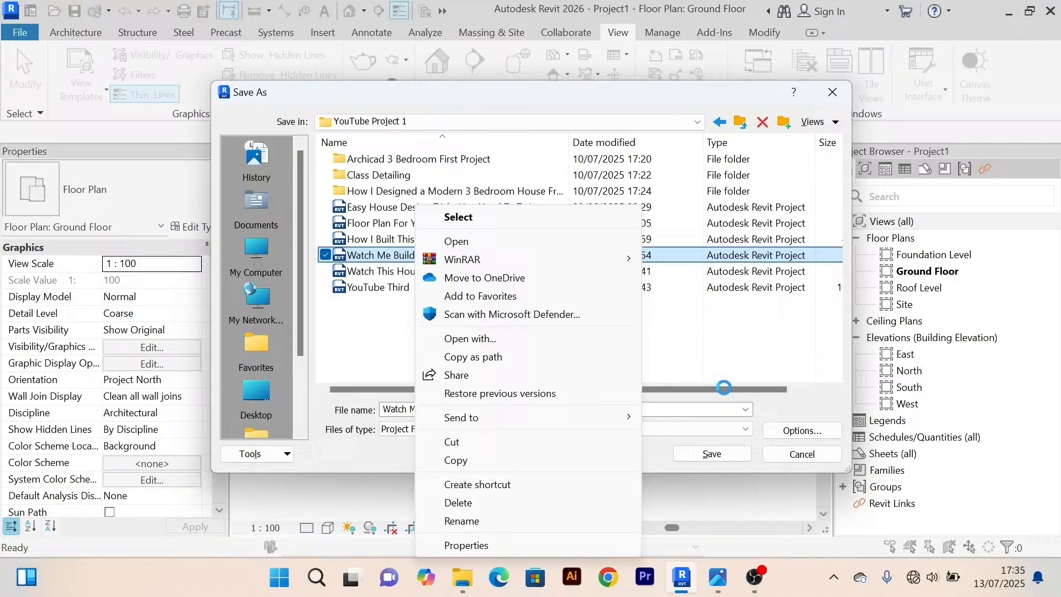
pyautogui.click(697, 408)
pyautogui.press('BackSpace')
pyautogui.press('BackSpace')
pyautogui.press('BackSpace')
pyautogui.press('BackSpace')
pyautogui.press('BackSpace')
pyautogui.press('BackSpace')
pyautogui.press('BackSpace')
pyautogui.press('BackSpace')
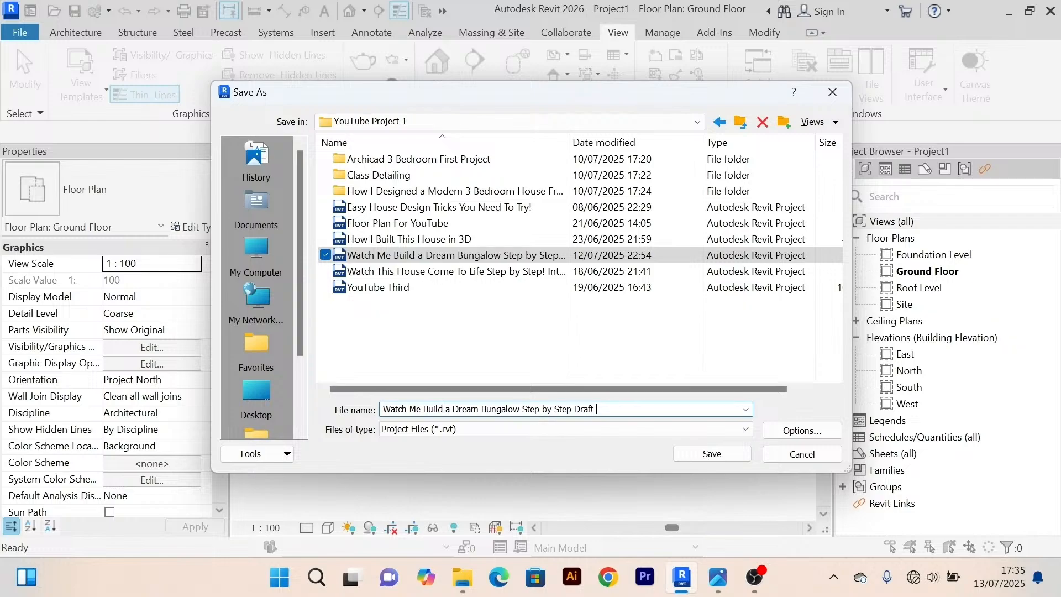
pyautogui.write('Part One')
pyautogui.press('BackSpace')
pyautogui.press('BackSpace')
pyautogui.press('BackSpace')
pyautogui.press('BackSpace')
pyautogui.press('BackSpace')
pyautogui.press('BackSpace')
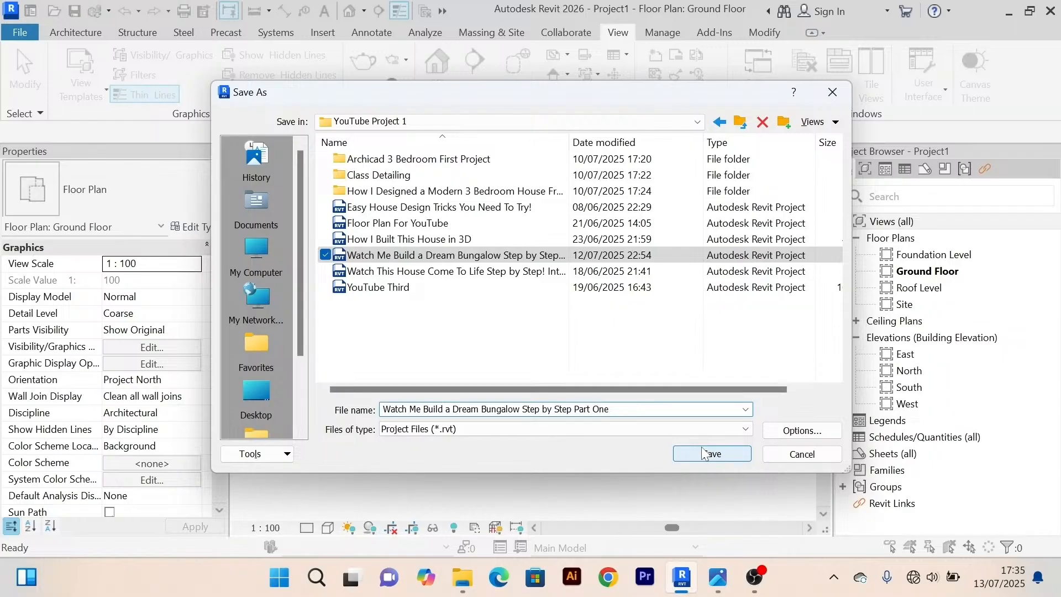
pyautogui.click(528, 359)
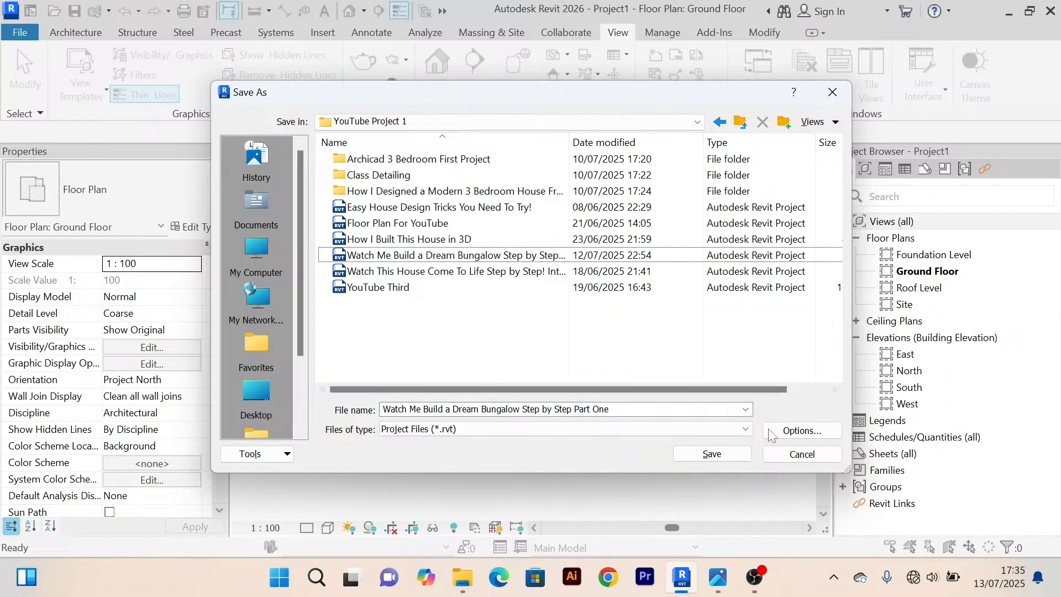
pyautogui.click(718, 453)
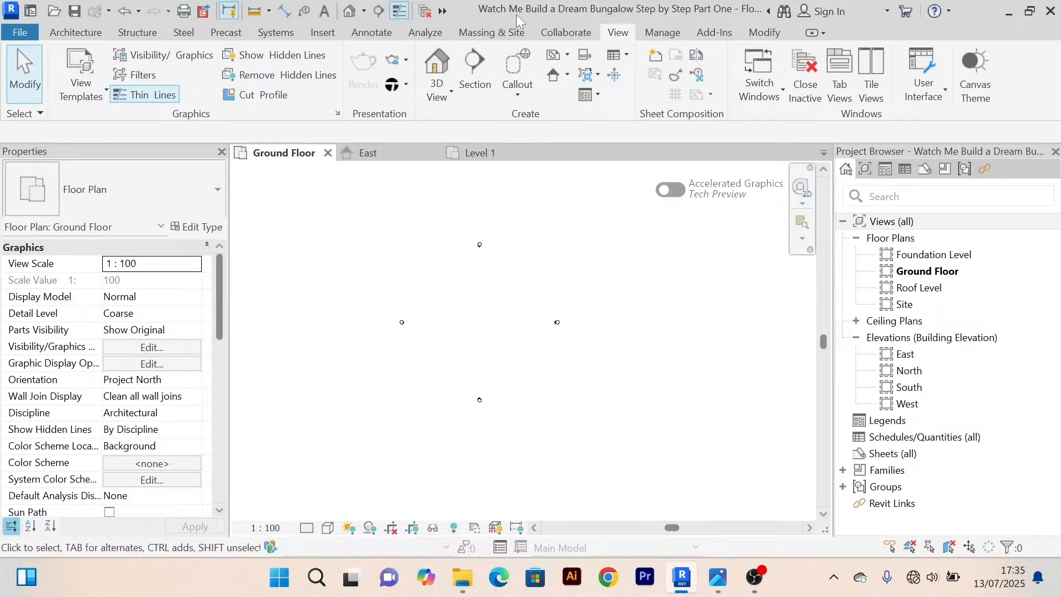
# Collapse the Elevations and Floor Plans groups in the Project Browser.
pyautogui.scroll(2, 507, 307)
pyautogui.scroll(-2, 508, 308)
pyautogui.moveTo(513, 300); pyautogui.dragTo(524, 304, button='middle')
pyautogui.click(860, 339)
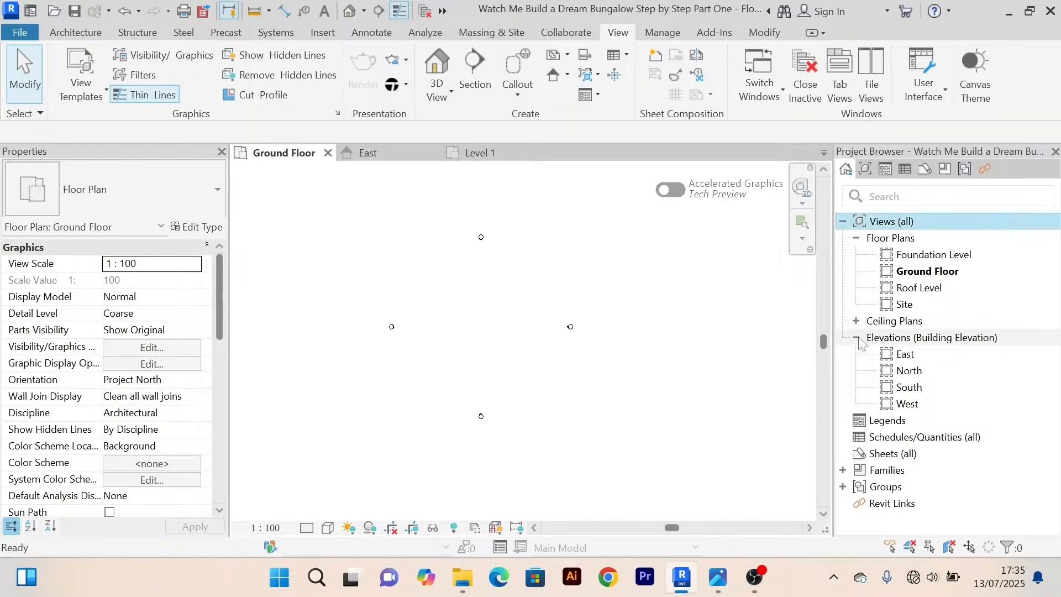
pyautogui.click(857, 338)
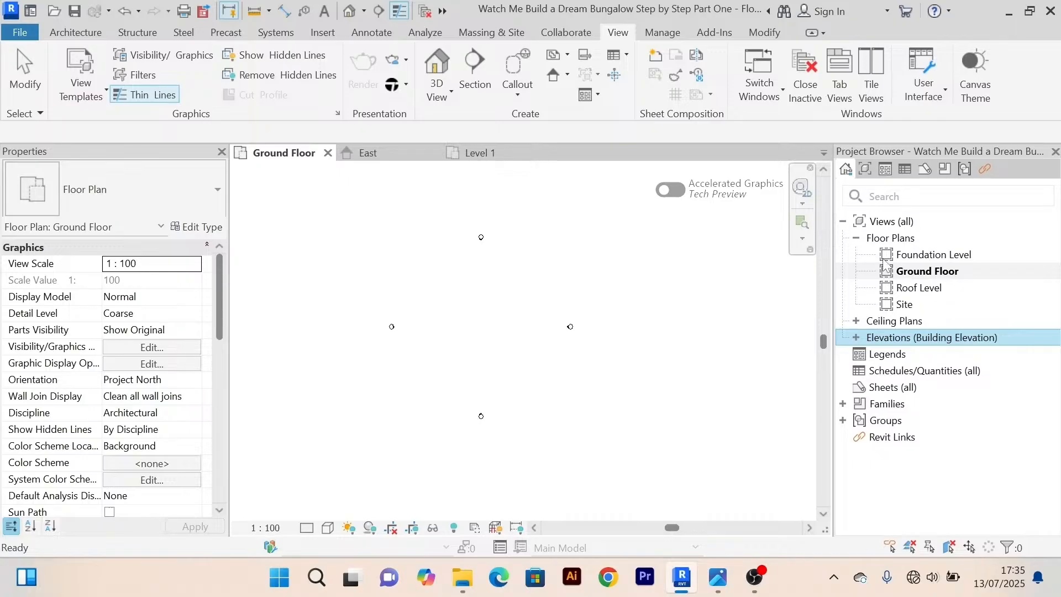
pyautogui.click(857, 239)
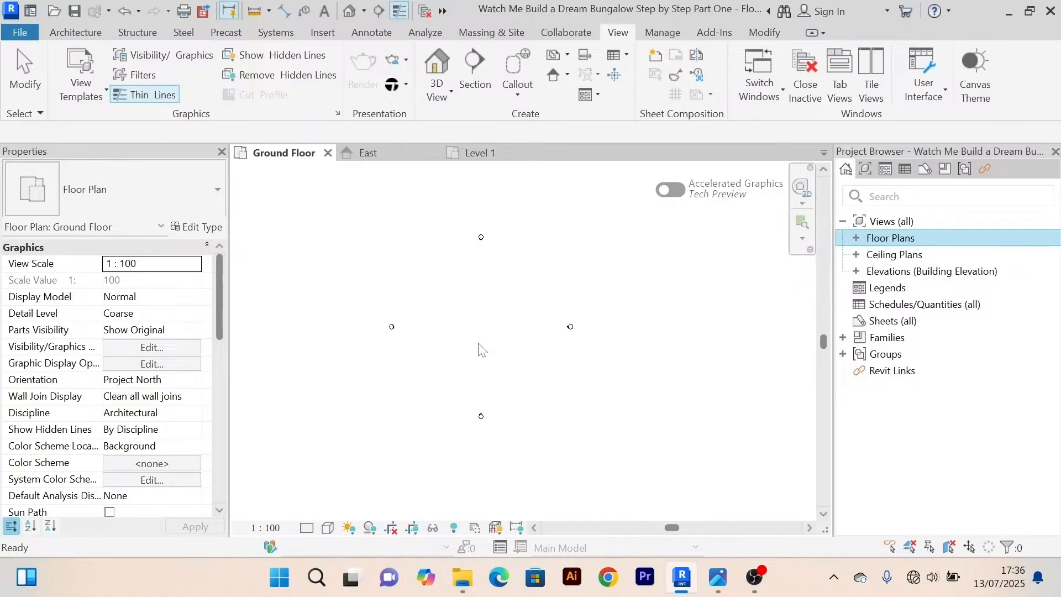
pyautogui.click(479, 335)
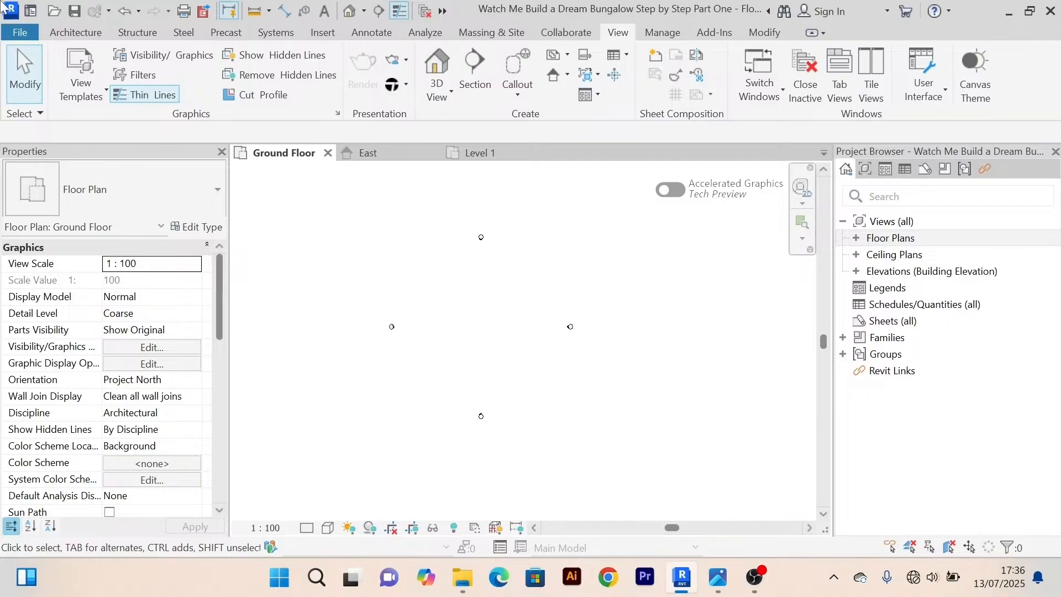
# Draw a five-sided trial outline of Generic - 200mm architectural walls between the elevation markers, with the upper wall about 37000 mm long.
pyautogui.click(70, 33)
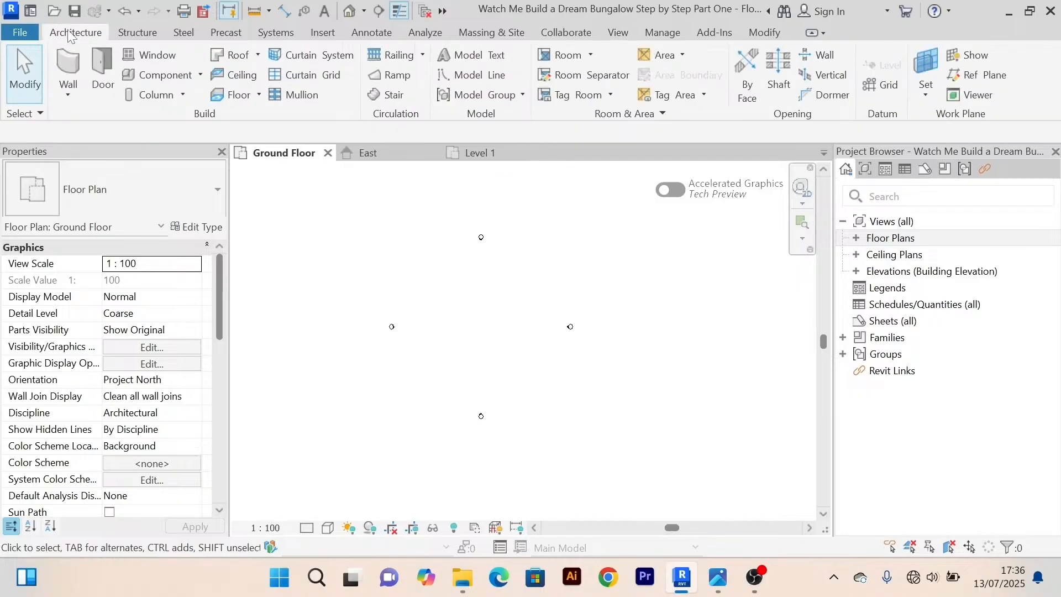
pyautogui.click(65, 95)
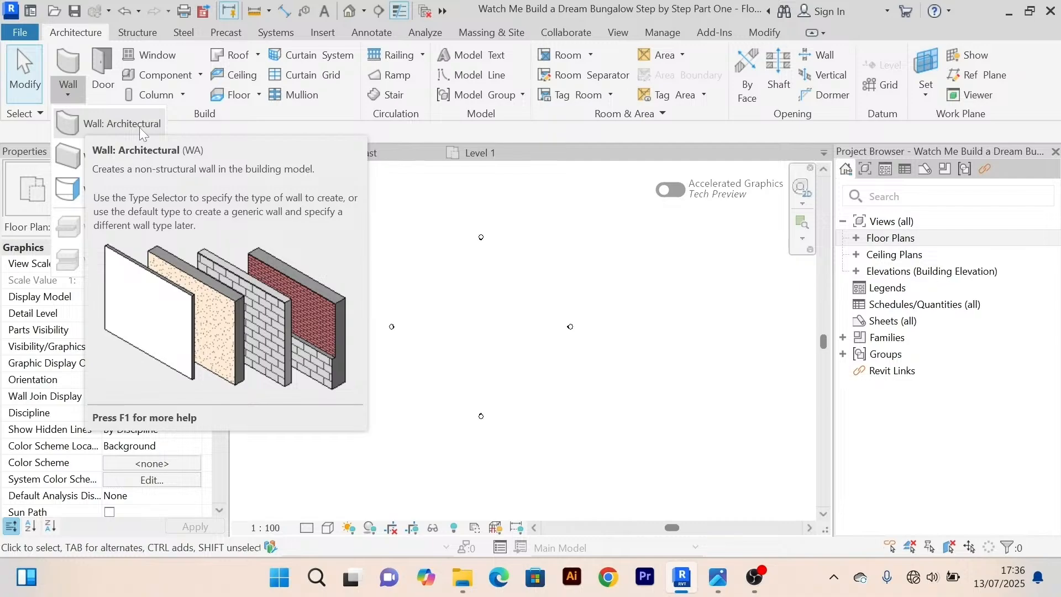
pyautogui.click(139, 124)
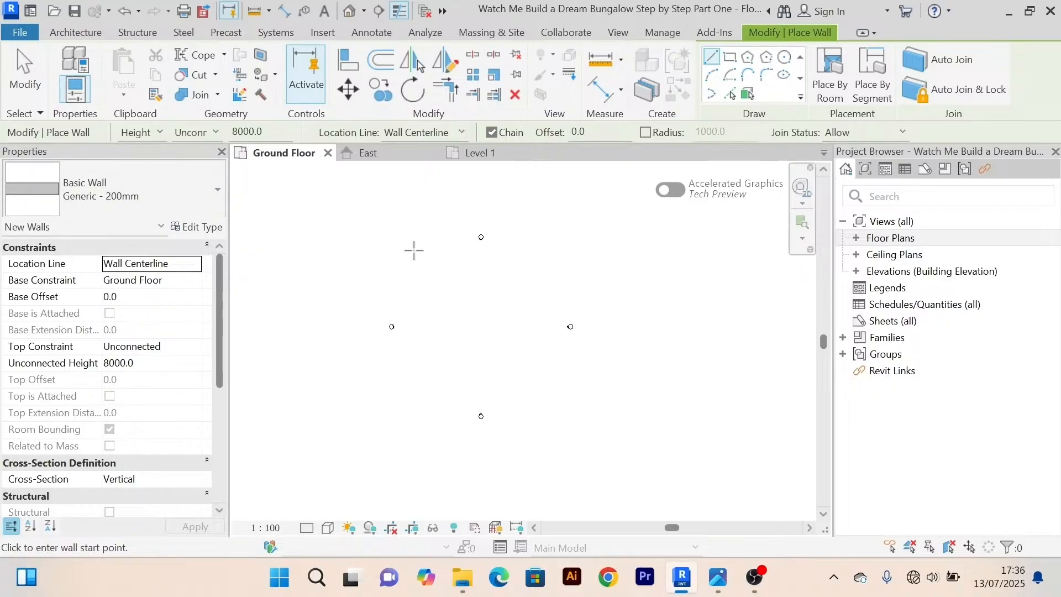
pyautogui.scroll(2, 358, 248)
pyautogui.scroll(-2, 358, 248)
pyautogui.click(429, 286)
pyautogui.click(560, 287)
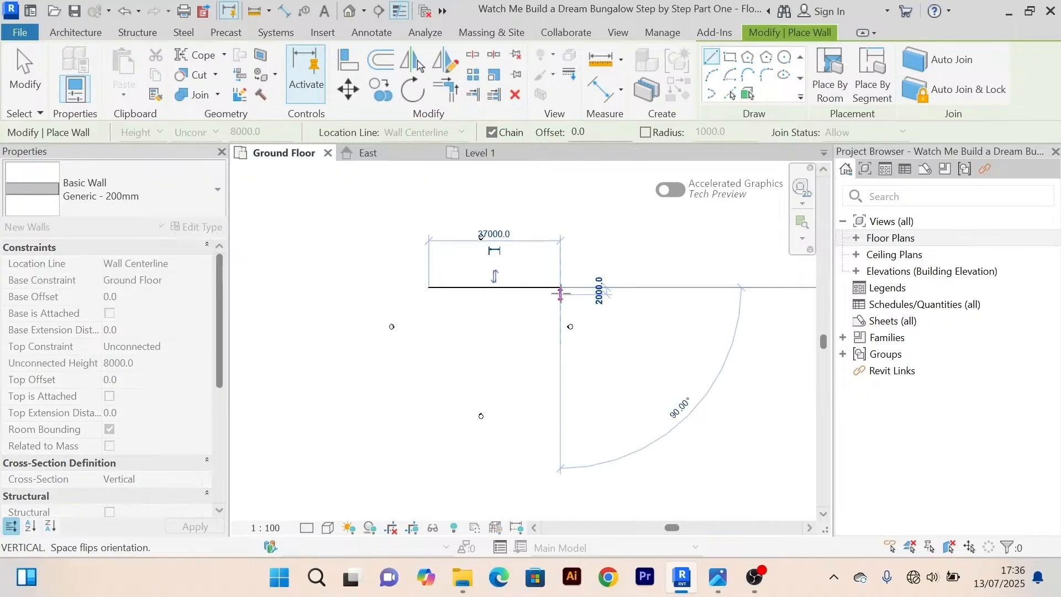
pyautogui.click(540, 341)
pyautogui.click(466, 360)
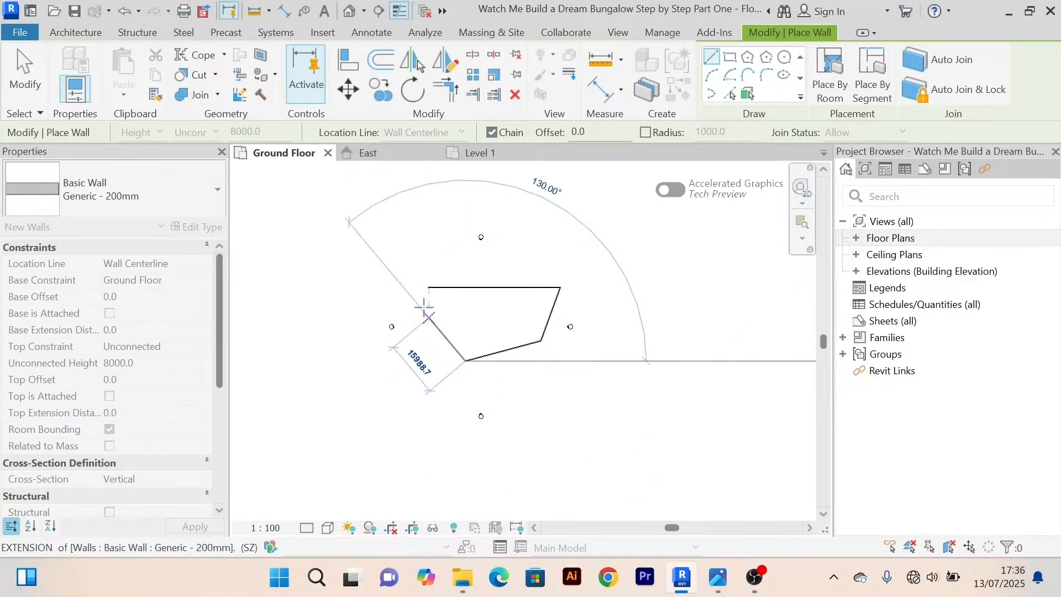
pyautogui.click(428, 285)
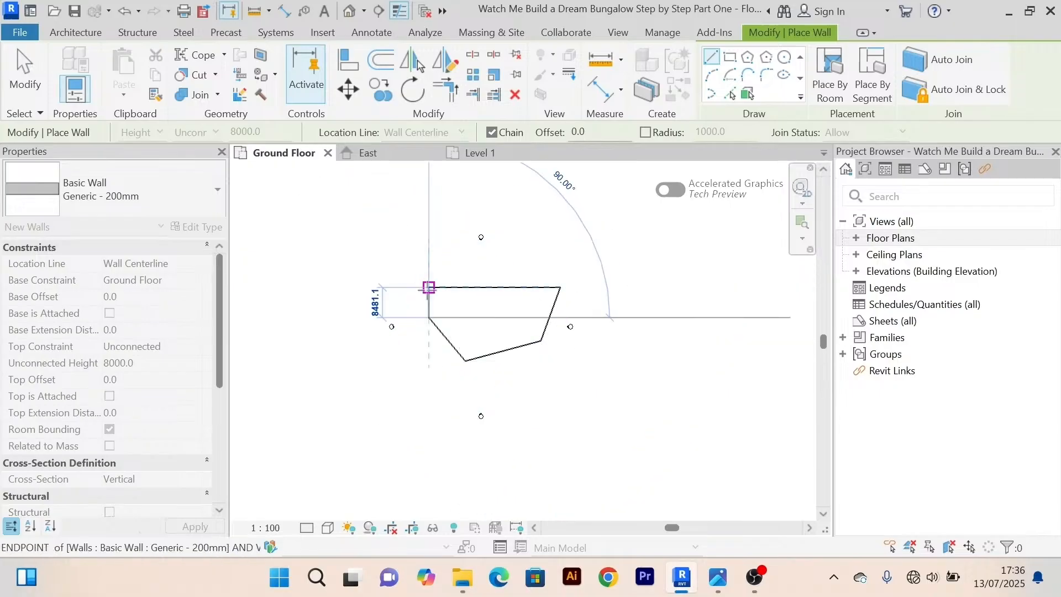
pyautogui.rightClick(369, 224)
pyautogui.click(378, 237)
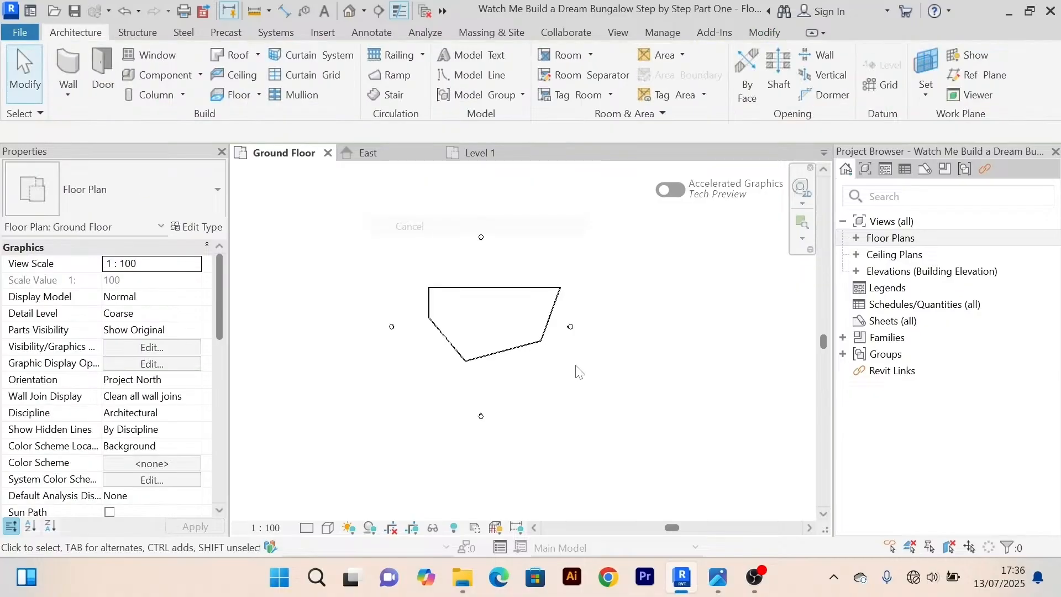
# Delete all the trial walls from the Ground Floor plan.
pyautogui.moveTo(559, 348); pyautogui.dragTo(384, 239)
pyautogui.press('Delete')
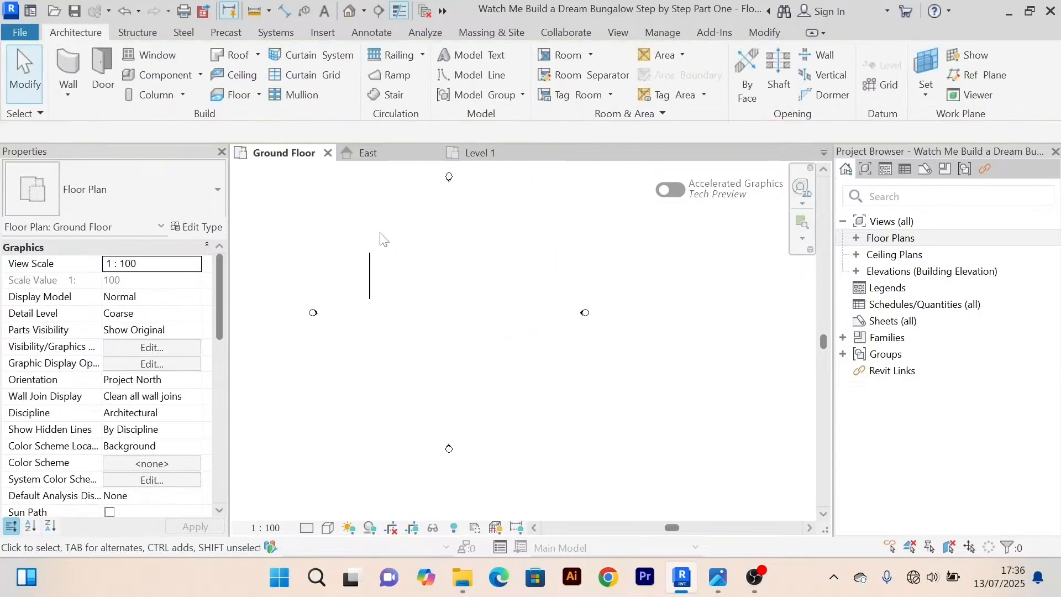
pyautogui.moveTo(409, 307); pyautogui.dragTo(352, 256)
pyautogui.press('Delete')
# Start an architectural wall and duplicate its Generic - 200mm type under the name "Main Wall 200mm".
pyautogui.click(76, 93)
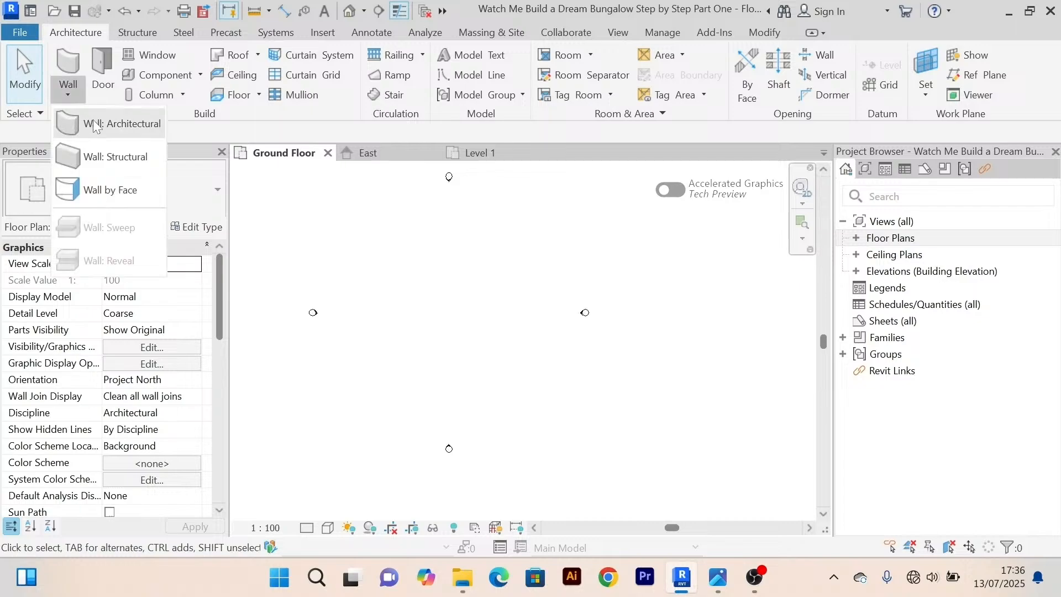
pyautogui.click(95, 125)
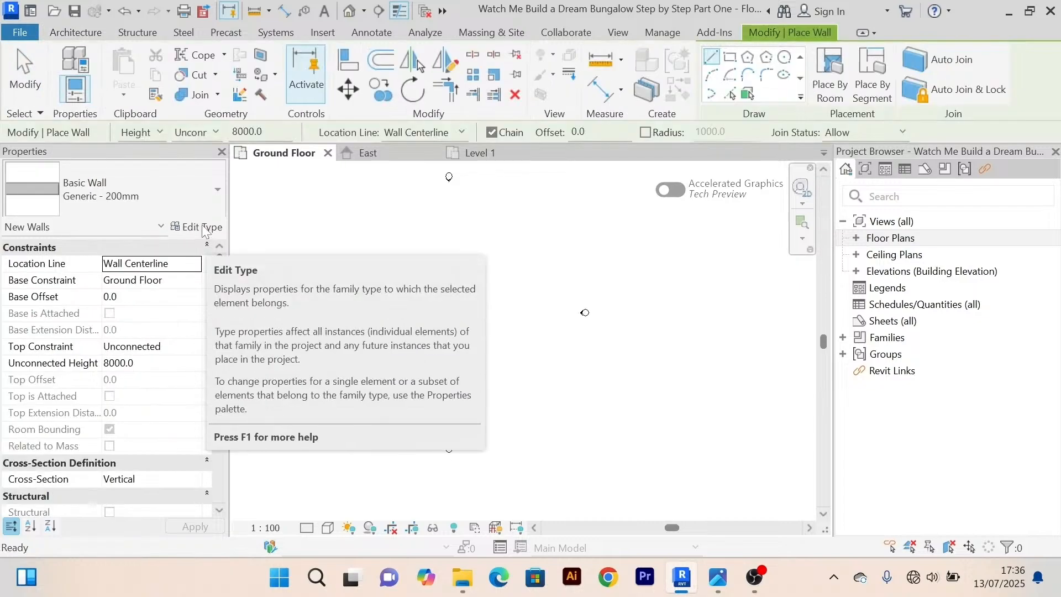
pyautogui.click(202, 227)
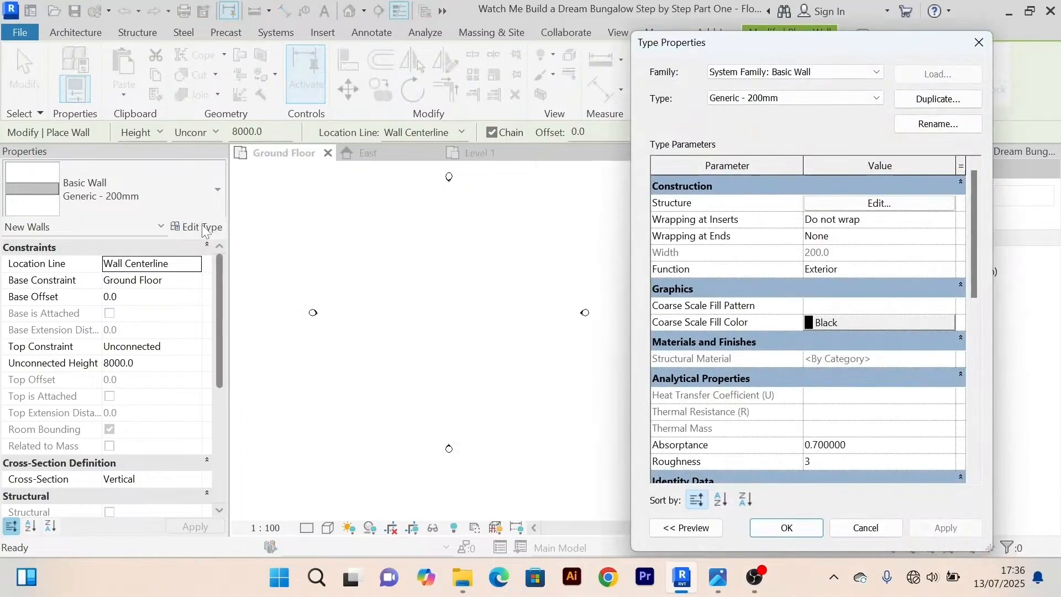
pyautogui.moveTo(847, 48); pyautogui.dragTo(576, 25)
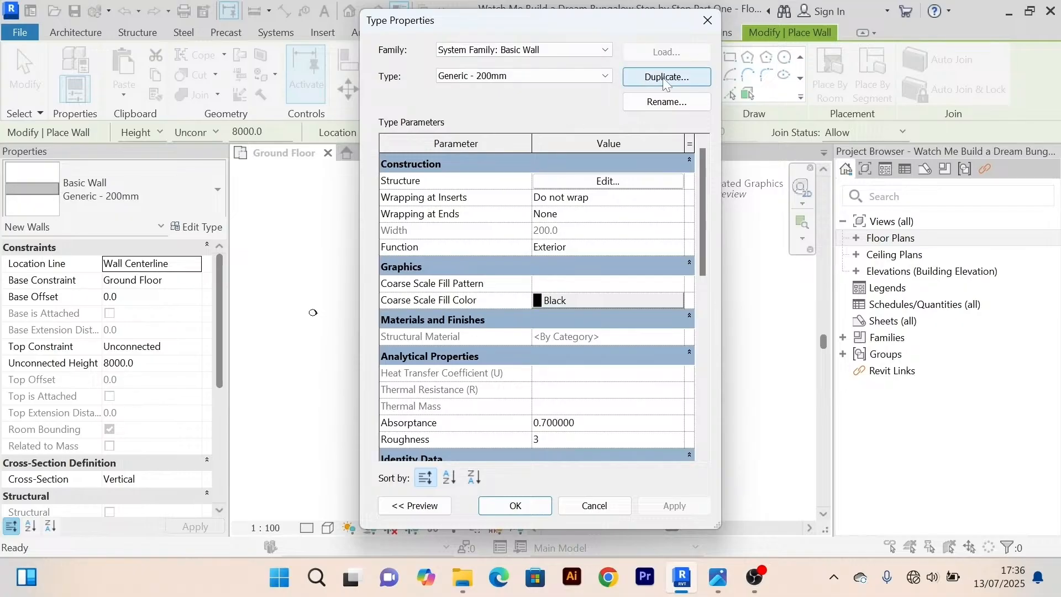
pyautogui.click(686, 84)
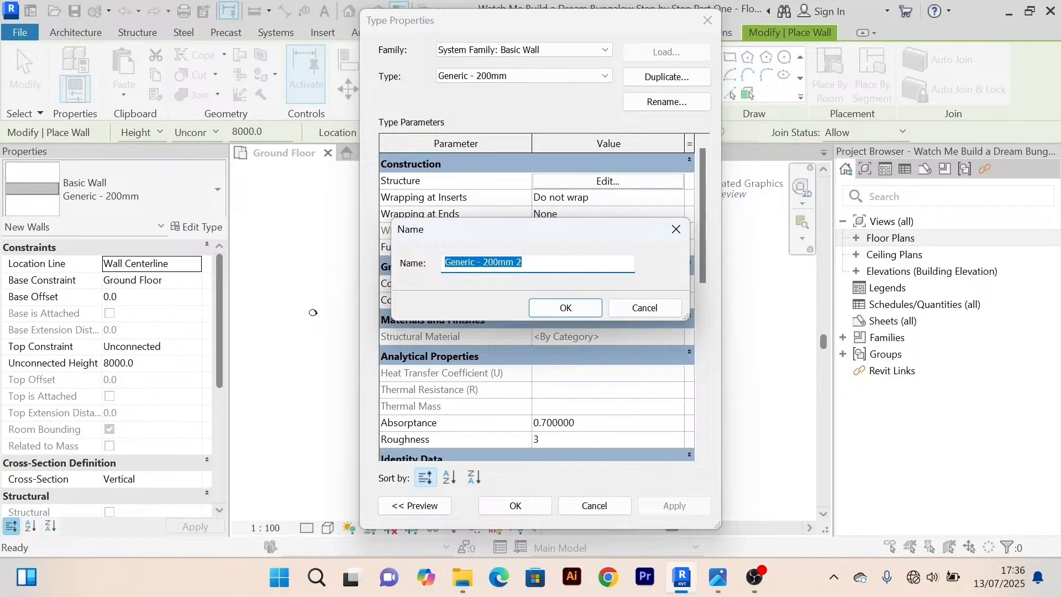
pyautogui.press('Right')
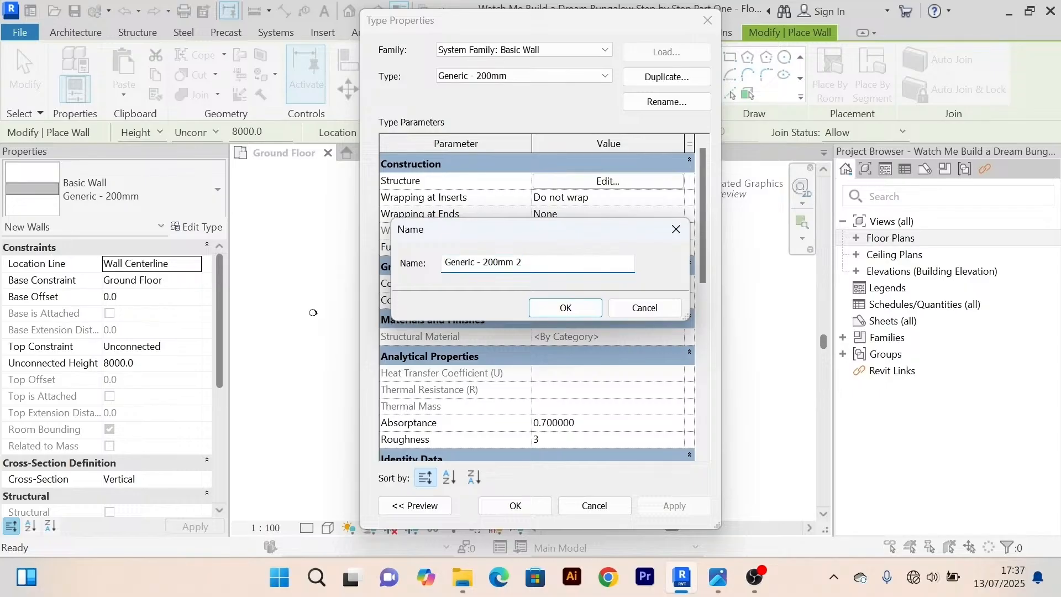
pyautogui.press('BackSpace')
pyautogui.moveTo(517, 262); pyautogui.dragTo(409, 257)
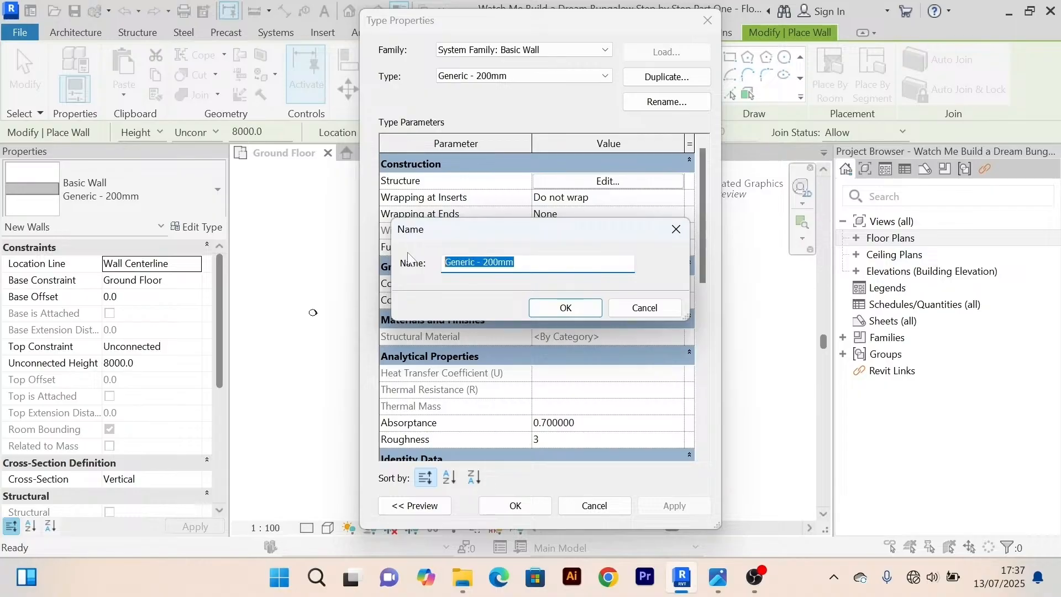
pyautogui.press('BackSpace')
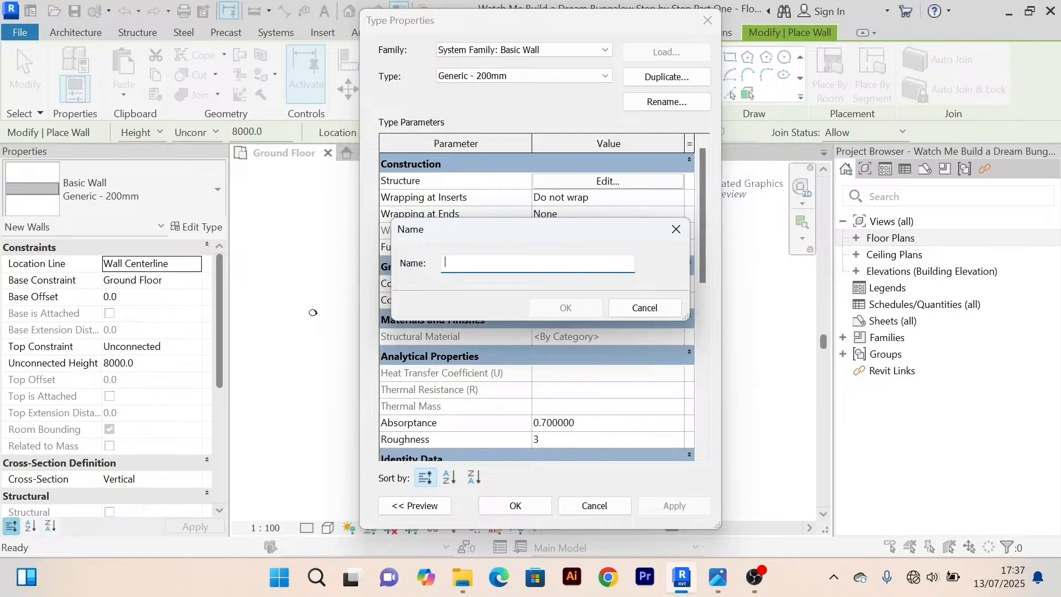
pyautogui.write('Main Wall 200mm')
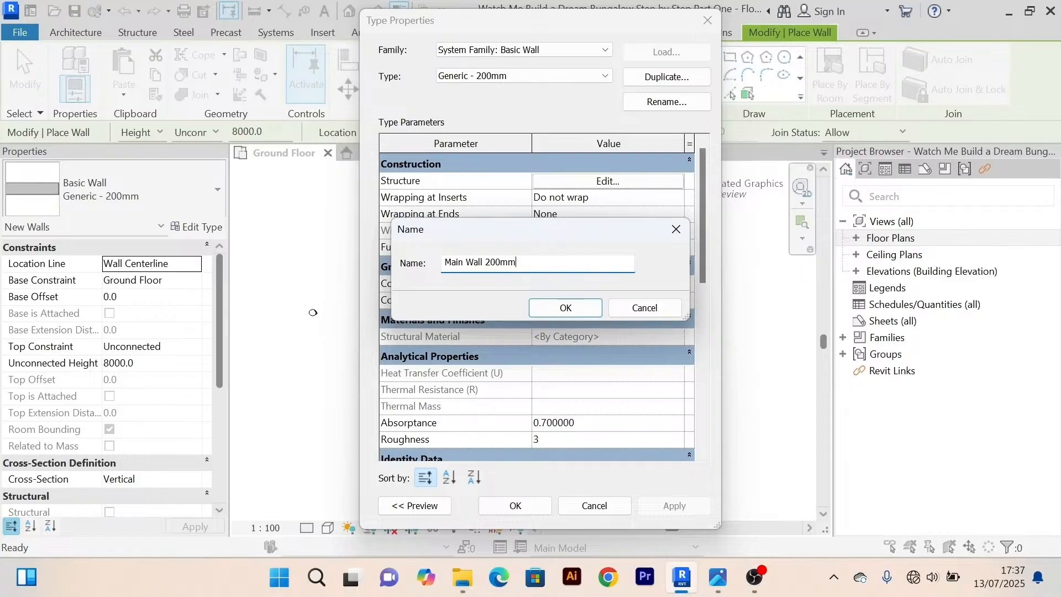
pyautogui.click(566, 307)
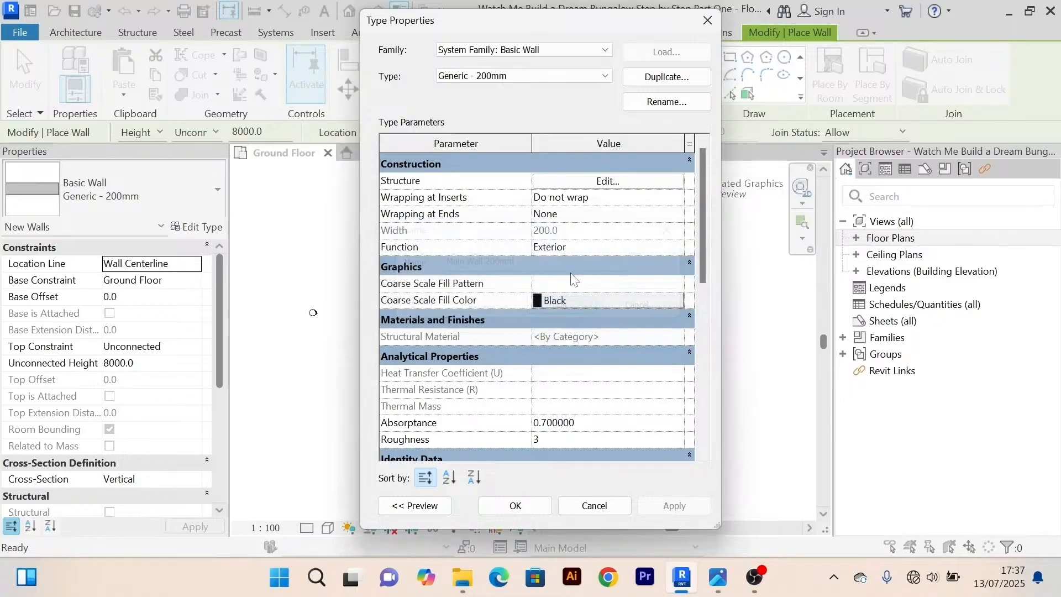
# Open the Main Wall 200mm structure for editing and insert two new layers above the existing Structure layer.
pyautogui.click(613, 183)
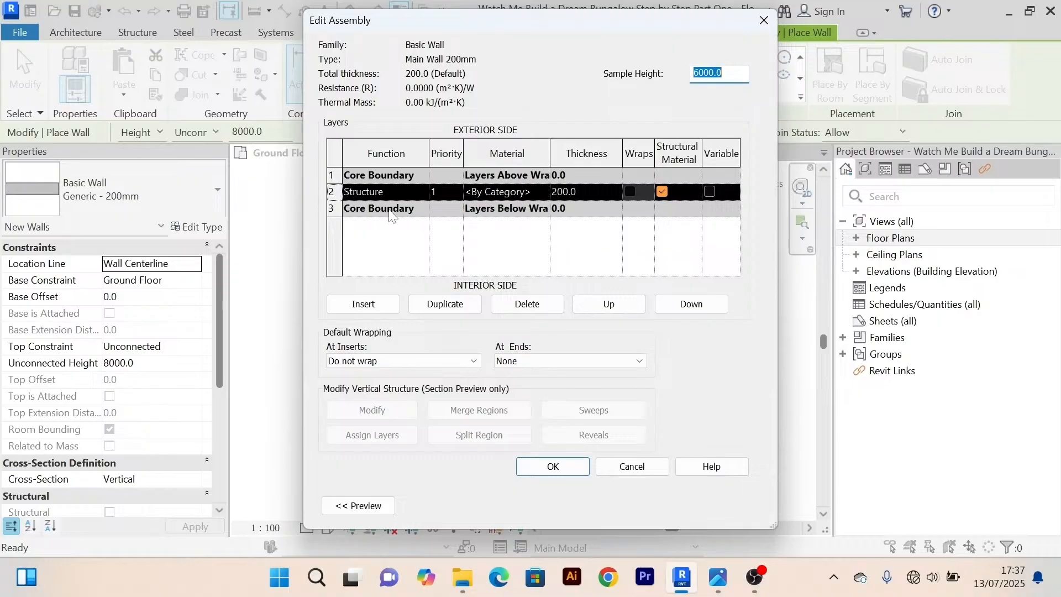
pyautogui.click(339, 193)
pyautogui.click(375, 307)
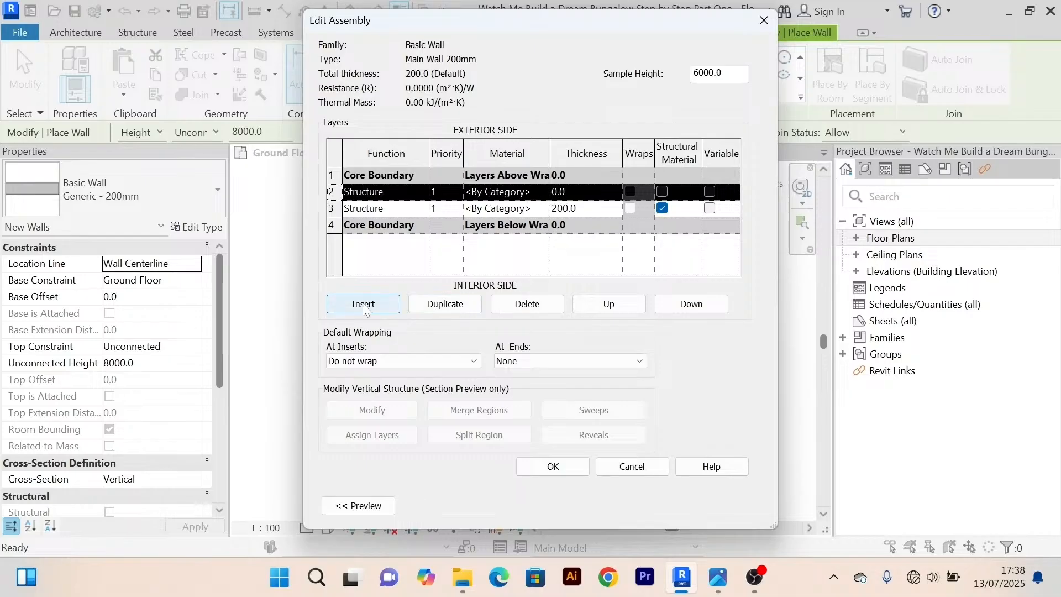
pyautogui.click(364, 306)
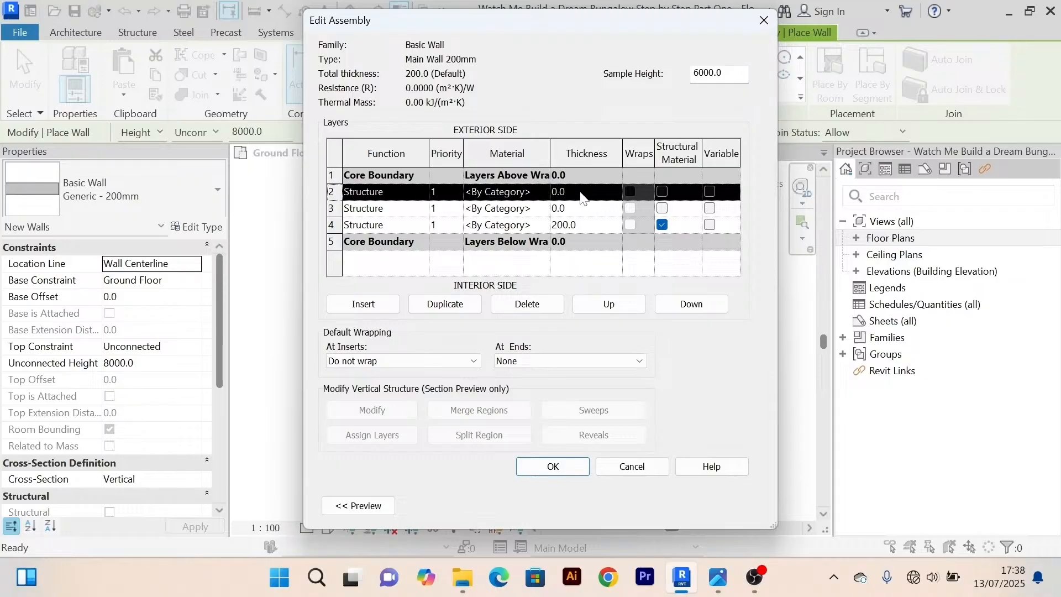
# Set the function of the first new layer to Finish 1 and of the second to Finish 2.
pyautogui.click(422, 196)
pyautogui.click(422, 194)
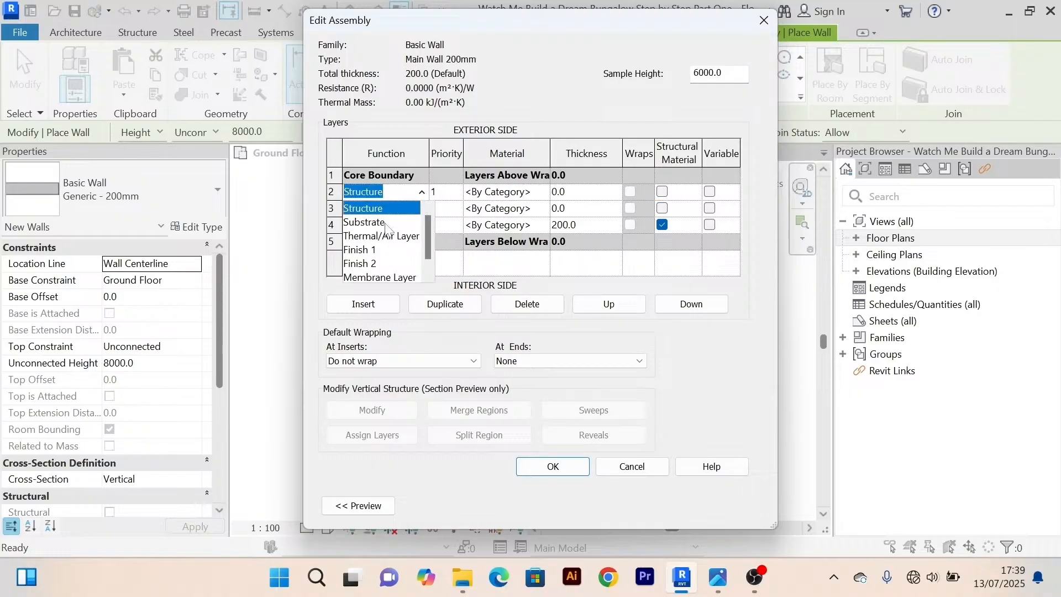
pyautogui.scroll(-1, 389, 232)
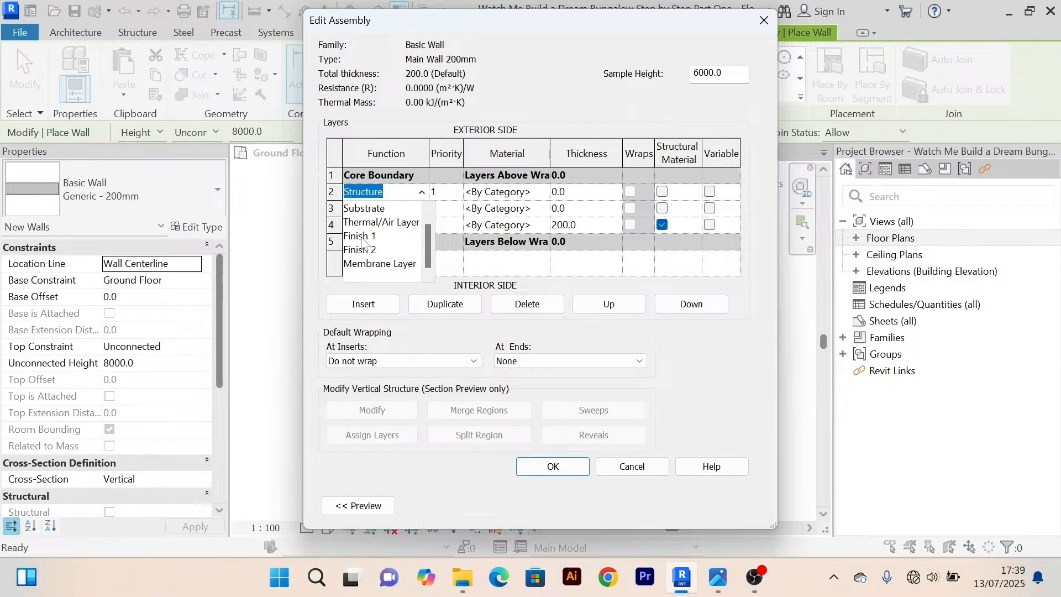
pyautogui.click(362, 238)
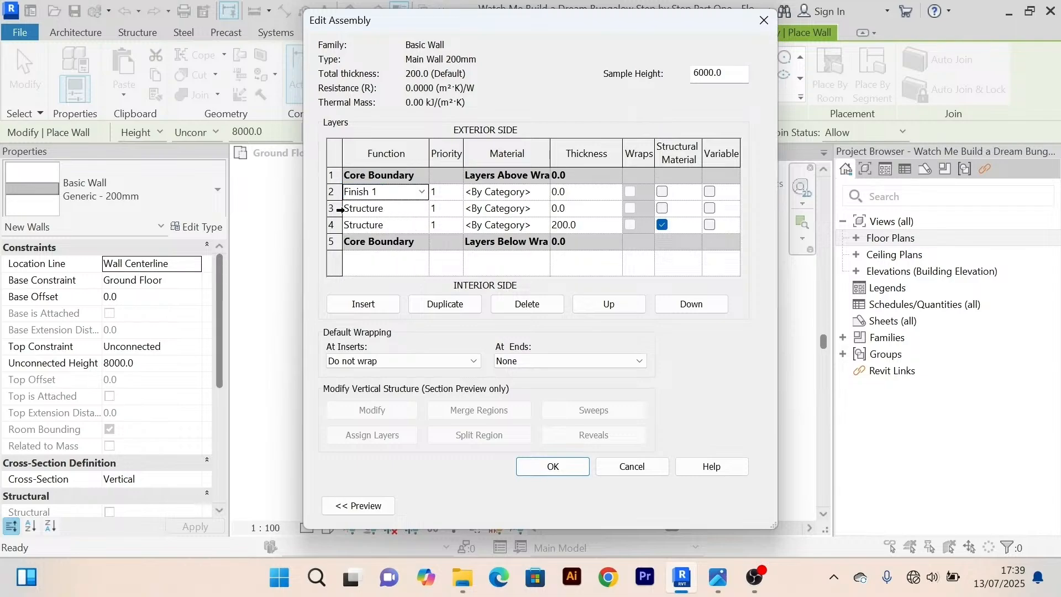
pyautogui.click(337, 209)
pyautogui.click(426, 210)
pyautogui.click(422, 209)
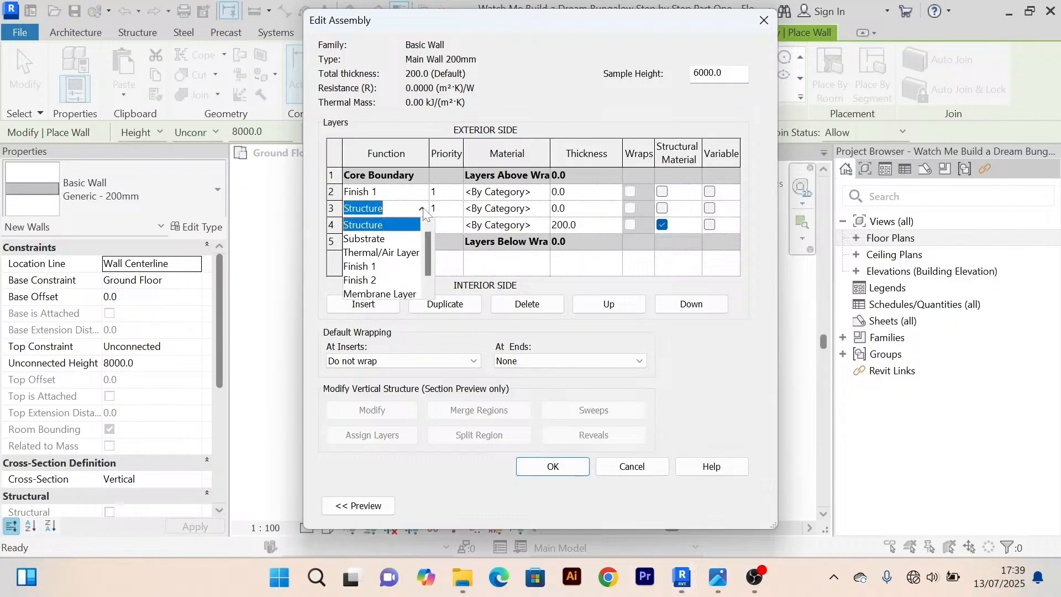
pyautogui.click(373, 278)
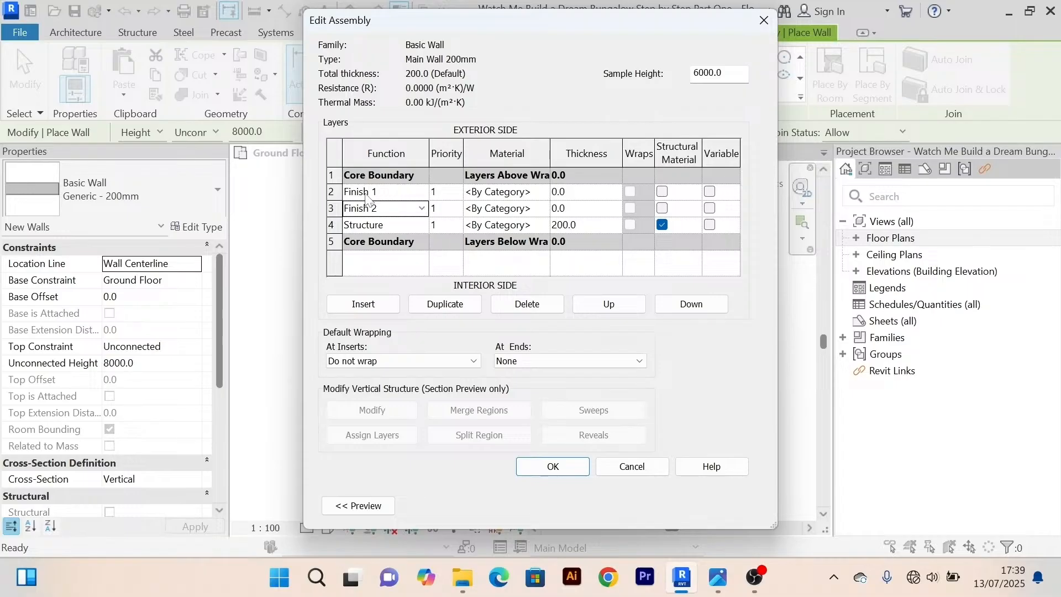
# Move the Finish 2 layer below the Structure layer, onto the wall's interior side.
pyautogui.click(338, 209)
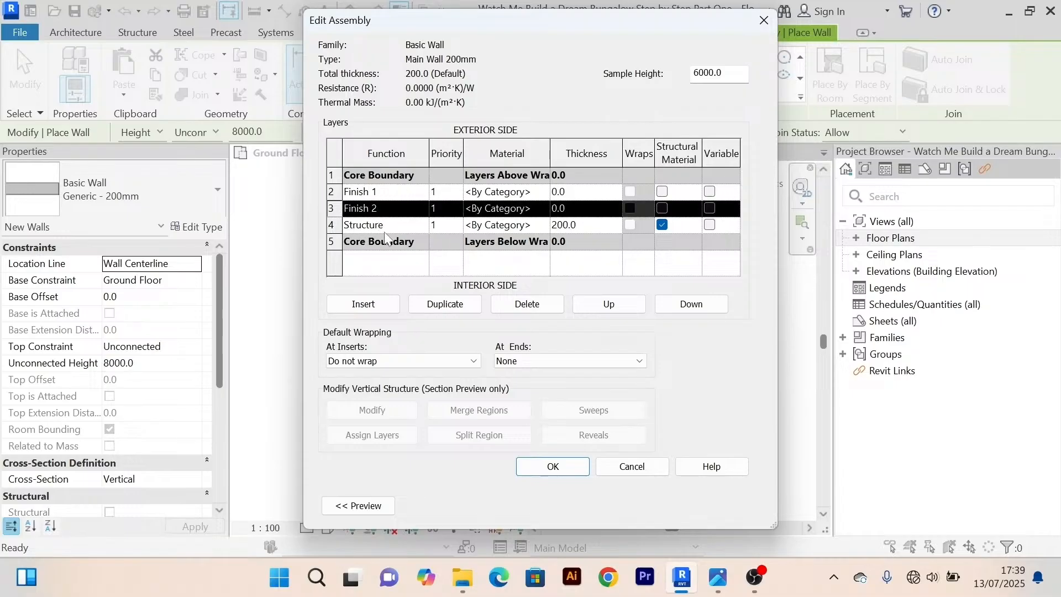
pyautogui.click(697, 310)
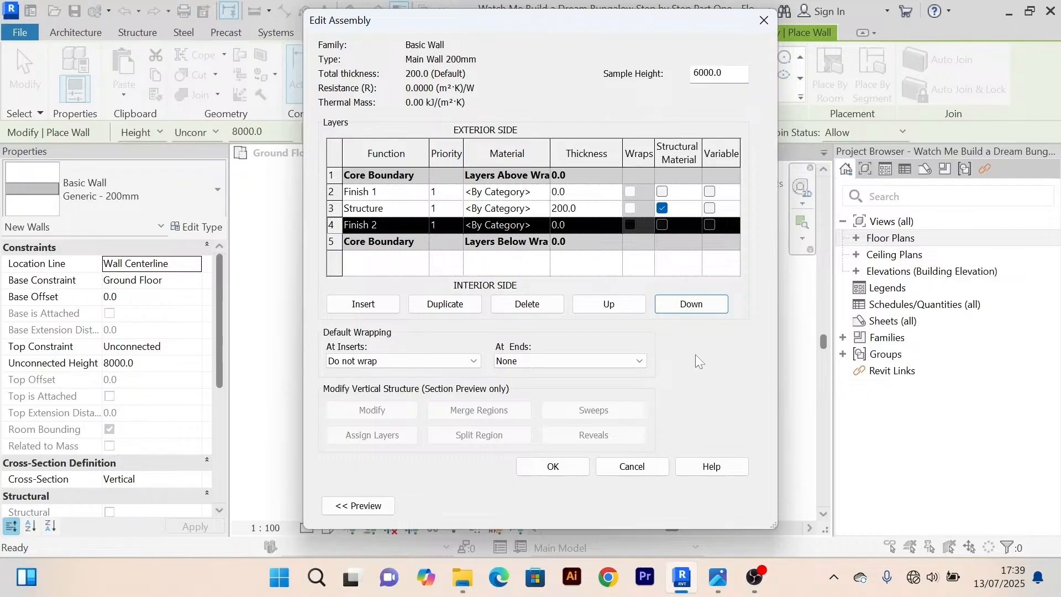
pyautogui.click(344, 209)
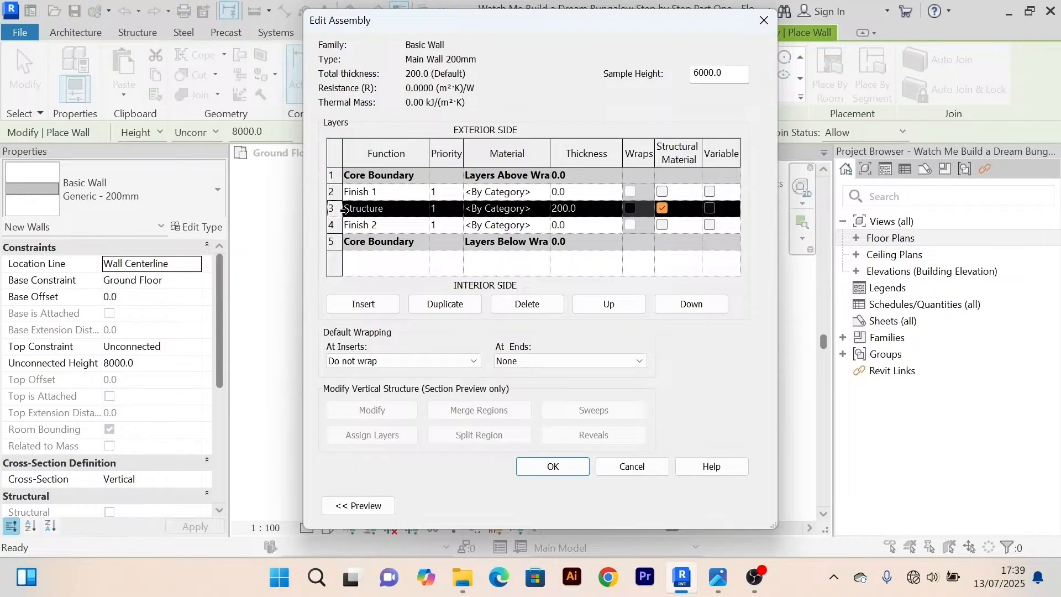
pyautogui.click(340, 191)
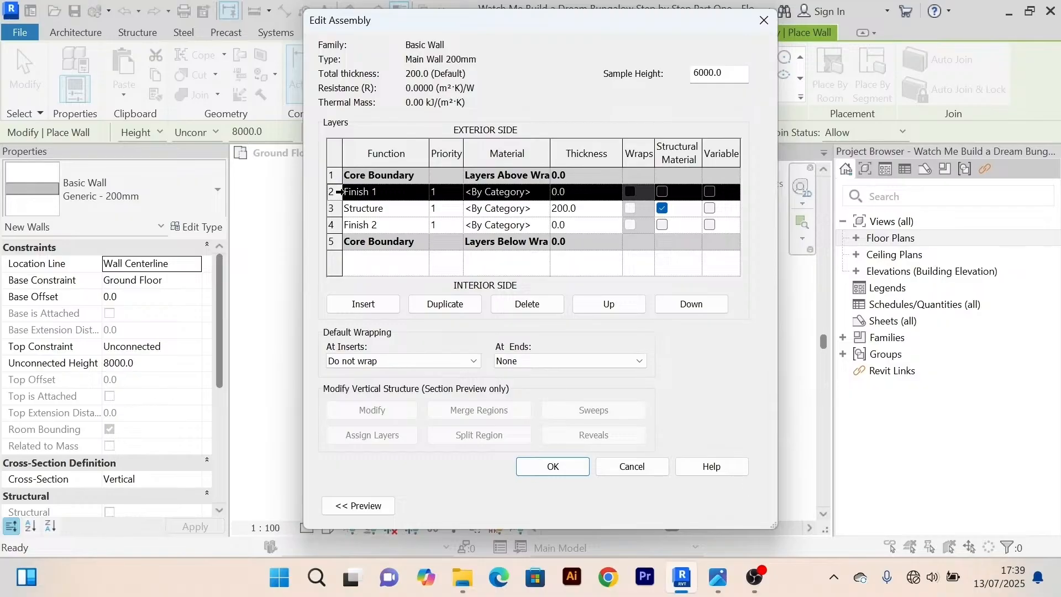
pyautogui.click(340, 225)
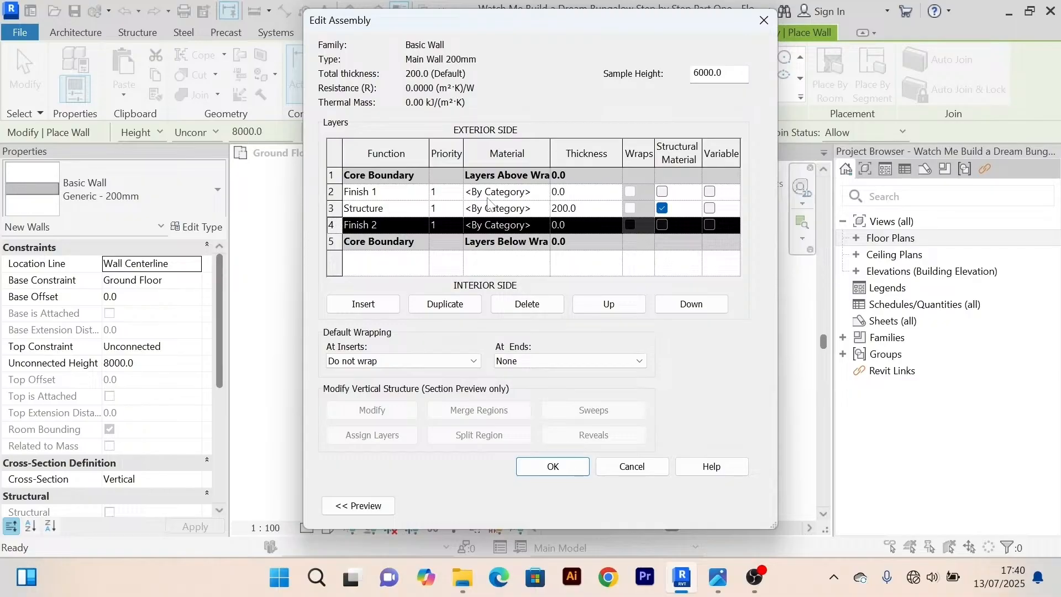
# Set the thickness of the Finish 1 and Finish 2 layers to 10 and of the Structure layer to 180.
pyautogui.click(579, 194)
pyautogui.doubleClick(579, 195)
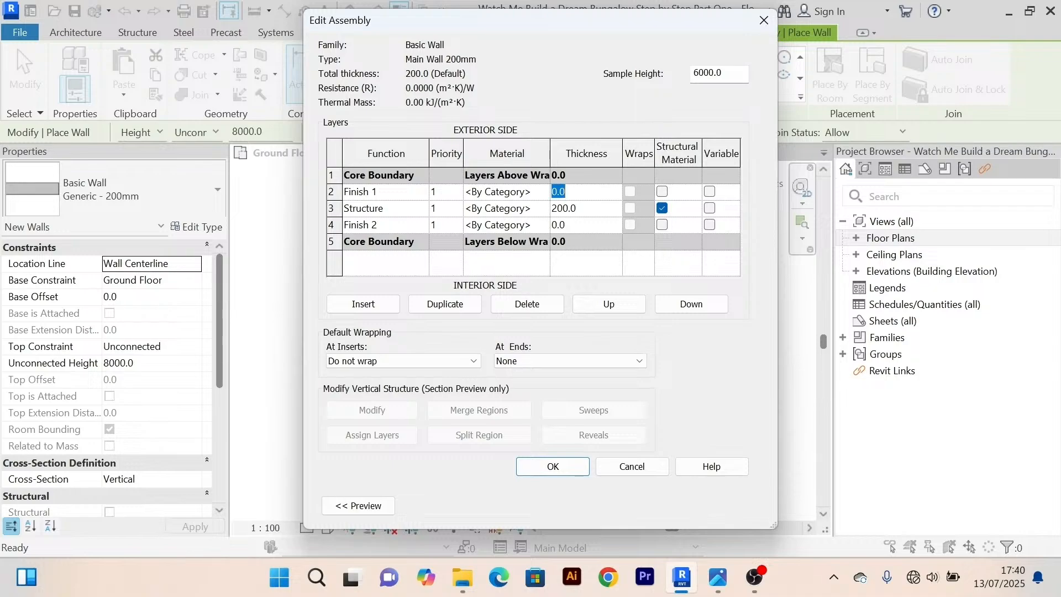
pyautogui.write('10')
pyautogui.doubleClick(558, 224)
pyautogui.write('10')
pyautogui.doubleClick(577, 211)
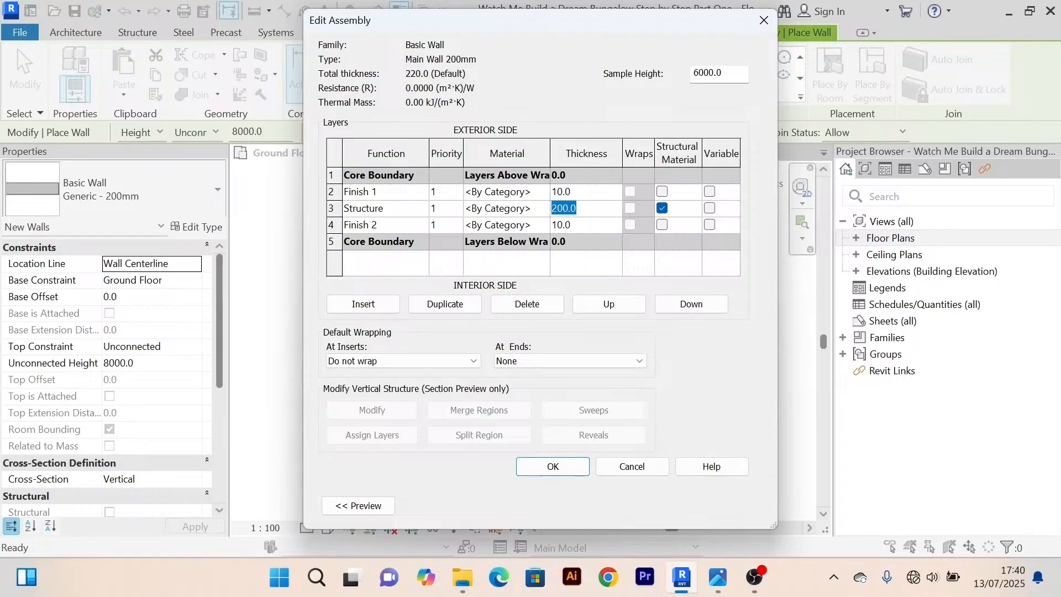
pyautogui.write('180')
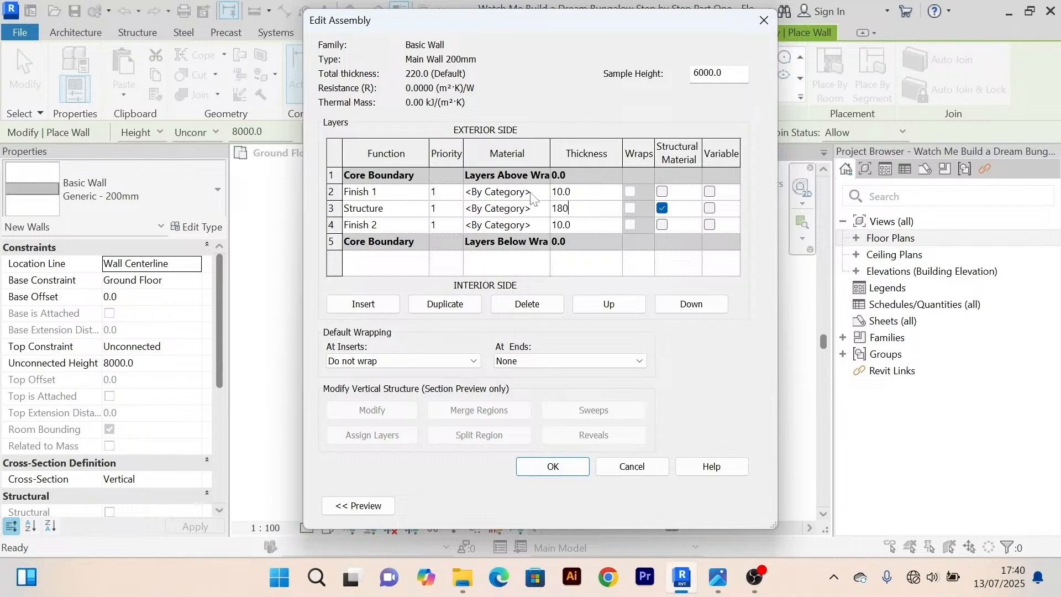
# Create a new material for the Finish 1 layer and rename it "White Color", with its graphics settings shown.
pyautogui.click(546, 195)
pyautogui.click(544, 192)
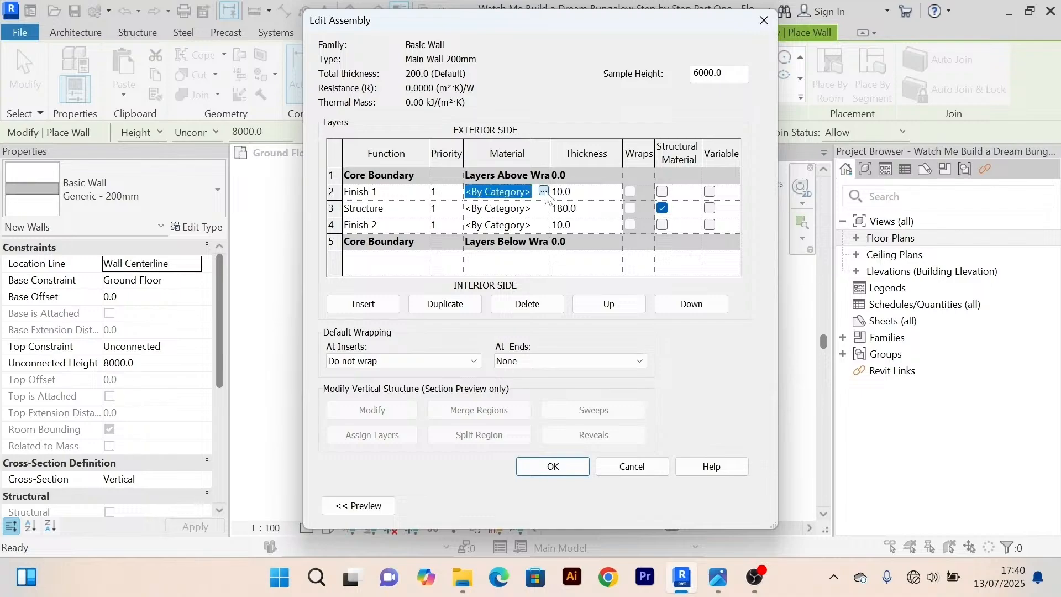
pyautogui.click(545, 192)
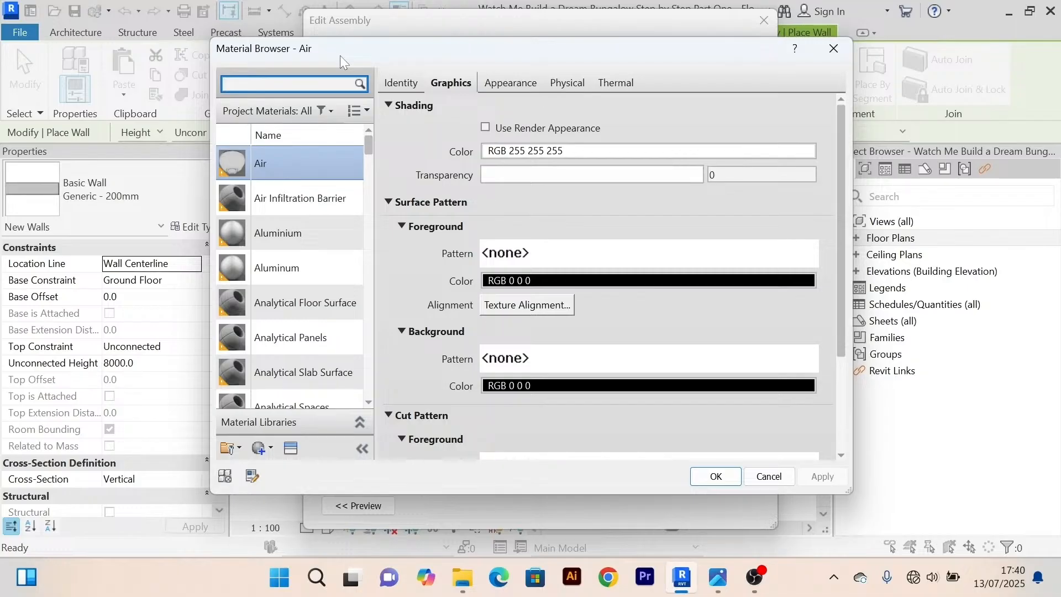
pyautogui.scroll(-1, 244, 352)
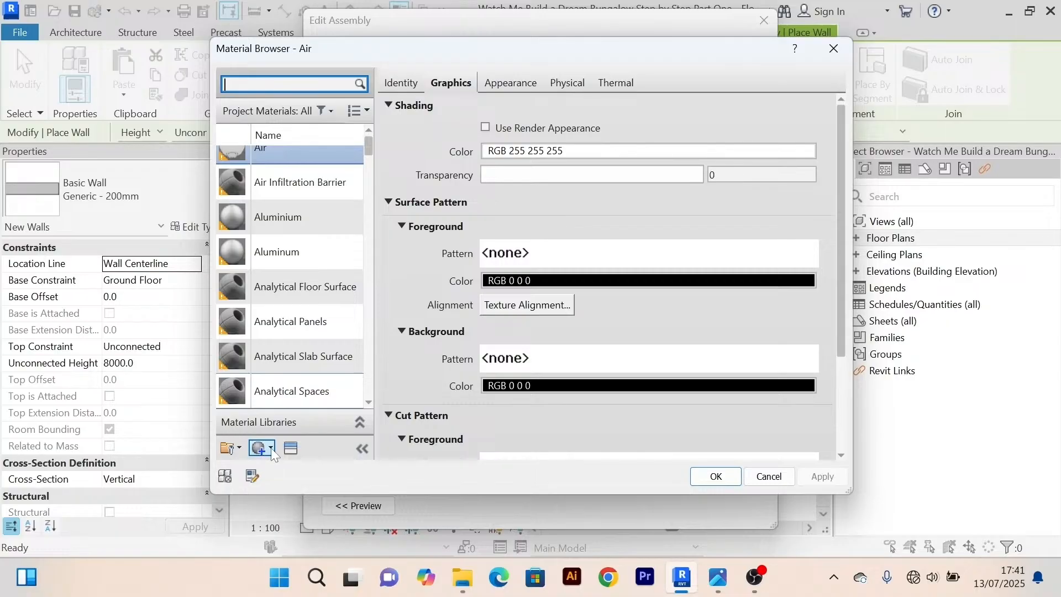
pyautogui.click(270, 448)
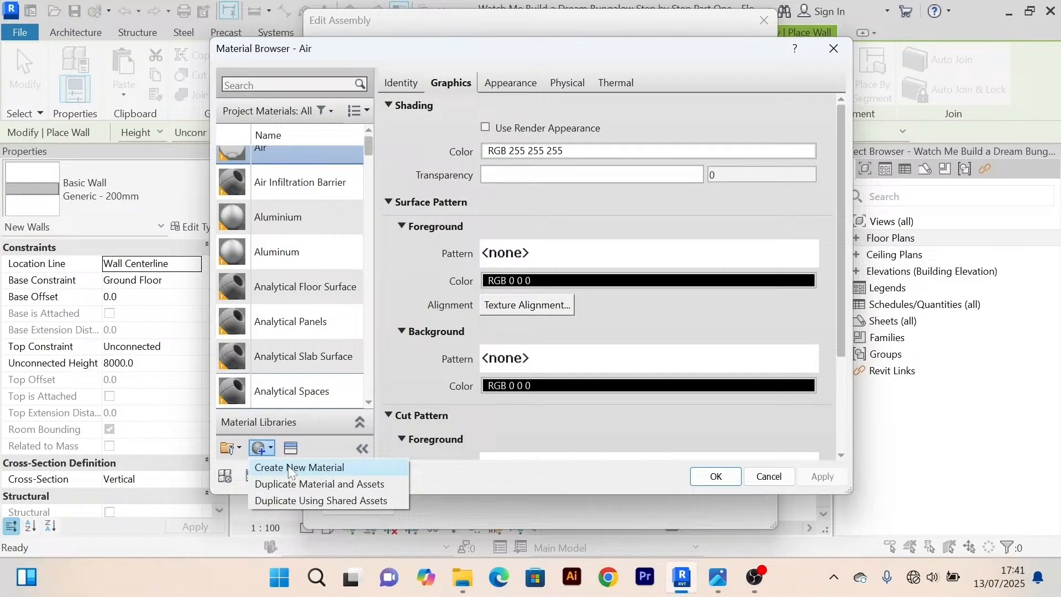
pyautogui.click(333, 468)
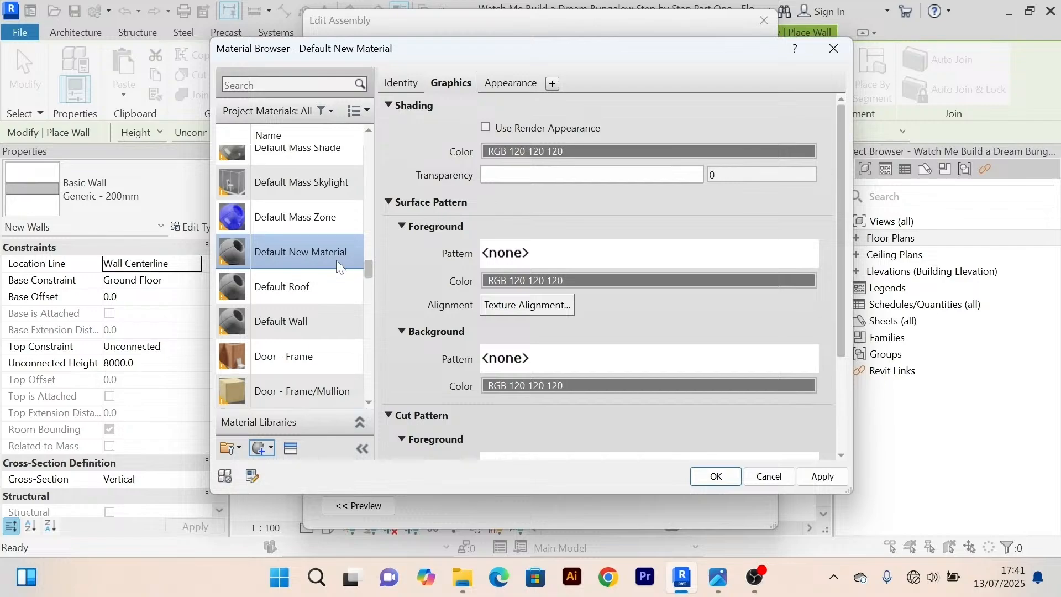
pyautogui.rightClick(295, 250)
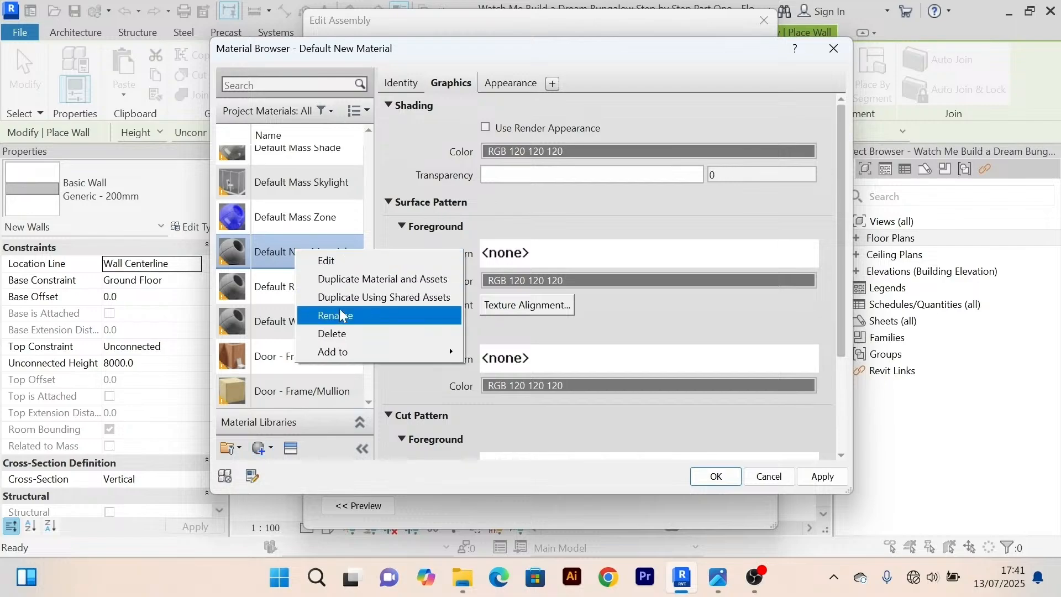
pyautogui.click(332, 316)
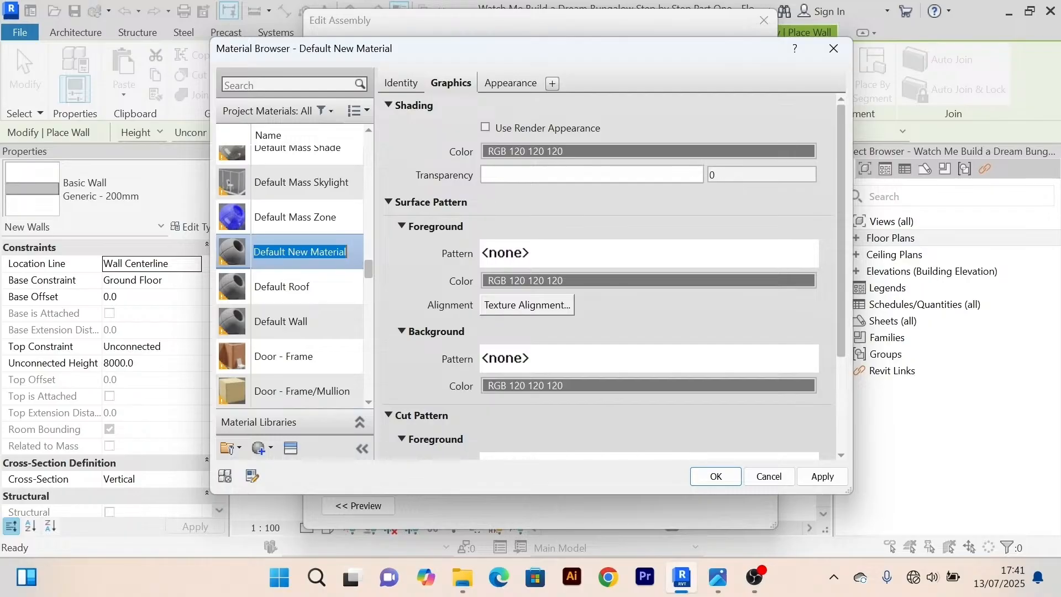
pyautogui.write('Wh')
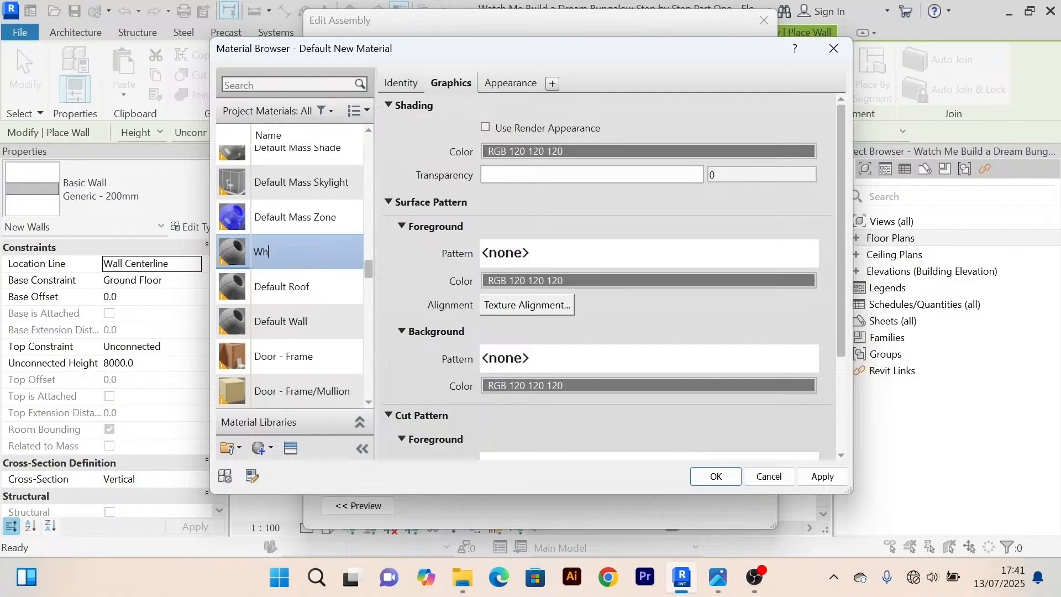
pyautogui.write('ite Color')
pyautogui.click(450, 89)
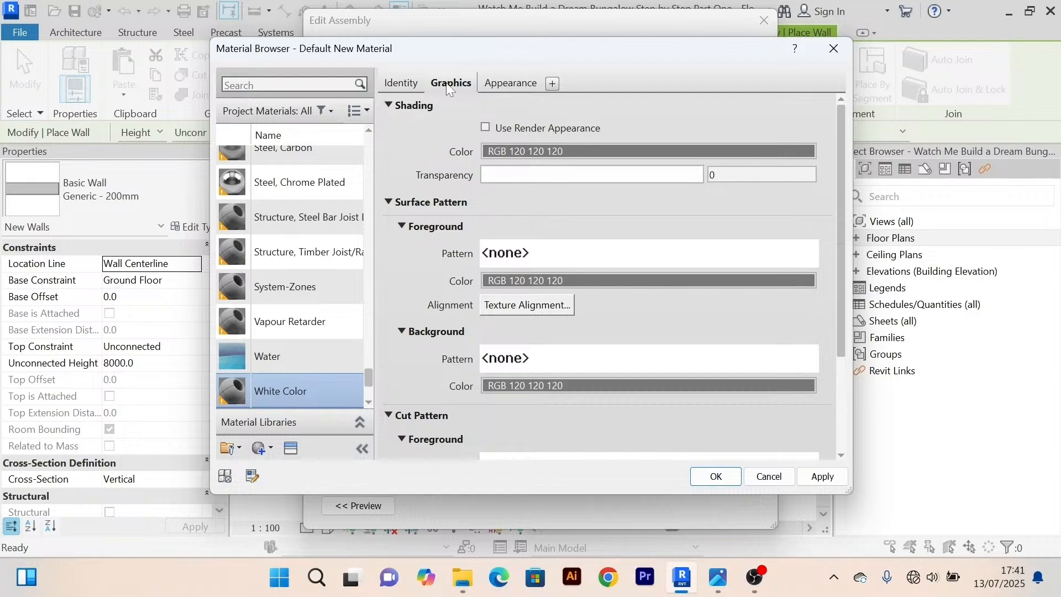
# Set the shading color of the White Color material to white, RGB 255 255 255.
pyautogui.click(654, 154)
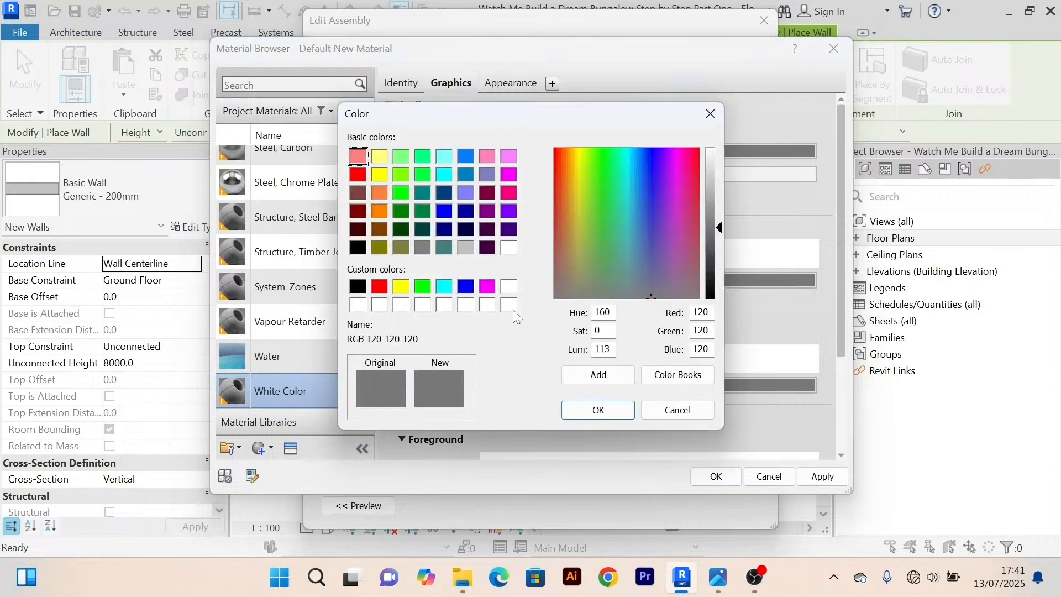
pyautogui.click(509, 305)
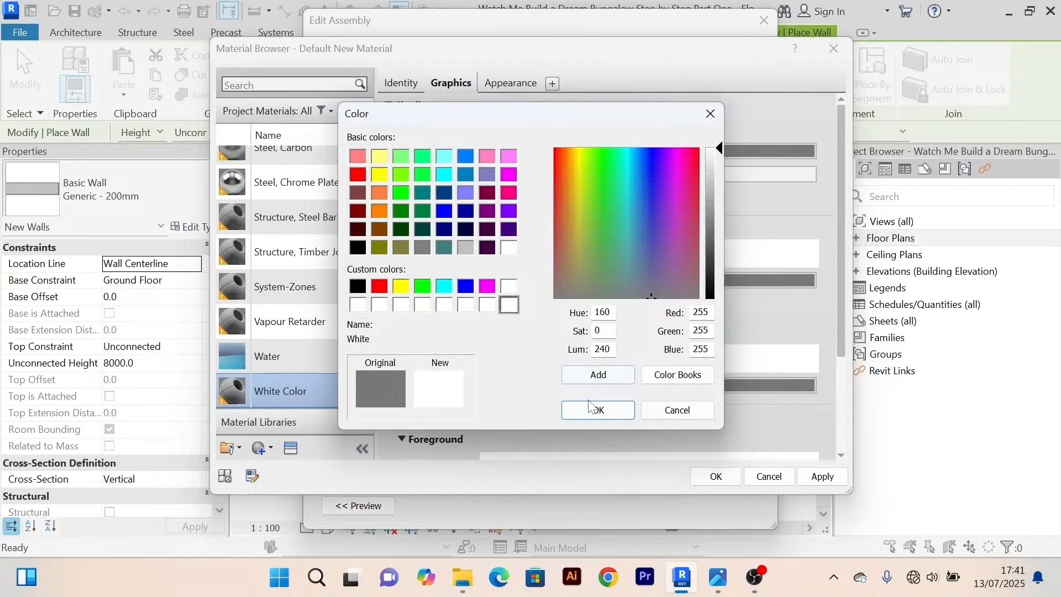
pyautogui.click(594, 410)
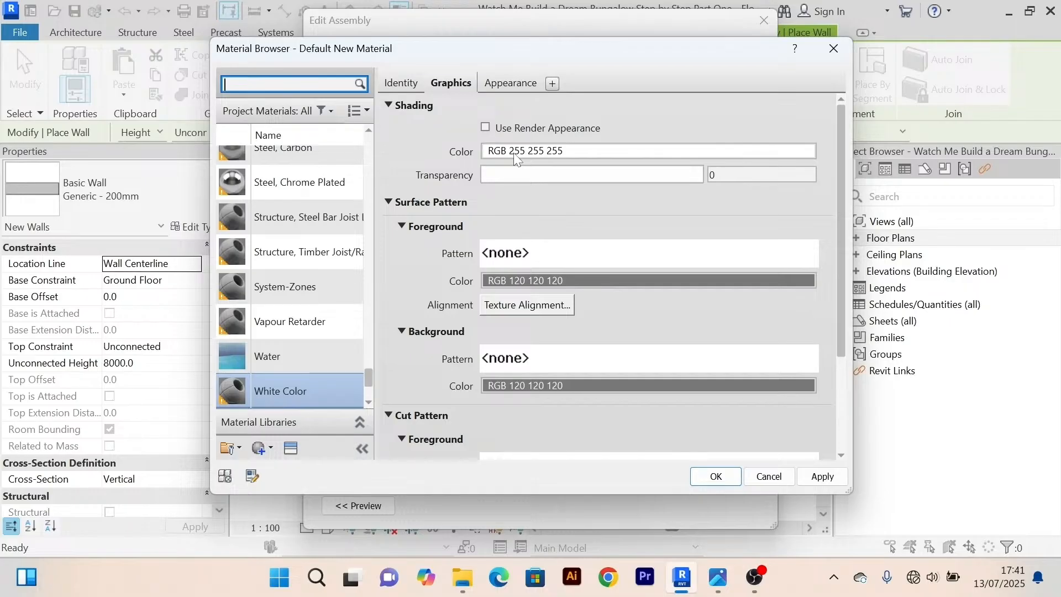
# Search the replacement appearance assets for "paint" and browse the Wall Paint category of the Appearance Library.
pyautogui.click(510, 84)
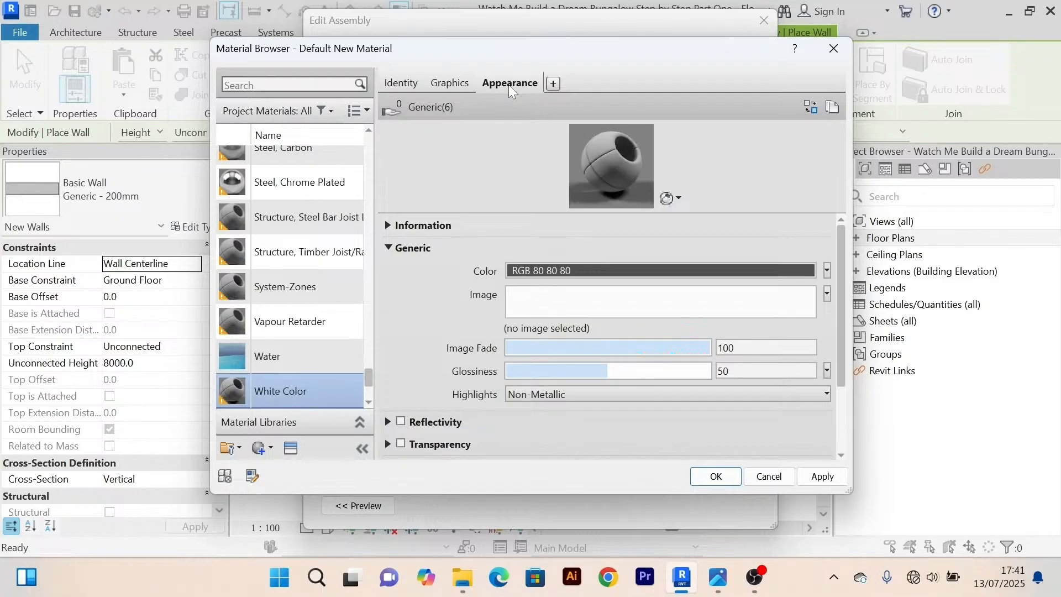
pyautogui.click(810, 107)
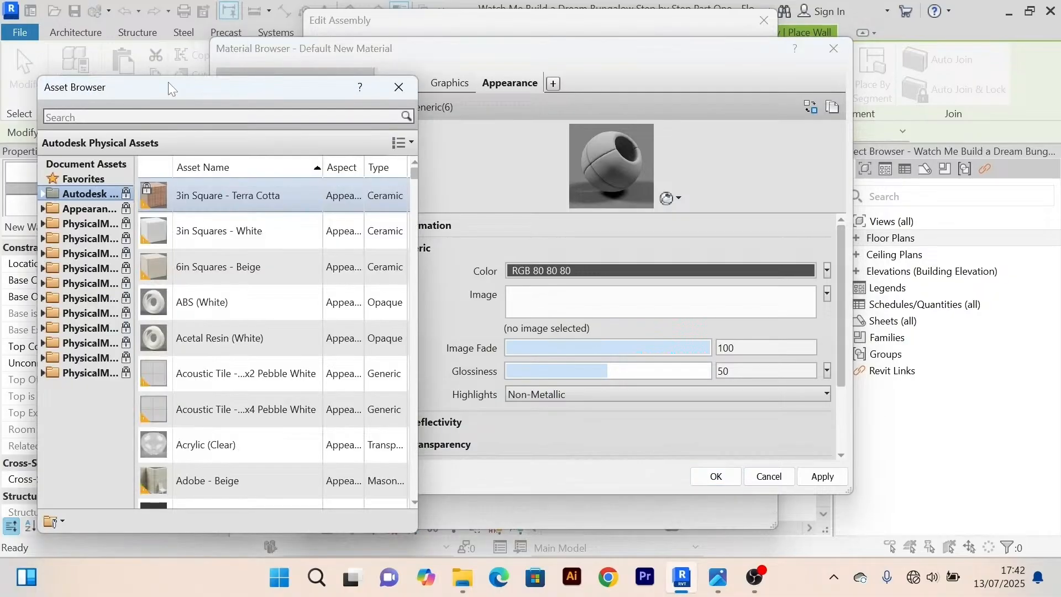
pyautogui.moveTo(169, 82); pyautogui.dragTo(172, 56)
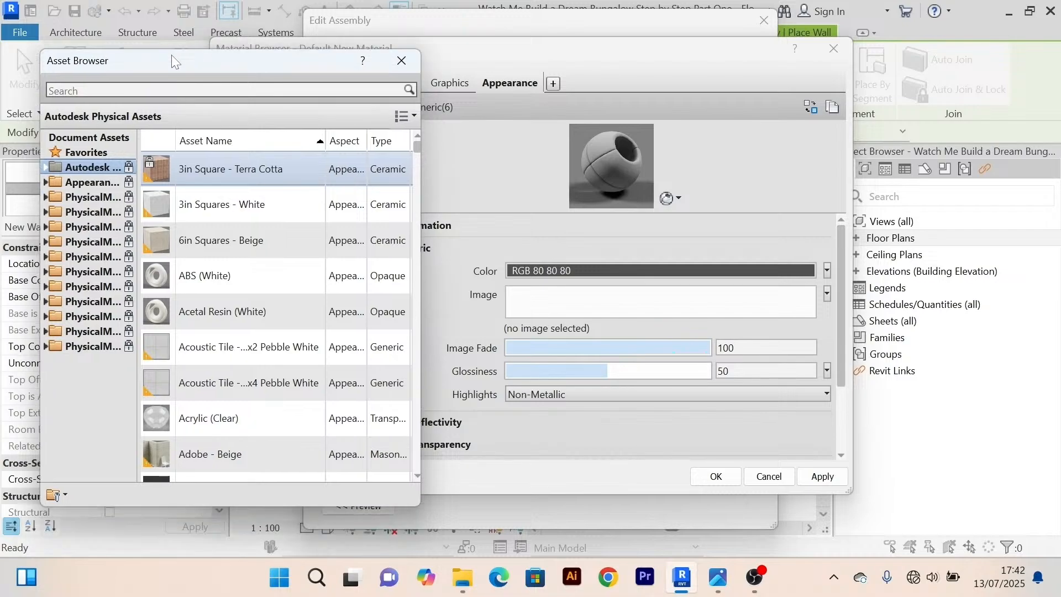
pyautogui.click(83, 90)
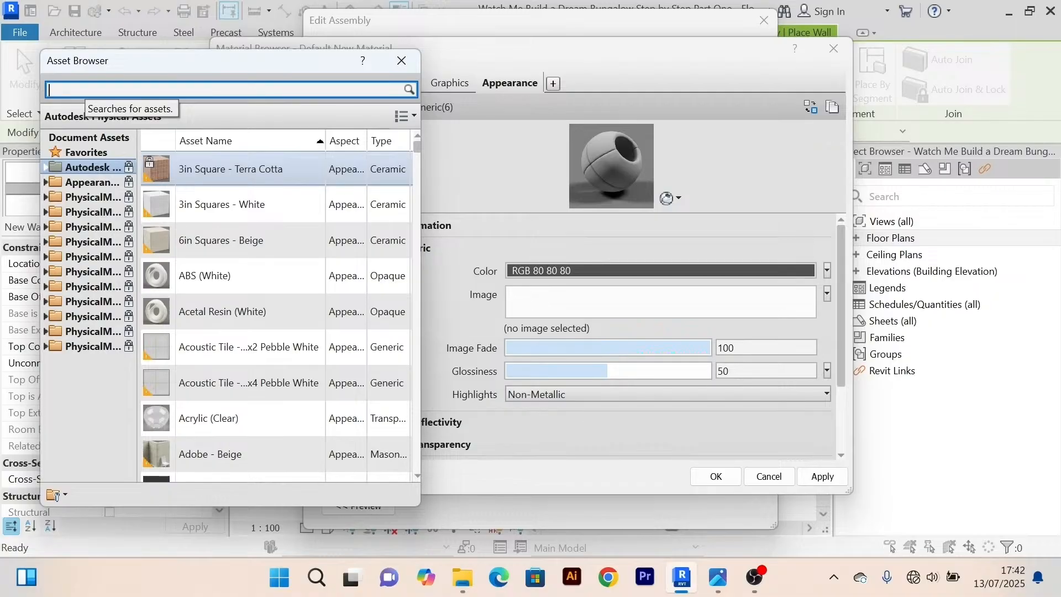
pyautogui.write('pain')
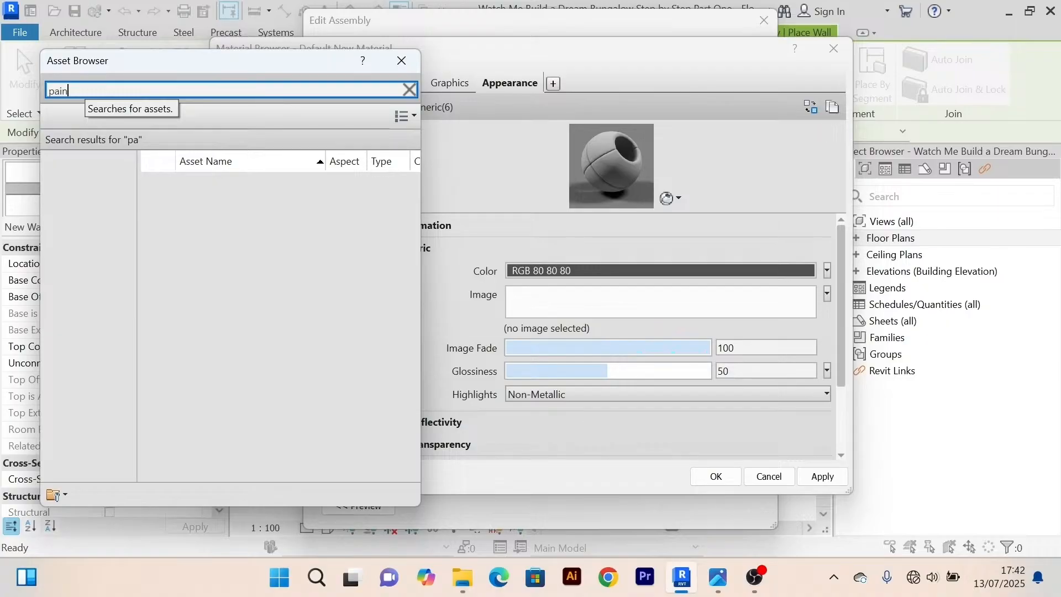
pyautogui.write('t')
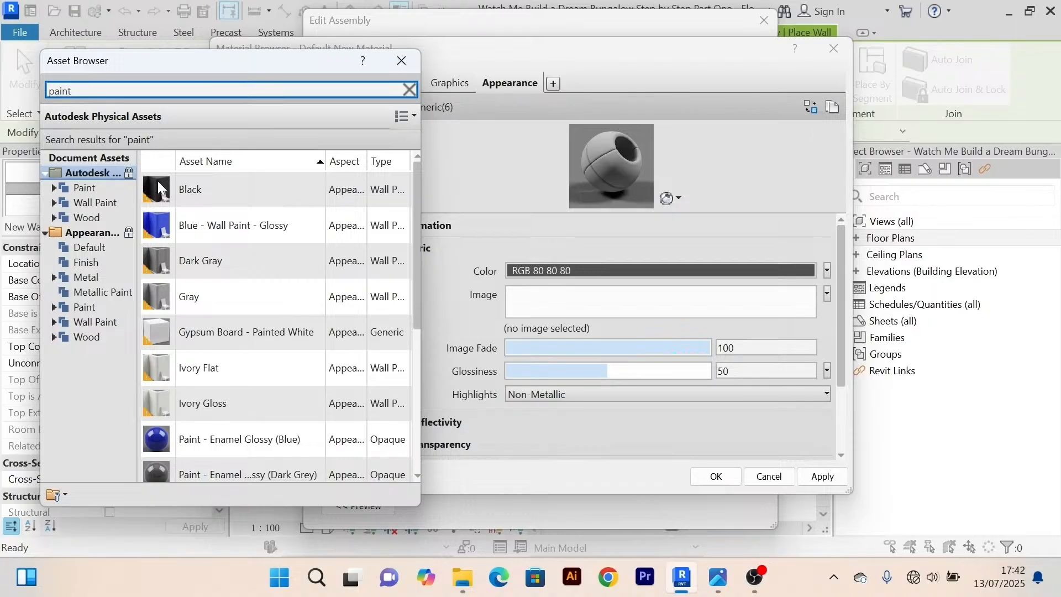
pyautogui.scroll(-5, 261, 357)
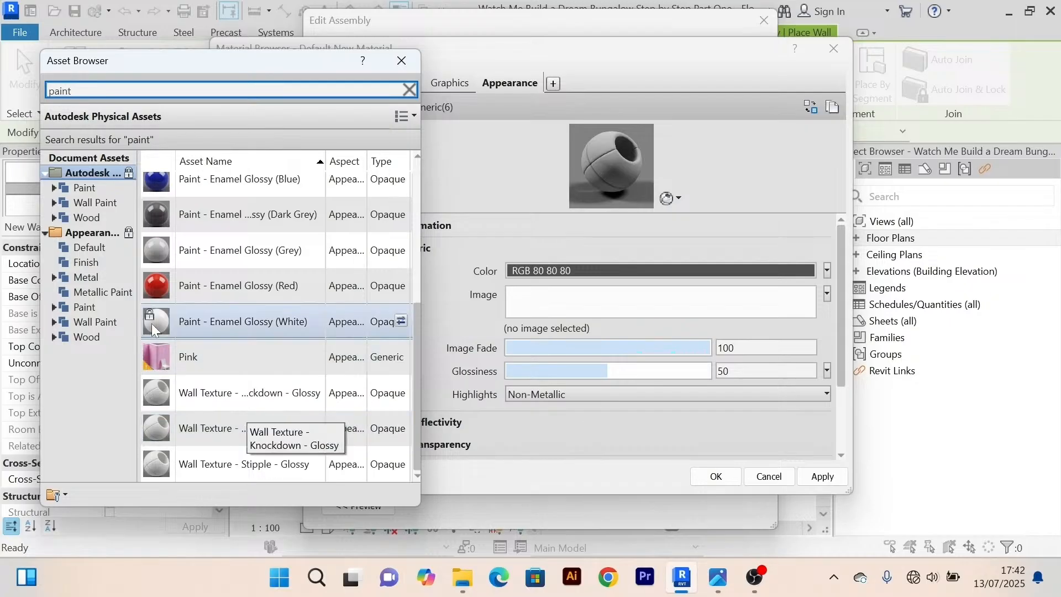
pyautogui.click(61, 327)
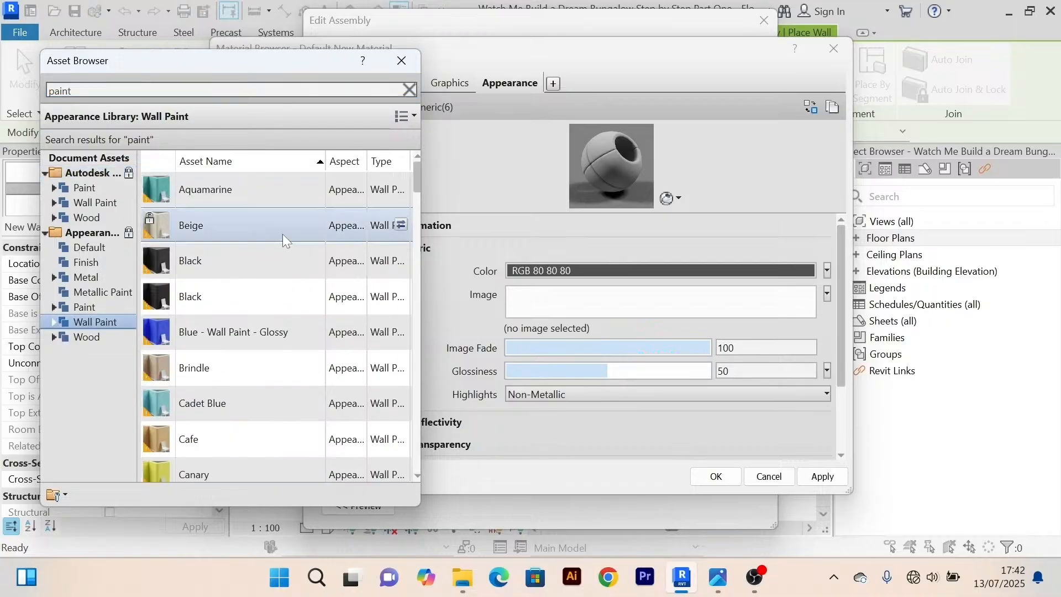
pyautogui.scroll(-4, 324, 290)
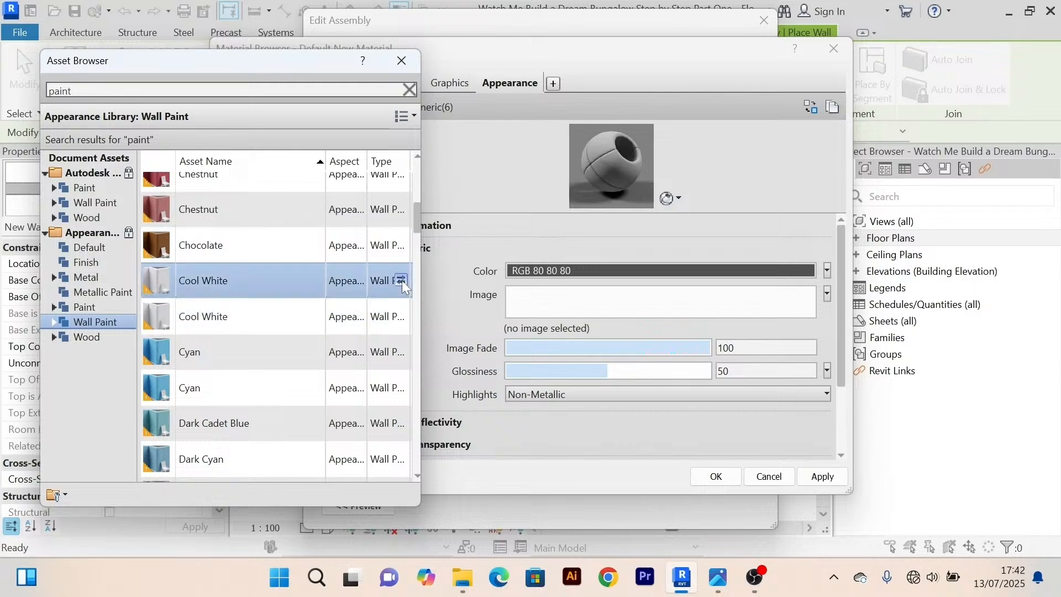
# Try both Cool White wall paint assets as the appearance of the White Color material.
pyautogui.click(401, 281)
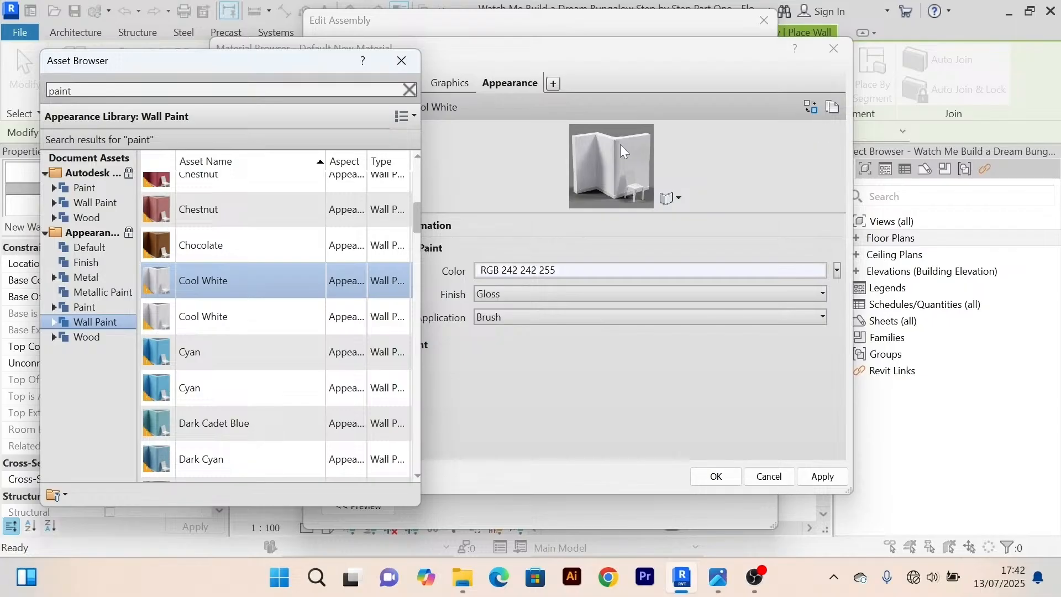
pyautogui.moveTo(409, 325)
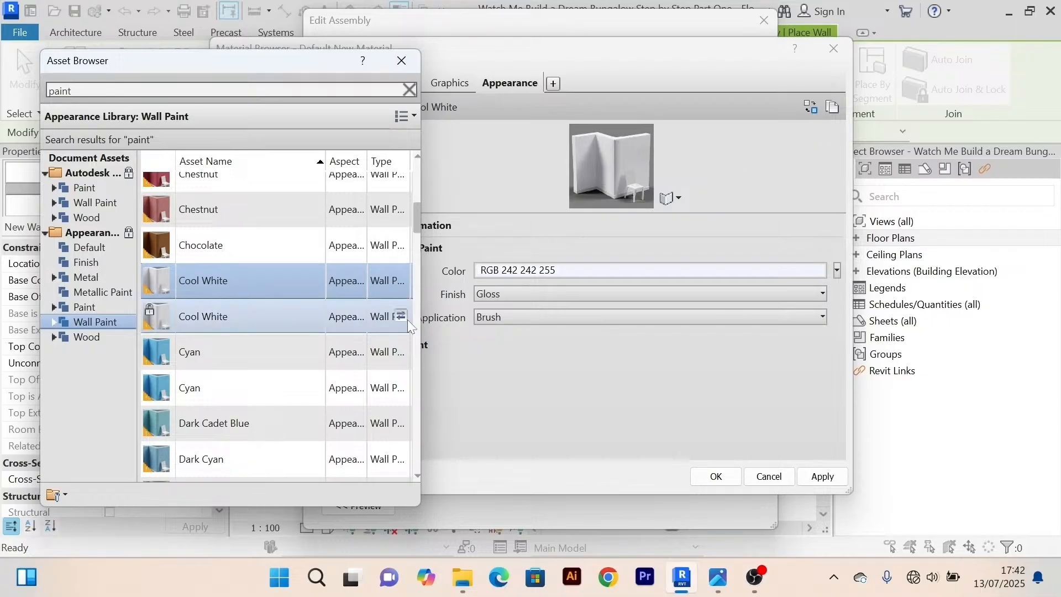
pyautogui.click(405, 316)
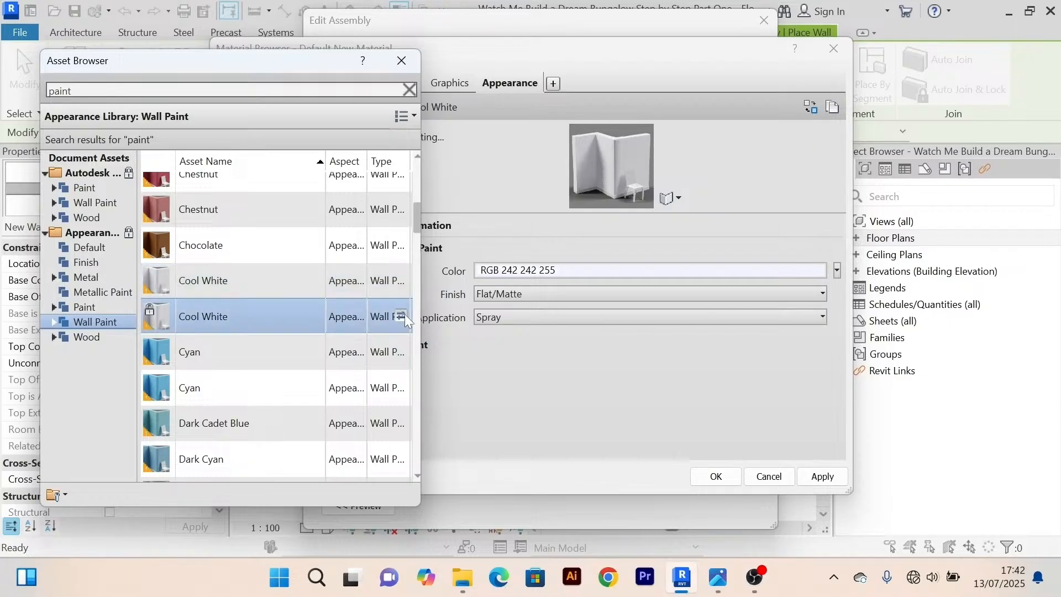
pyautogui.click(401, 282)
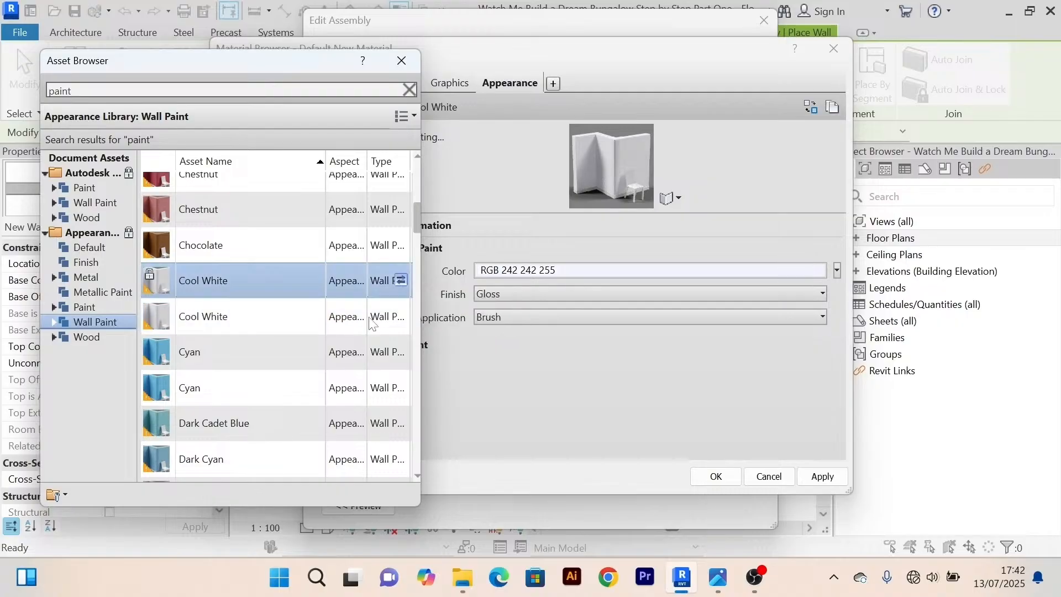
# Replace the appearance with the White wall paint asset in Flat/Matte finish and assign the White Color material to the Finish 1 layer.
pyautogui.scroll(-8, 300, 408)
pyautogui.scroll(-8, 300, 403)
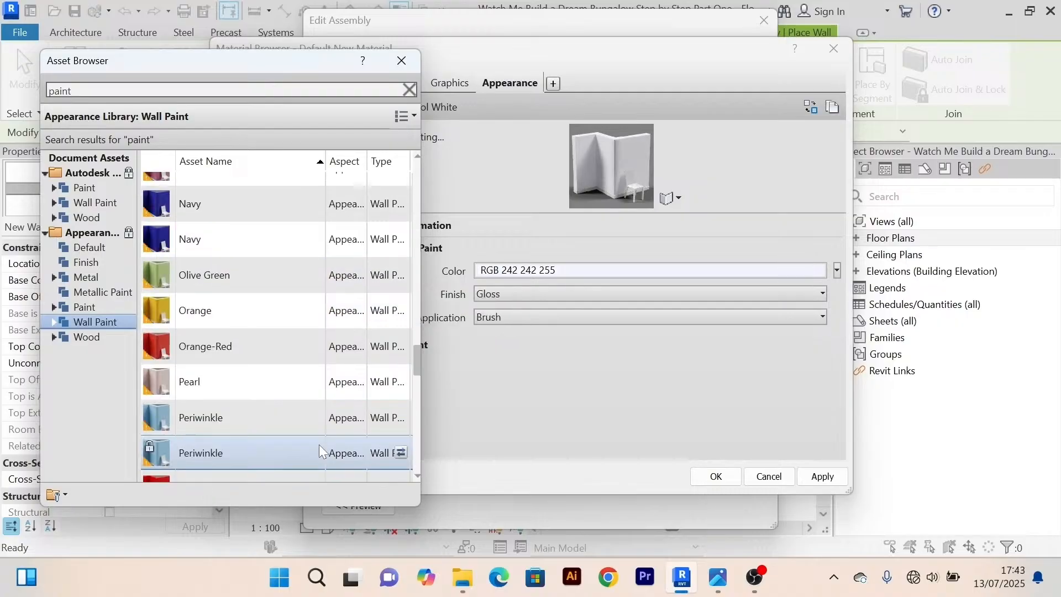
pyautogui.scroll(-12, 319, 444)
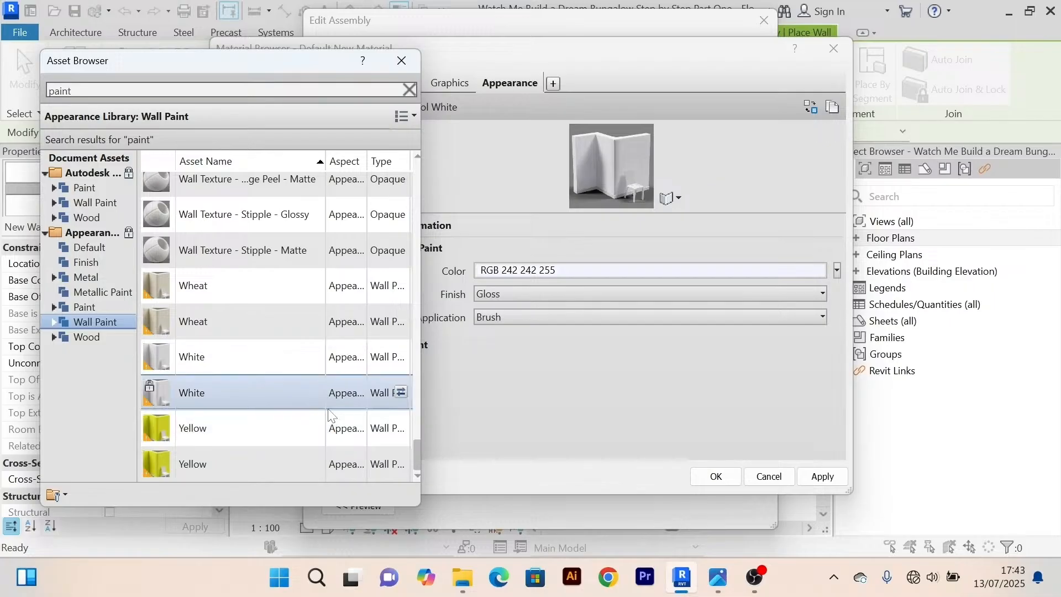
pyautogui.click(401, 392)
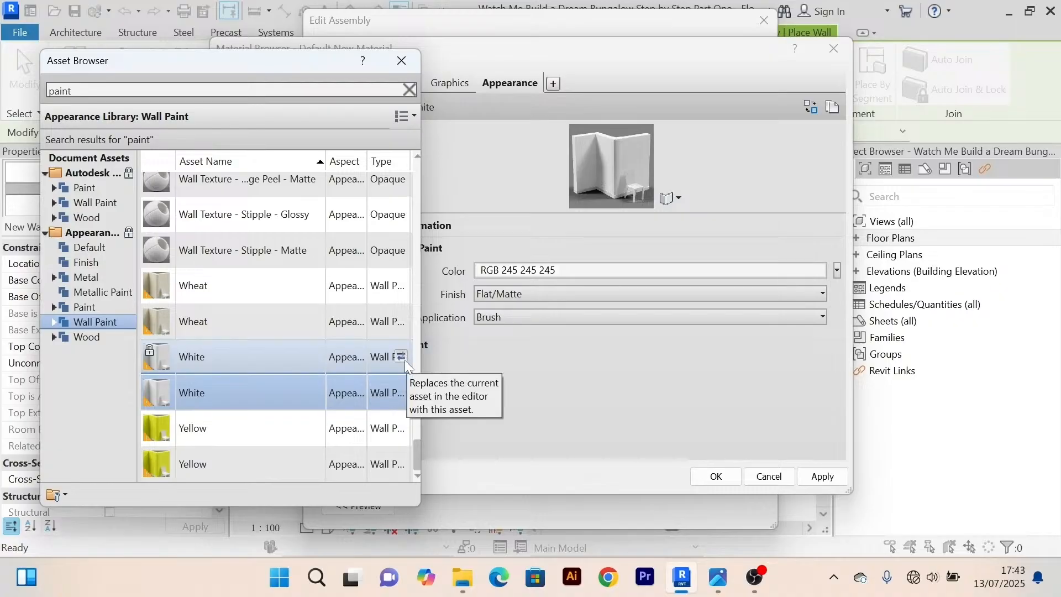
pyautogui.scroll(1, 390, 351)
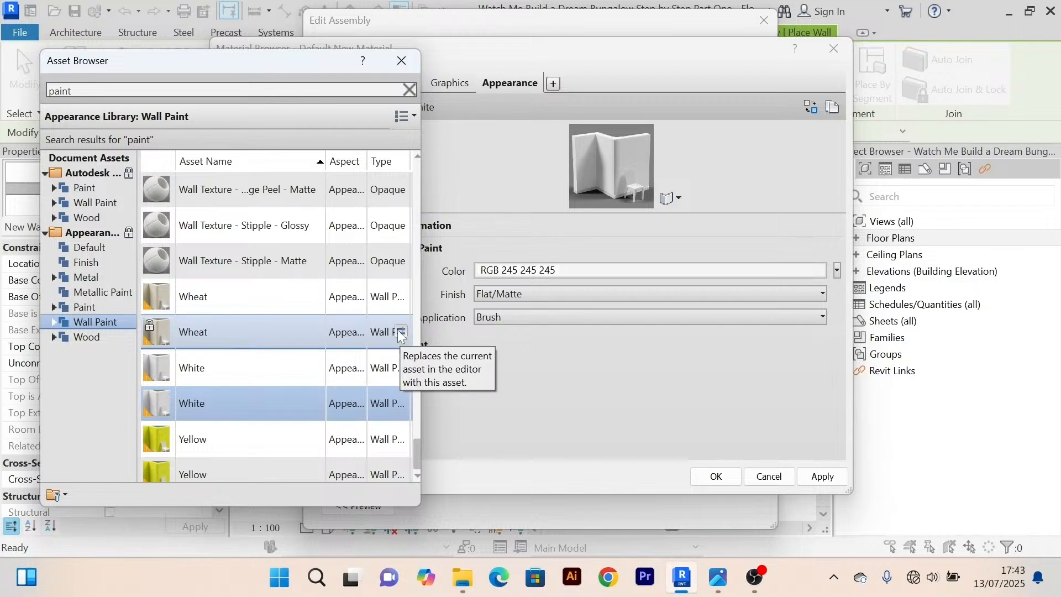
pyautogui.click(401, 60)
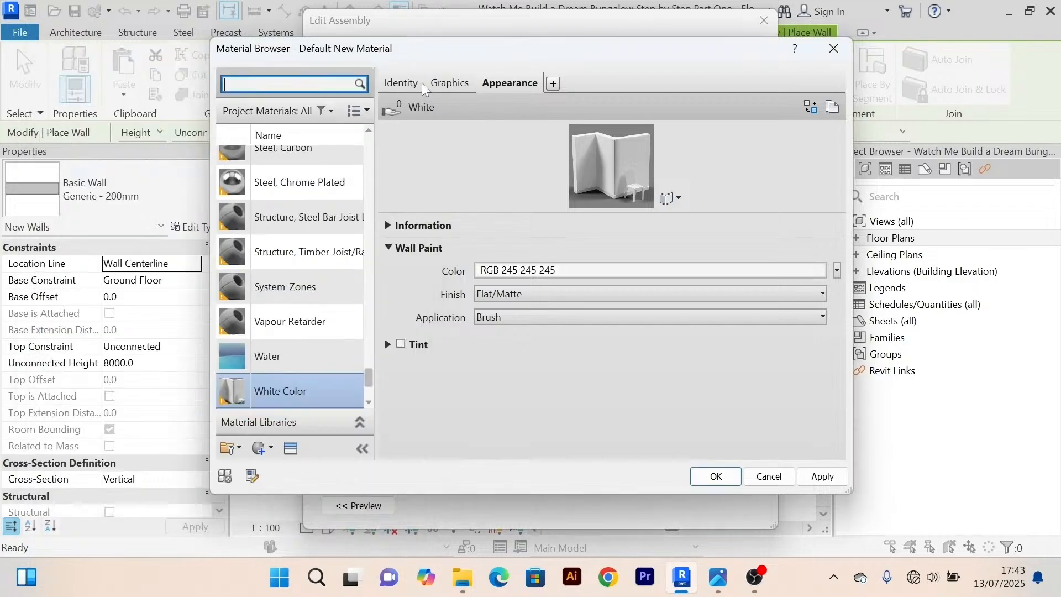
pyautogui.click(823, 479)
pyautogui.click(714, 477)
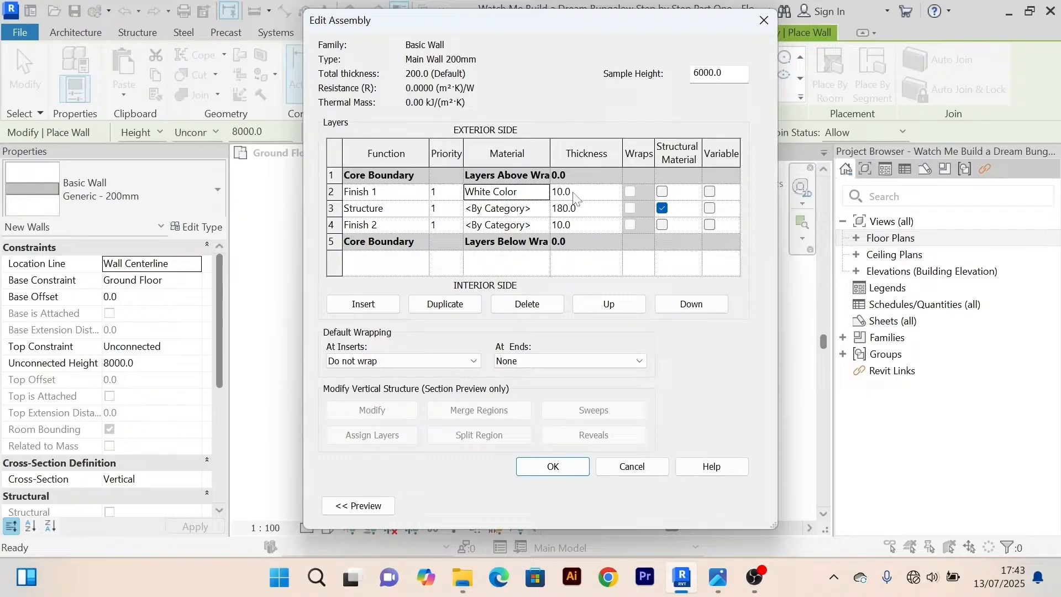
# Create a new material for the Structure layer and rename it "Main wall".
pyautogui.click(543, 212)
pyautogui.click(540, 209)
pyautogui.scroll(-1, 344, 338)
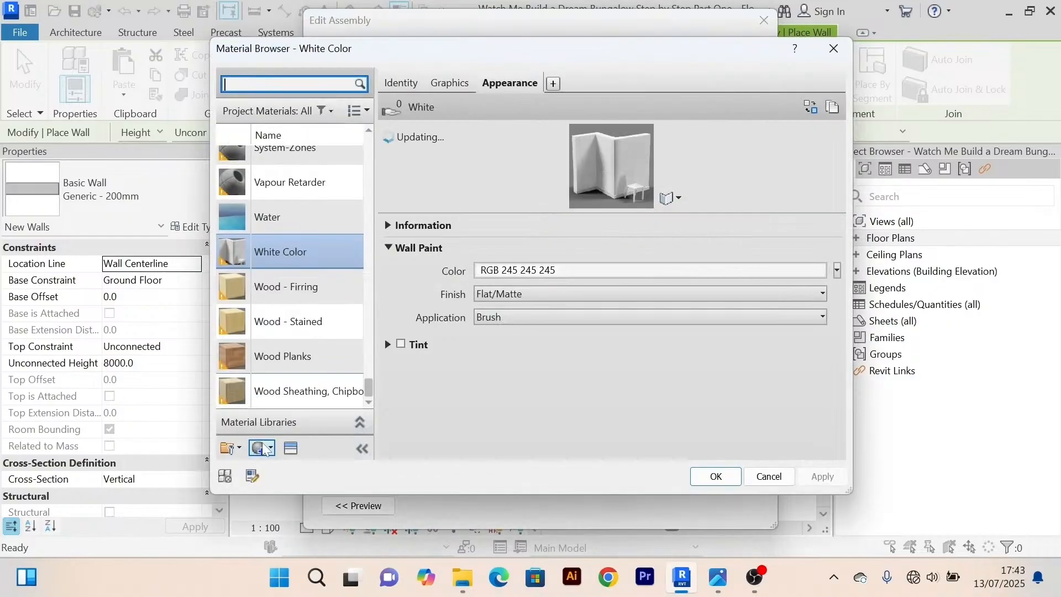
pyautogui.click(269, 448)
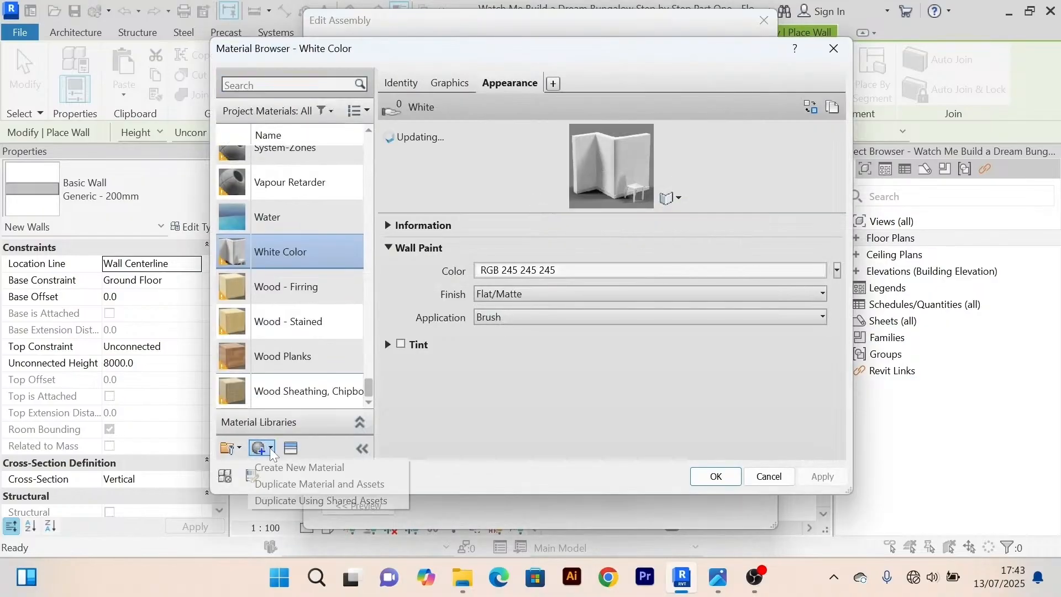
pyautogui.click(300, 466)
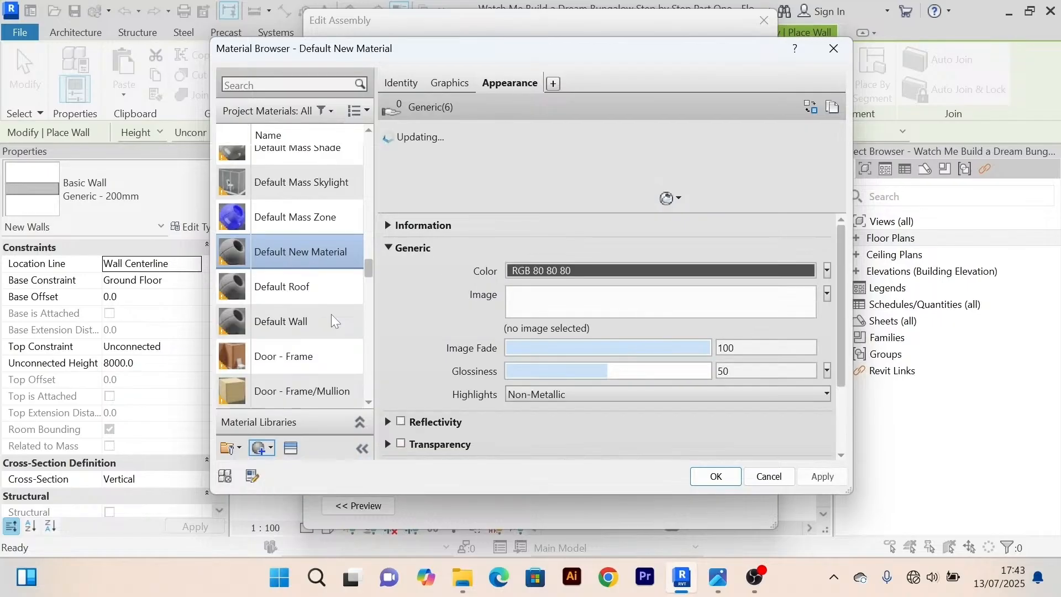
pyautogui.rightClick(303, 251)
pyautogui.click(332, 317)
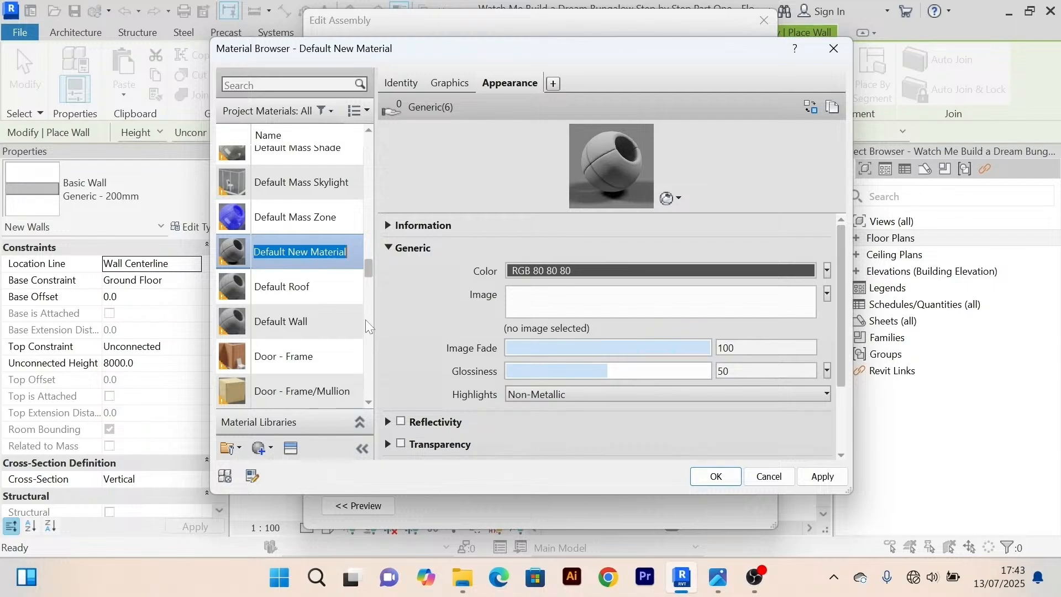
pyautogui.write('Main')
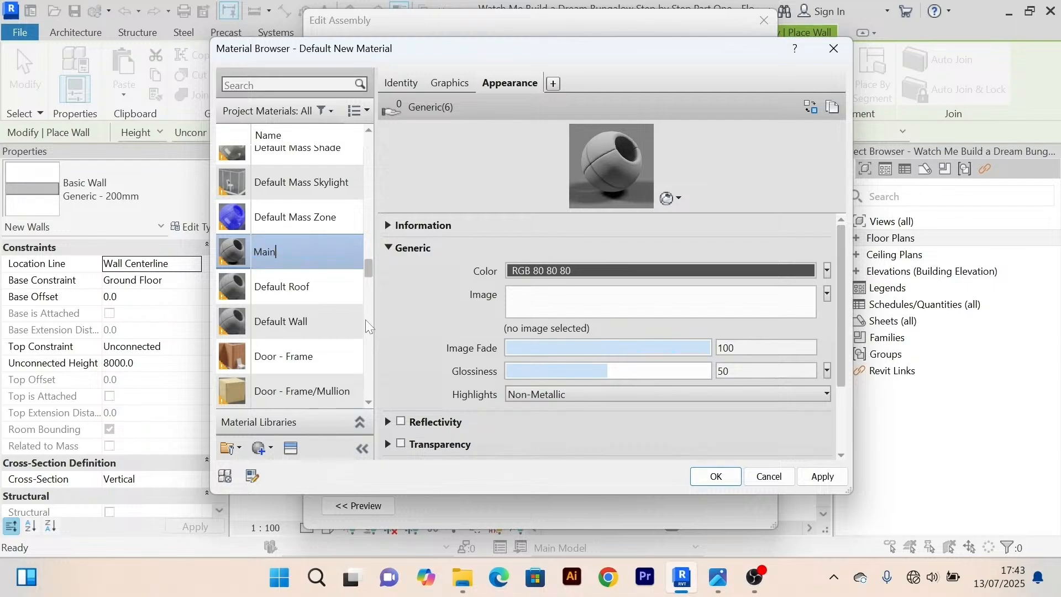
pyautogui.write(' wall')
pyautogui.click(449, 82)
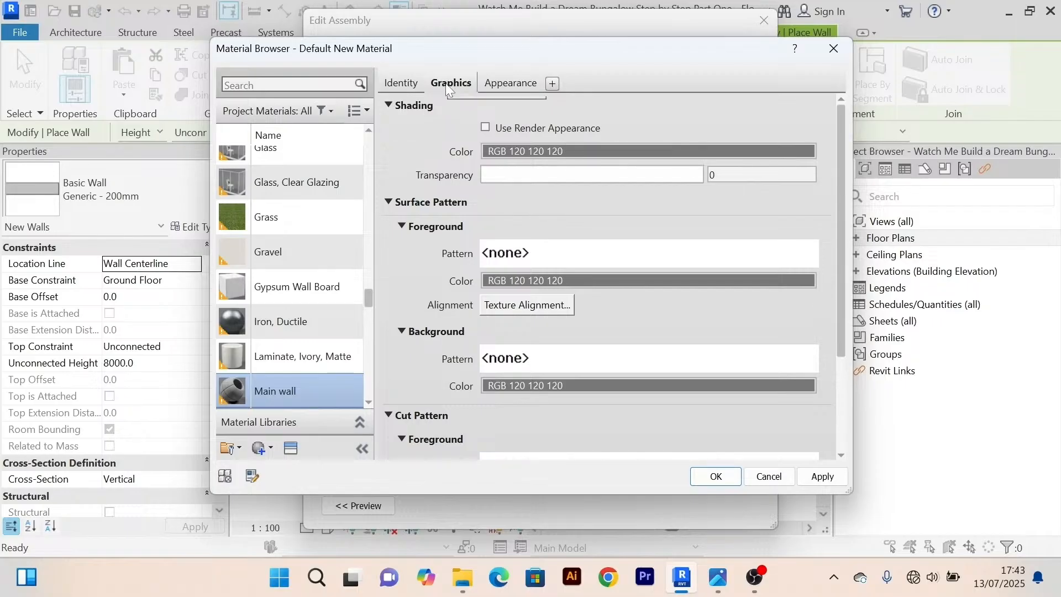
# Search the replacement appearance assets for "brick" for the Main wall material and look through the matching assets.
pyautogui.click(501, 81)
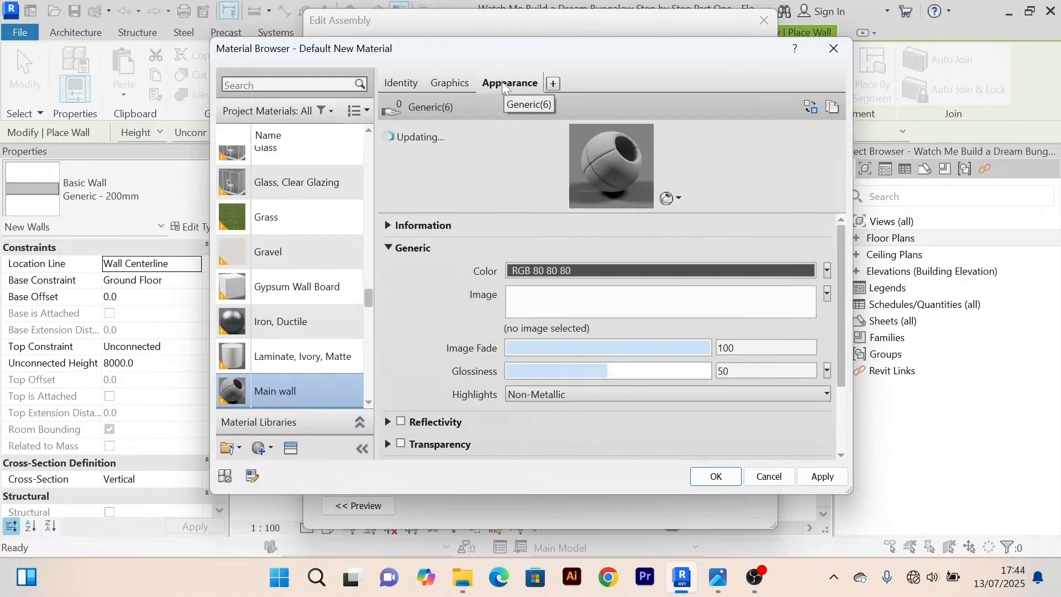
pyautogui.click(809, 109)
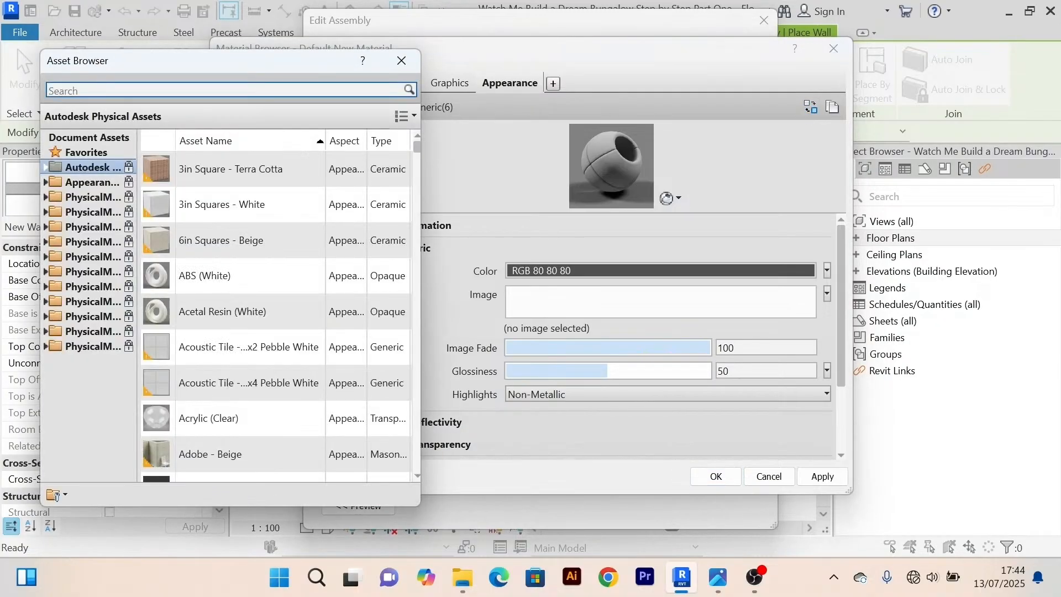
pyautogui.click(402, 60)
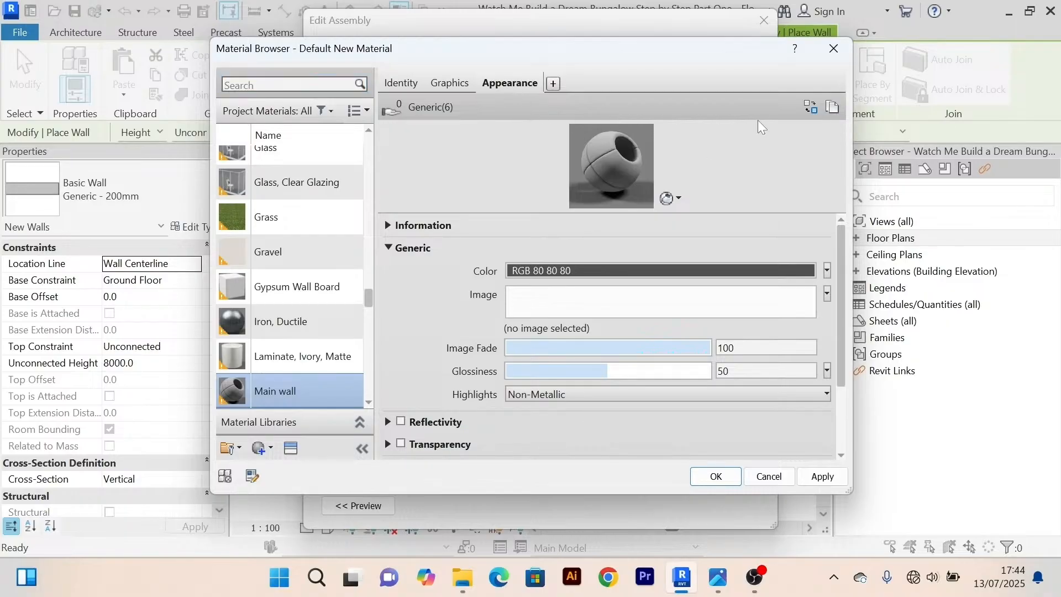
pyautogui.click(811, 108)
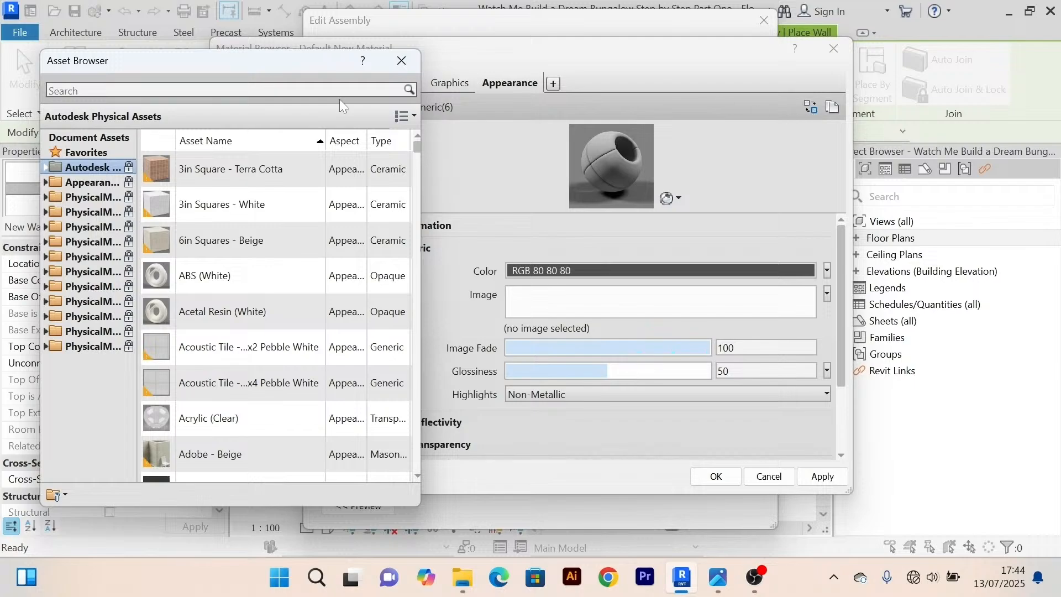
pyautogui.click(166, 90)
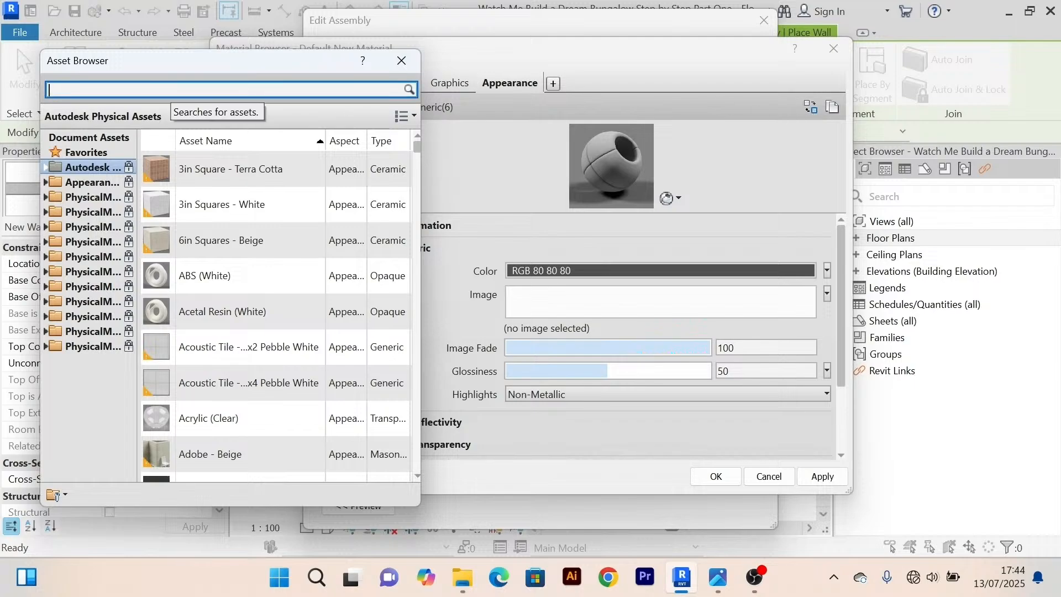
pyautogui.write('brick')
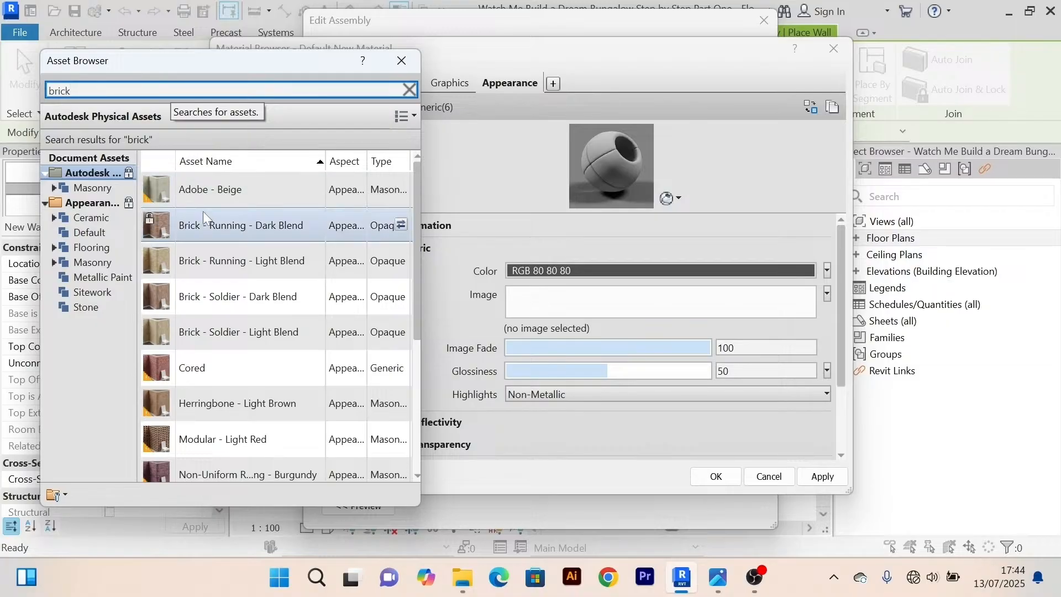
pyautogui.scroll(-2, 288, 296)
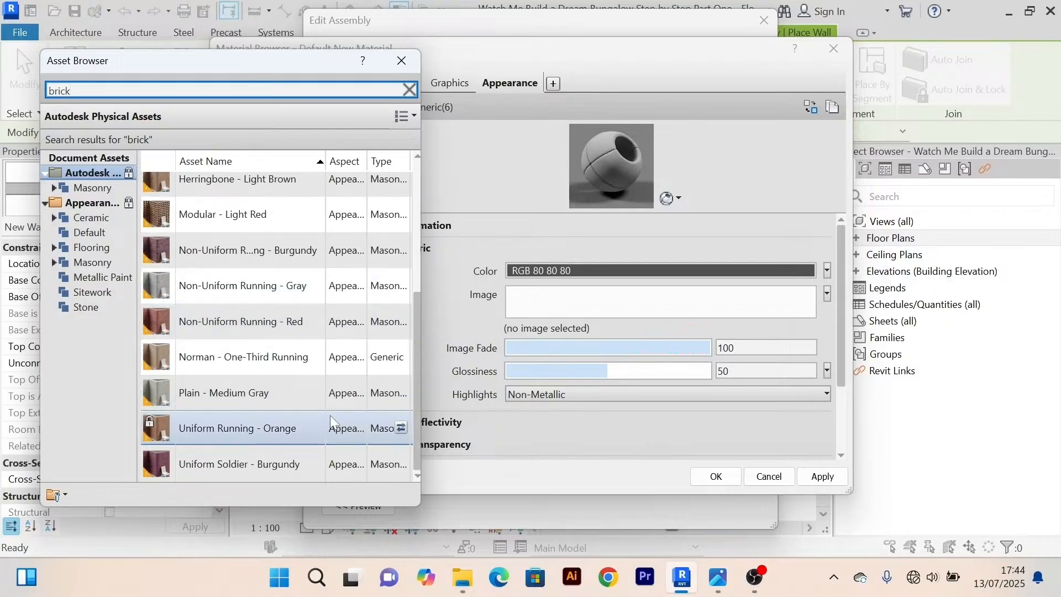
pyautogui.scroll(1, 296, 423)
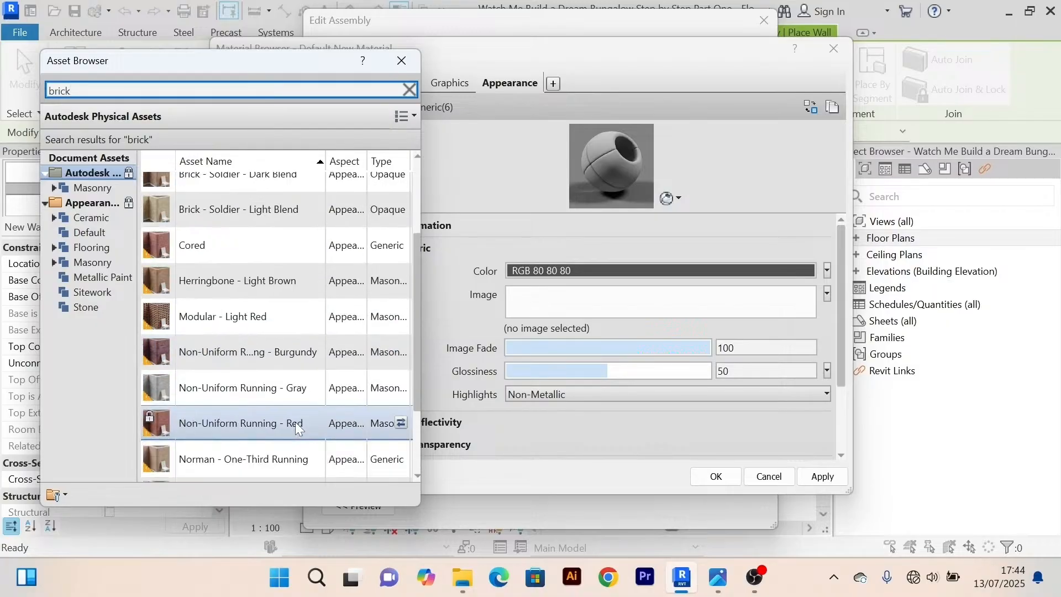
pyautogui.scroll(2, 295, 423)
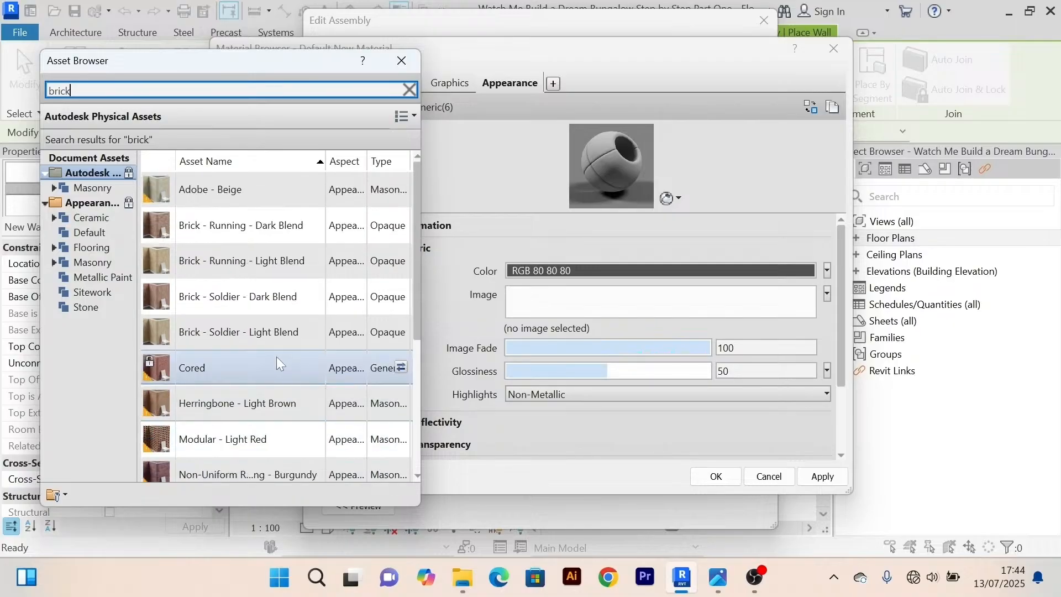
pyautogui.scroll(-2, 269, 328)
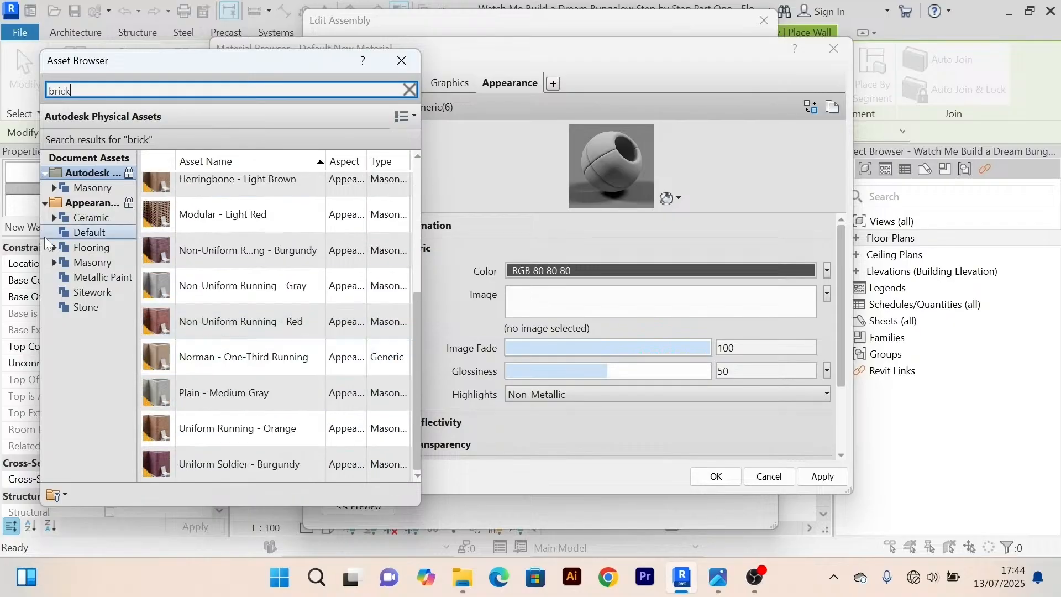
# Browse the brick assets in the Masonry category of the Appearance Library.
pyautogui.click(57, 263)
pyautogui.scroll(-8, 298, 254)
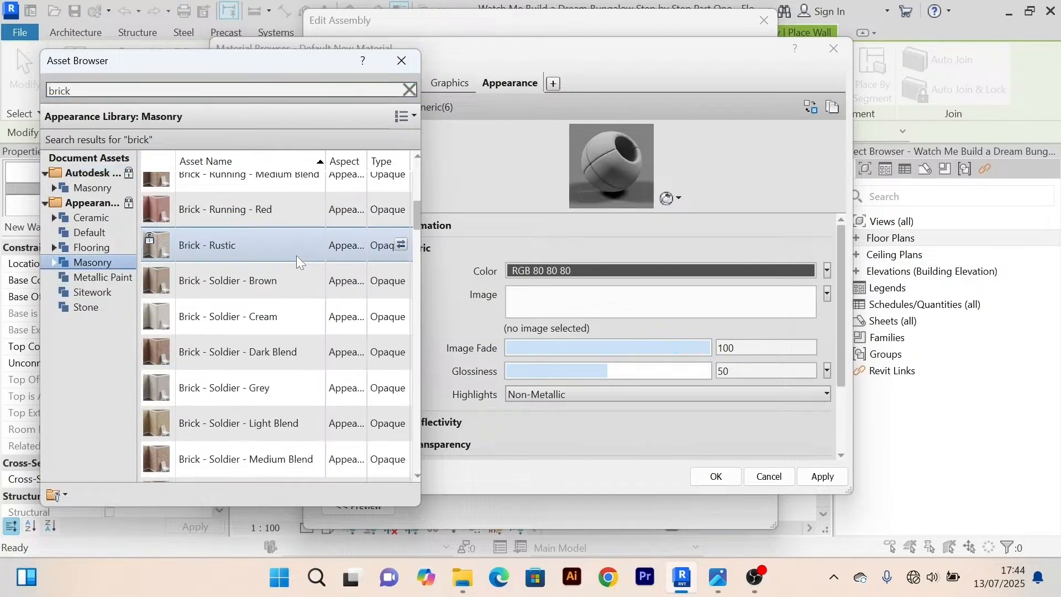
pyautogui.scroll(-8, 295, 309)
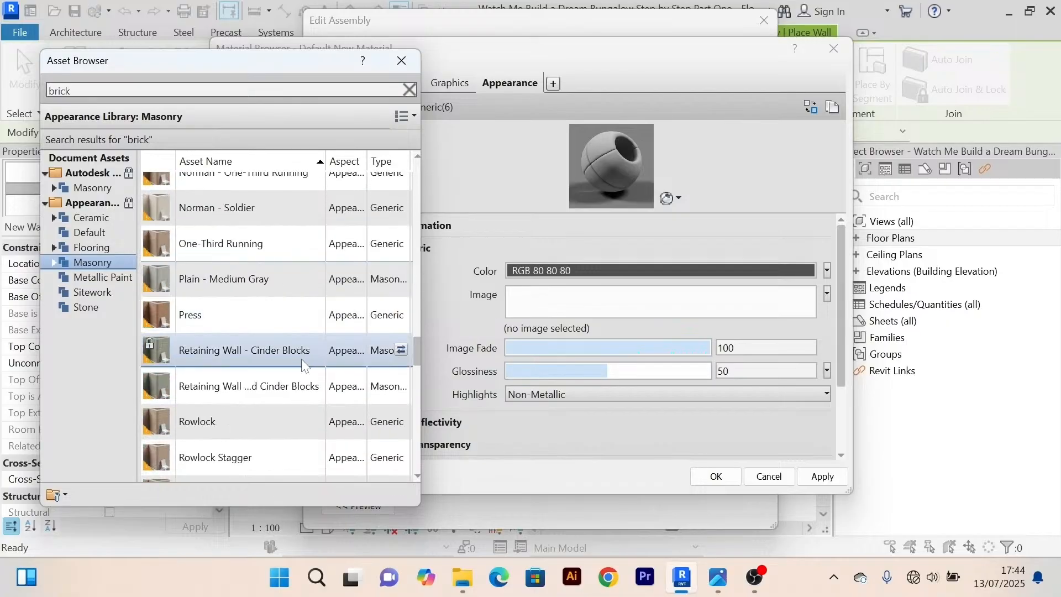
pyautogui.scroll(-7, 293, 365)
pyautogui.scroll(-2, 259, 375)
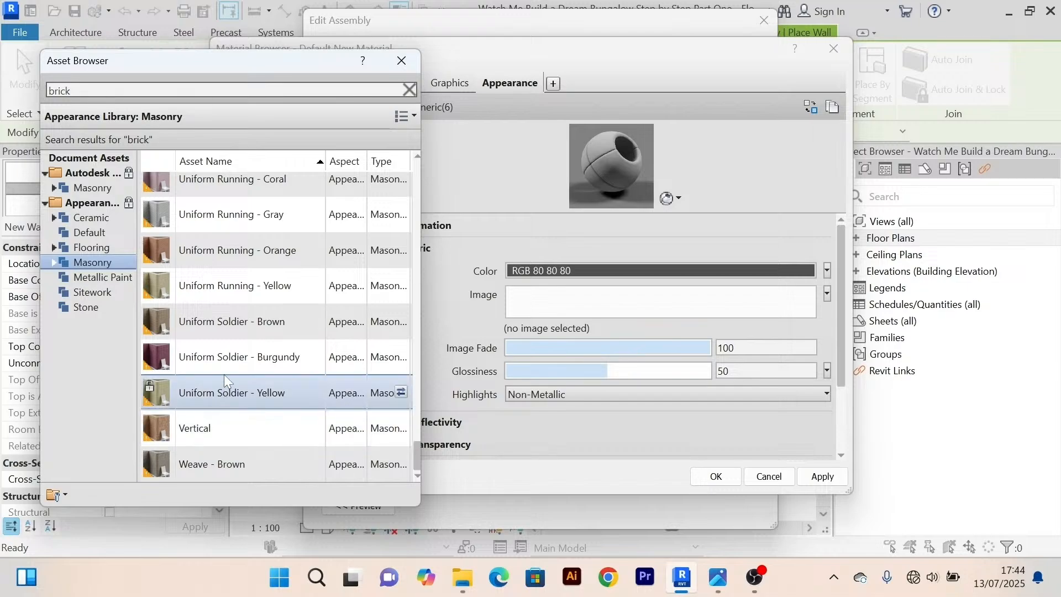
pyautogui.scroll(6, 238, 309)
pyautogui.scroll(5, 250, 290)
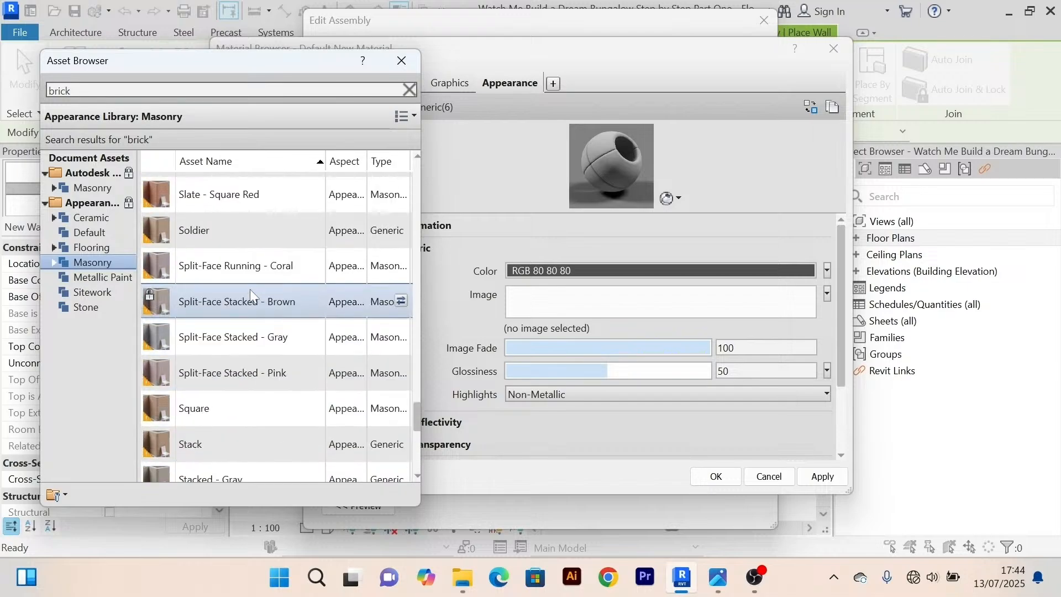
pyautogui.scroll(9, 248, 296)
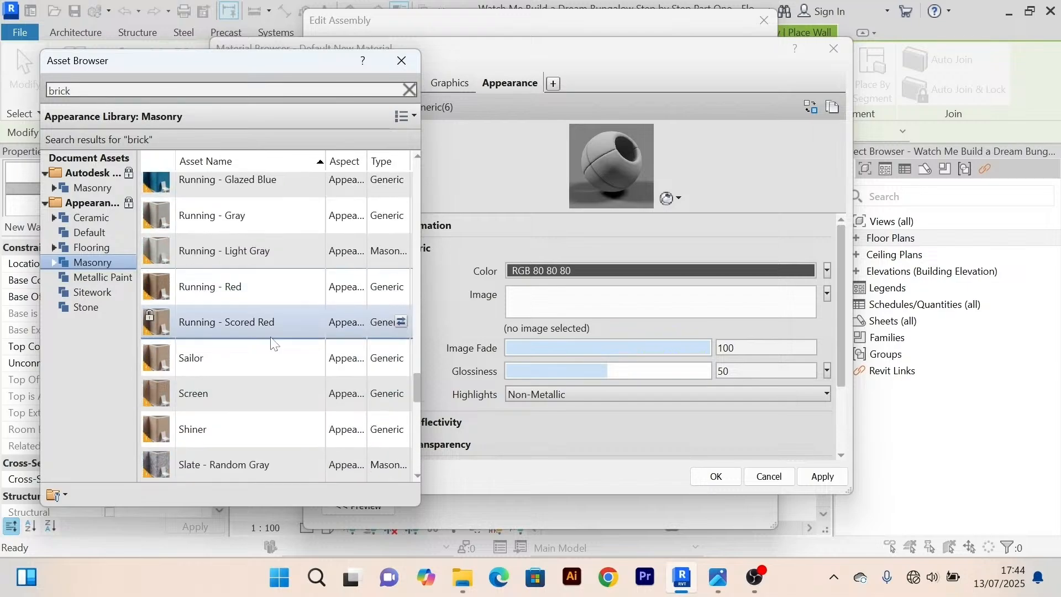
pyautogui.scroll(8, 267, 333)
pyautogui.scroll(3, 270, 304)
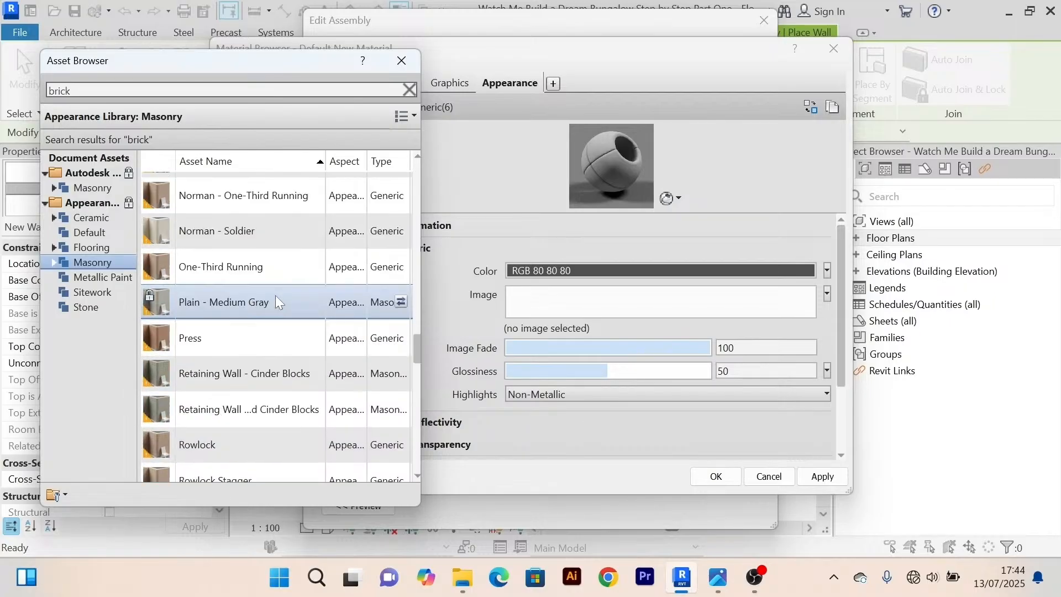
pyautogui.scroll(3, 274, 293)
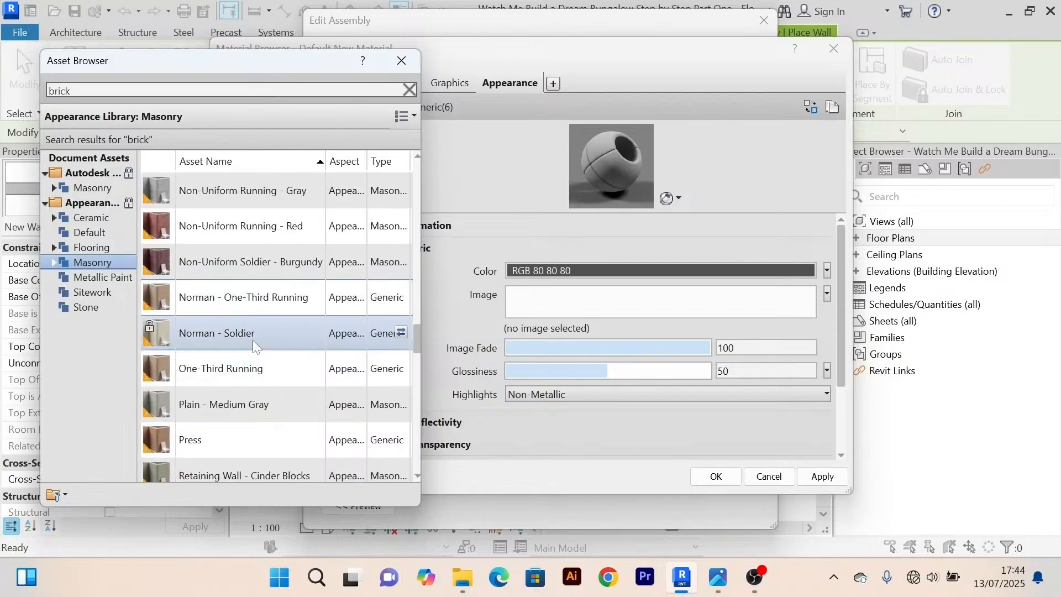
pyautogui.scroll(9, 251, 331)
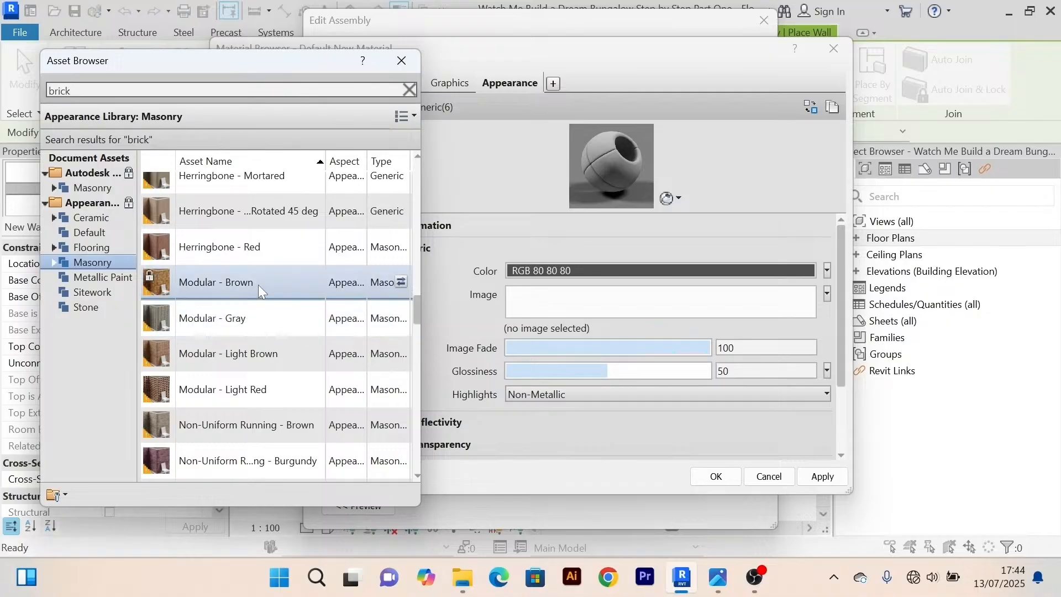
pyautogui.scroll(5, 258, 284)
pyautogui.scroll(6, 259, 286)
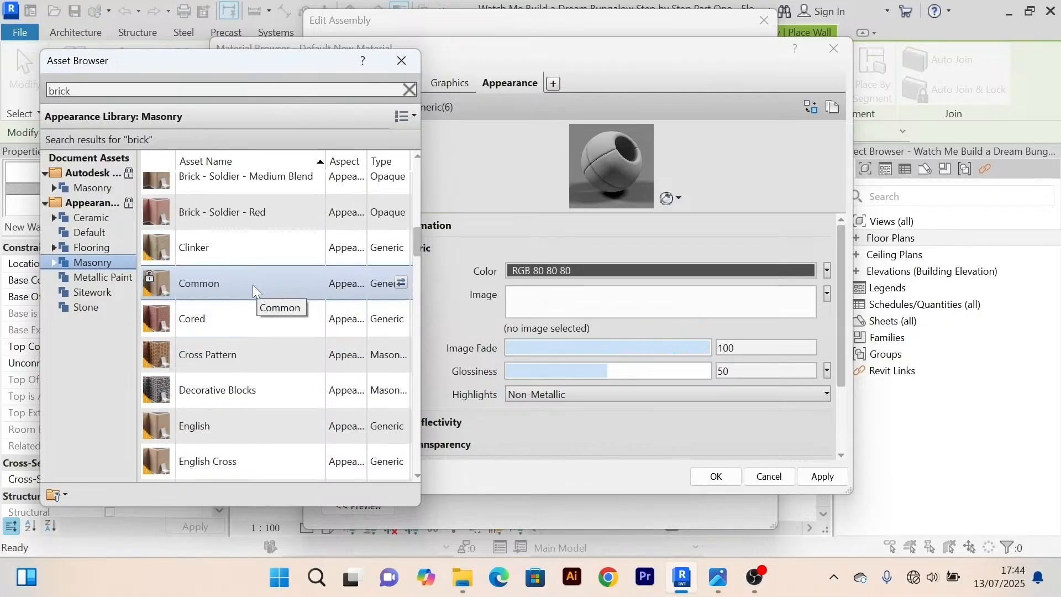
# Replace the appearance with the Common masonry asset and assign the Main wall material to the Structure layer.
pyautogui.click(400, 280)
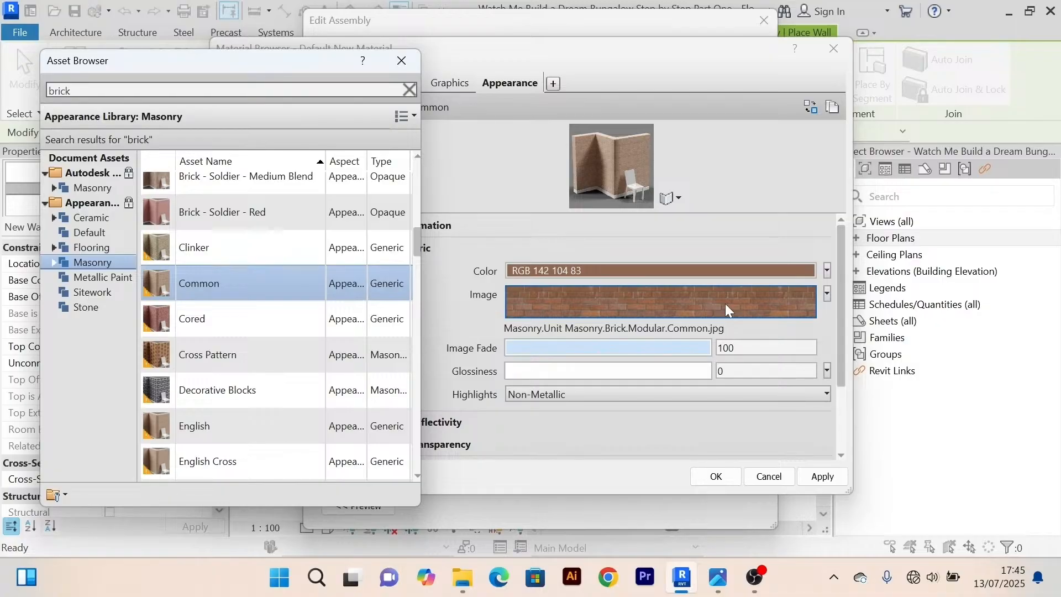
pyautogui.click(401, 60)
pyautogui.click(822, 476)
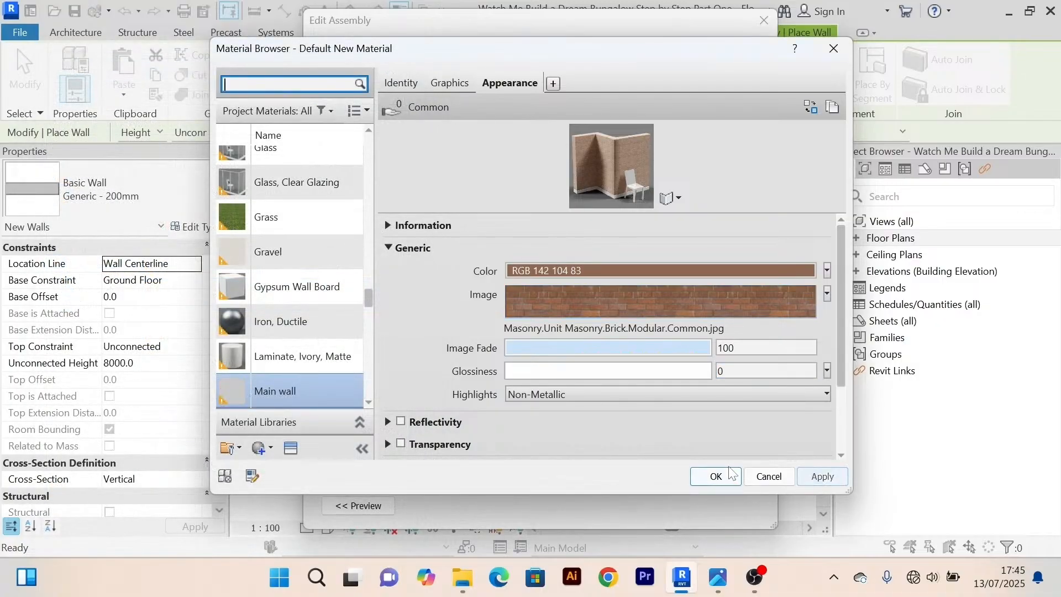
pyautogui.click(713, 479)
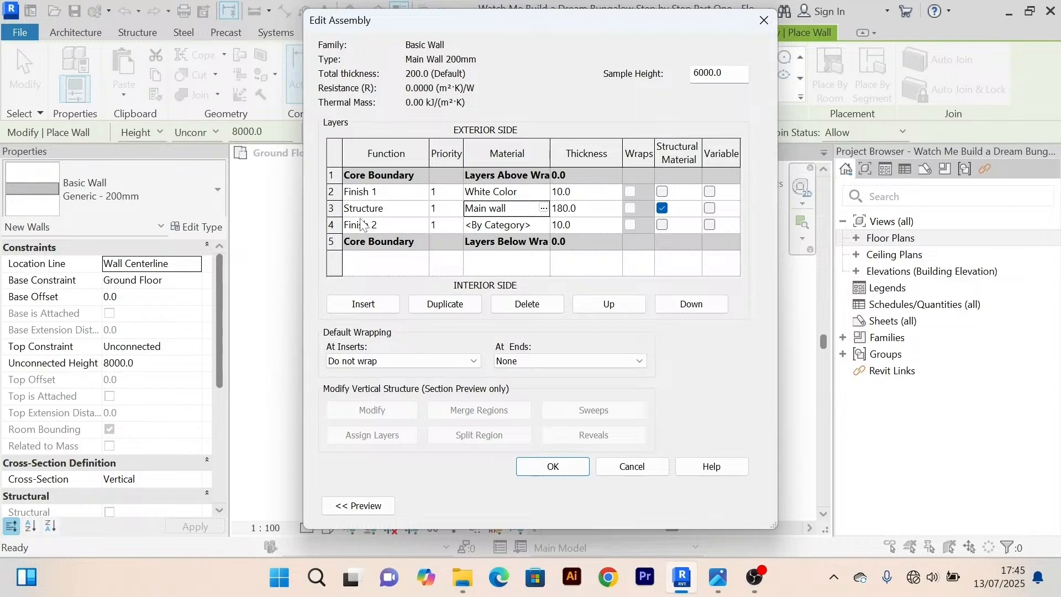
# Create a new material for the Finish 2 layer and rename it "Gray Color".
pyautogui.click(542, 230)
pyautogui.click(544, 224)
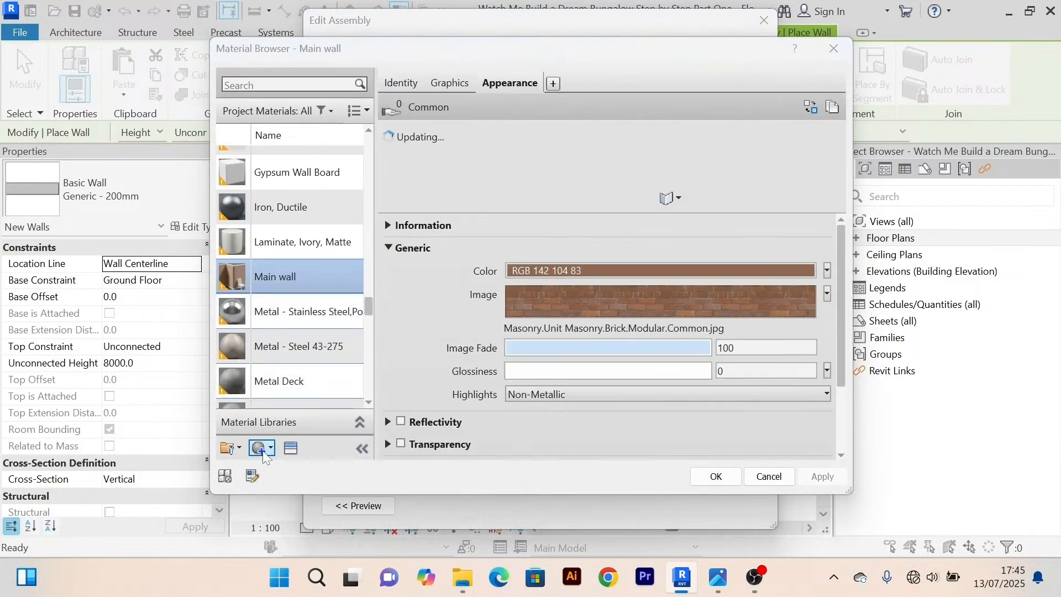
pyautogui.click(267, 451)
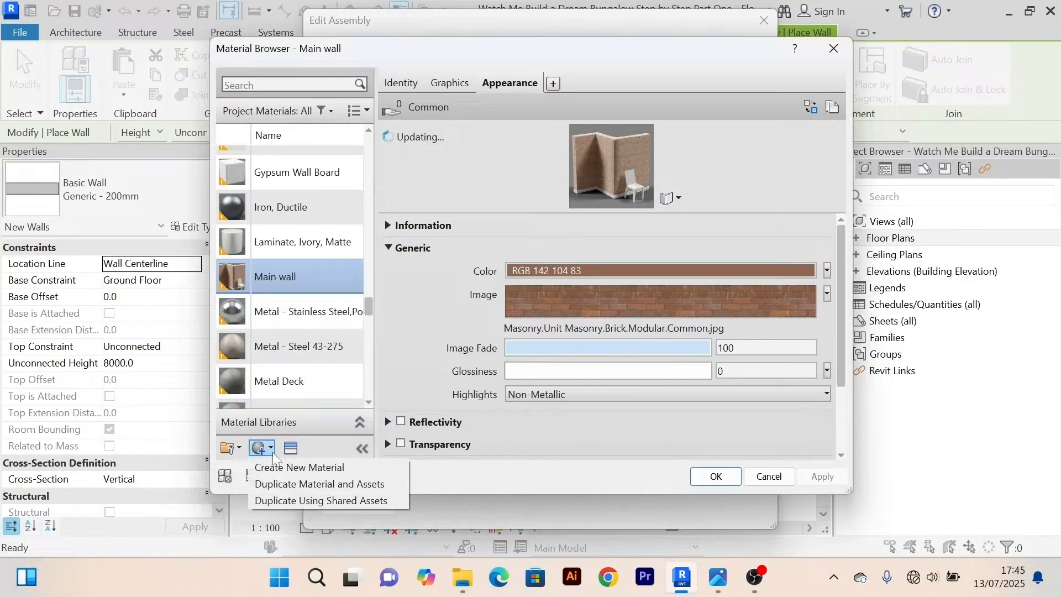
pyautogui.click(280, 468)
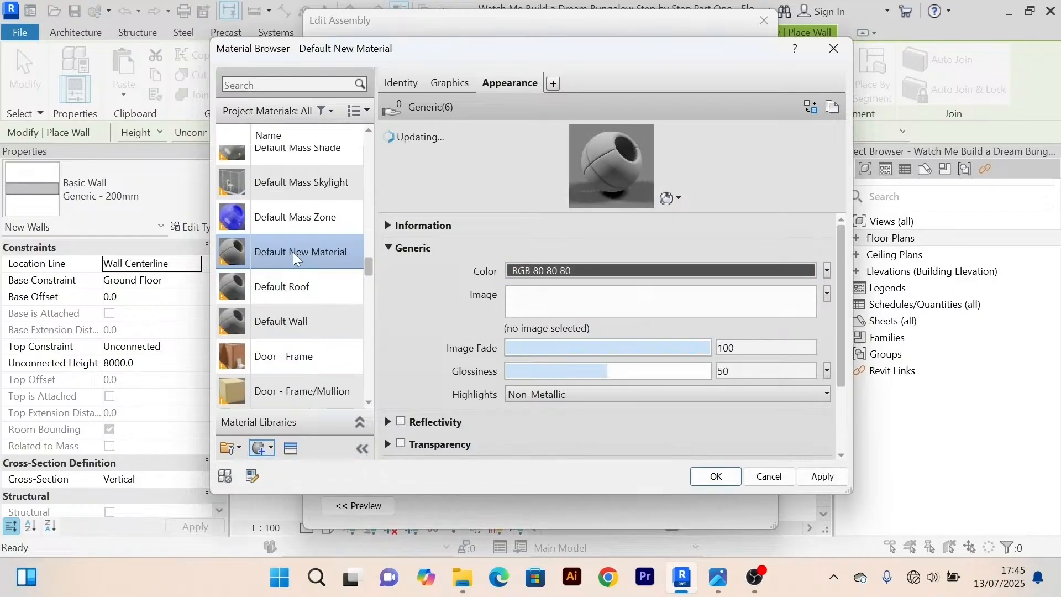
pyautogui.rightClick(293, 252)
pyautogui.click(343, 314)
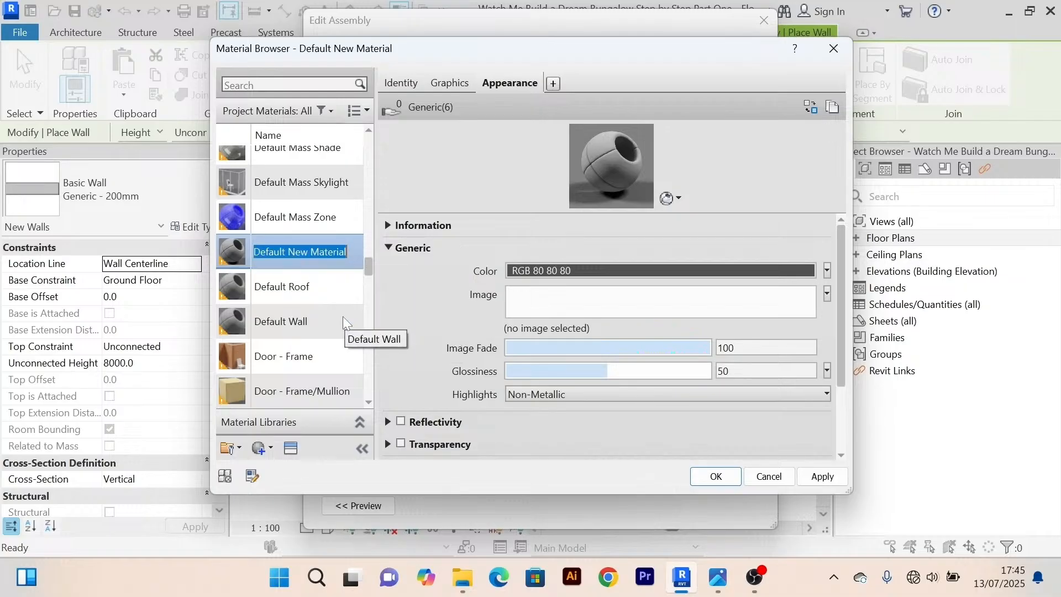
pyautogui.write('G')
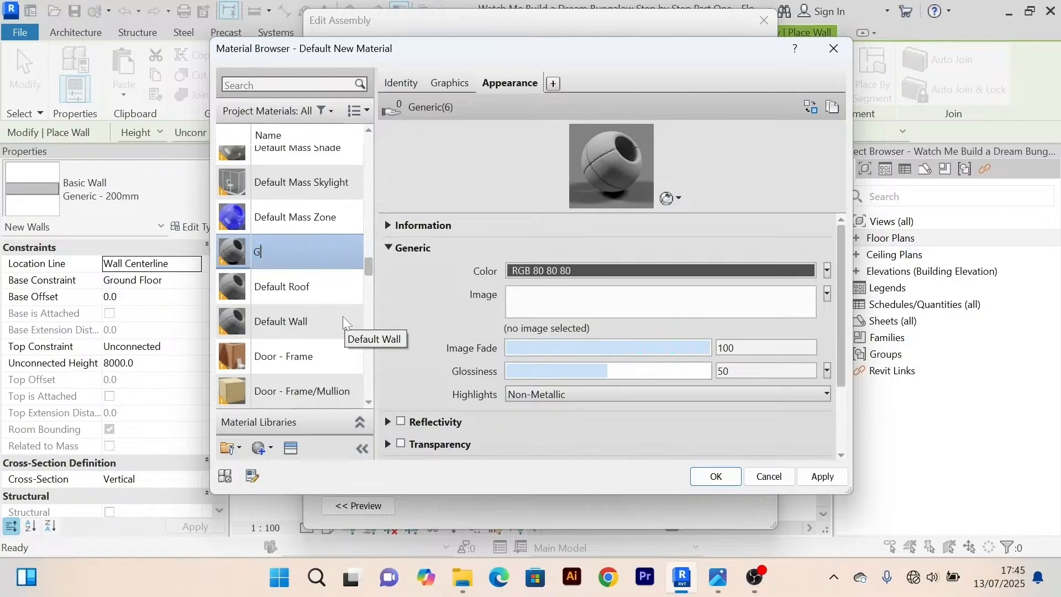
pyautogui.write('ray C')
pyautogui.write('olor')
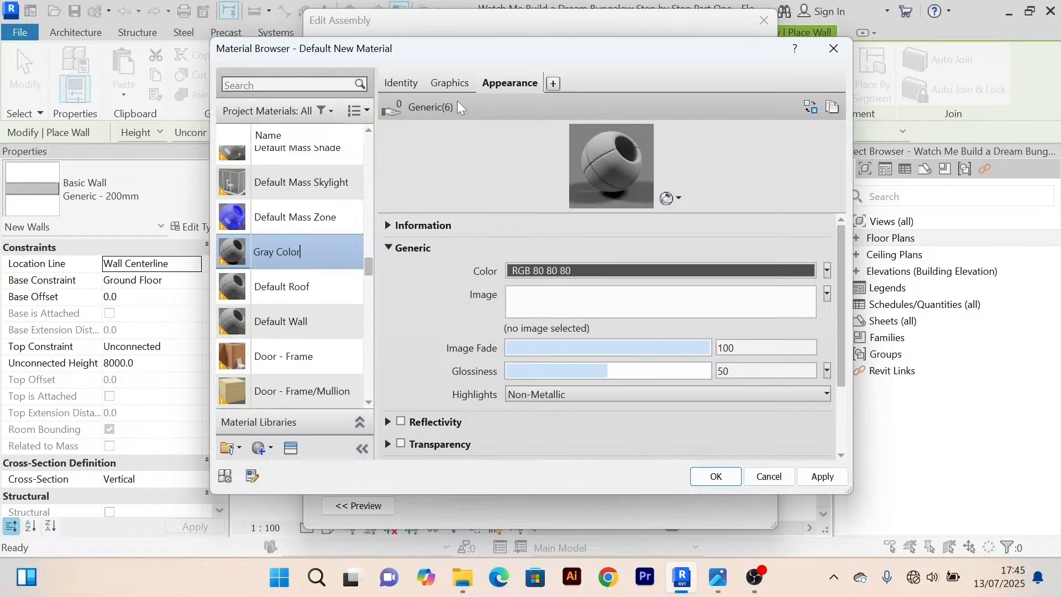
# Search the replacement appearance assets for "paint" for the Gray Color material and browse the Appearance Library's Wall Paint category.
pyautogui.click(444, 83)
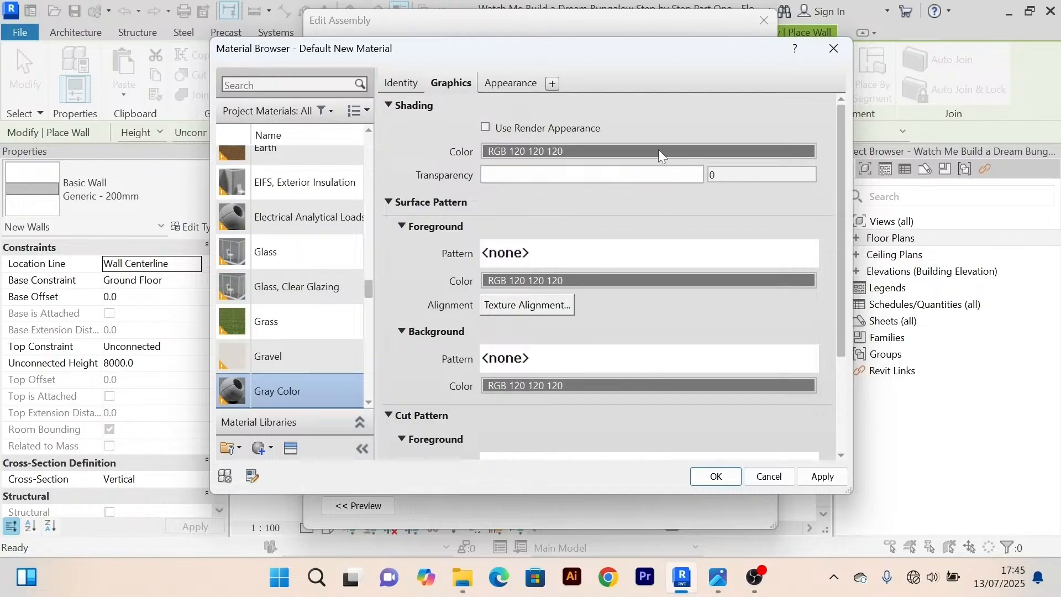
pyautogui.click(511, 85)
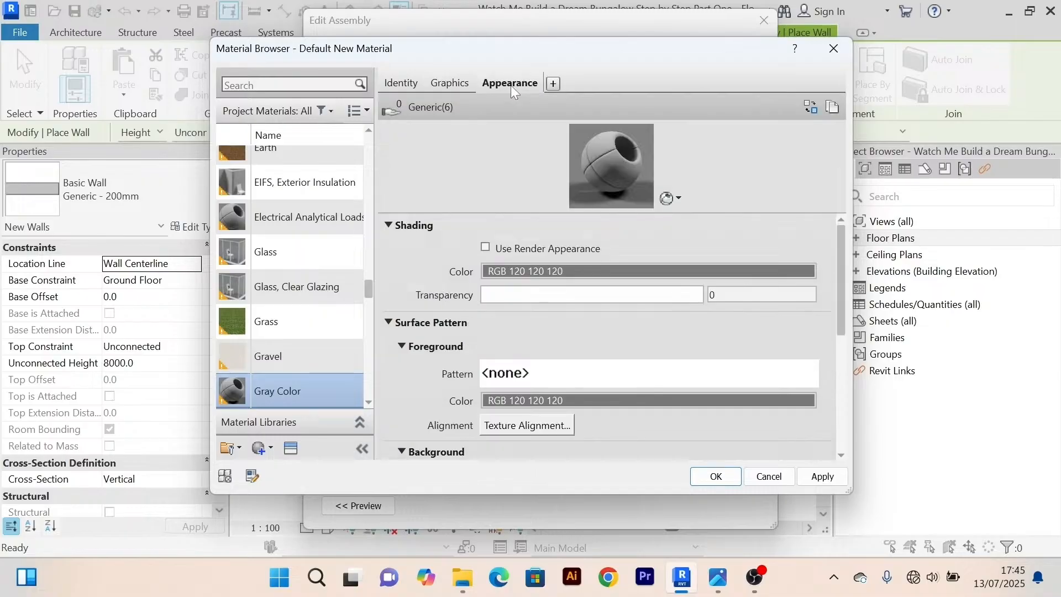
pyautogui.click(811, 108)
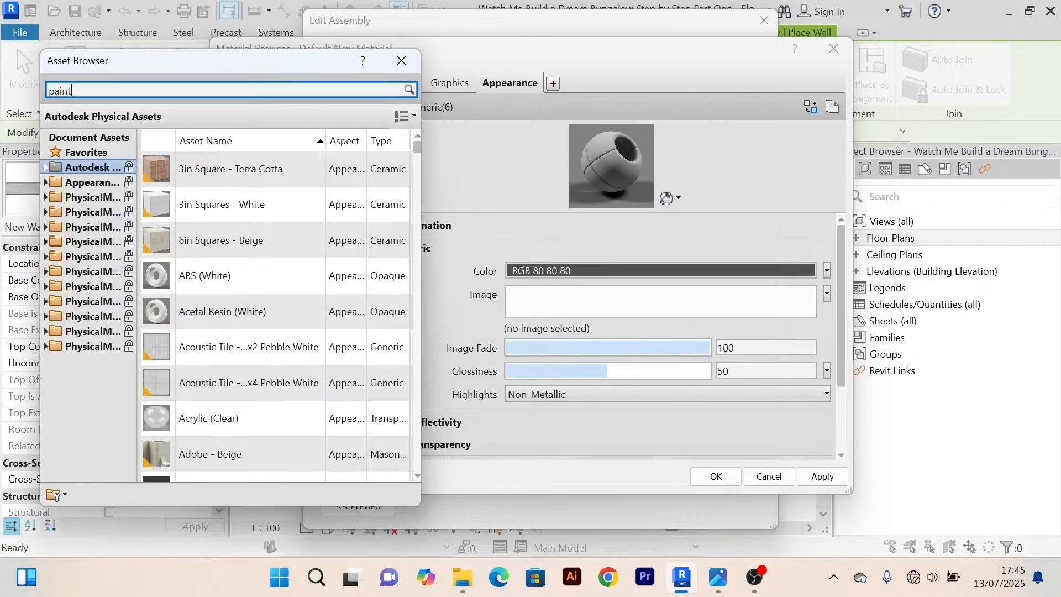
pyautogui.press('Return')
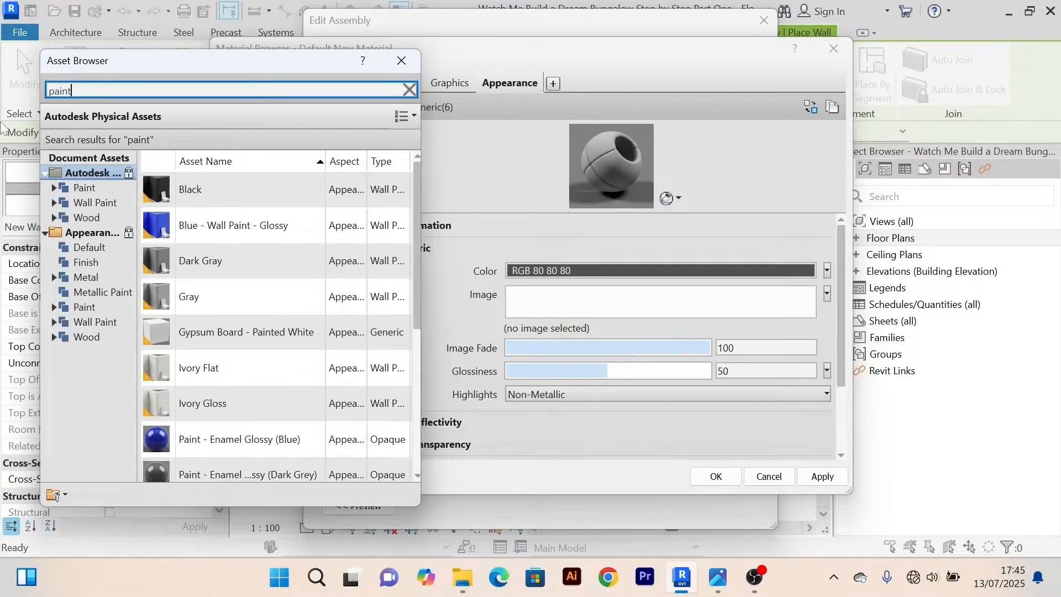
pyautogui.click(61, 328)
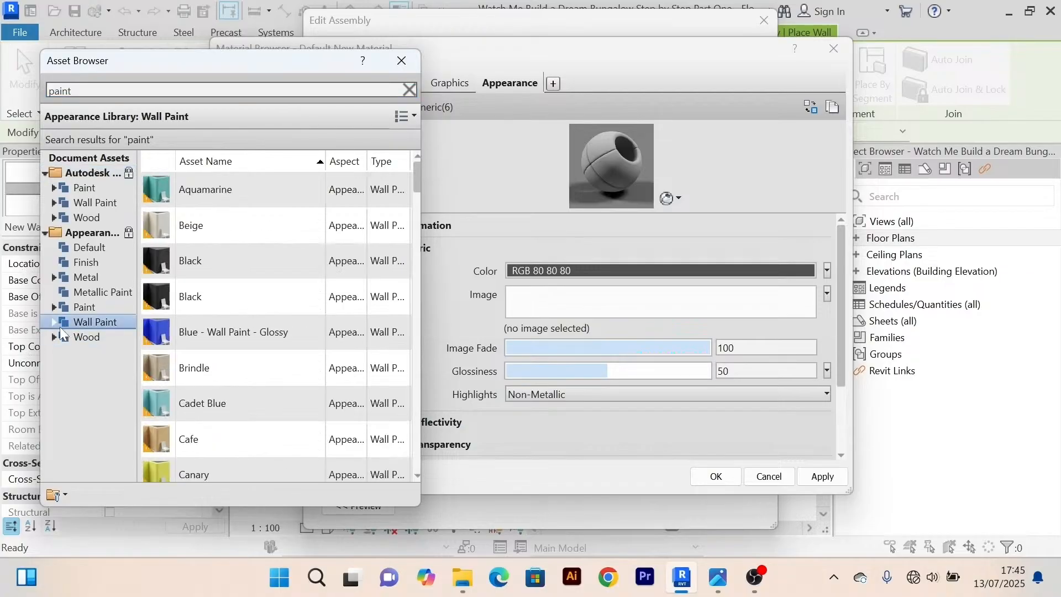
pyautogui.scroll(-2, 313, 232)
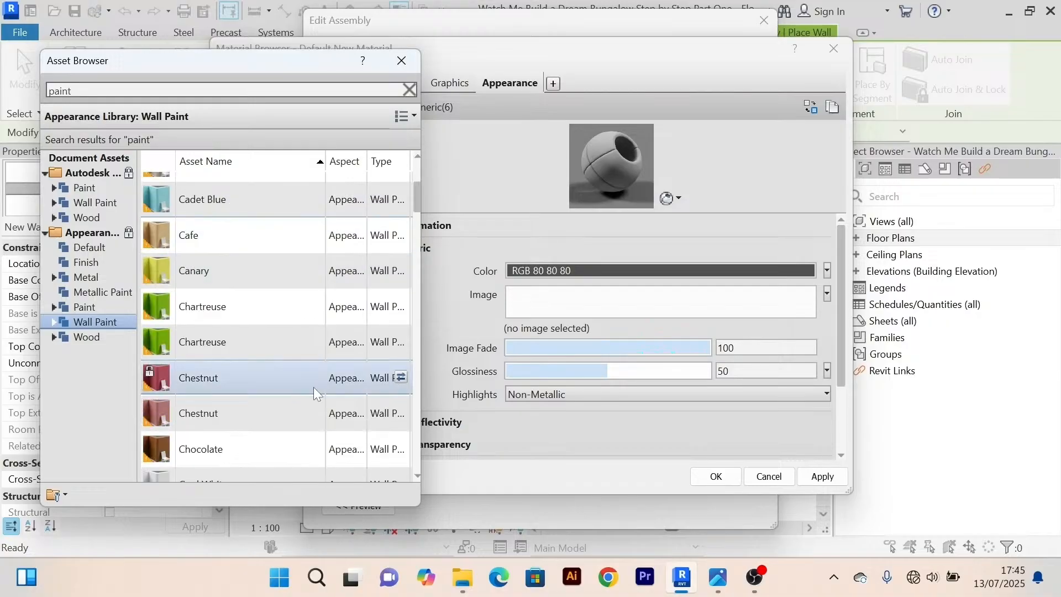
pyautogui.scroll(-3, 313, 387)
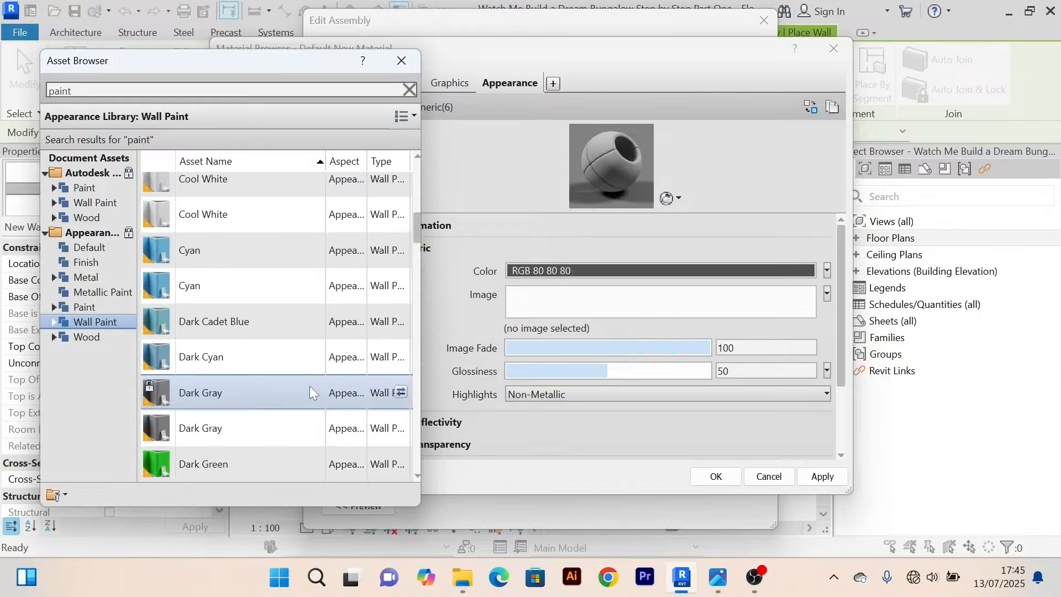
# Replace the appearance with the Dark Gray wall paint in Gloss finish and assign the Gray Color material to the Finish 2 layer.
pyautogui.click(401, 392)
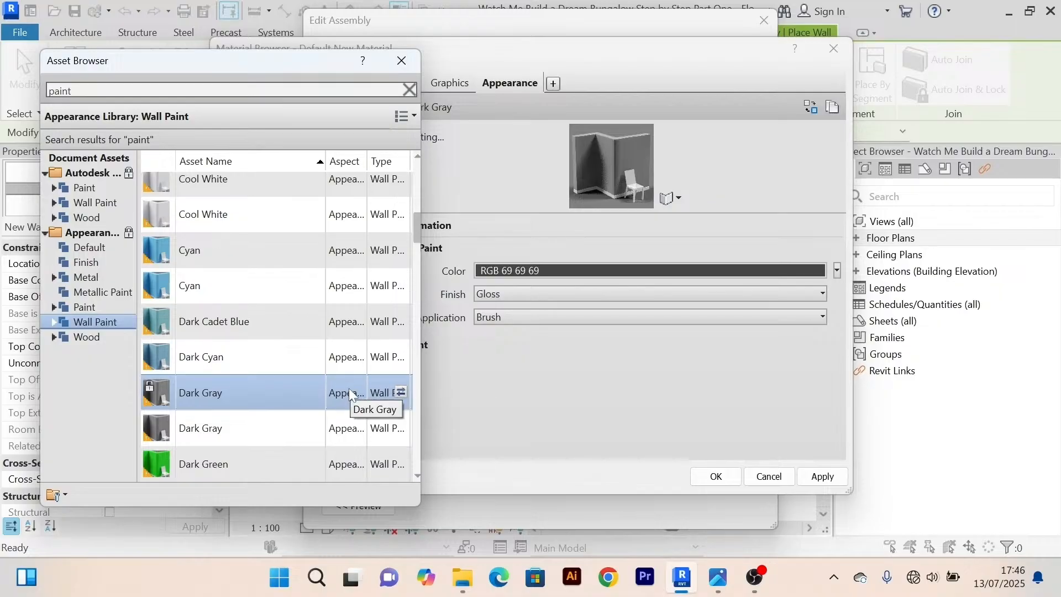
pyautogui.click(400, 428)
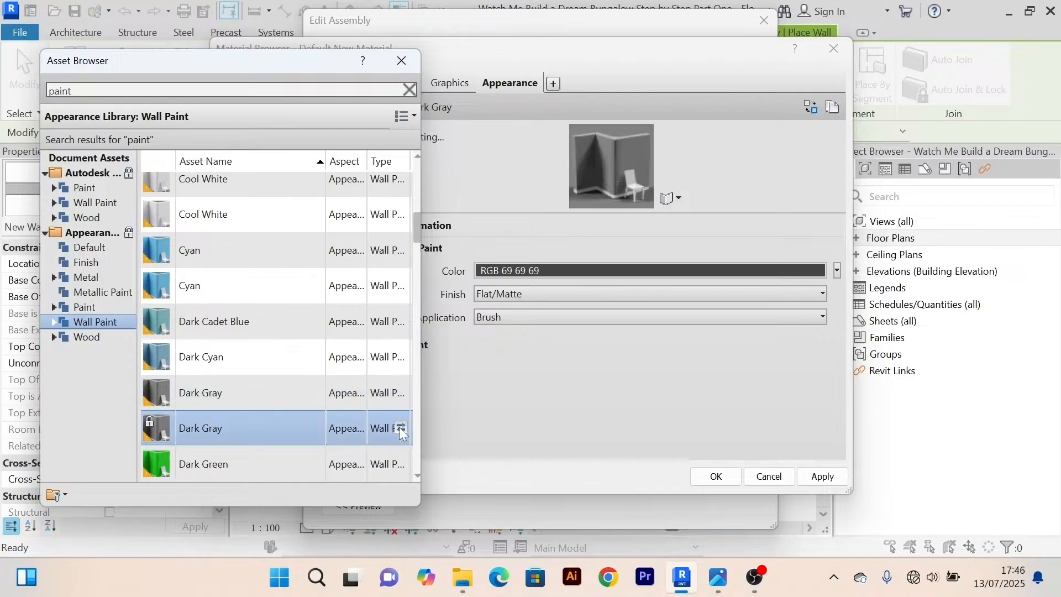
pyautogui.click(400, 396)
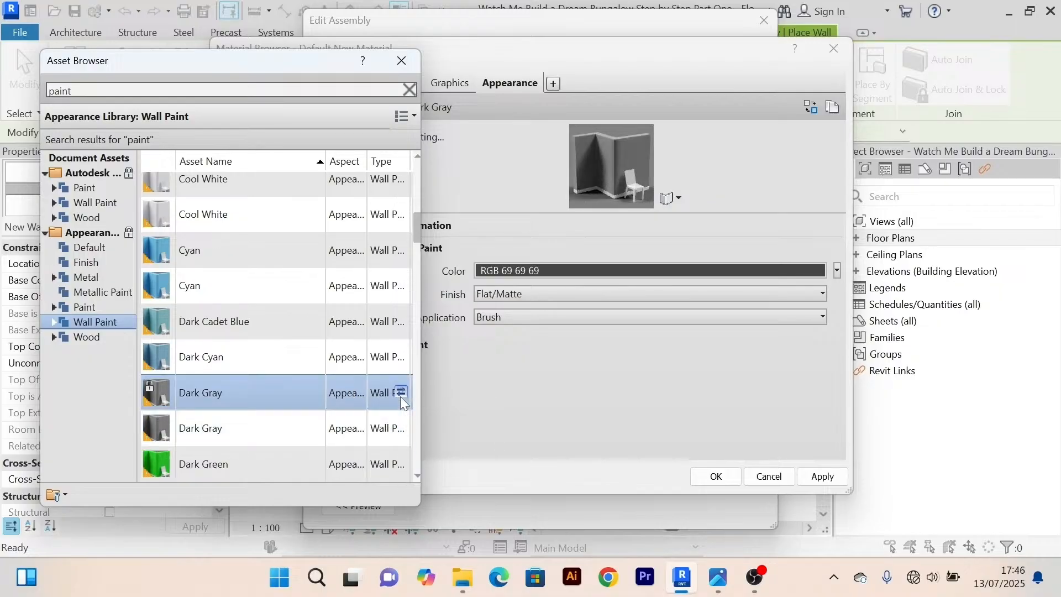
pyautogui.click(415, 58)
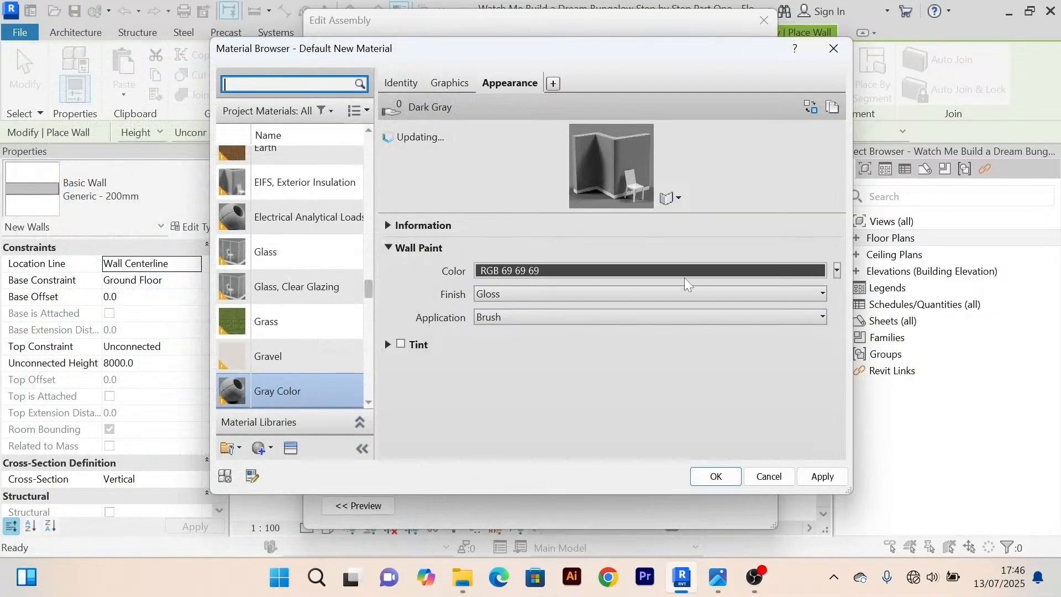
pyautogui.click(823, 477)
pyautogui.click(714, 478)
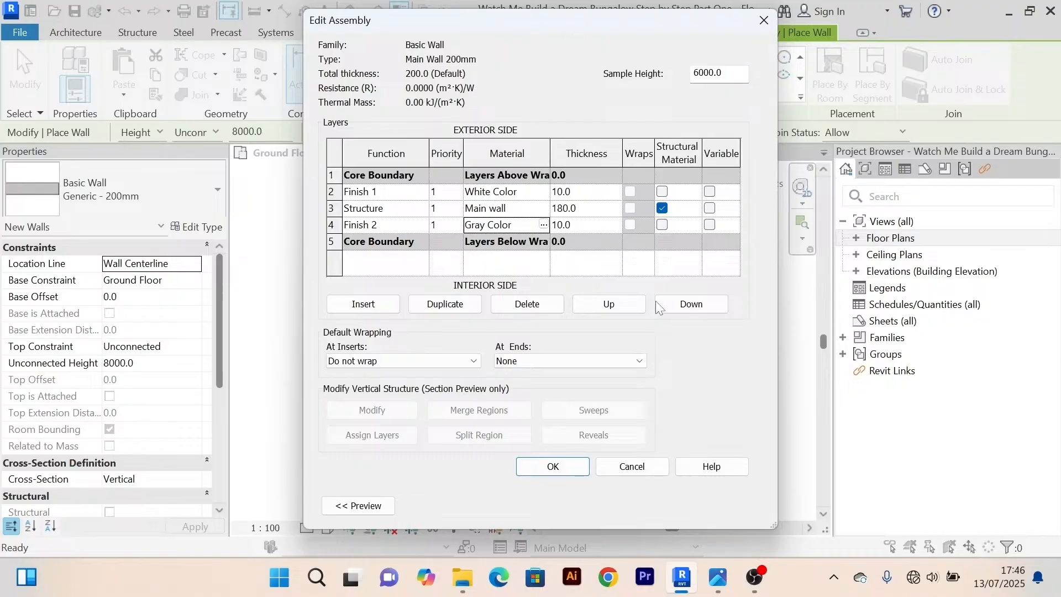
# Accept the layer structure and apply the type properties of the Main Wall 200mm wall type.
pyautogui.click(553, 466)
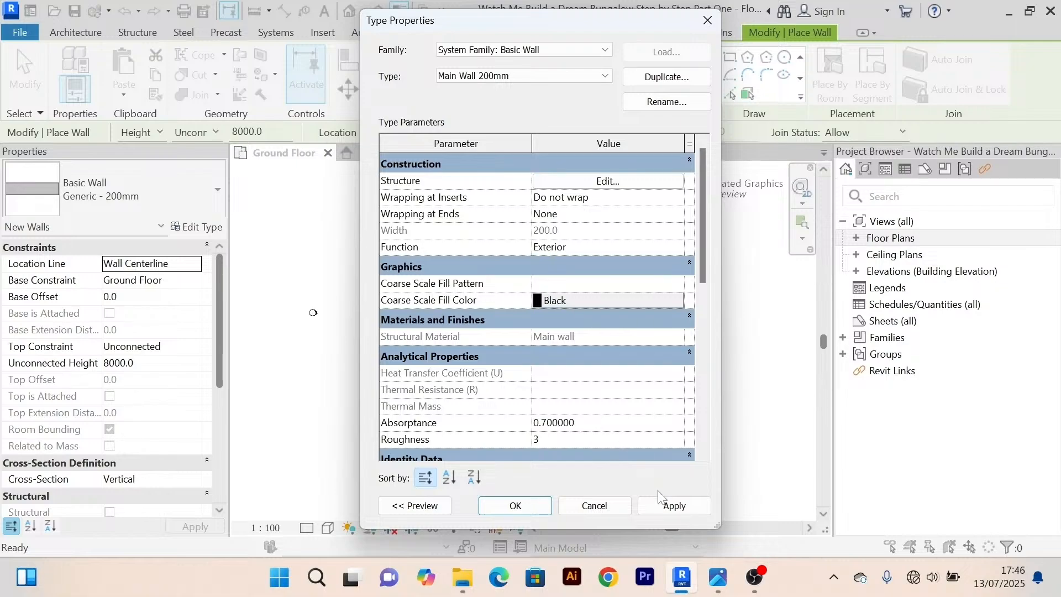
pyautogui.click(659, 507)
pyautogui.click(515, 506)
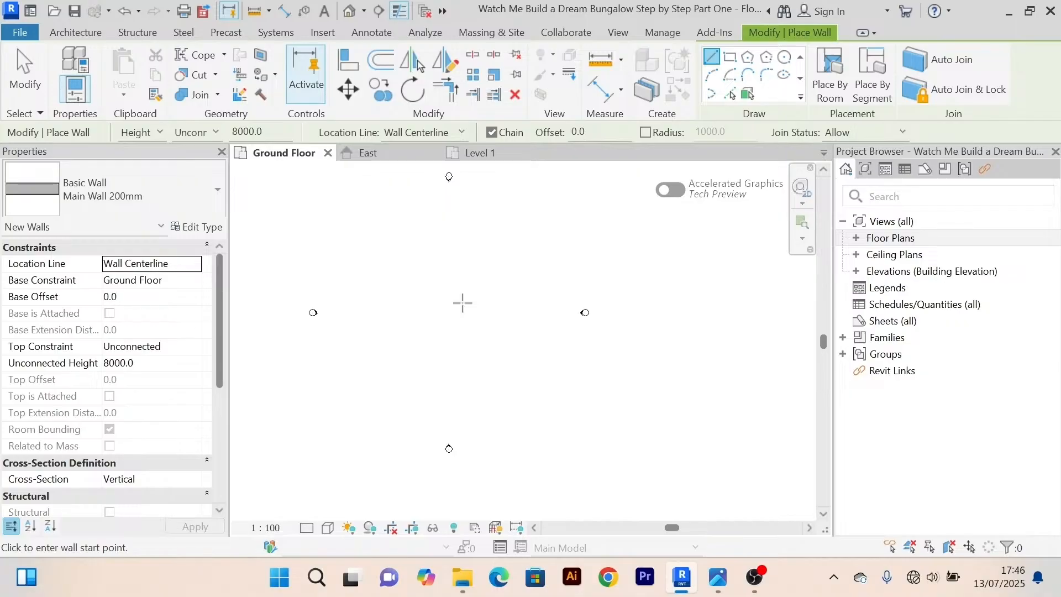
# Examine the room dimensions and wall layout in the draft project's Level 1 floor plan.
pyautogui.click(499, 160)
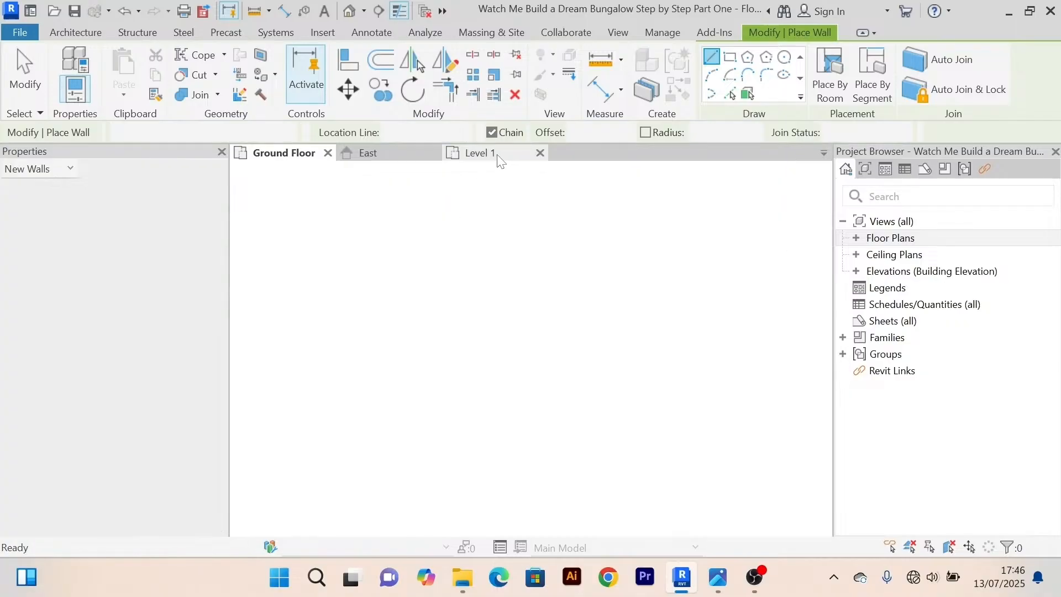
pyautogui.scroll(4, 557, 445)
pyautogui.scroll(-2, 597, 434)
pyautogui.moveTo(598, 432); pyautogui.dragTo(561, 373, button='middle')
pyautogui.scroll(5, 394, 351)
pyautogui.scroll(-3, 462, 266)
pyautogui.moveTo(470, 272); pyautogui.dragTo(497, 333, button='middle')
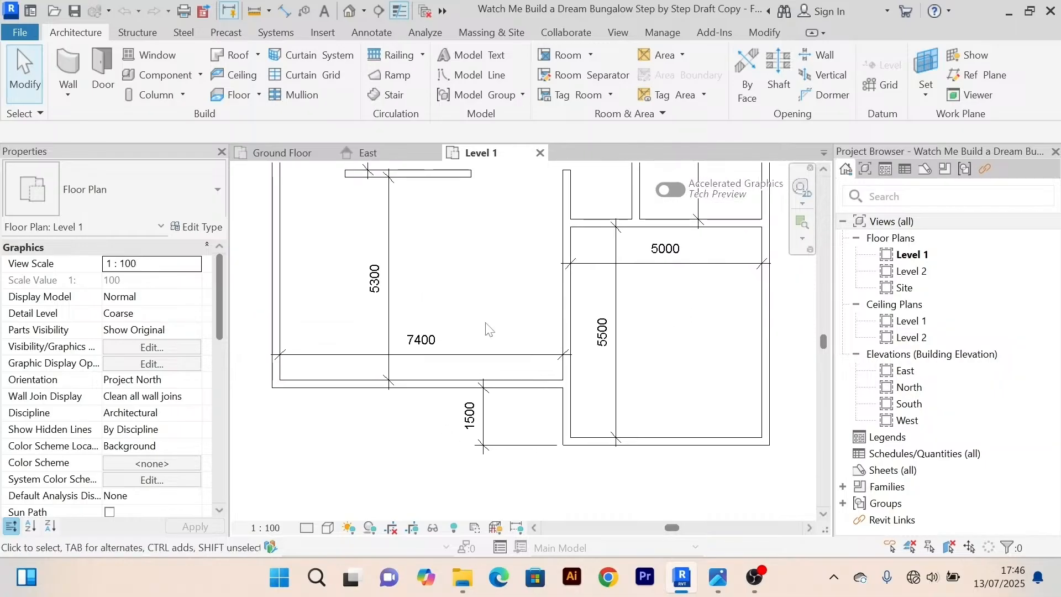
pyautogui.moveTo(690, 387); pyautogui.dragTo(642, 422, button='middle')
pyautogui.scroll(3, 633, 321)
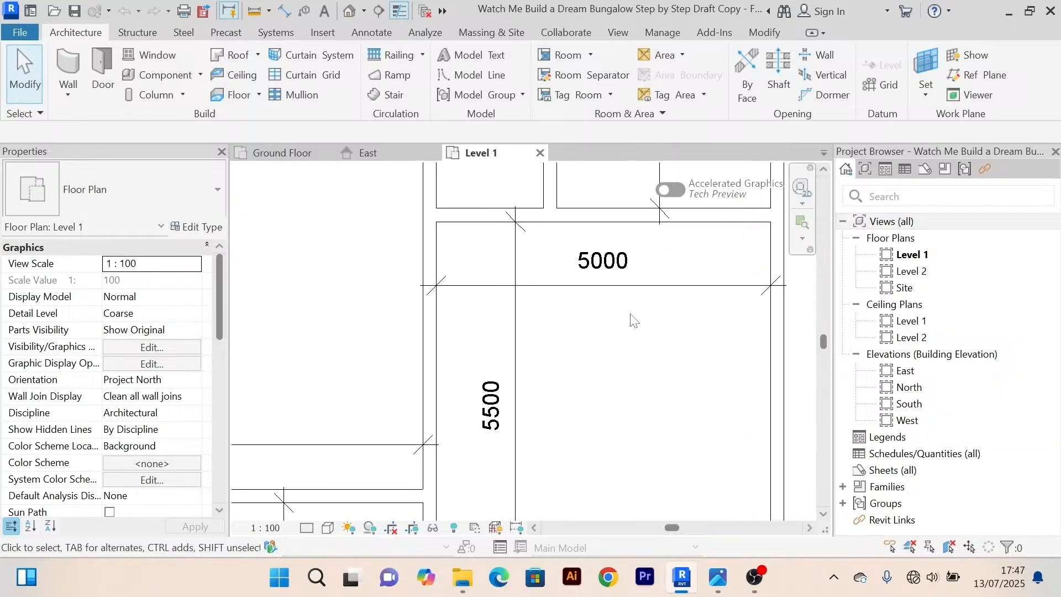
pyautogui.scroll(-3, 634, 320)
pyautogui.scroll(3, 635, 323)
pyautogui.scroll(-4, 635, 323)
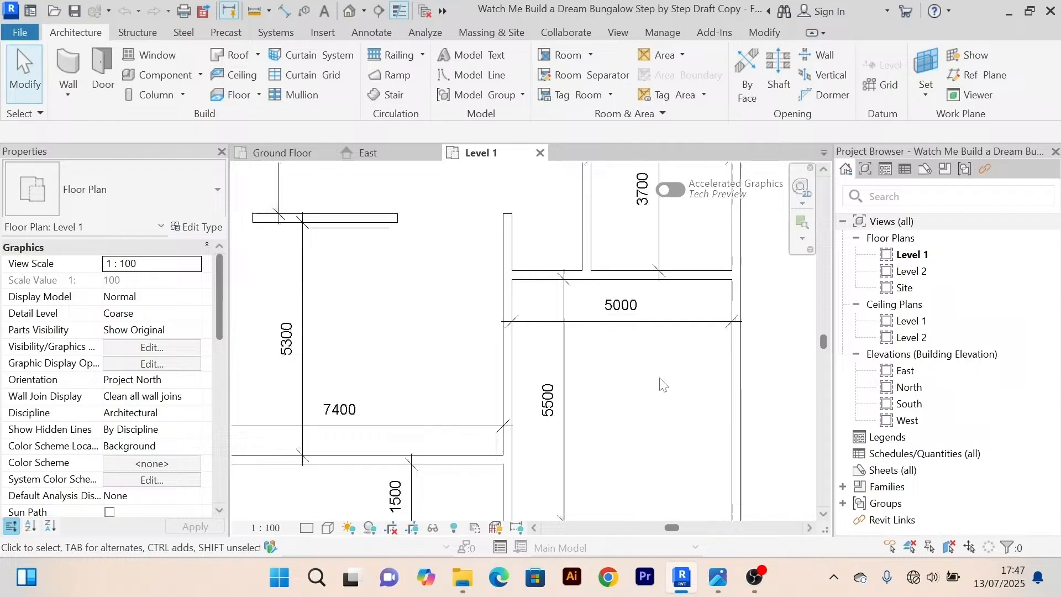
# Draw two Main Wall 200mm walls in the Ground Floor plan: one horizontal, about 26000 mm, and one vertical from its east end, about 21000 mm.
pyautogui.click(292, 153)
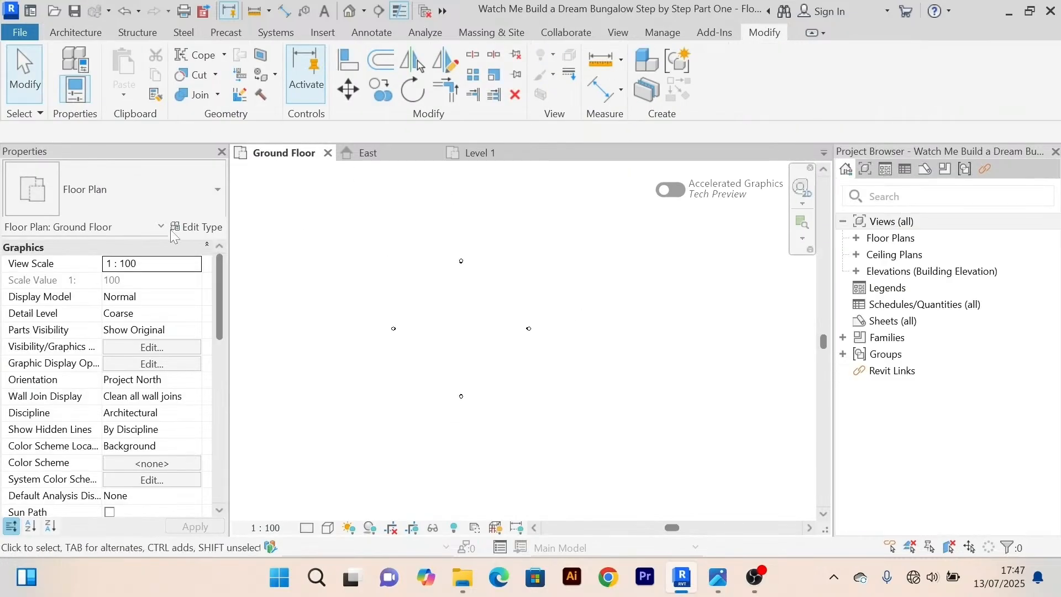
pyautogui.click(82, 35)
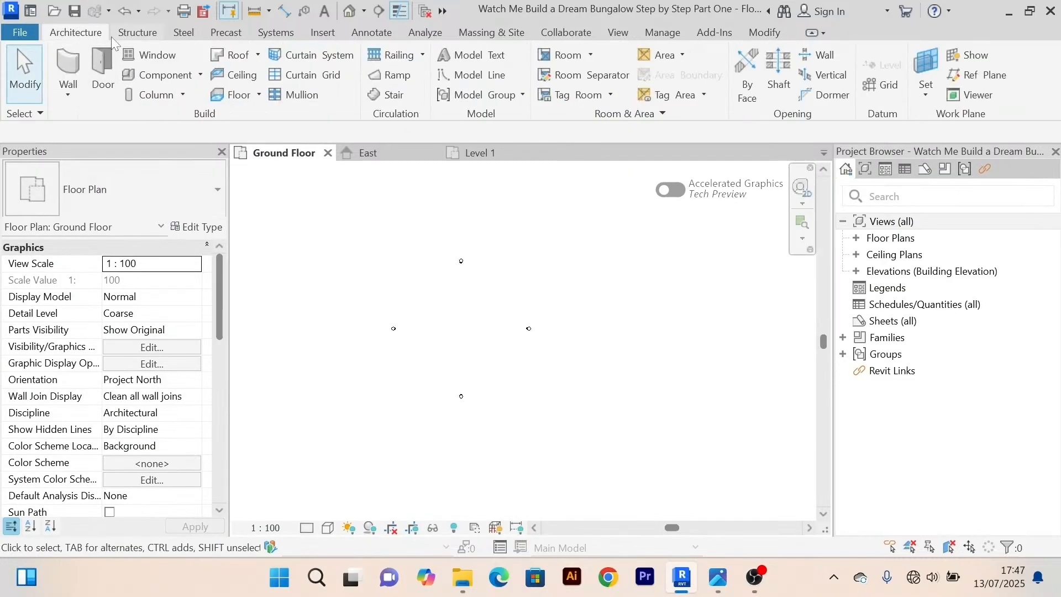
pyautogui.click(65, 65)
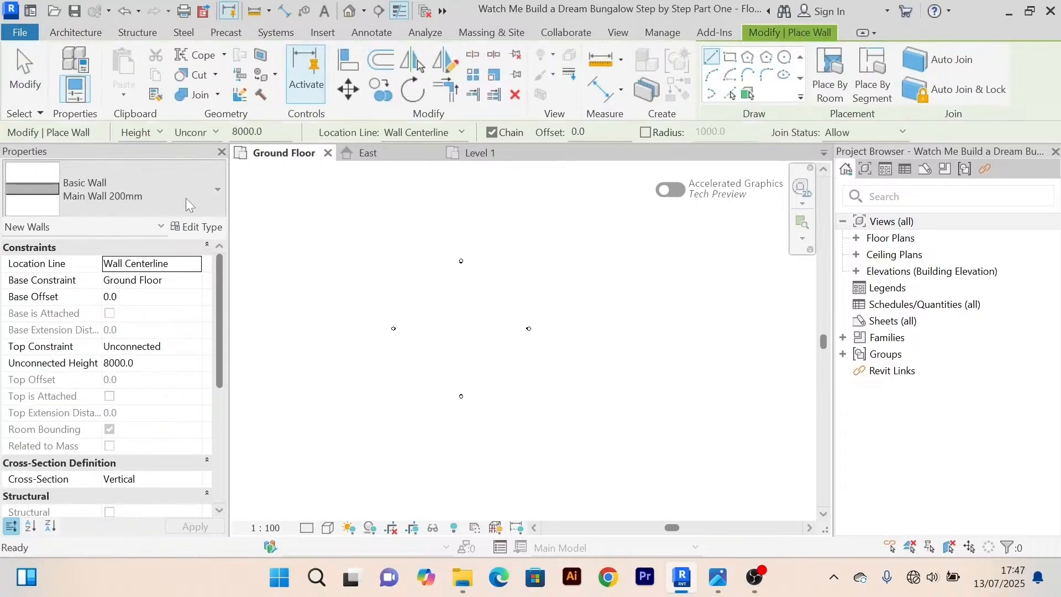
pyautogui.click(219, 192)
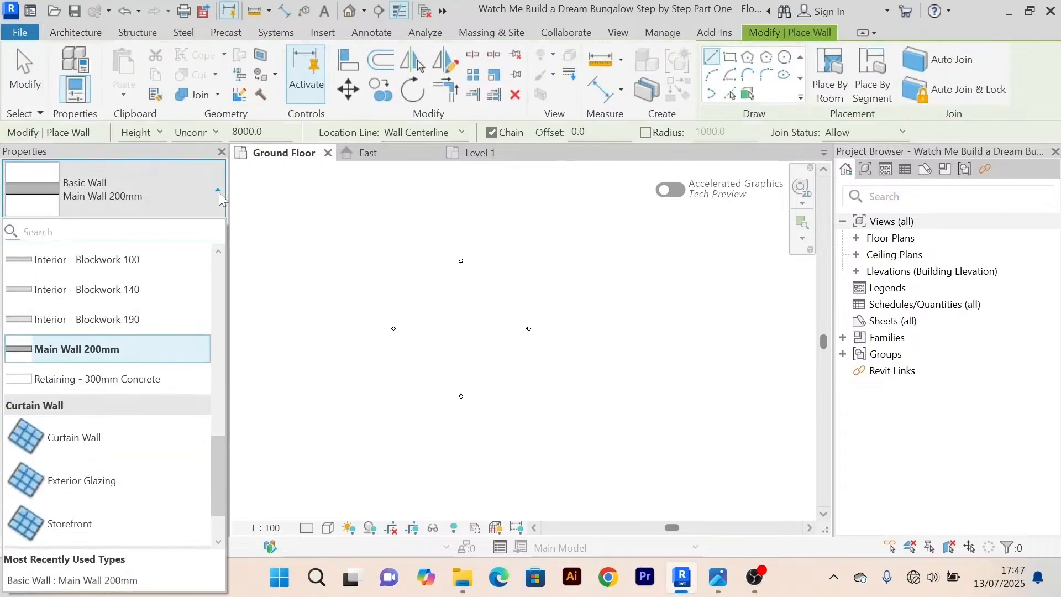
pyautogui.click(88, 347)
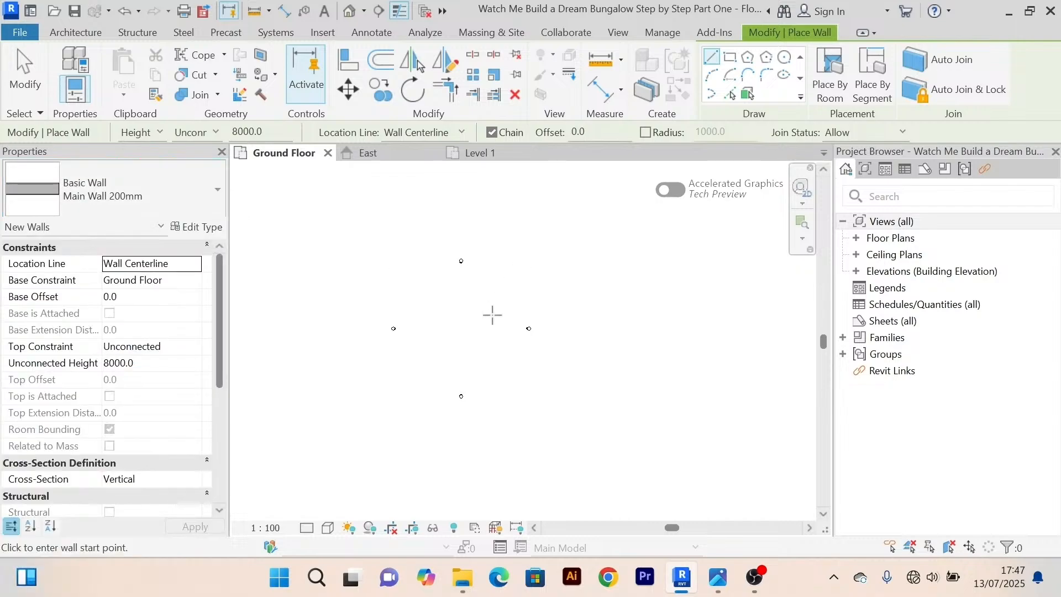
pyautogui.click(315, 358)
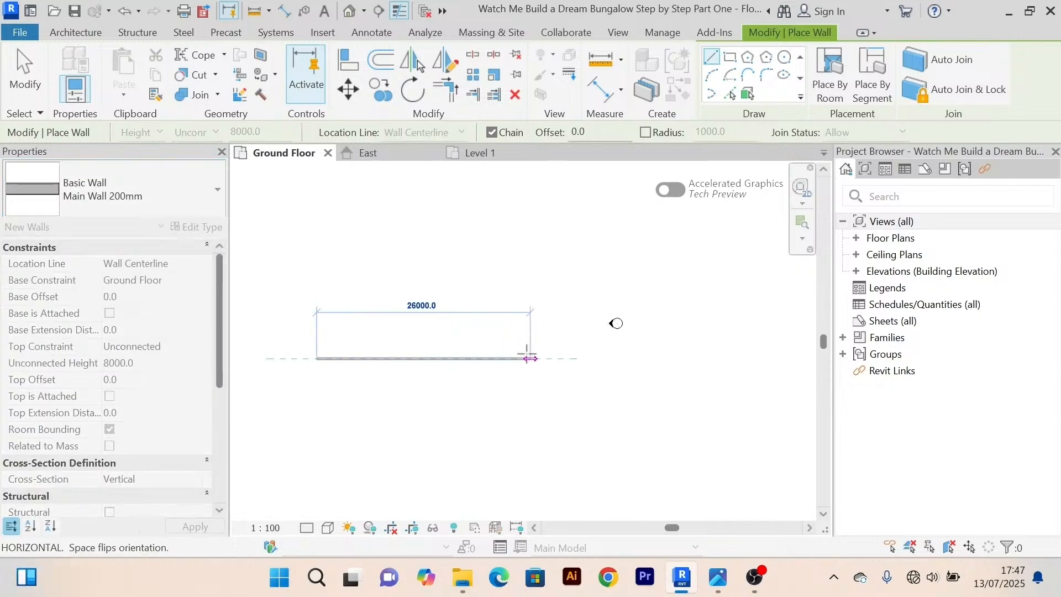
pyautogui.click(531, 358)
pyautogui.scroll(-2, 540, 347)
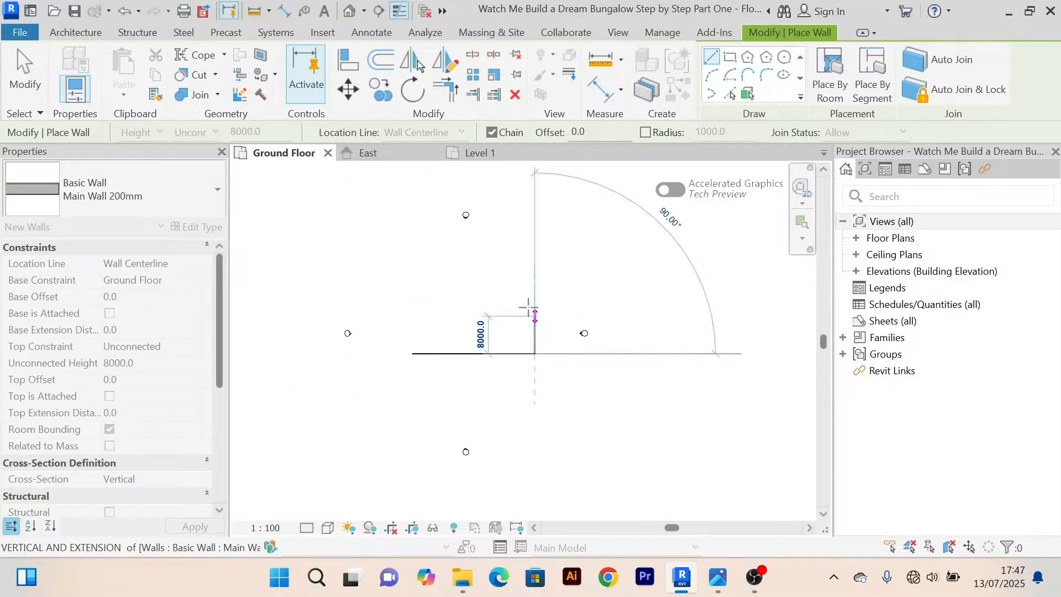
pyautogui.click(534, 255)
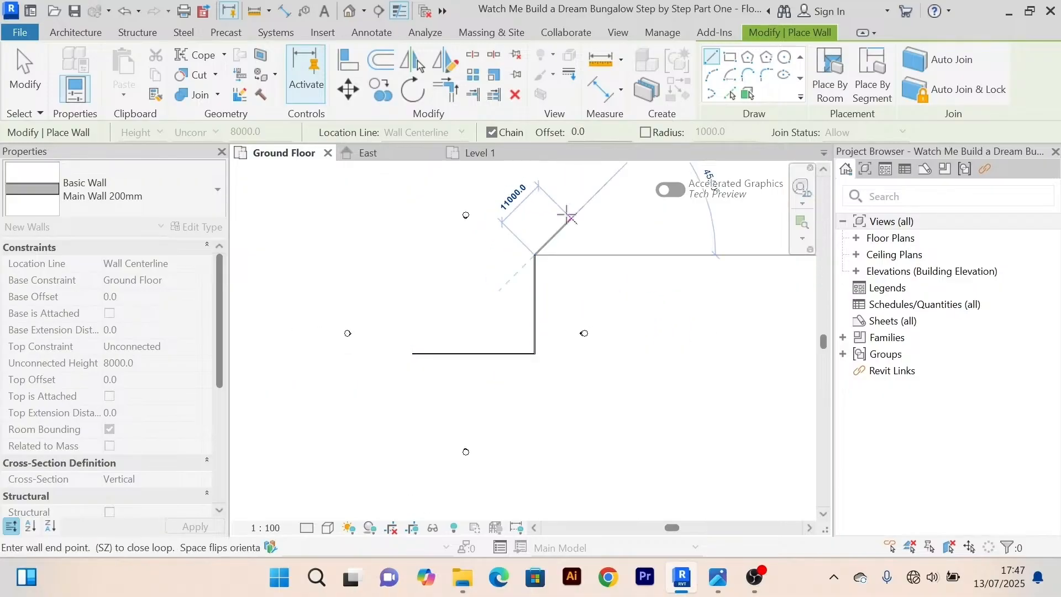
pyautogui.rightClick(569, 217)
pyautogui.click(596, 227)
pyautogui.rightClick(569, 206)
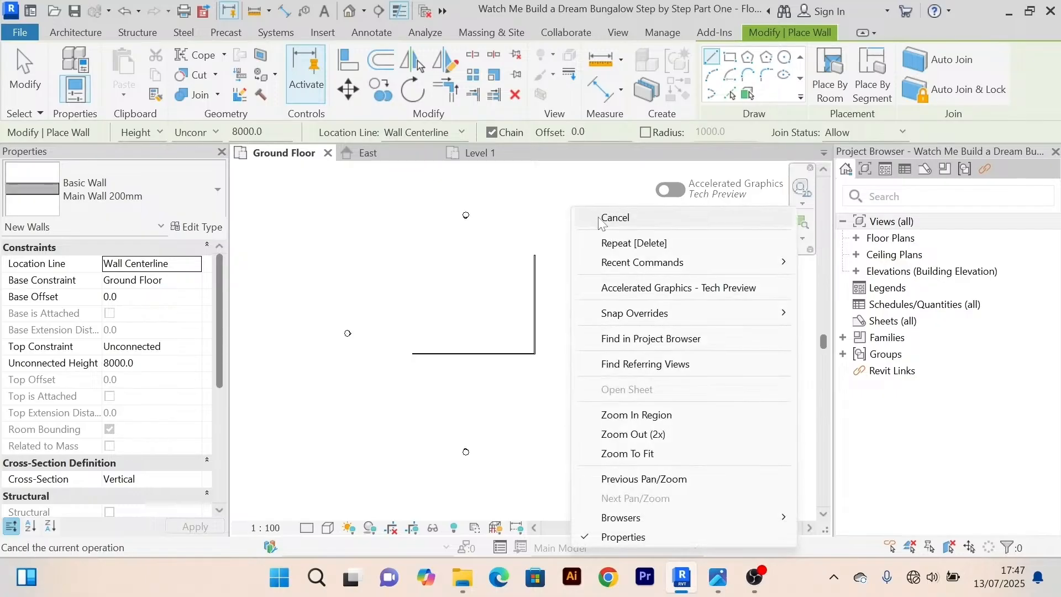
pyautogui.click(585, 217)
pyautogui.rightClick(565, 206)
pyautogui.click(590, 217)
# Select the vertical wall in the Ground Floor plan, examine its temporary dimensions, and clear the selection.
pyautogui.scroll(3, 548, 317)
pyautogui.scroll(-4, 570, 305)
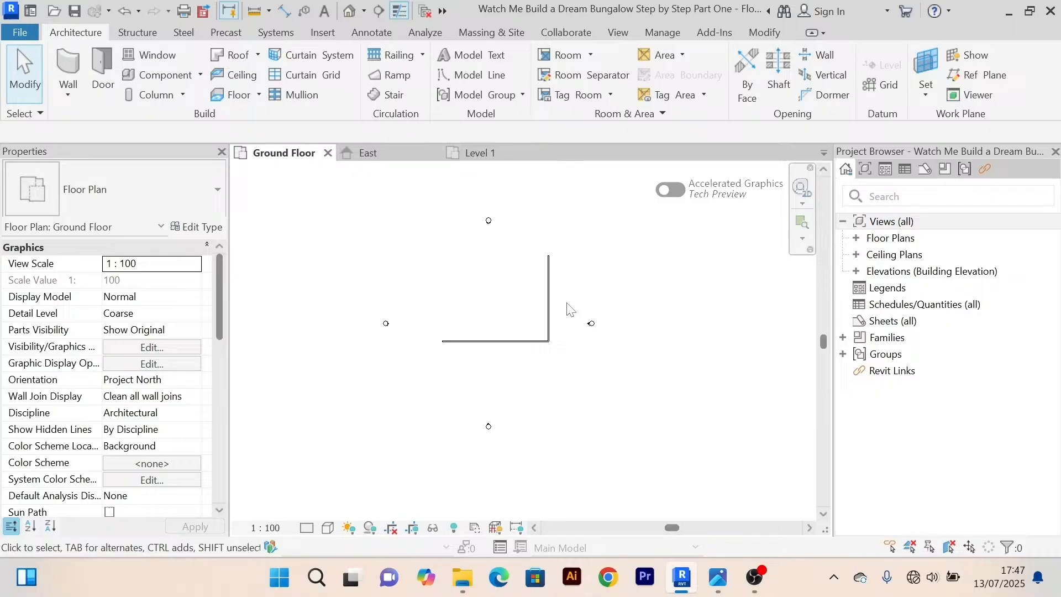
pyautogui.scroll(2, 569, 310)
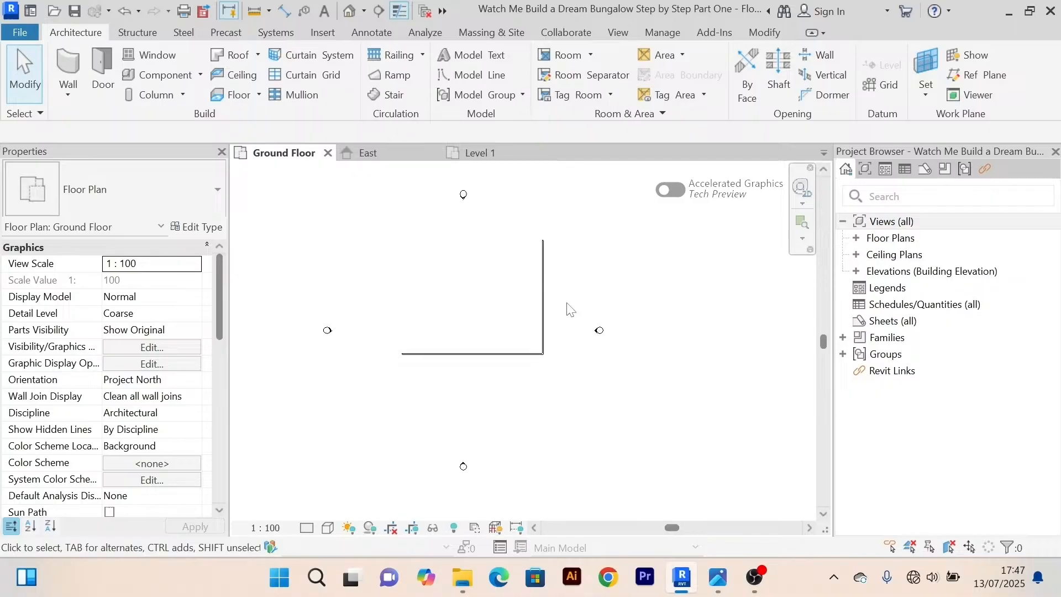
pyautogui.moveTo(569, 309); pyautogui.dragTo(542, 373, button='middle')
pyautogui.scroll(3, 535, 328)
pyautogui.scroll(-2, 555, 315)
pyautogui.scroll(-2, 540, 365)
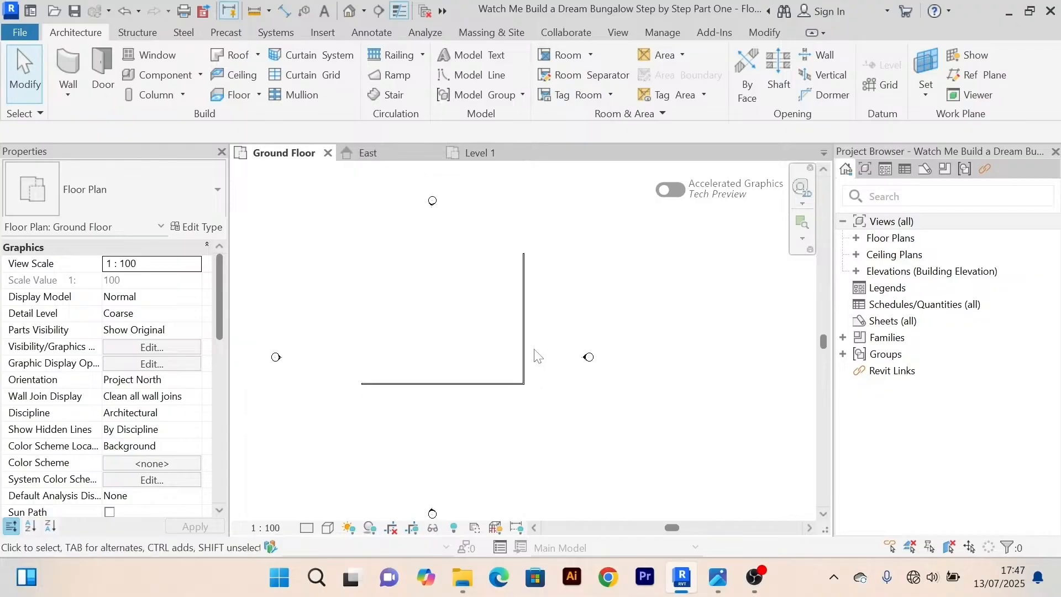
pyautogui.scroll(4, 532, 355)
pyautogui.click(511, 330)
pyautogui.moveTo(512, 330); pyautogui.dragTo(429, 278, button='middle')
pyautogui.scroll(-2, 386, 365)
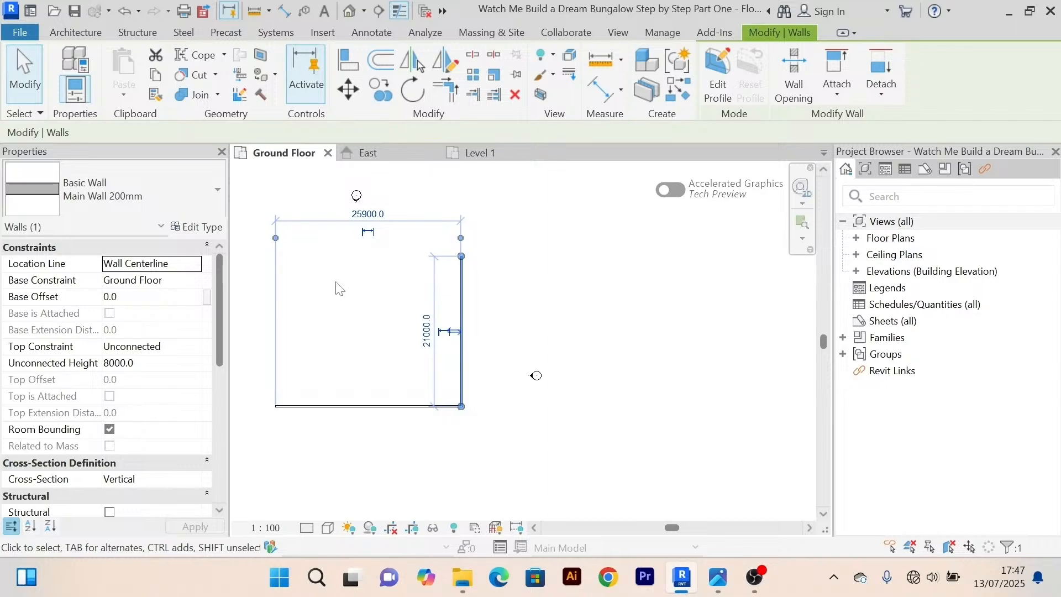
pyautogui.scroll(1, 336, 289)
pyautogui.moveTo(376, 324); pyautogui.dragTo(476, 278, button='middle')
pyautogui.scroll(2, 475, 278)
pyautogui.scroll(-1, 475, 278)
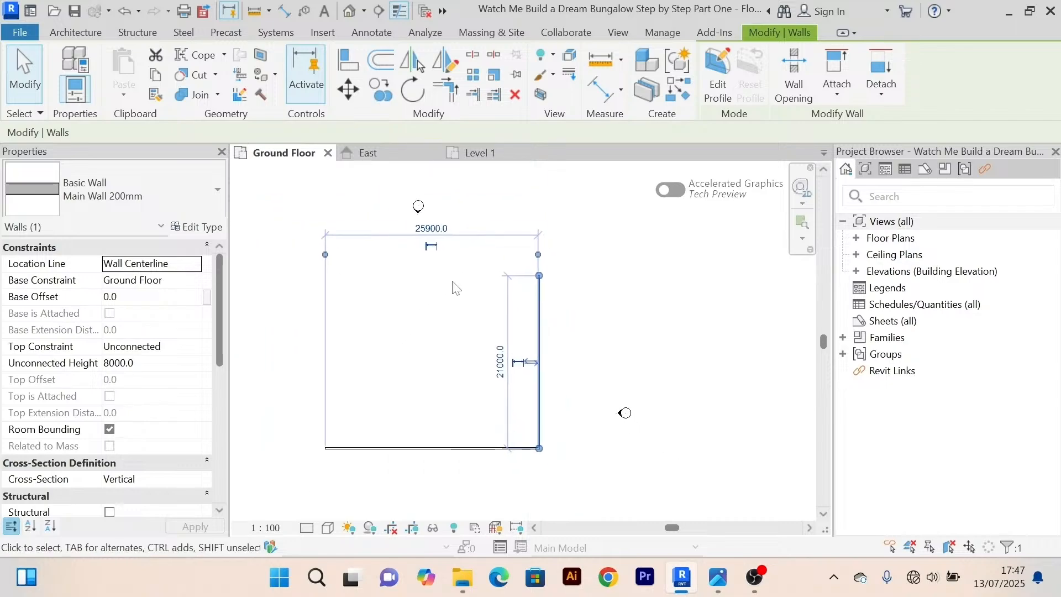
pyautogui.rightClick(663, 312)
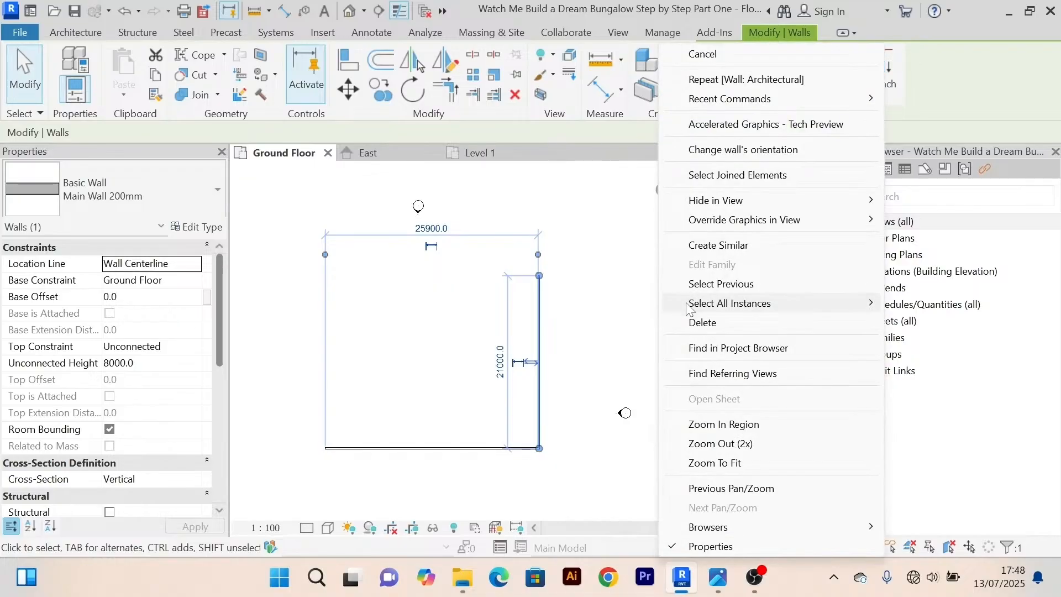
pyautogui.click(713, 53)
pyautogui.scroll(3, 566, 299)
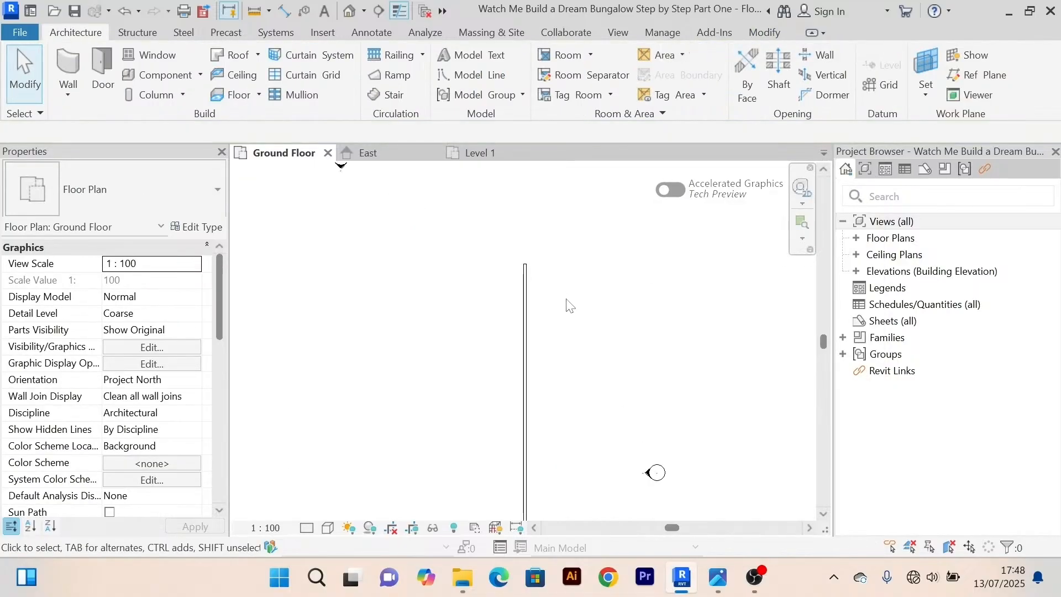
pyautogui.scroll(-3, 566, 299)
pyautogui.moveTo(575, 305); pyautogui.dragTo(568, 278, button='middle')
pyautogui.scroll(4, 550, 299)
pyautogui.scroll(-1, 583, 303)
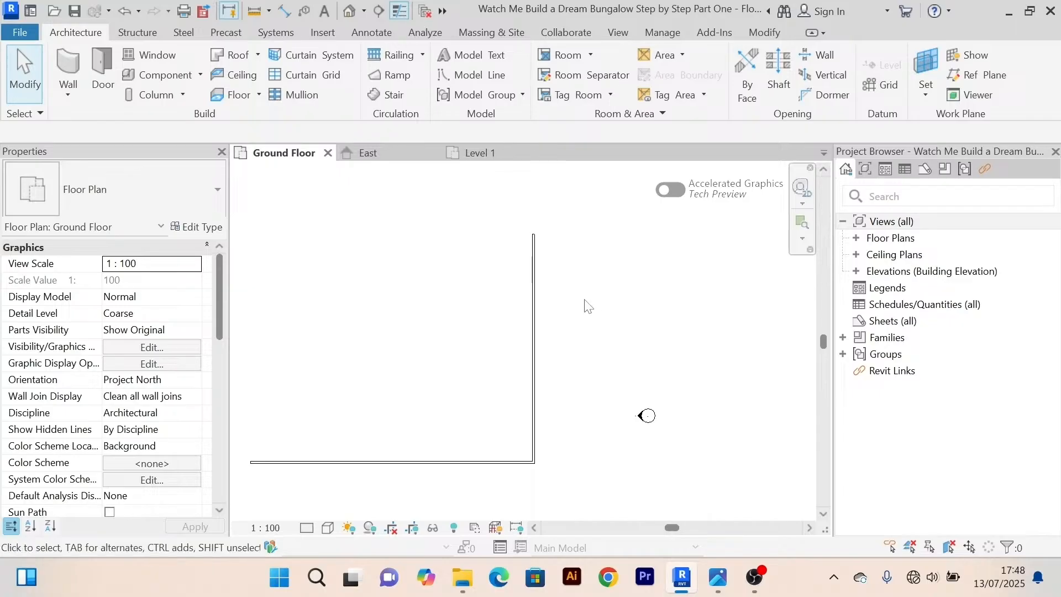
pyautogui.rightClick(602, 273)
pyautogui.click(645, 226)
pyautogui.scroll(2, 604, 329)
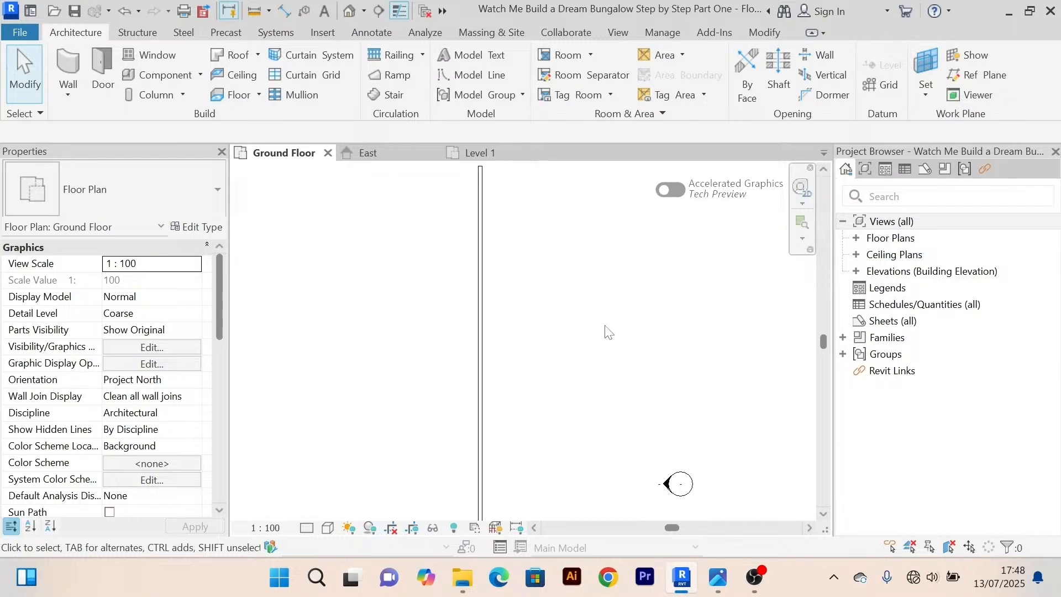
pyautogui.scroll(-1, 604, 329)
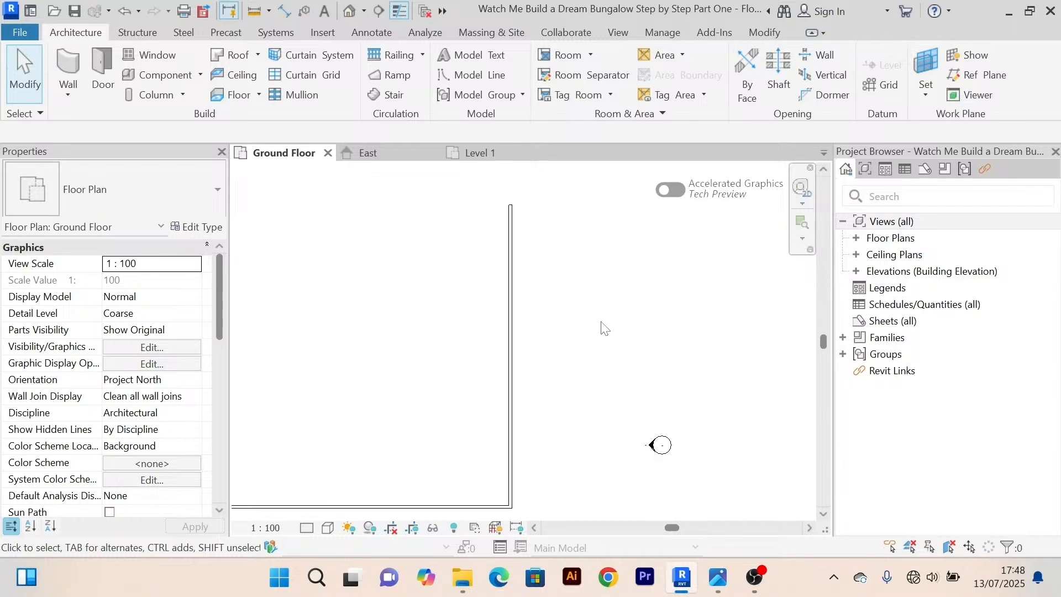
pyautogui.scroll(-1, 602, 323)
pyautogui.moveTo(609, 332); pyautogui.dragTo(599, 304, button='middle')
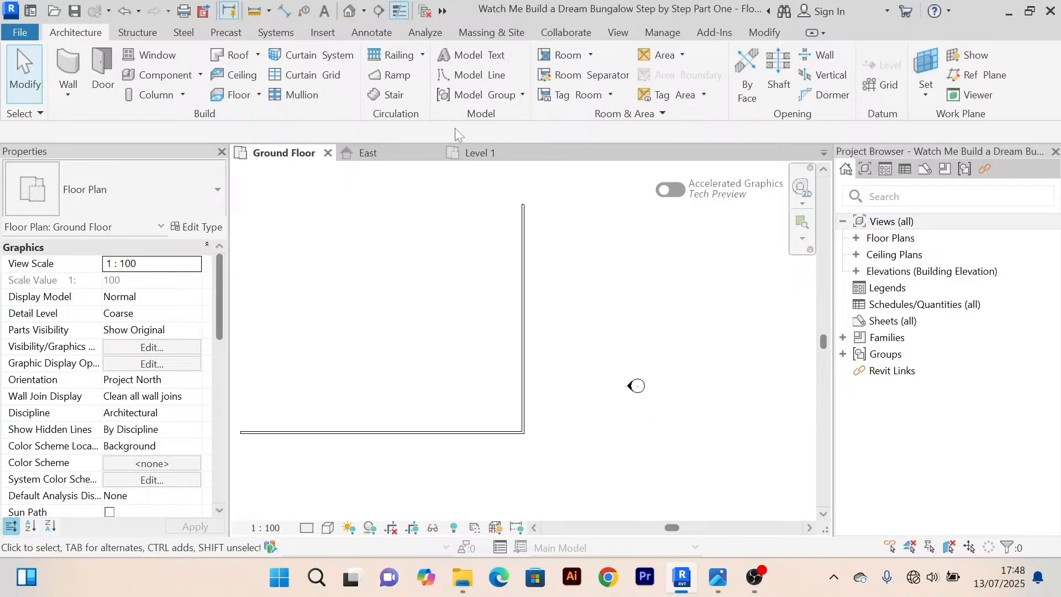
pyautogui.scroll(-1, 460, 323)
pyautogui.moveTo(466, 333); pyautogui.dragTo(467, 333, button='middle')
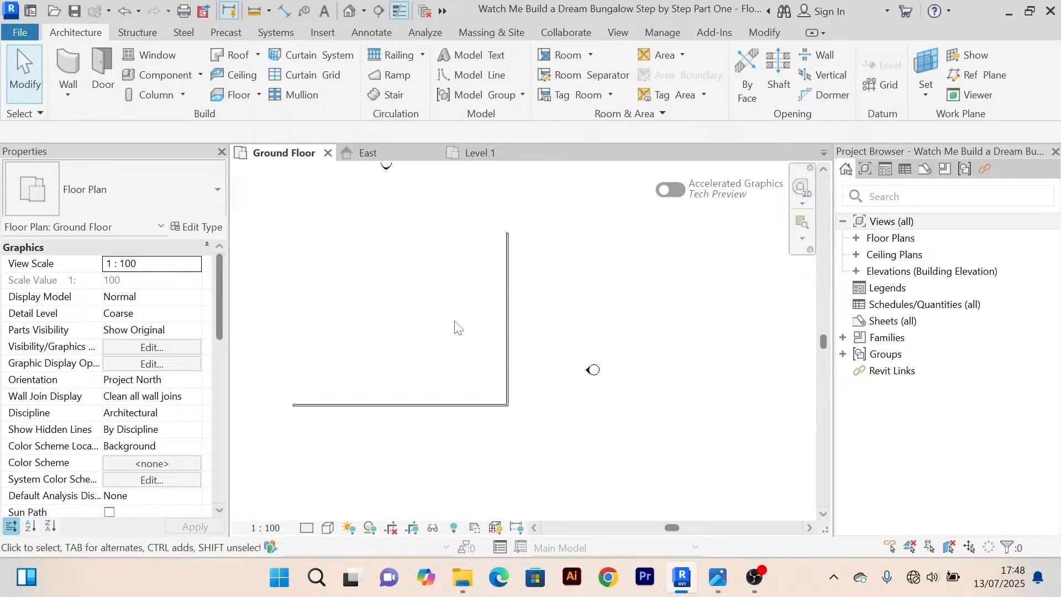
# Check the room widths in the draft project's Level 1 plan and close the East elevation view.
pyautogui.click(470, 154)
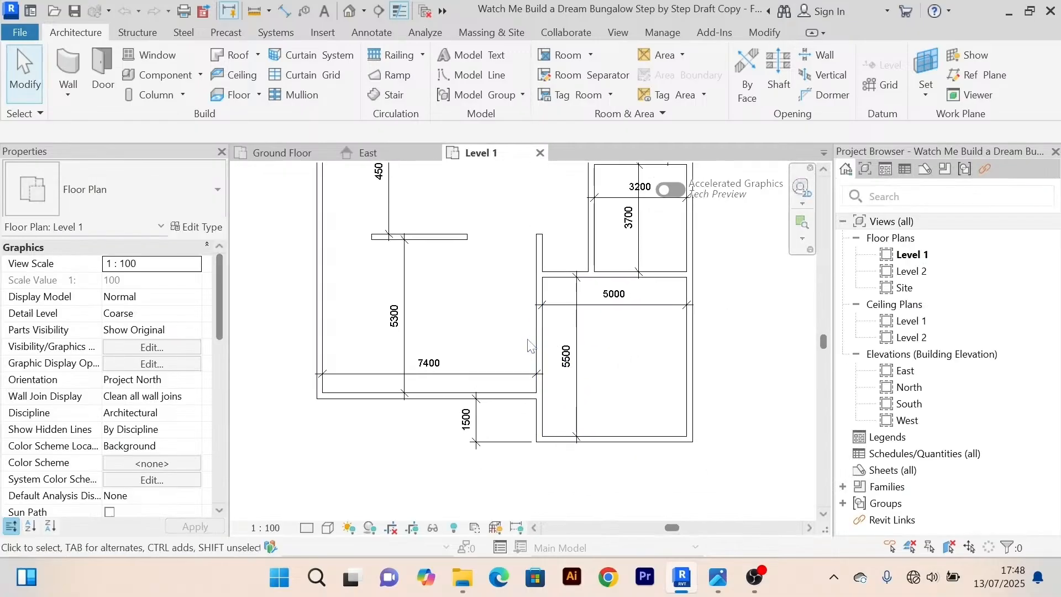
pyautogui.click(299, 155)
pyautogui.click(389, 159)
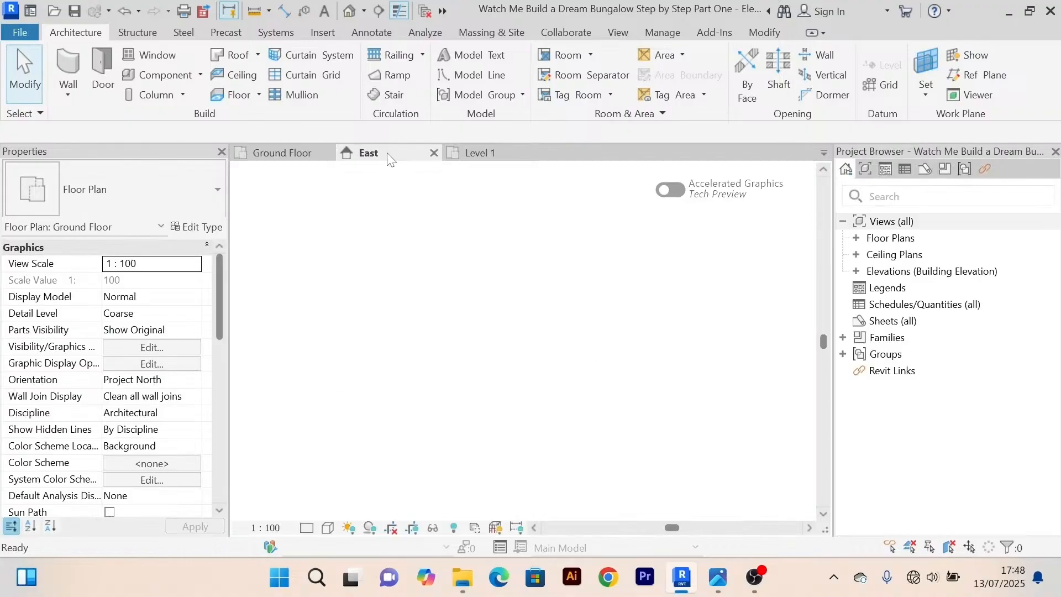
pyautogui.click(434, 153)
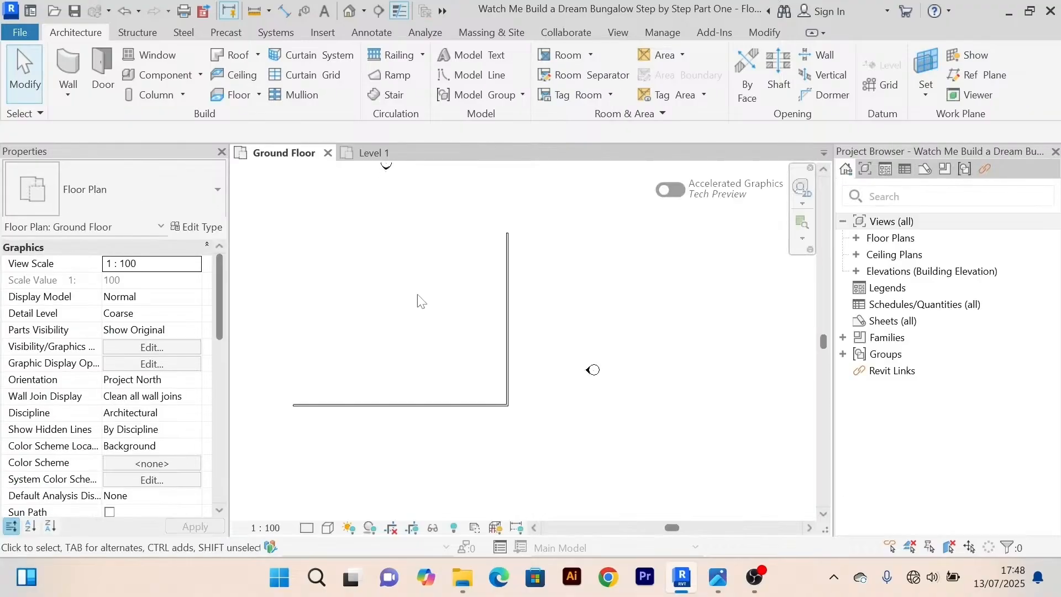
# Offset a copy of the east vertical wall 5000 mm toward the inside of the Ground Floor plan and leave the Offset command.
pyautogui.click(506, 309)
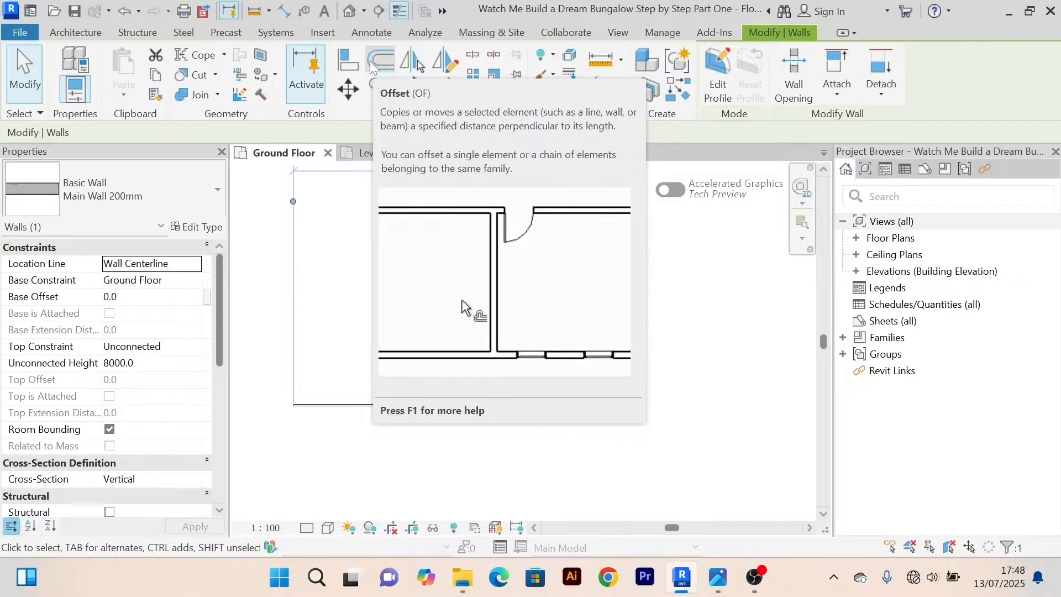
pyautogui.click(381, 61)
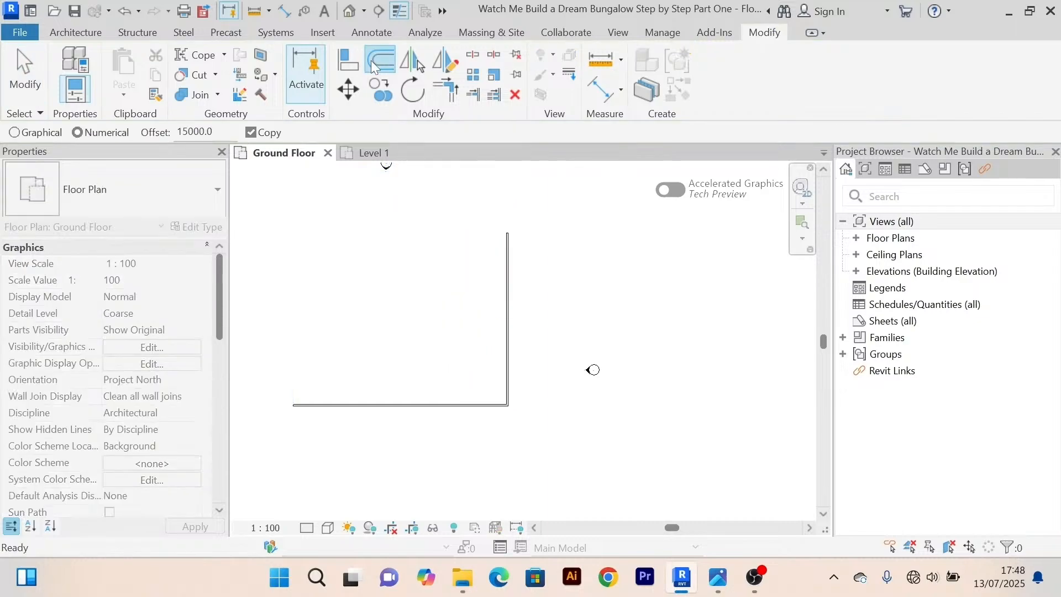
pyautogui.doubleClick(209, 131)
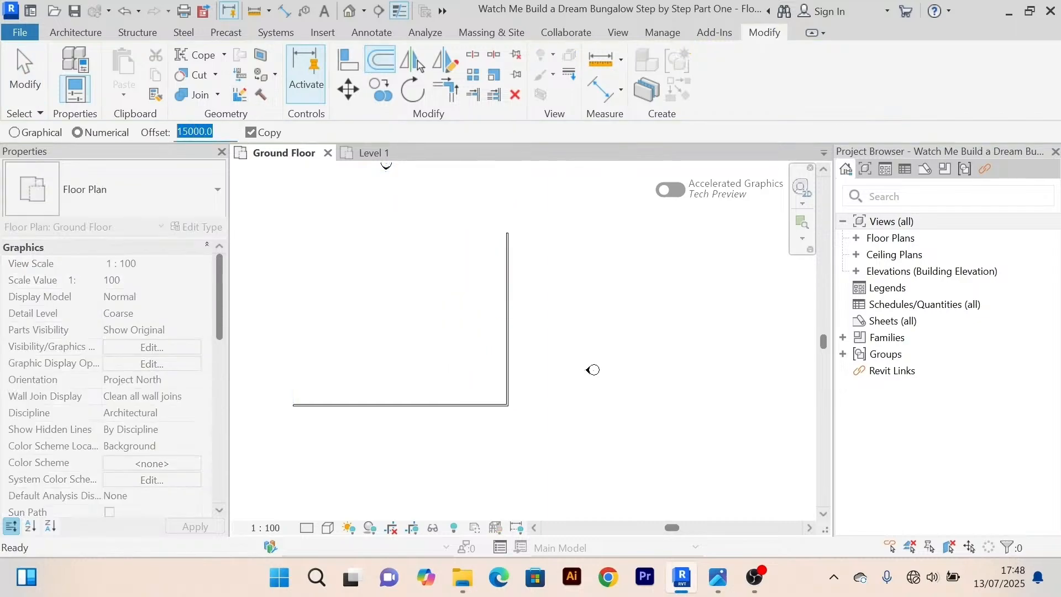
pyautogui.write('5000')
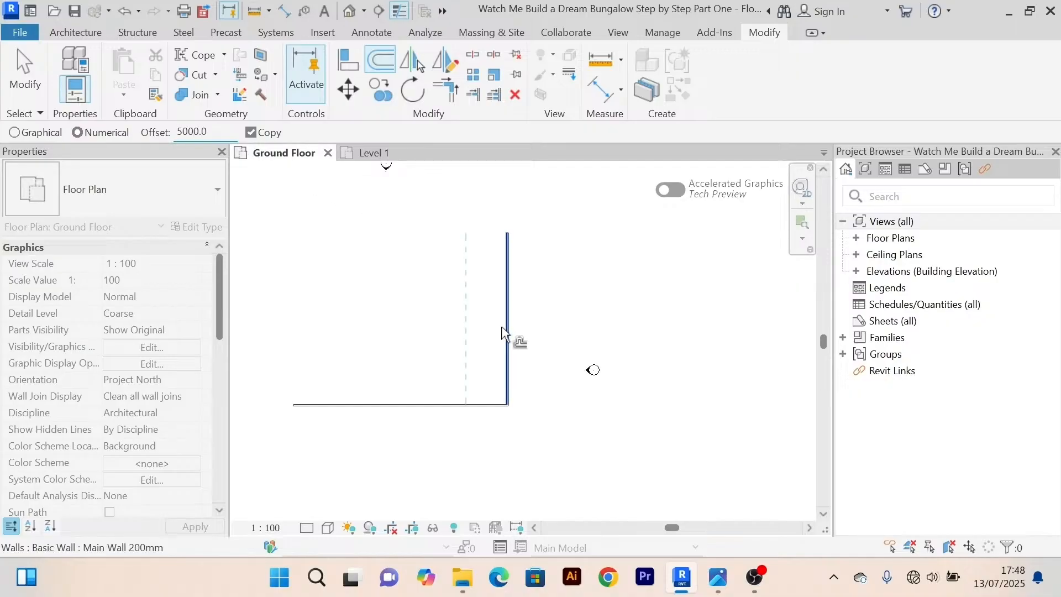
pyautogui.scroll(3, 505, 334)
pyautogui.scroll(-5, 506, 335)
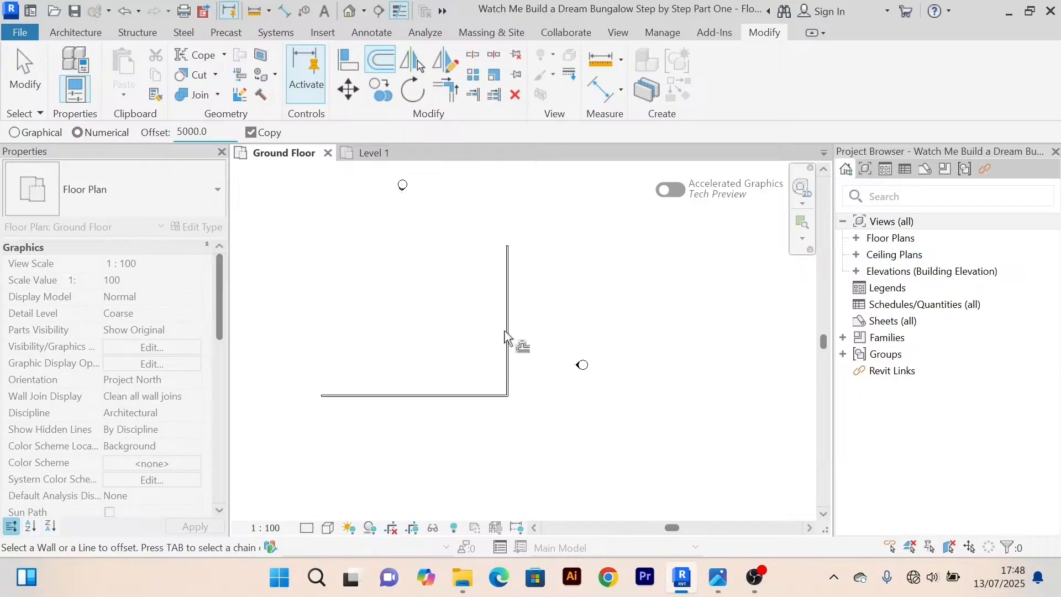
pyautogui.scroll(3, 511, 328)
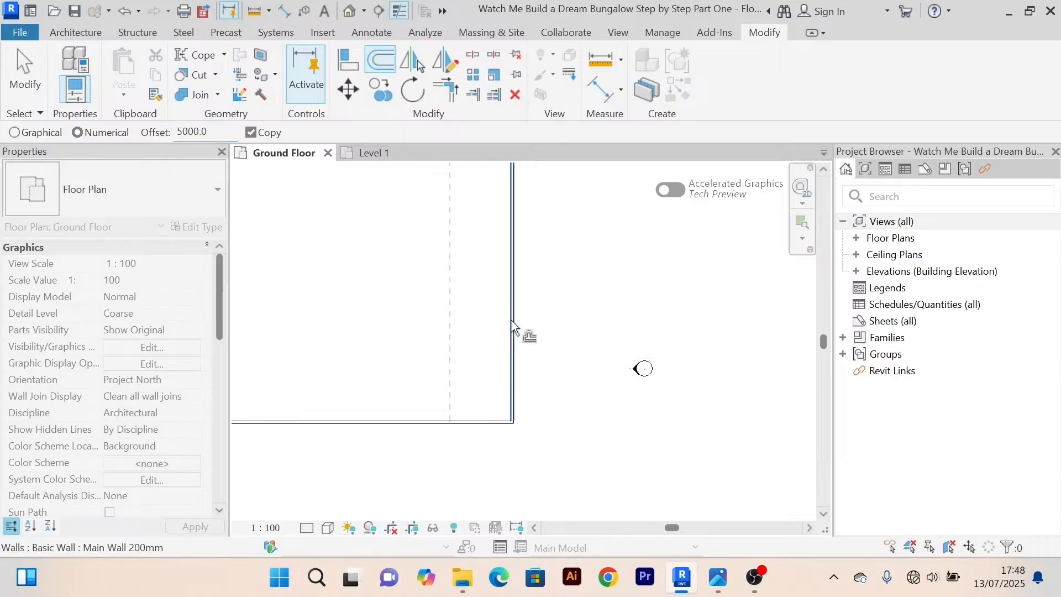
pyautogui.click(510, 327)
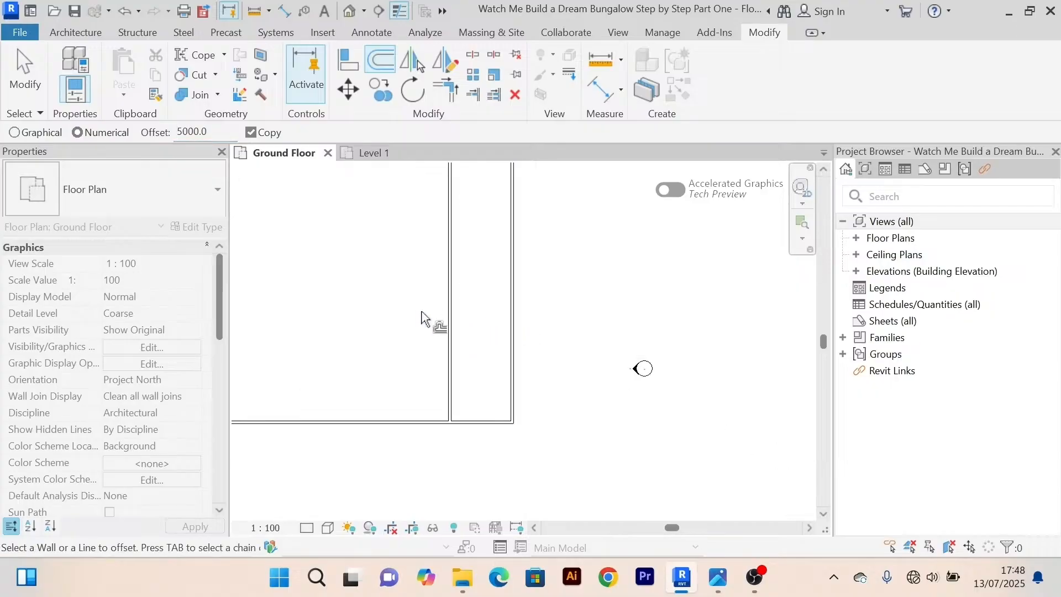
pyautogui.rightClick(381, 241)
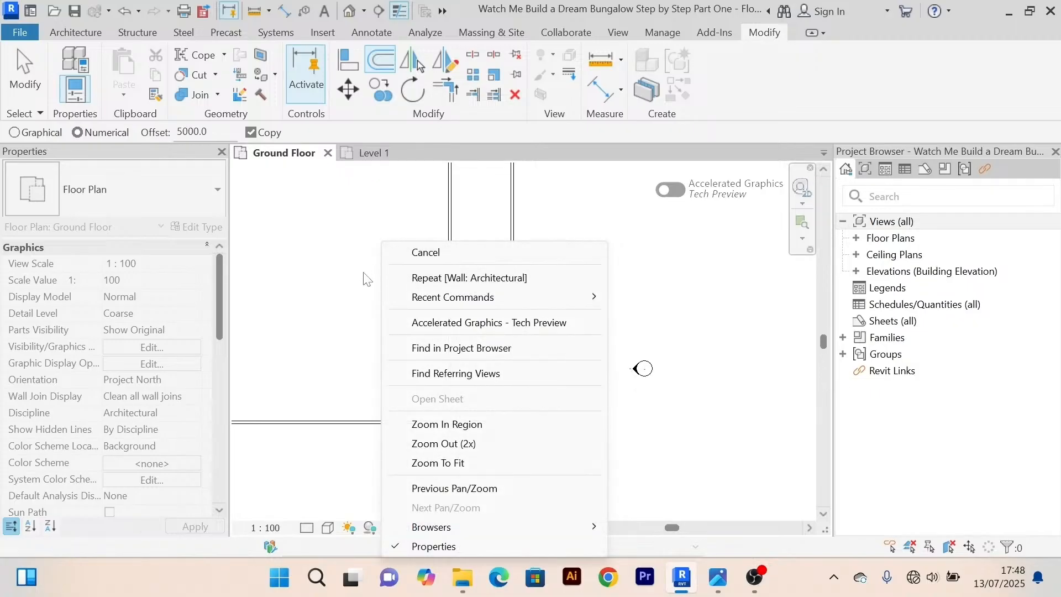
pyautogui.click(390, 253)
pyautogui.rightClick(348, 219)
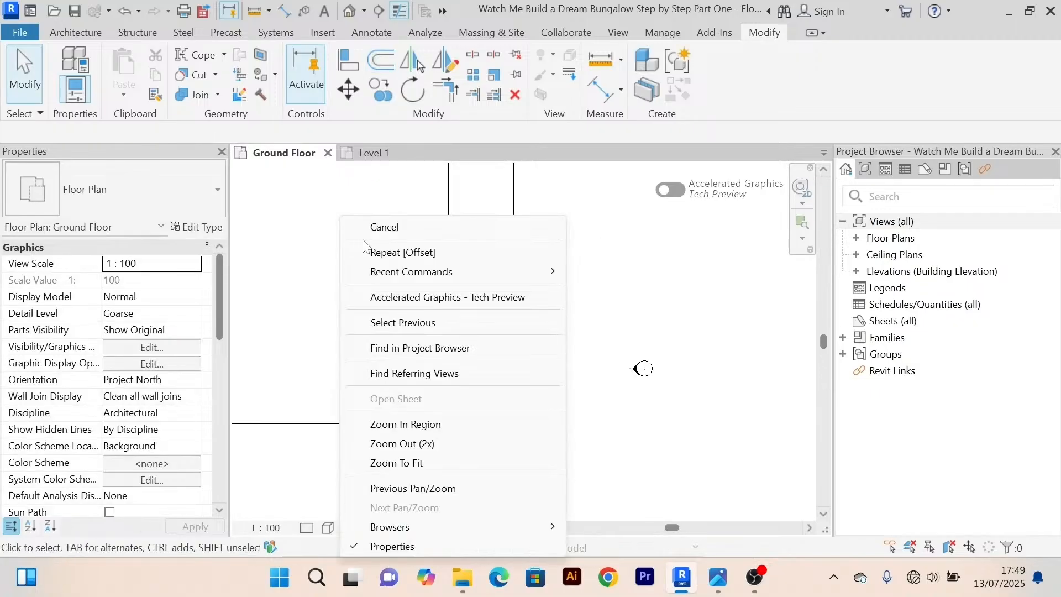
pyautogui.click(384, 227)
# Start an aligned dimension and set its preferred wall reference to Wall faces.
pyautogui.moveTo(466, 352); pyautogui.dragTo(436, 280, button='middle')
pyautogui.scroll(2, 412, 326)
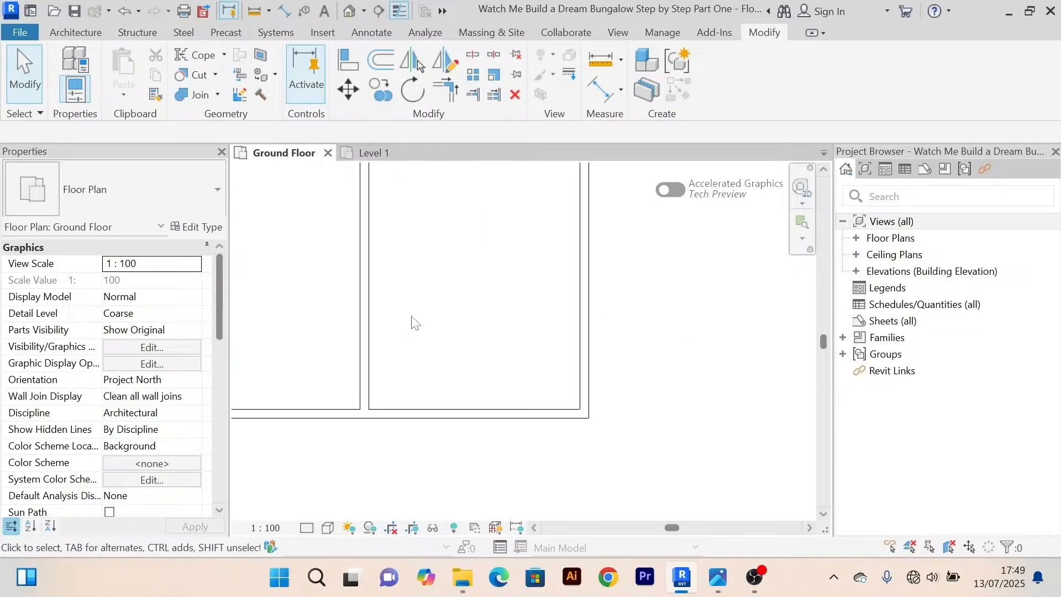
pyautogui.scroll(-2, 412, 323)
pyautogui.moveTo(462, 332); pyautogui.dragTo(599, 398, button='middle')
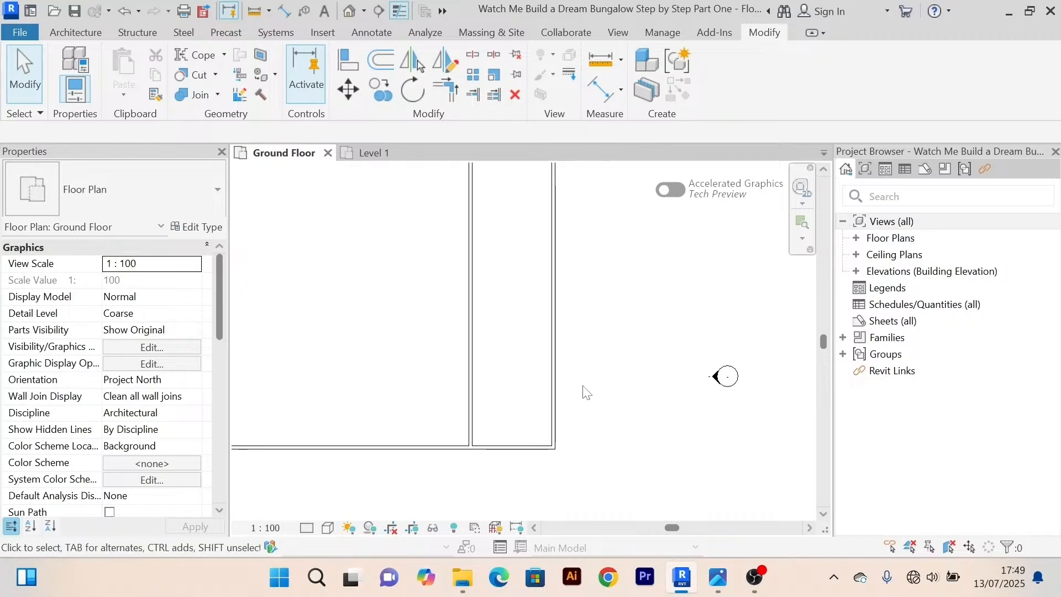
pyautogui.click(608, 98)
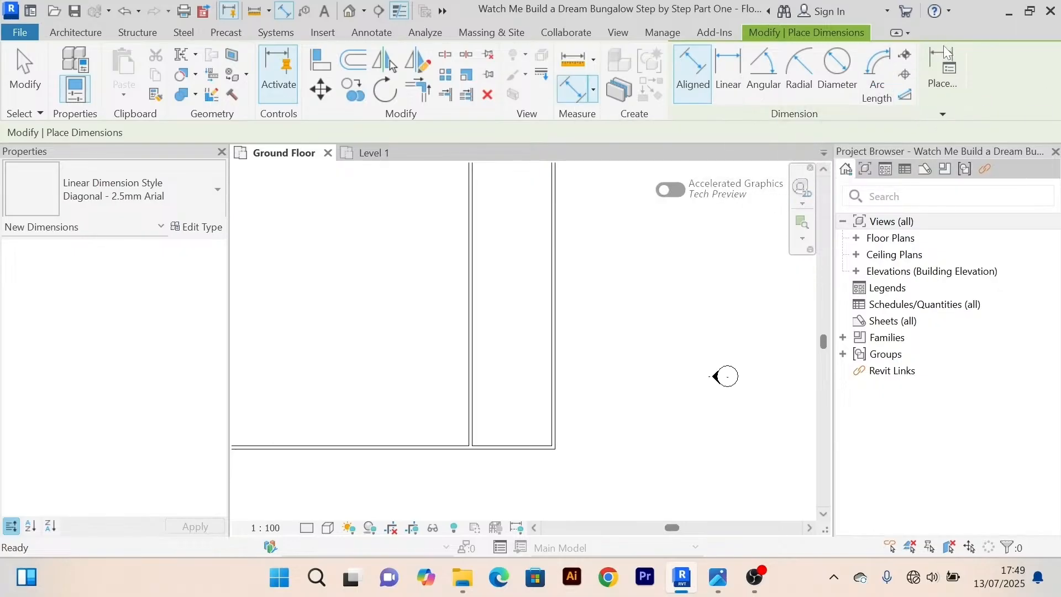
pyautogui.click(946, 66)
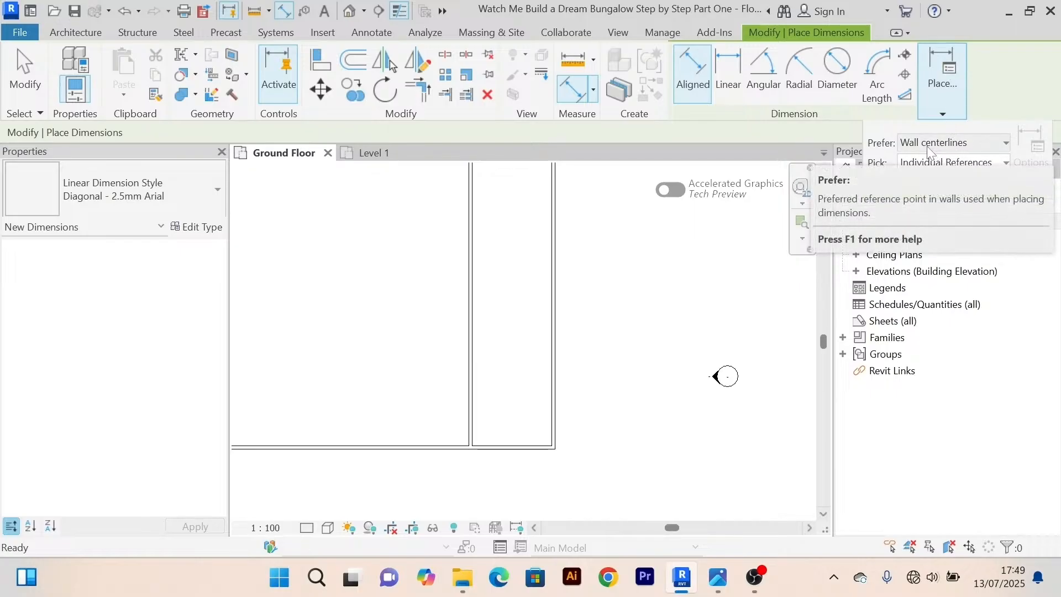
pyautogui.click(1006, 143)
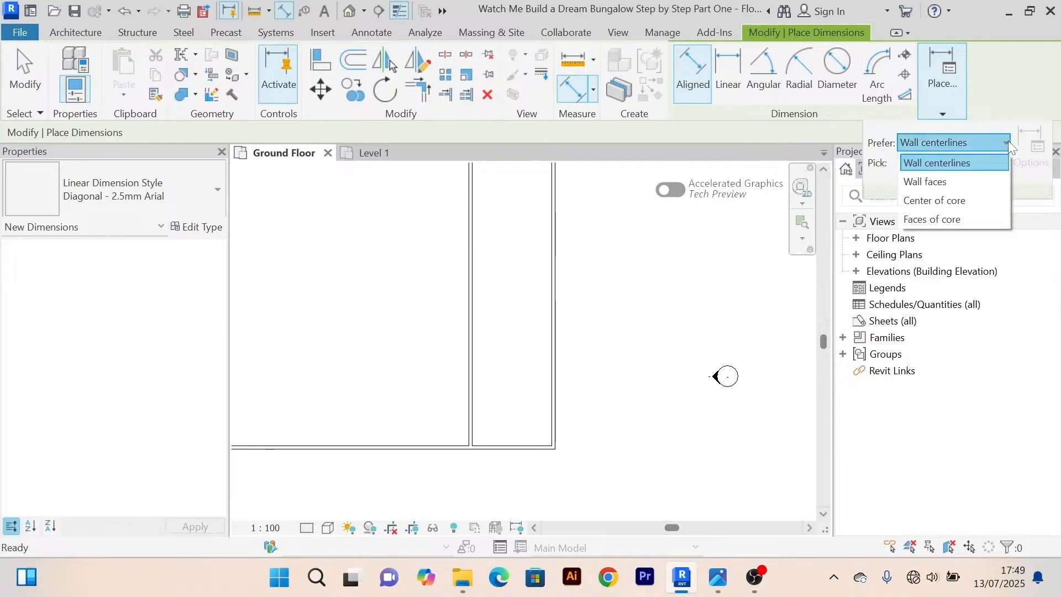
pyautogui.click(939, 186)
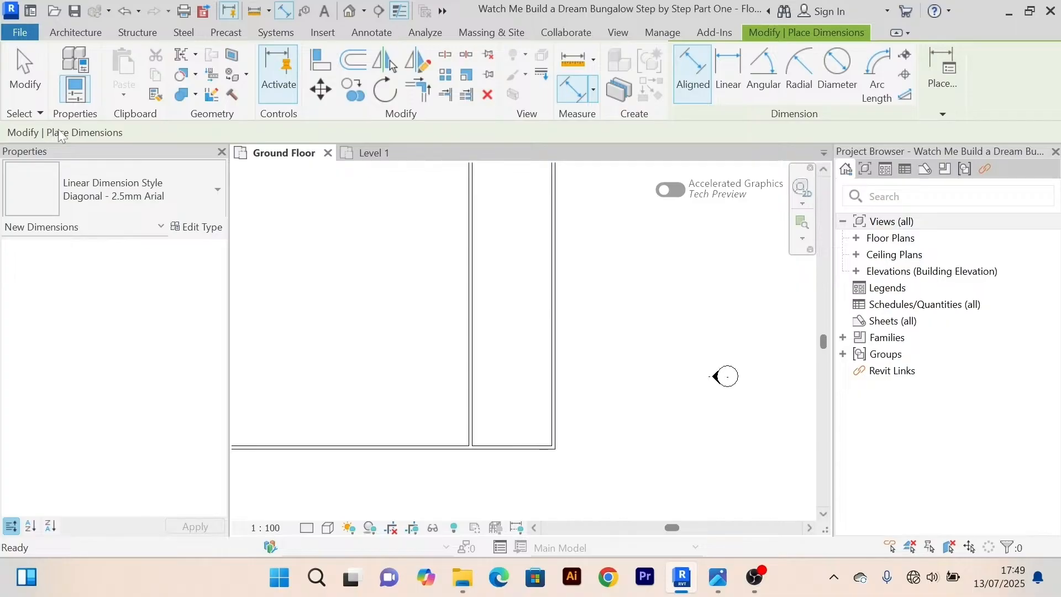
pyautogui.click(944, 114)
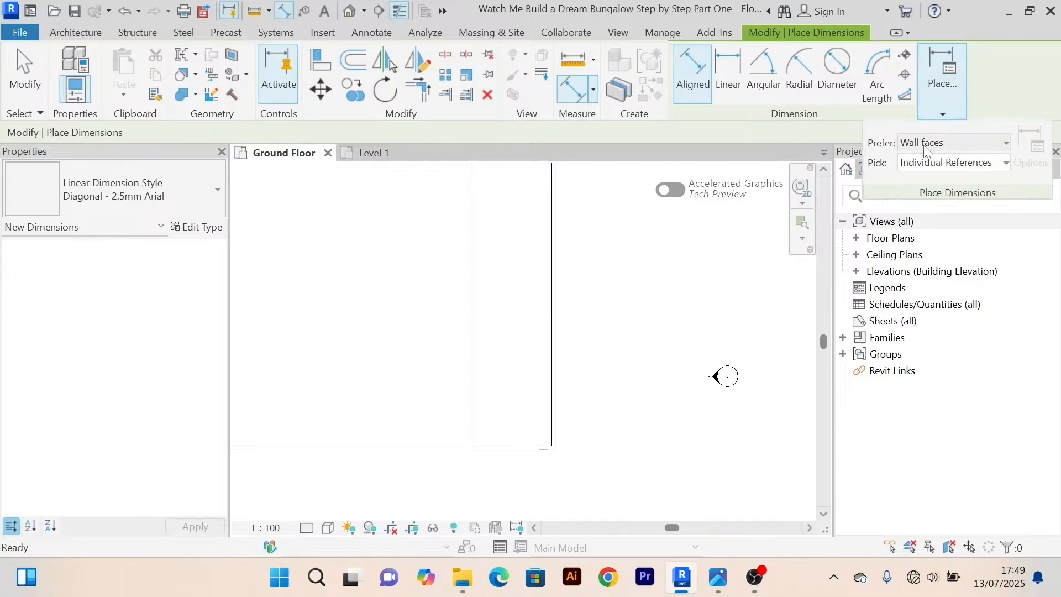
pyautogui.click(1005, 143)
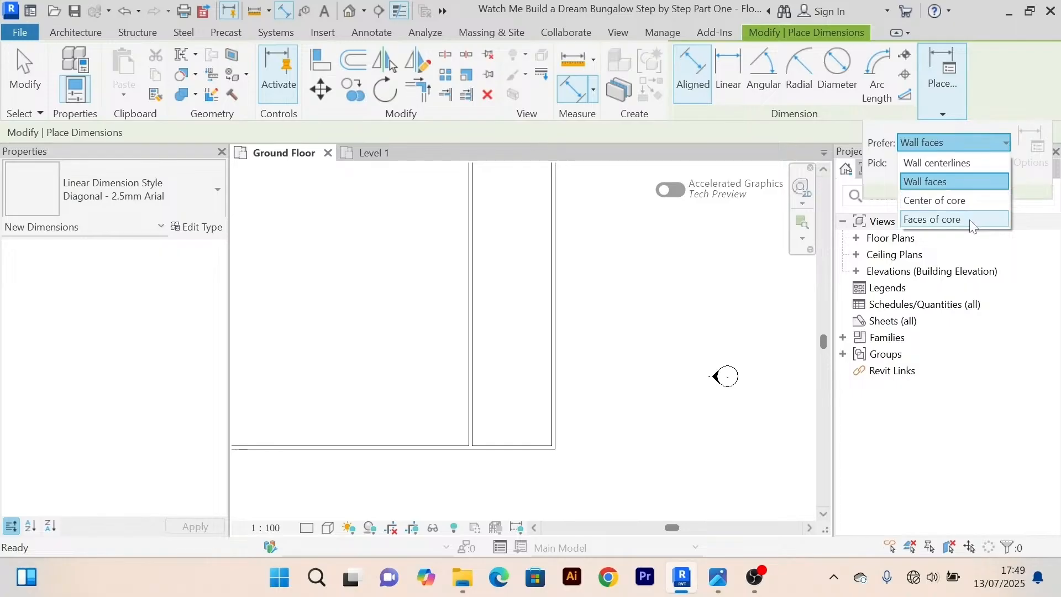
pyautogui.click(946, 182)
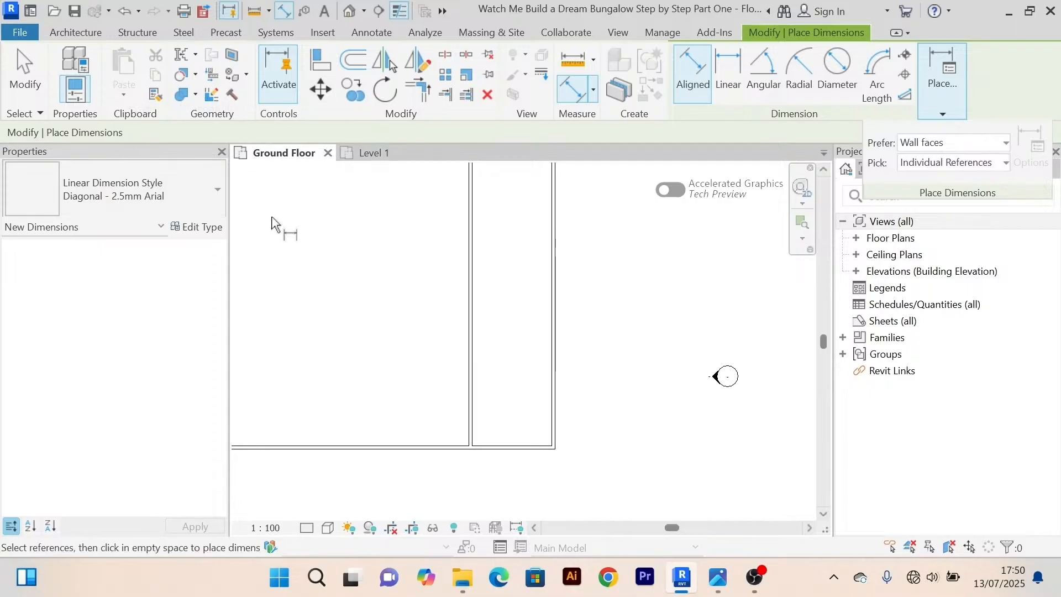
# Dimension the clear width between the inner faces of the two vertical walls near the south wall, and end the dimension command.
pyautogui.scroll(5, 520, 365)
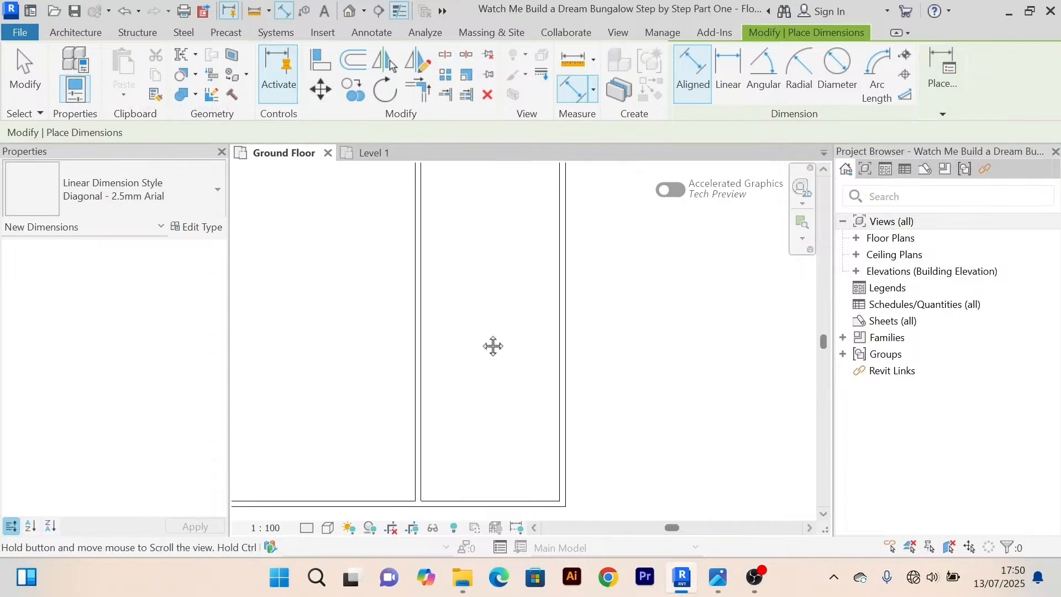
pyautogui.scroll(2, 440, 358)
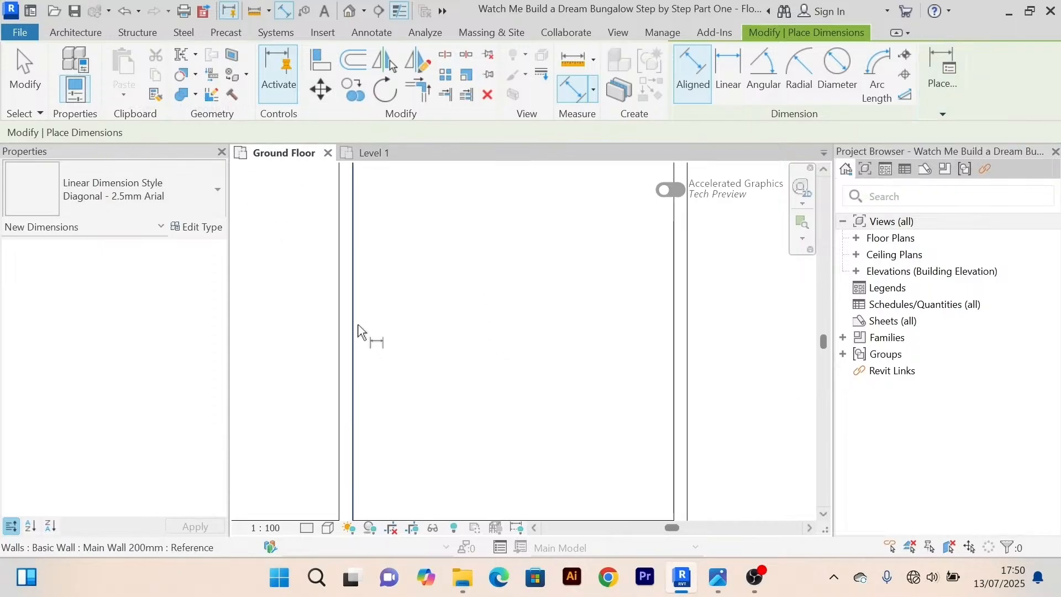
pyautogui.click(355, 333)
pyautogui.click(675, 339)
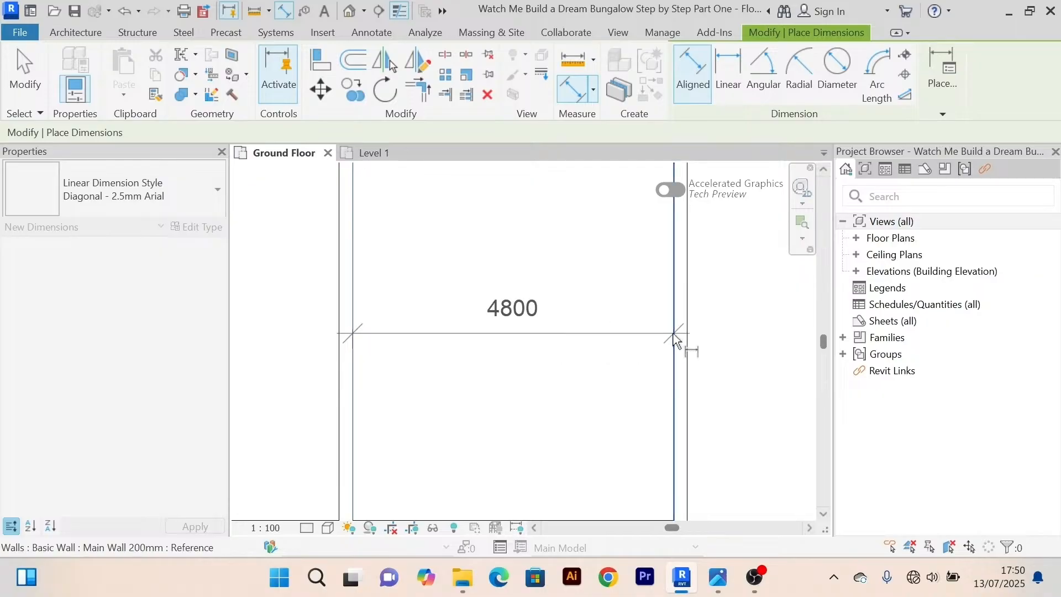
pyautogui.scroll(-2, 583, 338)
pyautogui.click(581, 337)
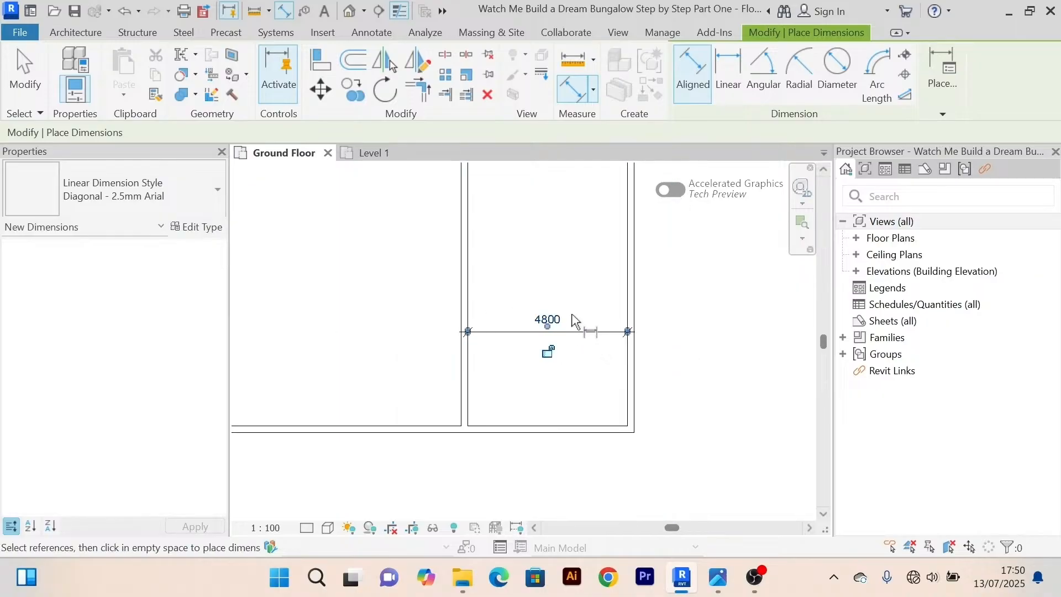
pyautogui.moveTo(649, 341); pyautogui.dragTo(610, 360, button='middle')
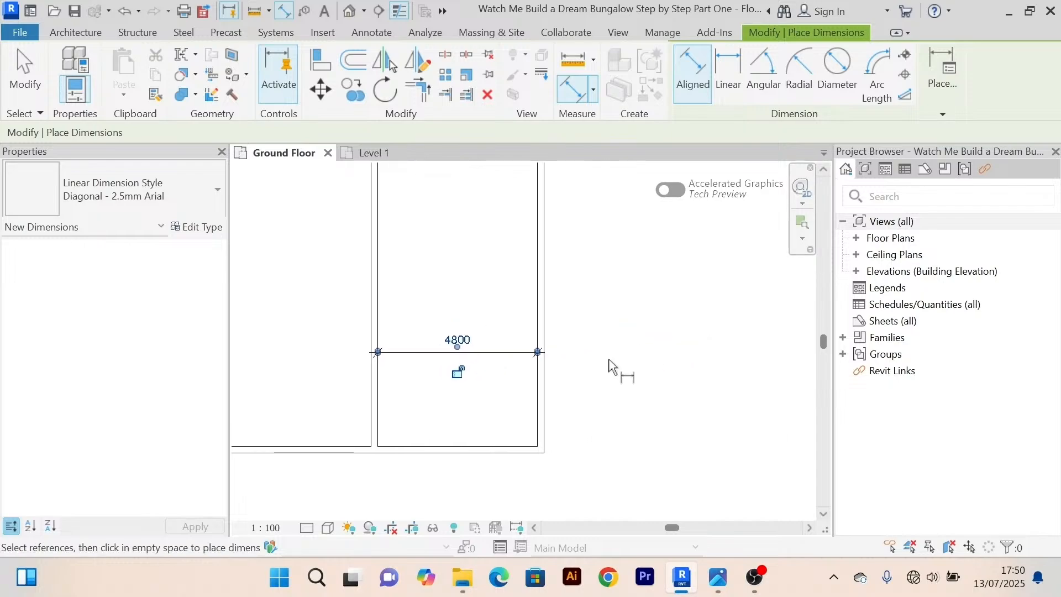
pyautogui.scroll(-2, 610, 367)
pyautogui.moveTo(611, 367); pyautogui.dragTo(578, 398, button='middle')
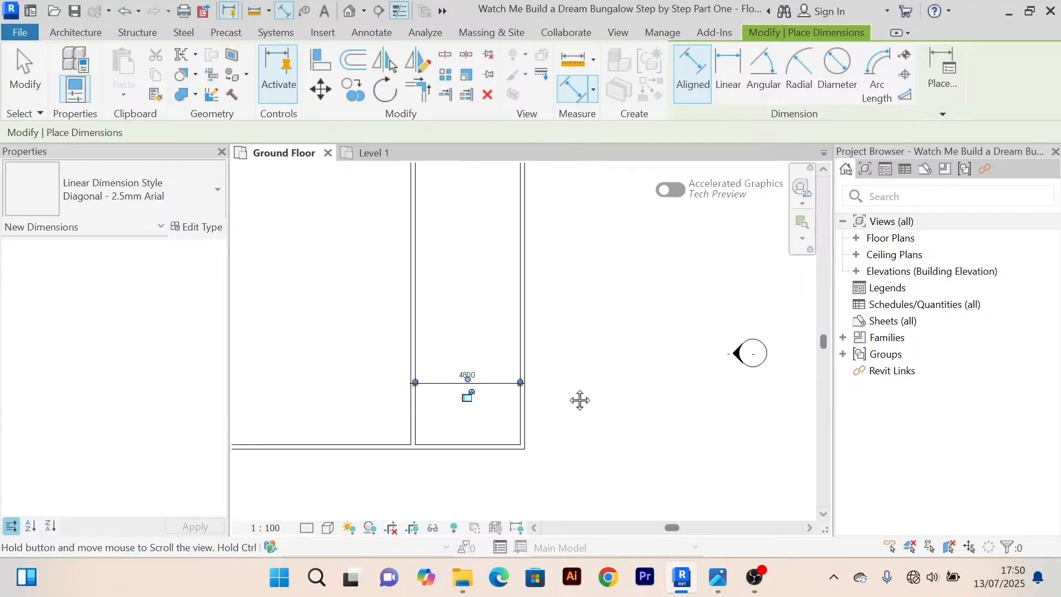
pyautogui.rightClick(582, 327)
pyautogui.click(625, 24)
pyautogui.rightClick(613, 381)
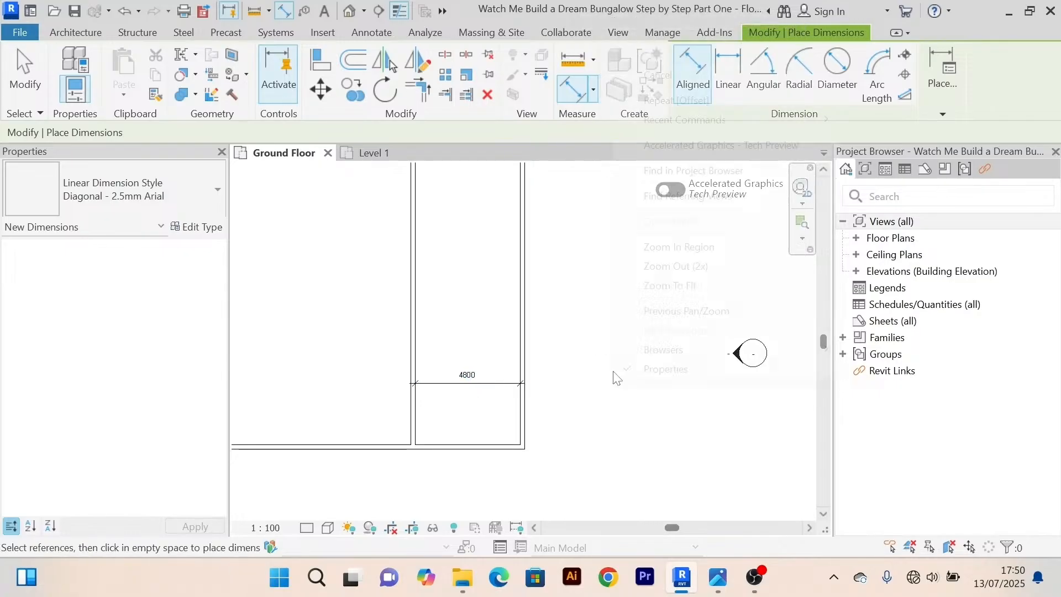
pyautogui.press('Escape')
pyautogui.press('Escape')
pyautogui.scroll(2, 599, 384)
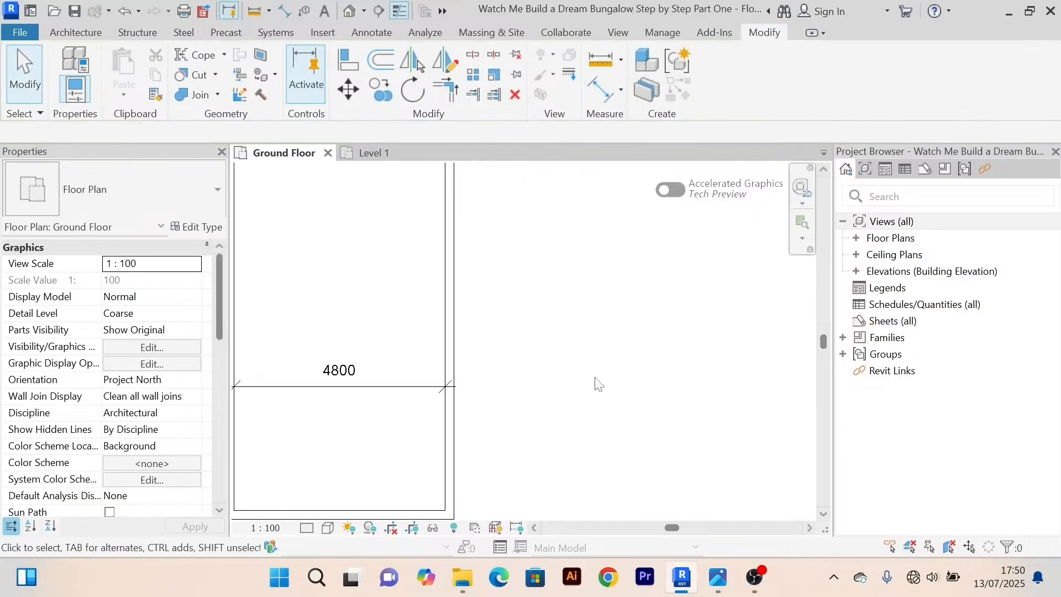
pyautogui.scroll(-2, 605, 368)
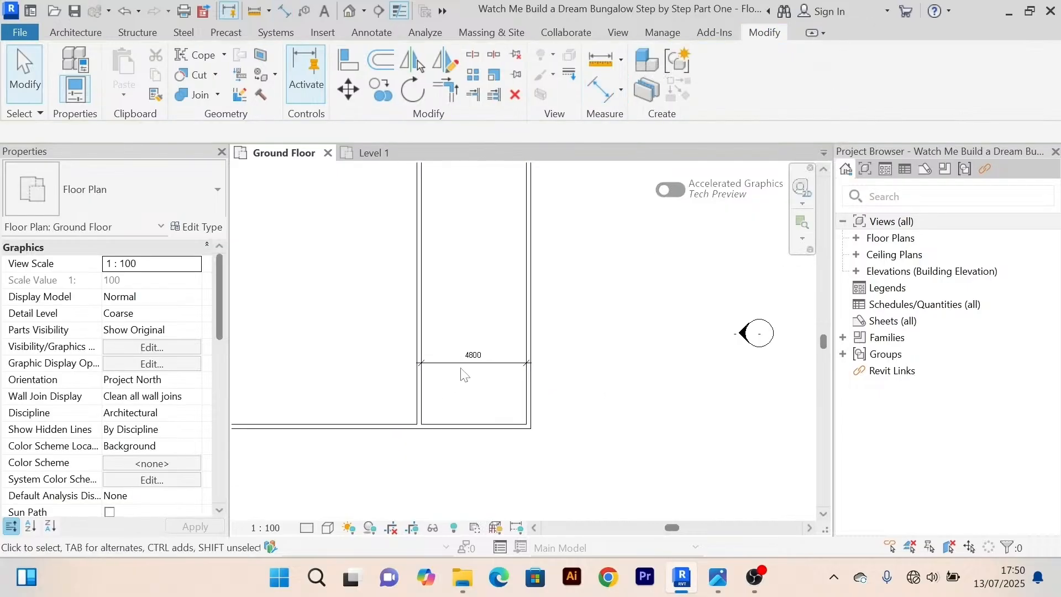
pyautogui.scroll(7, 487, 332)
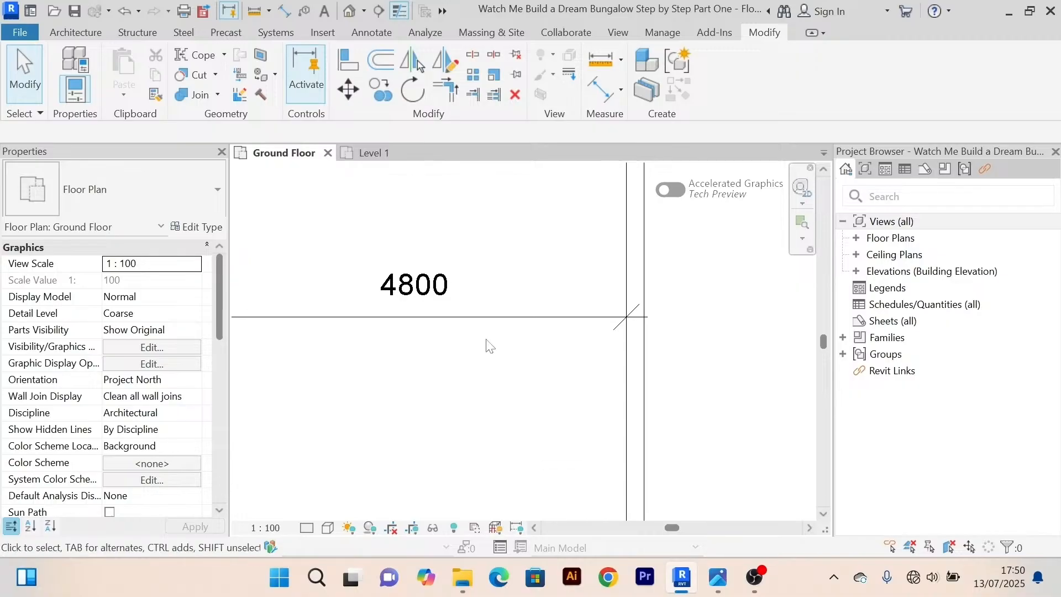
# Examine the clear-width dimension between the inner vertical wall and the outer wall at the plan's lower-right corner.
pyautogui.scroll(-2, 487, 346)
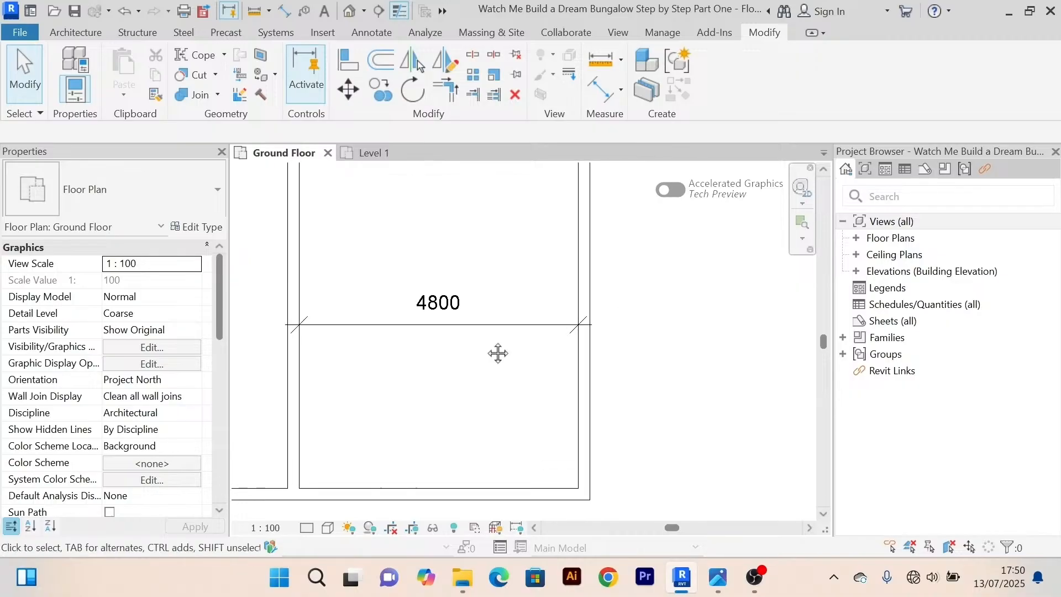
pyautogui.click(591, 275)
pyautogui.scroll(2, 450, 324)
pyautogui.press('Escape')
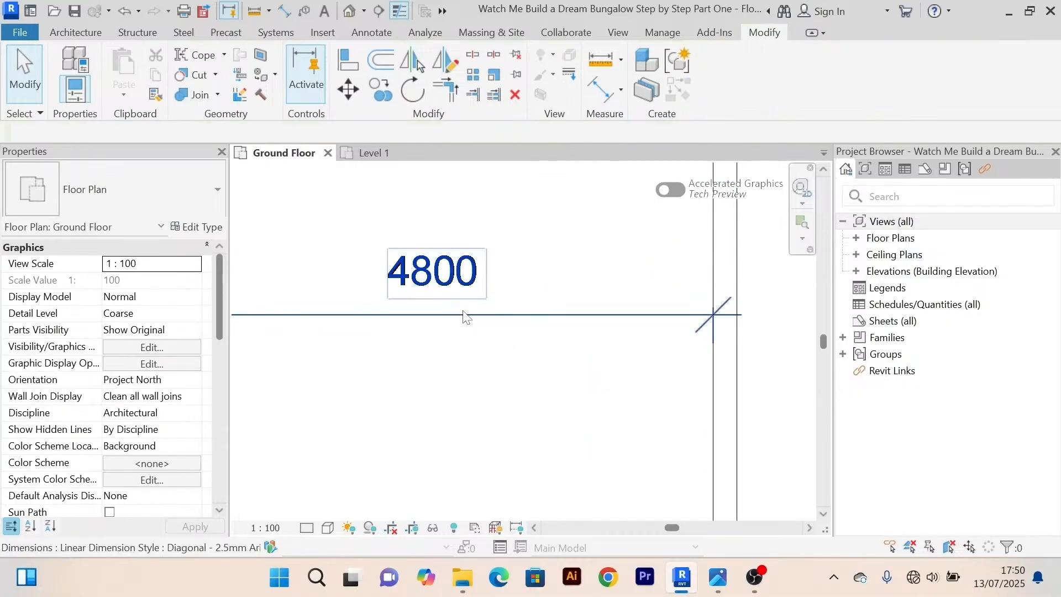
pyautogui.scroll(-2, 462, 361)
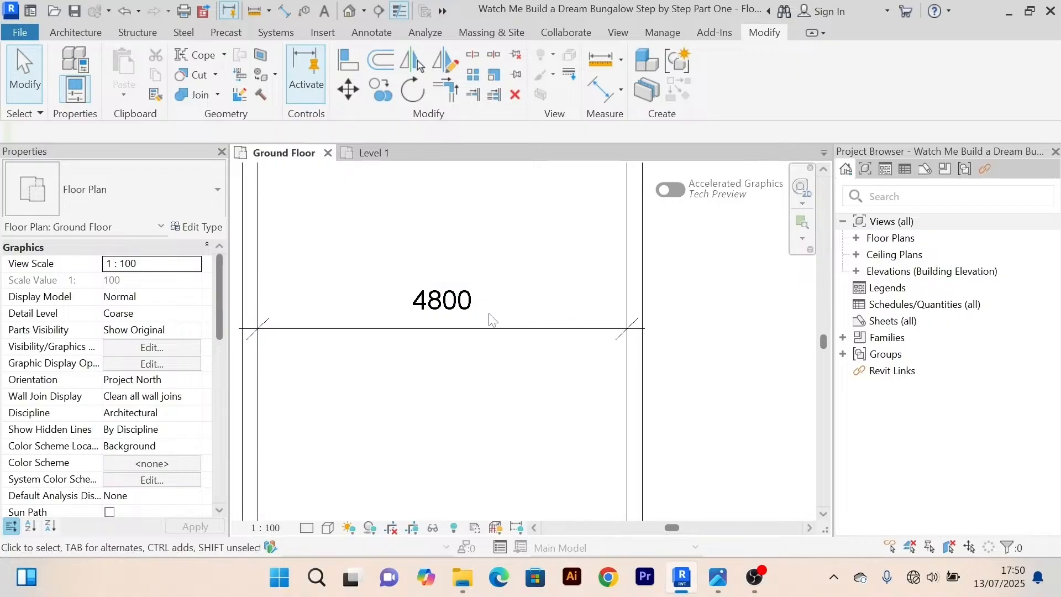
pyautogui.scroll(-1, 490, 260)
pyautogui.moveTo(490, 260); pyautogui.dragTo(483, 315, button='middle')
pyautogui.scroll(2, 470, 298)
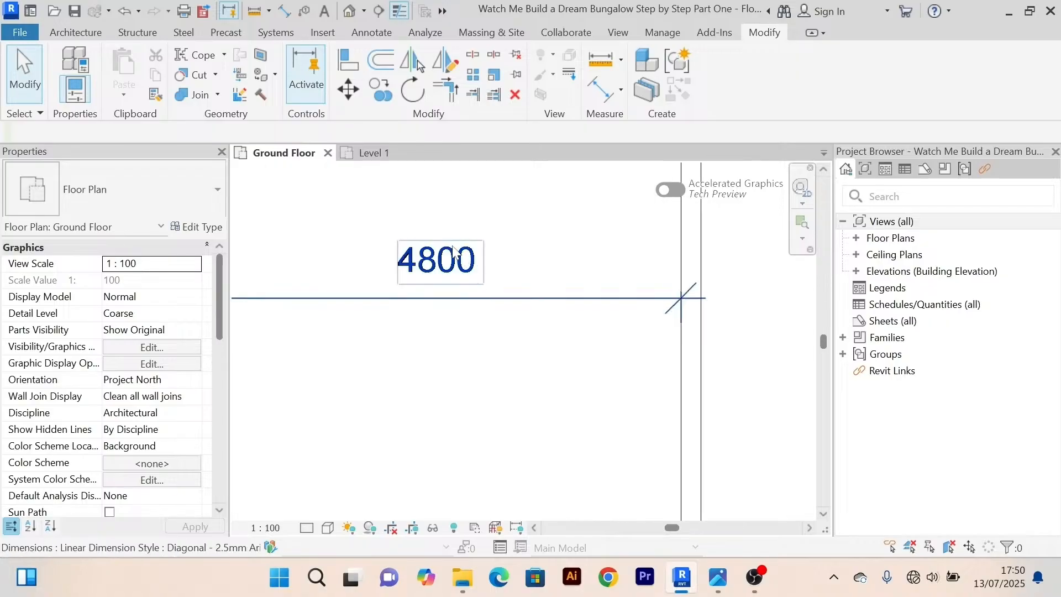
pyautogui.scroll(-2, 520, 276)
pyautogui.scroll(2, 498, 246)
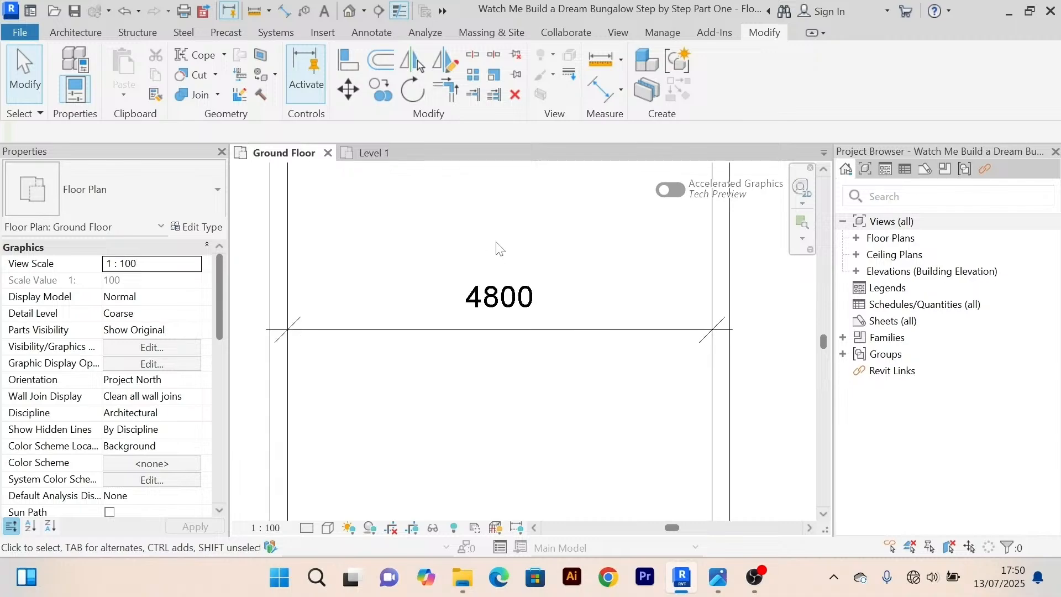
pyautogui.scroll(-1, 476, 388)
pyautogui.scroll(3, 370, 290)
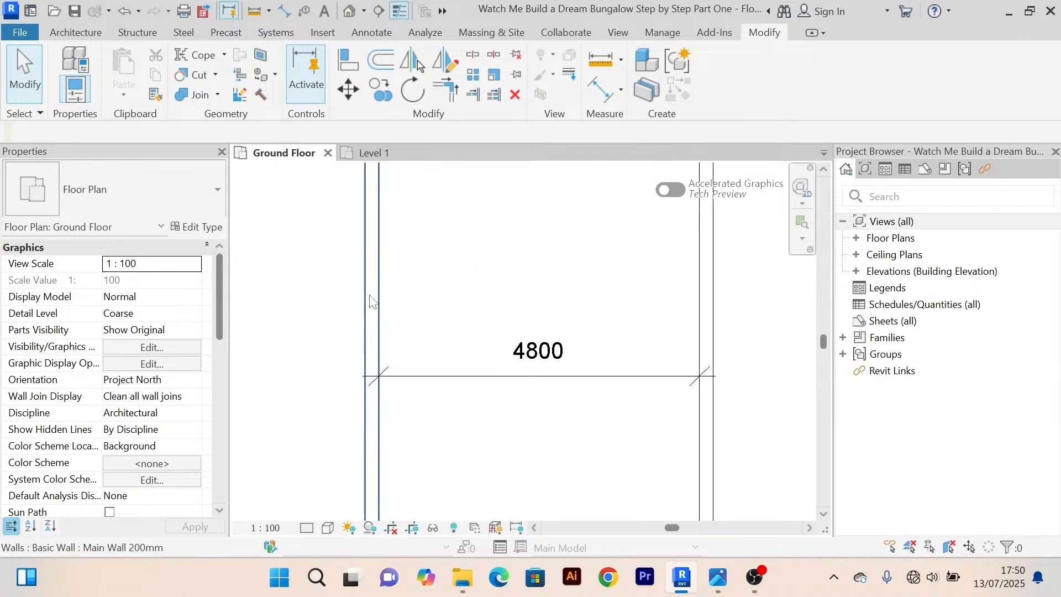
pyautogui.scroll(-2, 422, 307)
pyautogui.scroll(3, 354, 345)
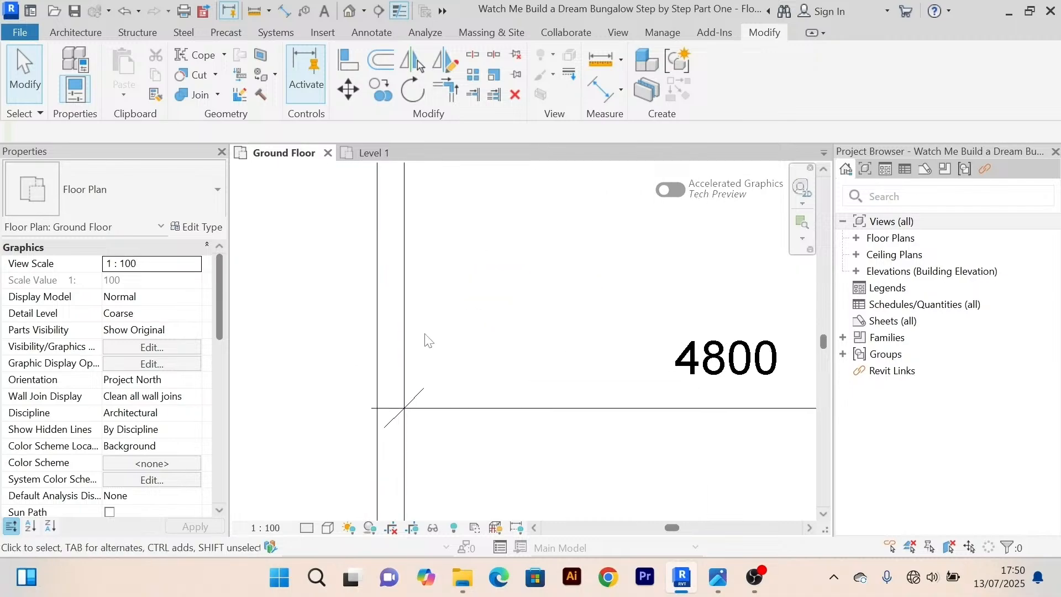
pyautogui.scroll(-3, 428, 337)
pyautogui.scroll(3, 409, 318)
pyautogui.scroll(-2, 408, 315)
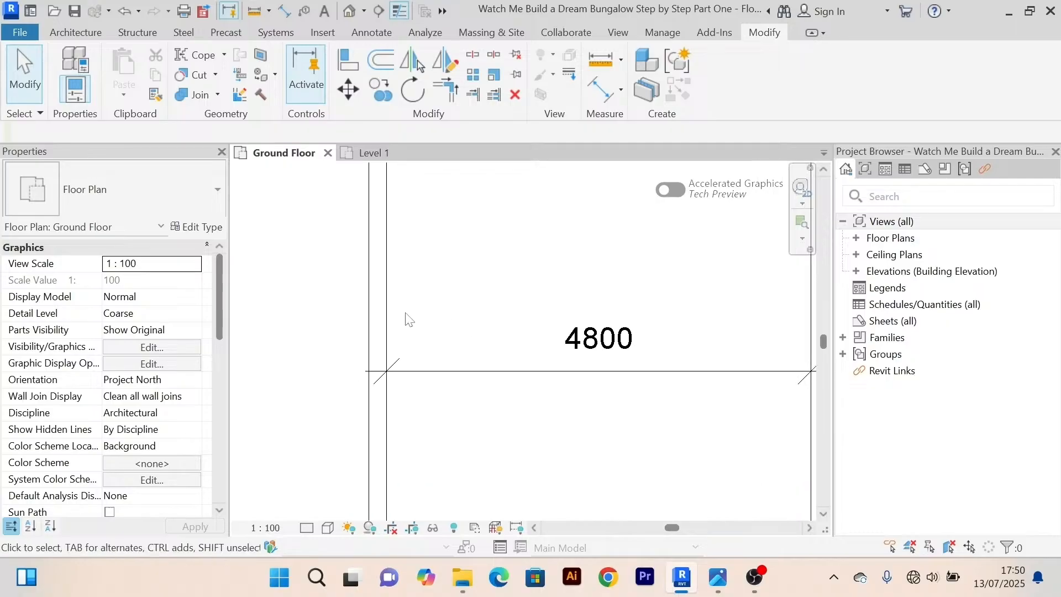
pyautogui.moveTo(407, 315); pyautogui.dragTo(443, 270, button='middle')
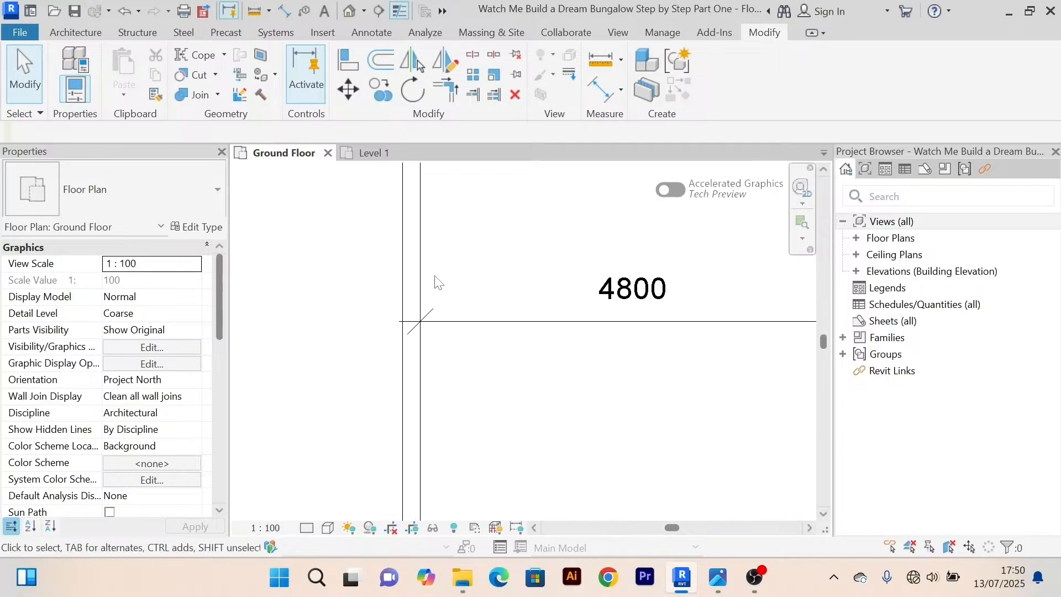
pyautogui.scroll(-2, 457, 258)
pyautogui.scroll(2, 503, 258)
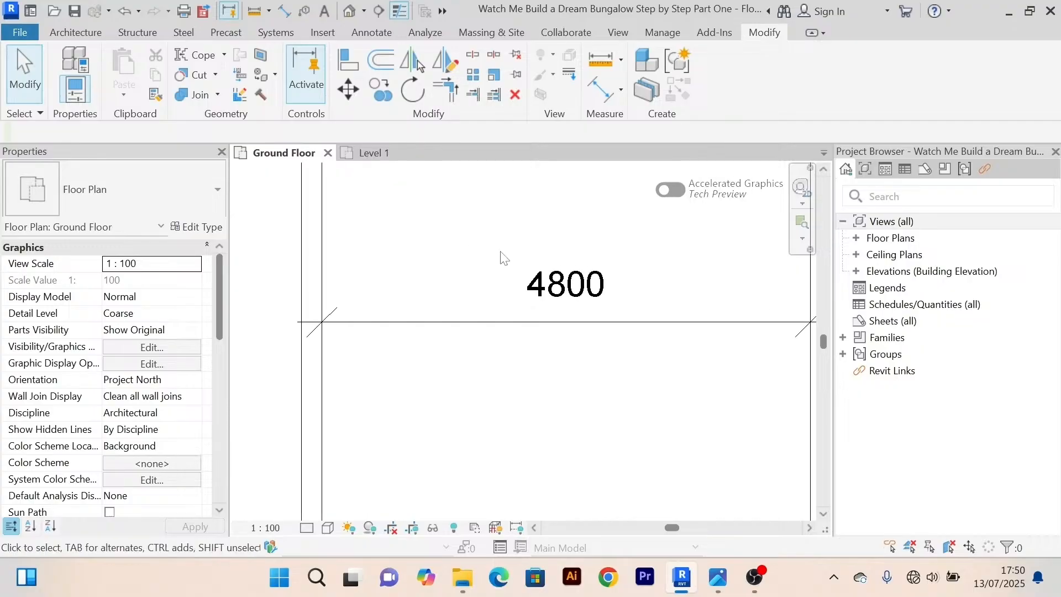
pyautogui.scroll(2, 571, 256)
pyautogui.scroll(-2, 553, 271)
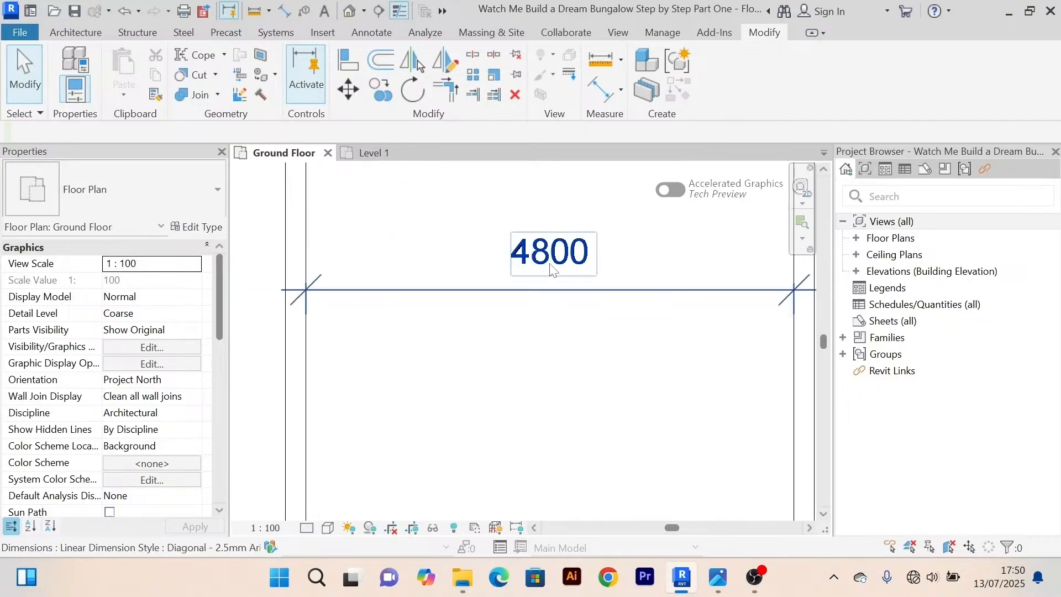
pyautogui.scroll(2, 553, 268)
pyautogui.scroll(-2, 569, 243)
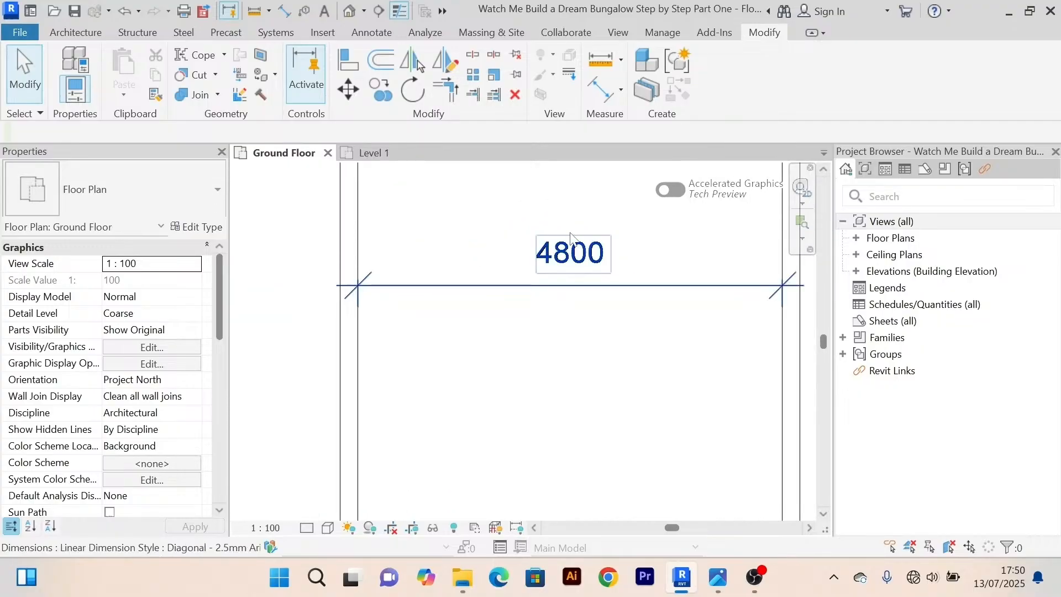
pyautogui.scroll(-3, 511, 232)
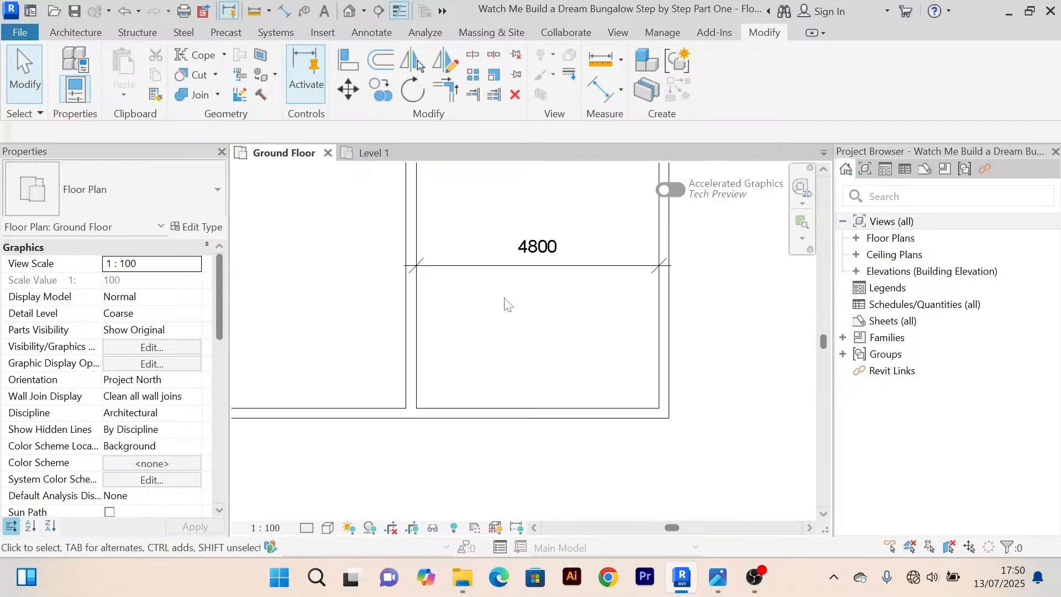
# Move the inner vertical wall by setting its clear distance to the plan's right outer wall to 5000 mm.
pyautogui.scroll(2, 497, 288)
pyautogui.click(383, 260)
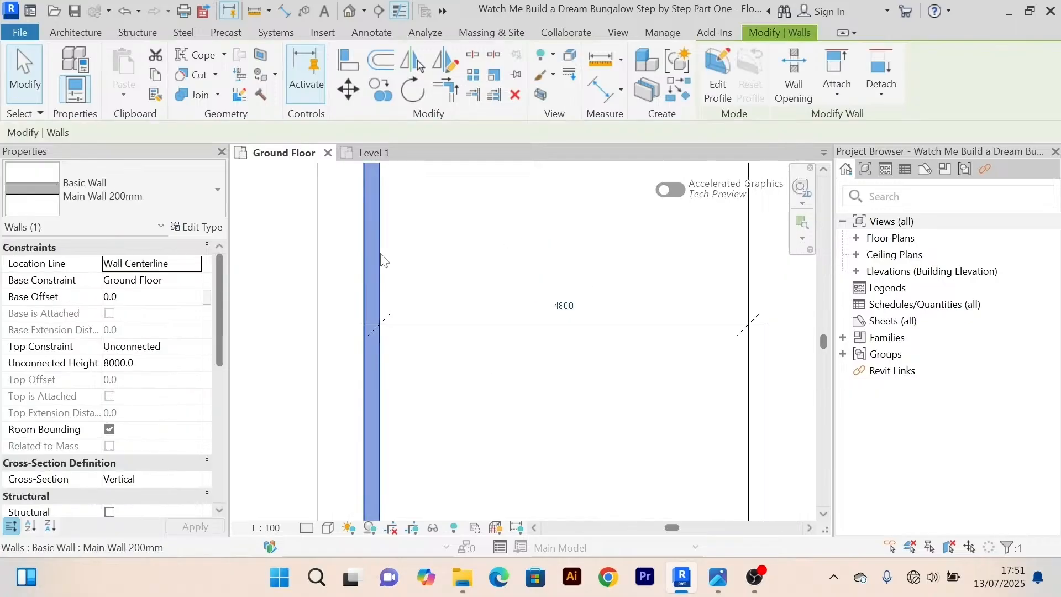
pyautogui.scroll(-5, 435, 243)
pyautogui.moveTo(498, 341); pyautogui.dragTo(470, 377, button='middle')
pyautogui.scroll(3, 470, 302)
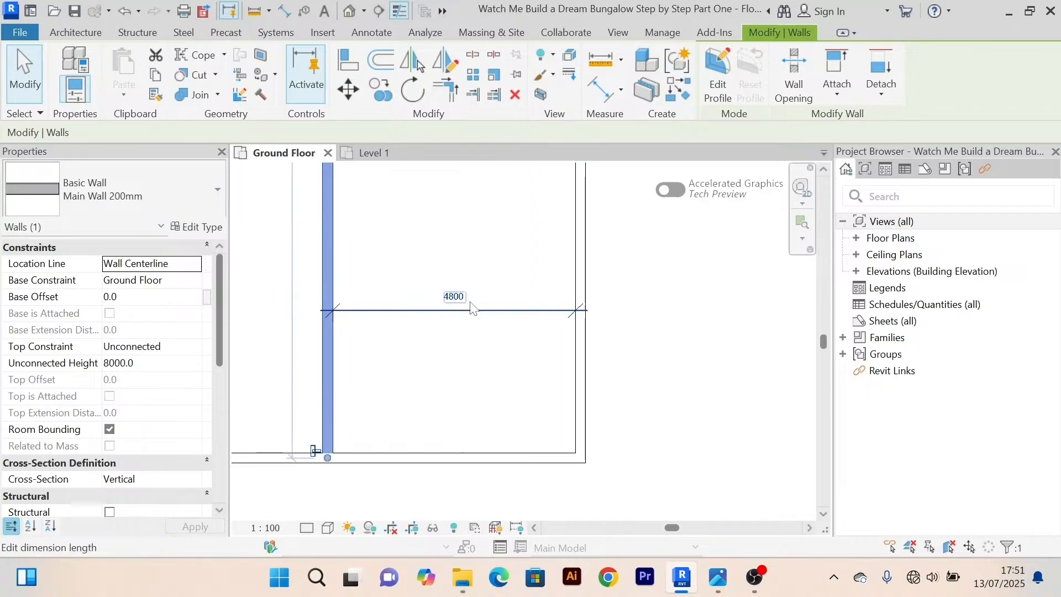
pyautogui.scroll(2, 470, 308)
pyautogui.click(426, 288)
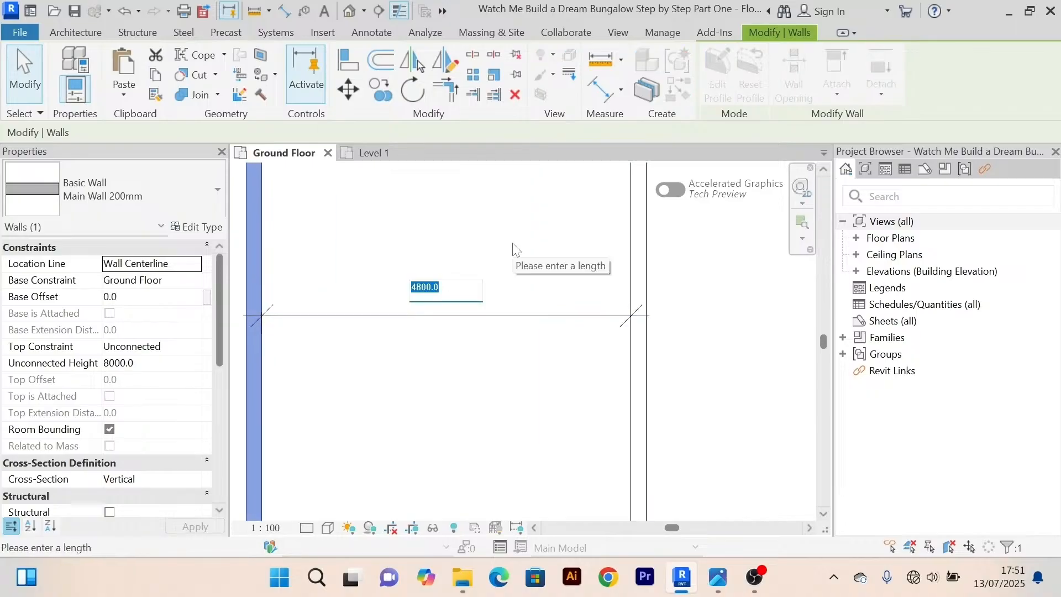
pyautogui.write('5')
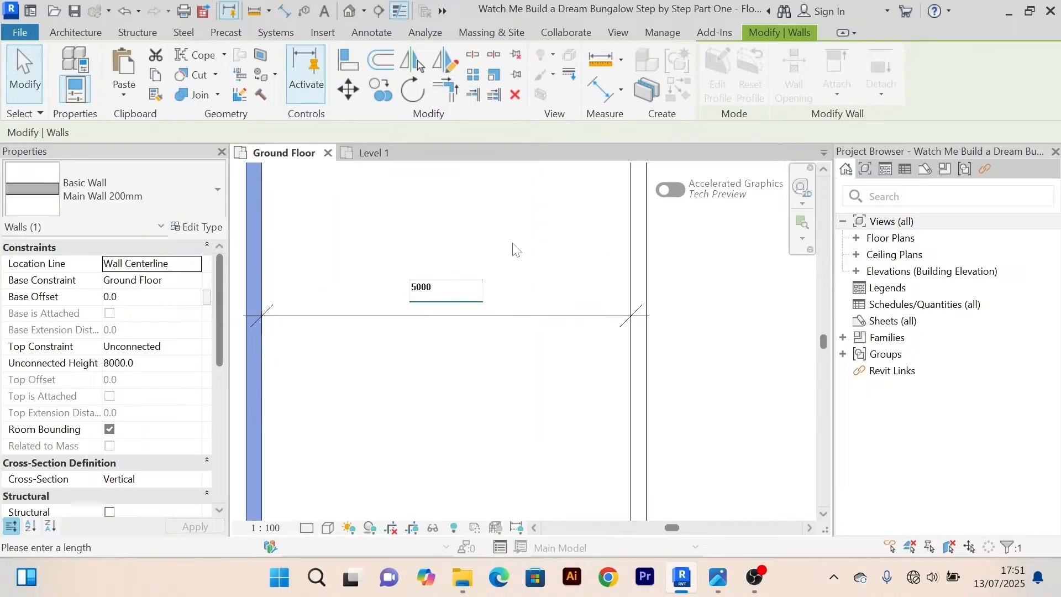
pyautogui.write('000')
pyautogui.press('Return')
pyautogui.scroll(-3, 515, 249)
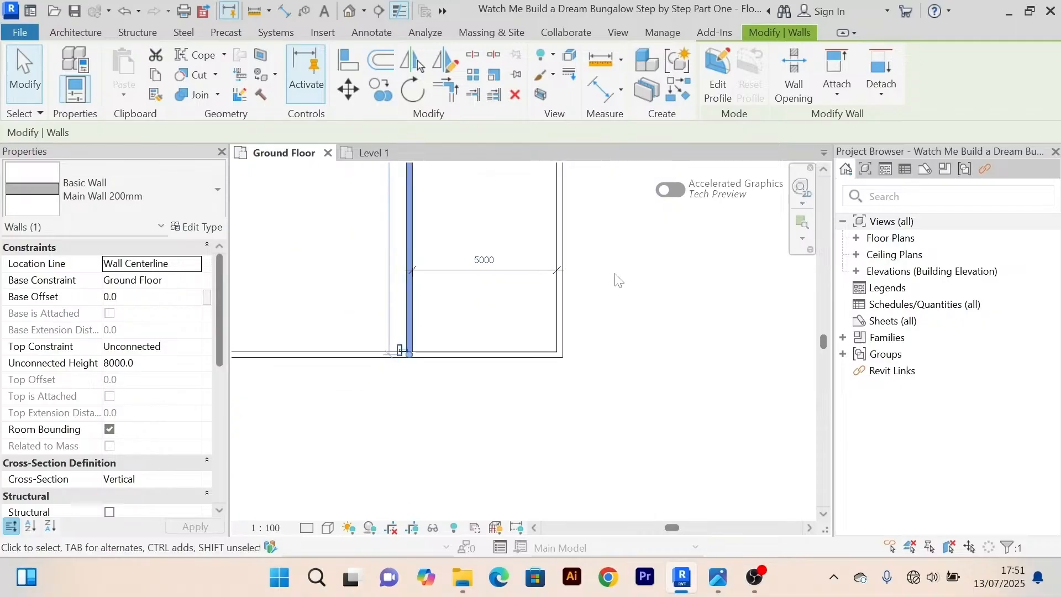
pyautogui.moveTo(615, 279); pyautogui.dragTo(576, 428, button='middle')
pyautogui.moveTo(442, 403); pyautogui.dragTo(420, 325, button='middle')
pyautogui.scroll(3, 409, 348)
pyautogui.scroll(-3, 409, 348)
pyautogui.click(621, 338)
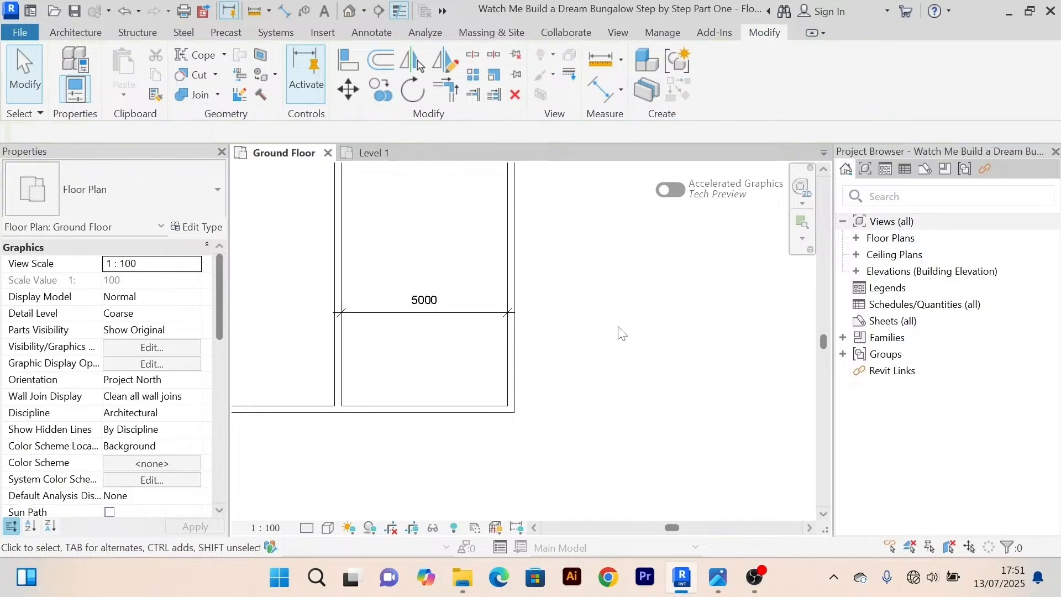
pyautogui.scroll(-3, 624, 334)
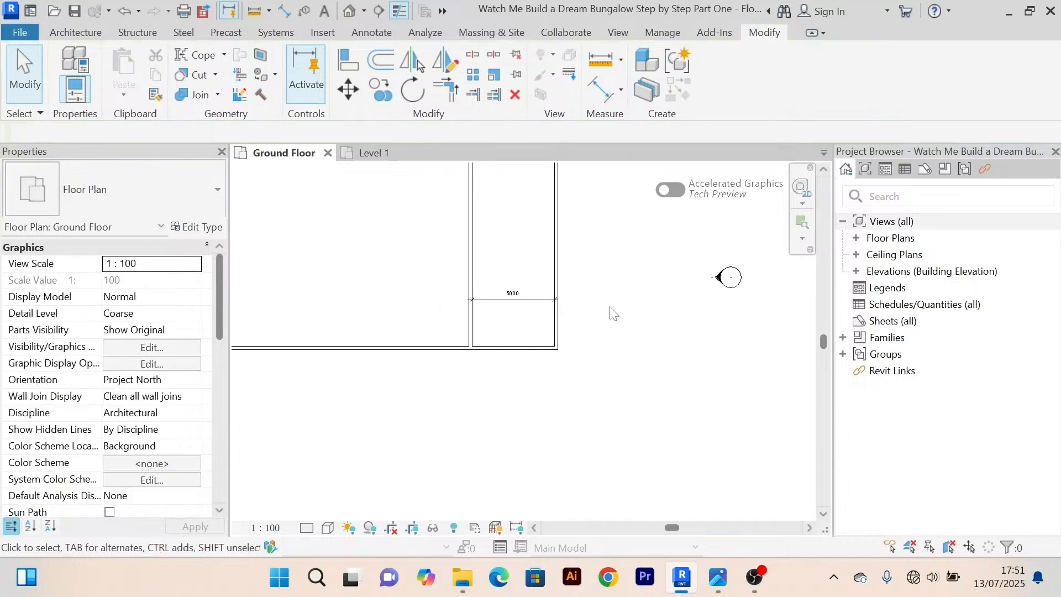
# Check the lower-right room's dimensions in the draft project's Level 1 plan, and return to the Ground Floor plan.
pyautogui.click(375, 152)
pyautogui.moveTo(618, 405)
pyautogui.mouseDown(button='middle')
pyautogui.moveTo(606, 384)
pyautogui.moveTo(601, 403)
pyautogui.mouseUp(button='middle')
pyautogui.scroll(2, 605, 409)
pyautogui.scroll(-1, 606, 416)
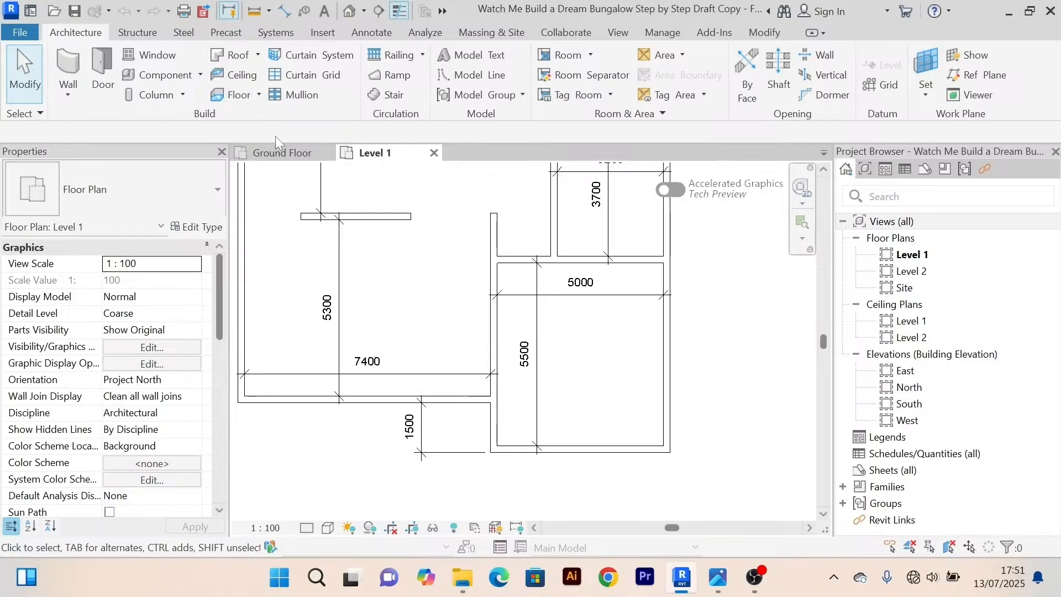
pyautogui.click(283, 153)
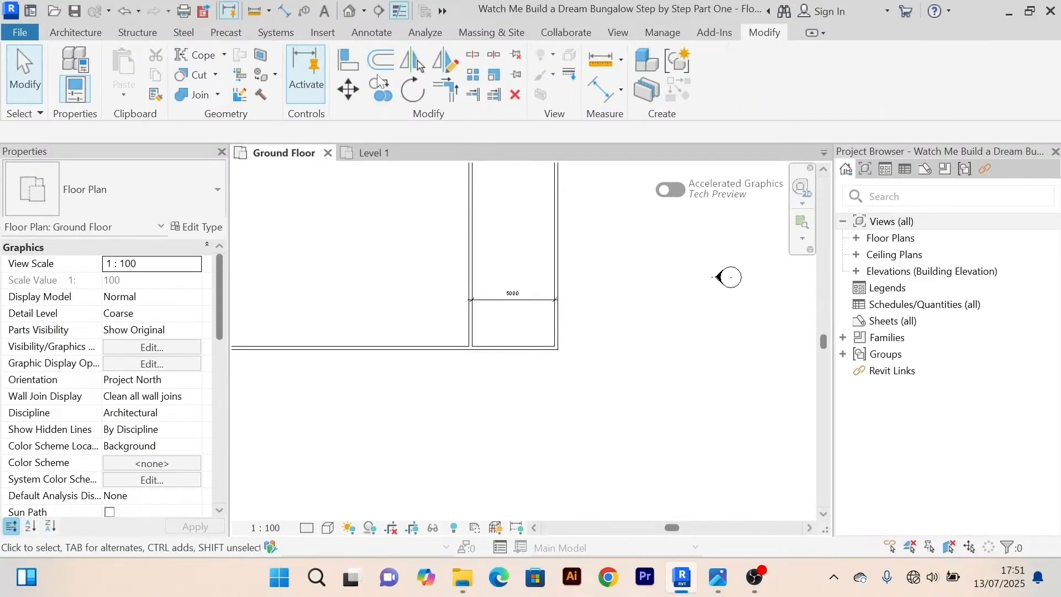
# Offset a copy of the plan's bottom outer wall 5500 mm inward into the building.
pyautogui.click(383, 62)
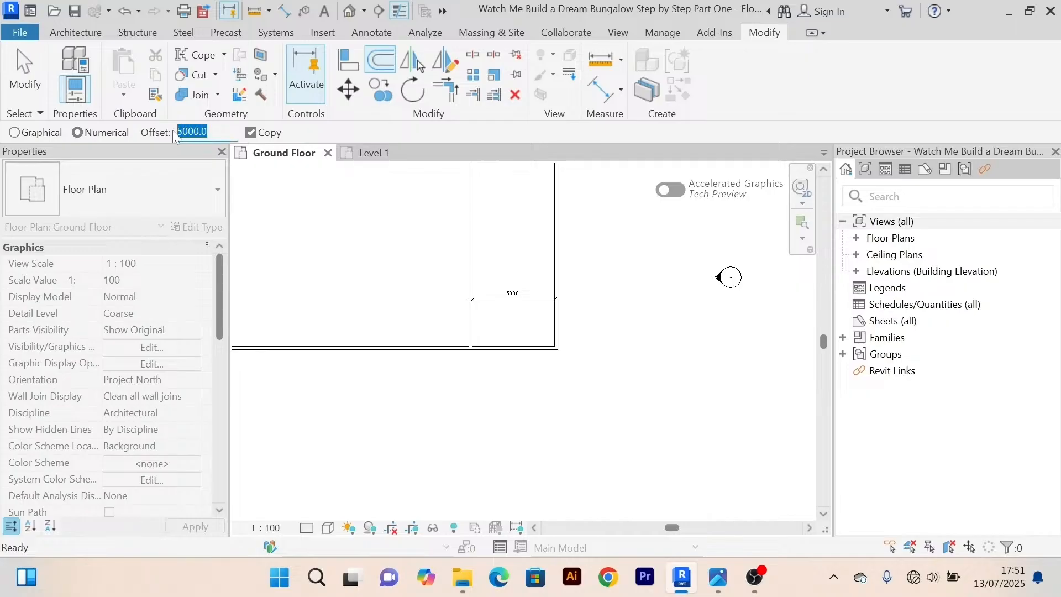
pyautogui.write('55')
pyautogui.moveTo(528, 348); pyautogui.dragTo(518, 390, button='middle')
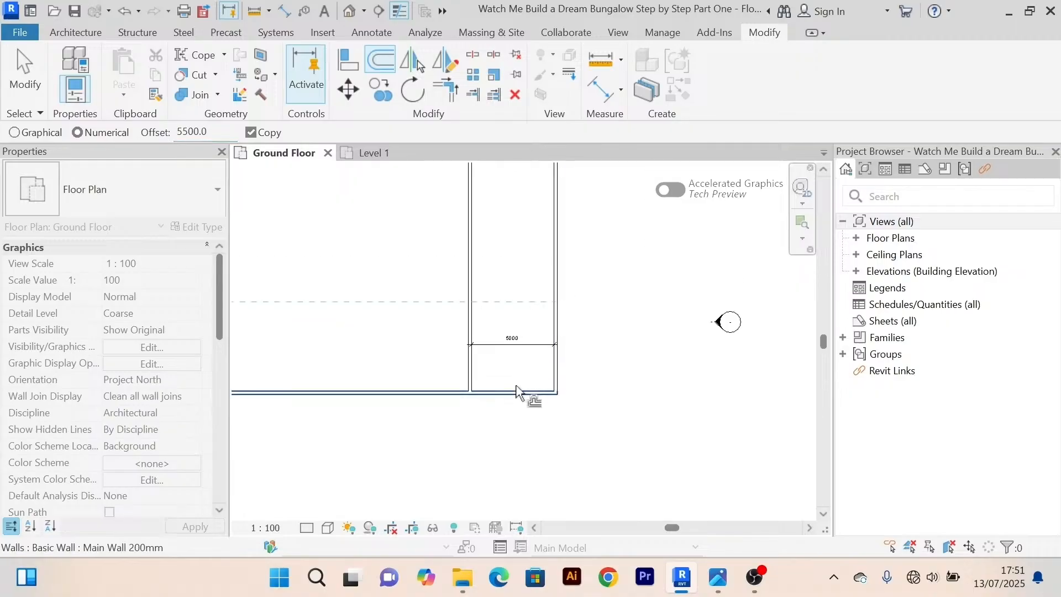
pyautogui.click(518, 391)
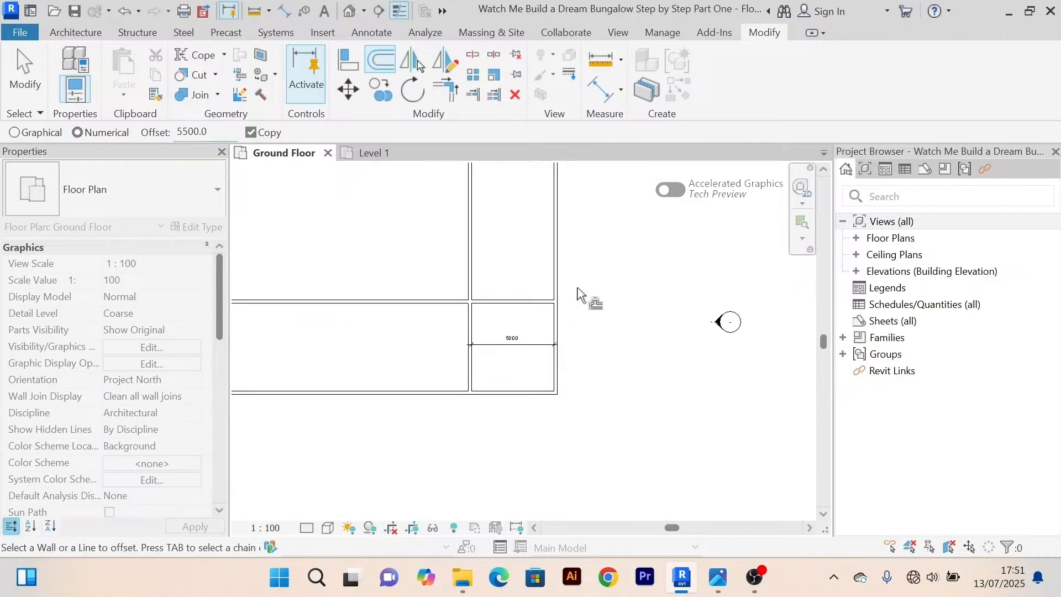
pyautogui.rightClick(609, 250)
pyautogui.click(614, 248)
pyautogui.rightClick(612, 245)
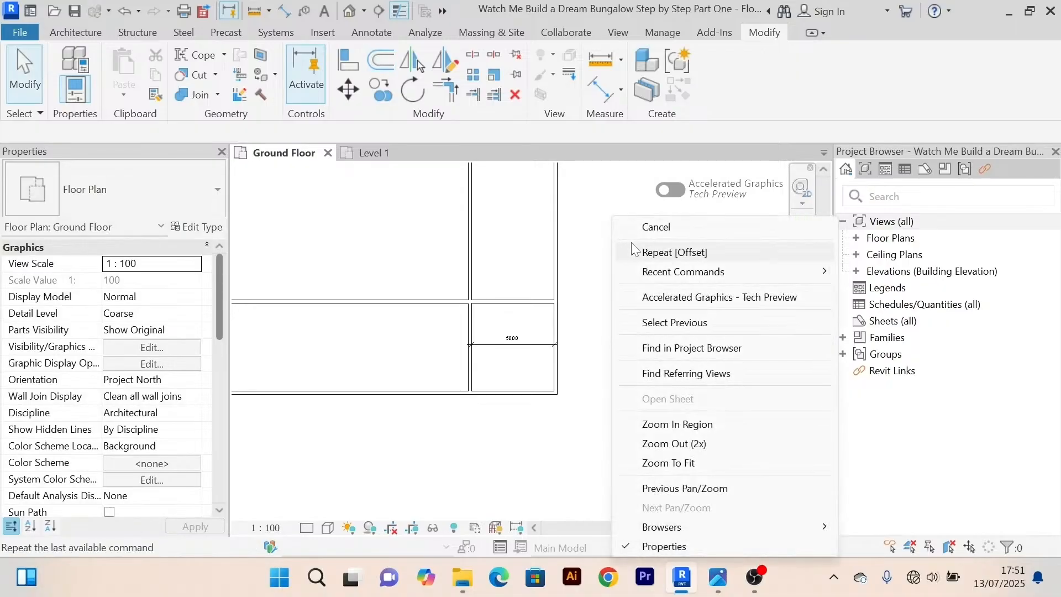
pyautogui.click(637, 228)
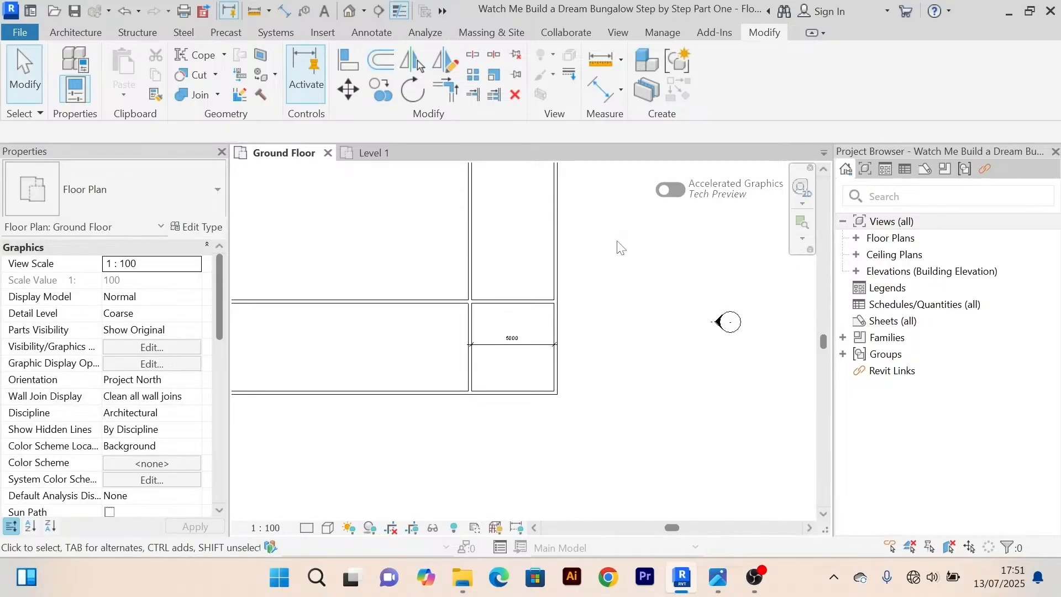
# Add an aligned dimension between the inner faces of the bottom outer wall and the new horizontal wall in the lower-right room.
pyautogui.click(600, 84)
pyautogui.scroll(2, 510, 393)
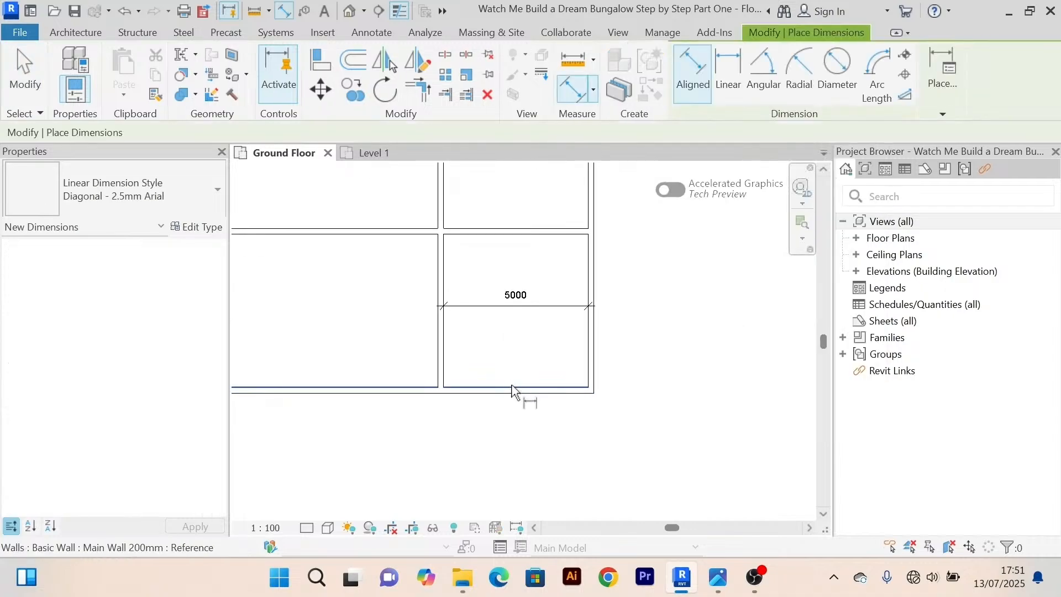
pyautogui.click(515, 389)
pyautogui.click(561, 235)
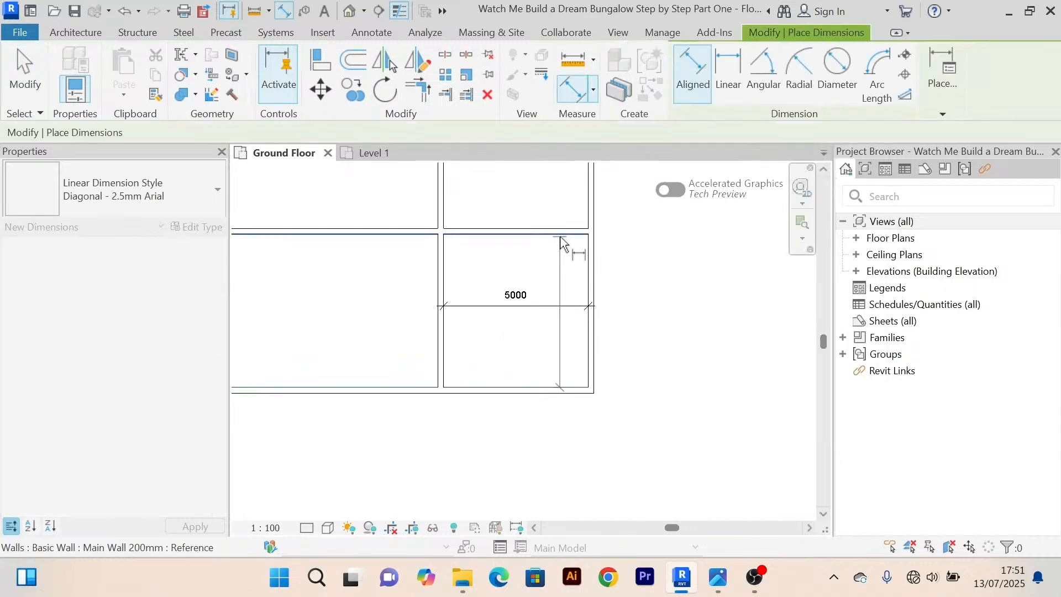
pyautogui.click(557, 271)
pyautogui.rightClick(637, 247)
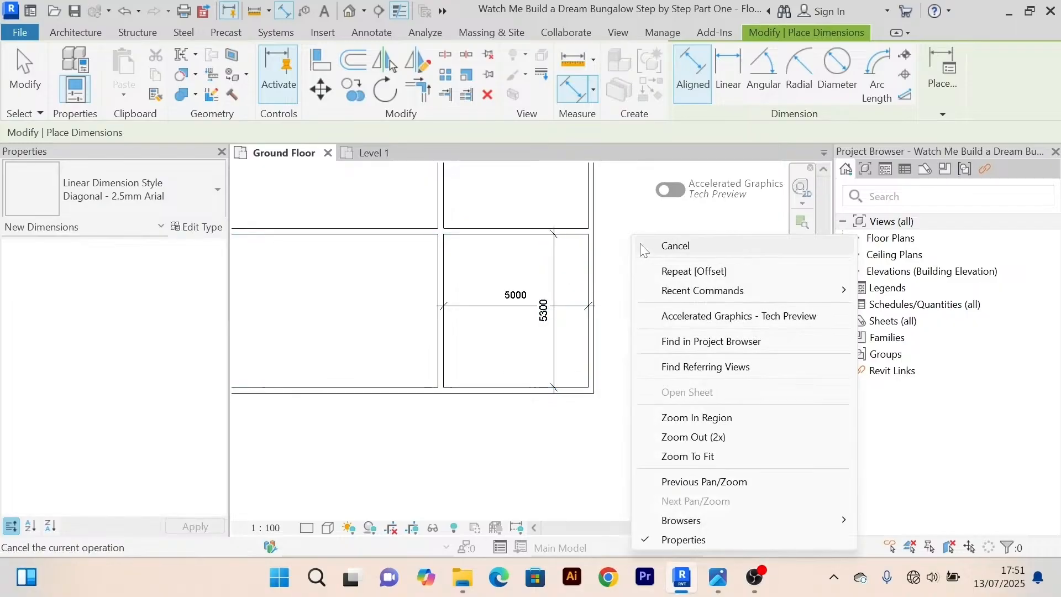
pyautogui.click(675, 246)
# Move the new horizontal wall by setting its clear distance to the bottom outer wall to 5500 mm.
pyautogui.scroll(3, 514, 331)
pyautogui.scroll(-2, 513, 337)
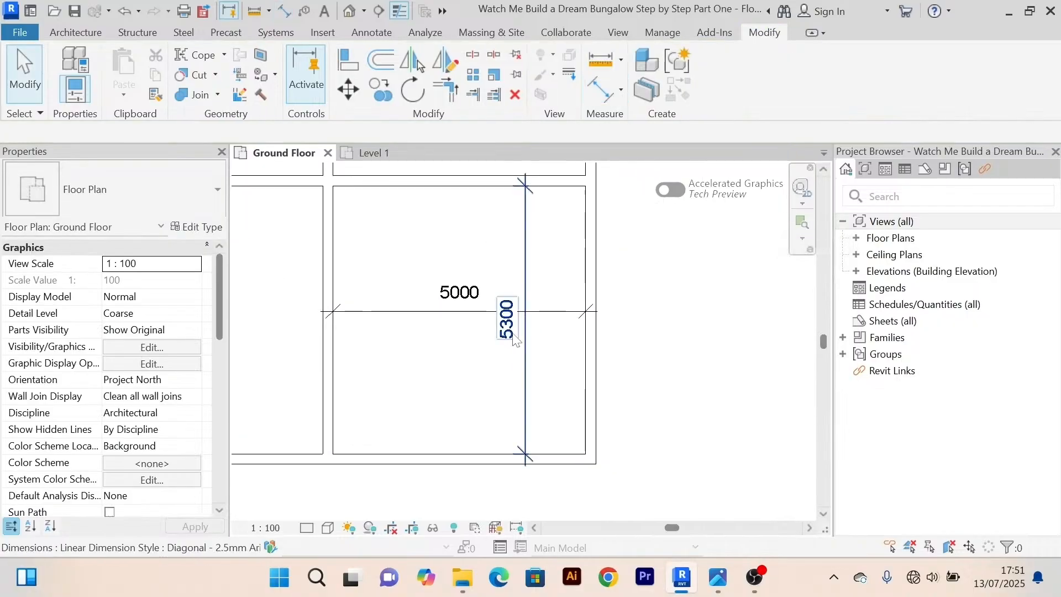
pyautogui.scroll(-2, 568, 287)
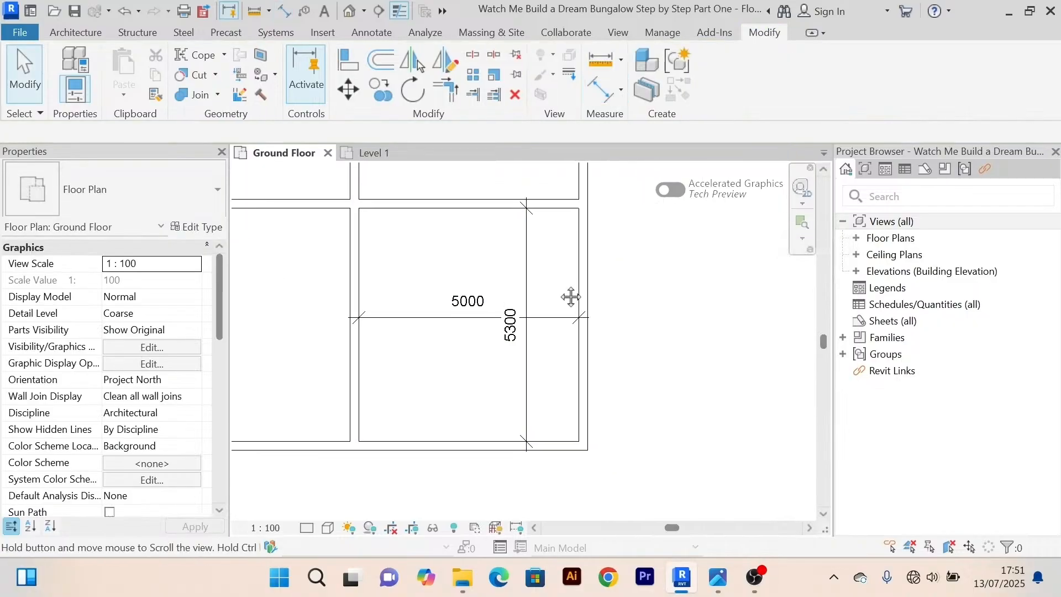
pyautogui.click(465, 213)
pyautogui.scroll(2, 528, 348)
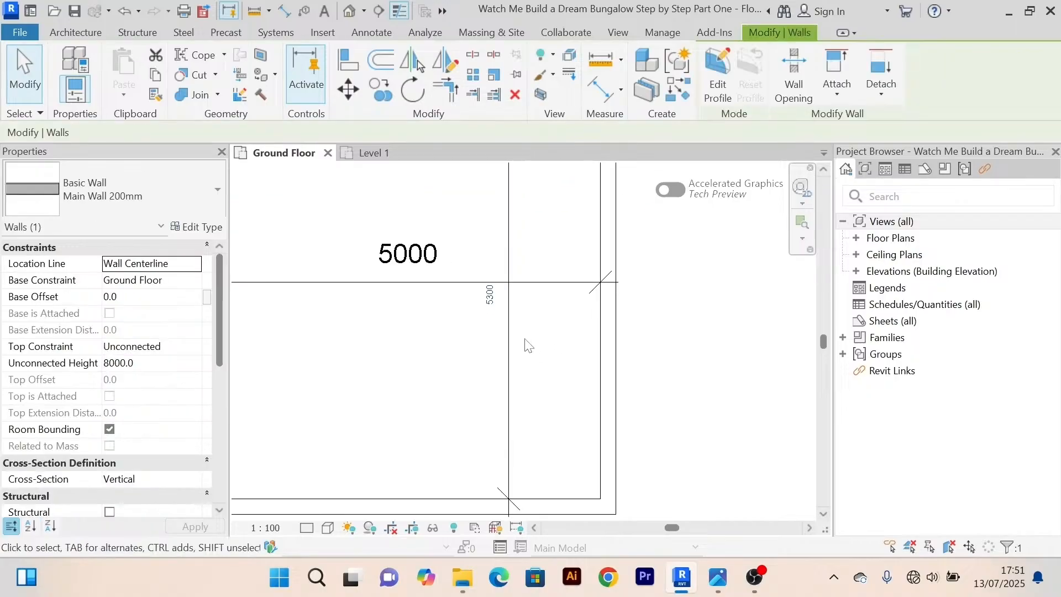
pyautogui.click(489, 295)
pyautogui.write('5500')
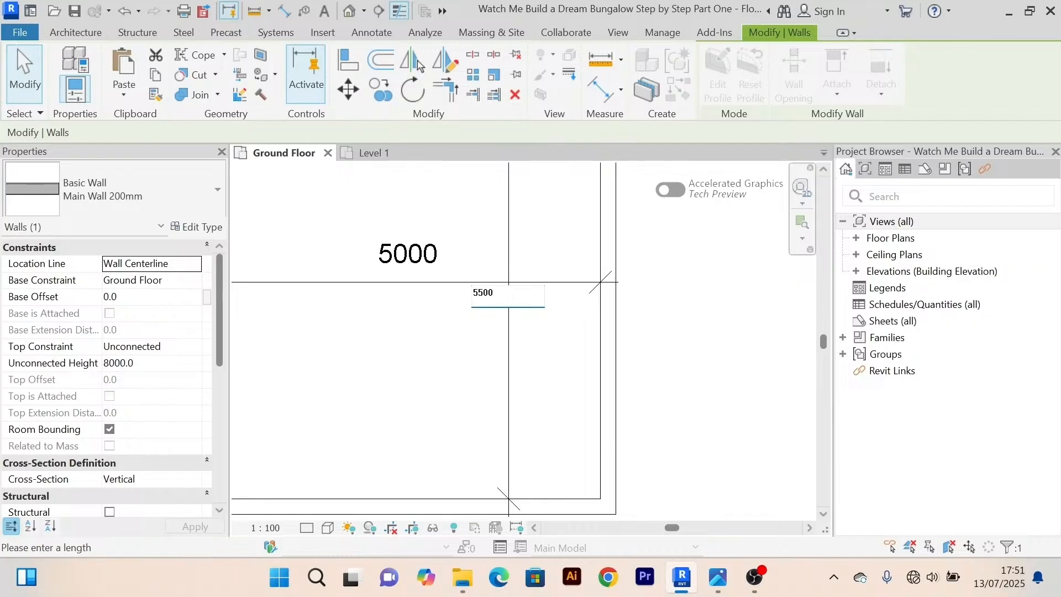
pyautogui.press('Return')
pyautogui.scroll(-3, 489, 308)
pyautogui.click(611, 316)
pyautogui.scroll(-2, 614, 317)
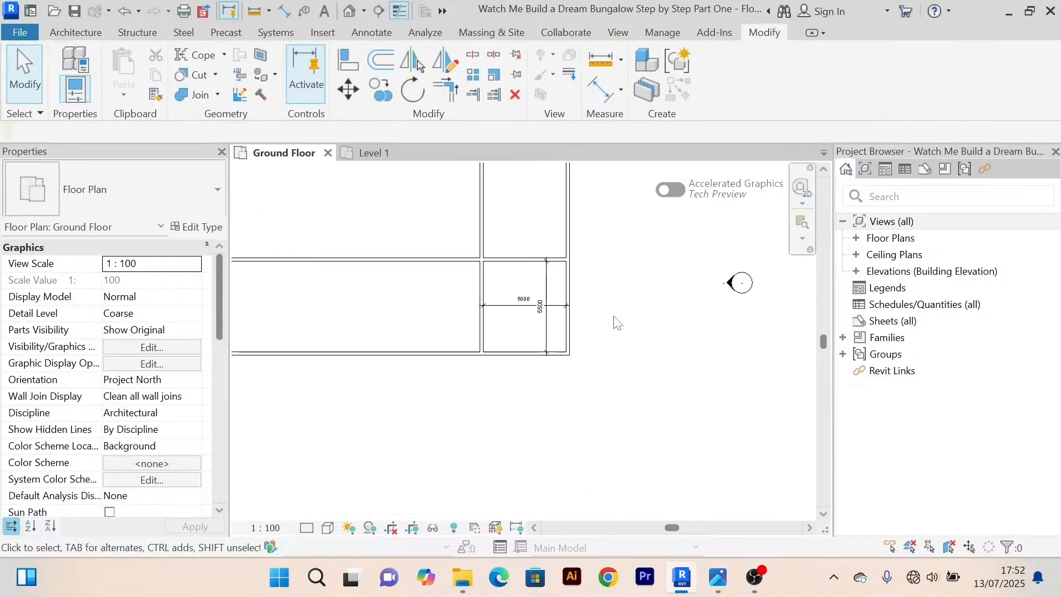
# Compare the lower-right room in the draft project's Level 1 plan with the one on the Ground Floor plan.
pyautogui.moveTo(624, 326); pyautogui.dragTo(619, 321, button='middle')
pyautogui.scroll(2, 608, 312)
pyautogui.scroll(3, 544, 345)
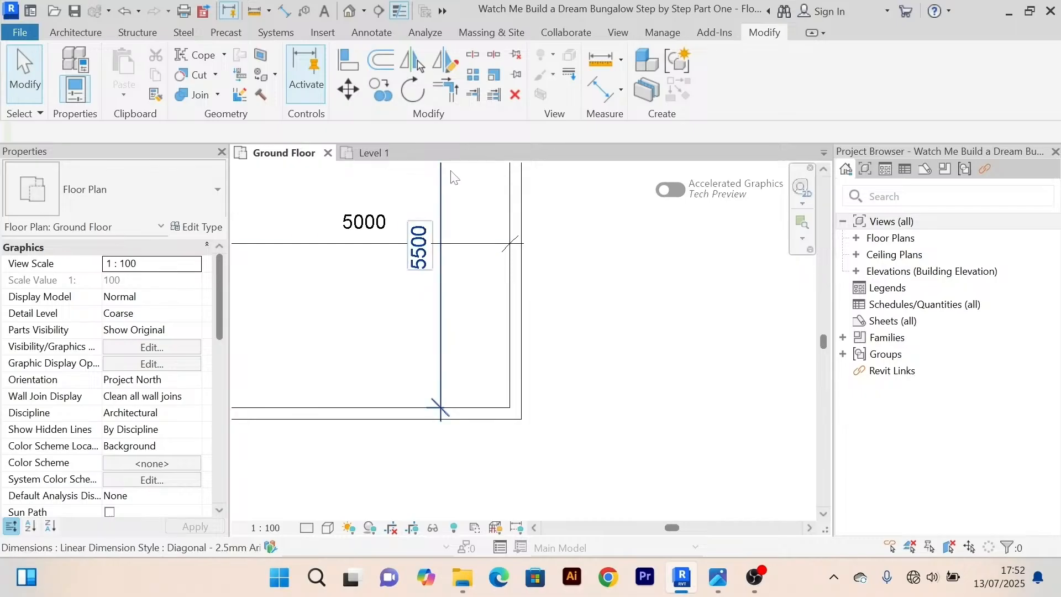
pyautogui.click(392, 157)
pyautogui.scroll(2, 598, 327)
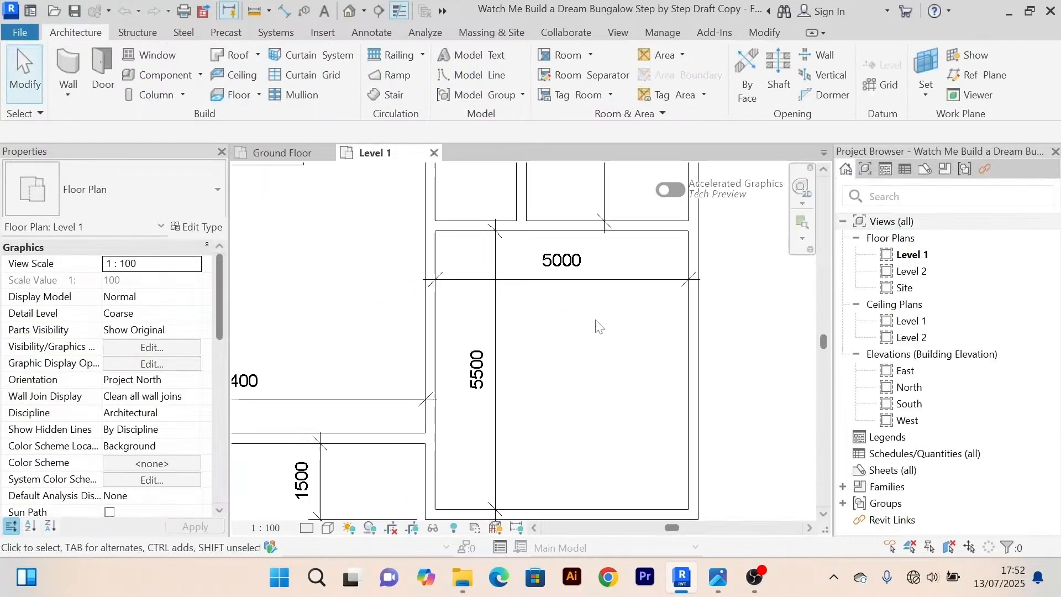
pyautogui.moveTo(636, 379); pyautogui.dragTo(585, 361, button='middle')
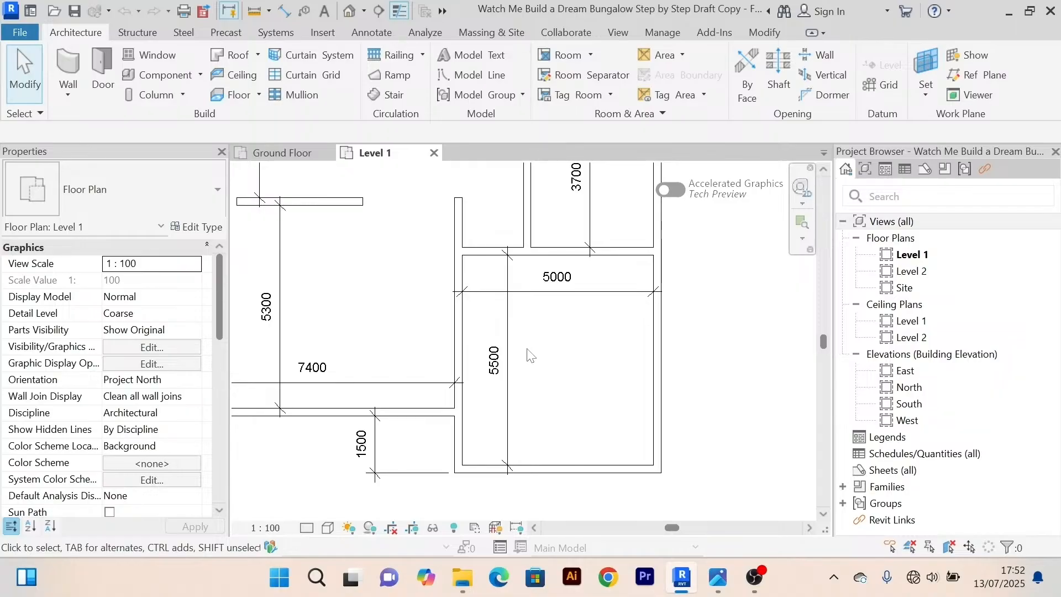
pyautogui.click(282, 154)
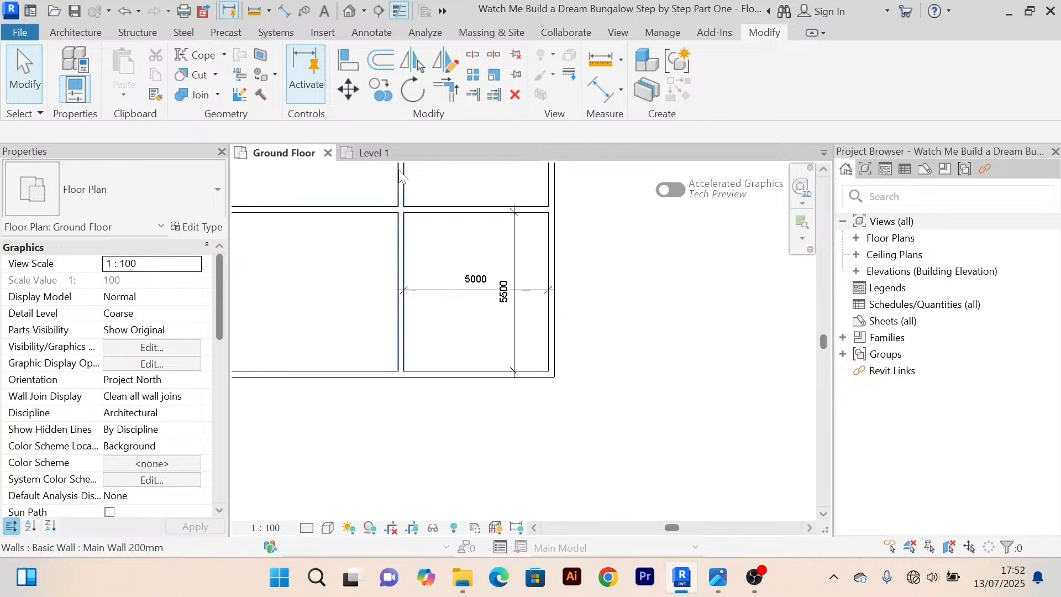
# Examine the dimensions of the two stacked rooms directly above the lower-right room in the draft project's Level 1 plan.
pyautogui.click(372, 153)
pyautogui.scroll(-2, 559, 352)
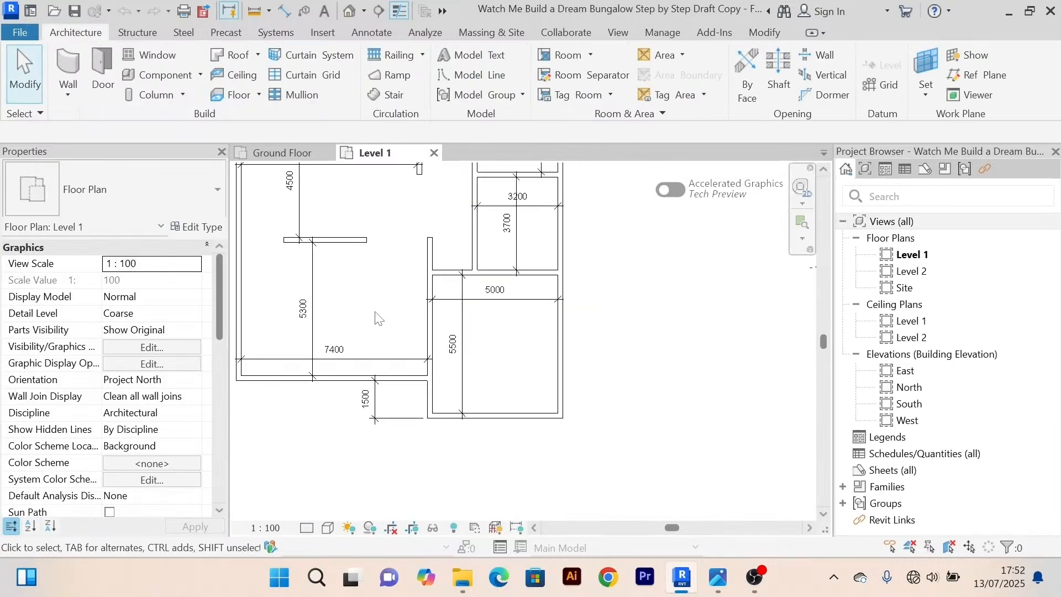
pyautogui.moveTo(559, 352); pyautogui.dragTo(379, 374, button='middle')
pyautogui.scroll(2, 611, 287)
pyautogui.scroll(-3, 610, 286)
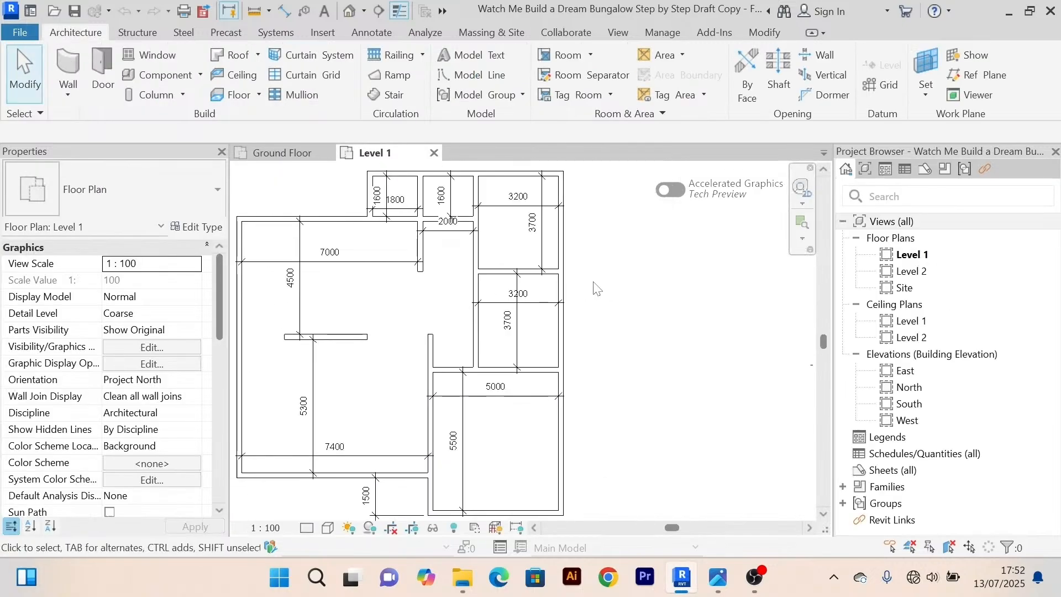
pyautogui.scroll(3, 525, 359)
pyautogui.scroll(-1, 575, 377)
pyautogui.scroll(-1, 635, 355)
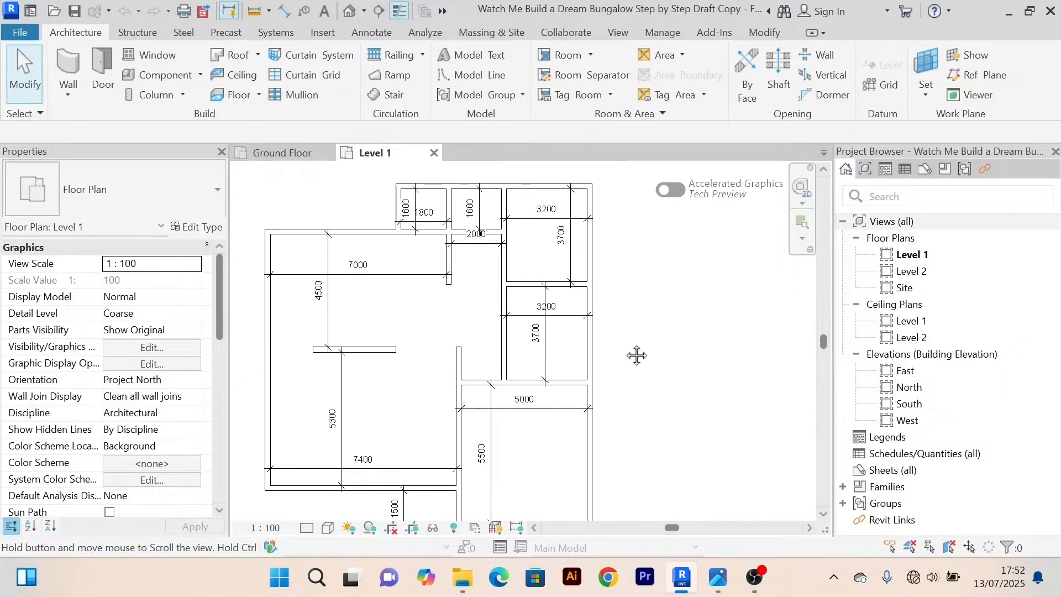
pyautogui.scroll(3, 562, 325)
pyautogui.scroll(-3, 626, 311)
pyautogui.scroll(3, 619, 309)
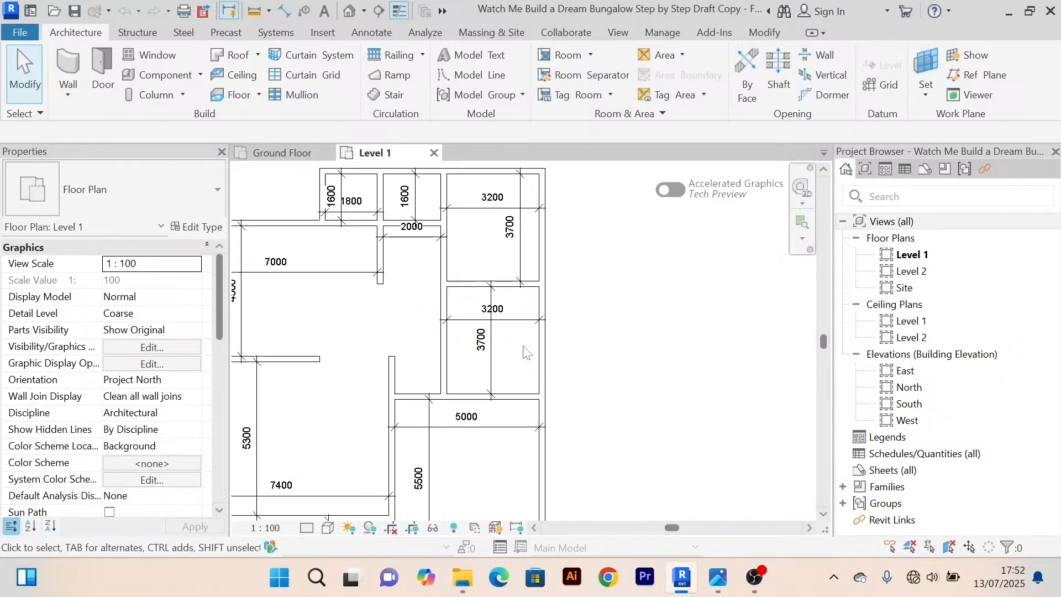
pyautogui.scroll(-3, 508, 368)
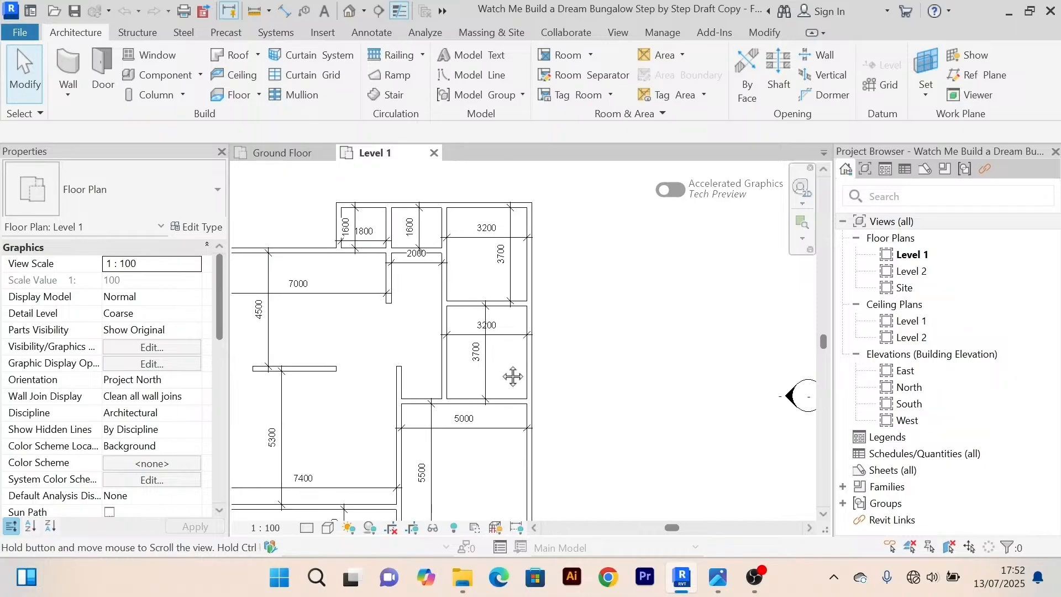
pyautogui.scroll(3, 486, 381)
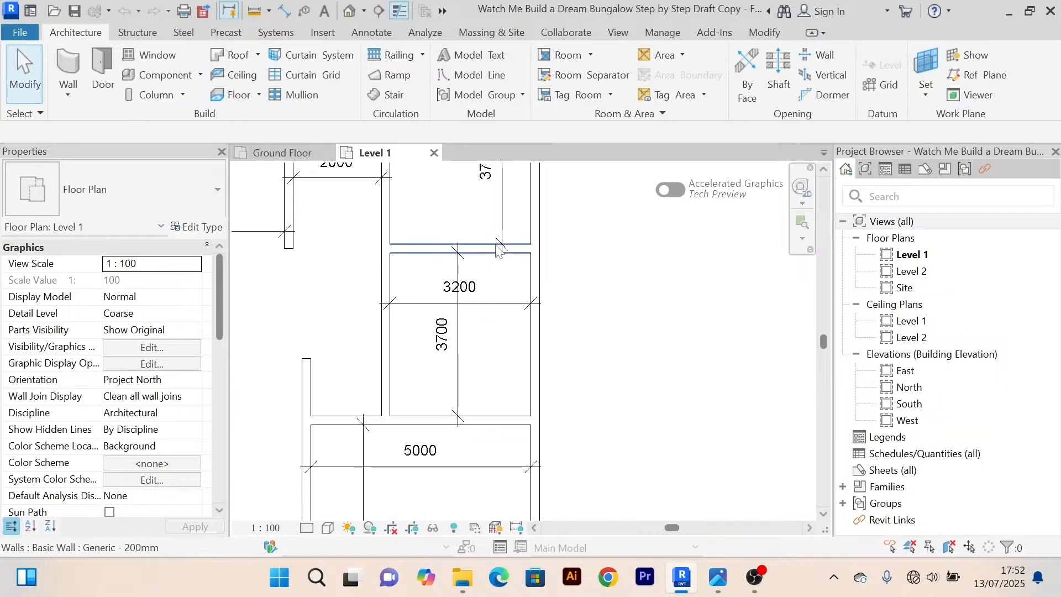
pyautogui.scroll(-3, 481, 376)
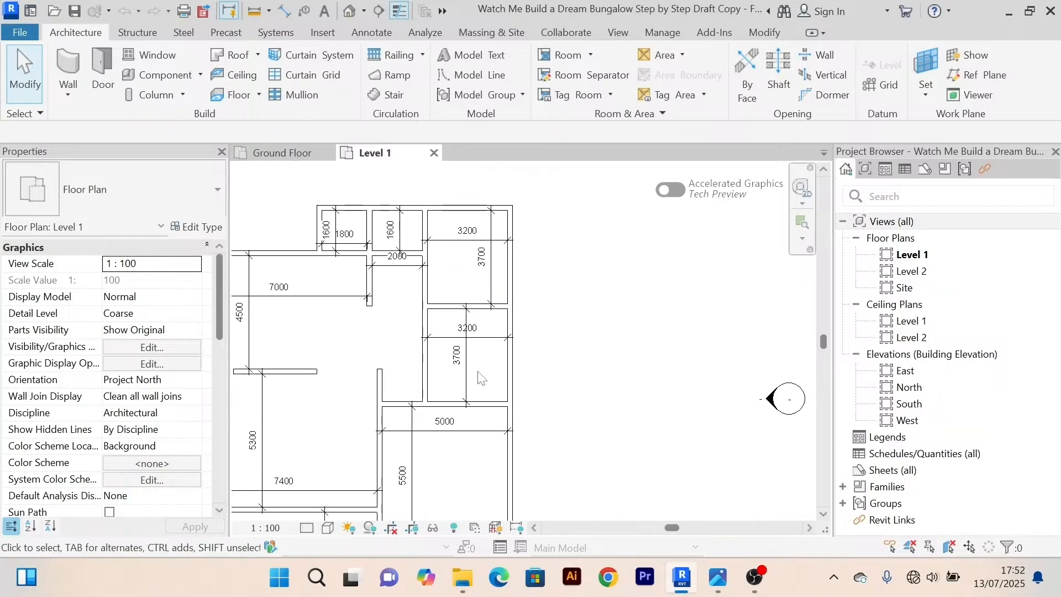
pyautogui.moveTo(481, 379); pyautogui.dragTo(464, 345, button='middle')
pyautogui.scroll(3, 476, 348)
pyautogui.scroll(-3, 453, 373)
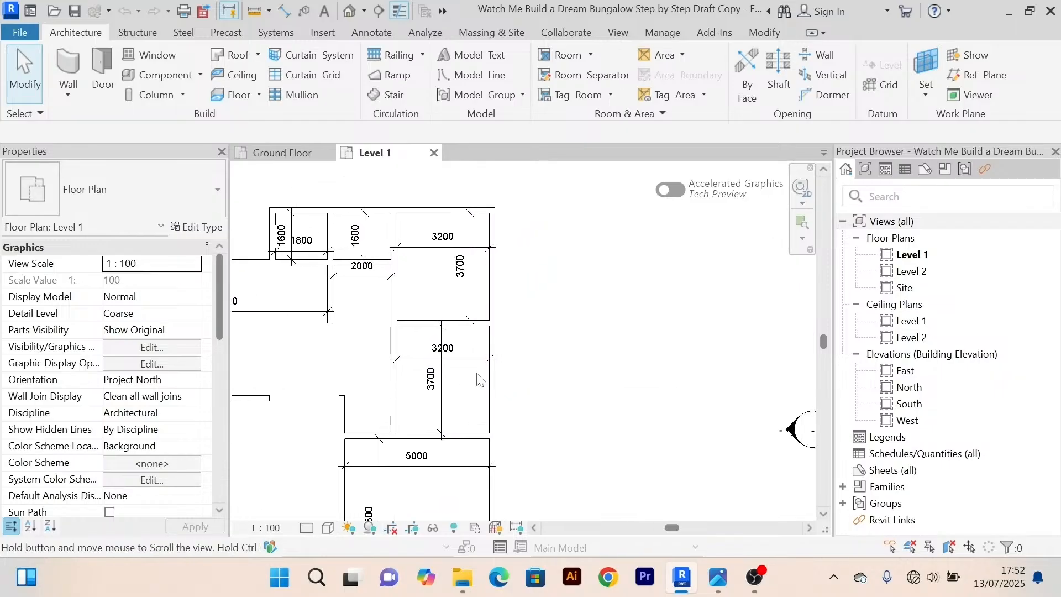
pyautogui.scroll(3, 464, 343)
pyautogui.scroll(-1, 467, 344)
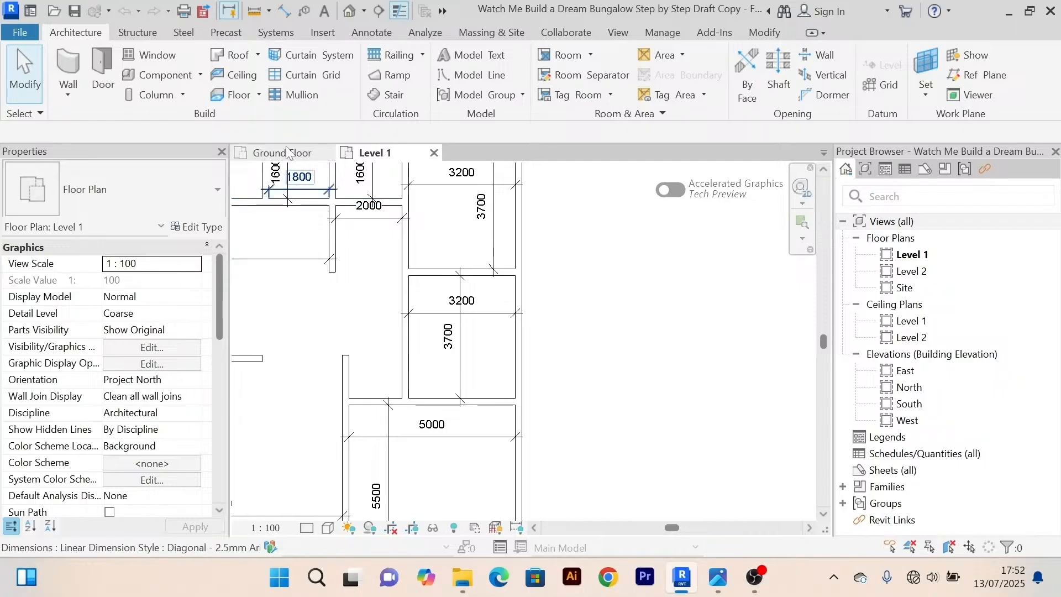
# On the Ground Floor plan, offset a copy of the lower-right room's upper wall 3700 mm upward.
pyautogui.click(298, 153)
pyautogui.scroll(-2, 542, 310)
pyautogui.moveTo(547, 312); pyautogui.dragTo(585, 324, button='middle')
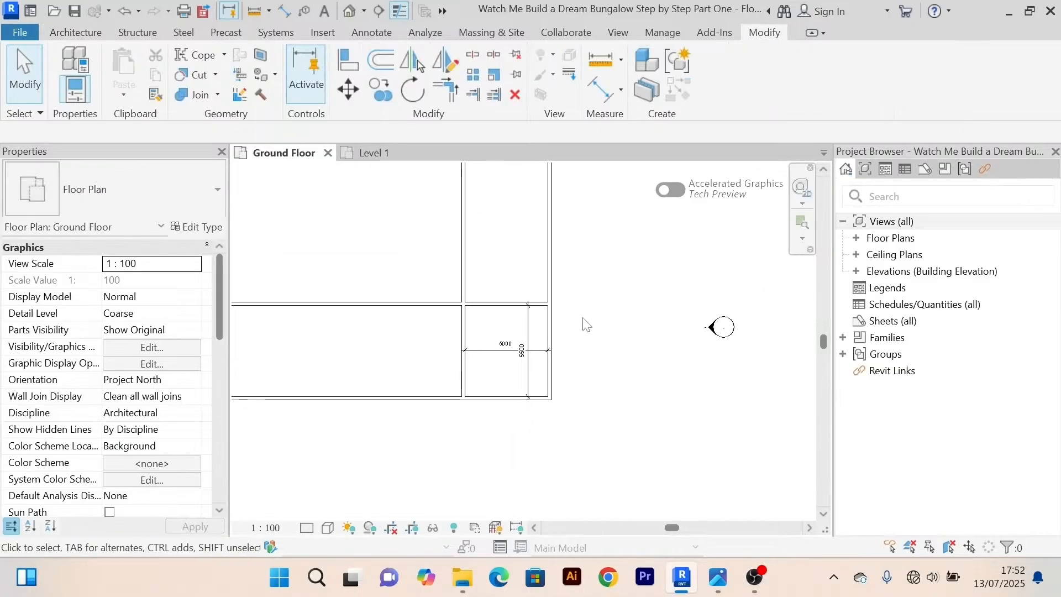
pyautogui.click(388, 55)
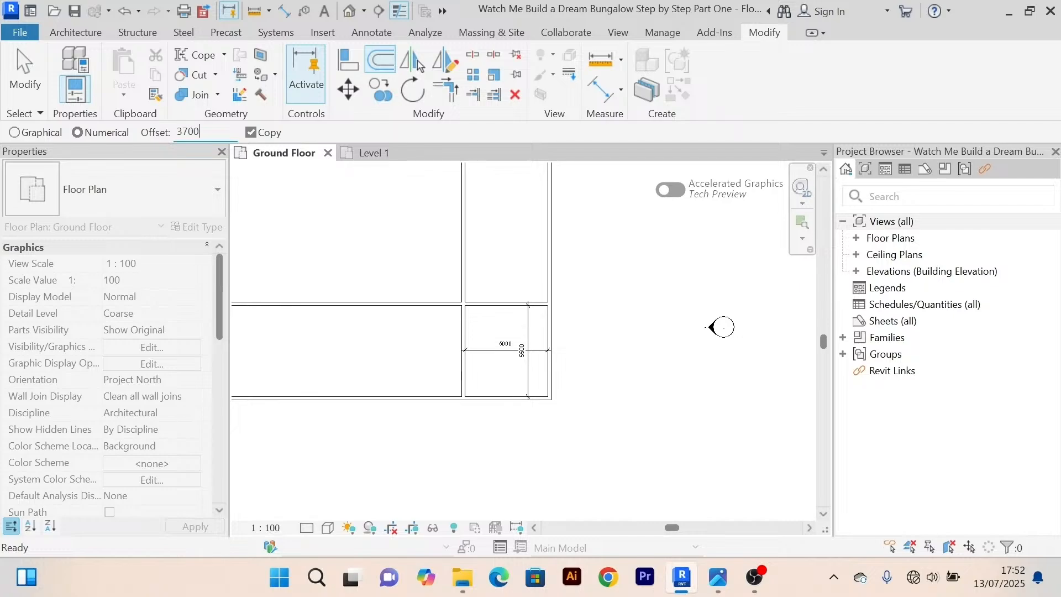
pyautogui.moveTo(514, 251); pyautogui.dragTo(491, 341, button='middle')
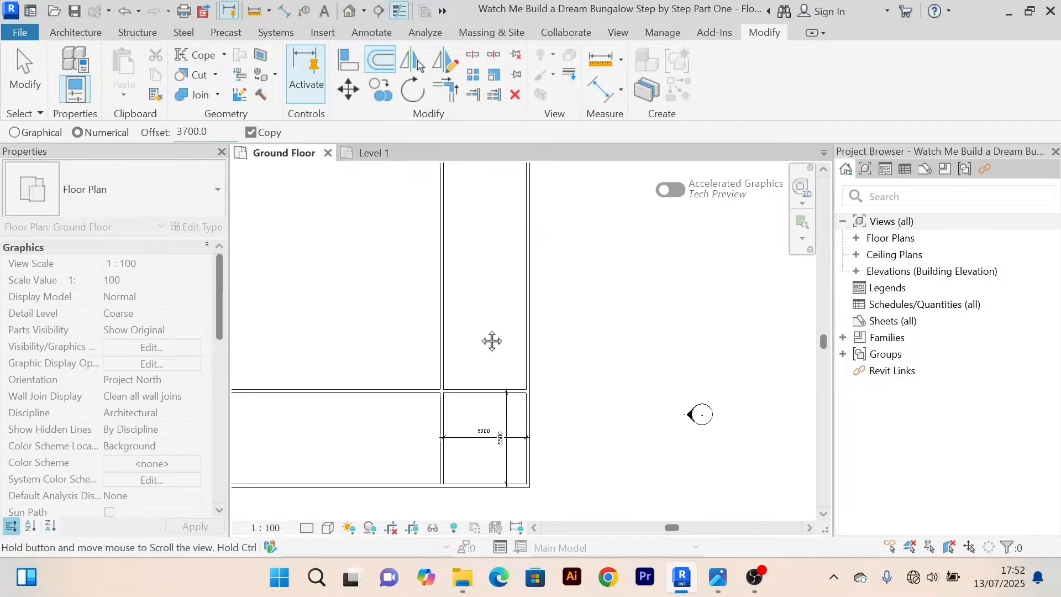
pyautogui.scroll(2, 491, 341)
pyautogui.click(492, 410)
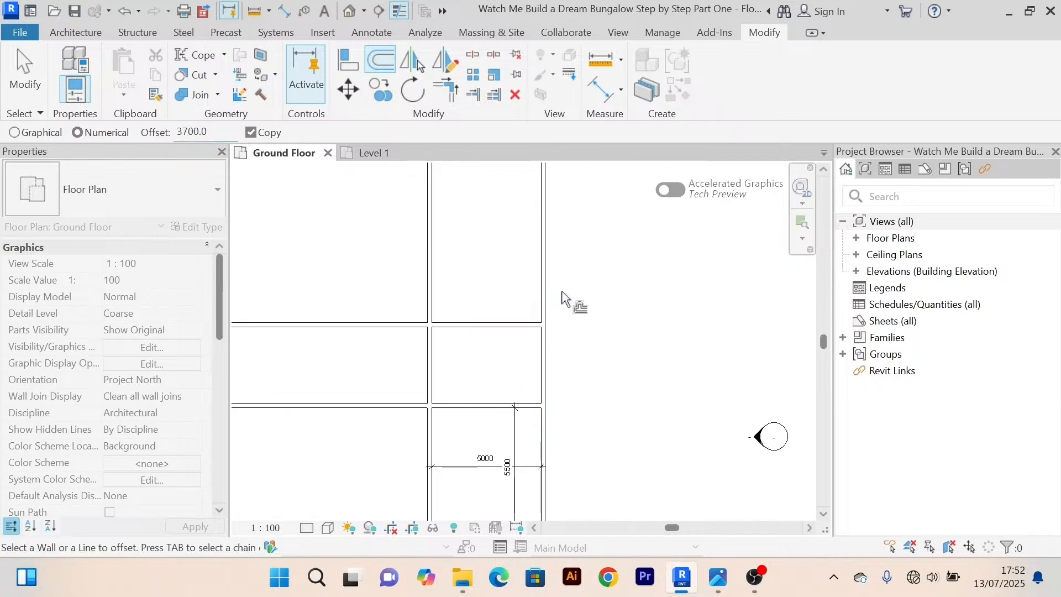
pyautogui.rightClick(603, 243)
pyautogui.click(611, 245)
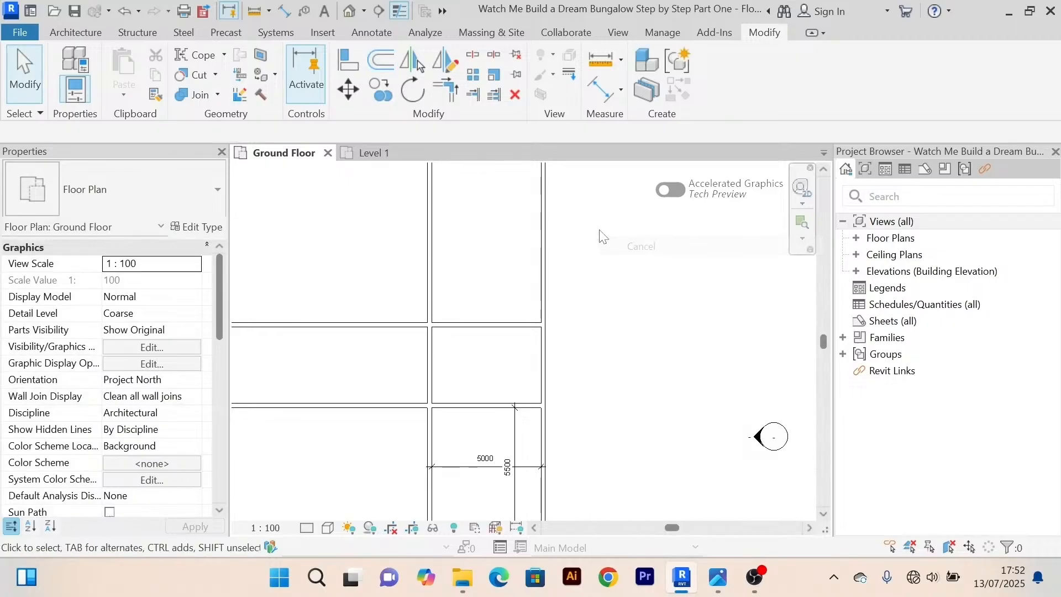
pyautogui.rightClick(614, 243)
pyautogui.click(615, 227)
pyautogui.scroll(-3, 597, 229)
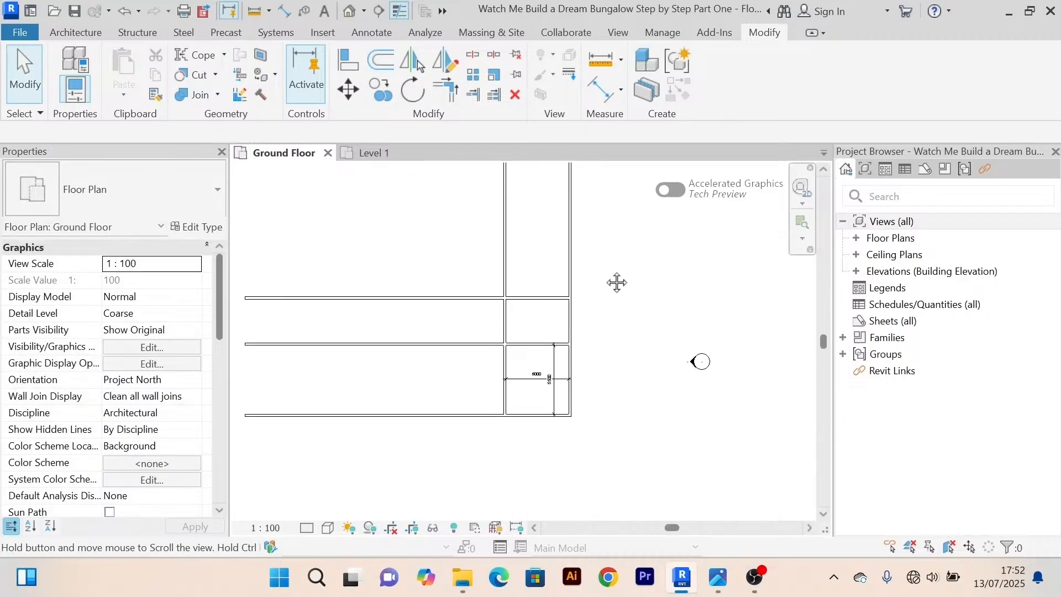
# Add an aligned dimension between the inner faces of the new horizontal wall and the wall below it.
pyautogui.click(606, 95)
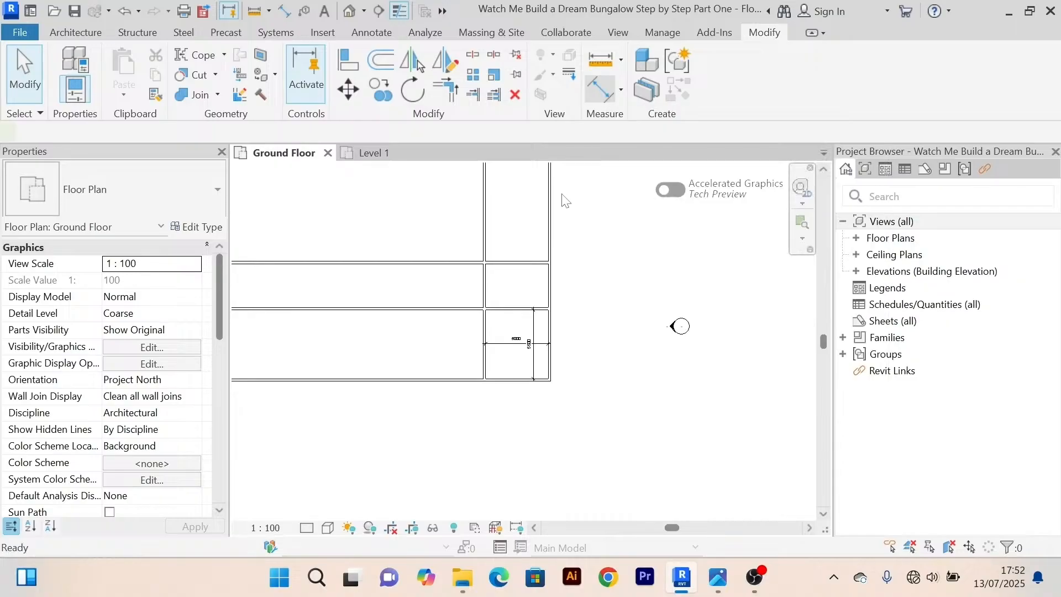
pyautogui.scroll(3, 504, 329)
pyautogui.click(498, 341)
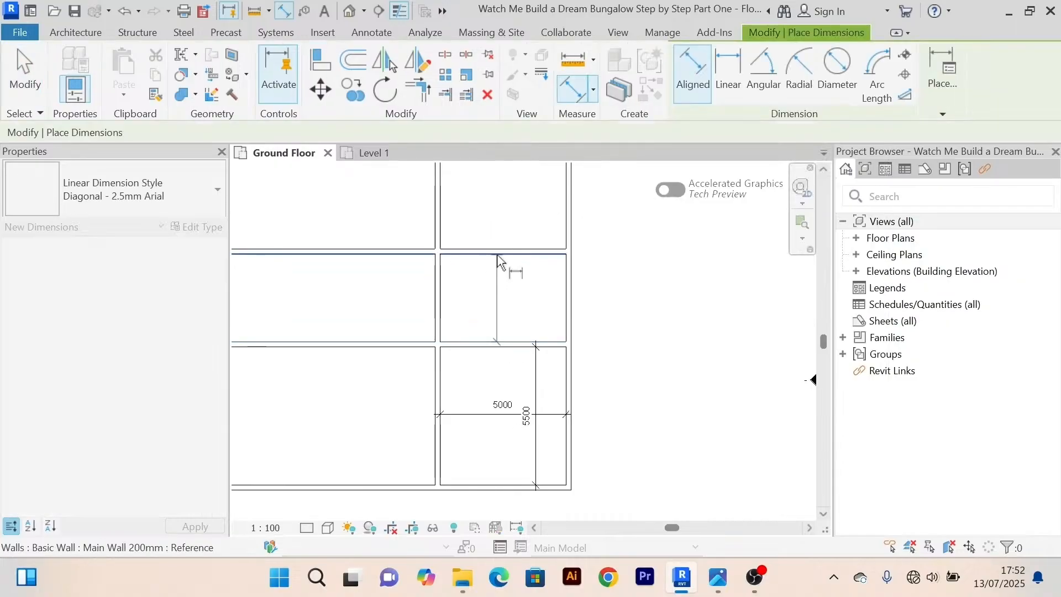
pyautogui.click(497, 256)
pyautogui.click(503, 279)
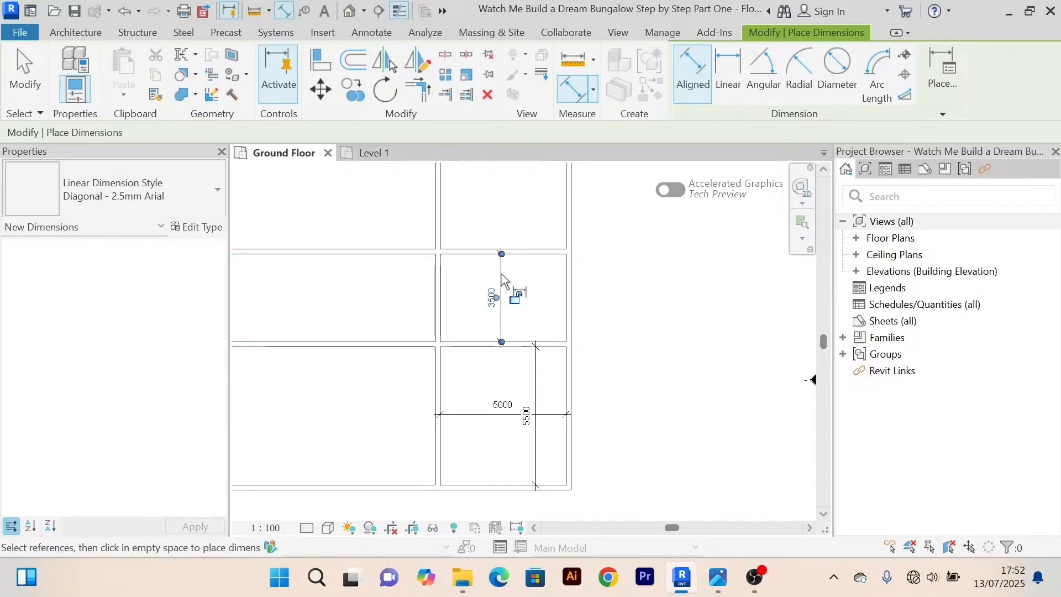
pyautogui.scroll(3, 536, 295)
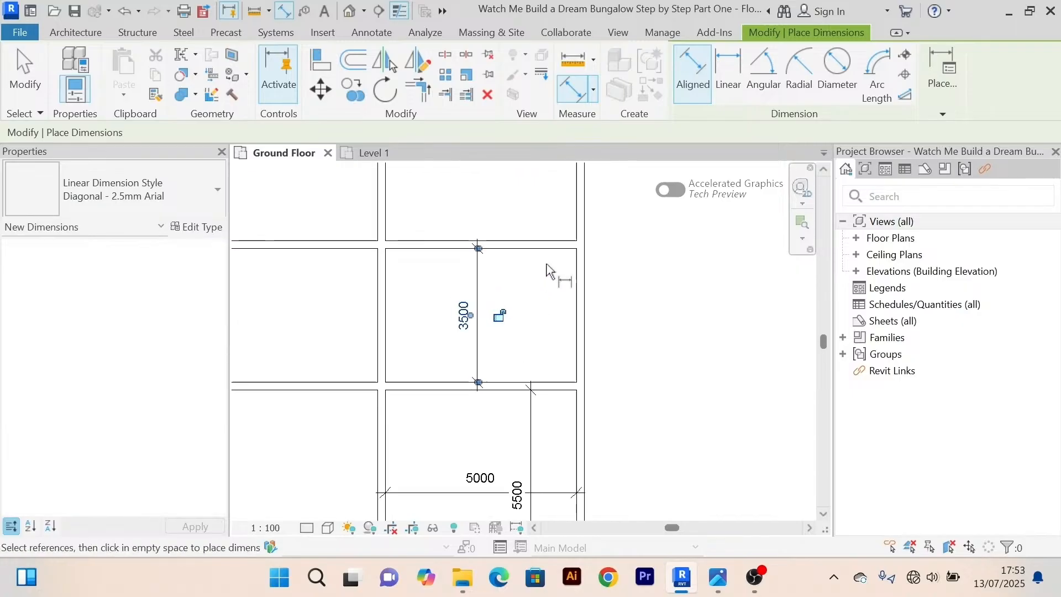
pyautogui.scroll(-1, 500, 284)
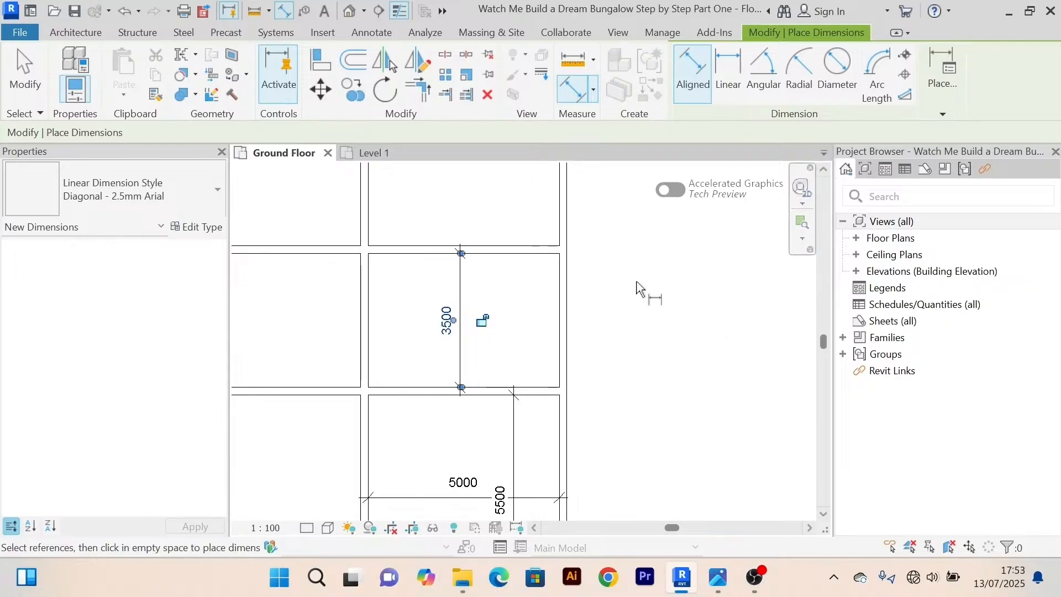
pyautogui.rightClick(638, 241)
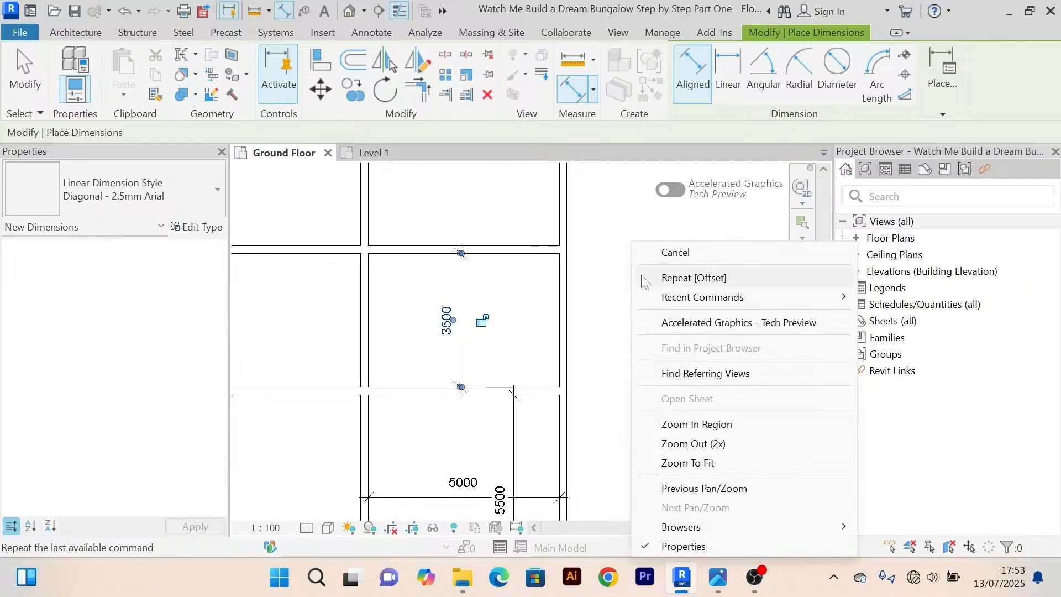
pyautogui.click(664, 252)
pyautogui.click(428, 257)
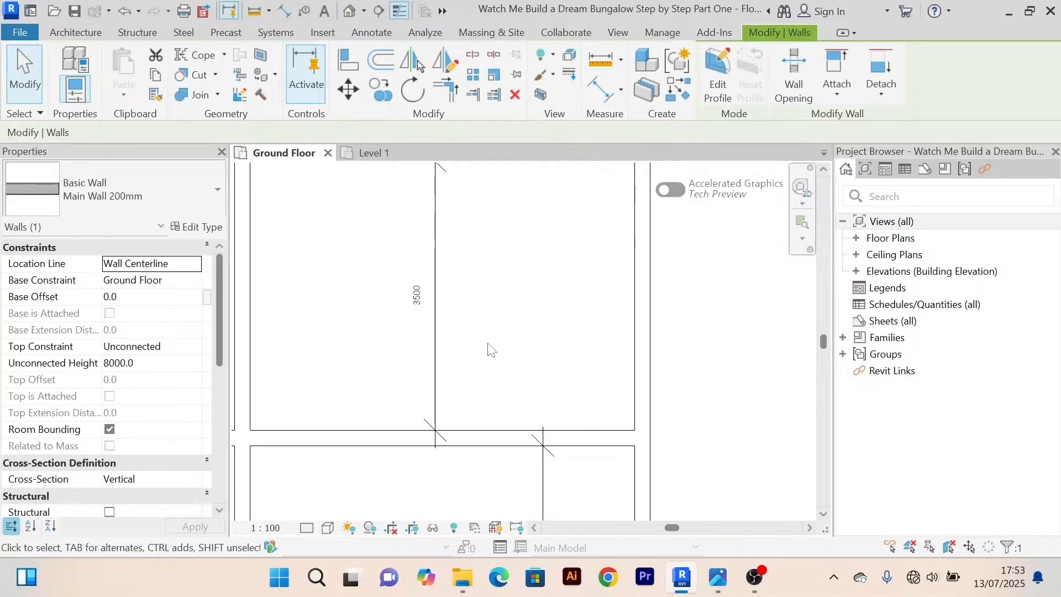
pyautogui.click(489, 346)
pyautogui.scroll(2, 488, 346)
pyautogui.scroll(-2, 488, 346)
pyautogui.click(430, 247)
pyautogui.scroll(2, 449, 328)
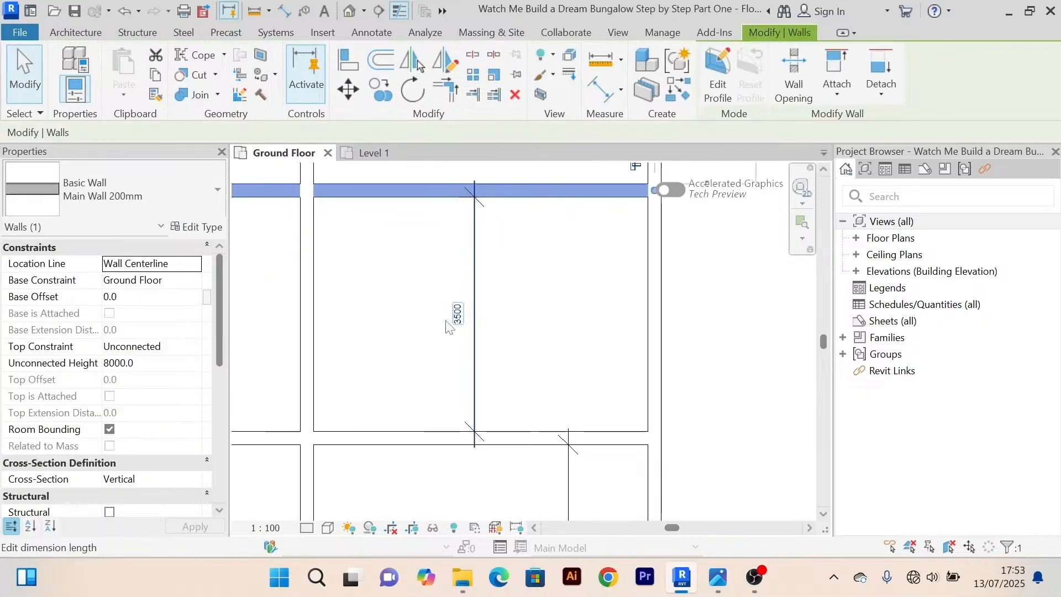
pyautogui.click(458, 323)
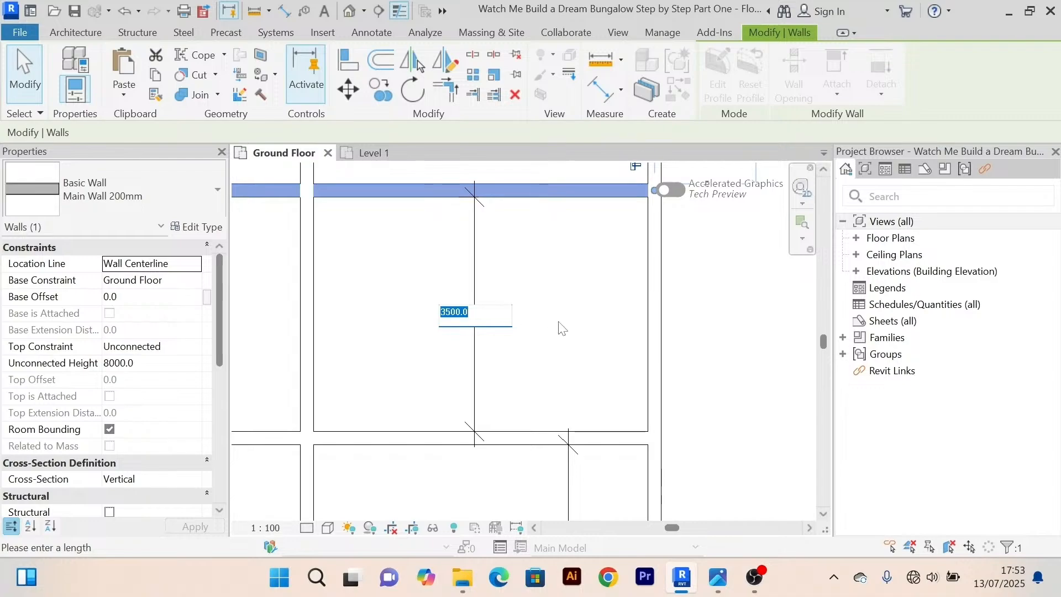
pyautogui.press('Escape')
pyautogui.scroll(-1, 728, 322)
pyautogui.moveTo(727, 322); pyautogui.dragTo(603, 352, button='middle')
pyautogui.click(603, 353)
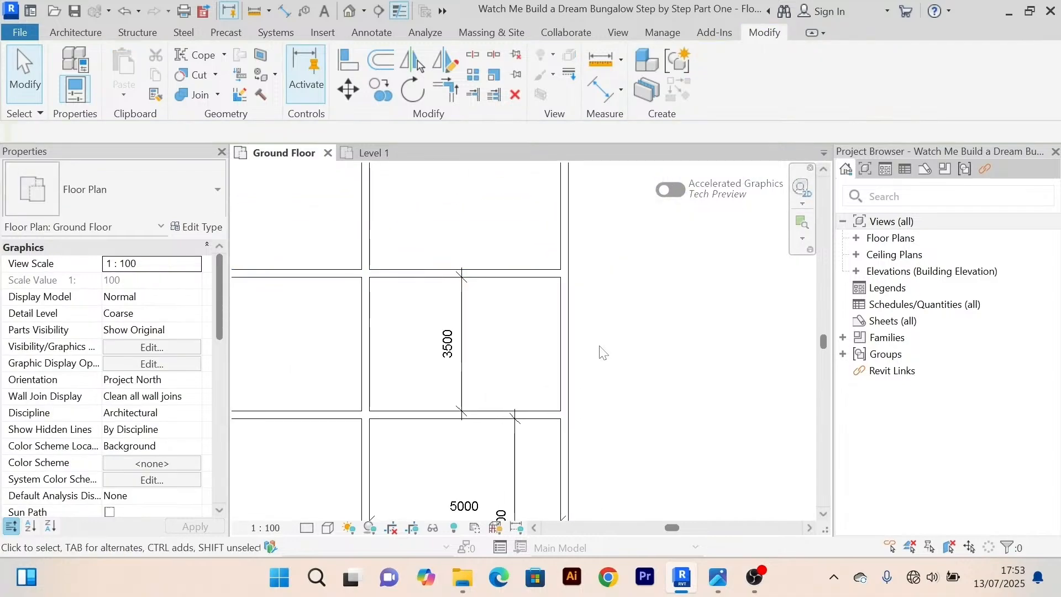
pyautogui.click(518, 279)
pyautogui.click(668, 367)
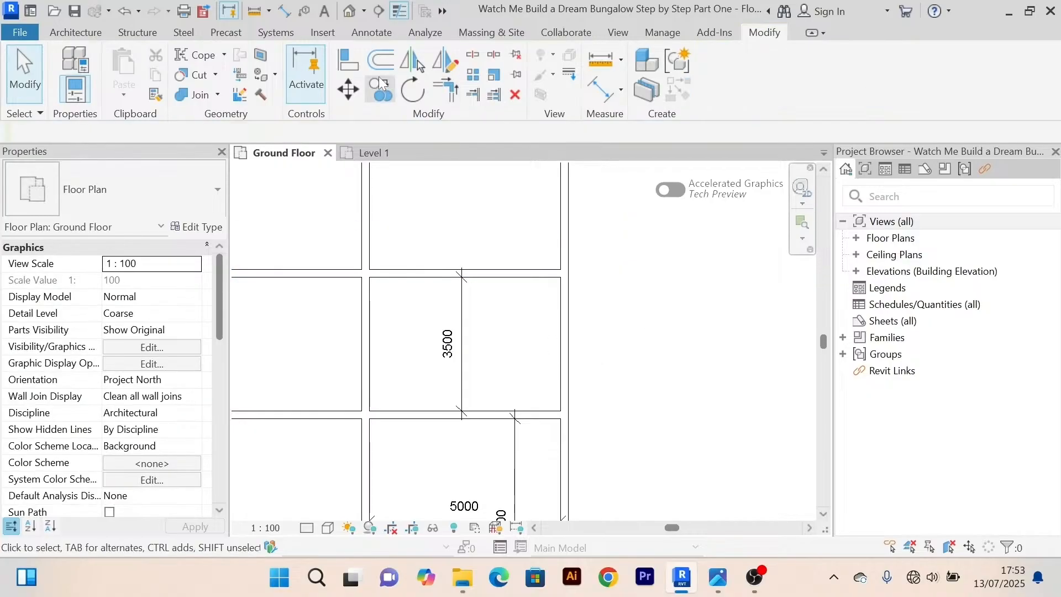
# Offset another copy of the uppermost interior horizontal wall 3700 mm upward.
pyautogui.click(381, 61)
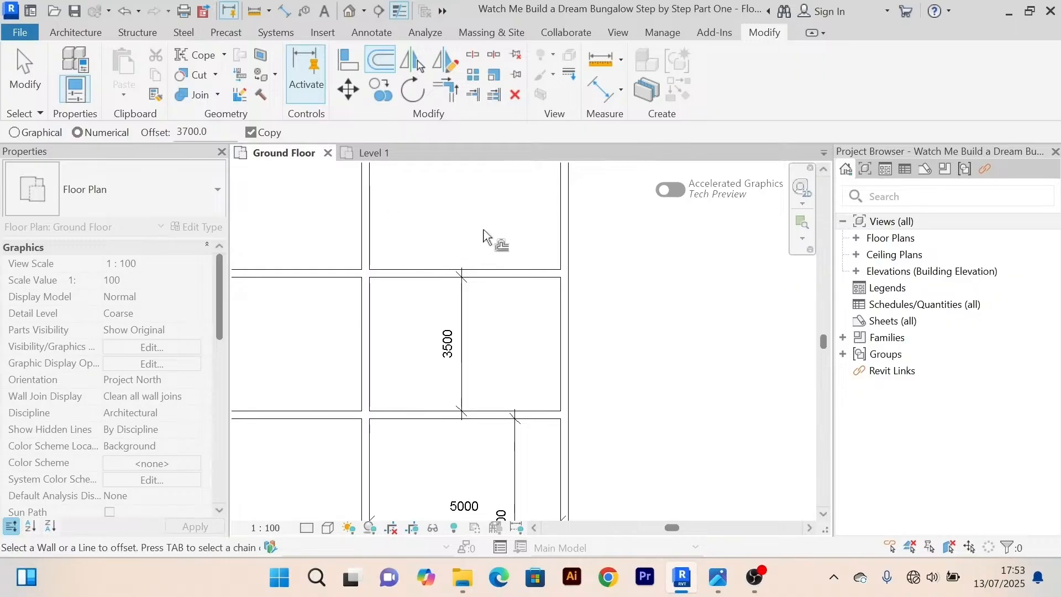
pyautogui.moveTo(492, 236); pyautogui.dragTo(417, 372, button='middle')
pyautogui.click(425, 409)
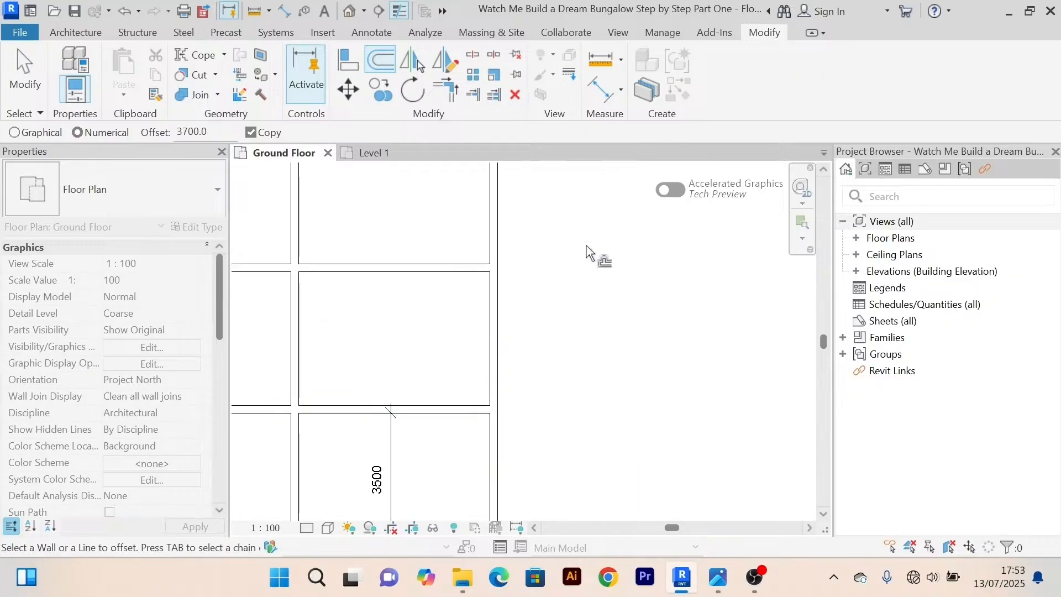
pyautogui.rightClick(590, 227)
pyautogui.click(591, 227)
pyautogui.rightClick(596, 224)
pyautogui.click(596, 223)
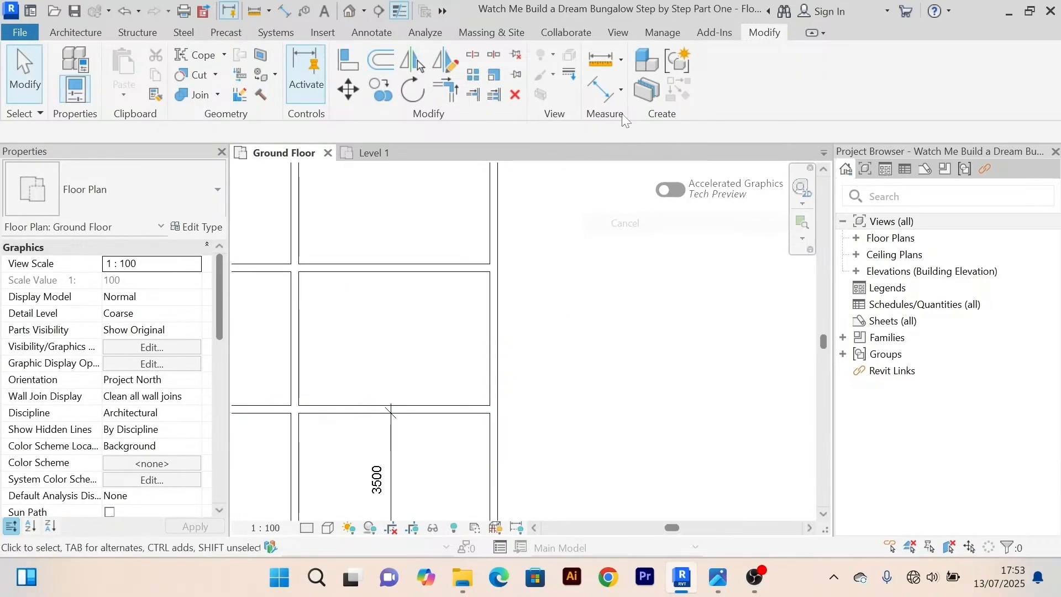
# Add an aligned dimension between the inner faces of the uppermost new horizontal wall and the wall below it, beside the right exterior wall.
pyautogui.click(601, 86)
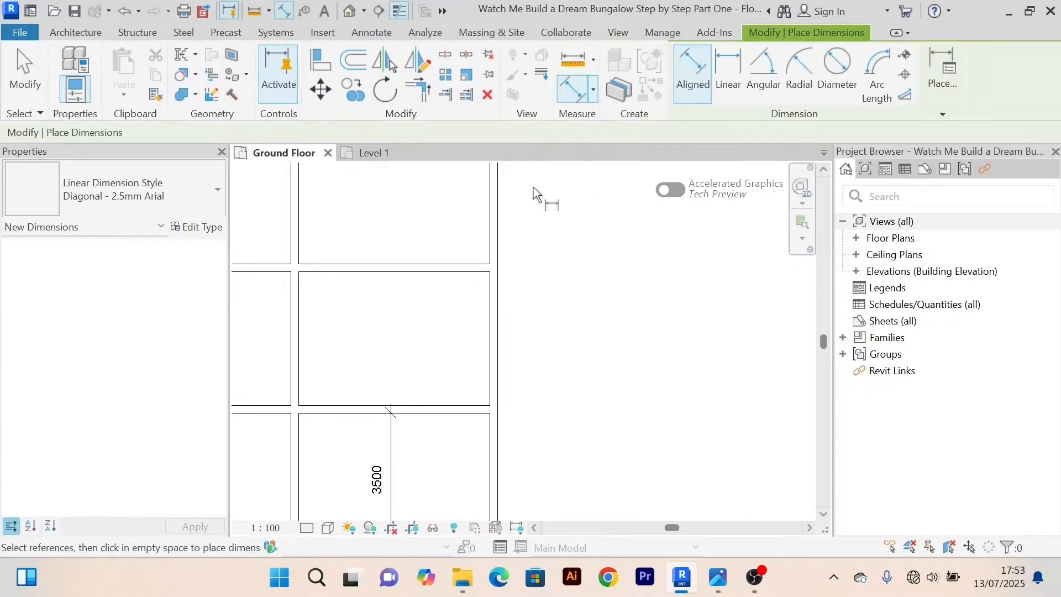
pyautogui.scroll(2, 437, 380)
pyautogui.click(422, 444)
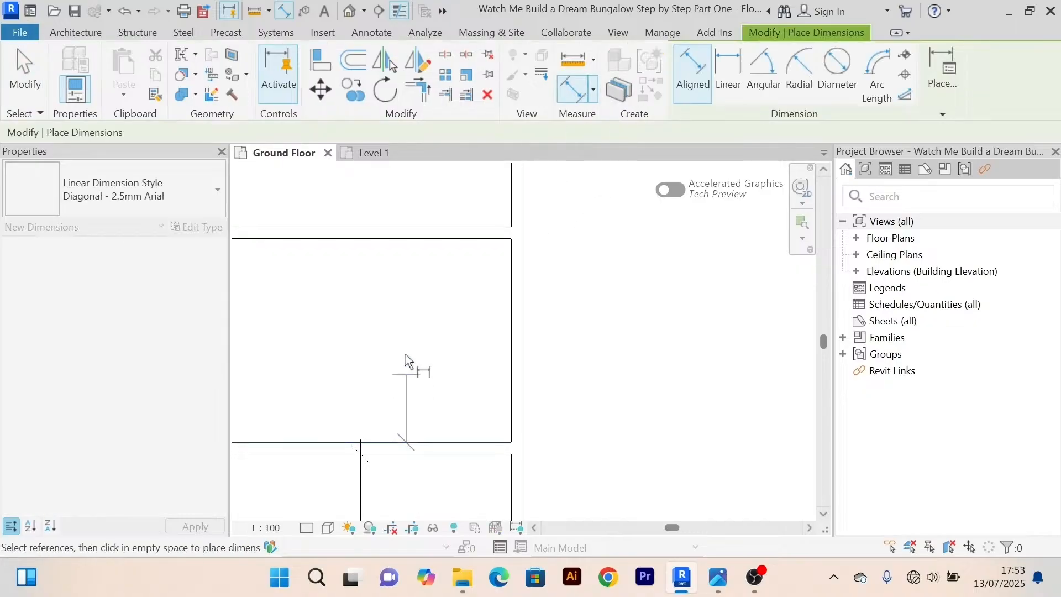
pyautogui.click(404, 247)
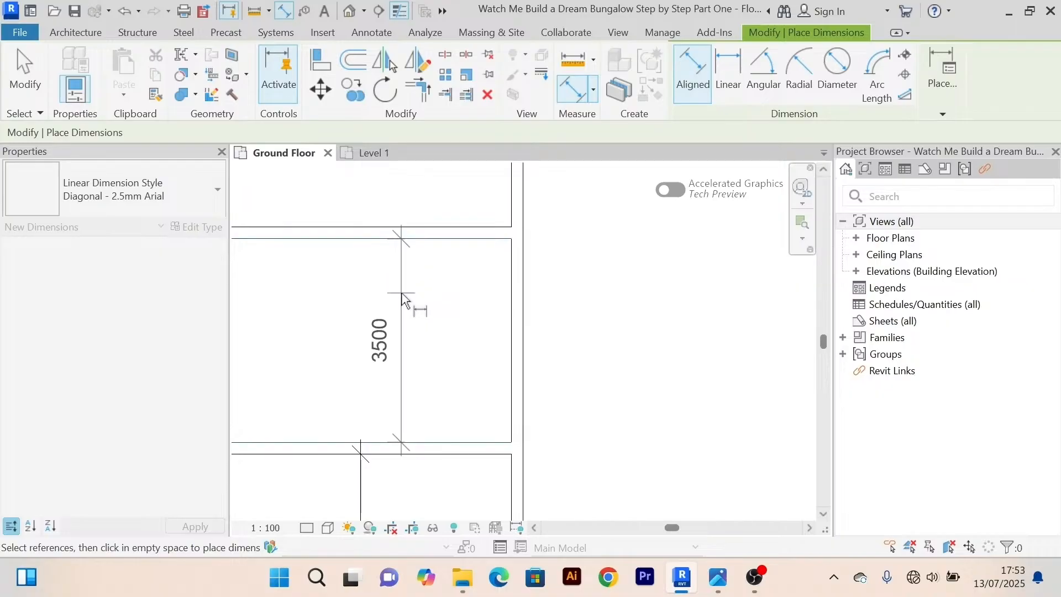
pyautogui.click(409, 284)
pyautogui.scroll(-2, 409, 284)
pyautogui.scroll(5, 366, 357)
pyautogui.scroll(-4, 400, 327)
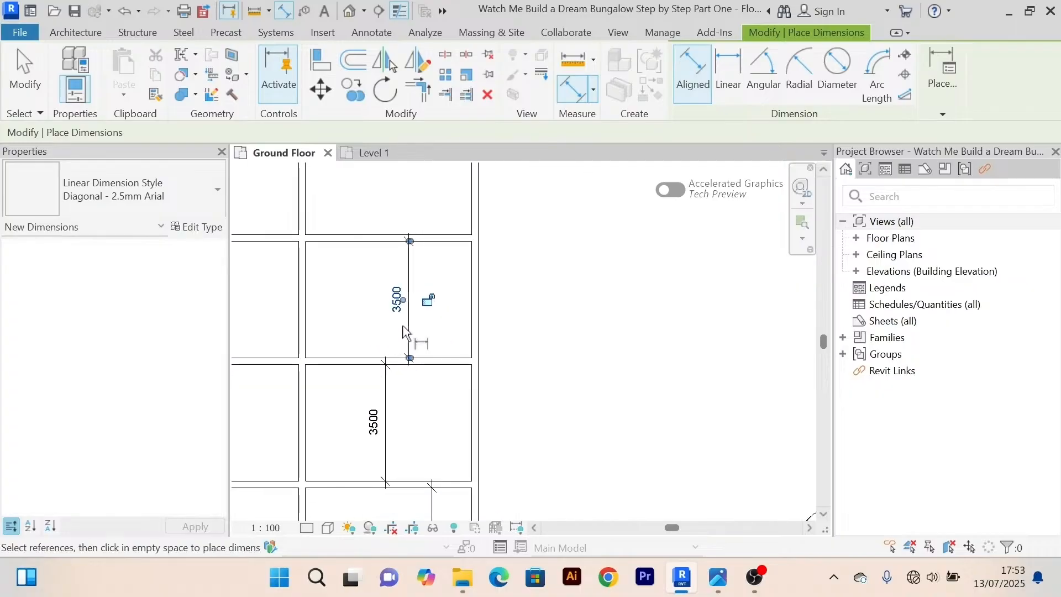
pyautogui.scroll(5, 442, 277)
pyautogui.scroll(-6, 444, 277)
pyautogui.rightClick(540, 247)
pyautogui.click(549, 254)
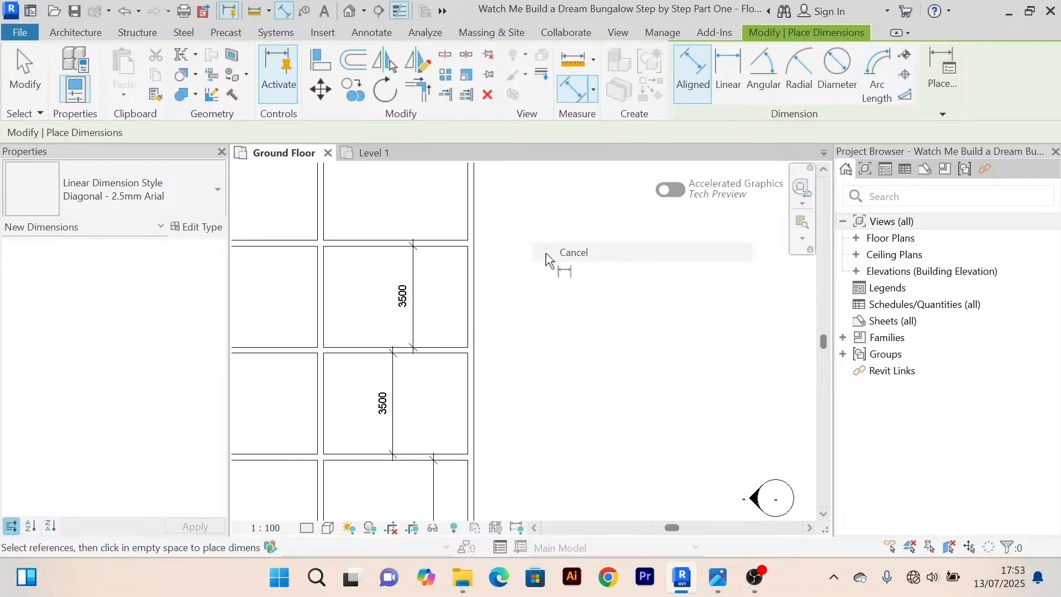
pyautogui.rightClick(552, 218)
pyautogui.click(564, 229)
# Examine the draft project's Level 1 plan for the width of the large room left of the lower-right room, comparing it with the Ground Floor walls.
pyautogui.scroll(-3, 565, 238)
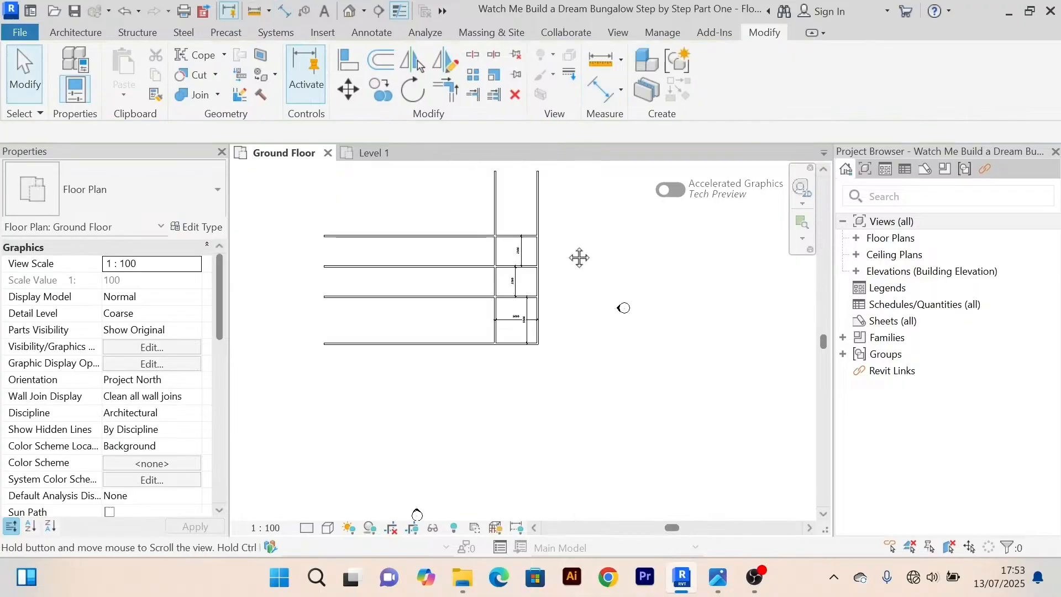
pyautogui.scroll(3, 535, 269)
pyautogui.scroll(-3, 550, 293)
pyautogui.scroll(3, 564, 312)
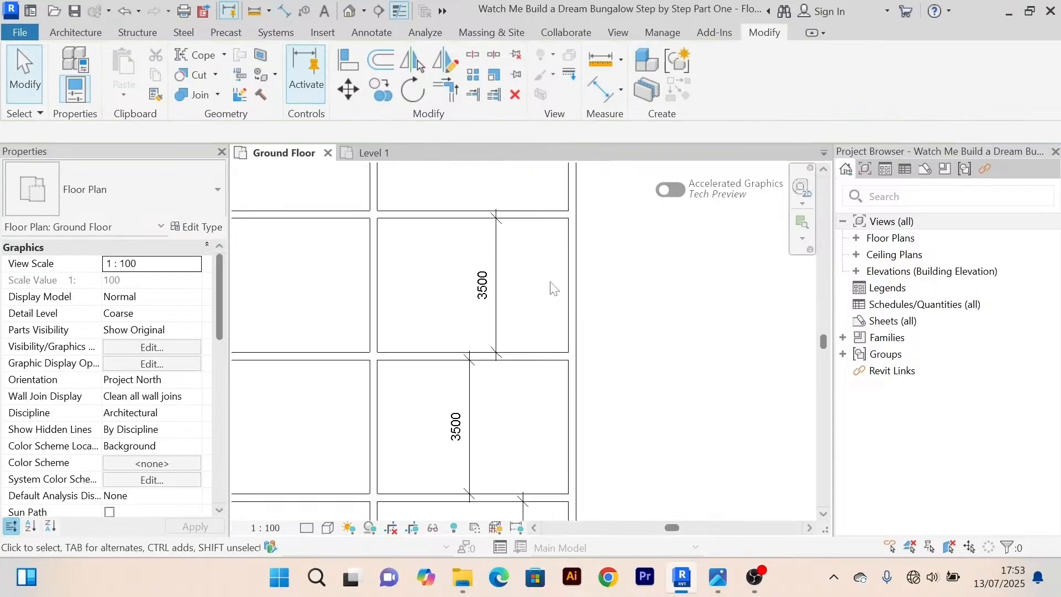
pyautogui.scroll(-1, 549, 287)
pyautogui.click(388, 153)
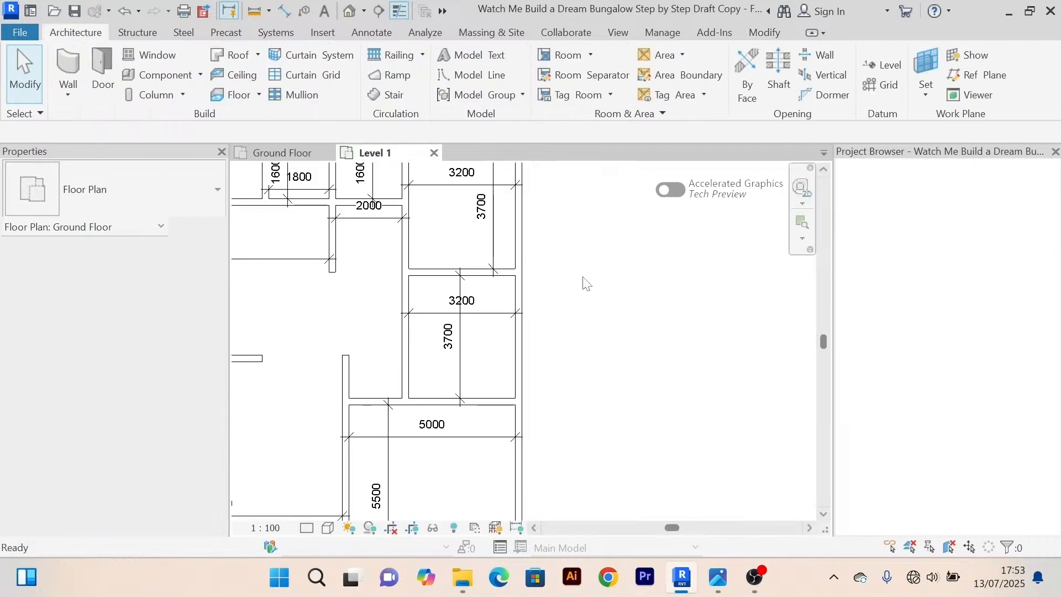
pyautogui.scroll(-2, 606, 284)
pyautogui.scroll(1, 547, 259)
pyautogui.scroll(2, 558, 268)
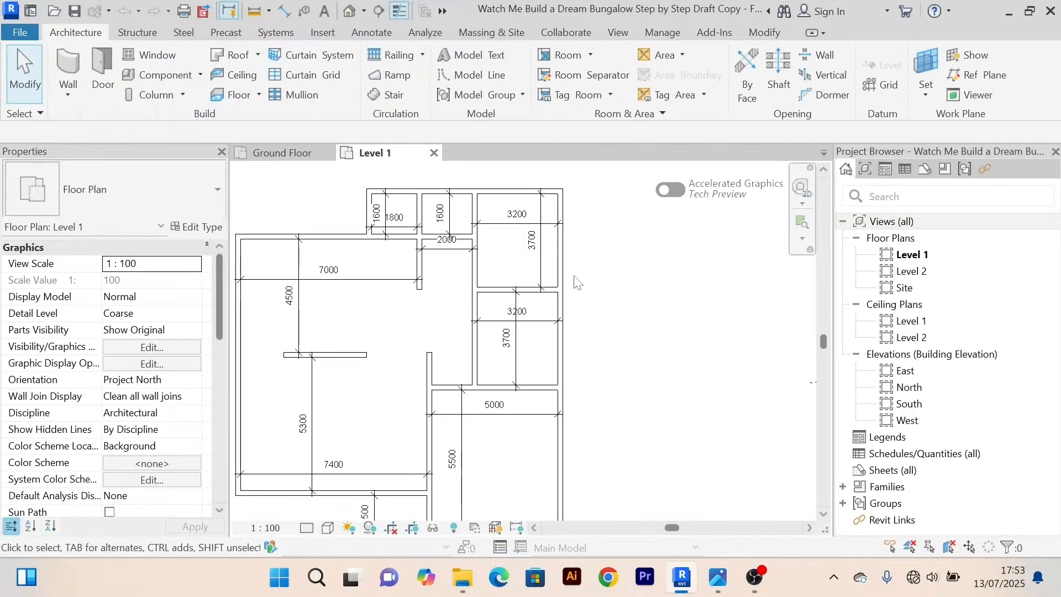
pyautogui.scroll(-2, 577, 283)
pyautogui.scroll(2, 487, 382)
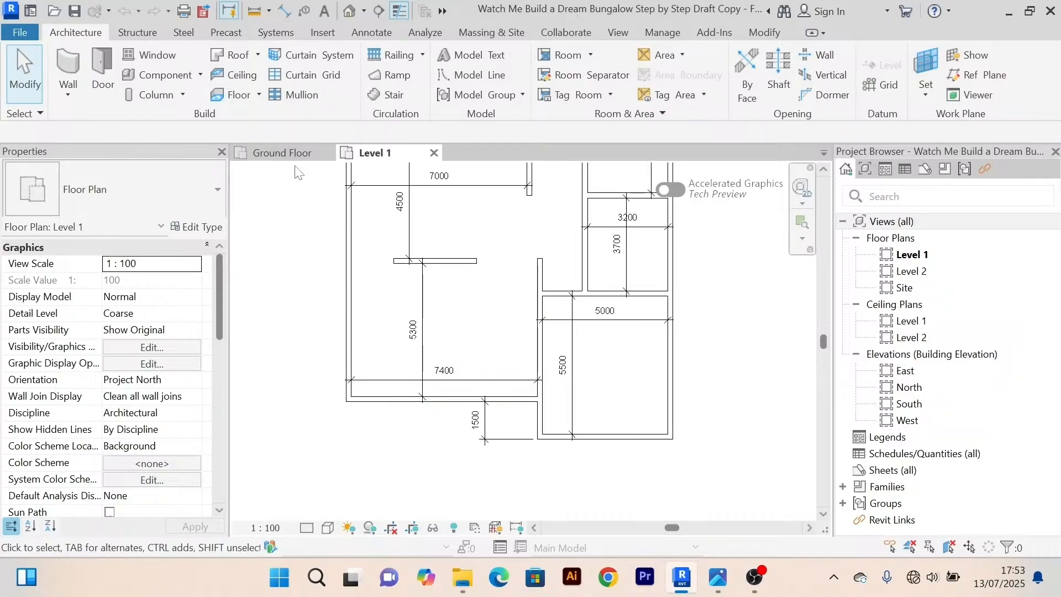
pyautogui.click(282, 152)
pyautogui.moveTo(575, 317); pyautogui.dragTo(681, 307, button='middle')
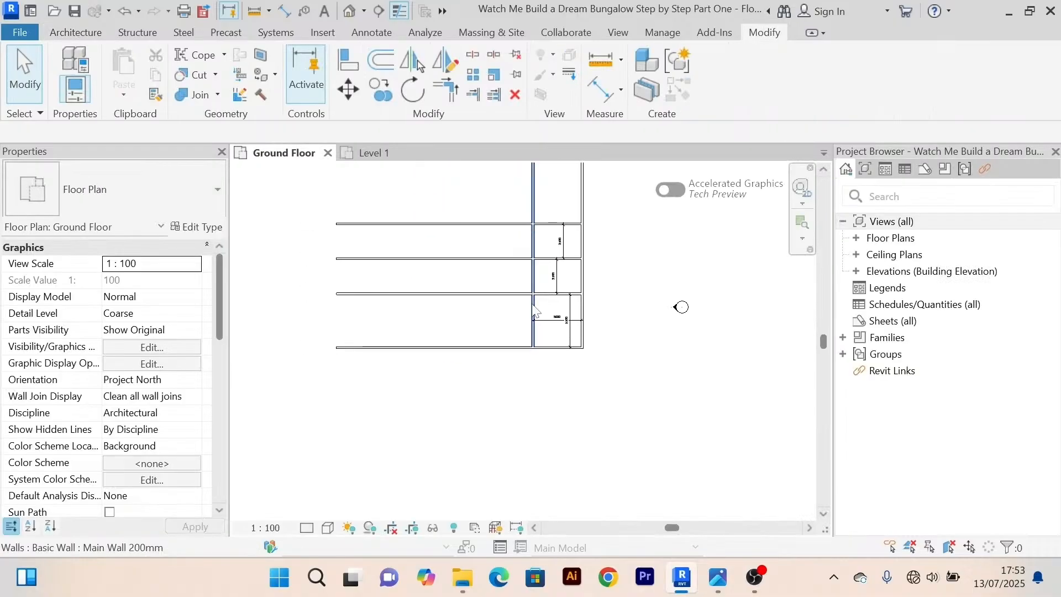
pyautogui.moveTo(422, 315); pyautogui.dragTo(360, 326, button='middle')
pyautogui.scroll(2, 376, 326)
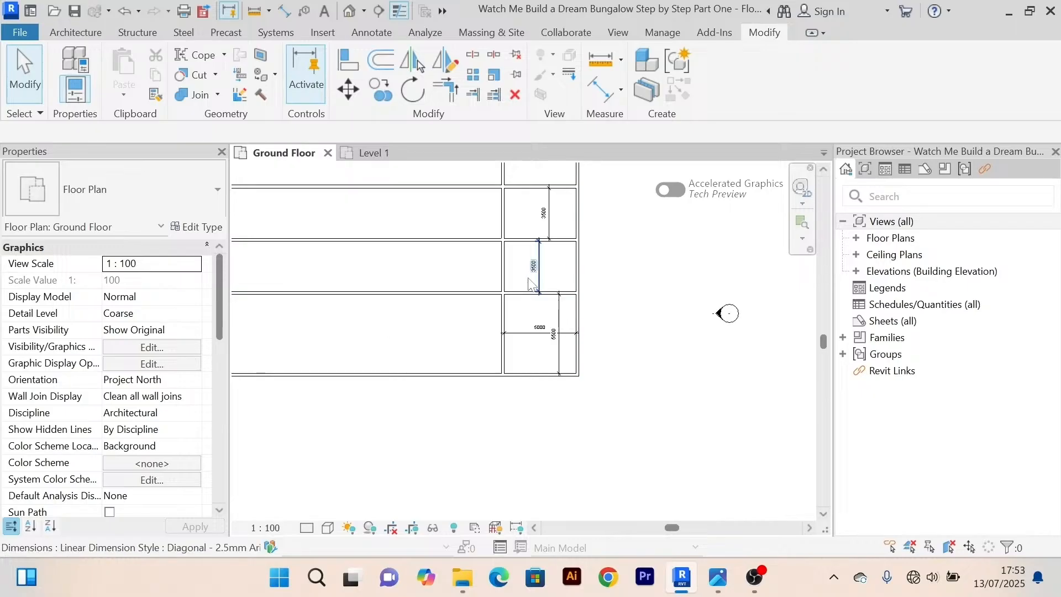
pyautogui.click(374, 153)
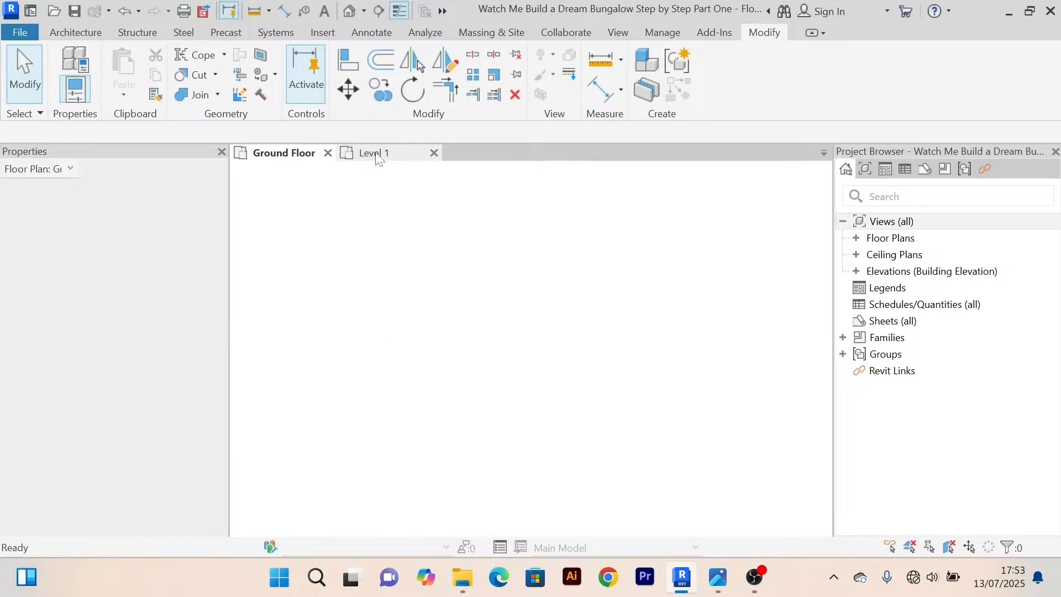
pyautogui.scroll(3, 494, 388)
pyautogui.scroll(-2, 495, 388)
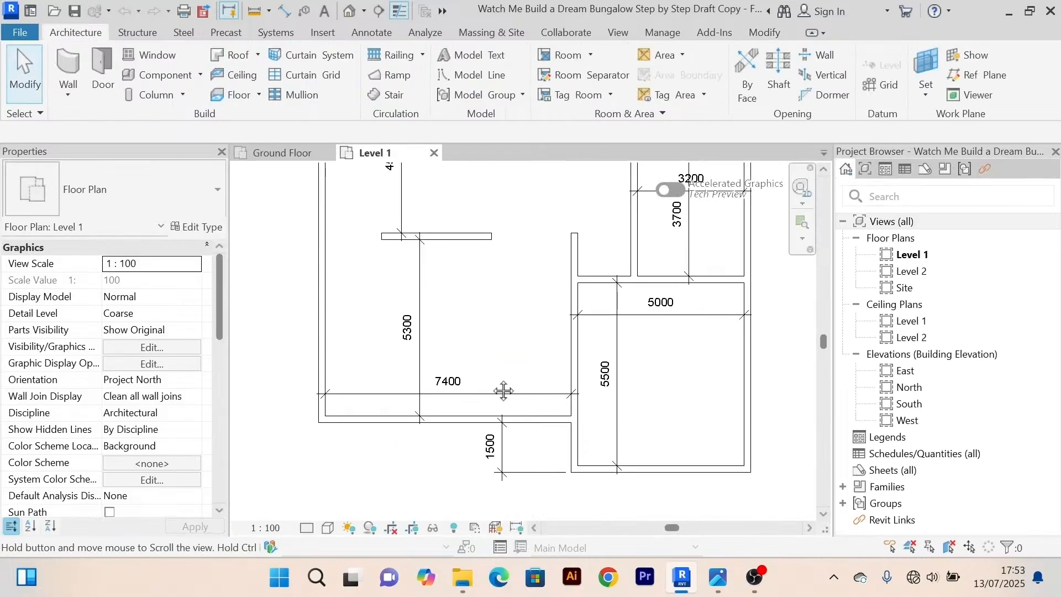
pyautogui.moveTo(503, 390); pyautogui.dragTo(526, 356, button='middle')
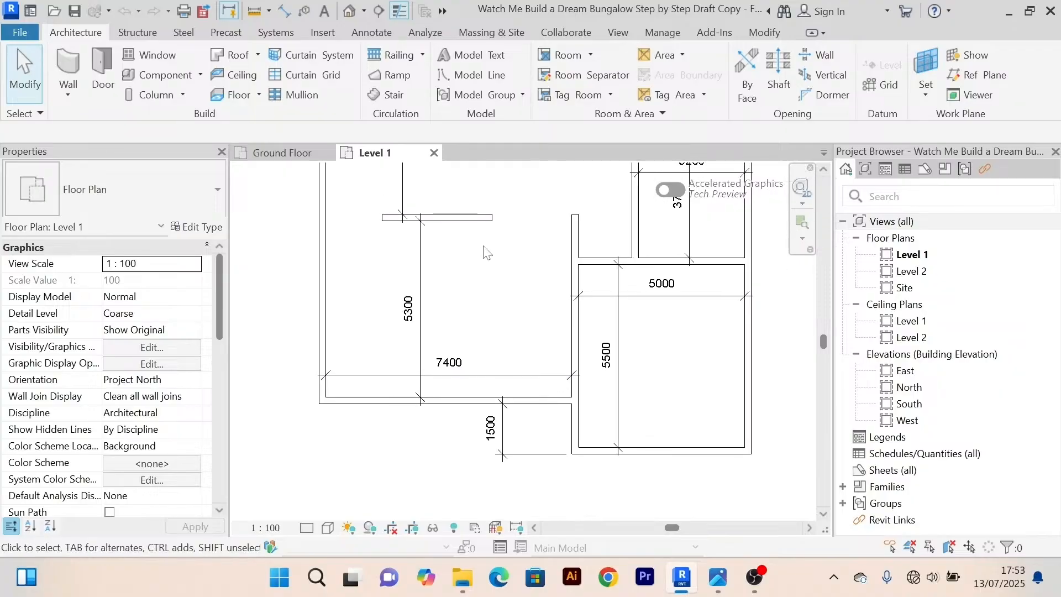
# On the Ground Floor plan, offset a copy of the lower-right room's left vertical wall 7400 mm to the left.
pyautogui.click(282, 153)
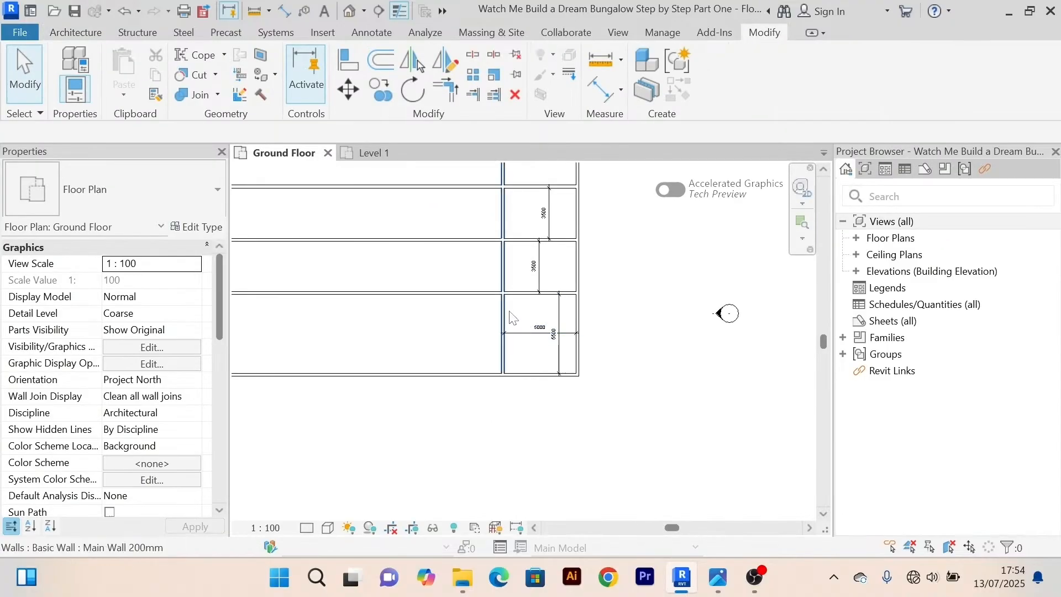
pyautogui.click(377, 62)
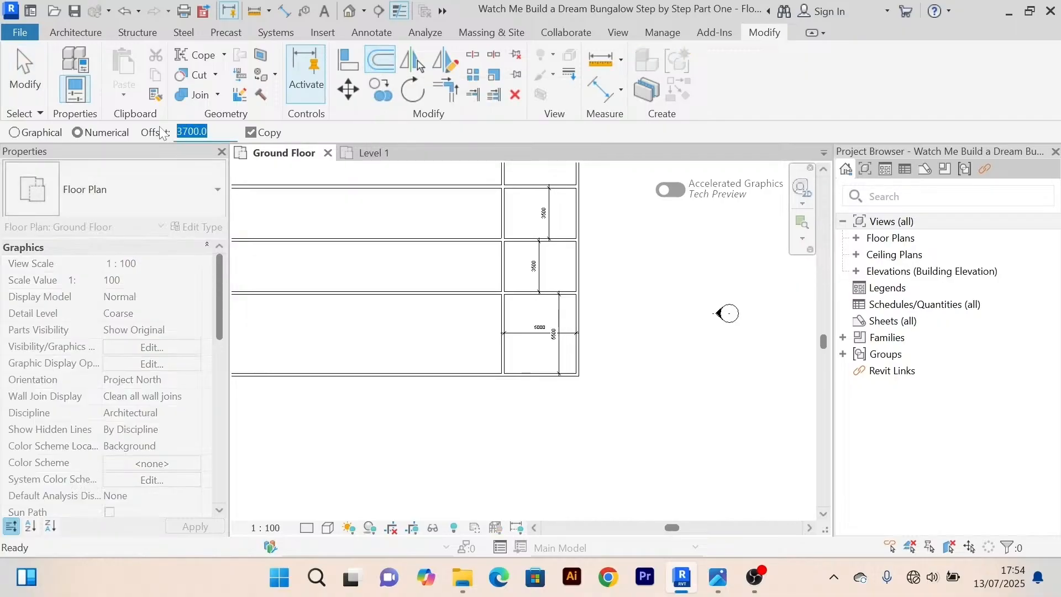
pyautogui.click(497, 268)
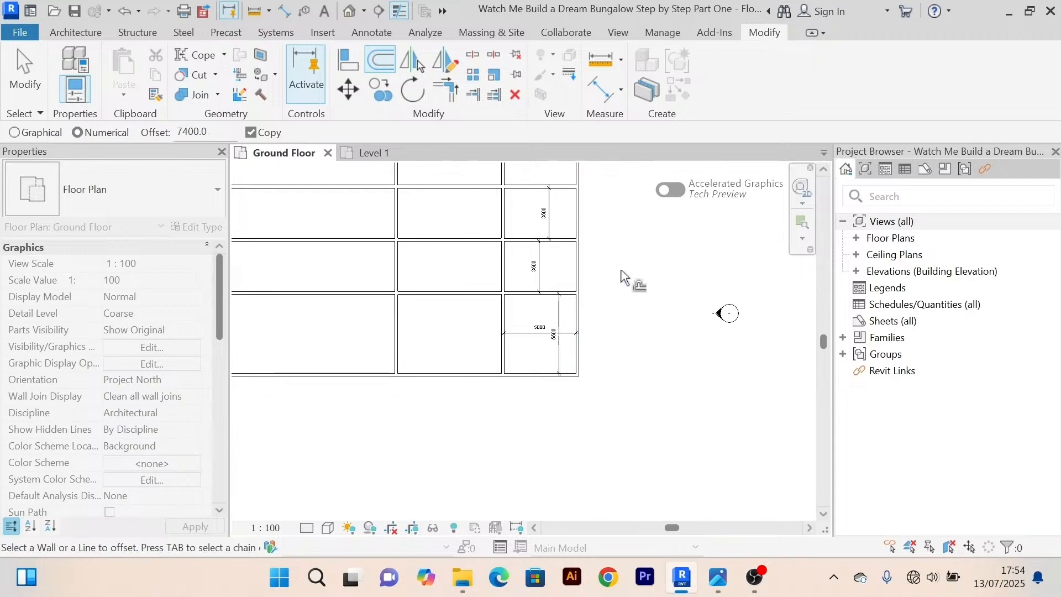
pyautogui.rightClick(620, 242)
pyautogui.click(657, 251)
pyautogui.rightClick(627, 215)
pyautogui.click(652, 235)
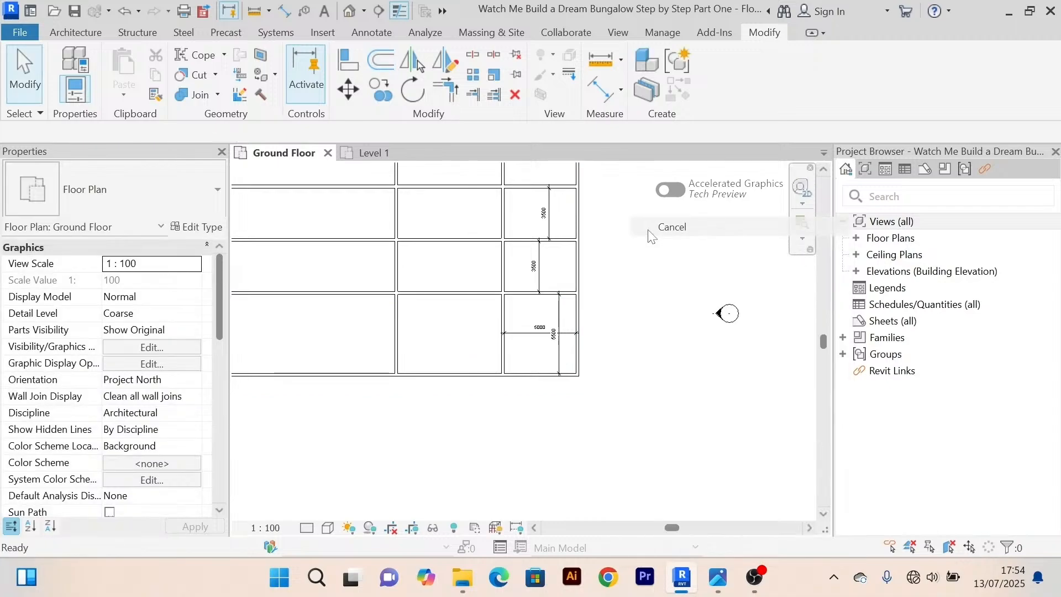
# Add an aligned dimension between the inner faces of the new vertical wall and the lower-right room's left wall.
pyautogui.click(606, 94)
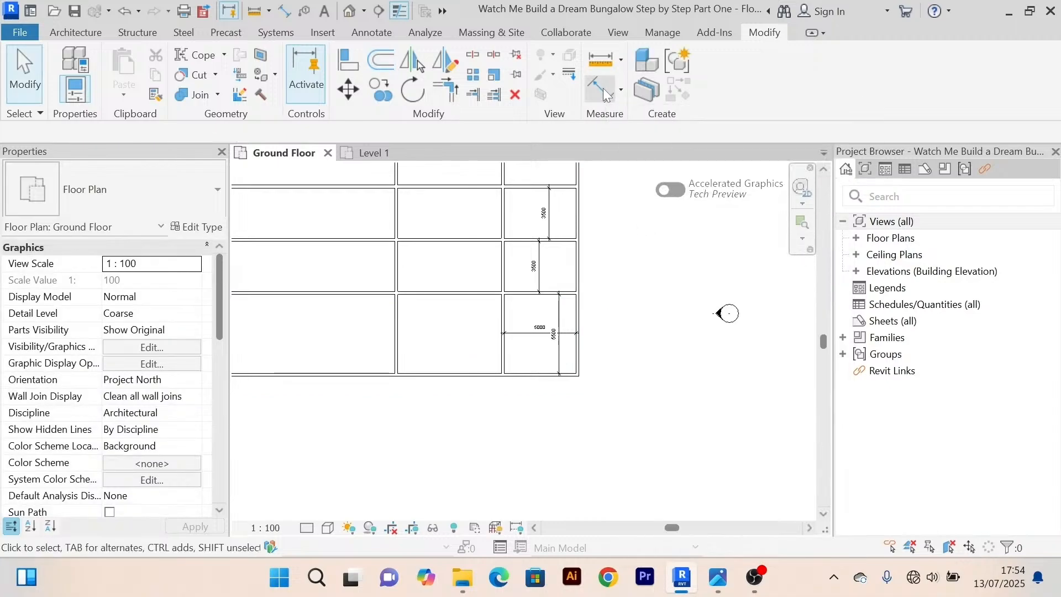
pyautogui.scroll(3, 484, 364)
pyautogui.click(516, 362)
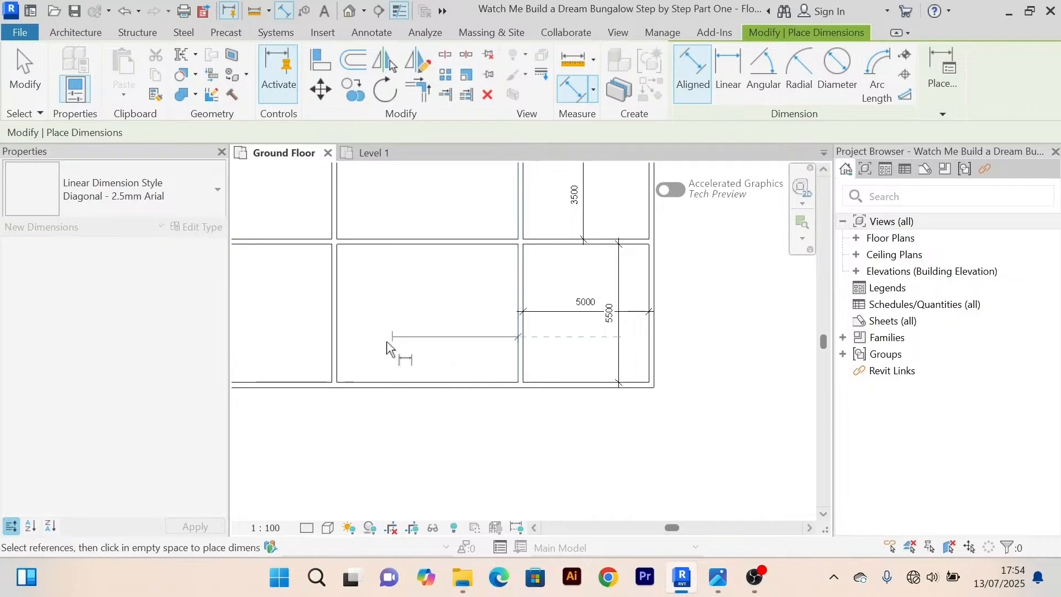
pyautogui.click(339, 354)
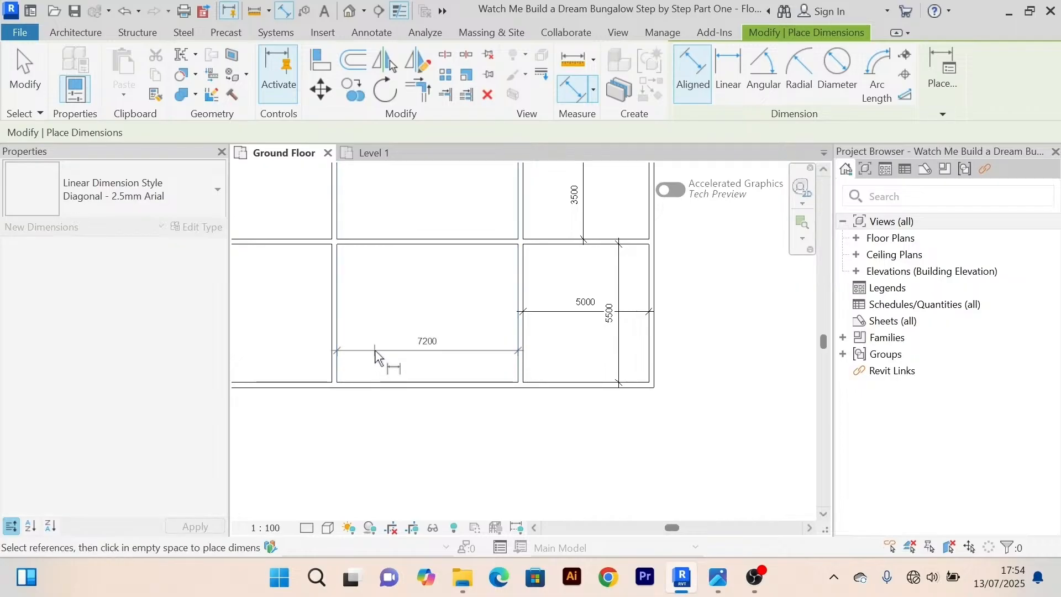
pyautogui.click(379, 348)
pyautogui.rightClick(707, 300)
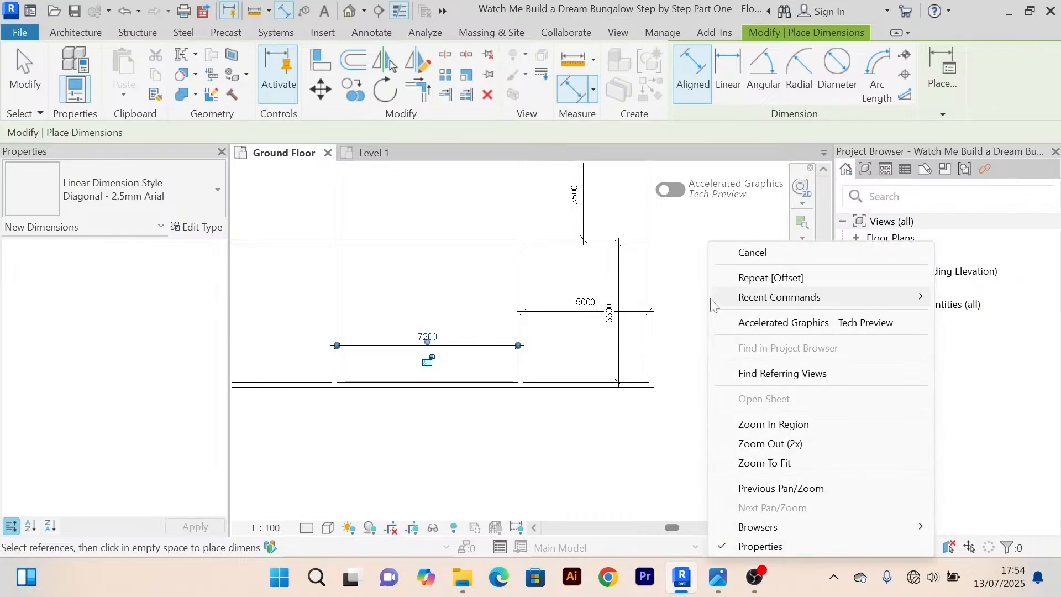
pyautogui.click(704, 369)
pyautogui.rightClick(705, 372)
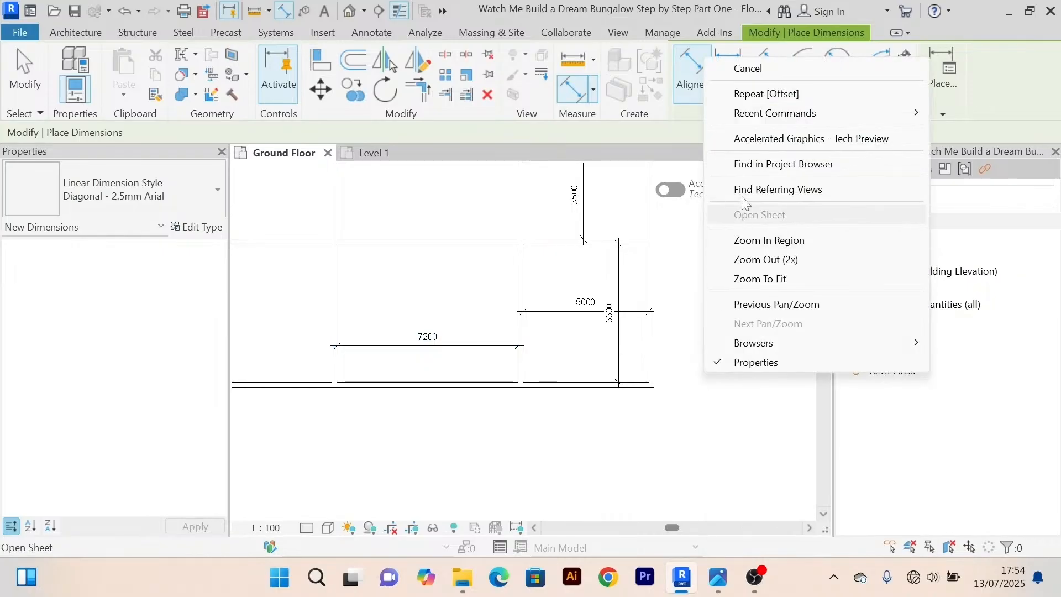
pyautogui.click(774, 66)
# Move the new vertical wall by setting its inner-face distance to the lower-right room's left wall to 7400 mm.
pyautogui.moveTo(428, 299); pyautogui.dragTo(449, 342, button='middle')
pyautogui.click(350, 255)
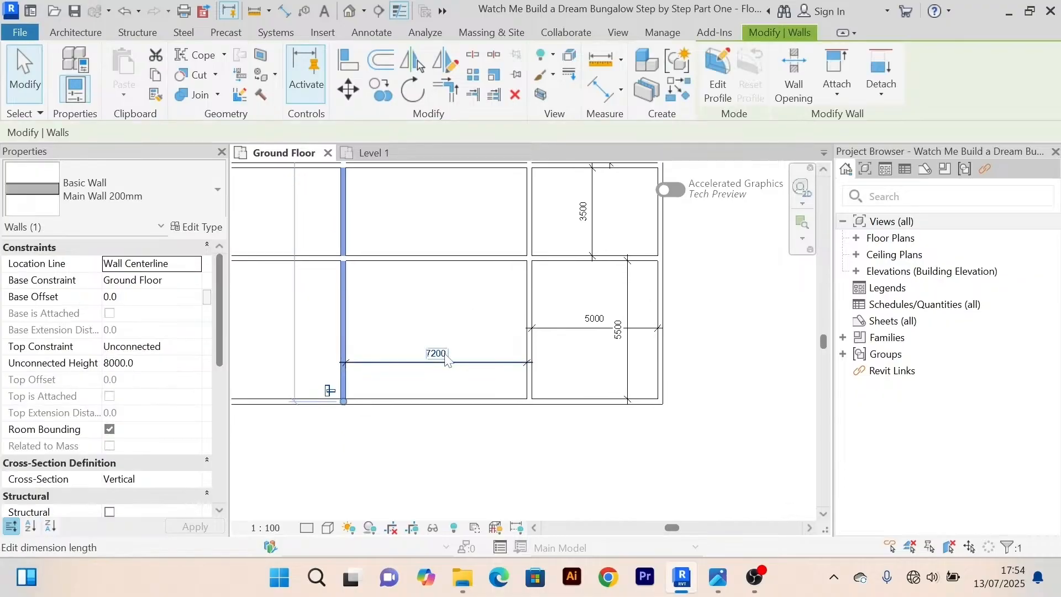
pyautogui.click(437, 352)
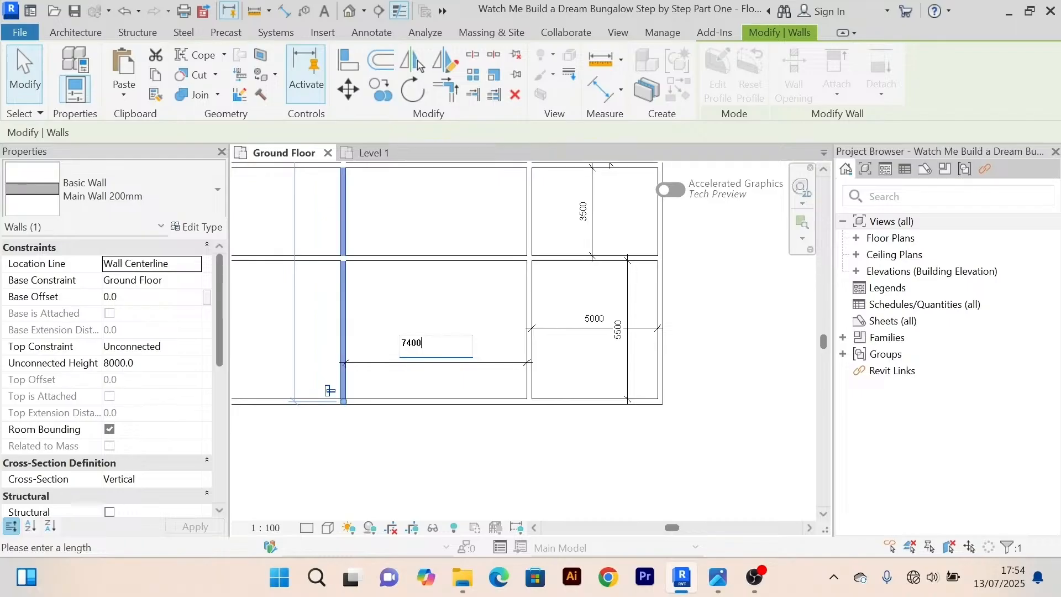
pyautogui.write('7400')
pyautogui.press('Return')
pyautogui.scroll(-2, 492, 353)
pyautogui.press('Escape')
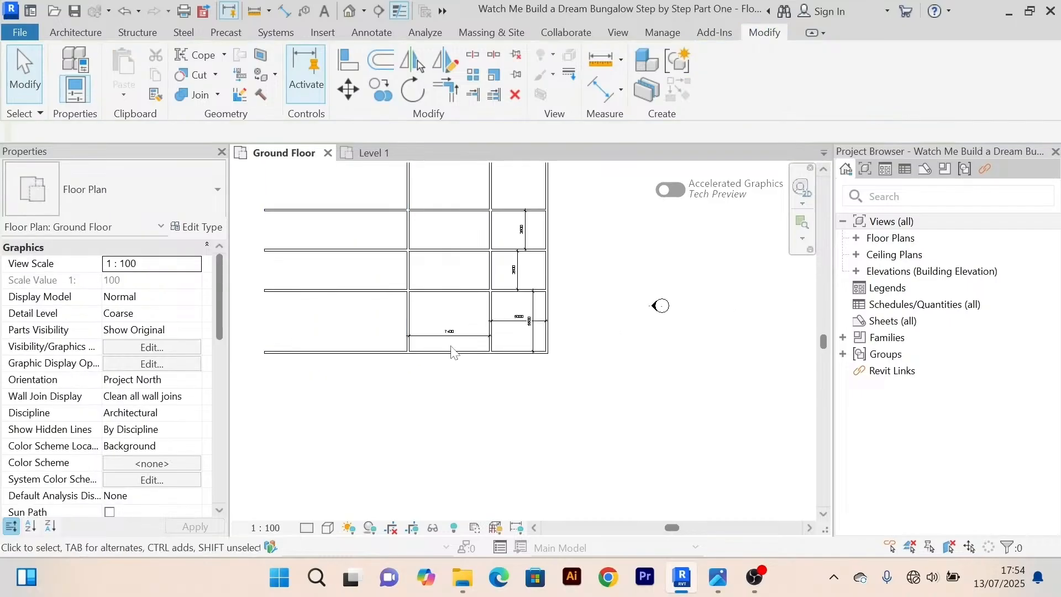
# Compare the Ground Floor wall layout with the large lower-left room and its bottom wall in the draft Level 1 plan.
pyautogui.scroll(1, 448, 315)
pyautogui.scroll(-2, 441, 275)
pyautogui.moveTo(452, 288); pyautogui.dragTo(458, 323, button='middle')
pyautogui.scroll(-4, 436, 275)
pyautogui.scroll(4, 456, 268)
pyautogui.scroll(3, 457, 296)
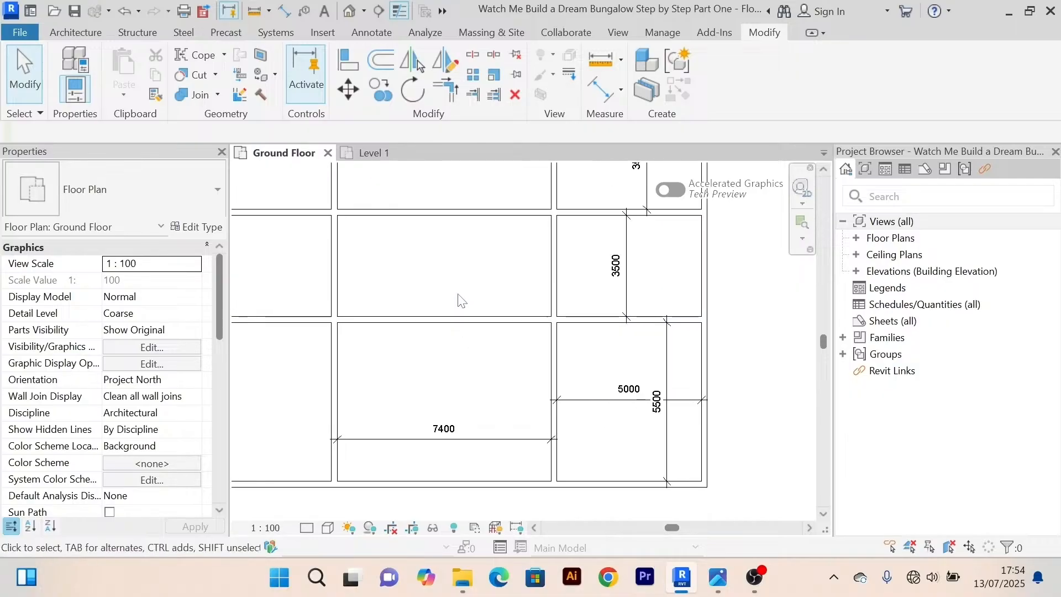
pyautogui.scroll(-2, 459, 301)
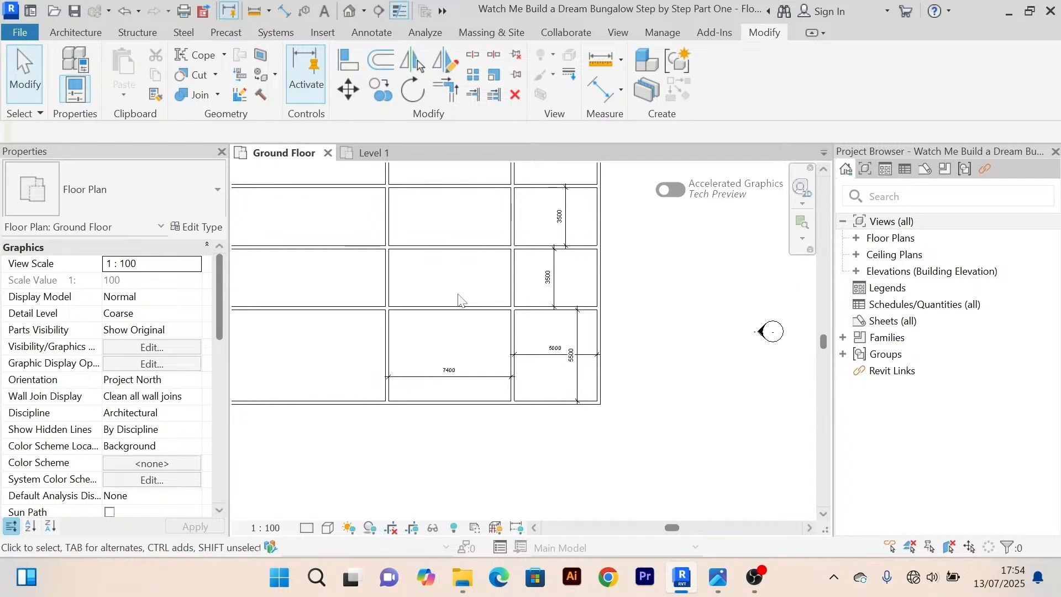
pyautogui.scroll(2, 458, 299)
pyautogui.scroll(-3, 464, 293)
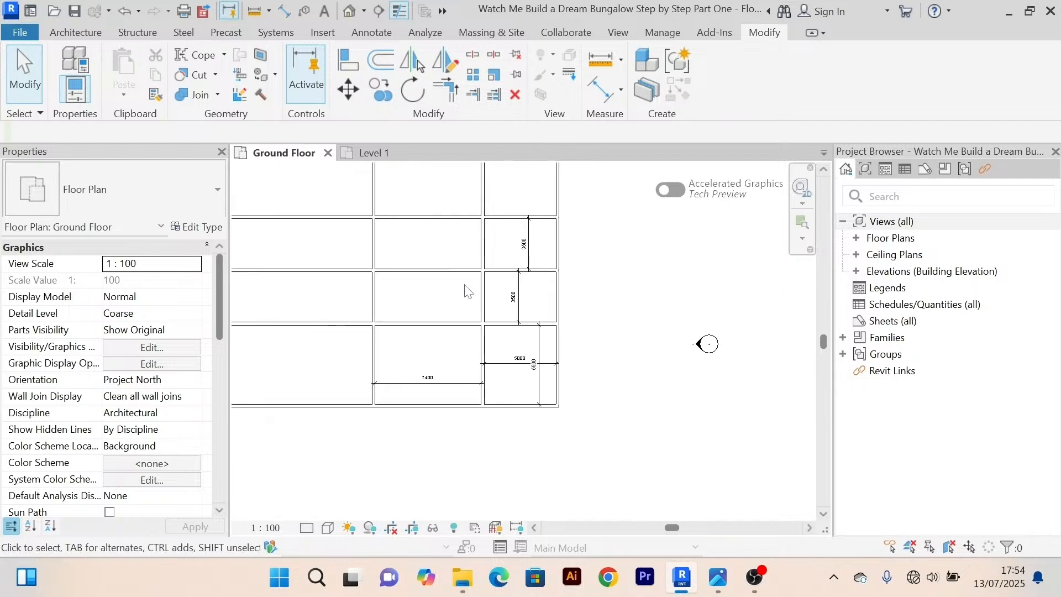
pyautogui.click(366, 153)
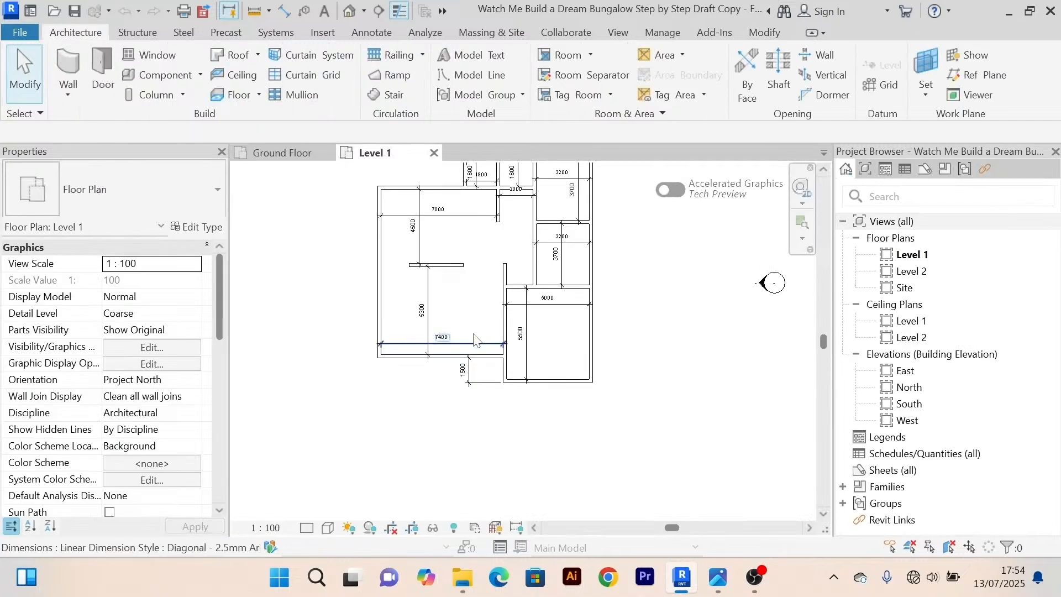
pyautogui.scroll(-3, 474, 339)
# Return to the Ground Floor plan and start the Trim/Extend to Corner command at the 7400 mm wide room.
pyautogui.click(282, 153)
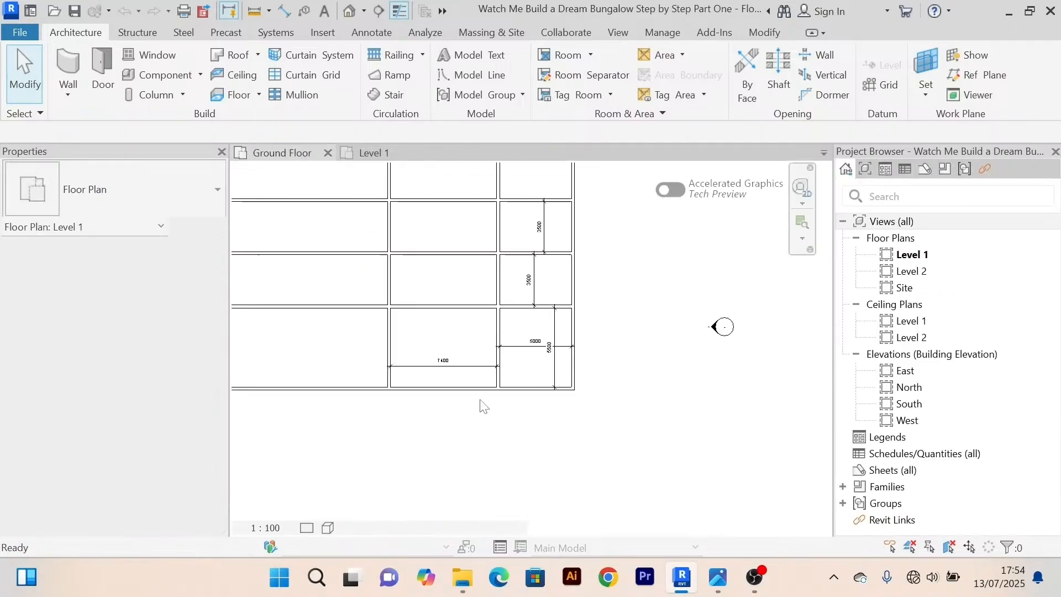
pyautogui.scroll(3, 519, 400)
pyautogui.scroll(-2, 509, 389)
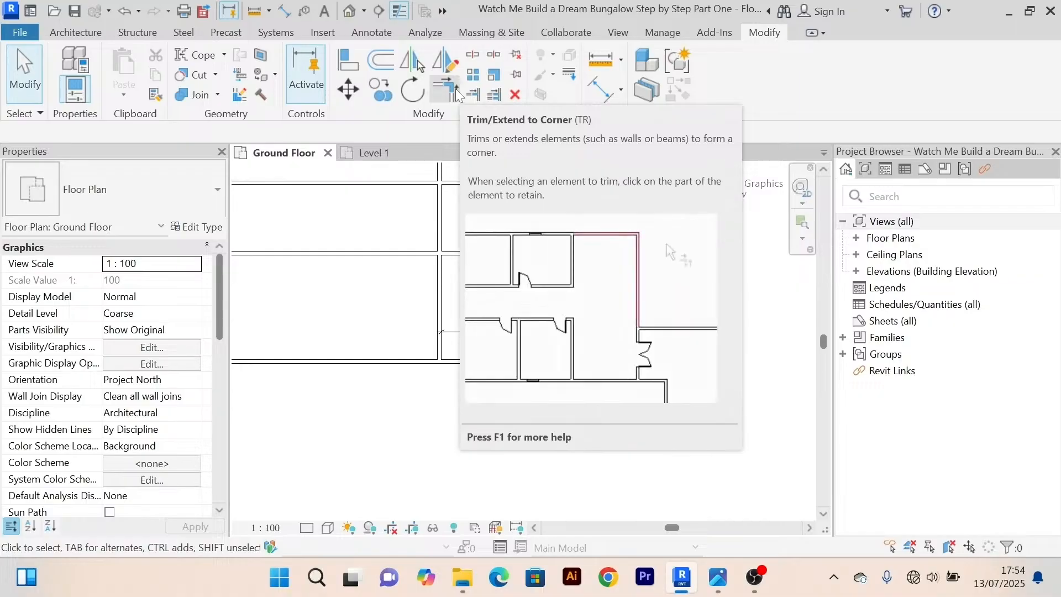
pyautogui.click(445, 92)
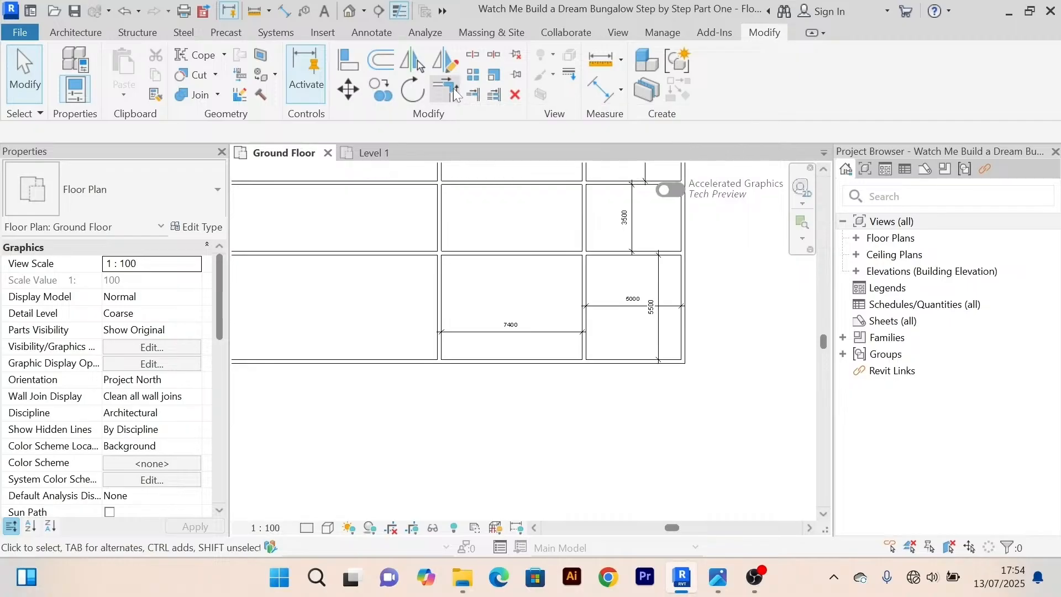
pyautogui.scroll(2, 496, 385)
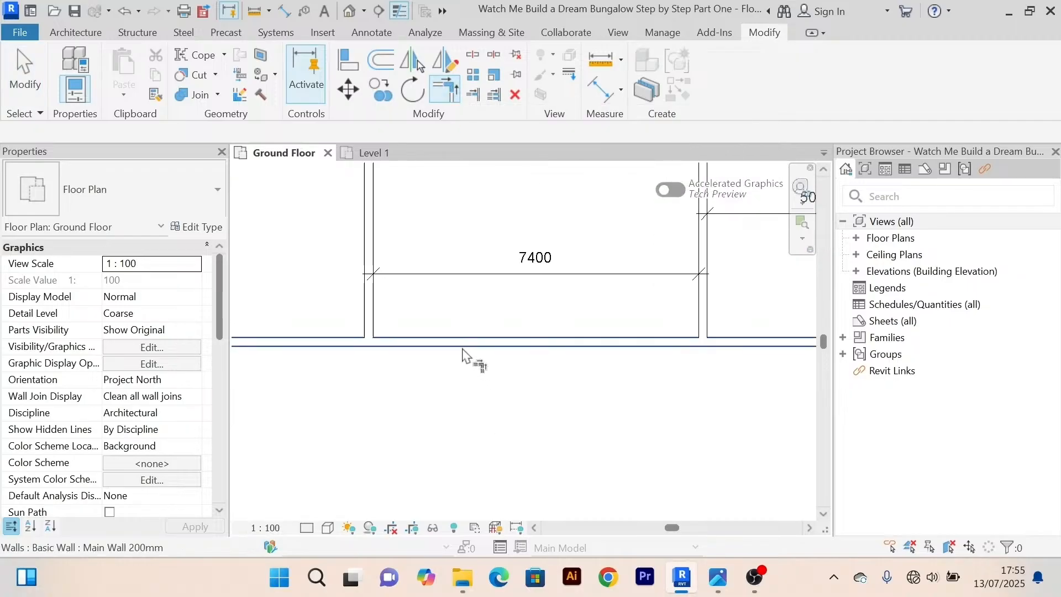
# Try to trim the bottom wall and the 7400 mm wide room's left wall to a corner, and undo the trim.
pyautogui.click(462, 347)
pyautogui.click(368, 258)
pyautogui.scroll(-4, 386, 381)
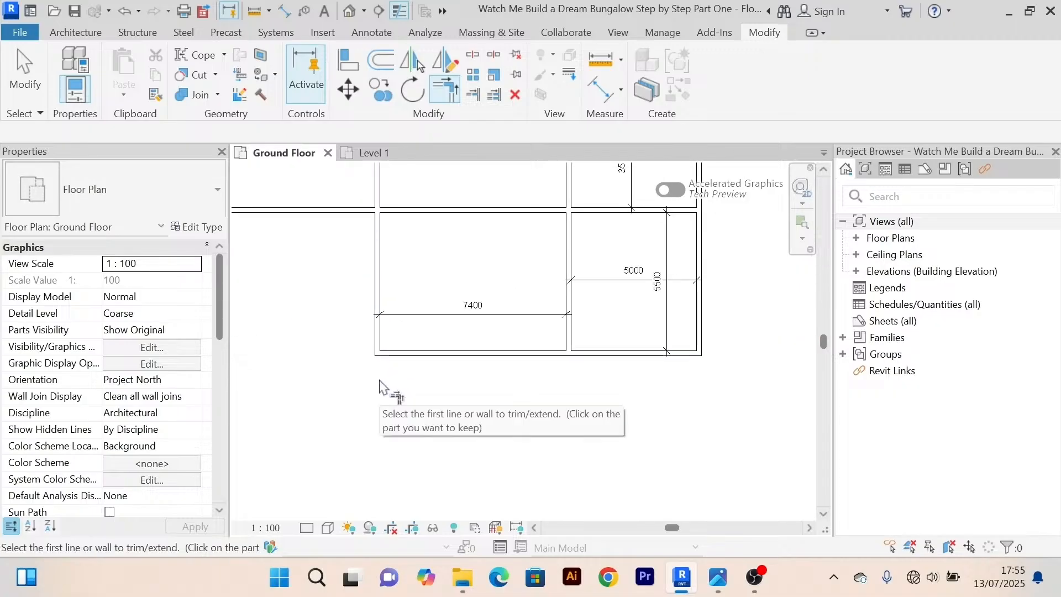
pyautogui.scroll(2, 380, 387)
pyautogui.scroll(-6, 380, 381)
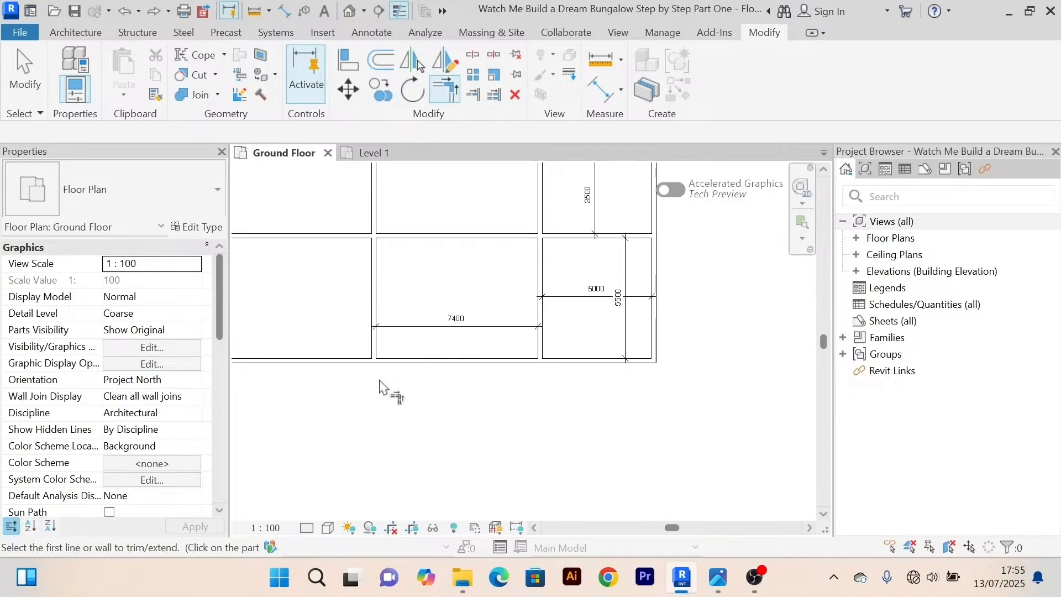
# Retry the corner trim between the bottom wall's portion below the 7400 mm wide room and that room's left wall, and undo it.
pyautogui.moveTo(380, 381); pyautogui.dragTo(439, 344, button='middle')
pyautogui.scroll(3, 416, 366)
pyautogui.scroll(-3, 409, 368)
pyautogui.moveTo(431, 386); pyautogui.dragTo(331, 408, button='middle')
pyautogui.scroll(3, 582, 368)
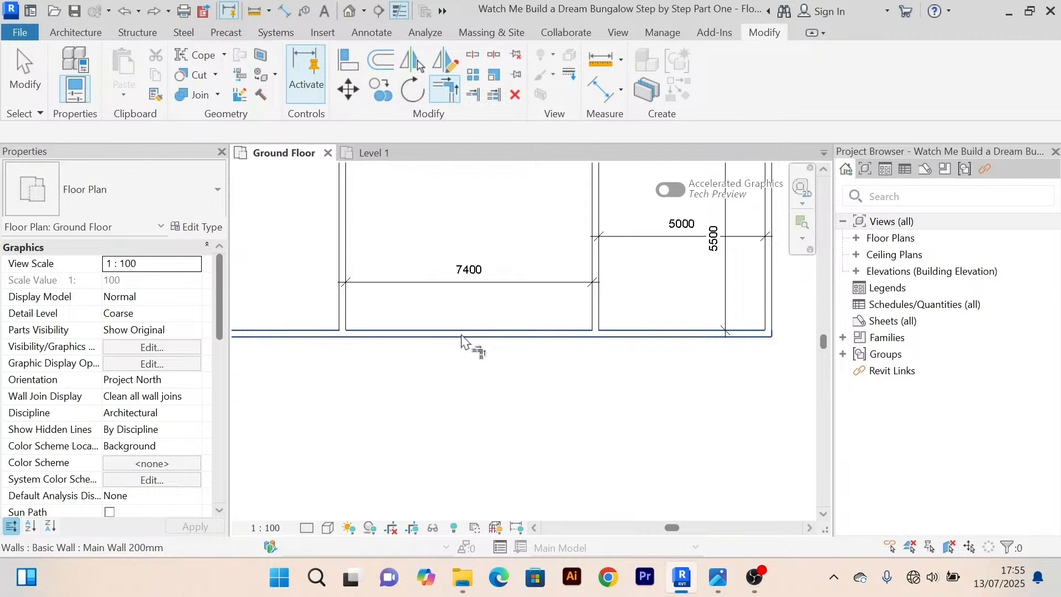
pyautogui.scroll(-3, 450, 365)
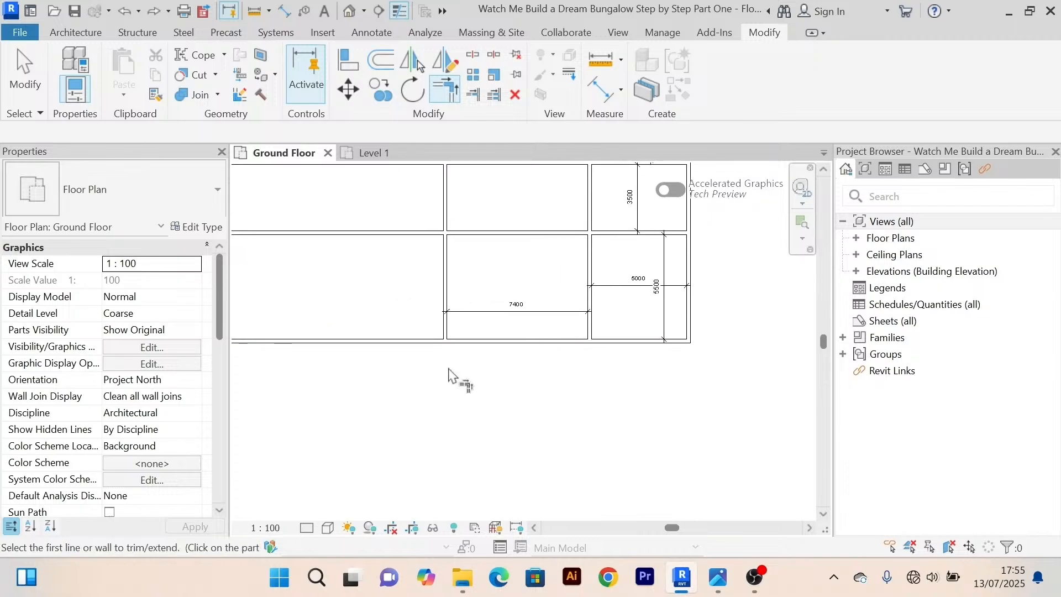
pyautogui.scroll(-1, 382, 371)
pyautogui.moveTo(408, 381); pyautogui.dragTo(483, 379, button='middle')
pyautogui.click(503, 349)
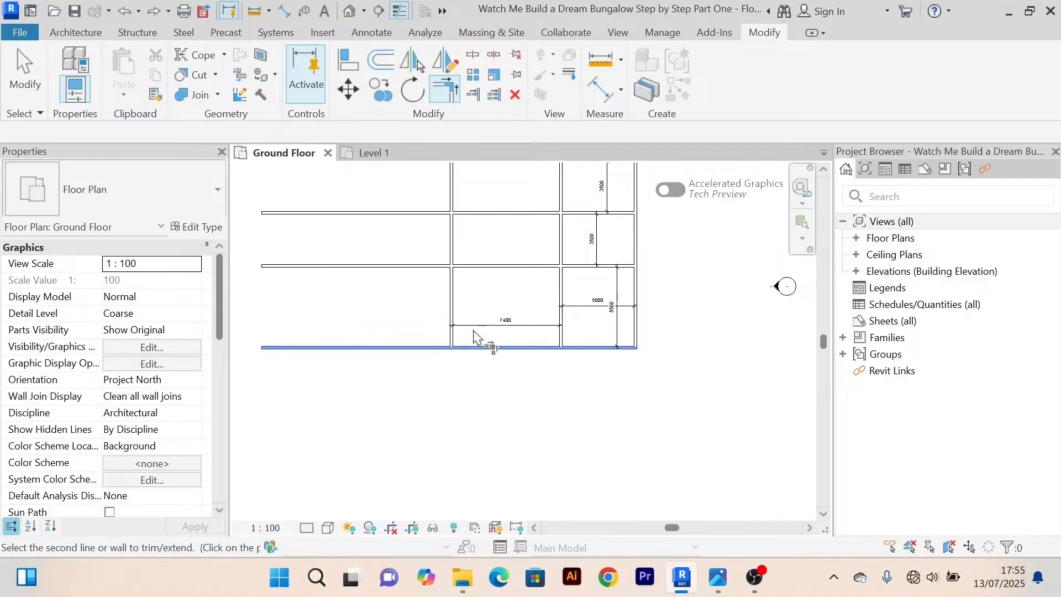
pyautogui.click(451, 306)
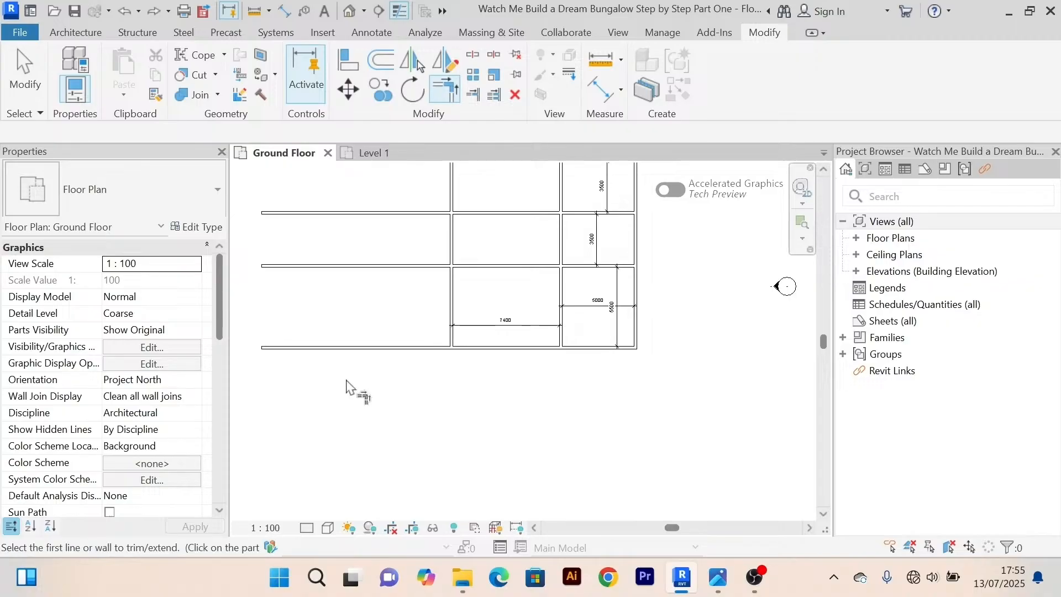
# Try to trim the bottom wall to the 7400 mm wide room's left wall, keeping the portion outside the room, and cancel the operation.
pyautogui.click(323, 348)
pyautogui.click(452, 340)
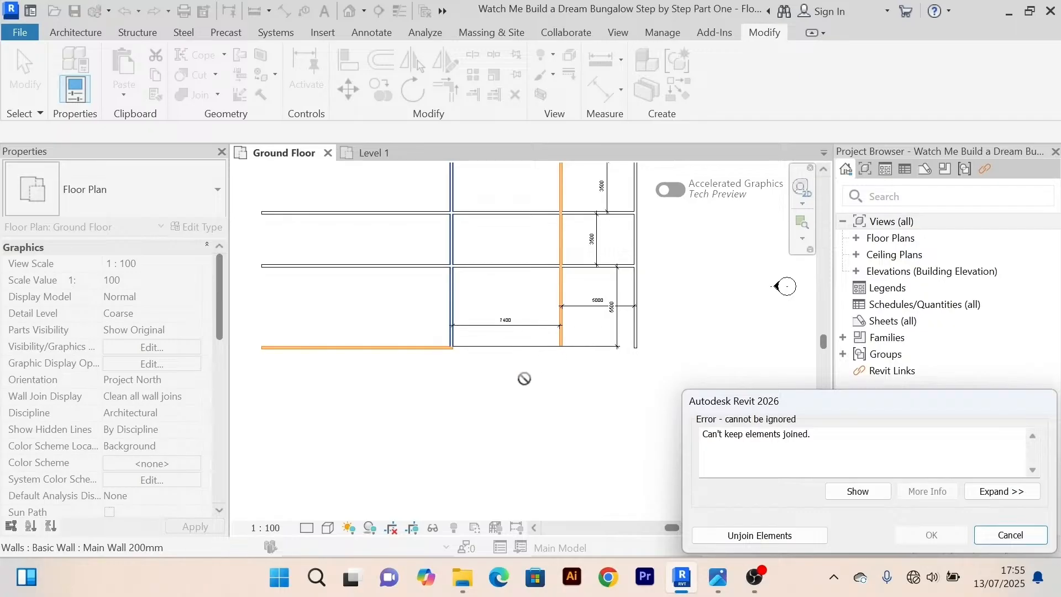
pyautogui.click(1011, 536)
# Trim the bottom wall and the 7400 mm wide room's left wall to a corner, keeping the portions that enclose the room.
pyautogui.scroll(4, 454, 345)
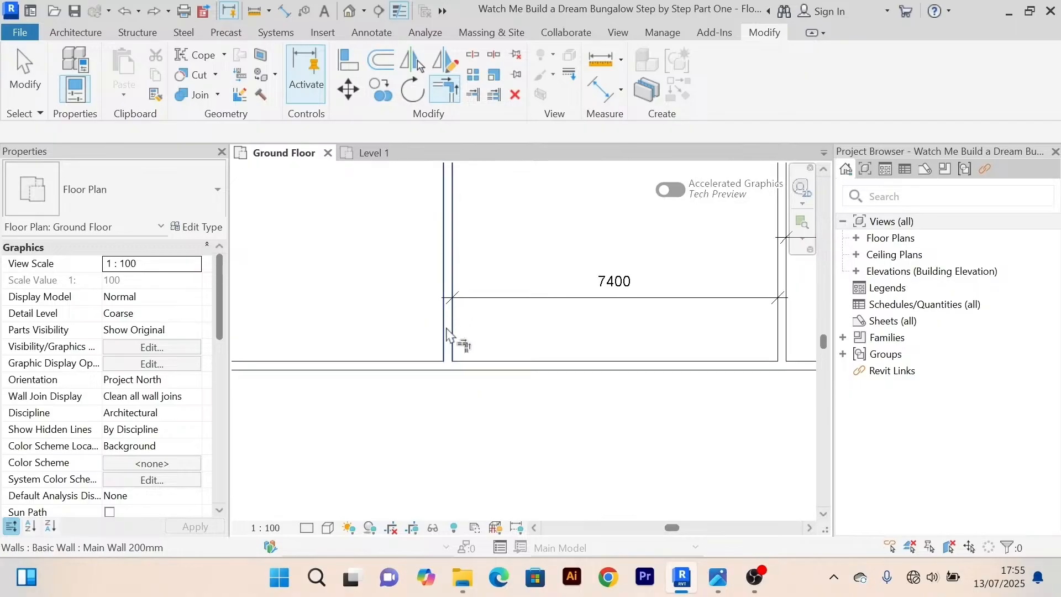
pyautogui.scroll(1, 446, 387)
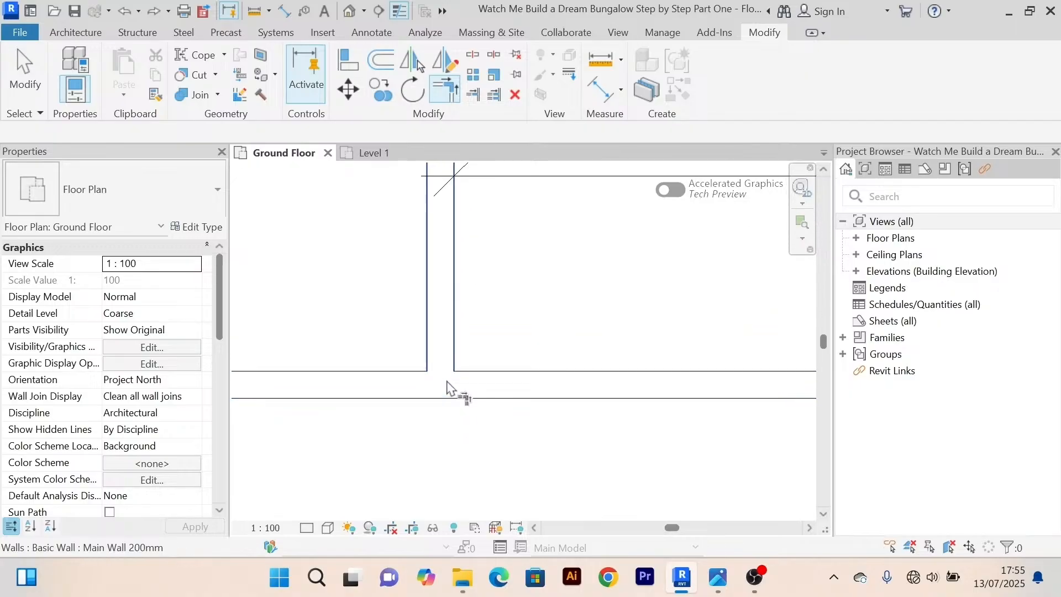
pyautogui.scroll(-1, 440, 393)
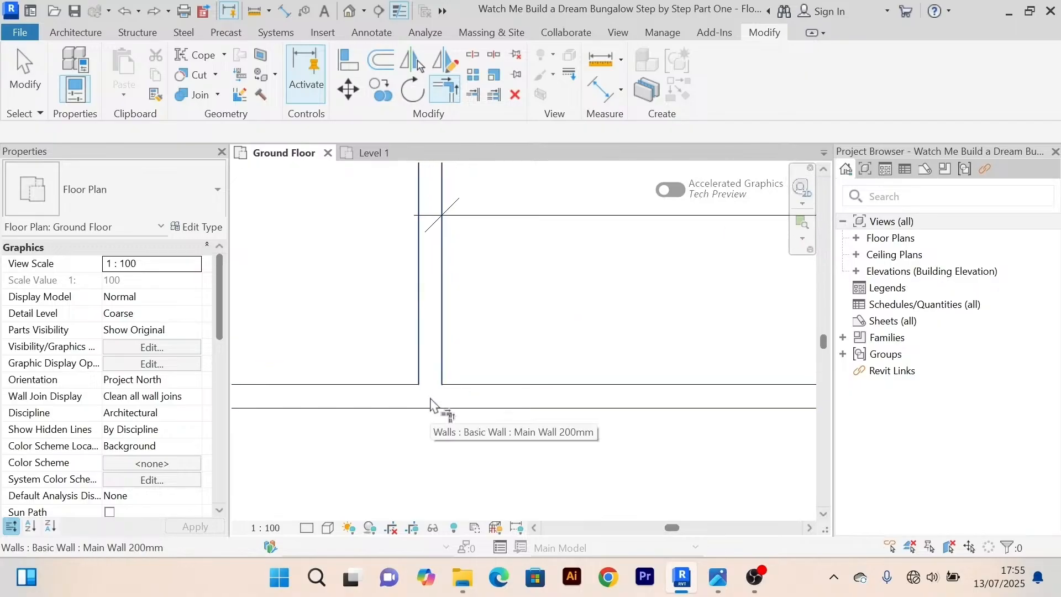
pyautogui.scroll(-5, 432, 409)
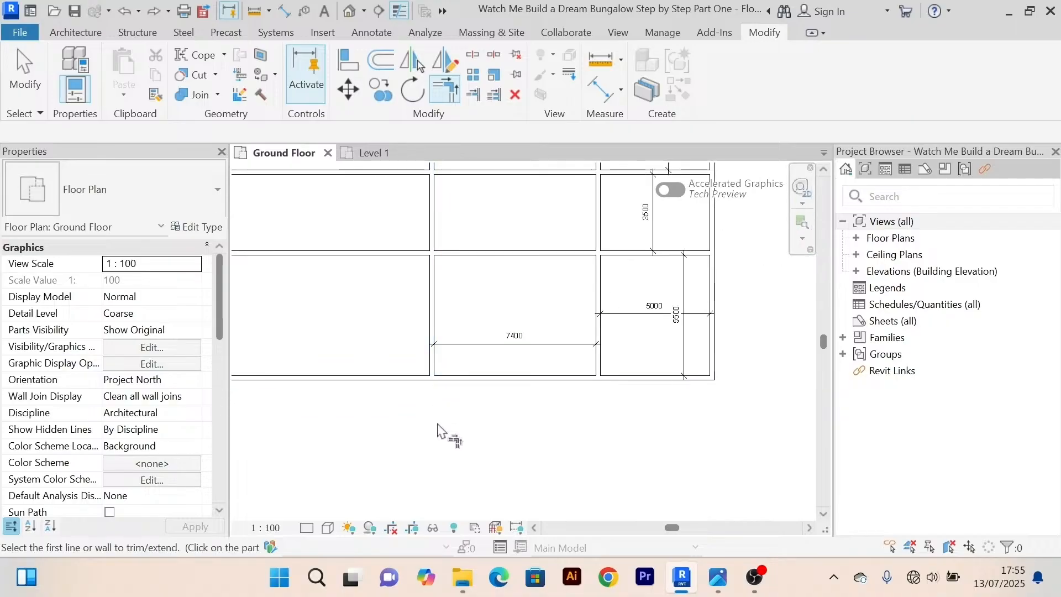
pyautogui.scroll(3, 442, 432)
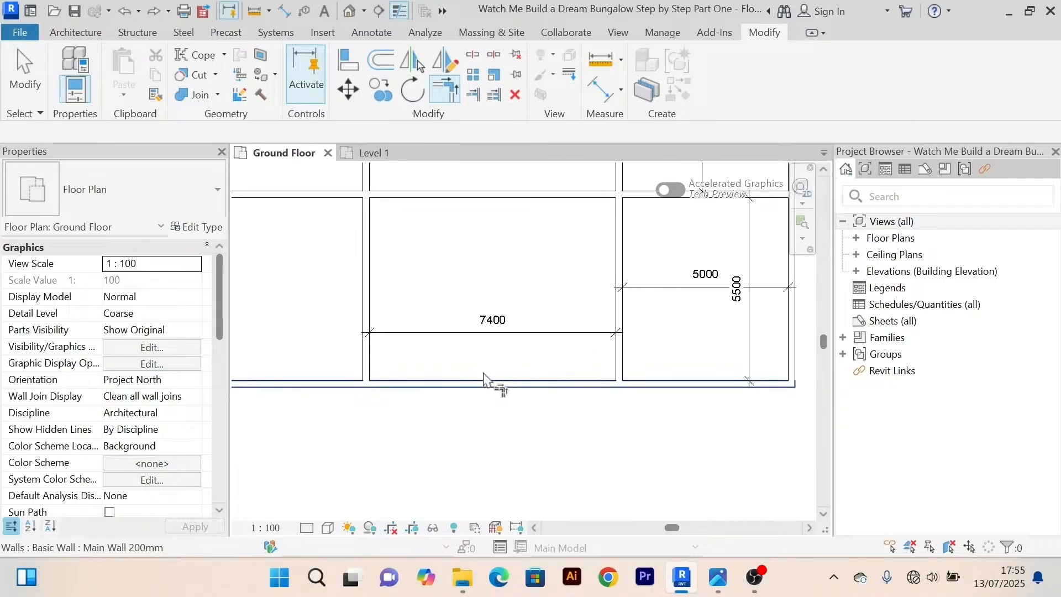
pyautogui.scroll(-3, 485, 387)
pyautogui.scroll(4, 484, 387)
pyautogui.scroll(-2, 484, 376)
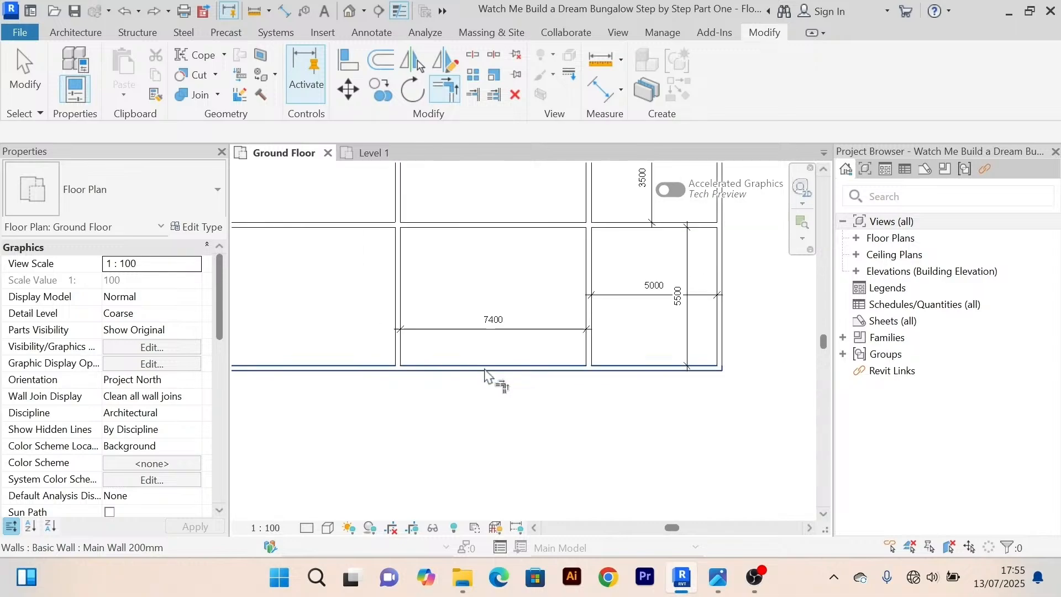
pyautogui.click(485, 369)
pyautogui.scroll(-3, 433, 356)
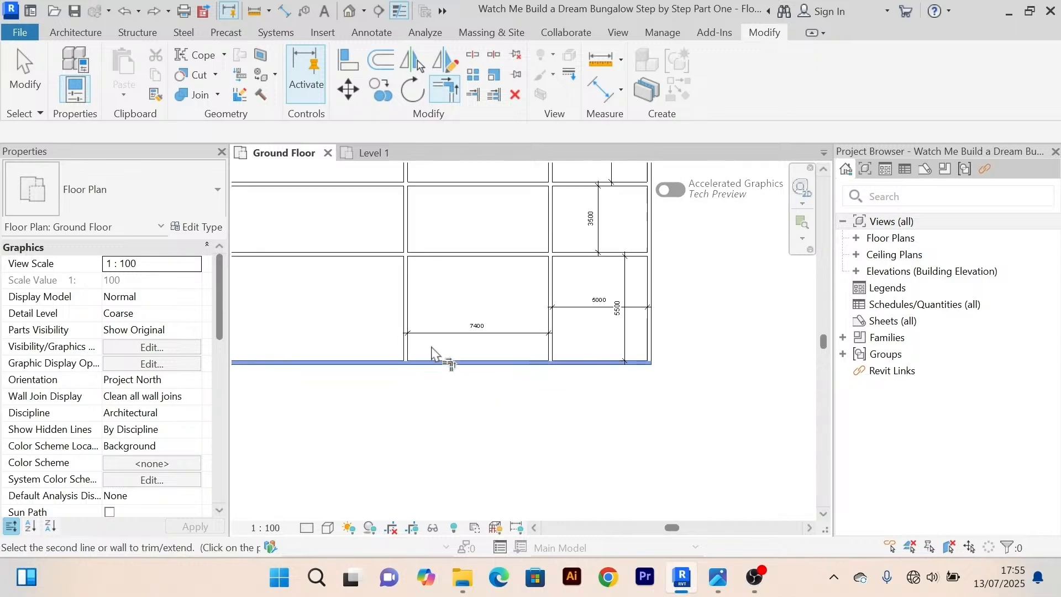
pyautogui.click(414, 323)
# Inspect the trimmed lower-left corner of the 7400 mm wide room and the walls around it.
pyautogui.scroll(3, 438, 331)
pyautogui.scroll(-2, 433, 398)
pyautogui.scroll(3, 365, 305)
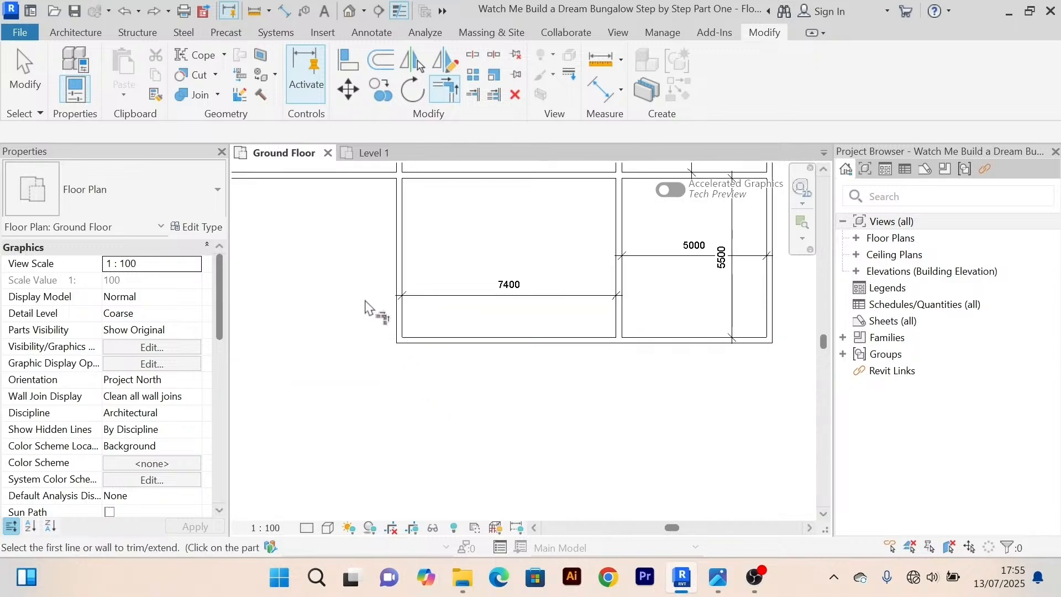
pyautogui.scroll(3, 414, 355)
pyautogui.scroll(-2, 407, 346)
pyautogui.scroll(2, 395, 344)
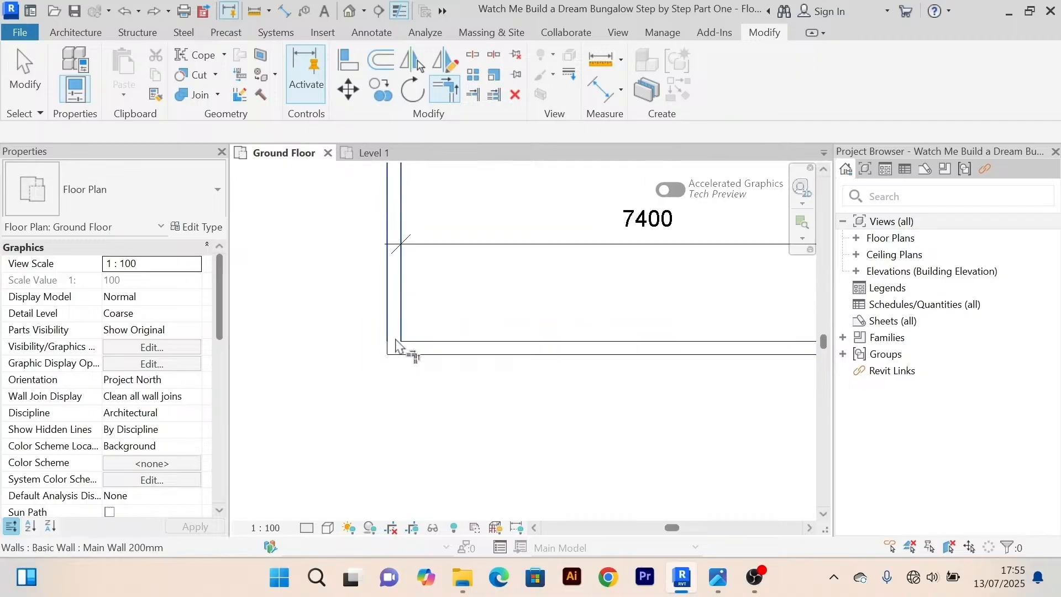
pyautogui.scroll(-3, 403, 331)
pyautogui.scroll(1, 426, 319)
pyautogui.scroll(-2, 449, 323)
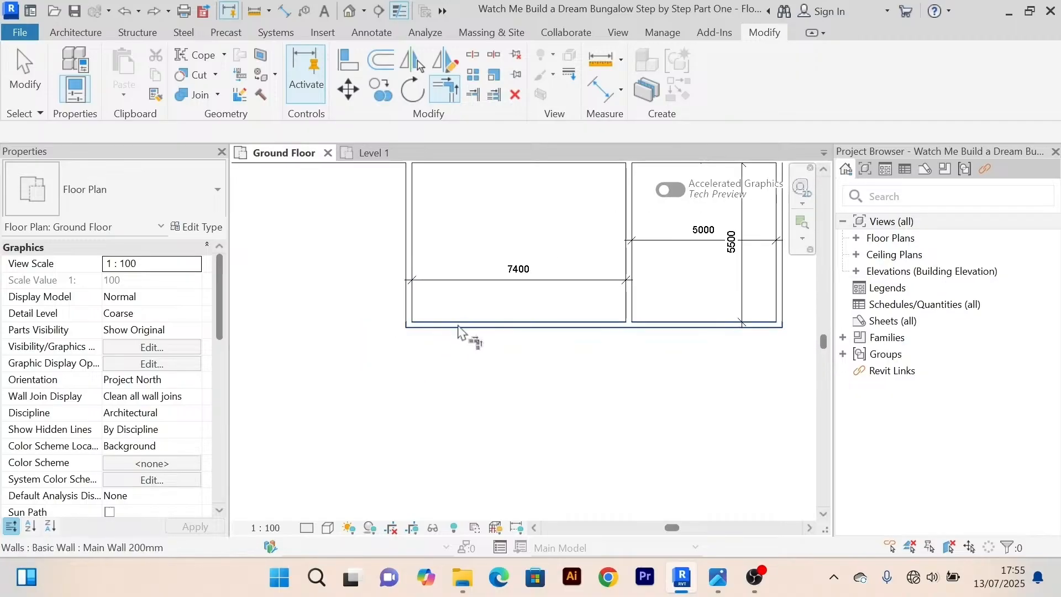
pyautogui.scroll(-3, 481, 398)
pyautogui.scroll(1, 471, 296)
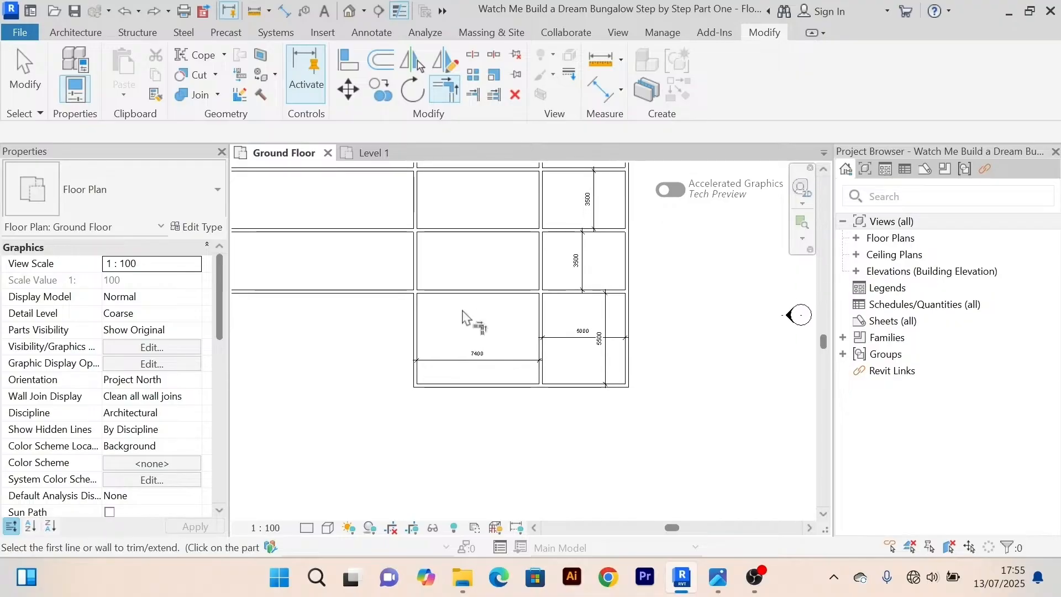
# Check the distance between the short horizontal wall and the bottom wall of the large lower-left room in the draft Level 1 plan.
pyautogui.hotkey('ctrl', 'Tab')
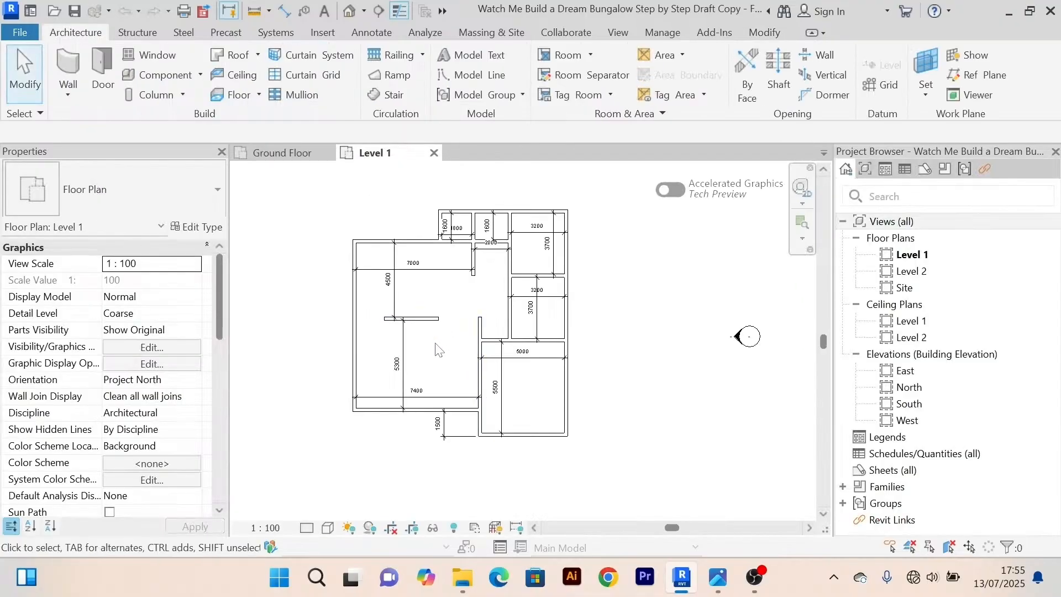
pyautogui.scroll(3, 438, 349)
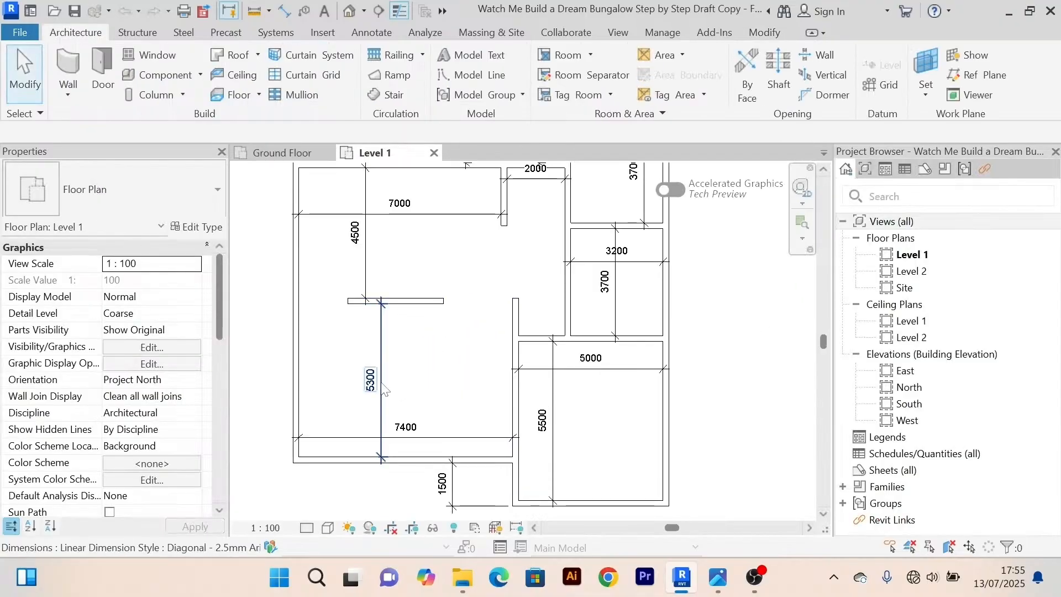
pyautogui.scroll(3, 381, 393)
pyautogui.scroll(-3, 381, 397)
pyautogui.scroll(3, 382, 400)
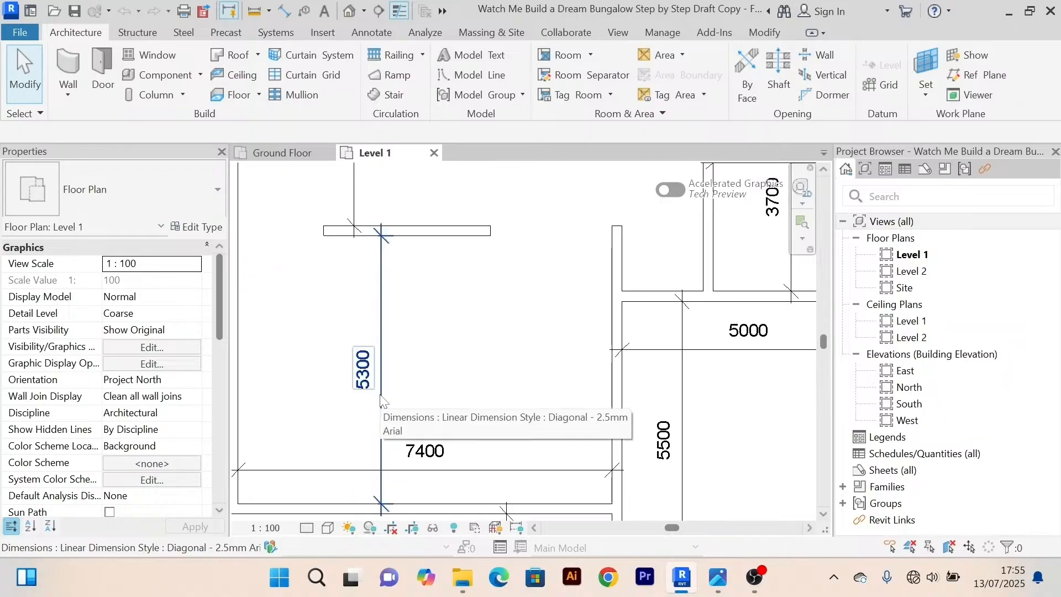
# Return to the Ground Floor plan and examine the long horizontal wall that bounds the top of the two lower rooms.
pyautogui.click(286, 153)
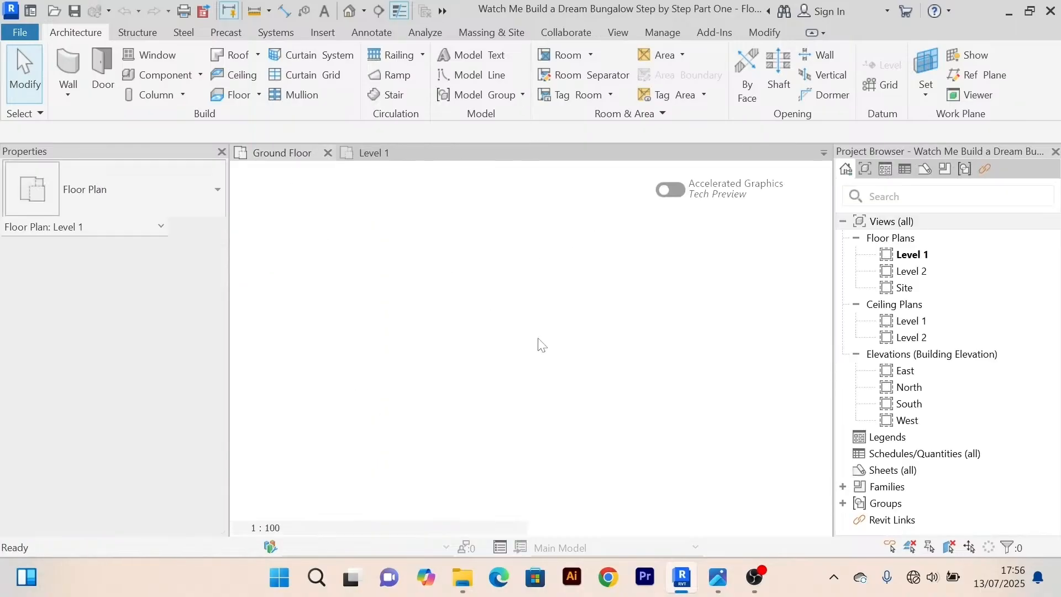
pyautogui.moveTo(687, 323); pyautogui.dragTo(470, 331, button='middle')
pyautogui.scroll(3, 471, 331)
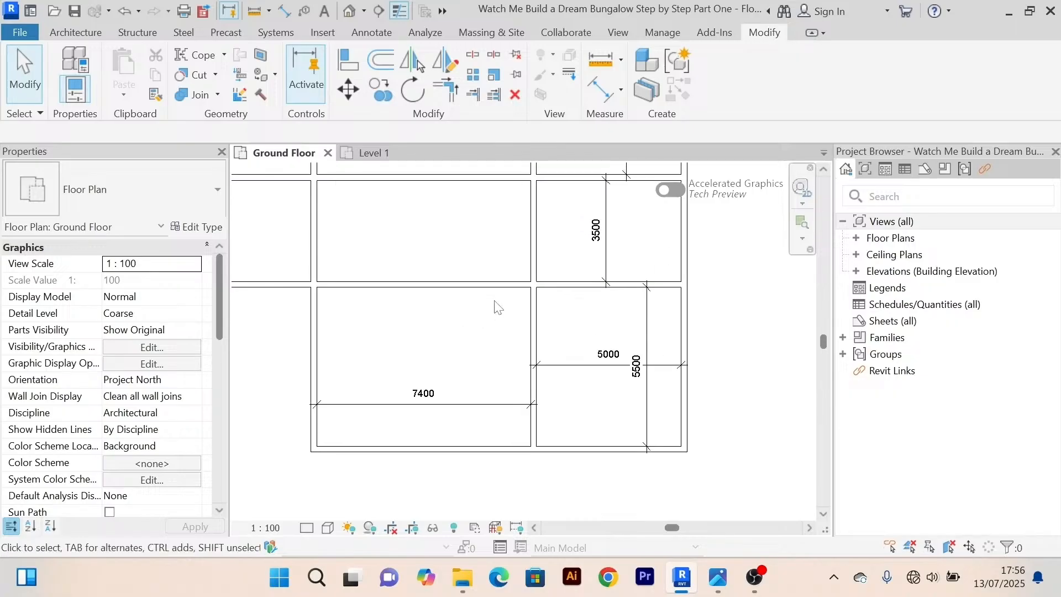
pyautogui.scroll(-3, 495, 304)
pyautogui.scroll(3, 515, 305)
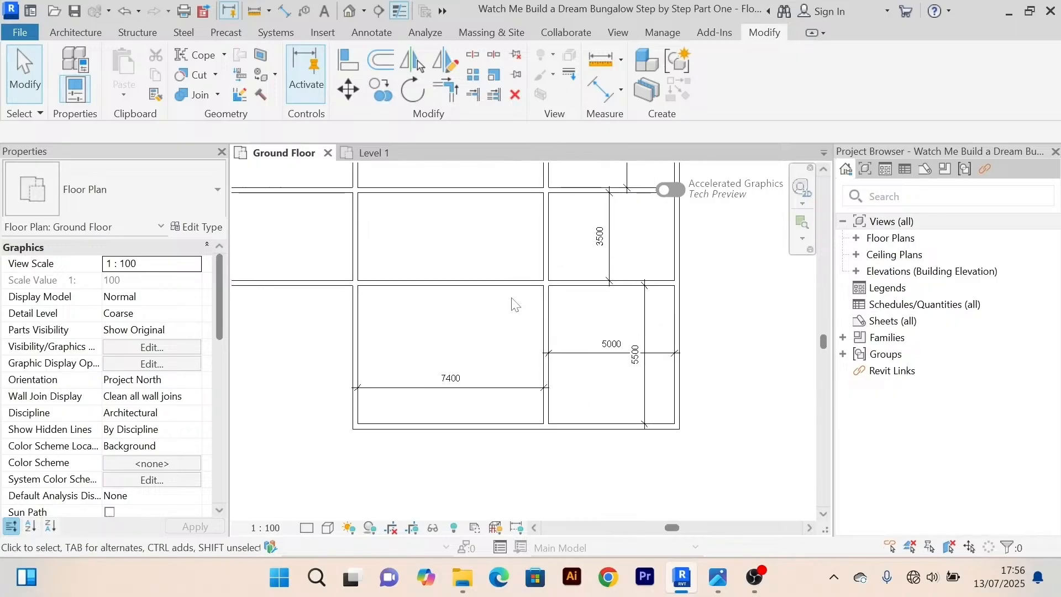
pyautogui.moveTo(516, 304); pyautogui.dragTo(539, 307, button='middle')
pyautogui.click(325, 286)
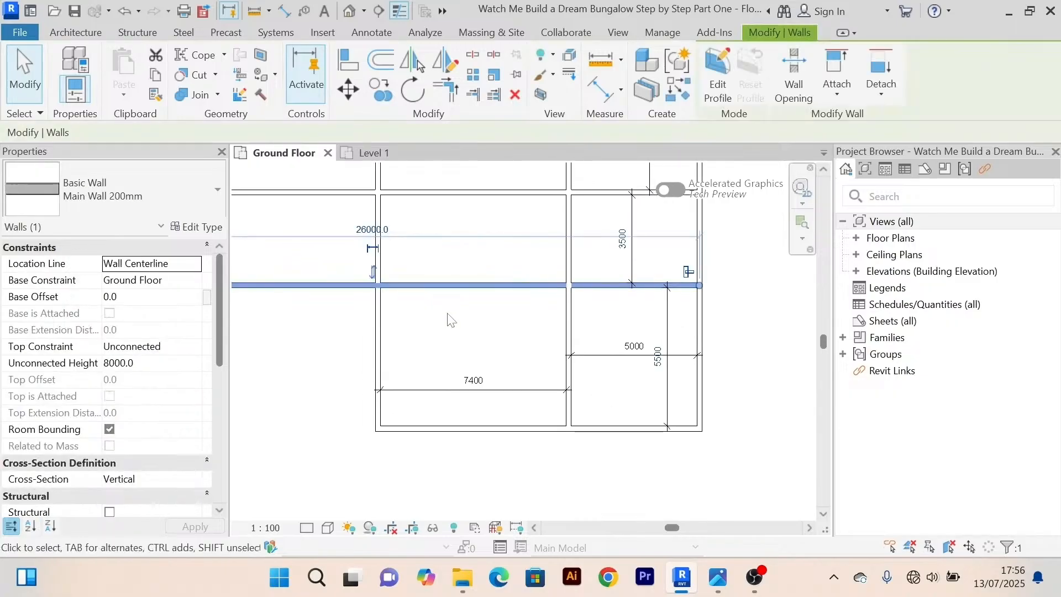
pyautogui.scroll(-2, 452, 319)
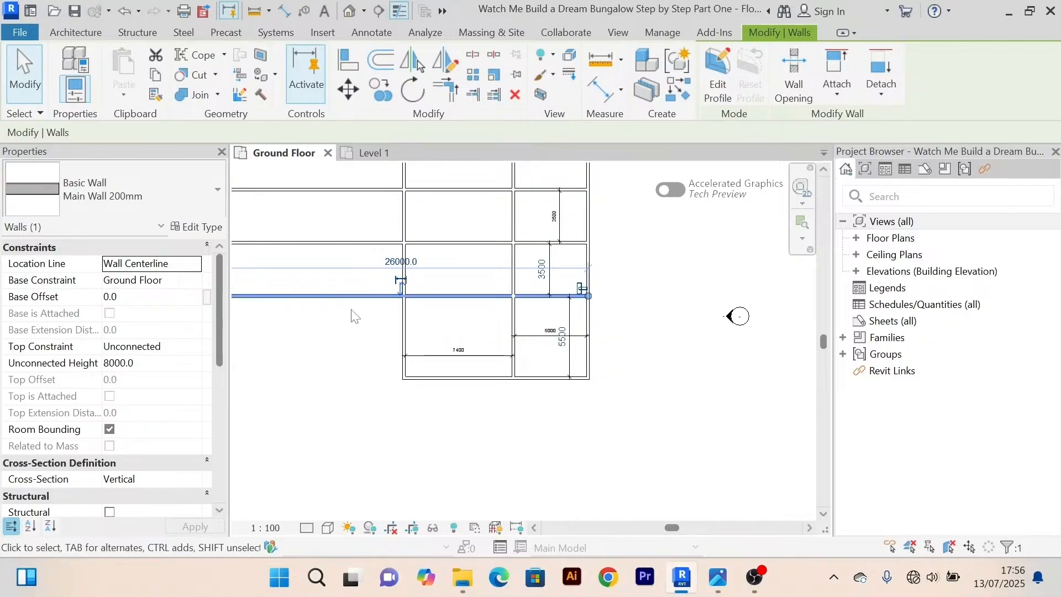
pyautogui.click(534, 308)
pyautogui.scroll(4, 534, 307)
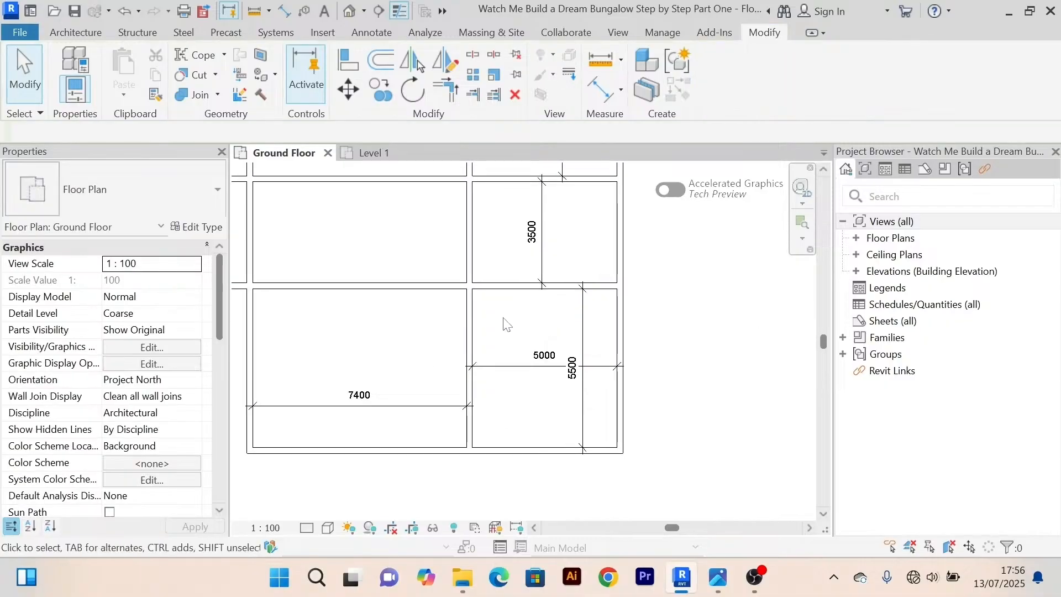
pyautogui.scroll(-4, 493, 284)
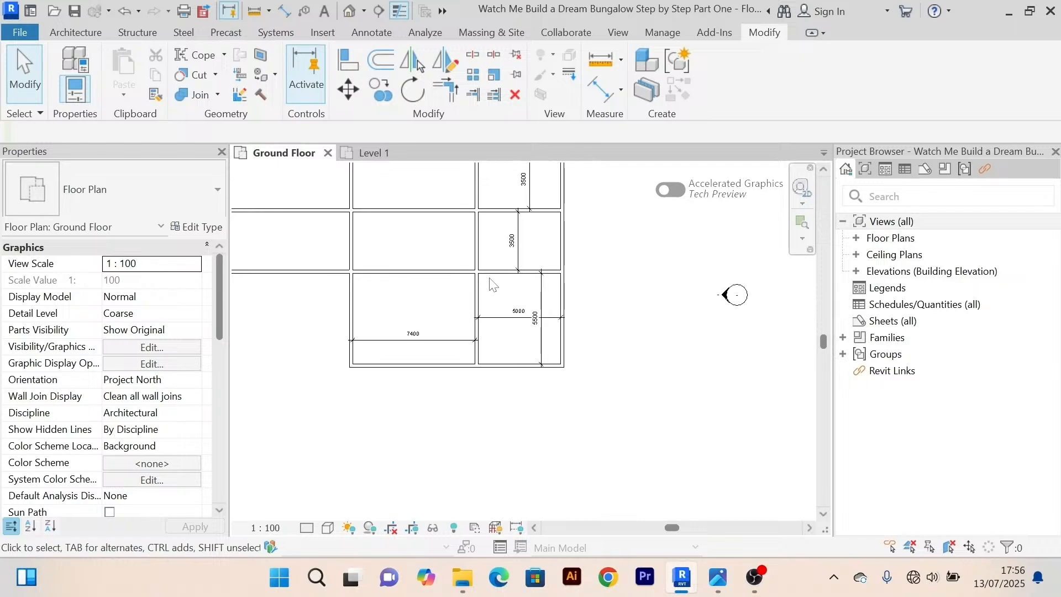
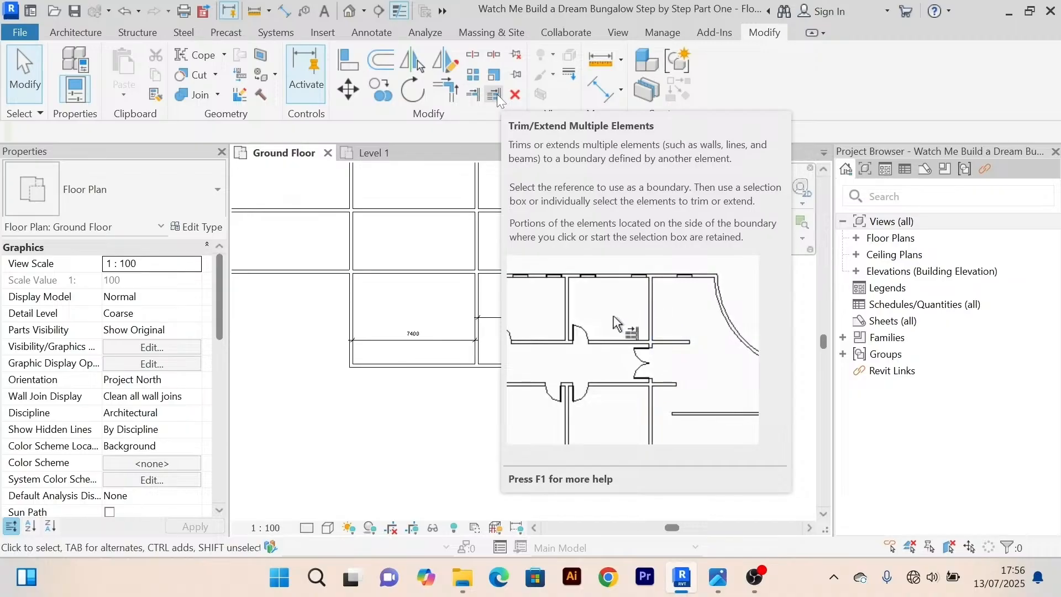
# Trim the long horizontal wall above the 5500 mm deep room to the dividing wall, keeping only the portion over the 5000 mm wide room.
pyautogui.click(497, 97)
pyautogui.scroll(4, 494, 276)
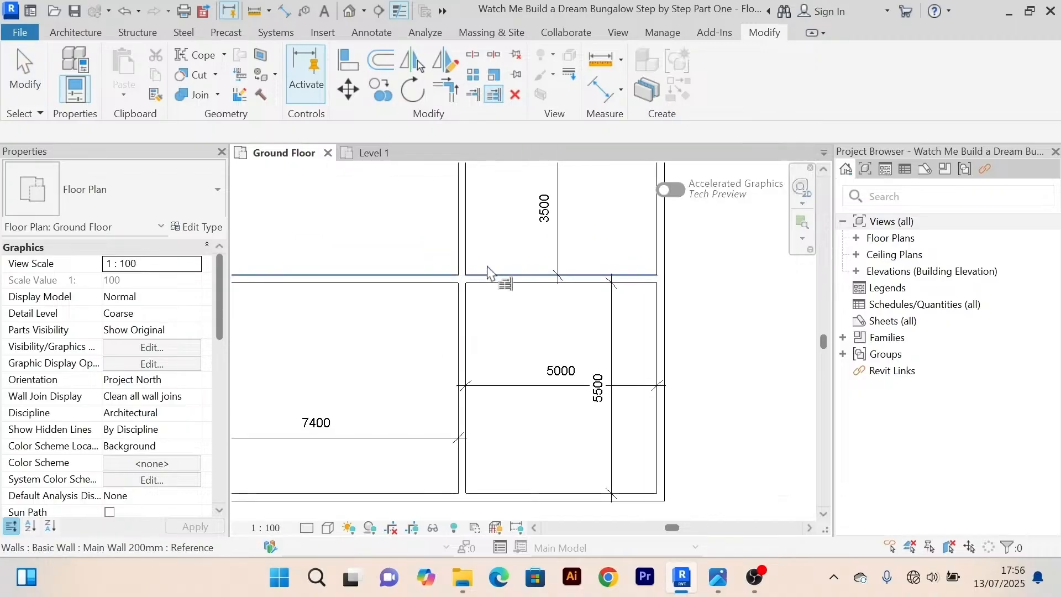
pyautogui.scroll(-3, 466, 260)
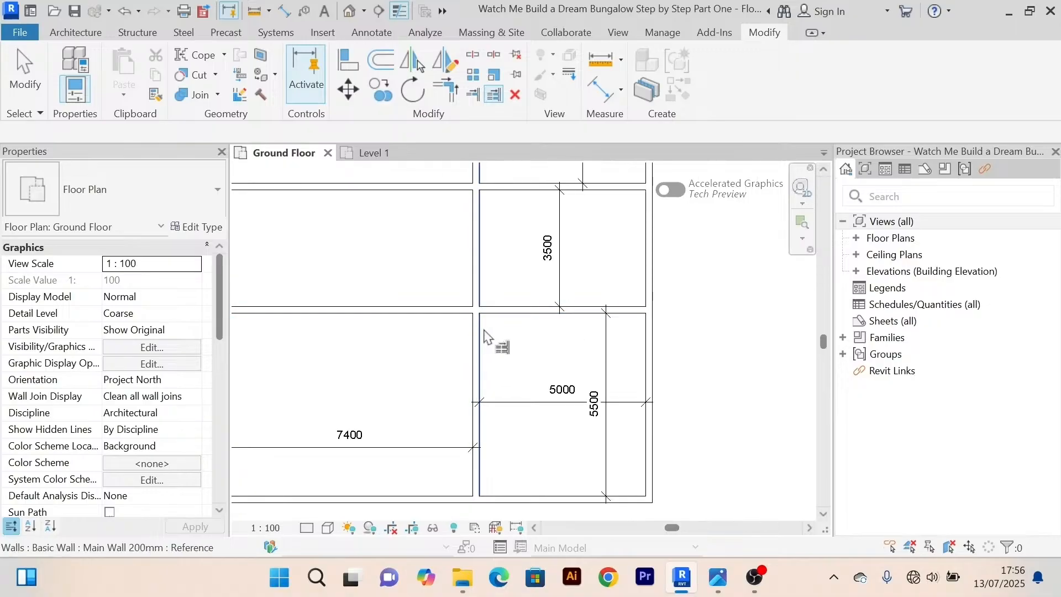
pyautogui.scroll(2, 485, 320)
pyautogui.scroll(-3, 551, 289)
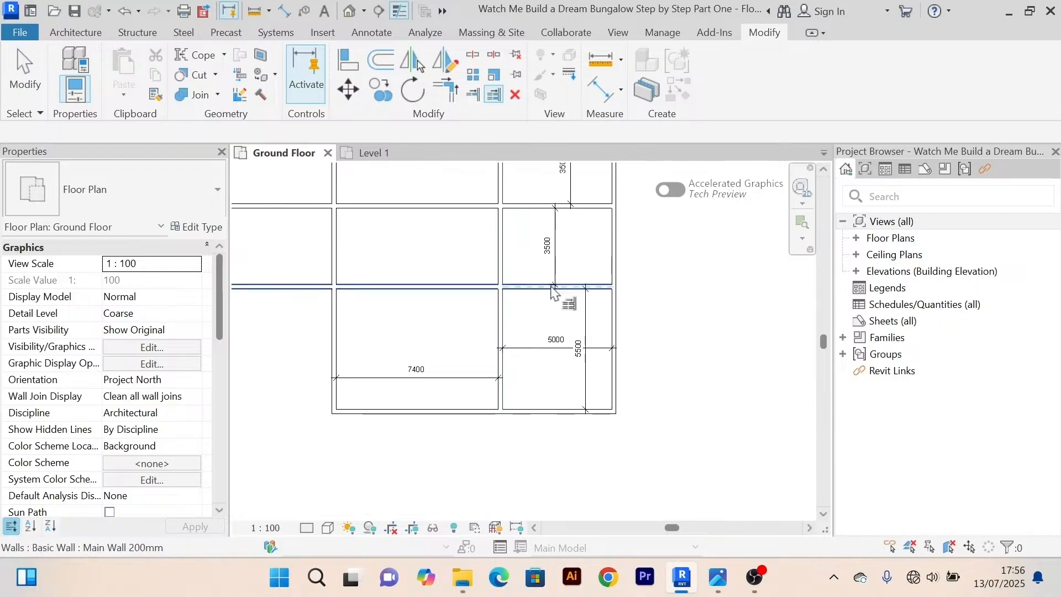
pyautogui.scroll(-3, 433, 301)
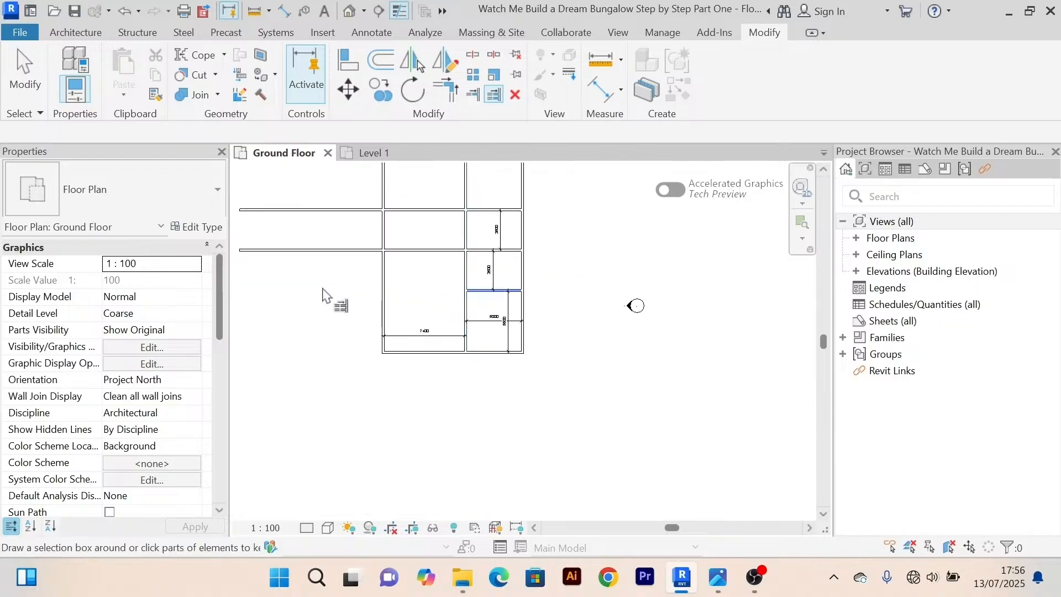
# Trim the long horizontal wall between the two 3500 mm deep rooms to the dividing wall, keeping the portion on the 5000 mm wide rooms' side.
pyautogui.scroll(1, 491, 298)
pyautogui.scroll(2, 438, 284)
pyautogui.scroll(-2, 438, 293)
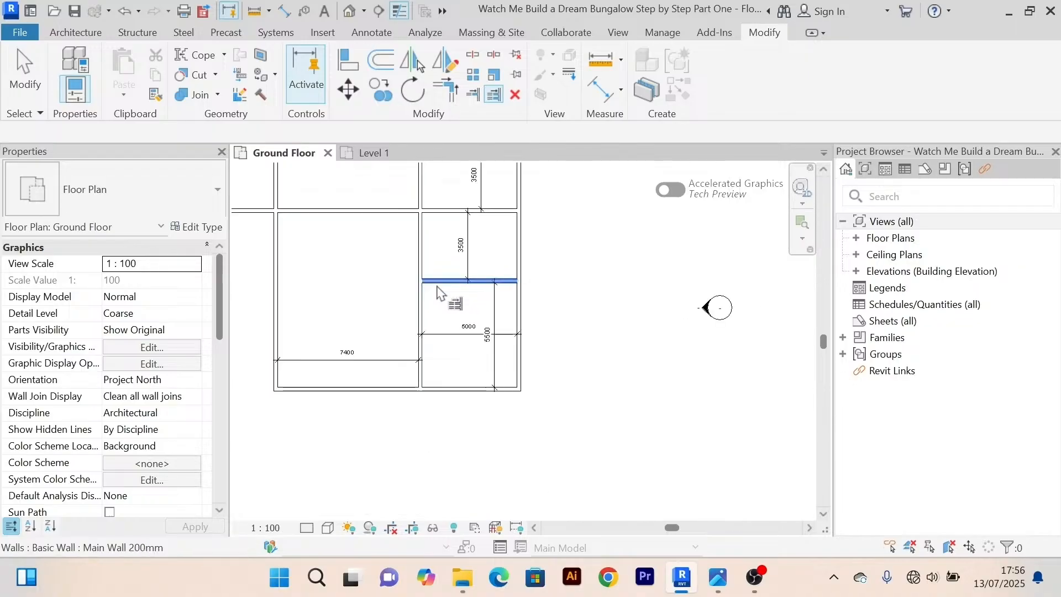
pyautogui.scroll(1, 523, 265)
pyautogui.scroll(1, 474, 300)
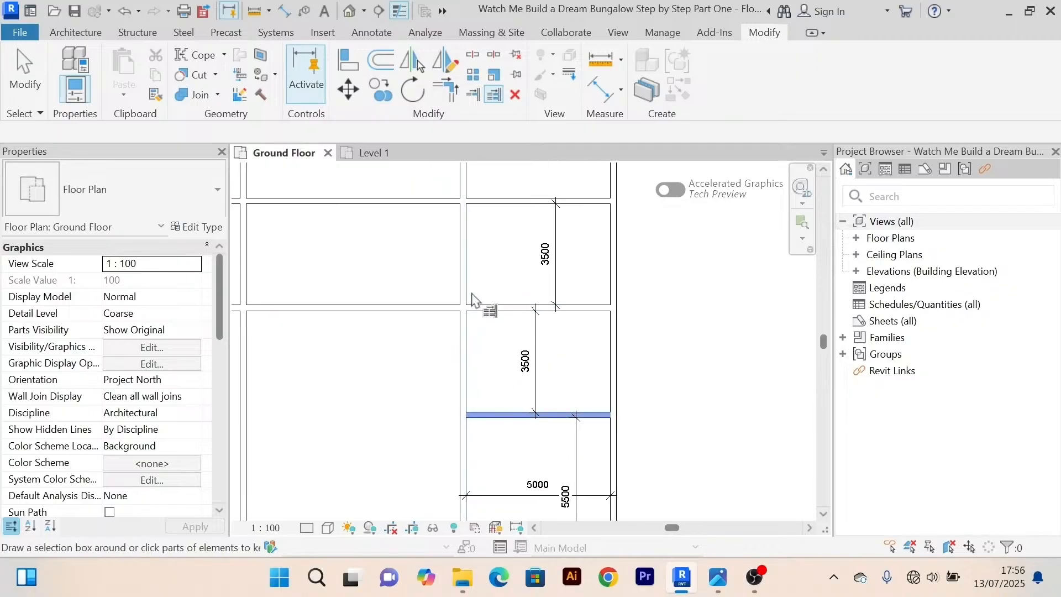
pyautogui.scroll(1, 474, 295)
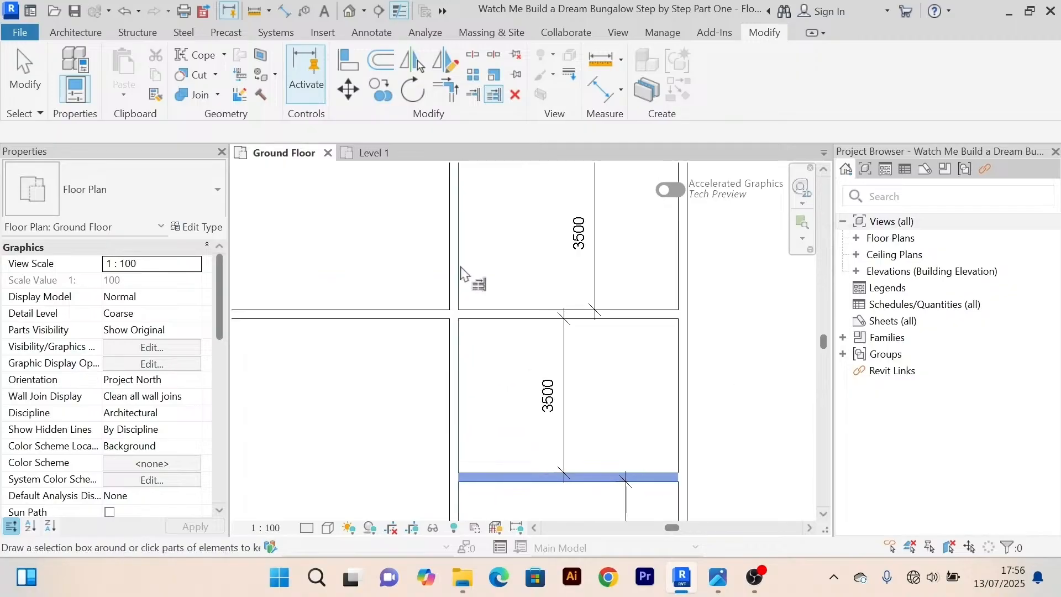
pyautogui.click(499, 93)
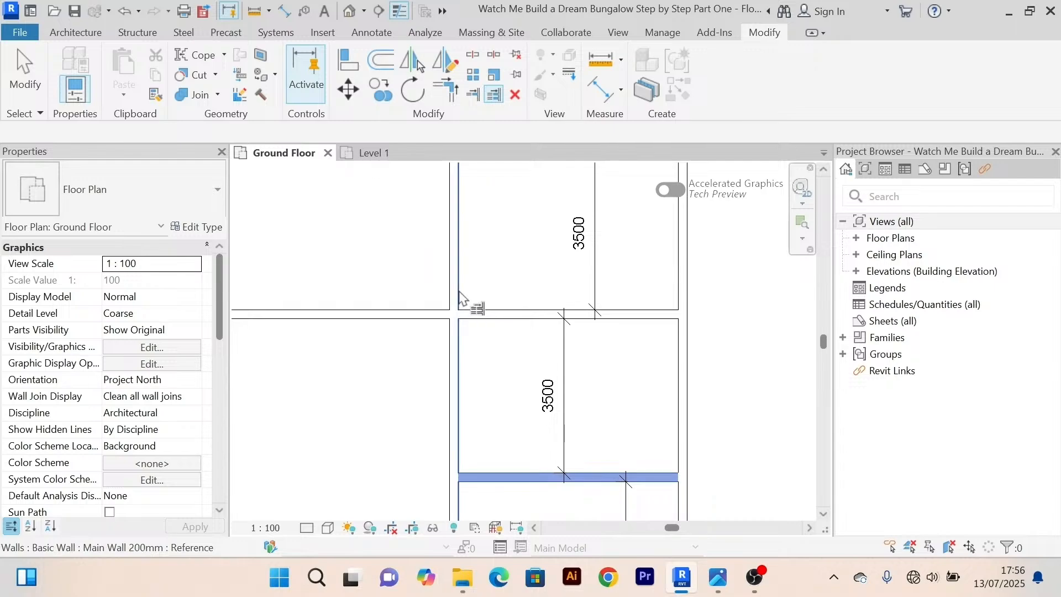
pyautogui.click(516, 315)
pyautogui.scroll(-4, 464, 348)
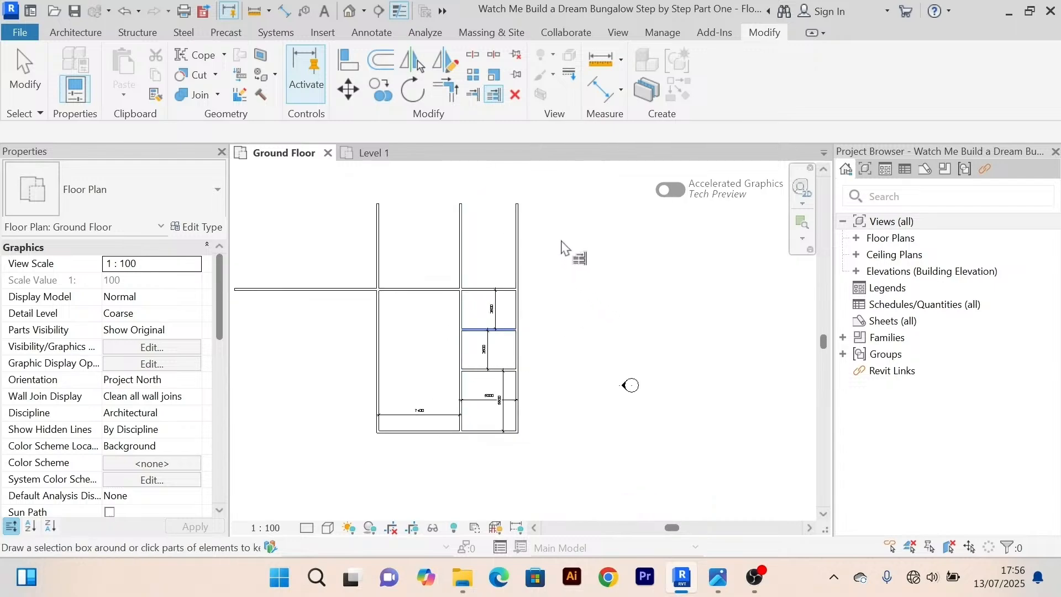
pyautogui.rightClick(561, 243)
pyautogui.click(588, 247)
pyautogui.rightClick(577, 210)
pyautogui.click(597, 223)
# Review the trimmed rooms, and check the short horizontal wall's distance from the bottom wall in the draft Level 1 plan.
pyautogui.scroll(3, 472, 370)
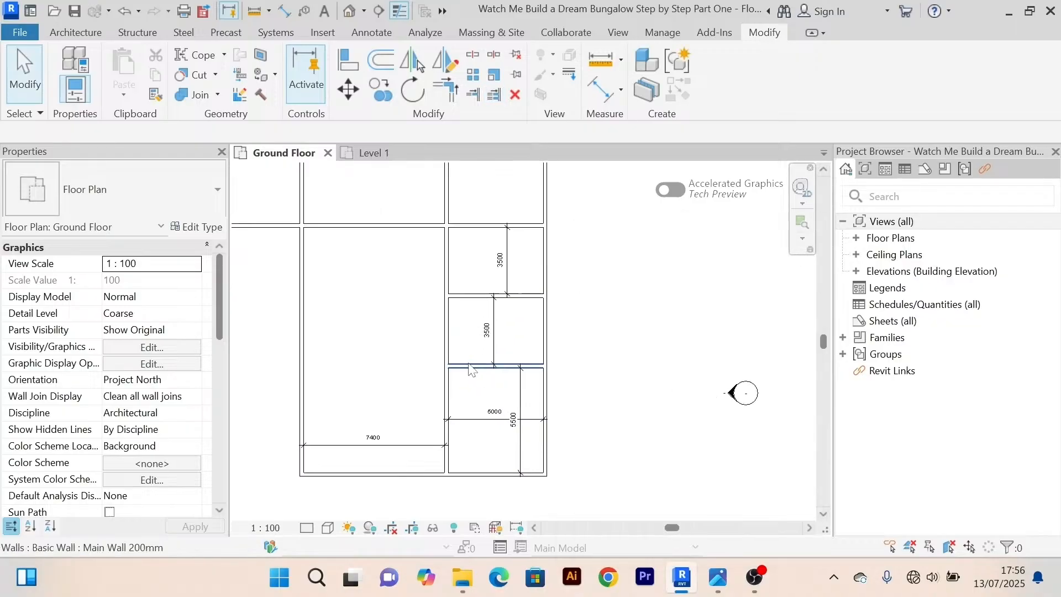
pyautogui.scroll(2, 375, 332)
pyautogui.scroll(-3, 383, 333)
pyautogui.moveTo(384, 315); pyautogui.dragTo(400, 340, button='middle')
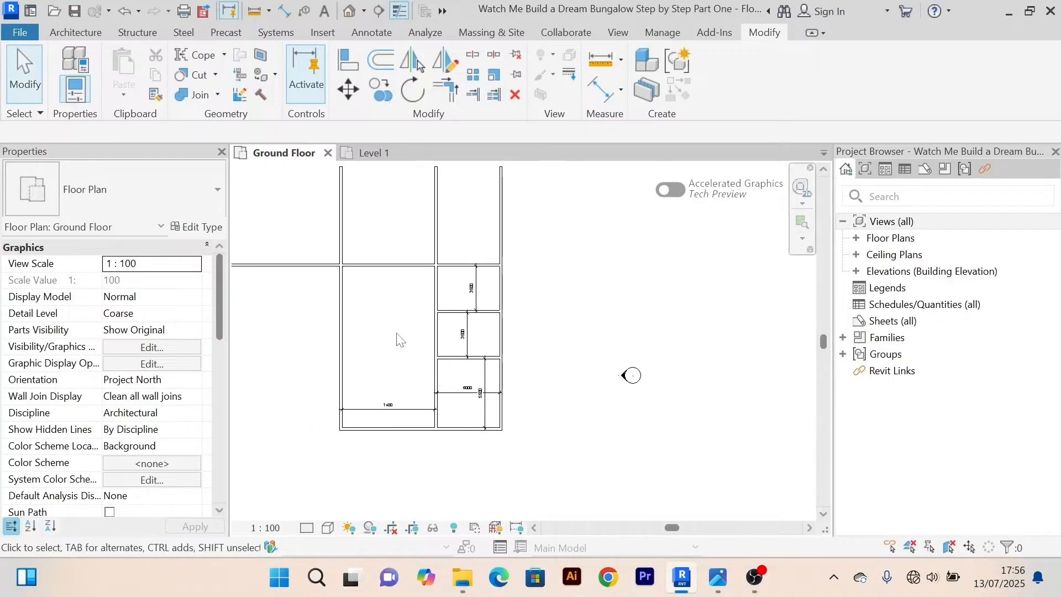
pyautogui.click(387, 156)
pyautogui.scroll(-2, 467, 351)
pyautogui.moveTo(496, 325)
pyautogui.mouseDown(button='middle')
pyautogui.moveTo(496, 290)
pyautogui.moveTo(475, 367)
pyautogui.mouseUp(button='middle')
pyautogui.scroll(2, 450, 296)
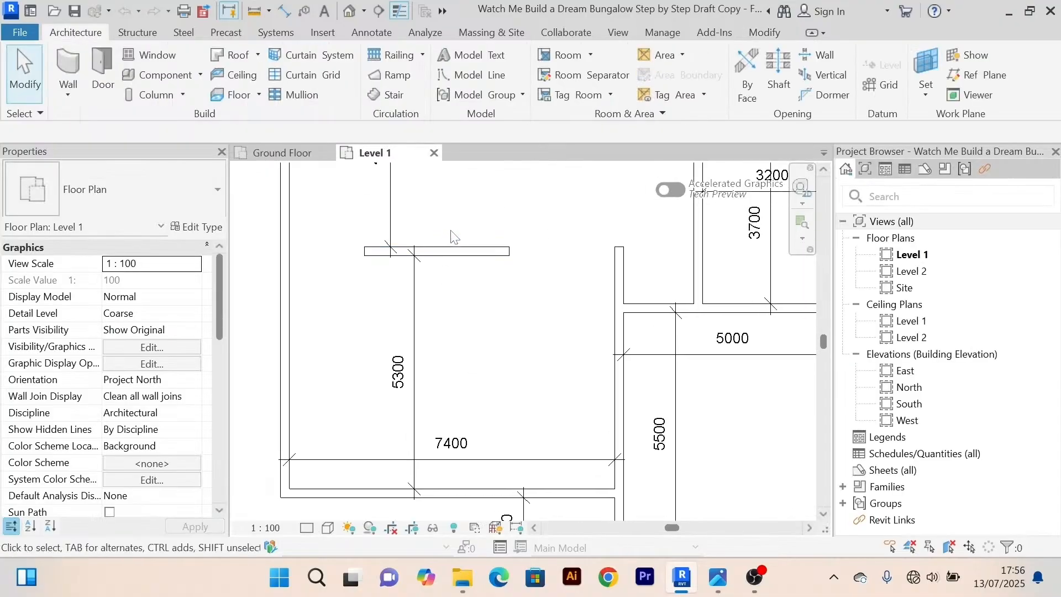
pyautogui.scroll(-2, 467, 338)
pyautogui.scroll(-1, 467, 339)
pyautogui.scroll(2, 460, 315)
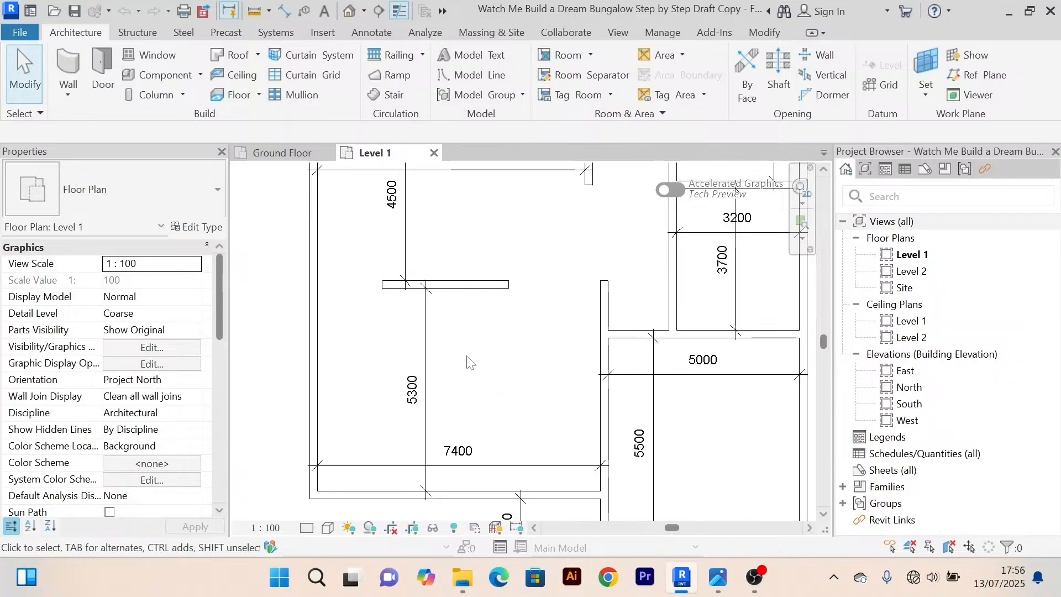
pyautogui.scroll(-2, 469, 361)
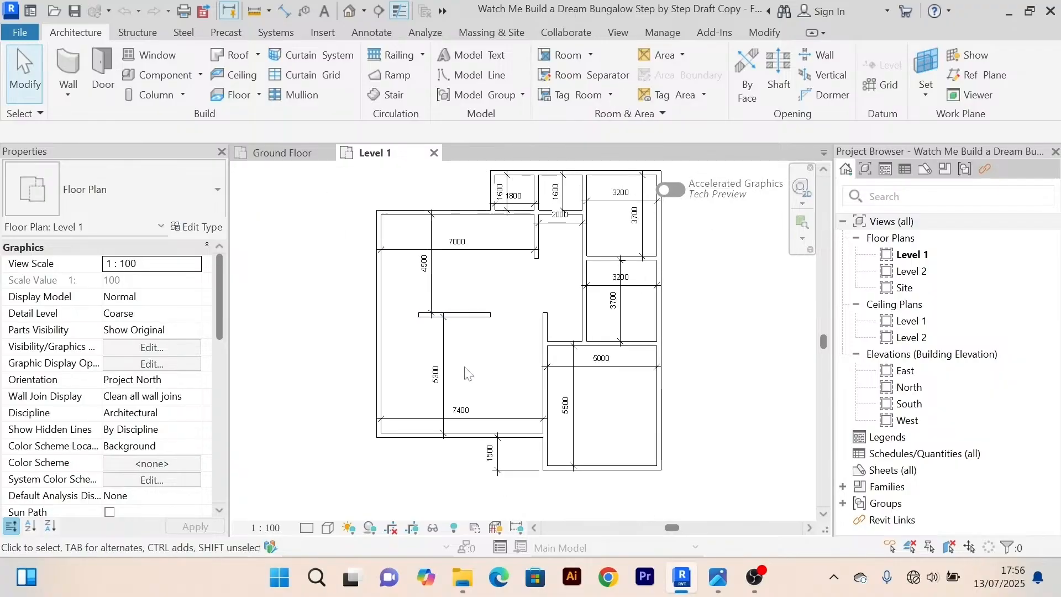
# In the Ground Floor plan, offset a copy of the bottom wall 5300 mm upward into the rooms.
pyautogui.click(282, 153)
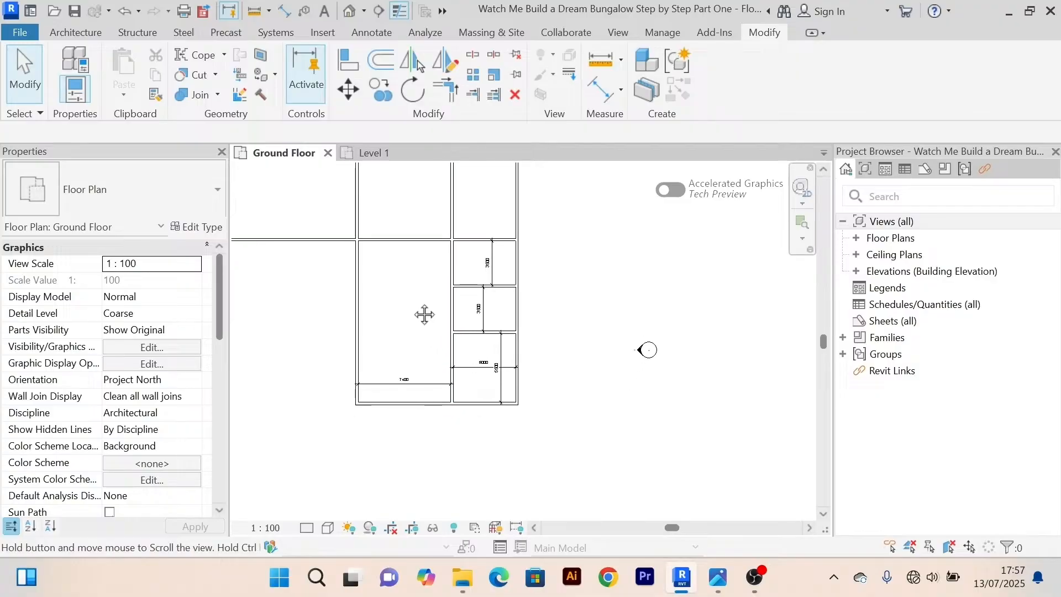
pyautogui.moveTo(424, 315); pyautogui.dragTo(422, 298, button='middle')
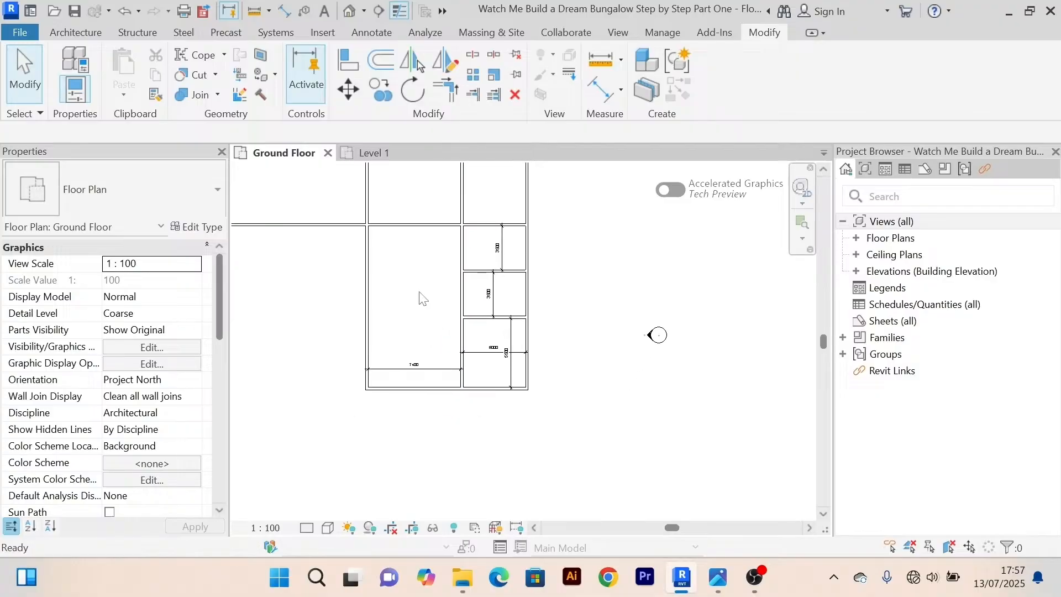
pyautogui.click(427, 388)
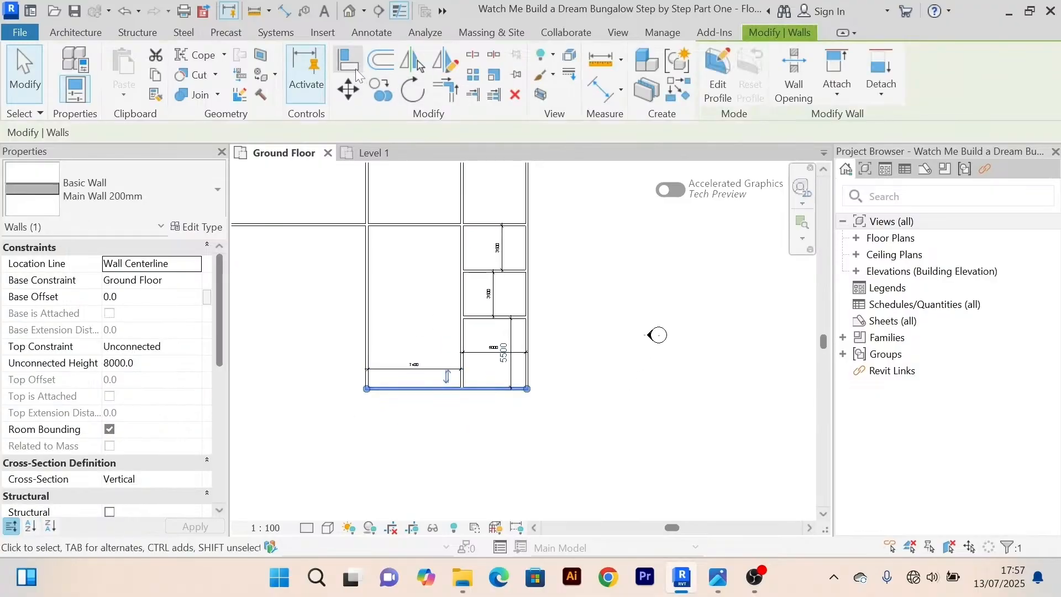
pyautogui.click(377, 59)
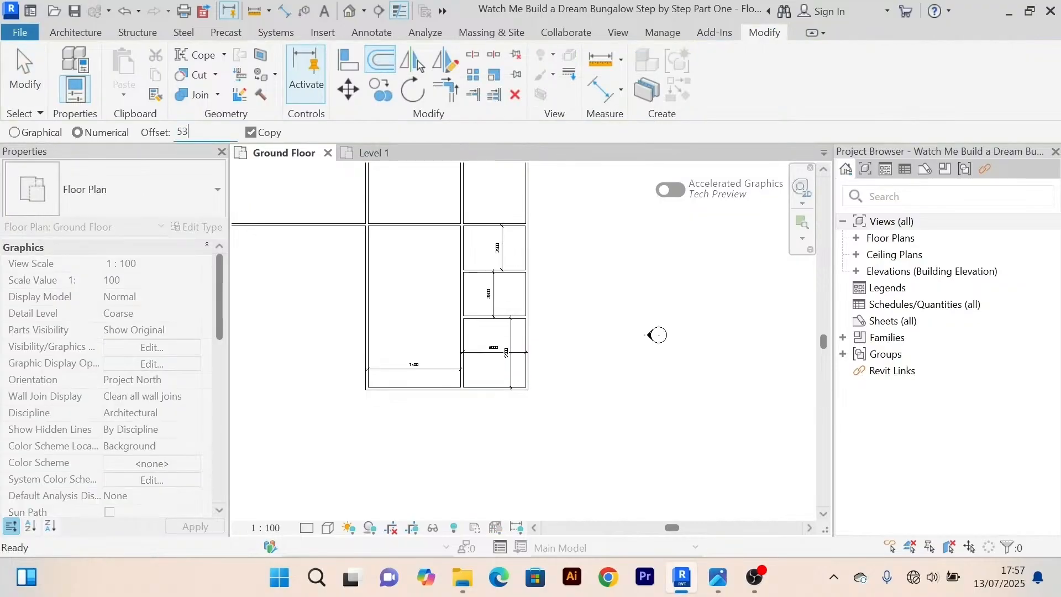
pyautogui.press('Return')
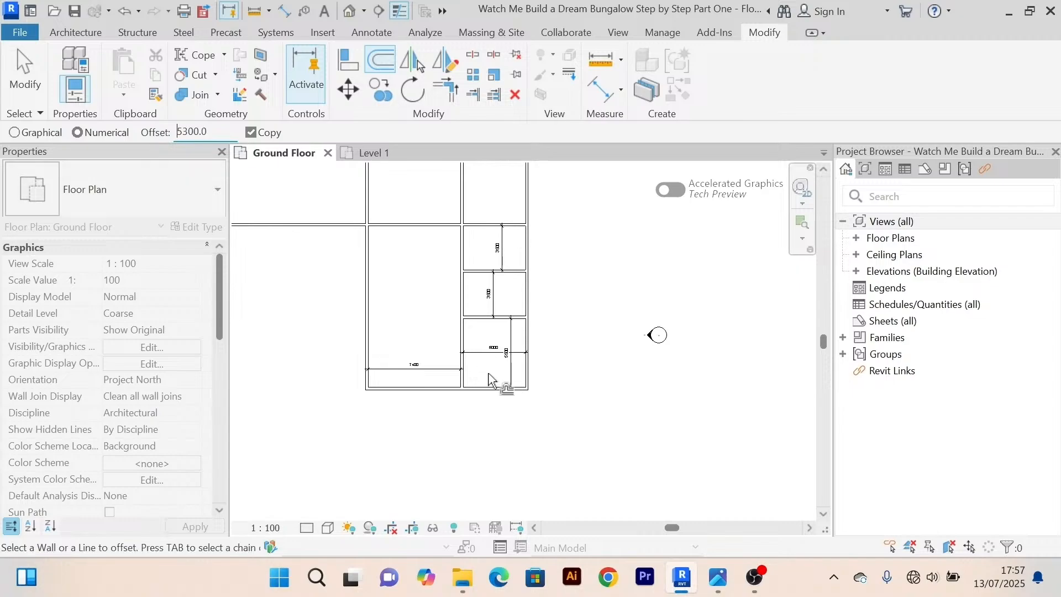
pyautogui.click(416, 393)
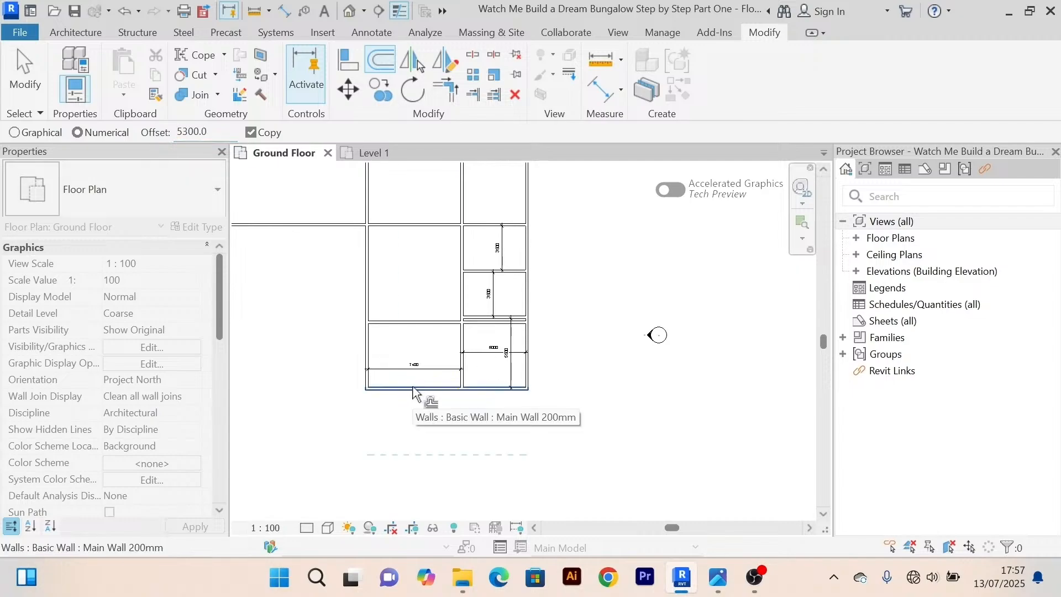
pyautogui.rightClick(256, 243)
pyautogui.click(293, 253)
pyautogui.rightClick(293, 258)
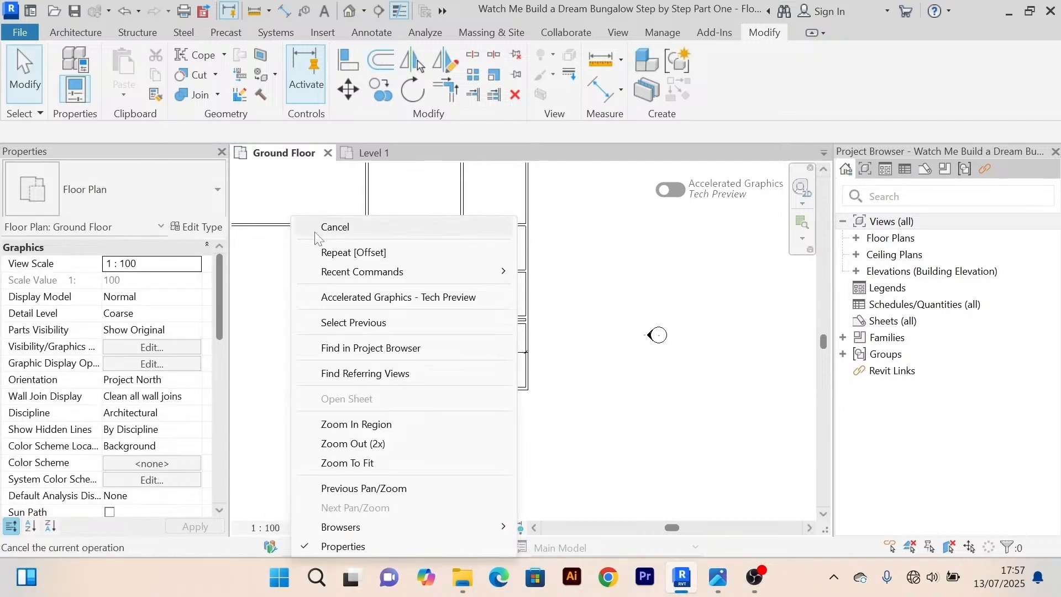
pyautogui.click(317, 230)
# Add an aligned dimension between the inner faces of the offset wall and the bottom wall in the 7400 mm wide room.
pyautogui.click(601, 89)
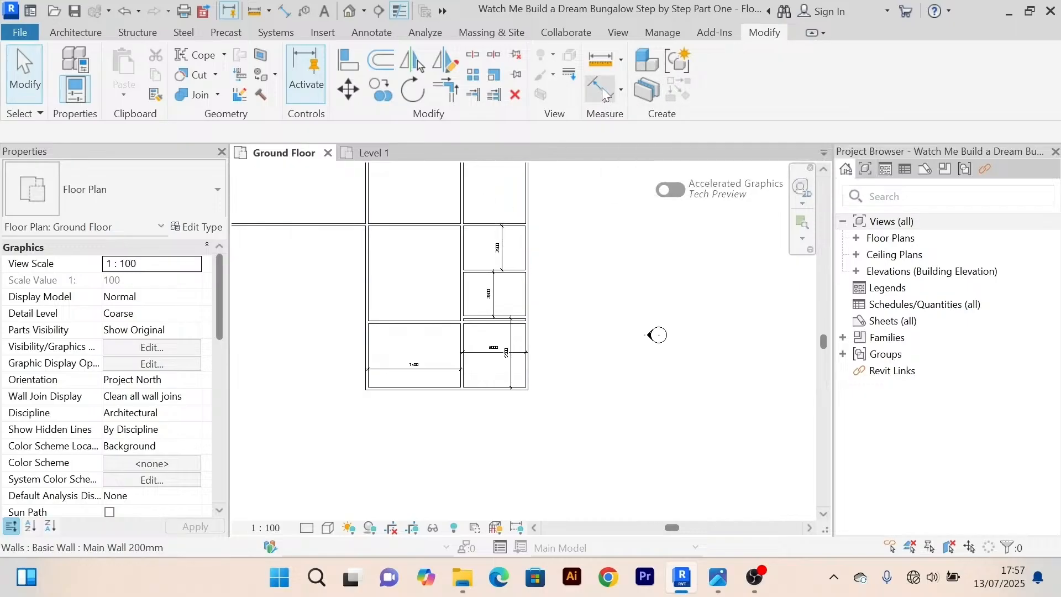
pyautogui.scroll(3, 422, 403)
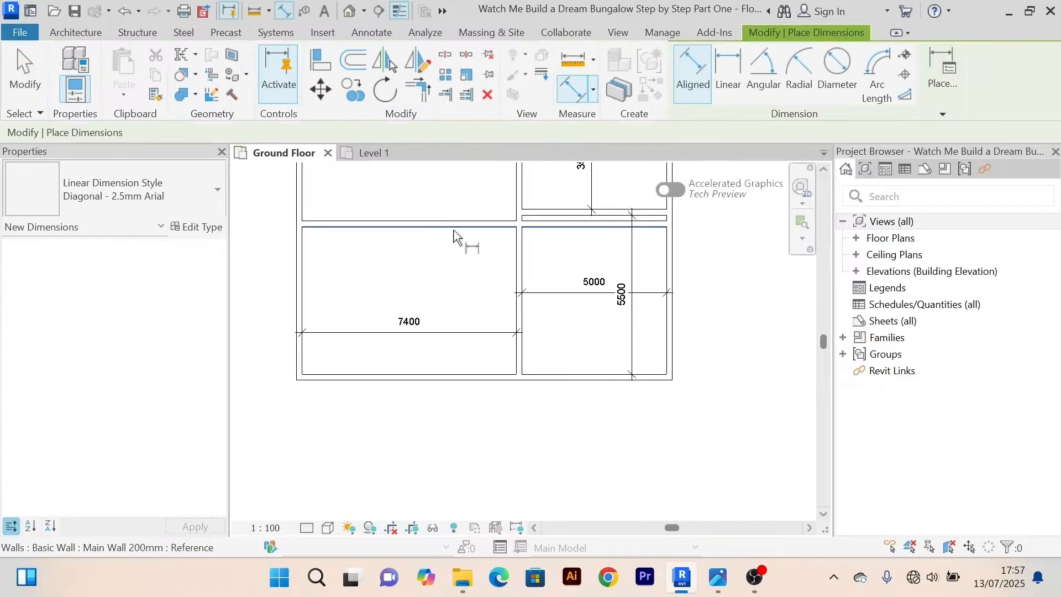
pyautogui.click(454, 232)
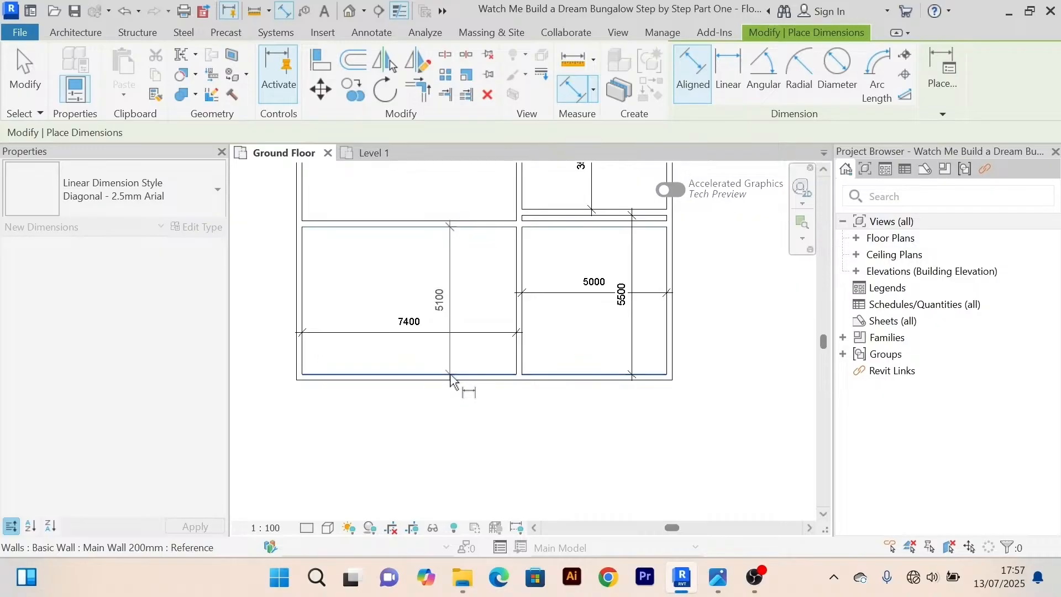
pyautogui.scroll(2, 454, 381)
pyautogui.click(457, 367)
pyautogui.click(462, 355)
pyautogui.scroll(-4, 459, 332)
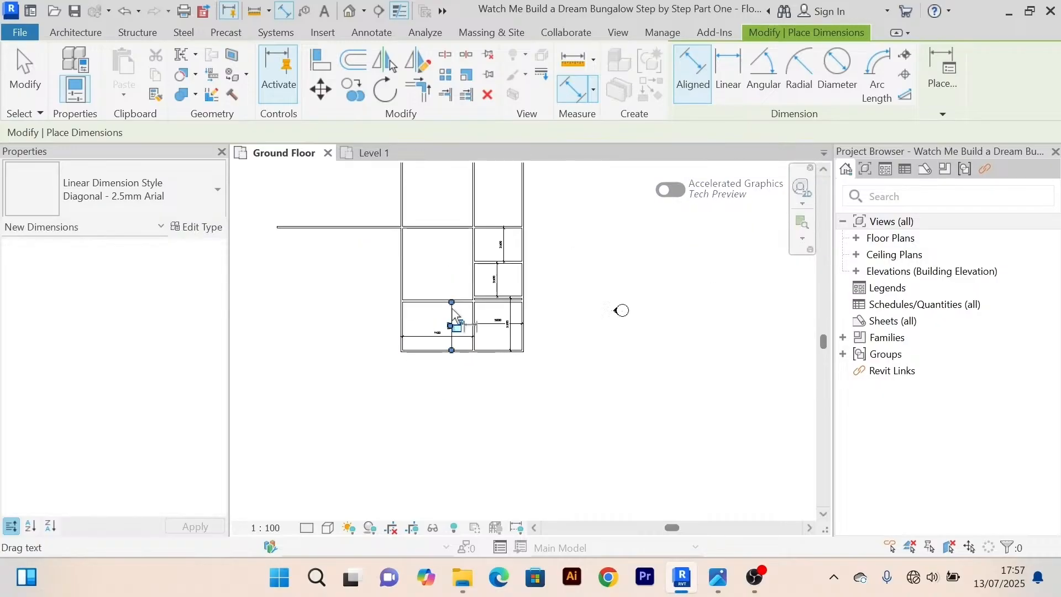
pyautogui.rightClick(446, 264)
pyautogui.click(442, 251)
# Set the clear distance between the offset wall and the bottom wall to 5300 mm.
pyautogui.scroll(3, 447, 319)
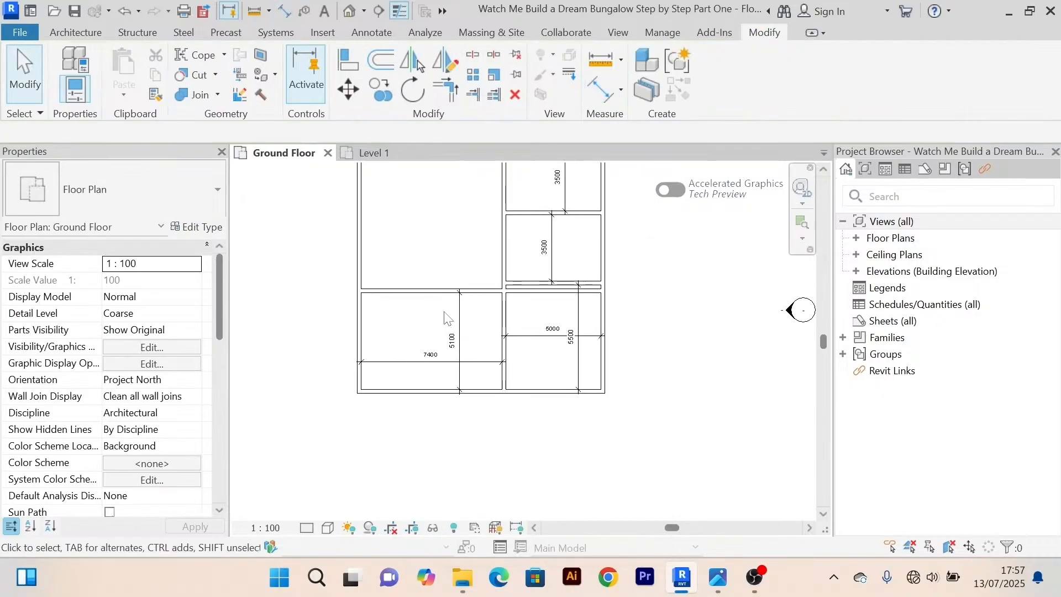
pyautogui.scroll(2, 447, 319)
pyautogui.click(439, 281)
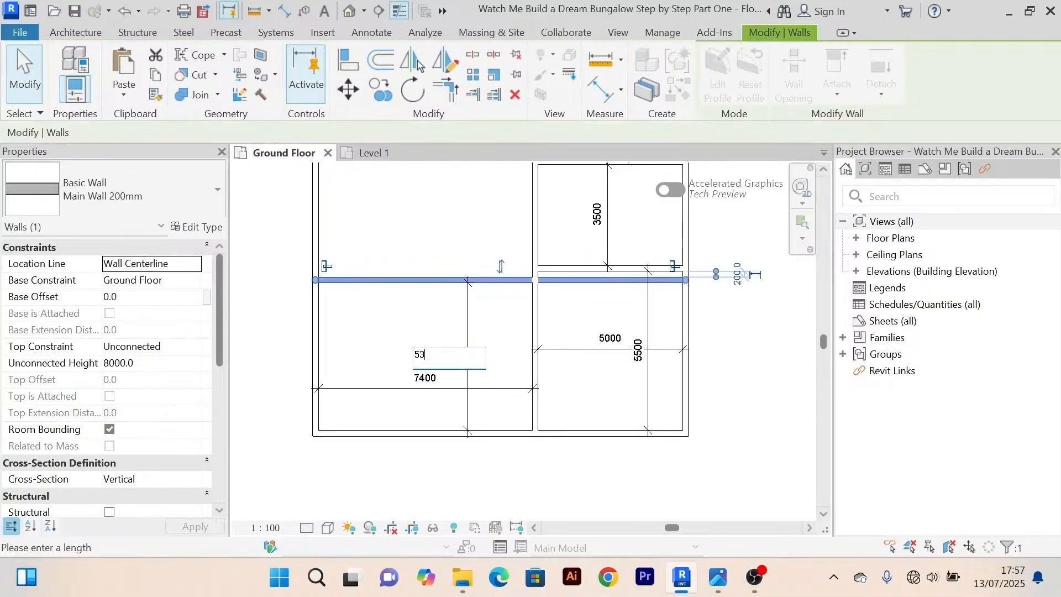
pyautogui.press('Return')
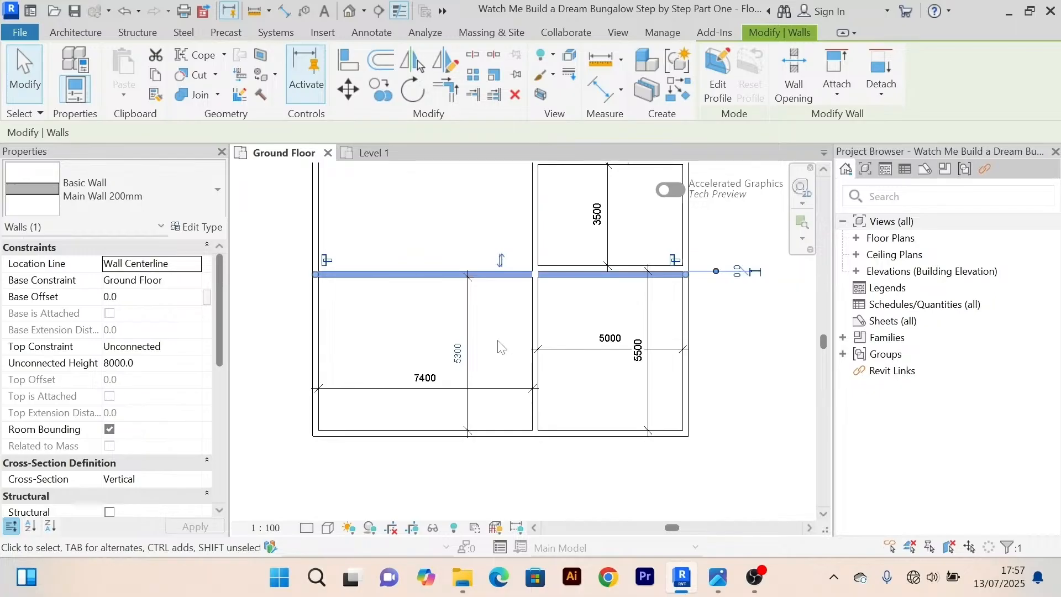
pyautogui.scroll(2, 586, 307)
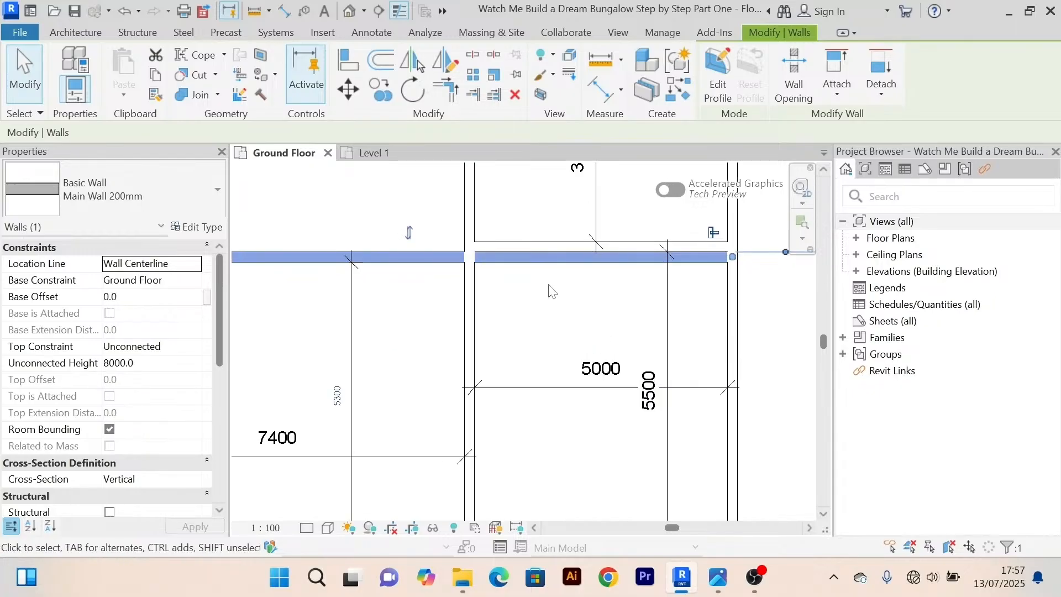
pyautogui.scroll(-2, 495, 244)
pyautogui.click(695, 329)
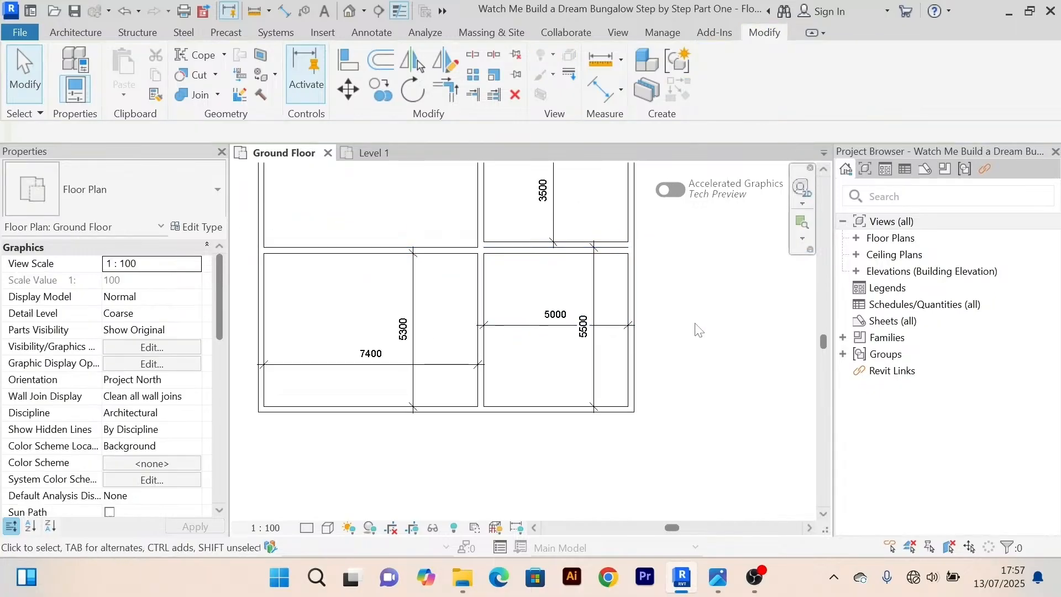
# Trim the offset wall to the vertical dividing wall, keeping only the portion across the 7400 mm wide room.
pyautogui.scroll(2, 454, 319)
pyautogui.scroll(-2, 455, 319)
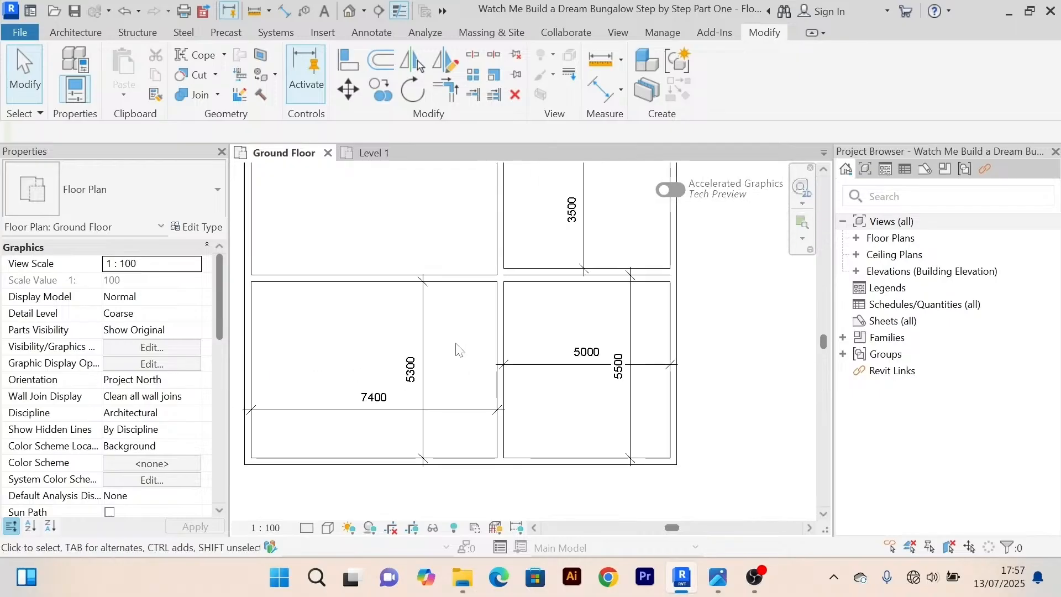
pyautogui.click(493, 95)
pyautogui.scroll(2, 514, 182)
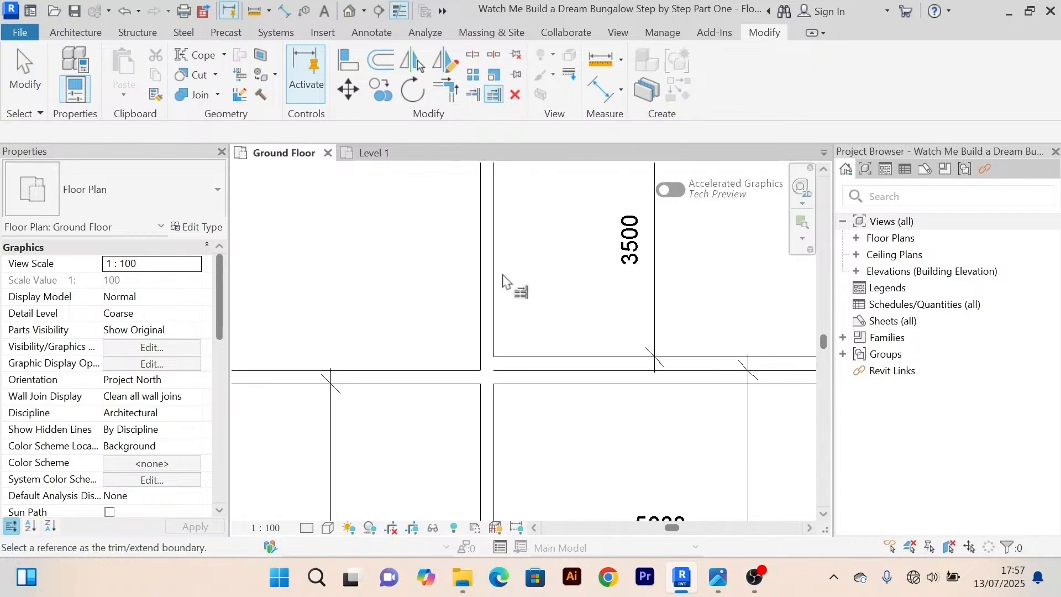
pyautogui.click(479, 426)
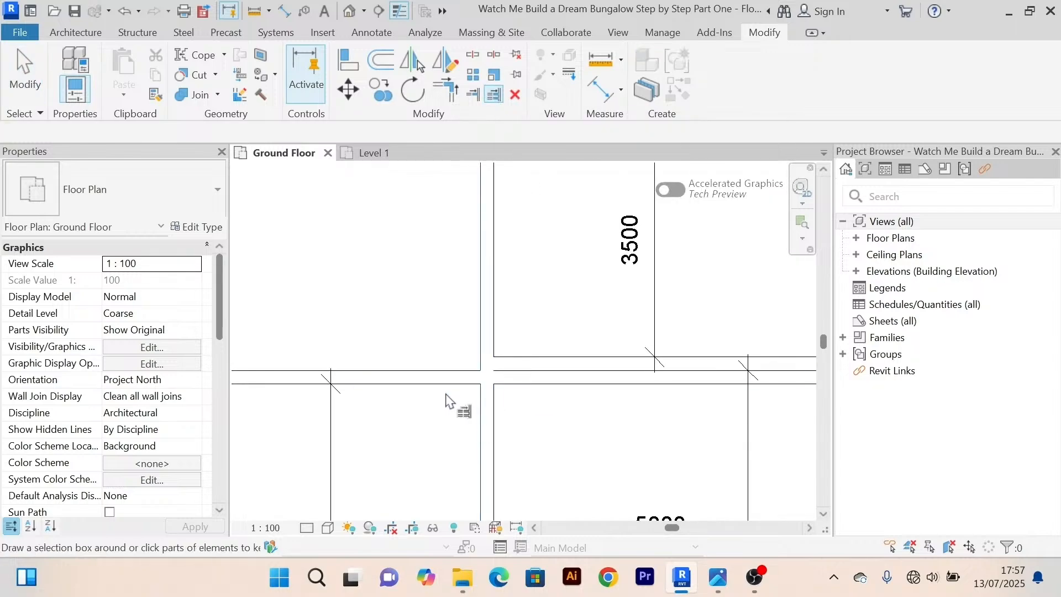
pyautogui.click(436, 379)
pyautogui.scroll(-4, 435, 374)
pyautogui.rightClick(630, 290)
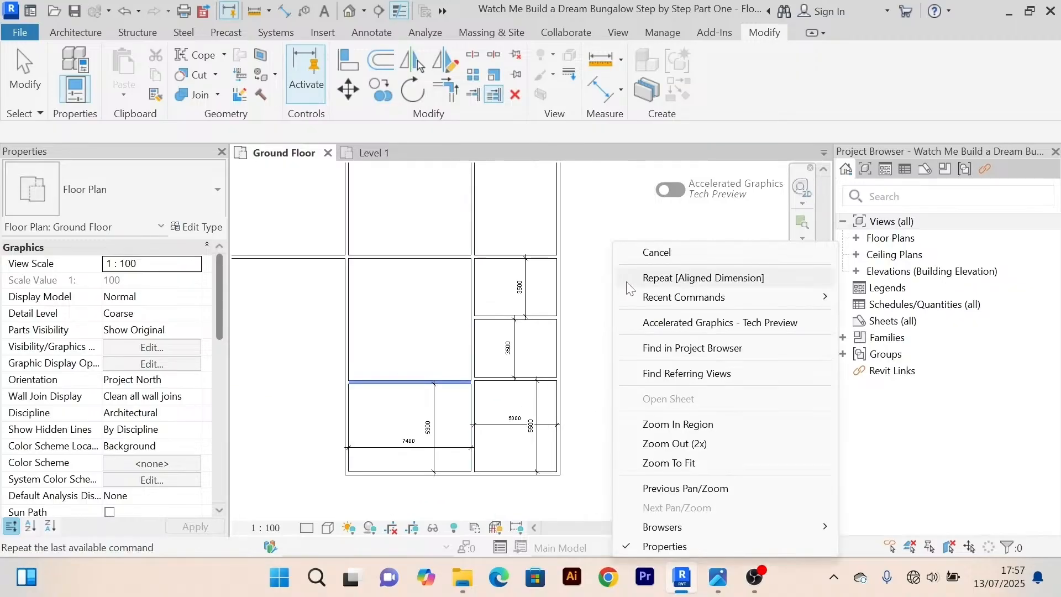
pyautogui.click(647, 252)
# Compare the lower rooms in the draft's Level 1 plan with the Ground Floor plan, focusing on the 7400 mm wide room's walls.
pyautogui.click(390, 156)
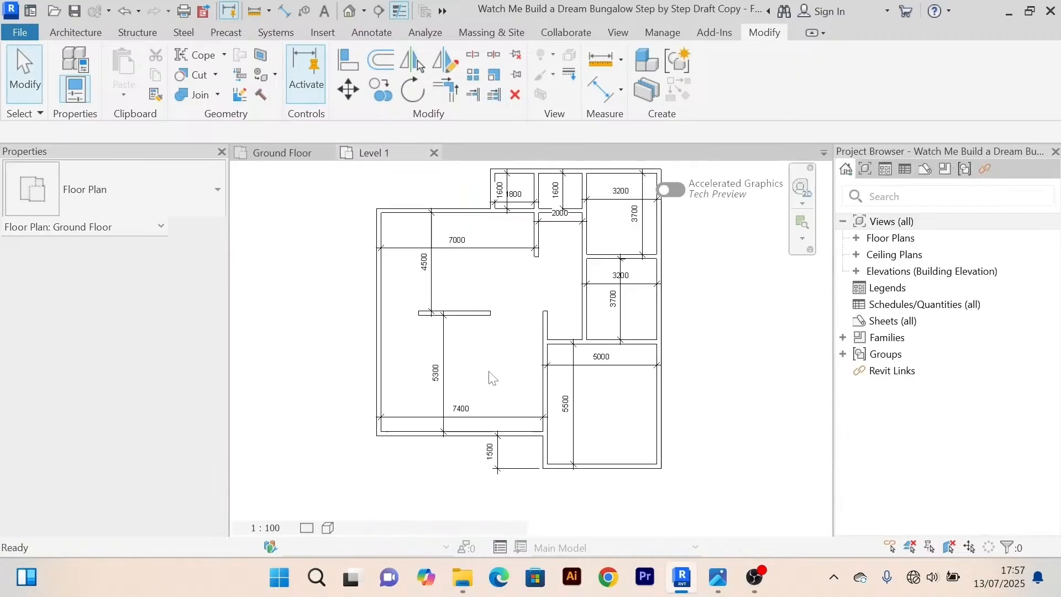
pyautogui.scroll(3, 478, 368)
pyautogui.scroll(-2, 484, 368)
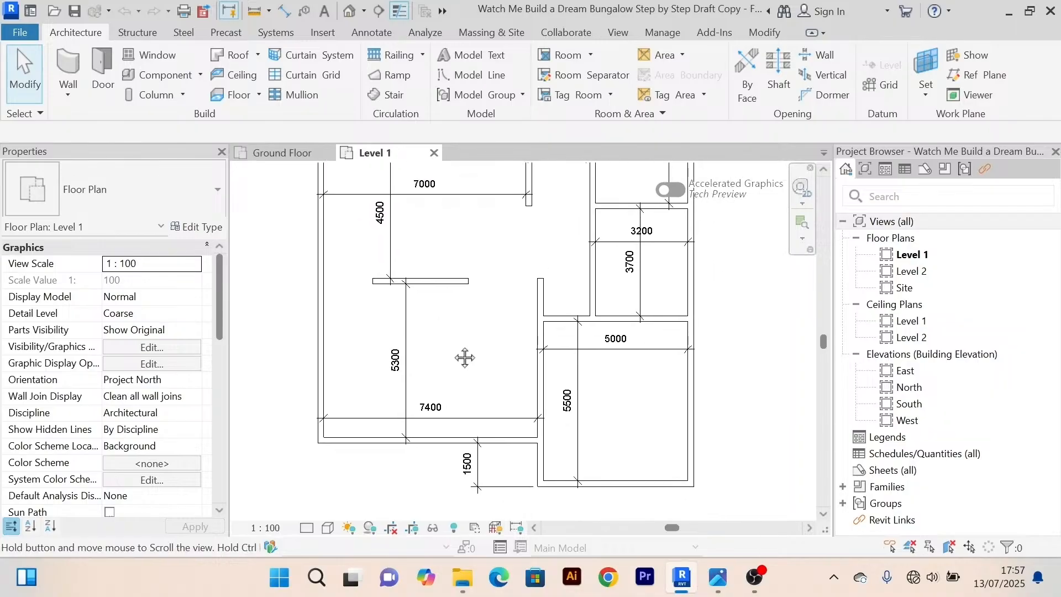
pyautogui.moveTo(497, 362); pyautogui.dragTo(483, 350, button='middle')
pyautogui.scroll(3, 536, 356)
pyautogui.scroll(-2, 564, 349)
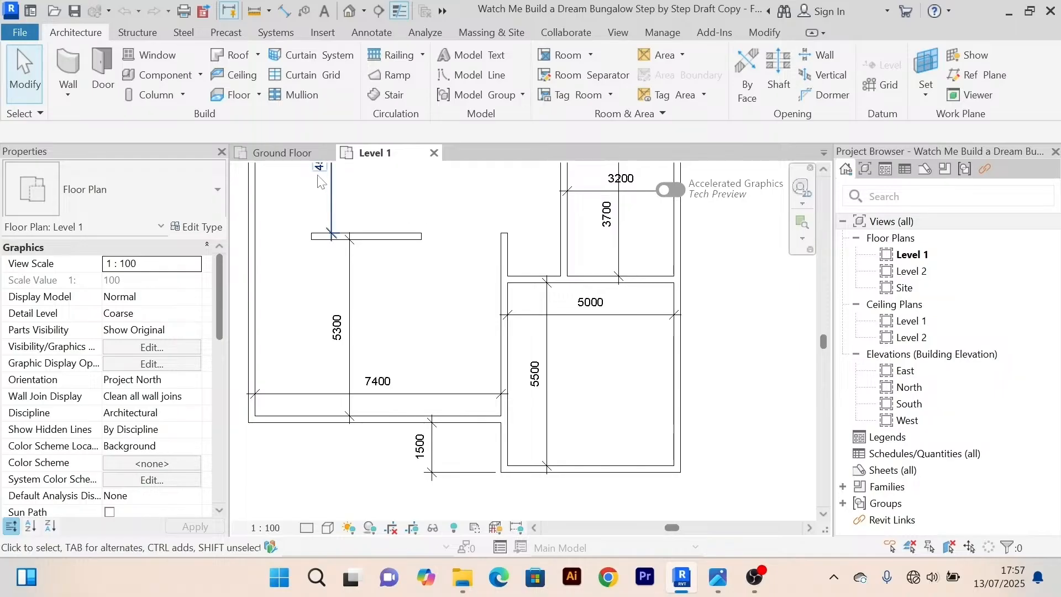
pyautogui.click(282, 153)
pyautogui.click(426, 348)
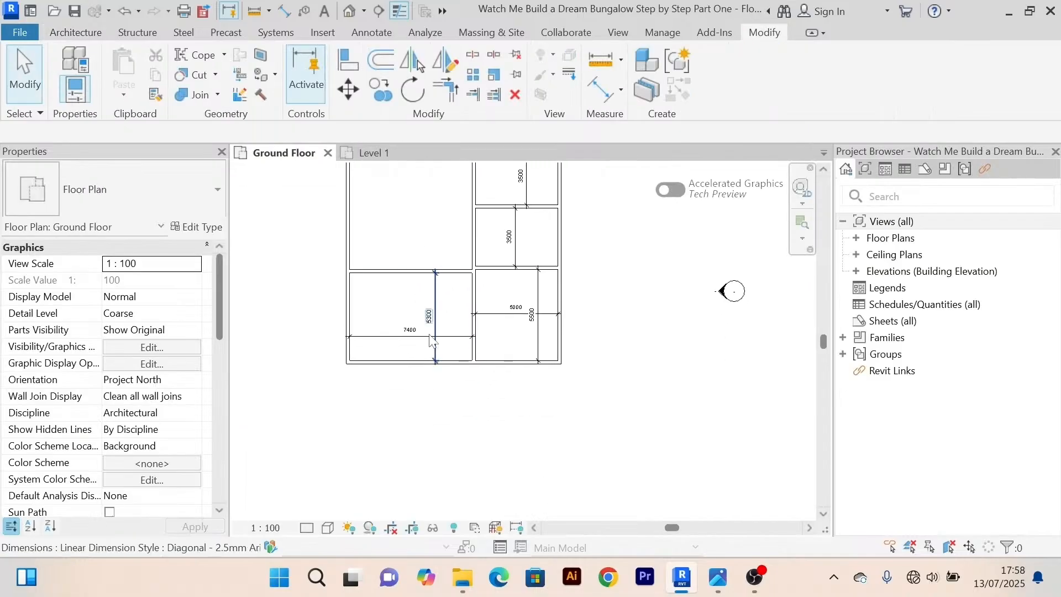
pyautogui.scroll(4, 459, 330)
pyautogui.scroll(-2, 476, 316)
pyautogui.moveTo(471, 318); pyautogui.dragTo(496, 361, button='middle')
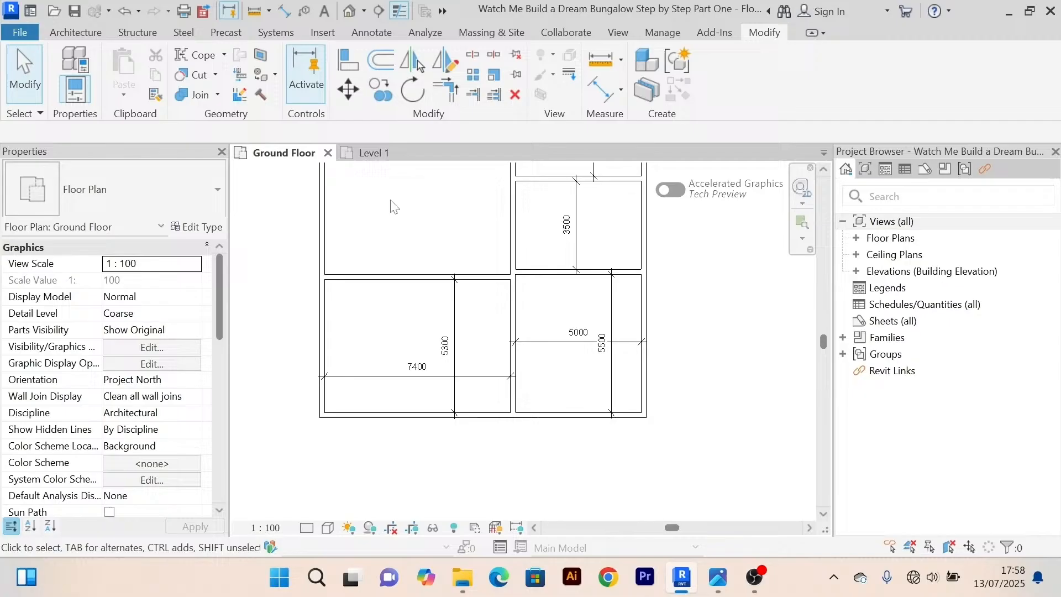
# Examine the 1500 mm setback between the two lower rooms' bottom walls in the draft's Level 1 plan.
pyautogui.click(389, 157)
pyautogui.scroll(4, 431, 321)
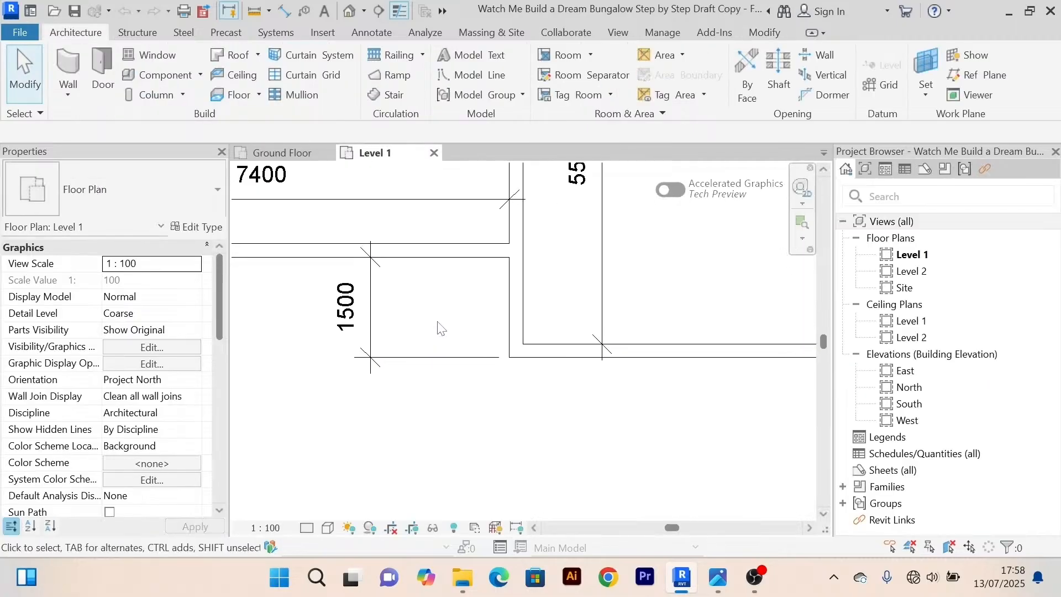
pyautogui.moveTo(441, 328); pyautogui.dragTo(498, 363, button='middle')
pyautogui.scroll(-5, 575, 334)
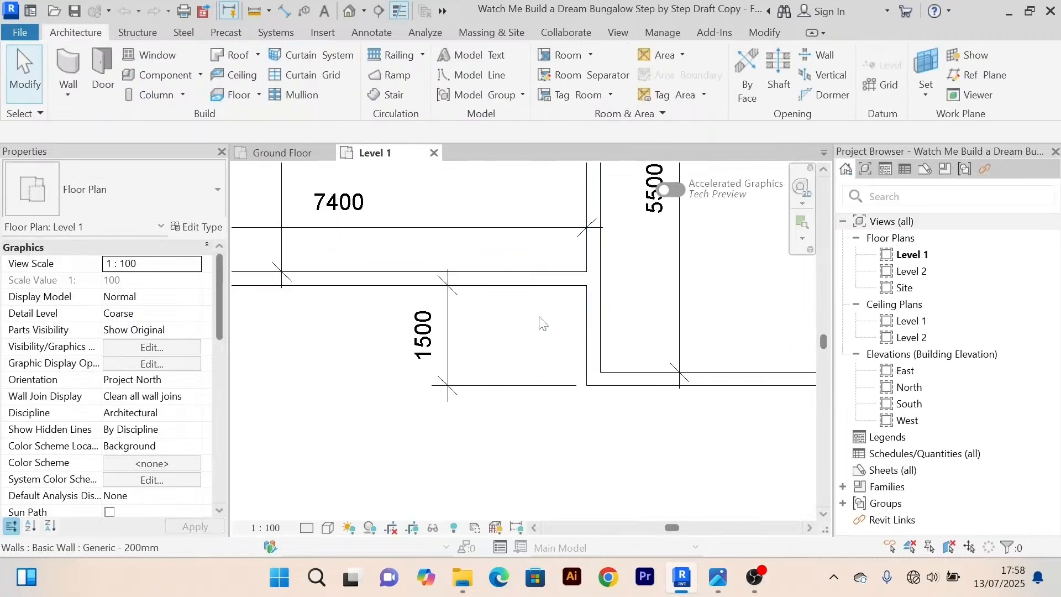
pyautogui.scroll(2, 501, 332)
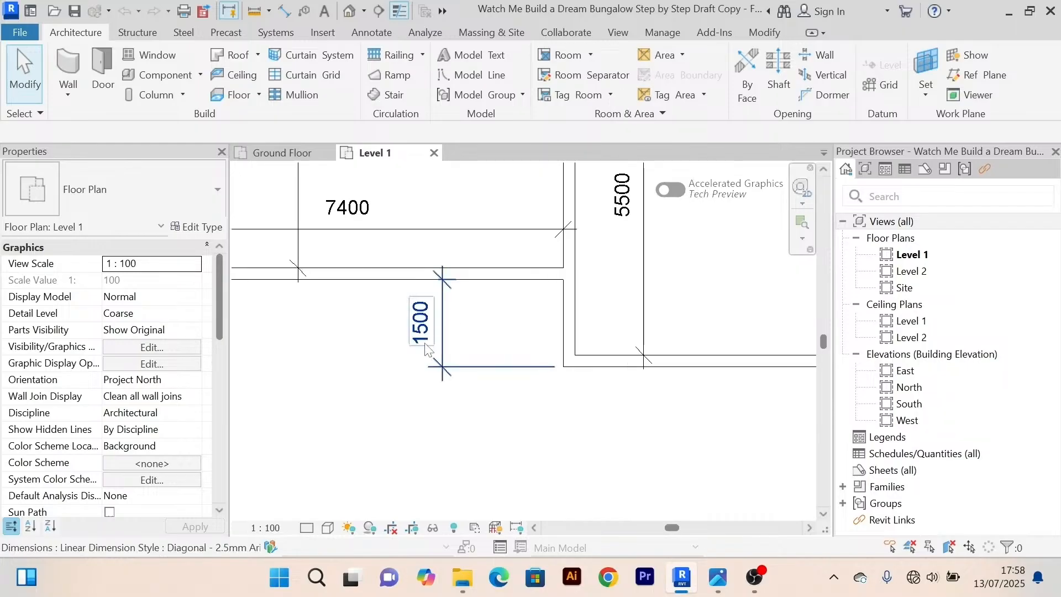
pyautogui.scroll(-1, 495, 309)
pyautogui.scroll(1, 493, 354)
pyautogui.scroll(-2, 494, 359)
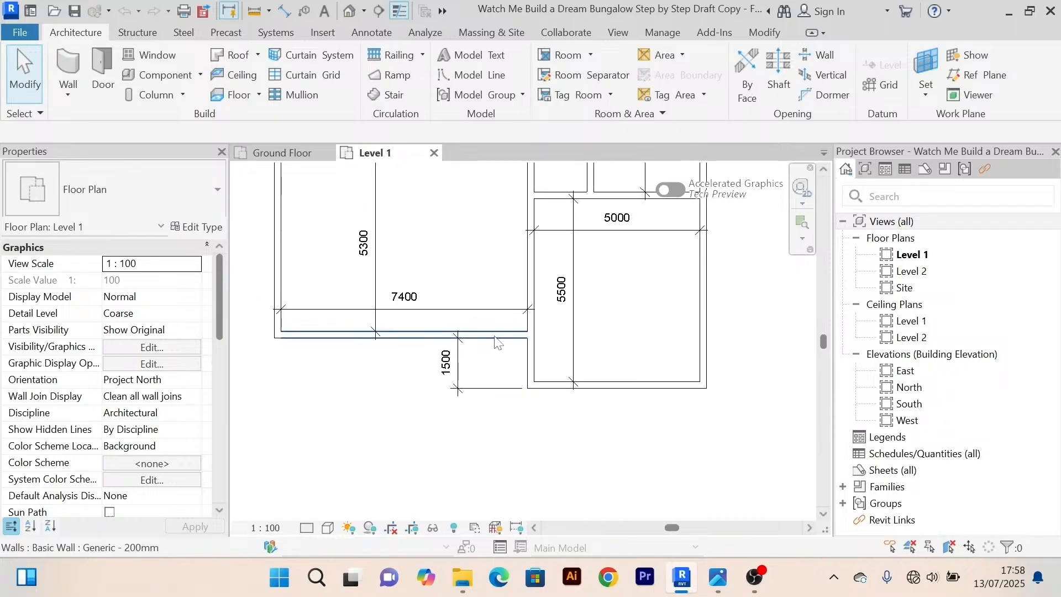
pyautogui.scroll(3, 505, 364)
pyautogui.scroll(1, 503, 362)
pyautogui.scroll(-1, 501, 350)
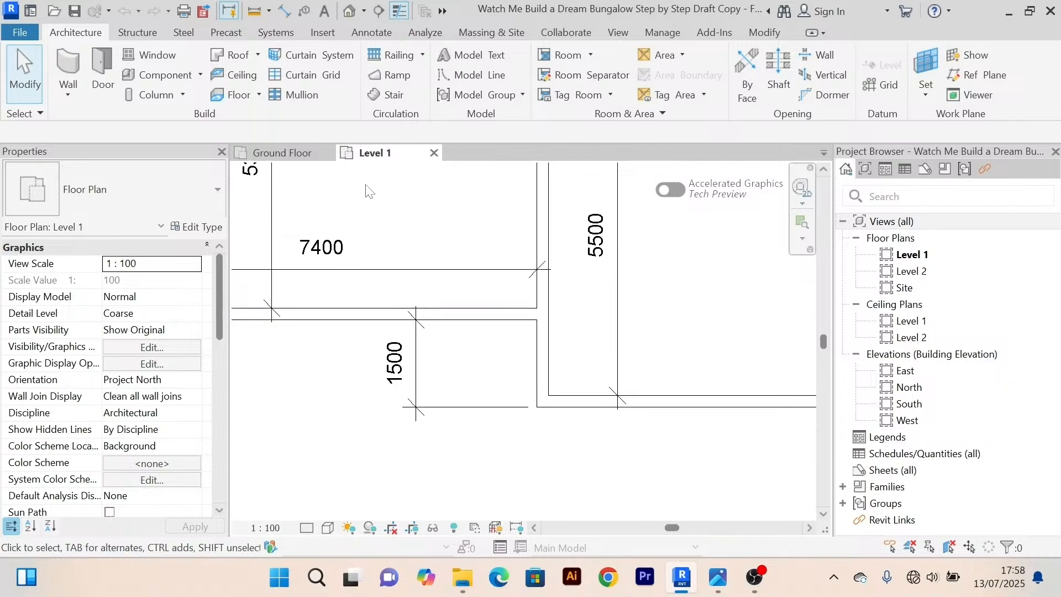
# In the Ground Floor plan, split the bottom wall about 700 mm left of the dividing wall between the two lower rooms.
pyautogui.click(282, 153)
pyautogui.scroll(3, 491, 398)
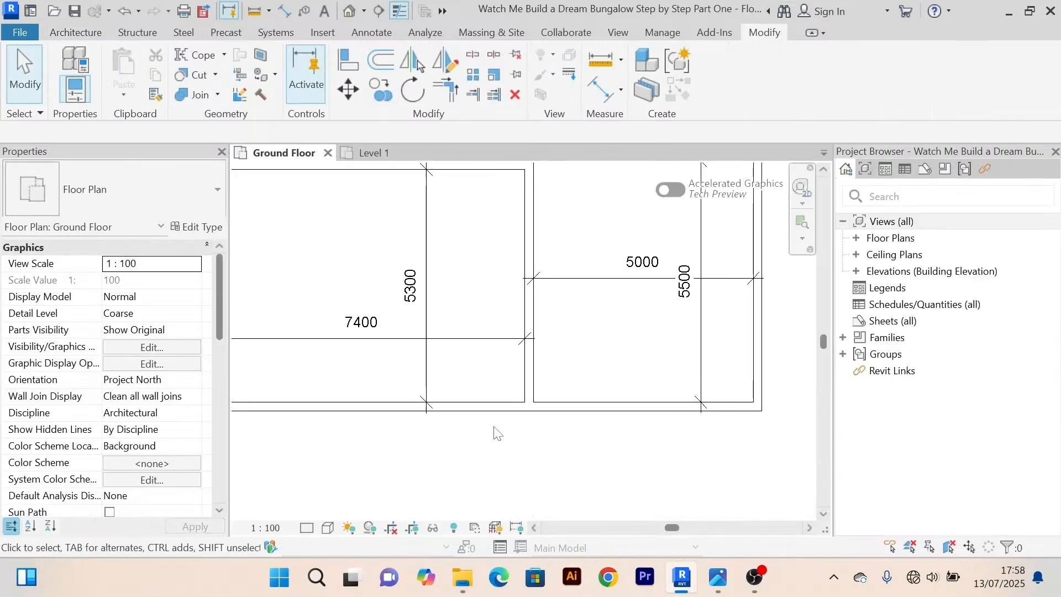
pyautogui.scroll(-1, 511, 365)
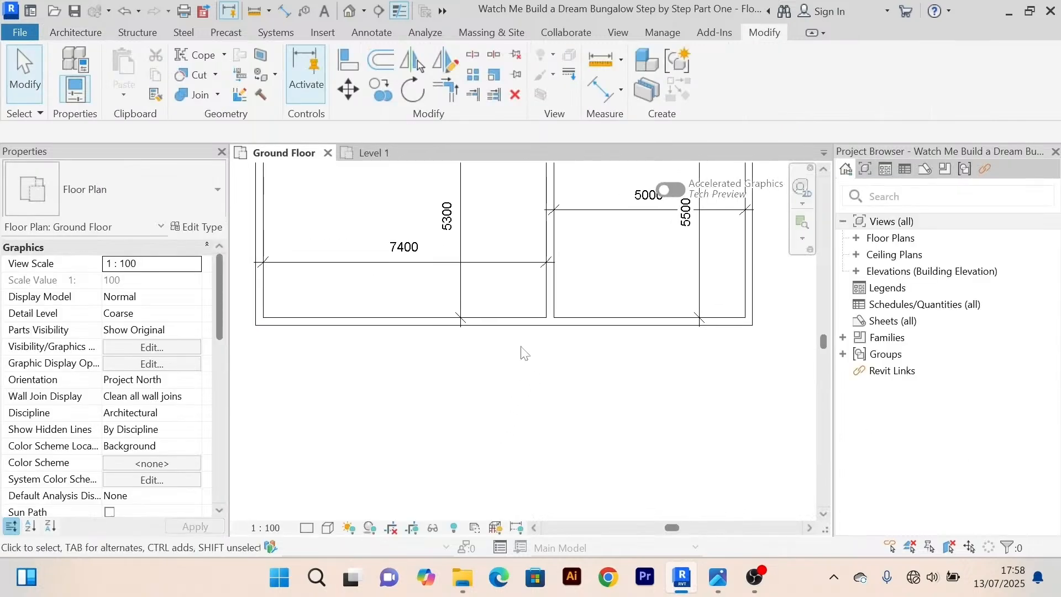
pyautogui.click(504, 321)
pyautogui.scroll(-2, 497, 400)
pyautogui.click(483, 391)
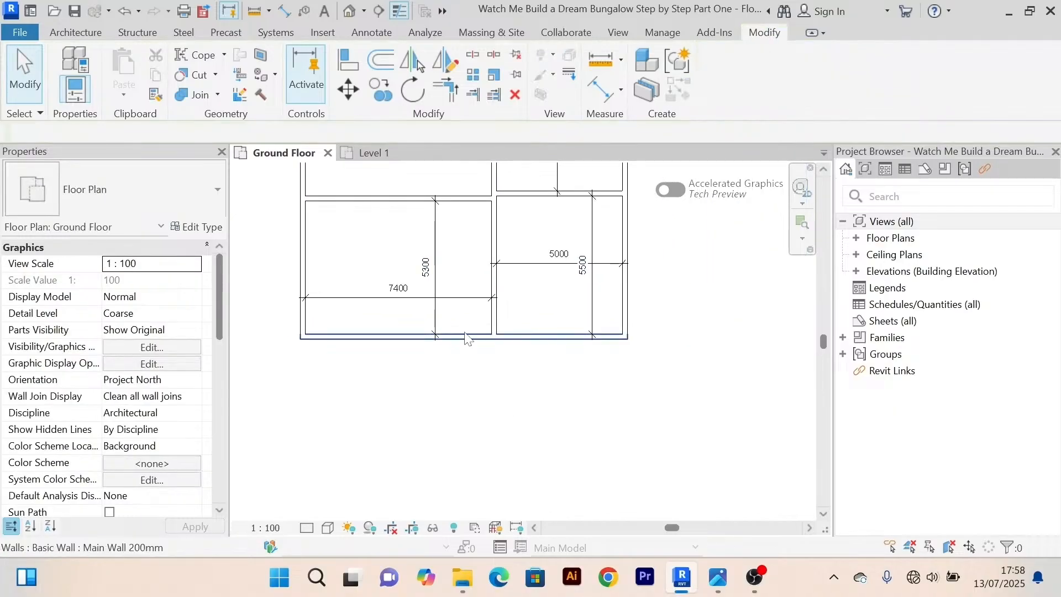
pyautogui.click(472, 55)
pyautogui.scroll(4, 396, 265)
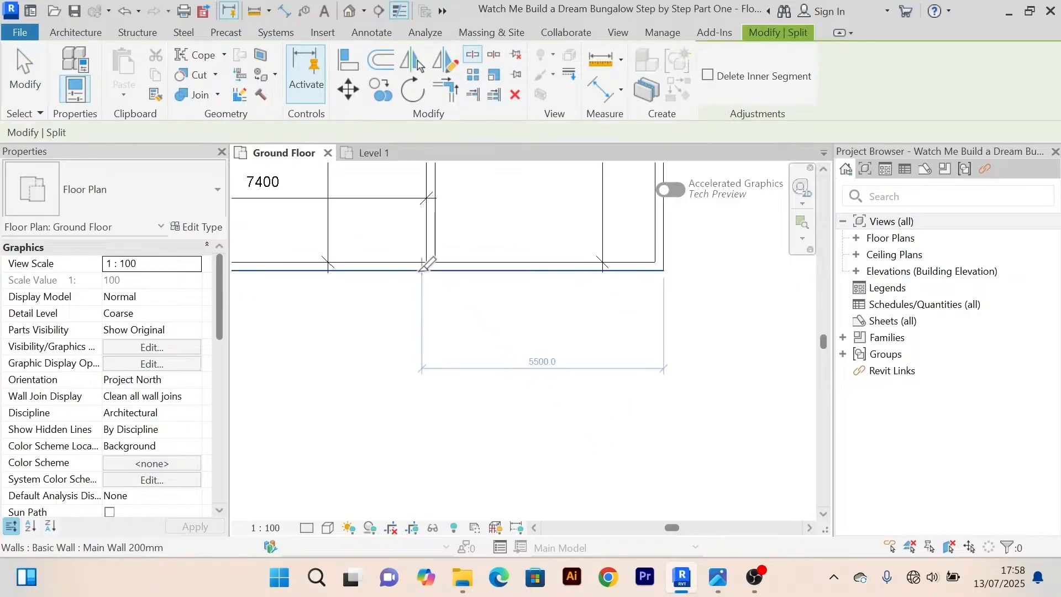
pyautogui.scroll(-4, 428, 284)
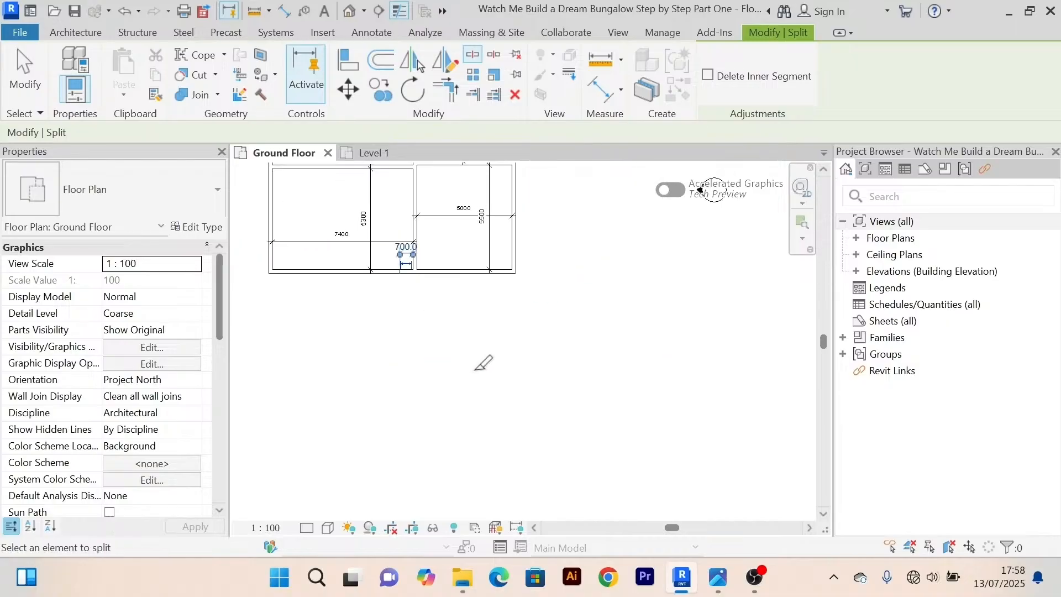
pyautogui.rightClick(478, 366)
pyautogui.click(580, 67)
pyautogui.rightClick(502, 325)
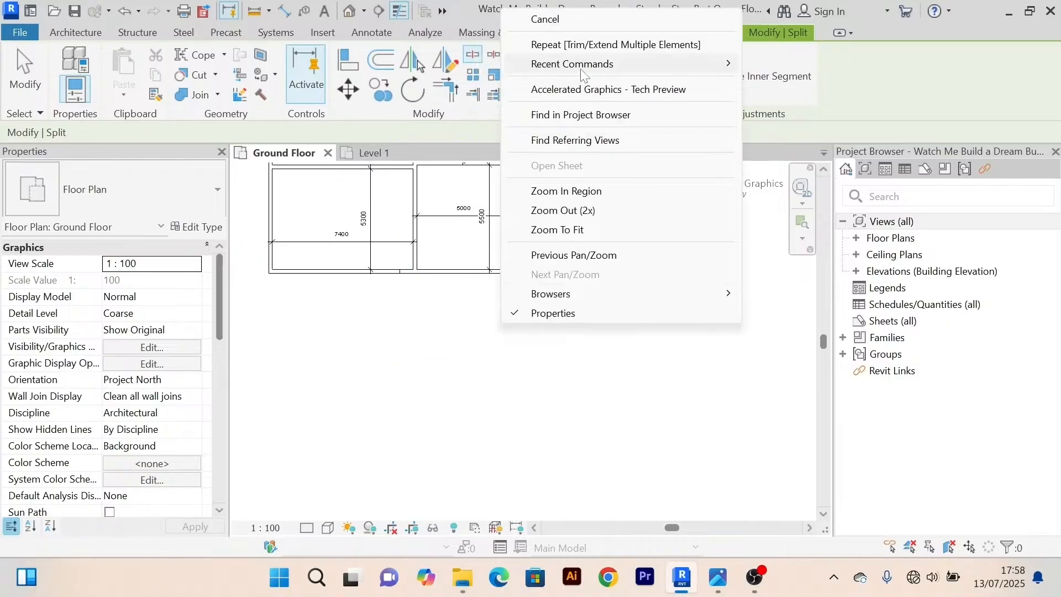
pyautogui.click(572, 27)
# Trim the bottom wall segment of the 5000 mm wide room to a corner with the vertical dividing wall.
pyautogui.scroll(5, 450, 403)
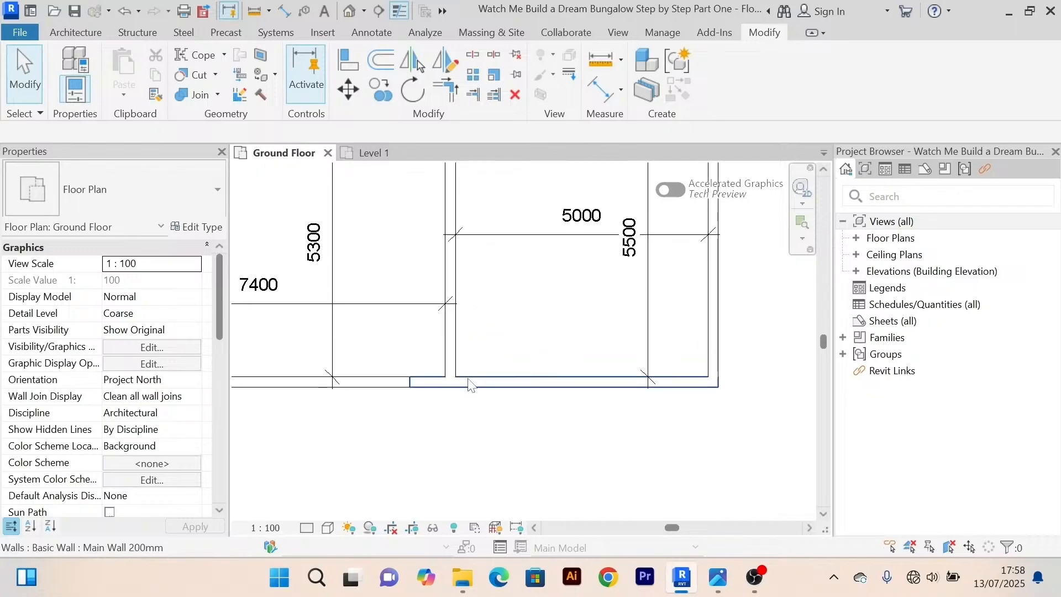
pyautogui.click(436, 360)
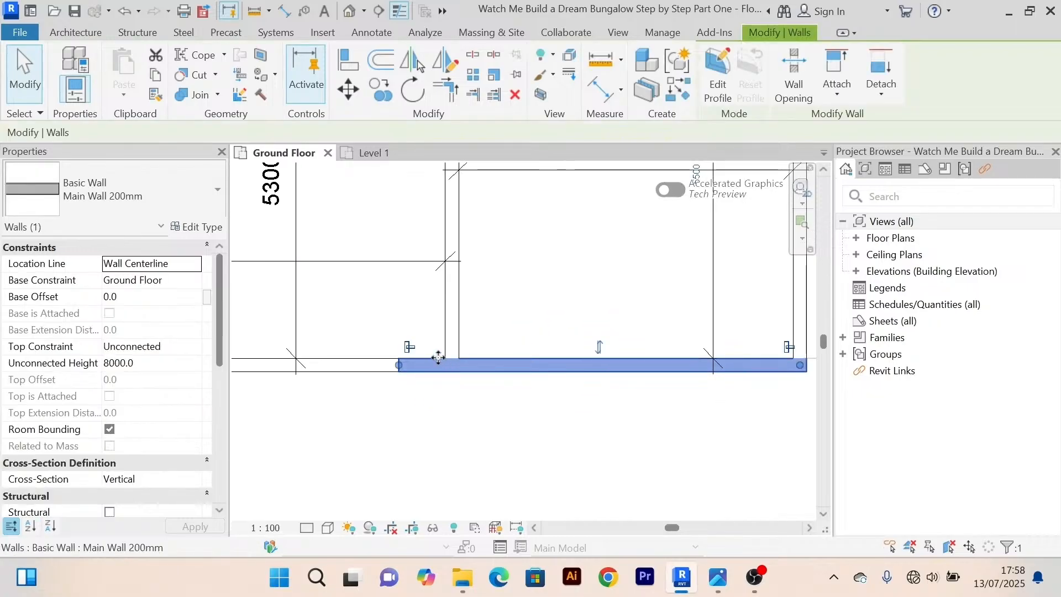
pyautogui.click(521, 296)
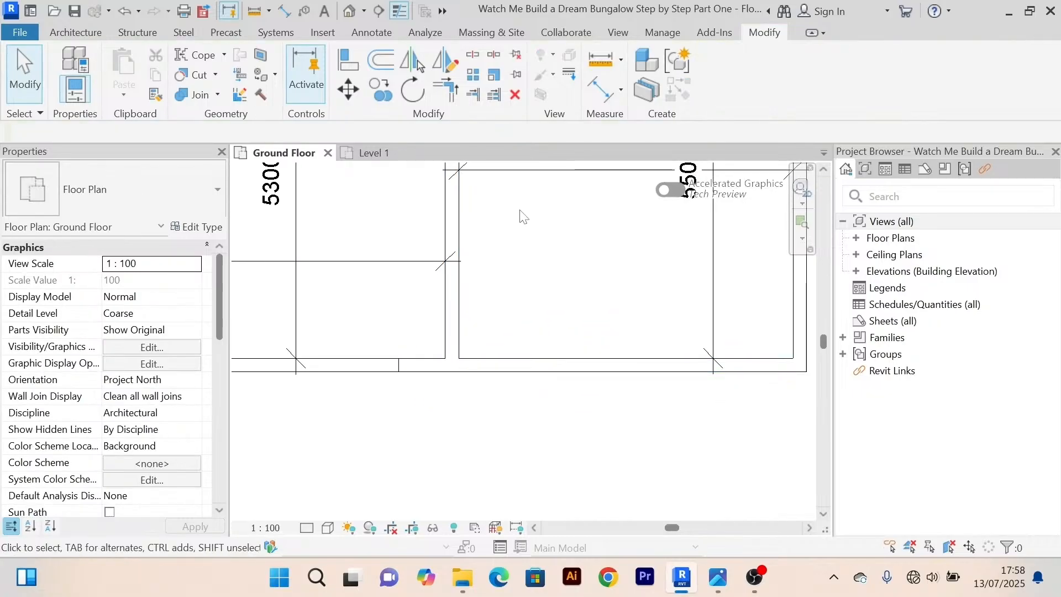
pyautogui.click(456, 91)
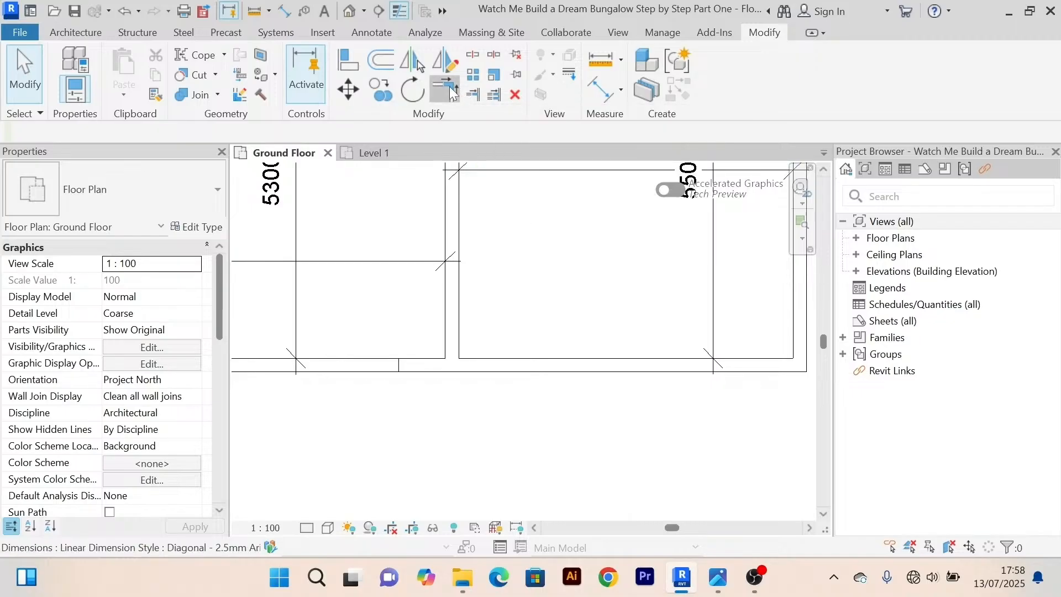
pyautogui.click(524, 374)
pyautogui.click(464, 339)
pyautogui.scroll(-3, 553, 431)
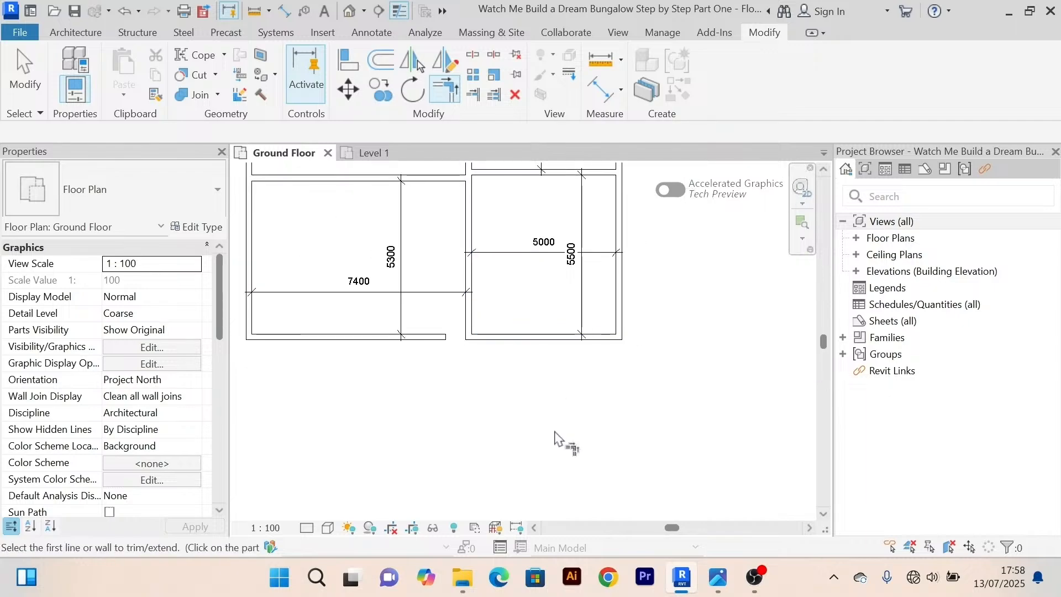
pyautogui.rightClick(525, 415)
pyautogui.click(631, 107)
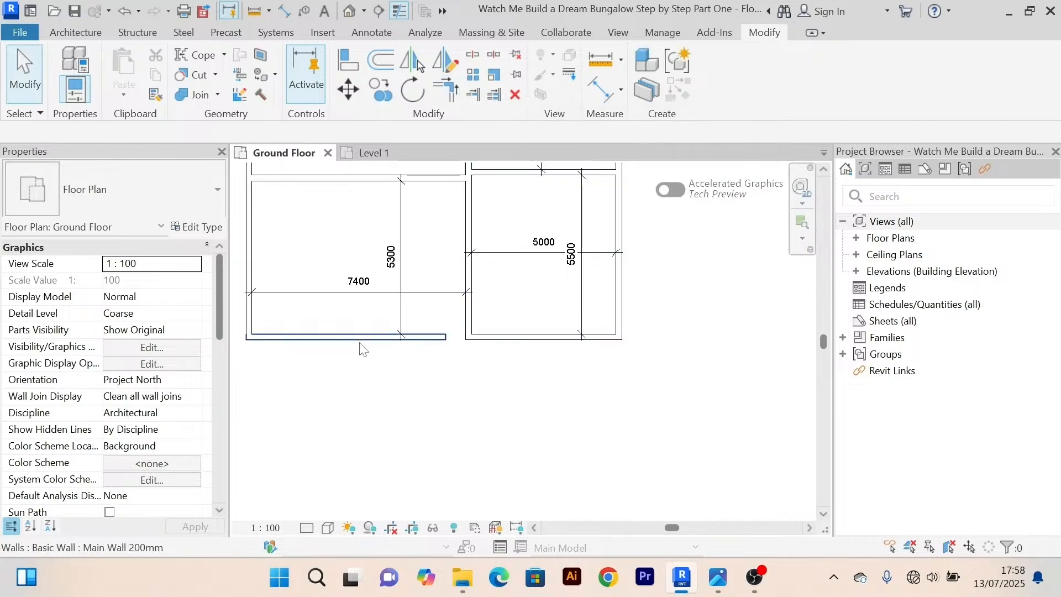
# Move the bottom wall of the 7400 mm wide room 1500 mm upward, leaving 3800 mm clear inside the room.
pyautogui.moveTo(418, 408); pyautogui.dragTo(469, 462, button='middle')
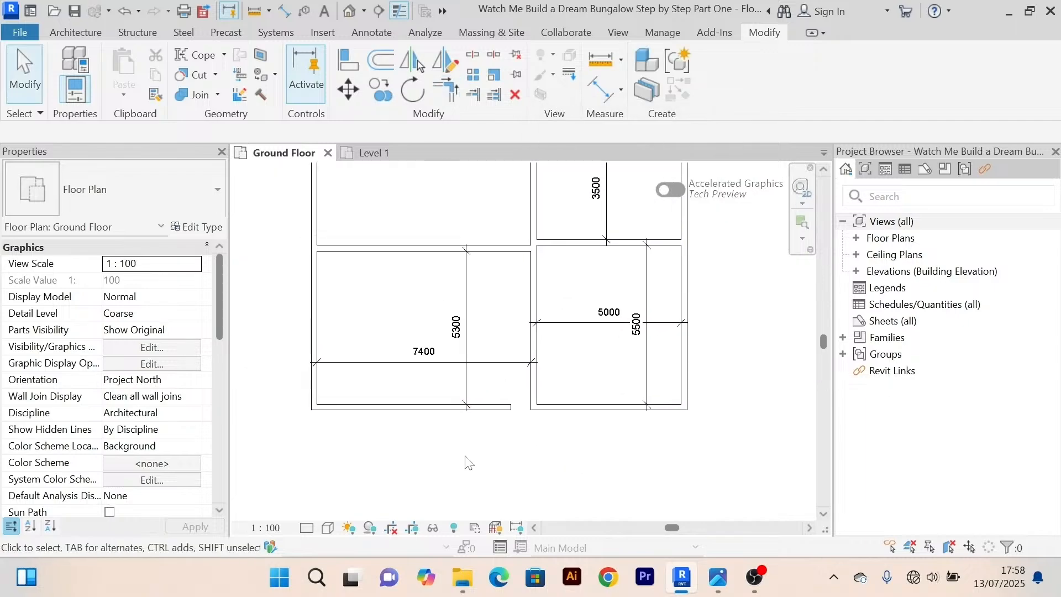
pyautogui.click(440, 420)
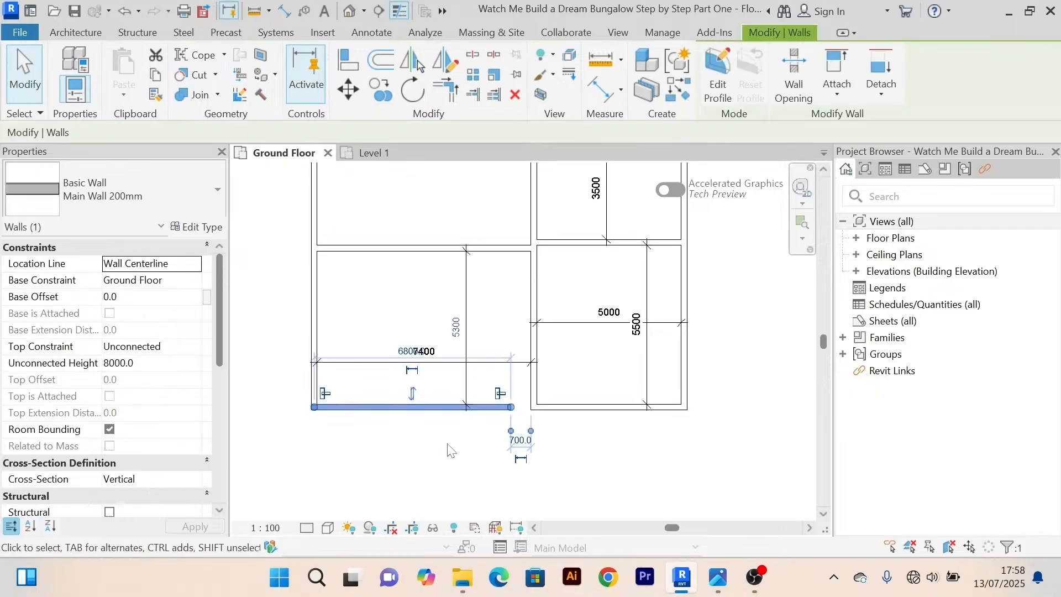
pyautogui.press('Up')
pyautogui.press('Up')
pyautogui.press('Up')
pyautogui.press('Up')
pyautogui.press('Up')
pyautogui.press('Up')
pyautogui.press('Up')
pyautogui.press('Up')
pyautogui.press('Up')
pyautogui.press('Up')
pyautogui.press('Up')
pyautogui.press('Up')
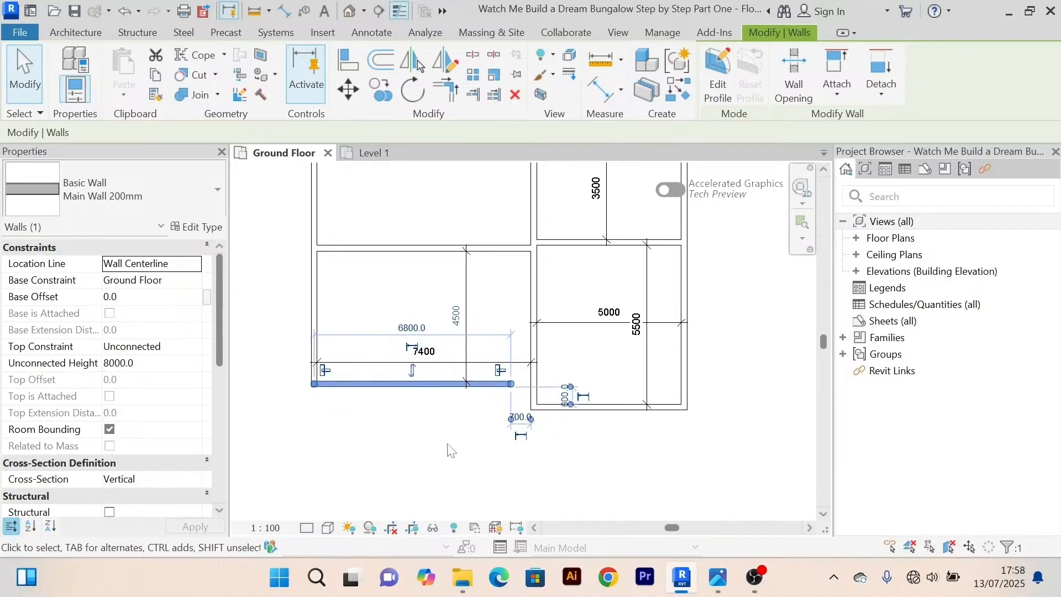
pyautogui.click(447, 451)
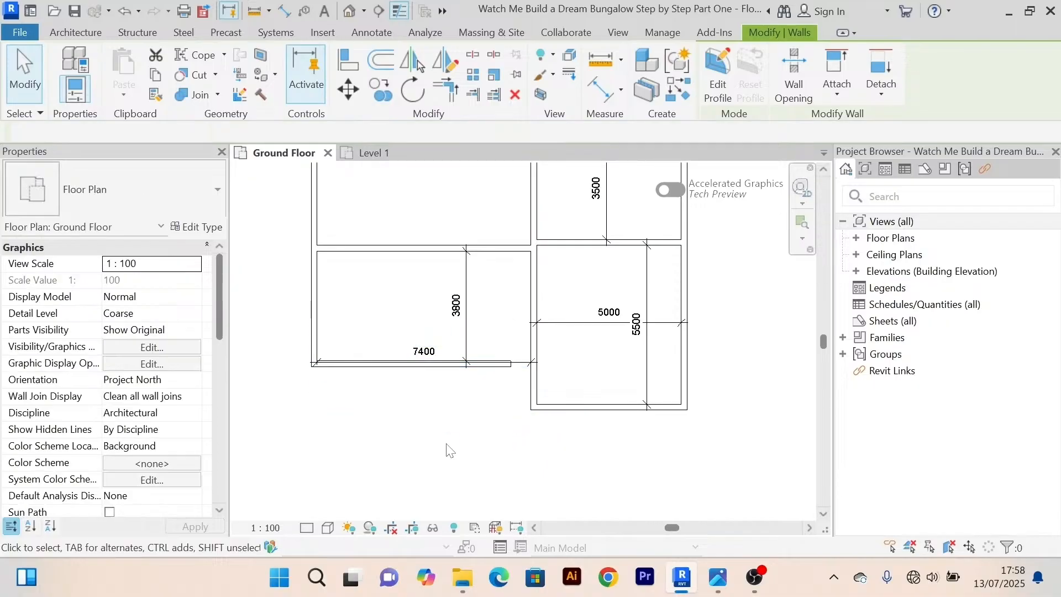
# Add an aligned dimension between the outer faces of the moved wall and the 5000 mm wide room's bottom wall.
pyautogui.click(606, 94)
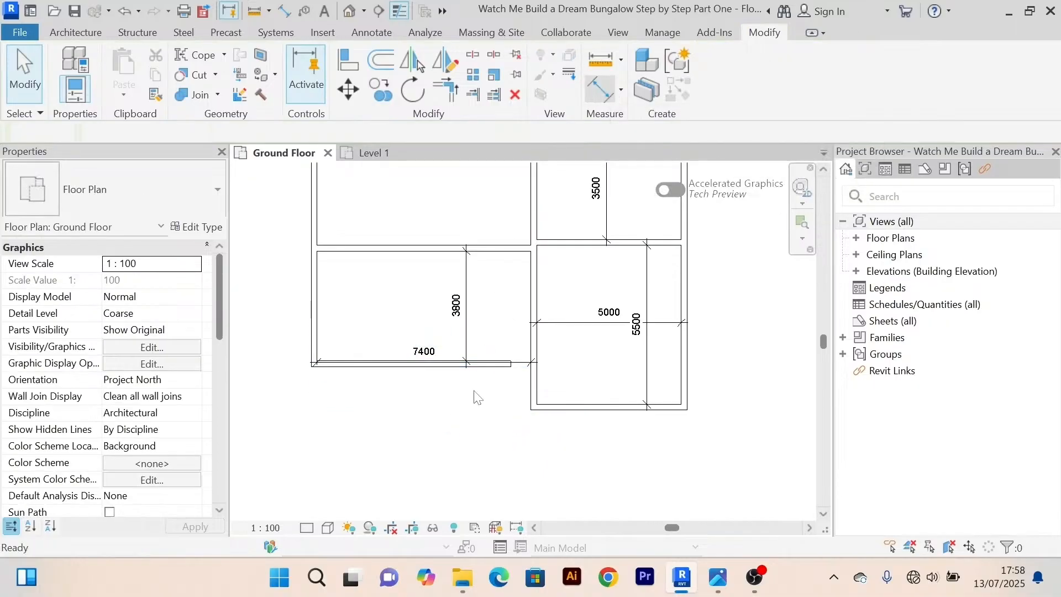
pyautogui.scroll(3, 442, 387)
pyautogui.click(429, 271)
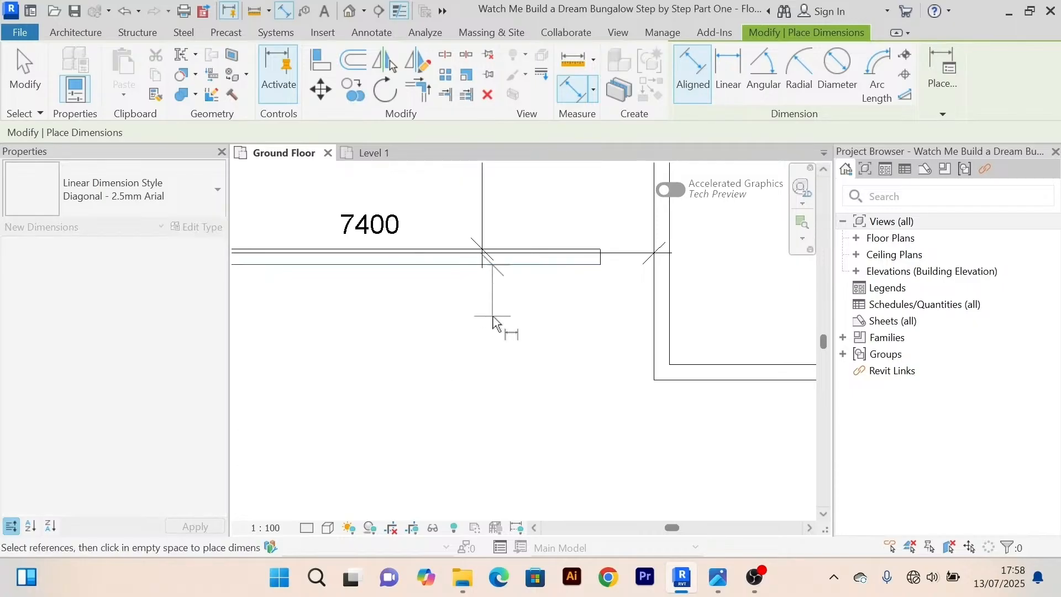
pyautogui.scroll(-3, 500, 322)
pyautogui.click(598, 354)
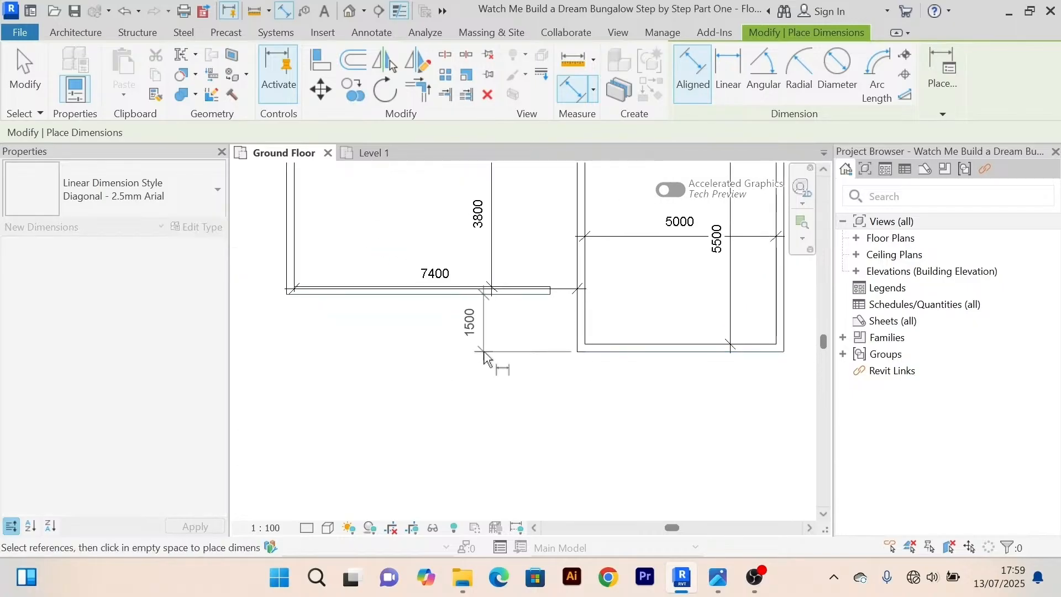
pyautogui.click(471, 367)
pyautogui.scroll(2, 464, 365)
pyautogui.rightClick(440, 381)
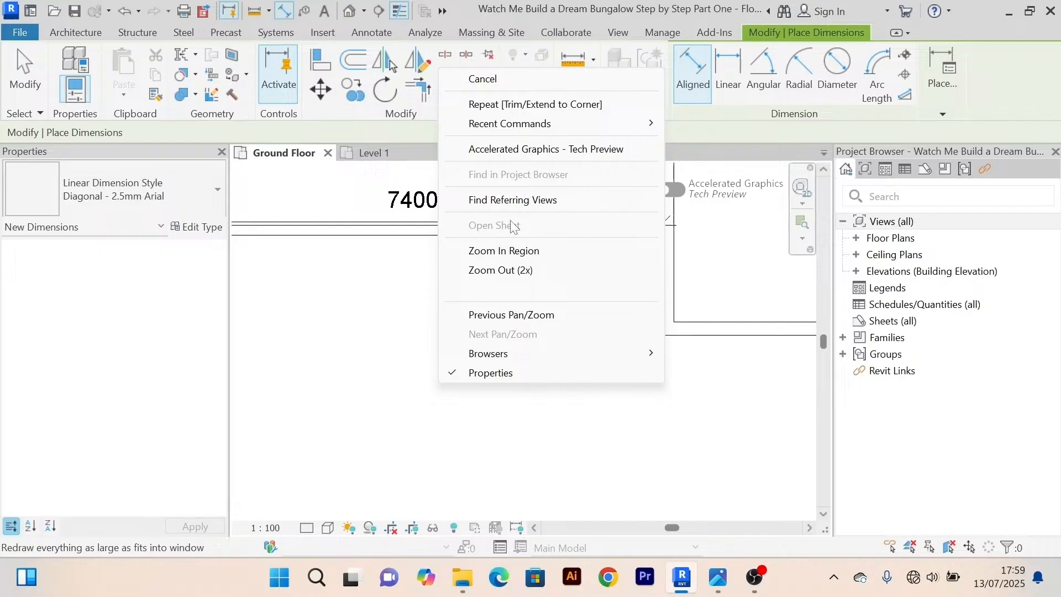
pyautogui.click(504, 82)
pyautogui.scroll(2, 416, 334)
pyautogui.scroll(-2, 417, 333)
pyautogui.rightClick(417, 332)
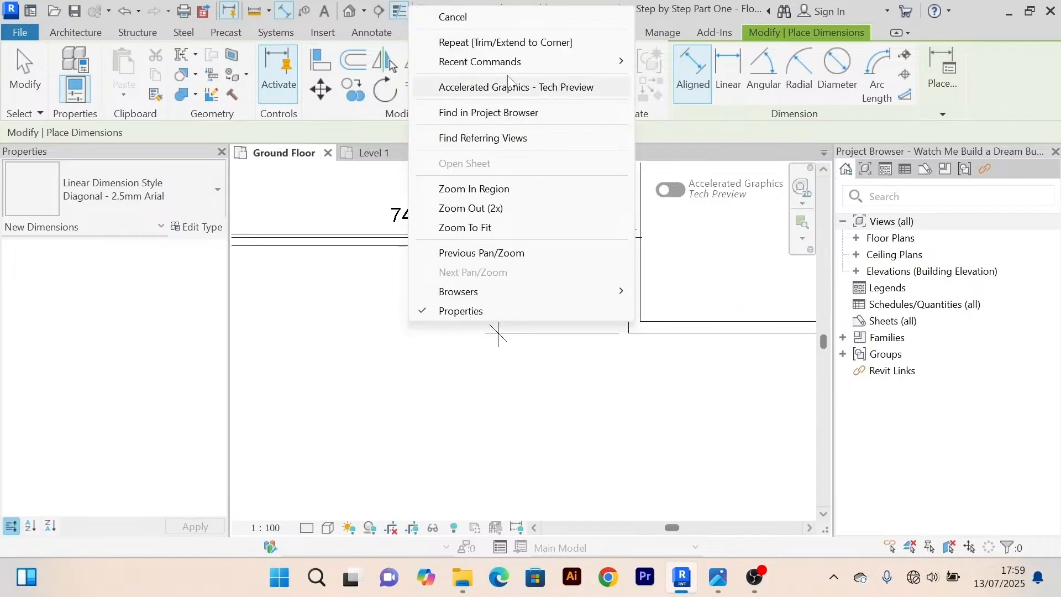
pyautogui.click(490, 18)
# Move the 7400 mm room-width dimension upward, clear of the relocated bottom wall.
pyautogui.scroll(-2, 498, 318)
pyautogui.click(570, 325)
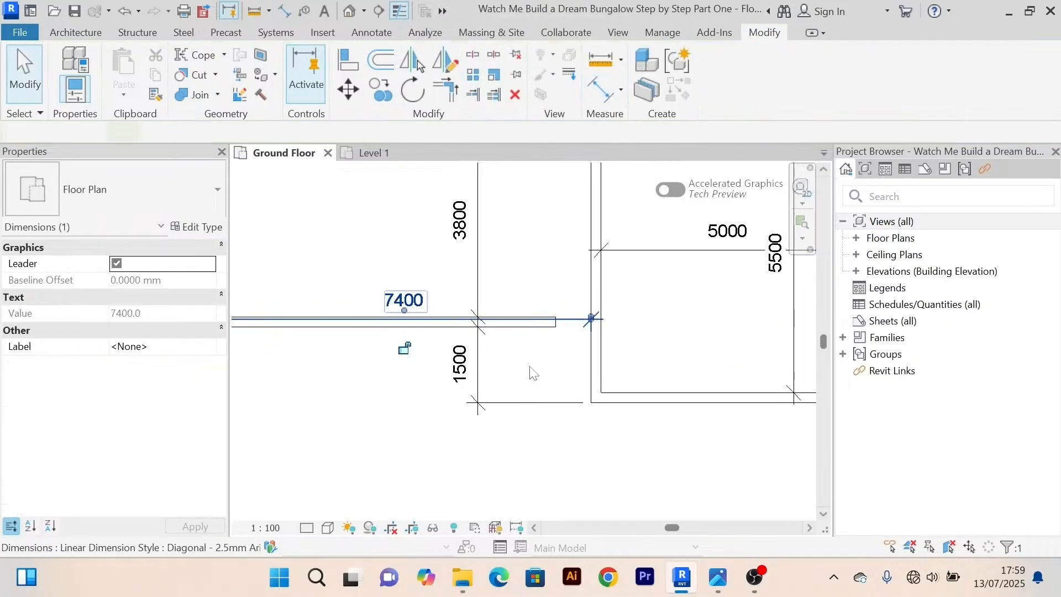
pyautogui.press('Up')
pyautogui.press('Up')
pyautogui.press('Up')
pyautogui.press('Up')
pyautogui.press('Up')
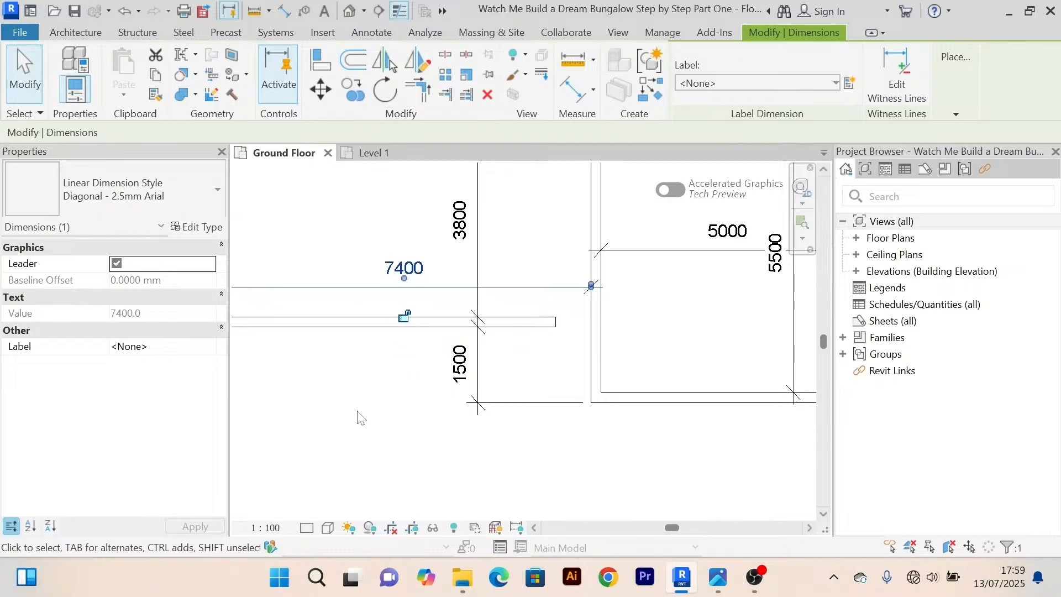
pyautogui.click(359, 415)
pyautogui.moveTo(359, 415); pyautogui.dragTo(360, 408, button='middle')
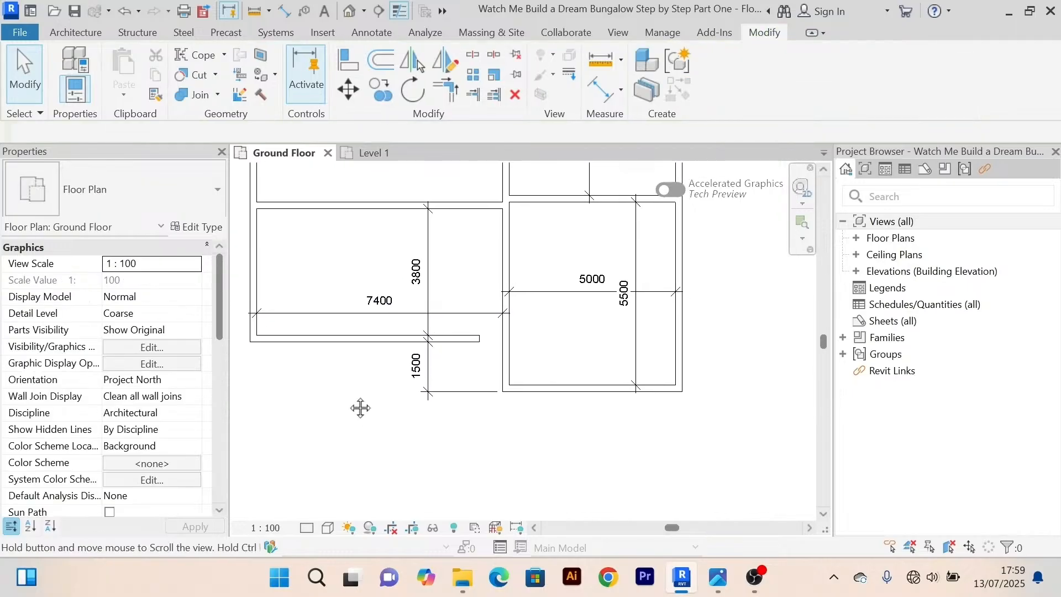
pyautogui.scroll(2, 478, 358)
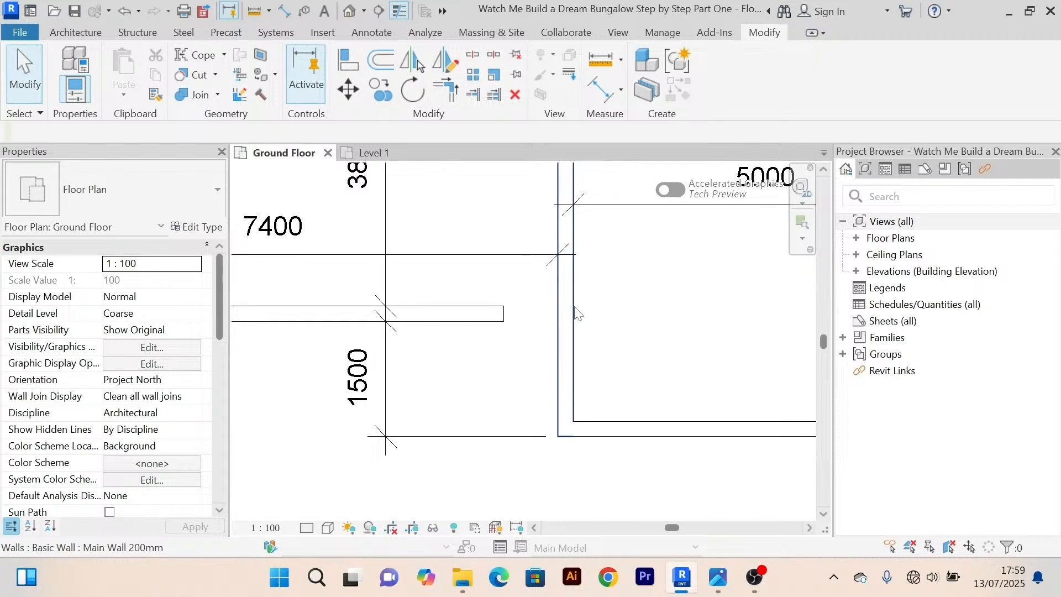
# Extend the bottom wall of the 7400 mm wide room to the vertical dividing wall.
pyautogui.scroll(-2, 552, 326)
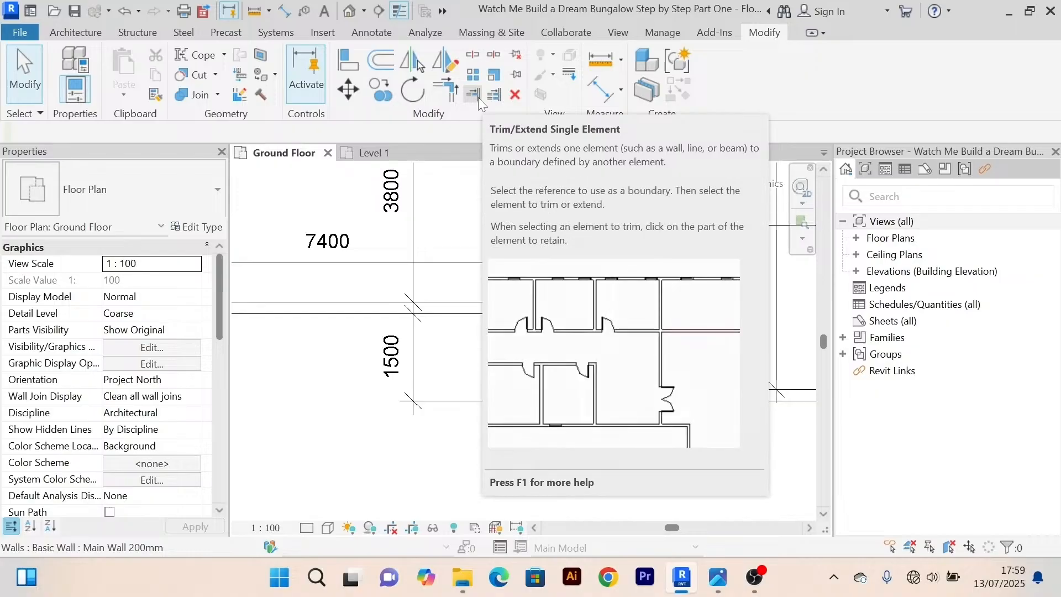
pyautogui.click(472, 95)
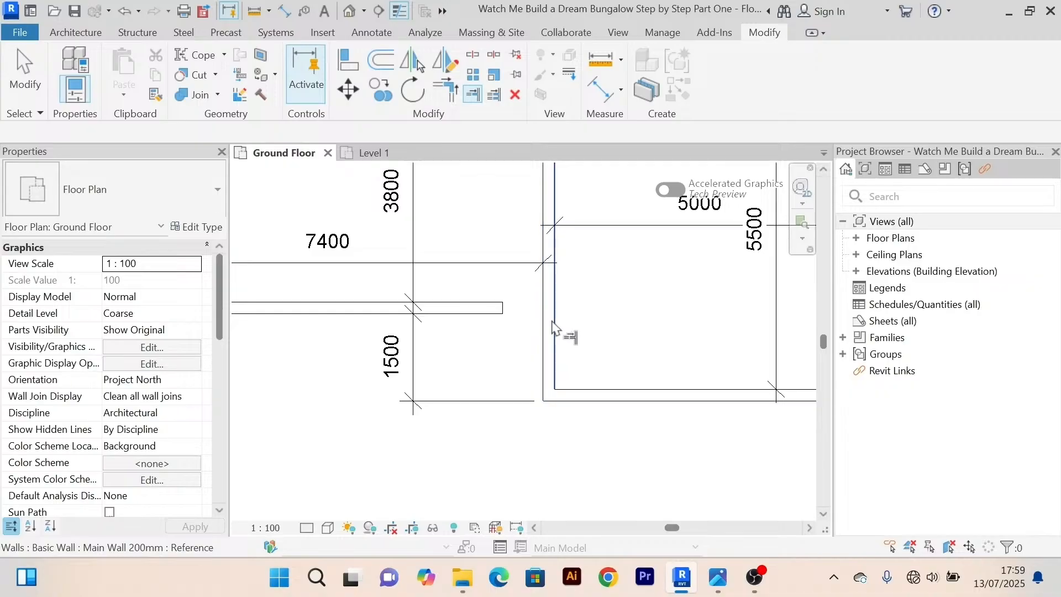
pyautogui.click(555, 330)
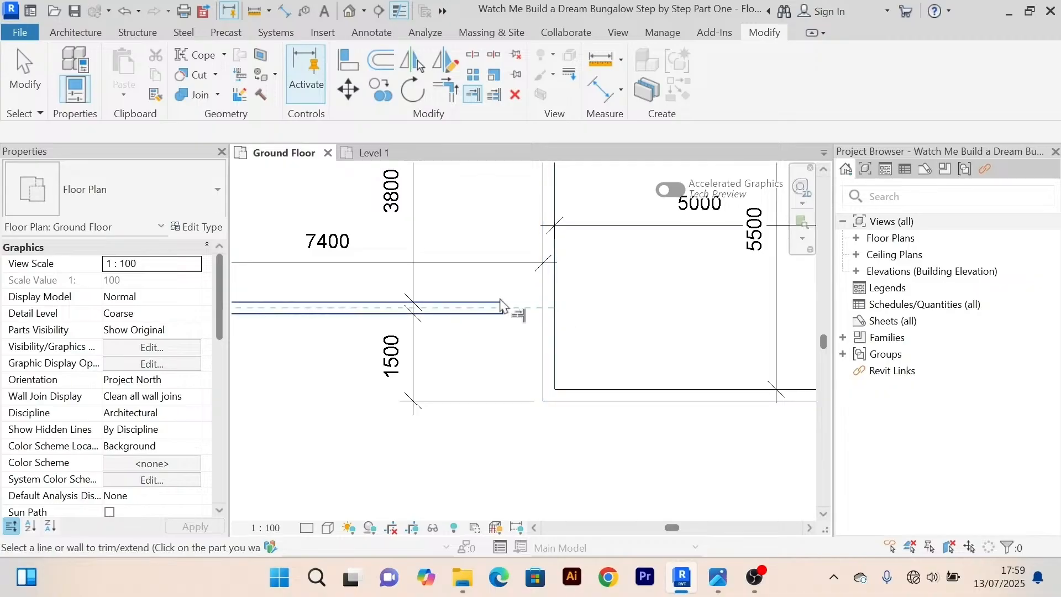
pyautogui.scroll(-1, 475, 308)
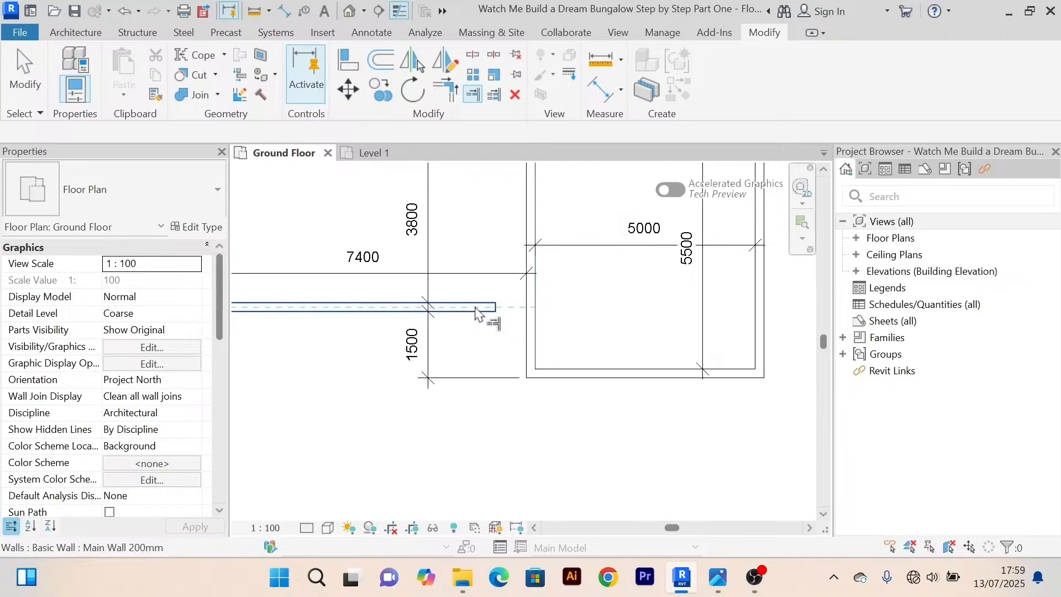
pyautogui.scroll(-1, 476, 310)
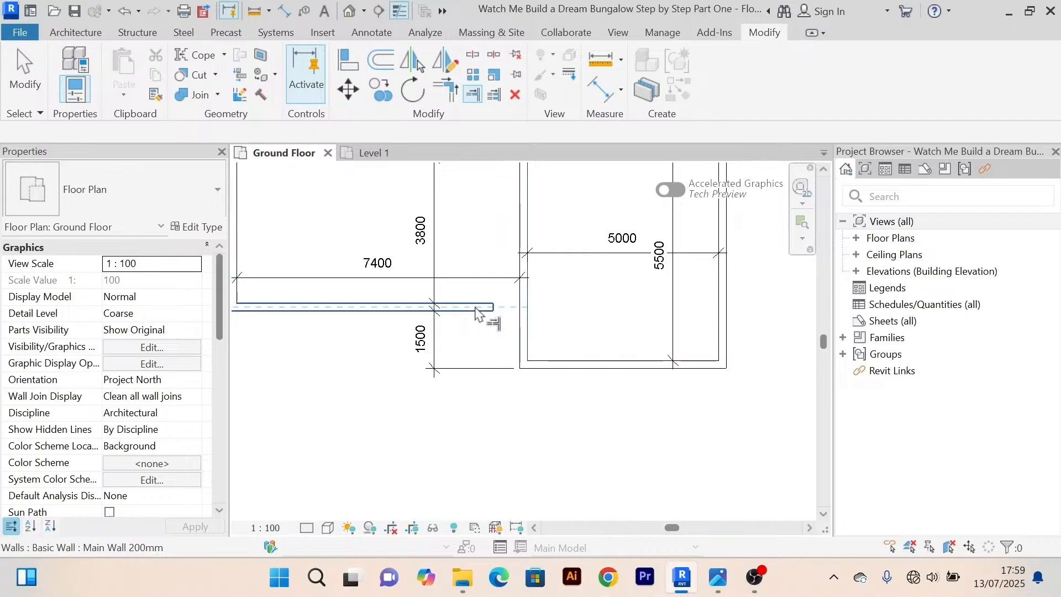
pyautogui.click(476, 312)
pyautogui.scroll(-2, 511, 332)
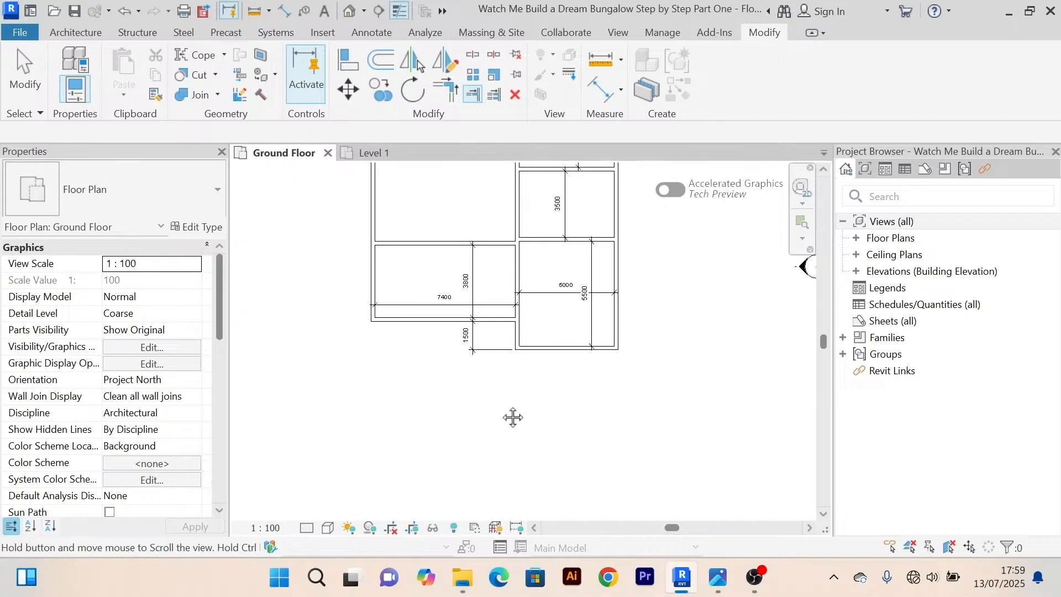
pyautogui.moveTo(513, 418); pyautogui.dragTo(456, 445, button='middle')
pyautogui.rightClick(627, 247)
pyautogui.rightClick(648, 236)
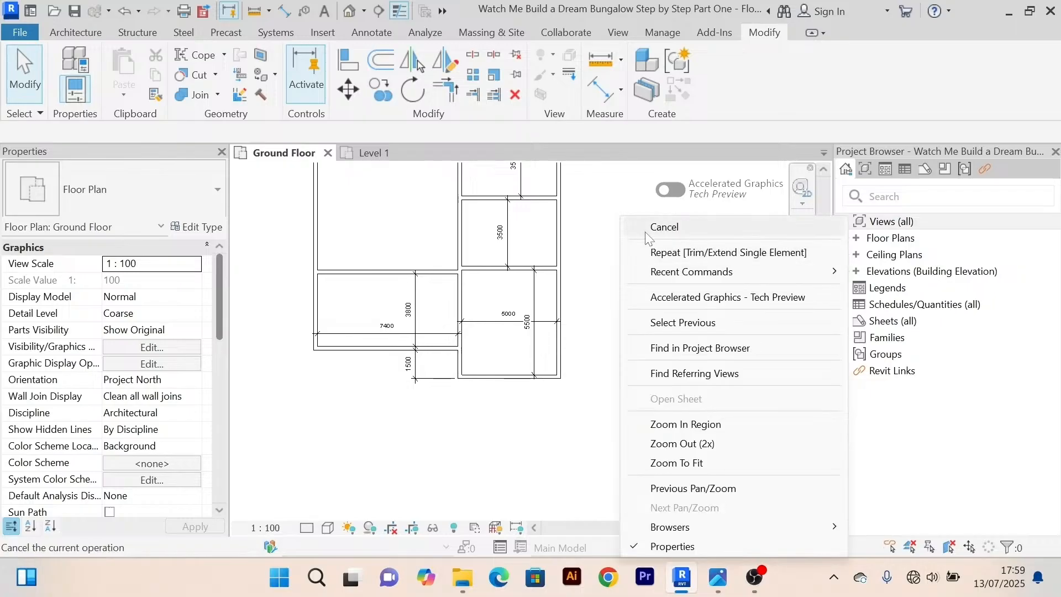
pyautogui.click(648, 237)
# Check the draft plan and move the top wall of the 7400 mm wide room to give a 5300 mm clear depth.
pyautogui.scroll(2, 587, 350)
pyautogui.scroll(1, 668, 351)
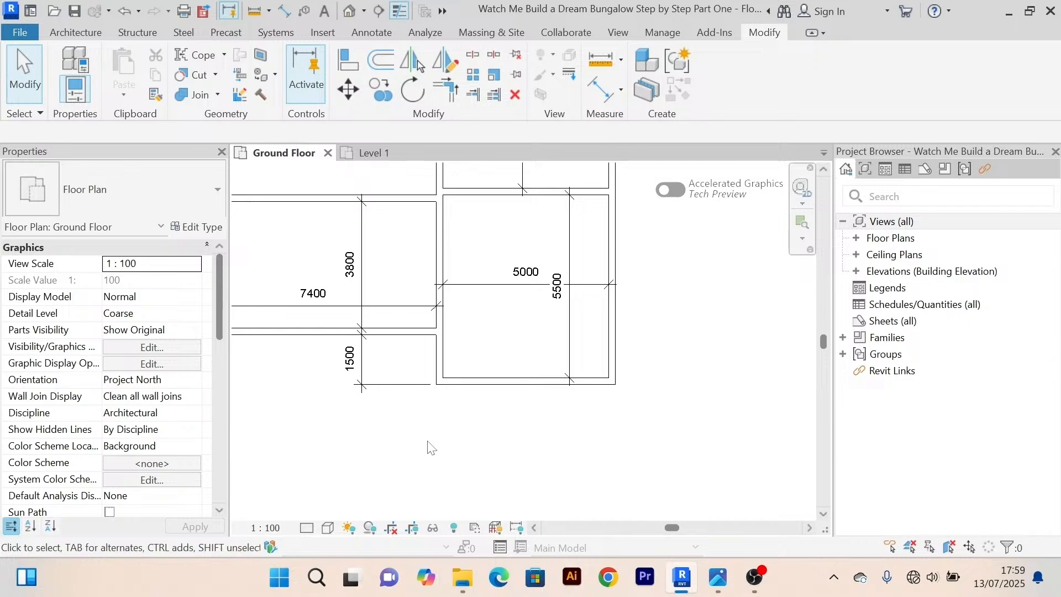
pyautogui.scroll(-2, 459, 439)
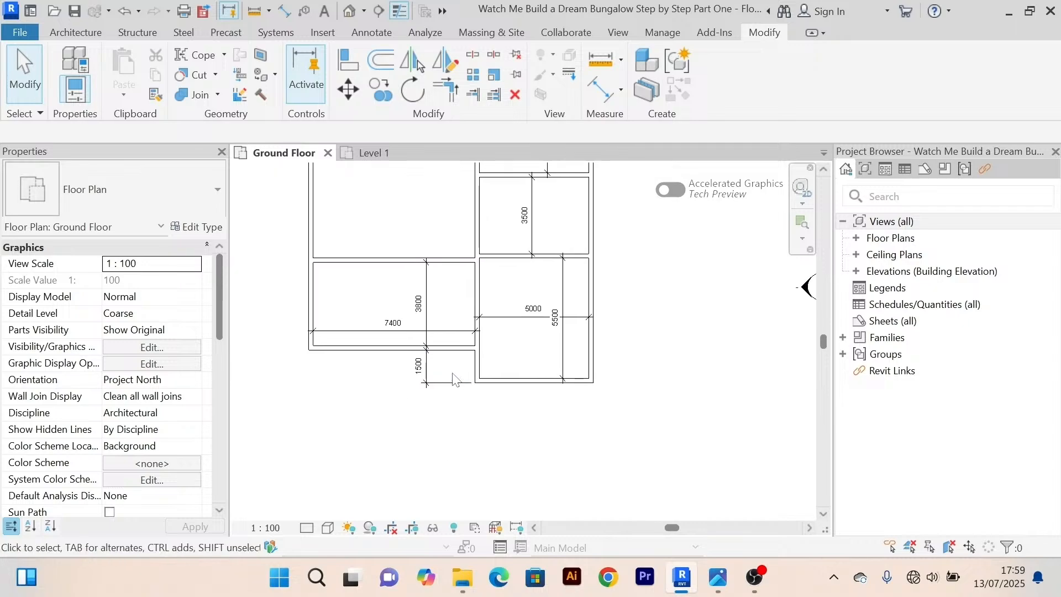
pyautogui.scroll(3, 409, 398)
pyautogui.click(396, 157)
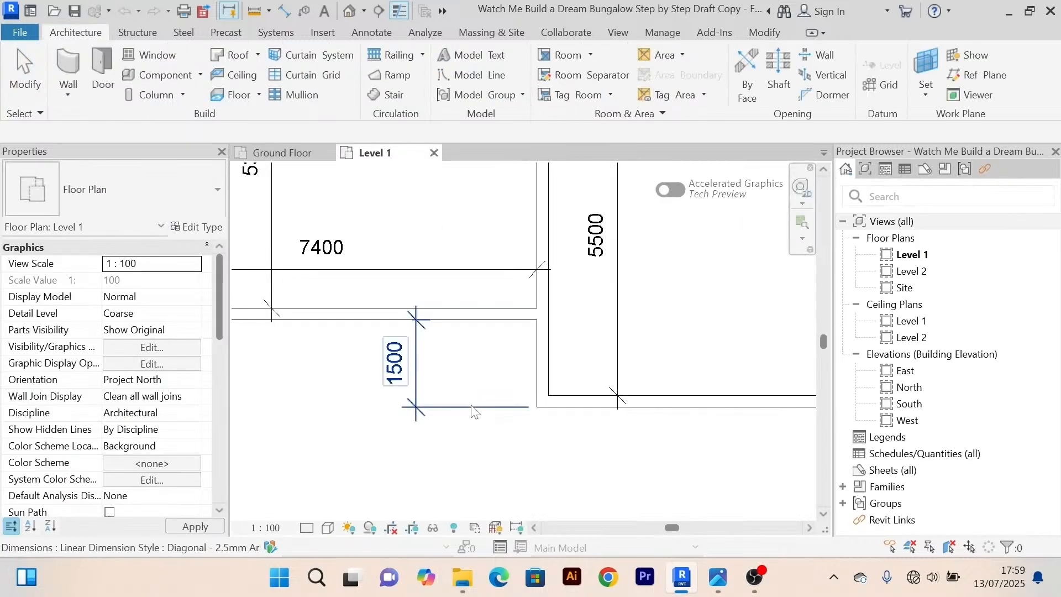
pyautogui.click(284, 148)
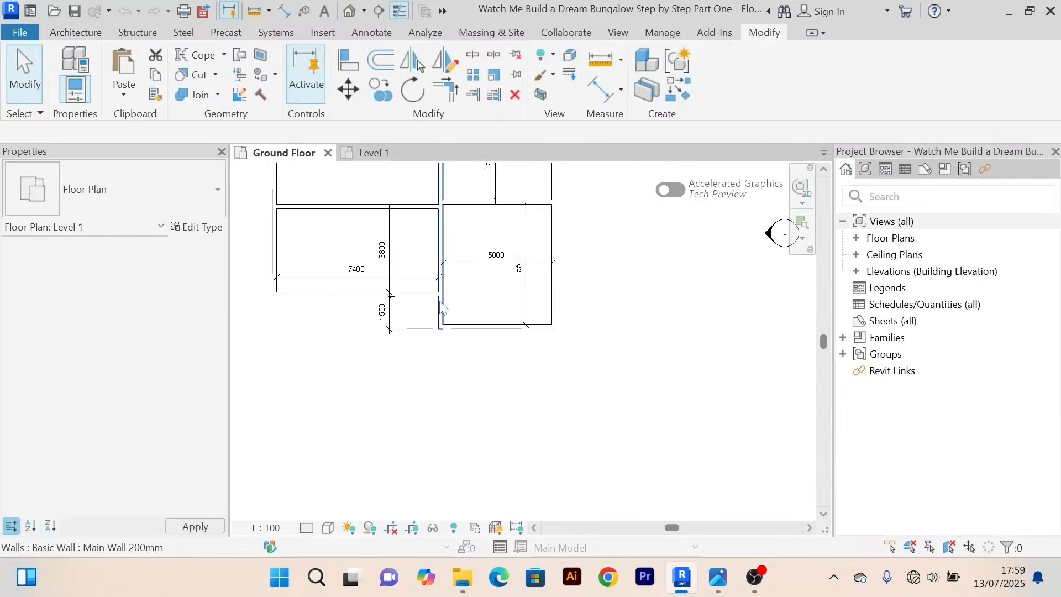
pyautogui.scroll(2, 425, 240)
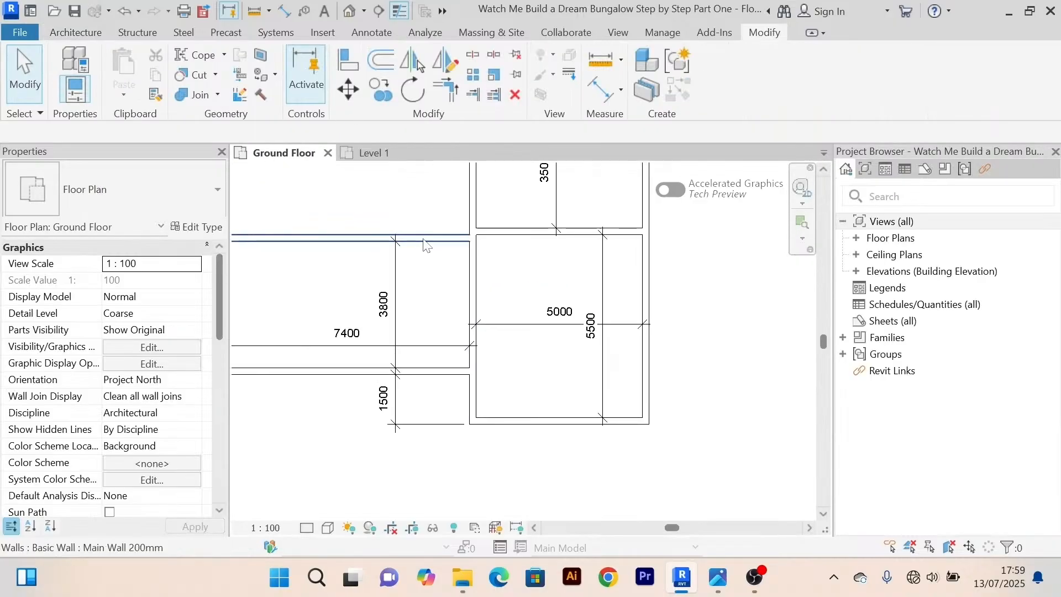
pyautogui.click(429, 238)
pyautogui.moveTo(441, 277); pyautogui.dragTo(453, 265, button='middle')
pyautogui.click(399, 288)
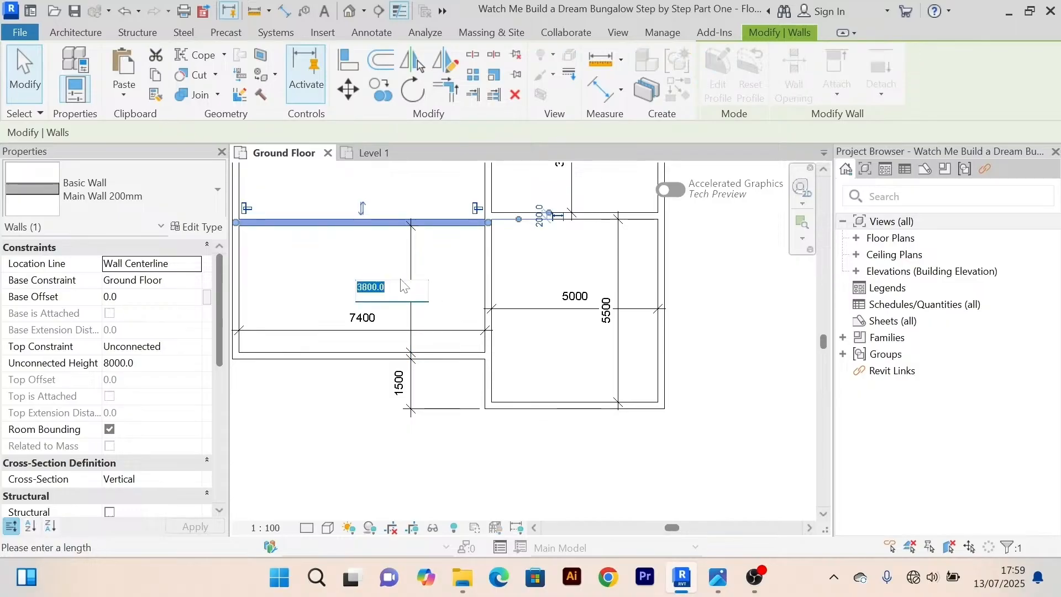
pyautogui.write('5300')
pyautogui.press('Return')
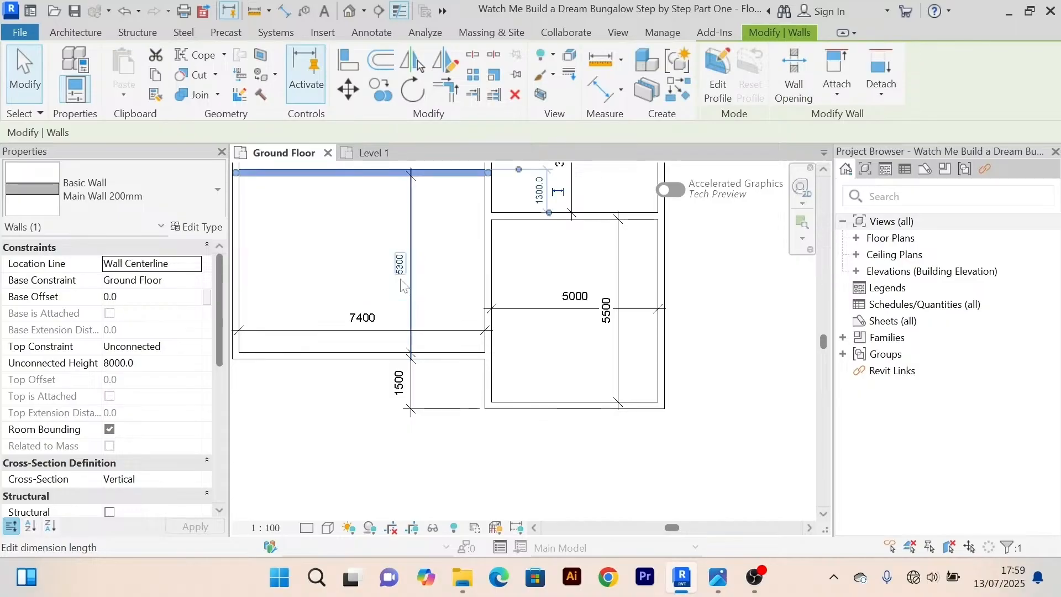
pyautogui.scroll(-3, 403, 284)
pyautogui.click(363, 261)
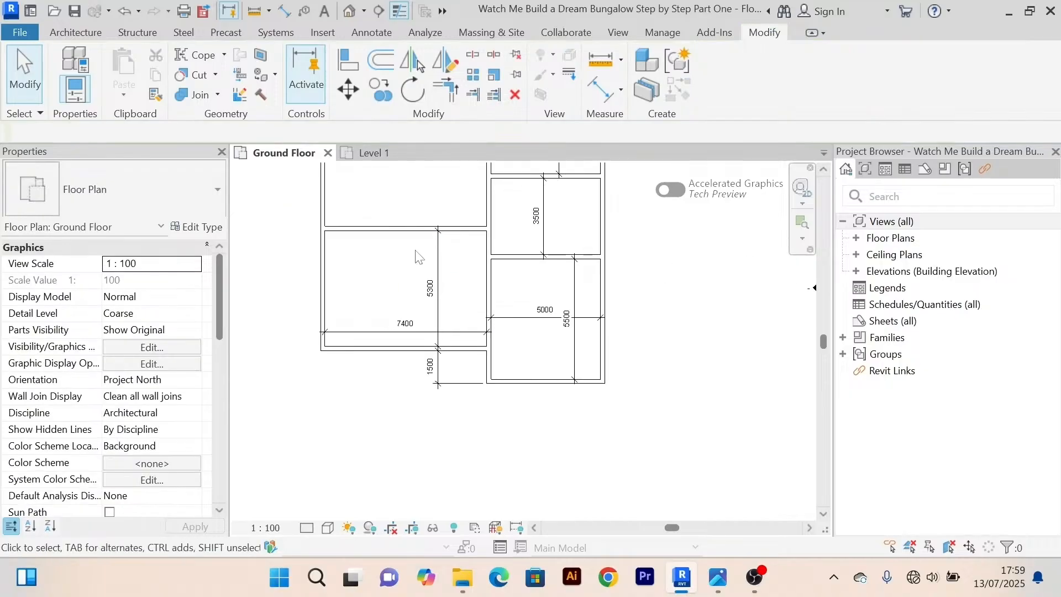
# Examine the draft plan's dimensions and wall layout above the 7400 mm wide room.
pyautogui.scroll(-1, 408, 270)
pyautogui.moveTo(408, 273); pyautogui.dragTo(415, 314, button='middle')
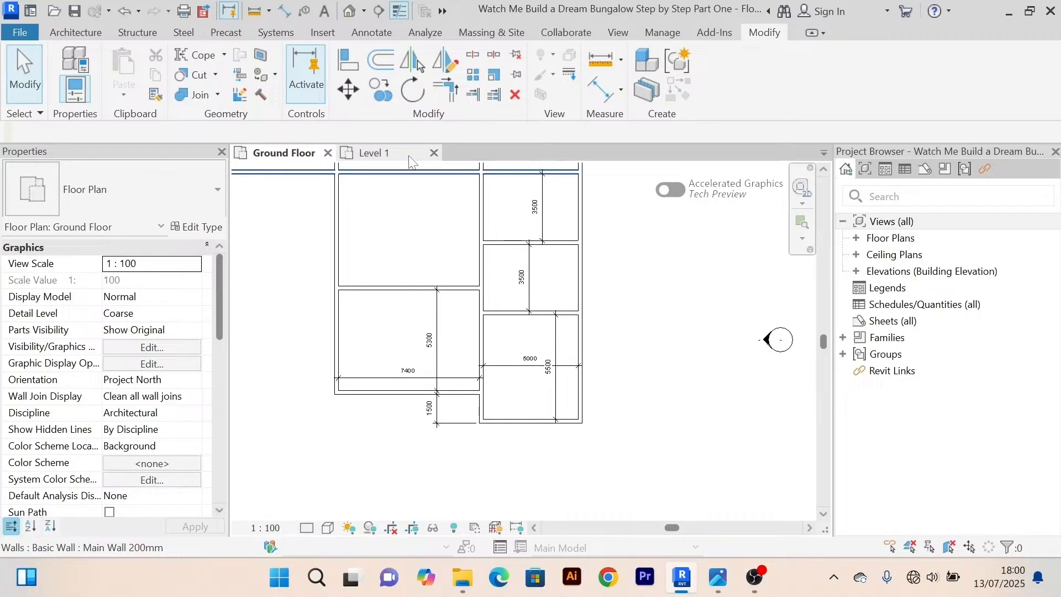
pyautogui.click(392, 152)
pyautogui.scroll(-1, 449, 342)
pyautogui.moveTo(448, 342); pyautogui.dragTo(464, 398, button='middle')
pyautogui.scroll(-2, 383, 265)
pyautogui.scroll(3, 374, 279)
pyautogui.scroll(-1, 369, 281)
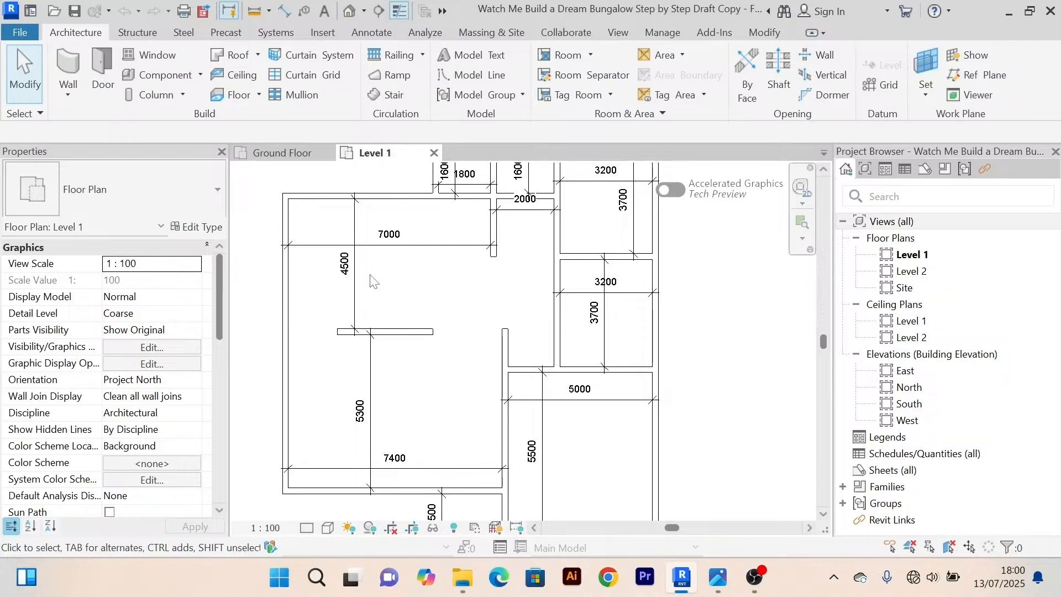
pyautogui.hotkey('ctrl', 'Tab')
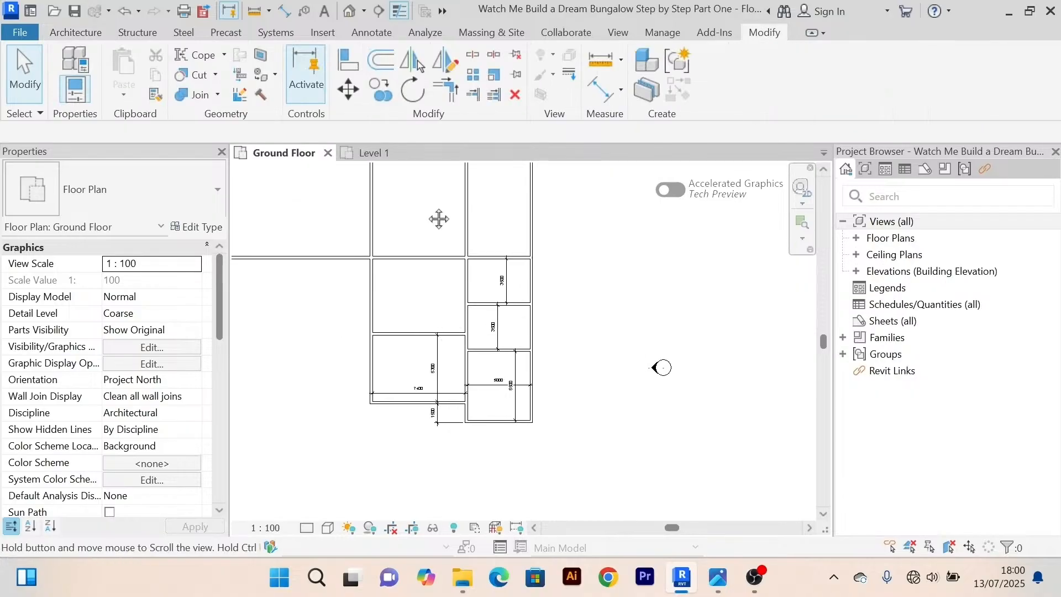
# Split the long horizontal wall above the 7400 mm wide room about 1200 mm short of the vertical dividing wall.
pyautogui.moveTo(439, 219); pyautogui.dragTo(443, 268, button='middle')
pyautogui.scroll(2, 442, 268)
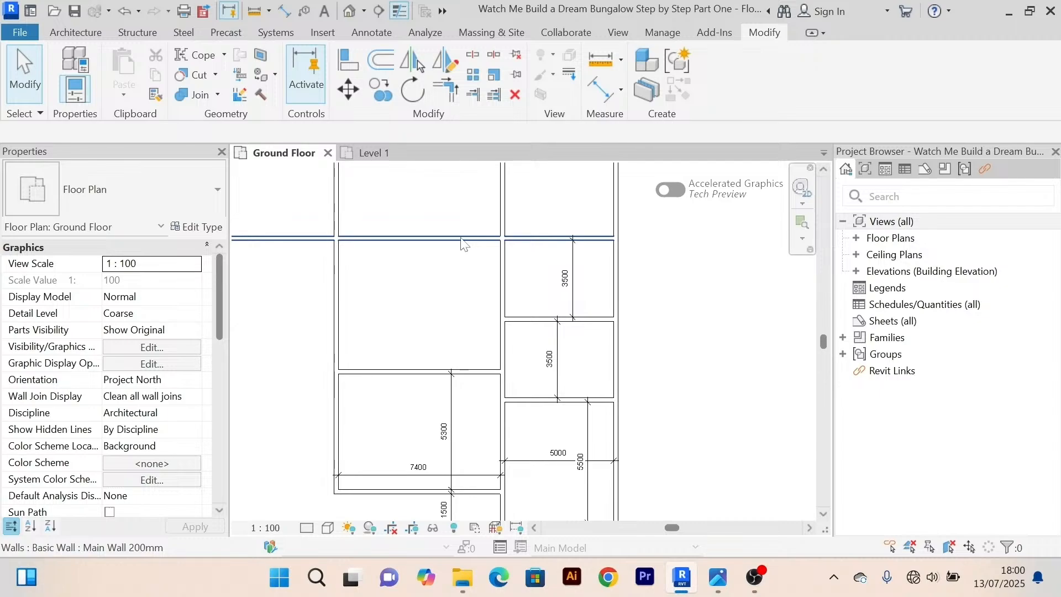
pyautogui.click(473, 55)
pyautogui.scroll(2, 475, 213)
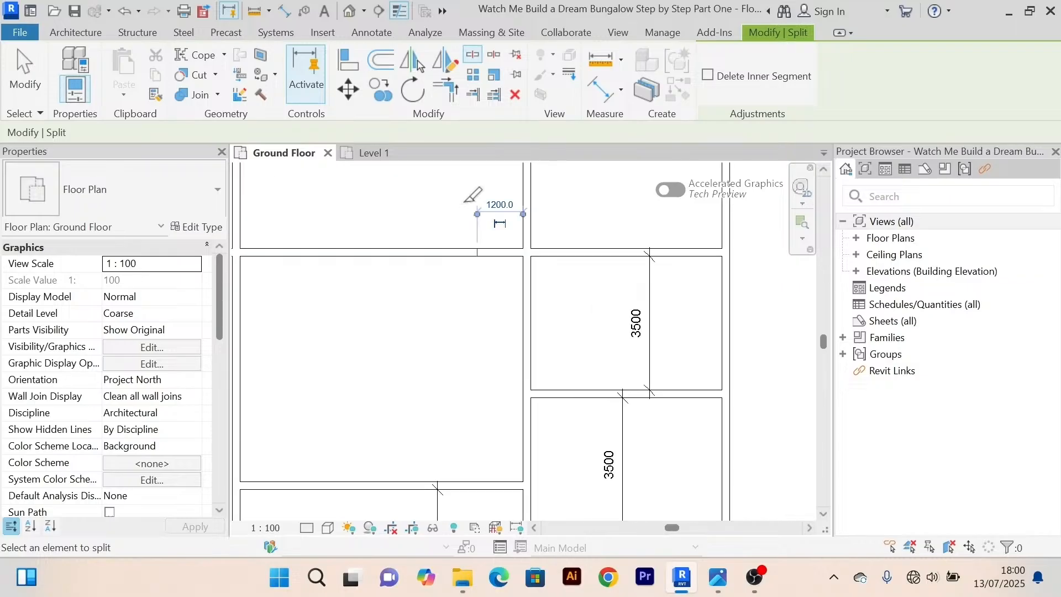
pyautogui.press('Escape')
# Trim the split-off wall above the uppermost 3500 mm room to corners with the dividing wall and the right outer wall.
pyautogui.scroll(-3, 442, 205)
pyautogui.moveTo(431, 214); pyautogui.dragTo(386, 202, button='middle')
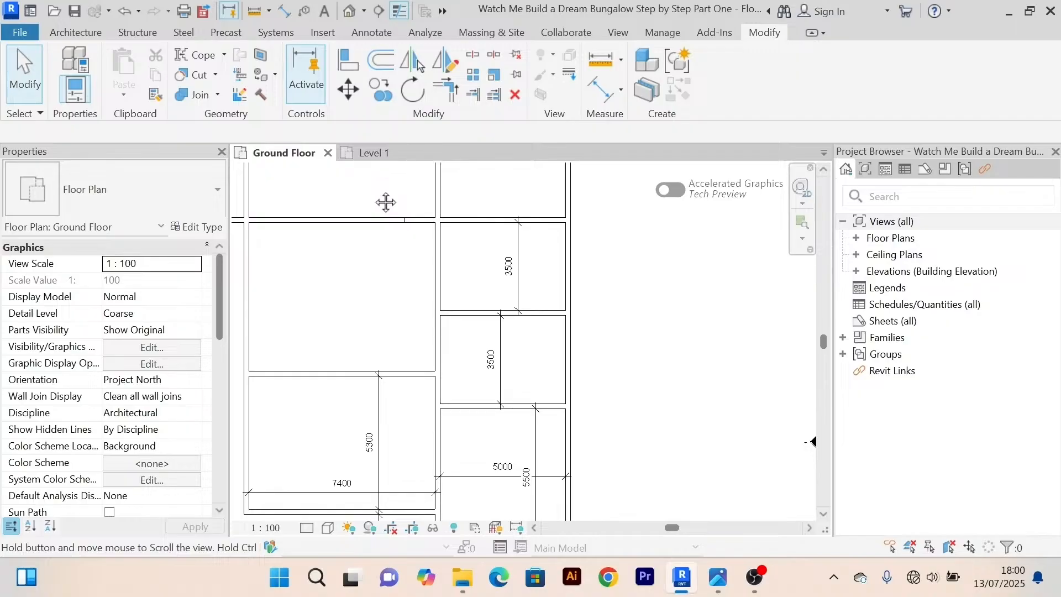
pyautogui.click(452, 88)
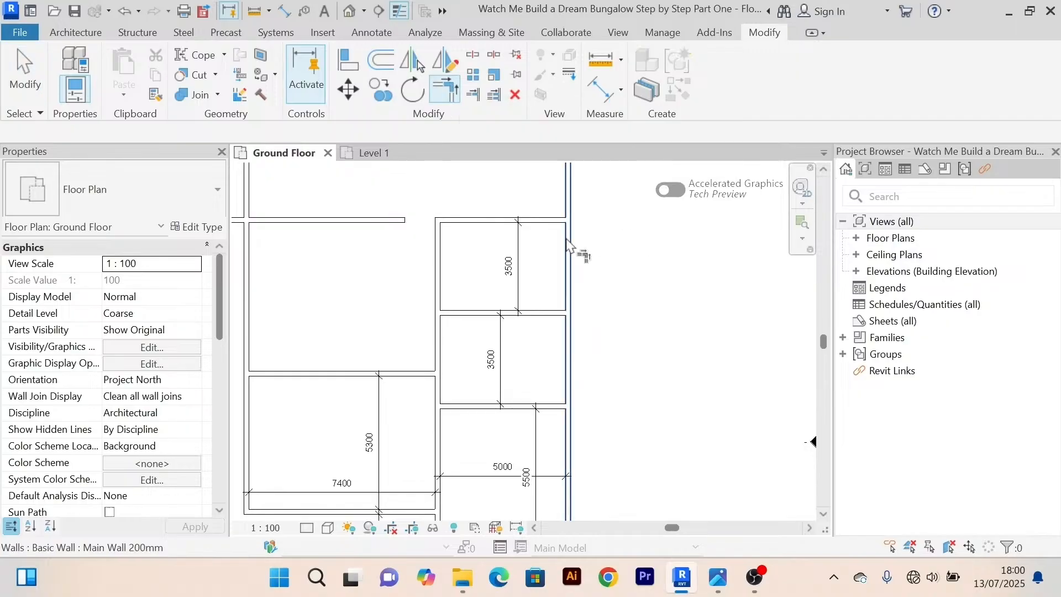
pyautogui.scroll(-3, 570, 246)
pyautogui.rightClick(521, 194)
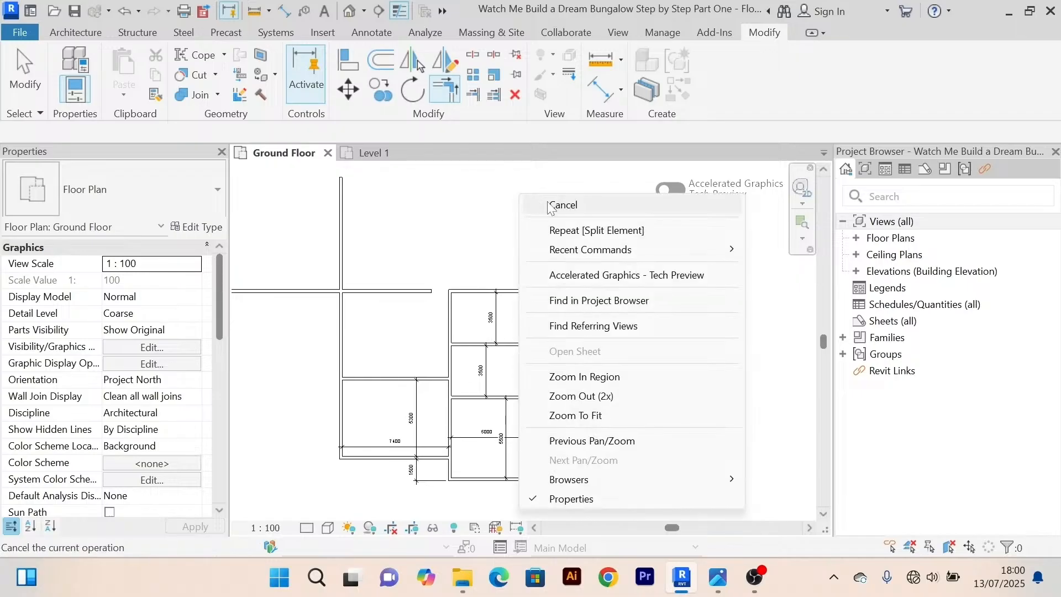
pyautogui.click(563, 205)
pyautogui.moveTo(502, 240); pyautogui.dragTo(523, 200, button='middle')
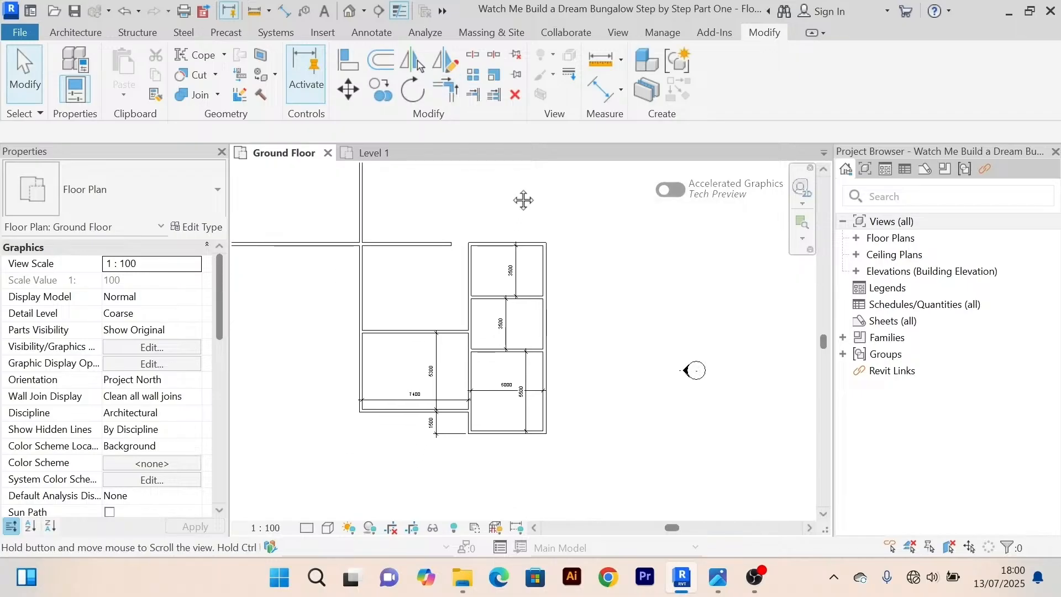
# Add an aligned dimension between the top wall of the 5300 mm deep room and the long horizontal wall above it.
pyautogui.click(607, 97)
pyautogui.scroll(3, 388, 338)
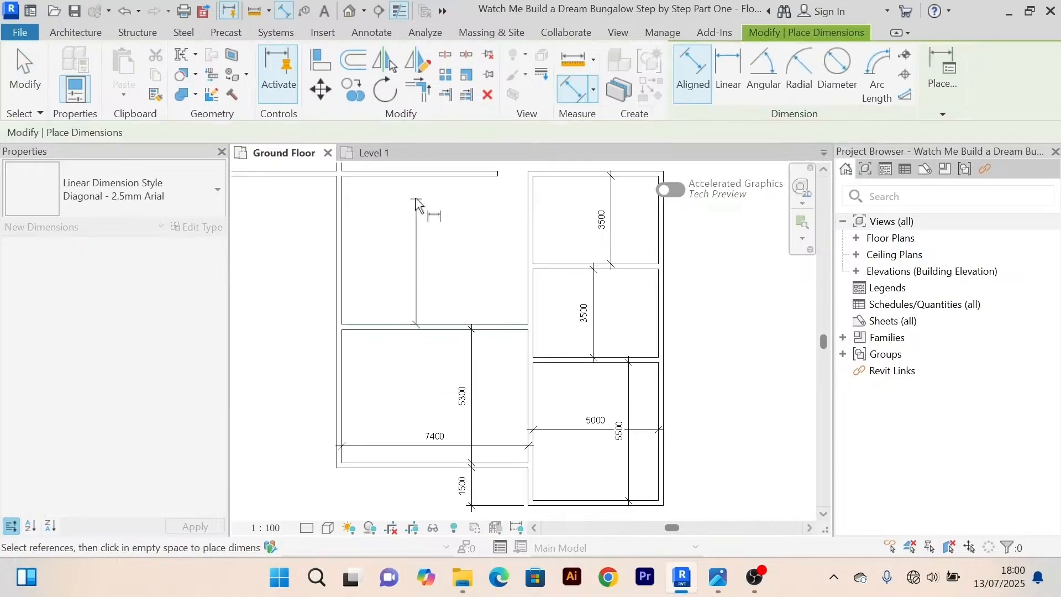
pyautogui.click(416, 204)
pyautogui.scroll(-3, 420, 213)
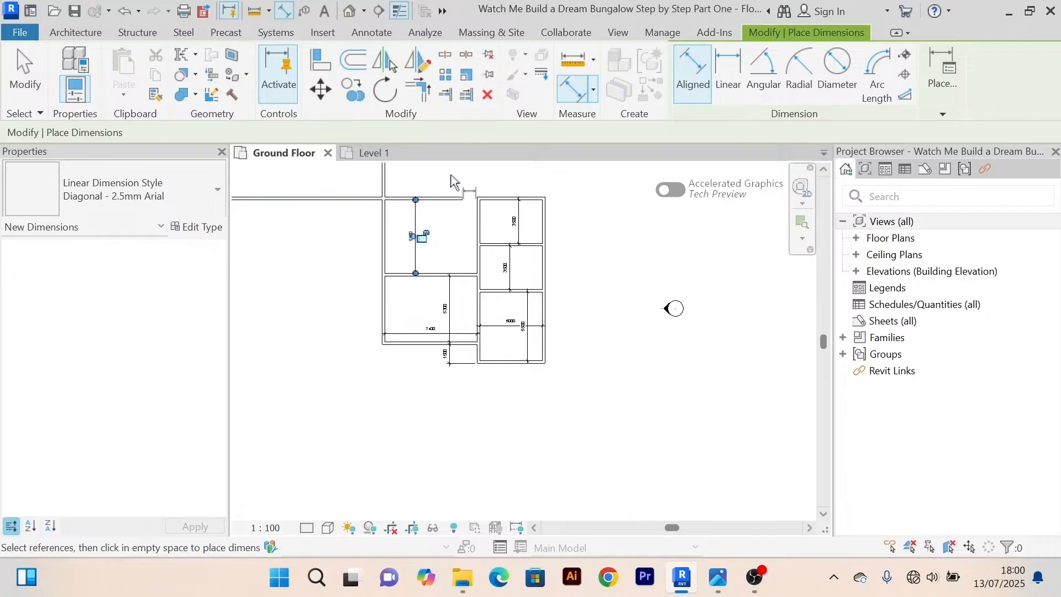
pyautogui.press('Escape')
pyautogui.press('Escape')
pyautogui.scroll(3, 452, 199)
pyautogui.scroll(-2, 451, 222)
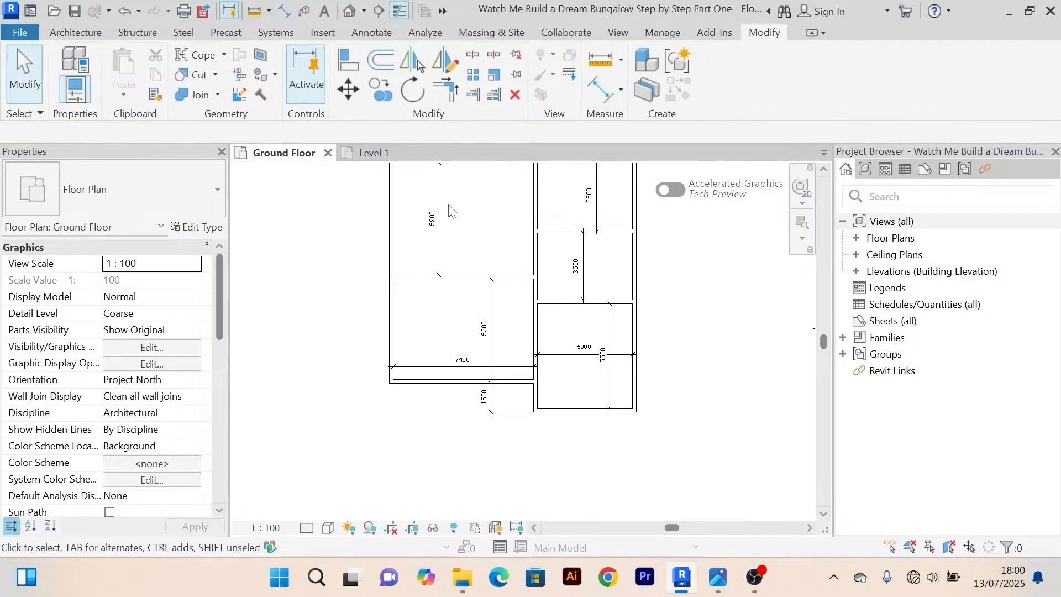
# Move the long horizontal wall to give a clear distance of 4500 mm from the wall below, following the draft plan.
pyautogui.hotkey('ctrl', 'Tab')
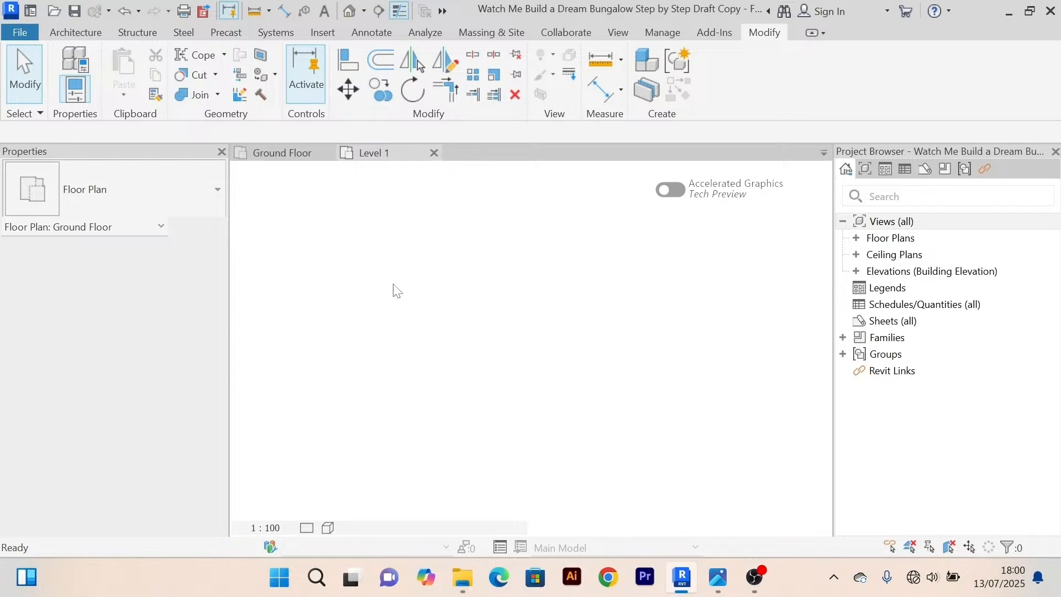
pyautogui.hotkey('ctrl', 'Tab')
pyautogui.hotkey('ctrl', 'Tab')
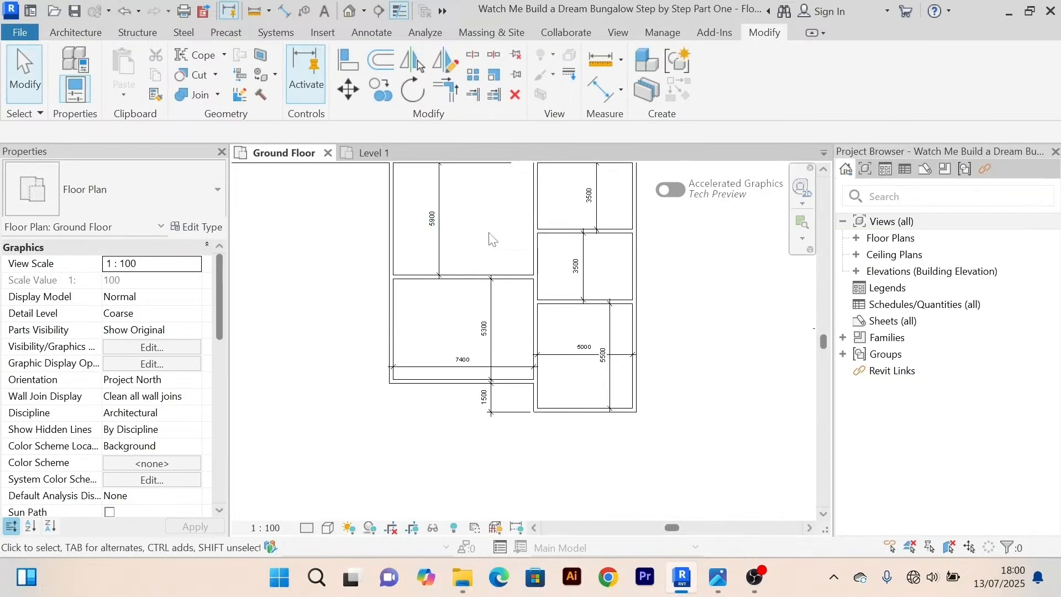
pyautogui.hotkey('ctrl', 'Tab')
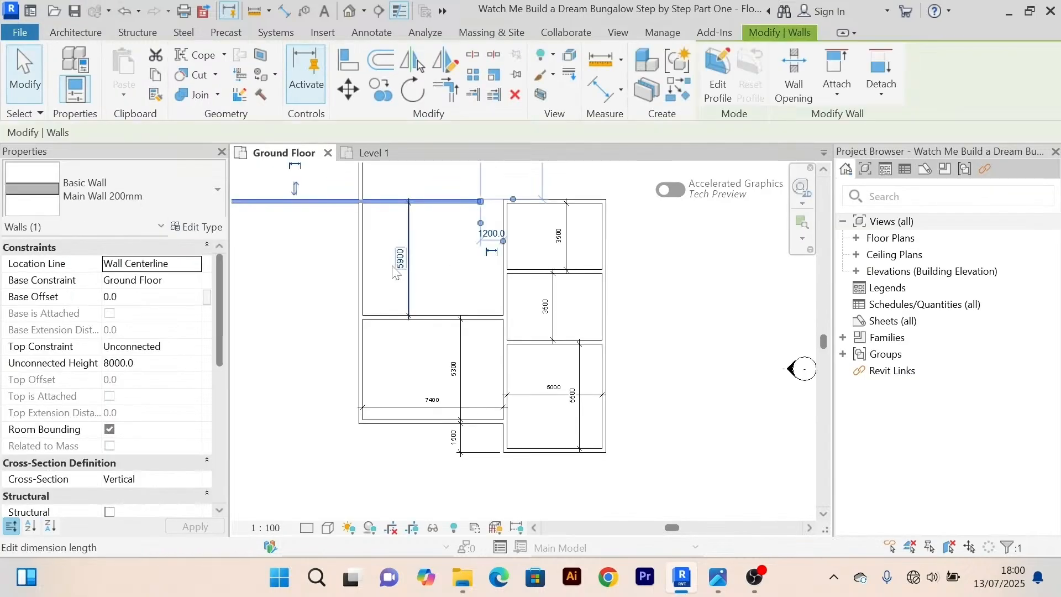
pyautogui.click(395, 271)
pyautogui.write('4')
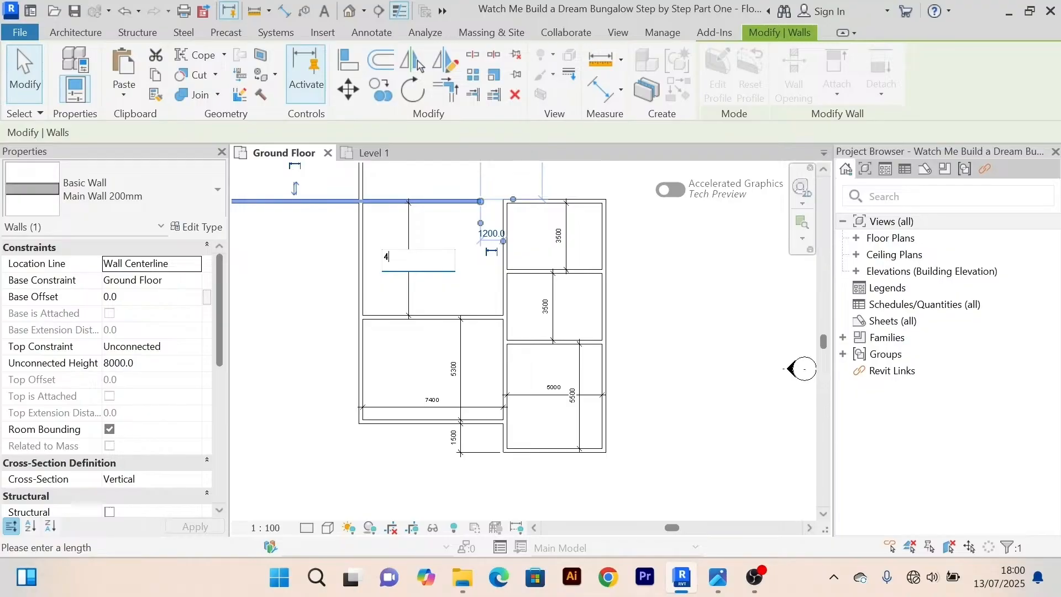
pyautogui.write('500')
pyautogui.click(440, 267)
pyautogui.scroll(2, 450, 267)
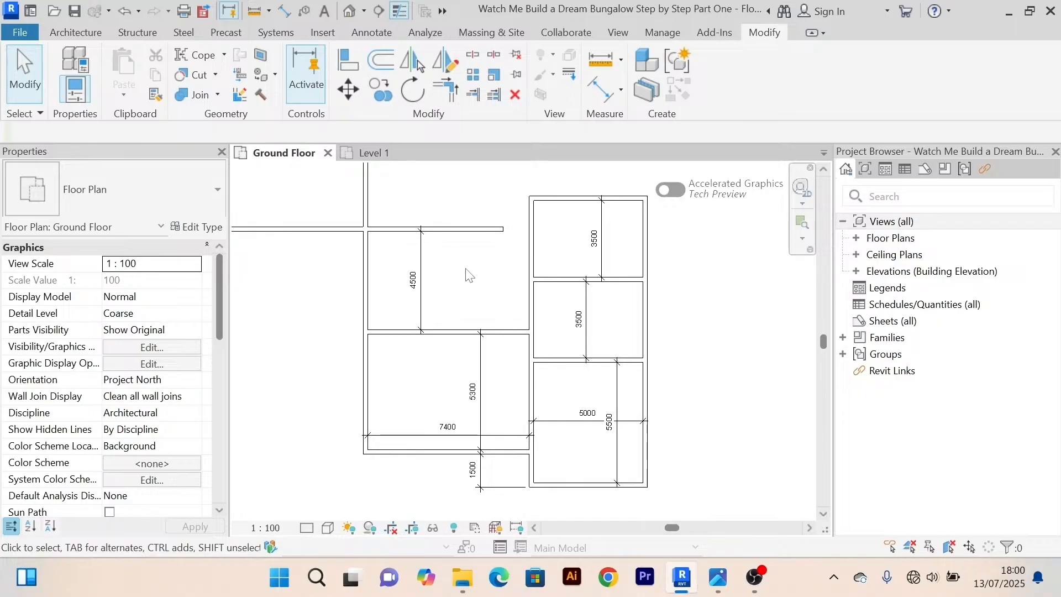
# Trim the long horizontal wall above the 4500 mm deep space and the left outer wall to a corner.
pyautogui.click(384, 158)
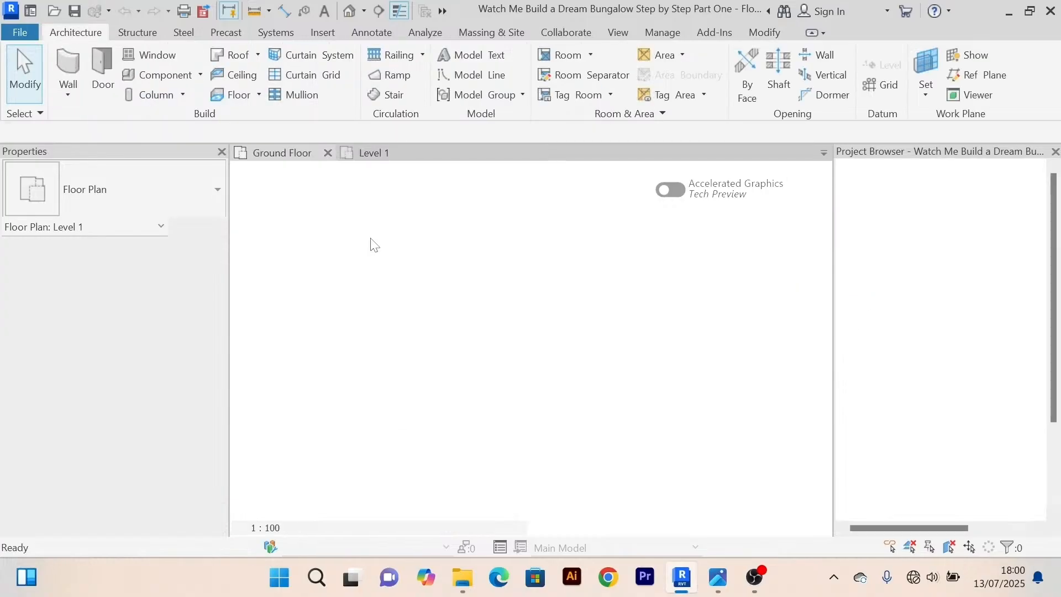
pyautogui.click(281, 152)
pyautogui.moveTo(512, 315); pyautogui.dragTo(501, 293, button='middle')
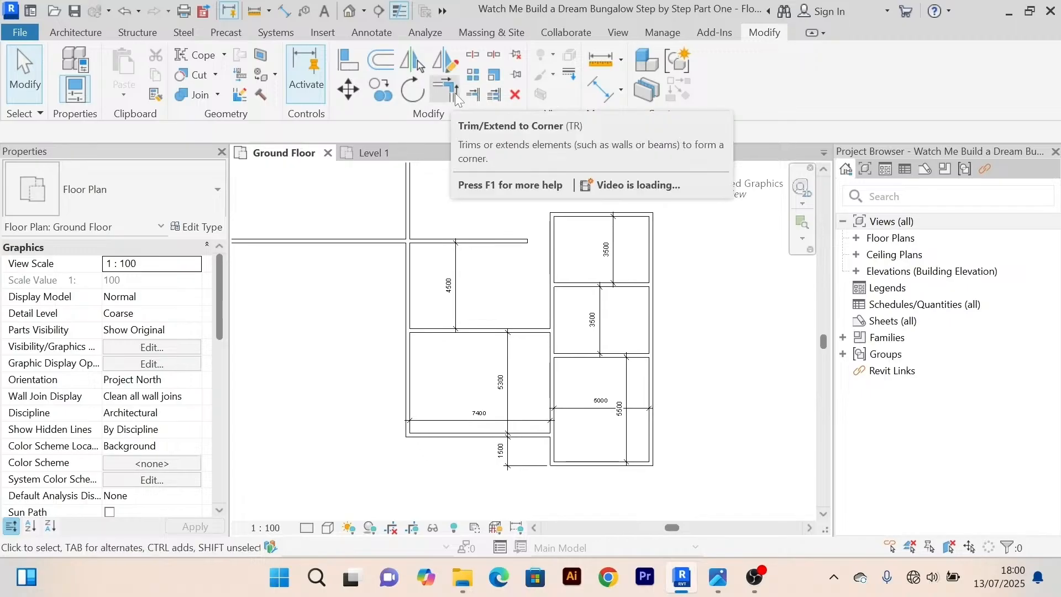
pyautogui.click(456, 93)
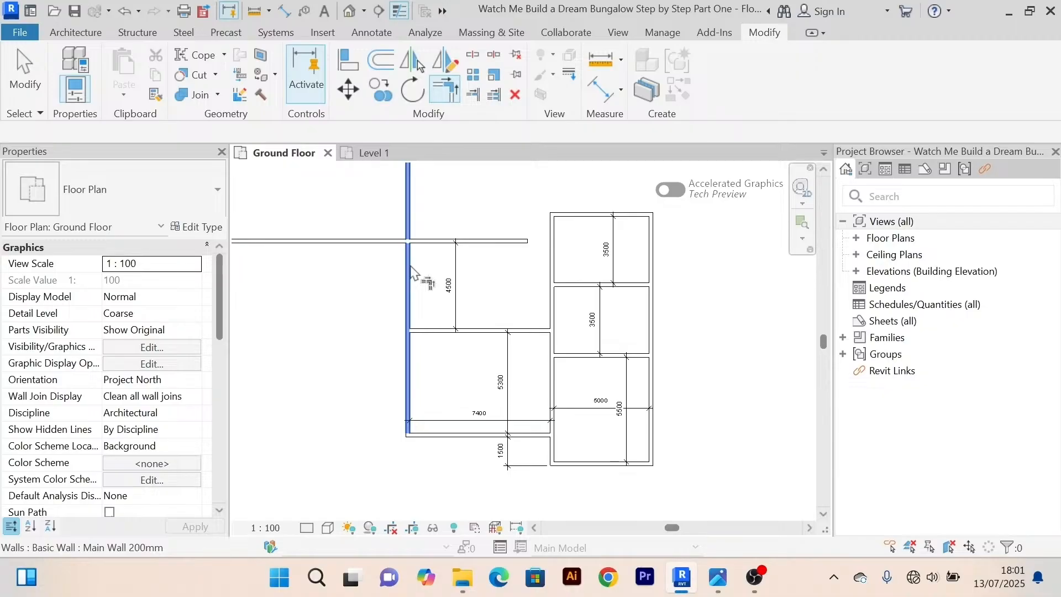
pyautogui.rightClick(430, 192)
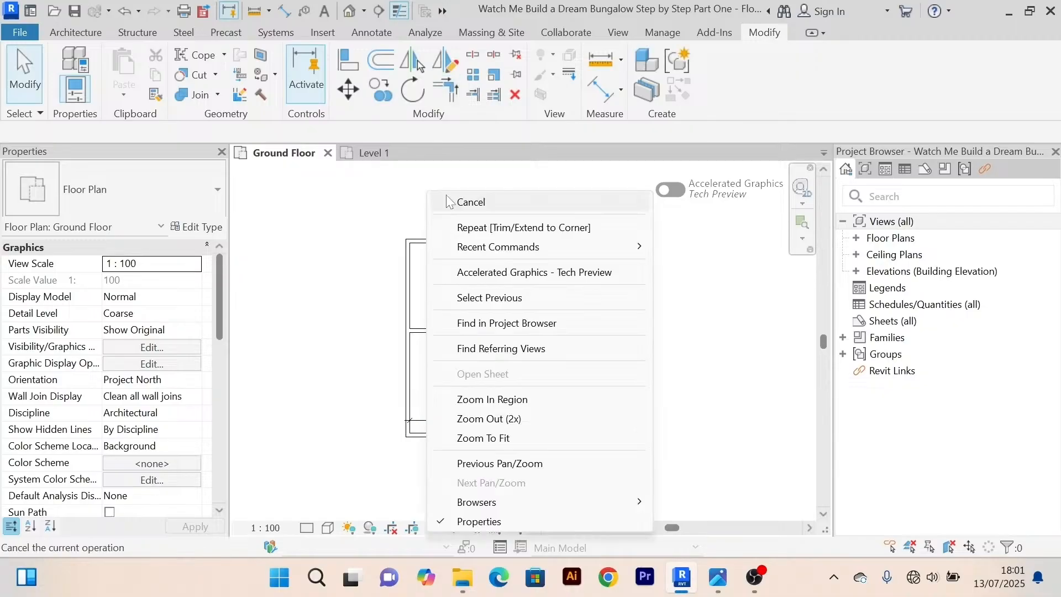
pyautogui.click(470, 201)
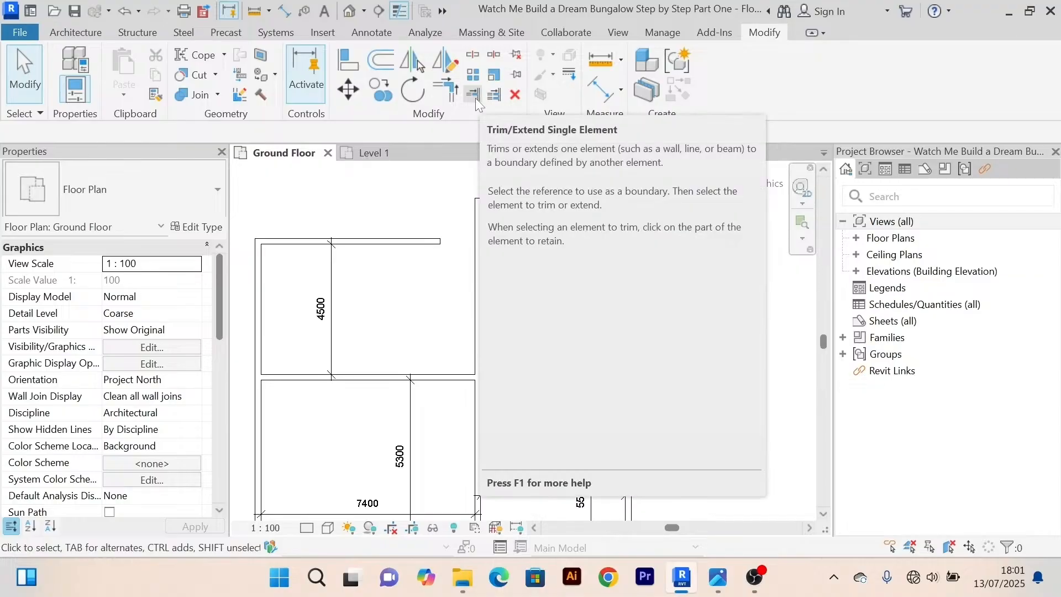
# Extend the top wall of the 4500 mm deep space to meet the vertical dividing wall.
pyautogui.click(475, 98)
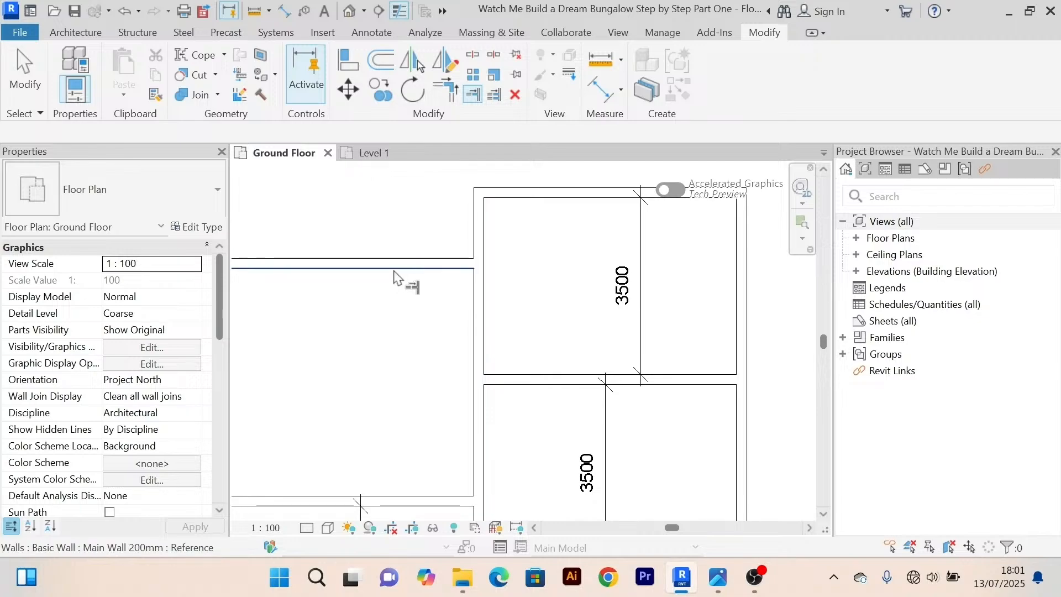
pyautogui.scroll(-2, 396, 276)
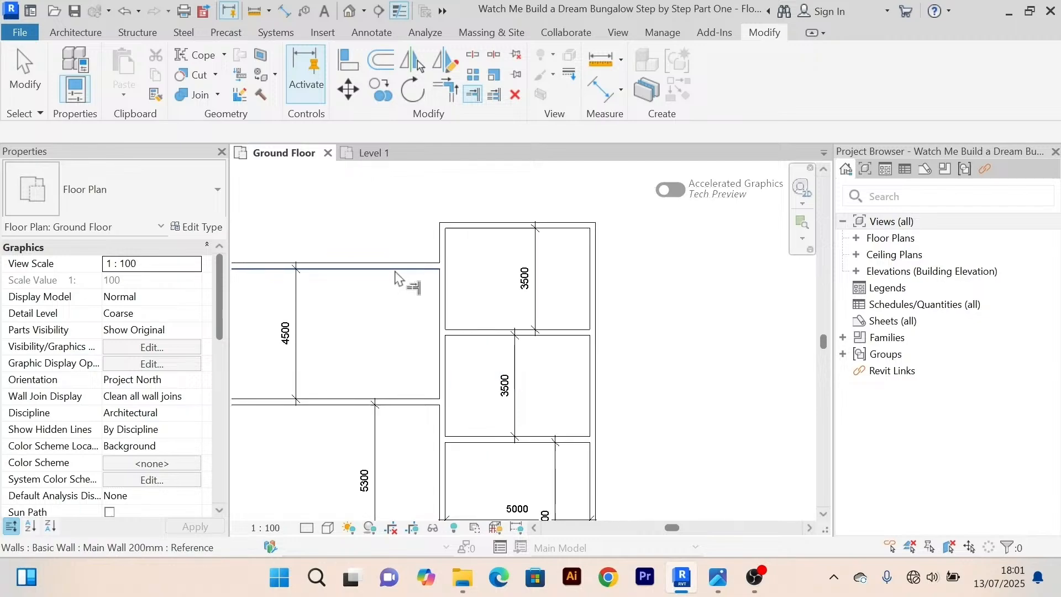
pyautogui.scroll(-1, 396, 277)
pyautogui.press('Escape')
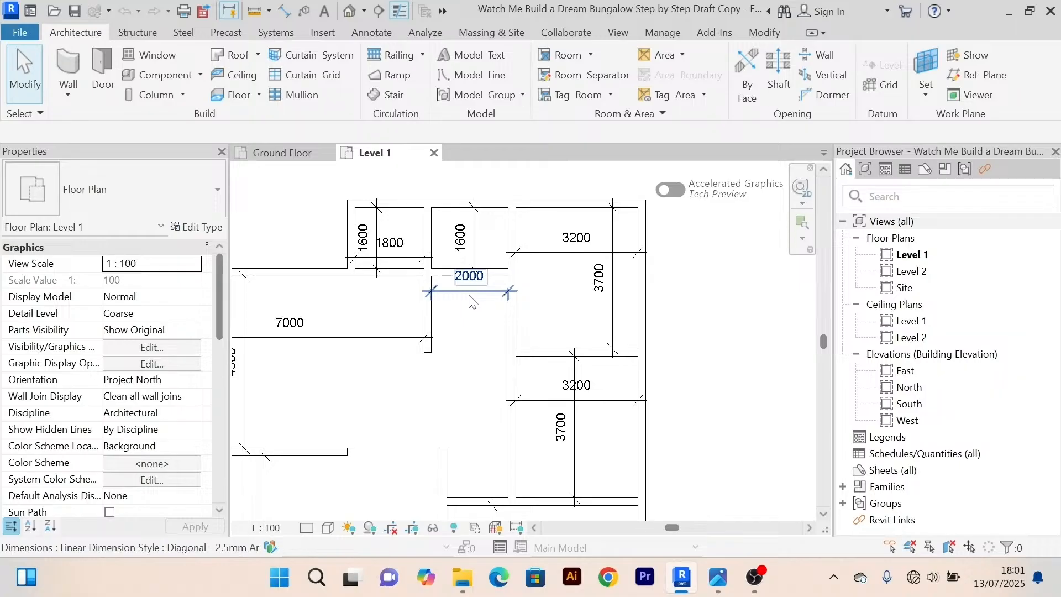
# Add an aligned dimension in the draft plan across the narrow gap between the wall stub and the lower 3200 mm wide room.
pyautogui.scroll(-2, 478, 370)
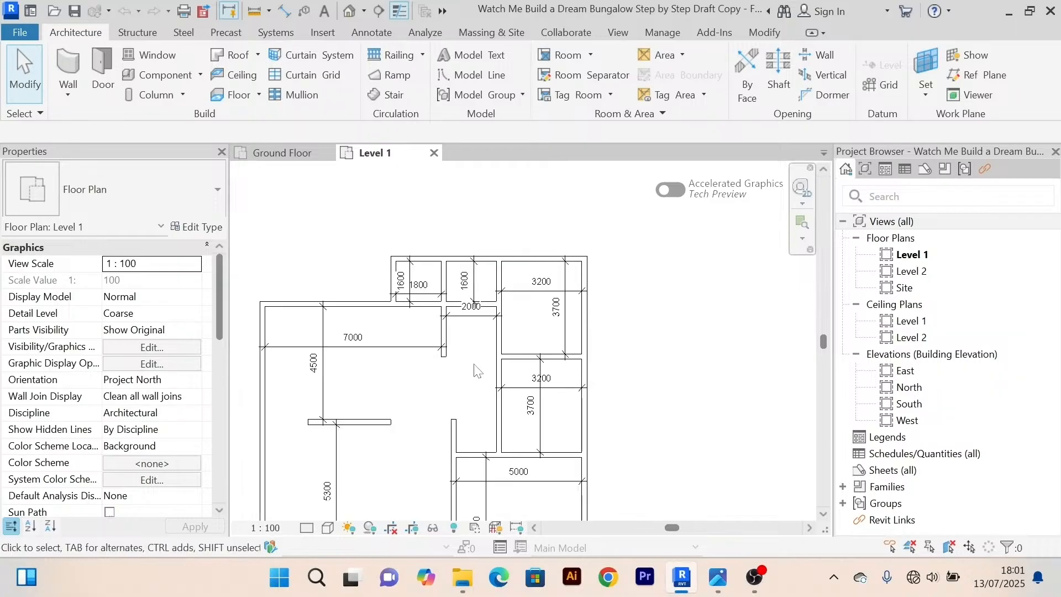
pyautogui.scroll(2, 464, 373)
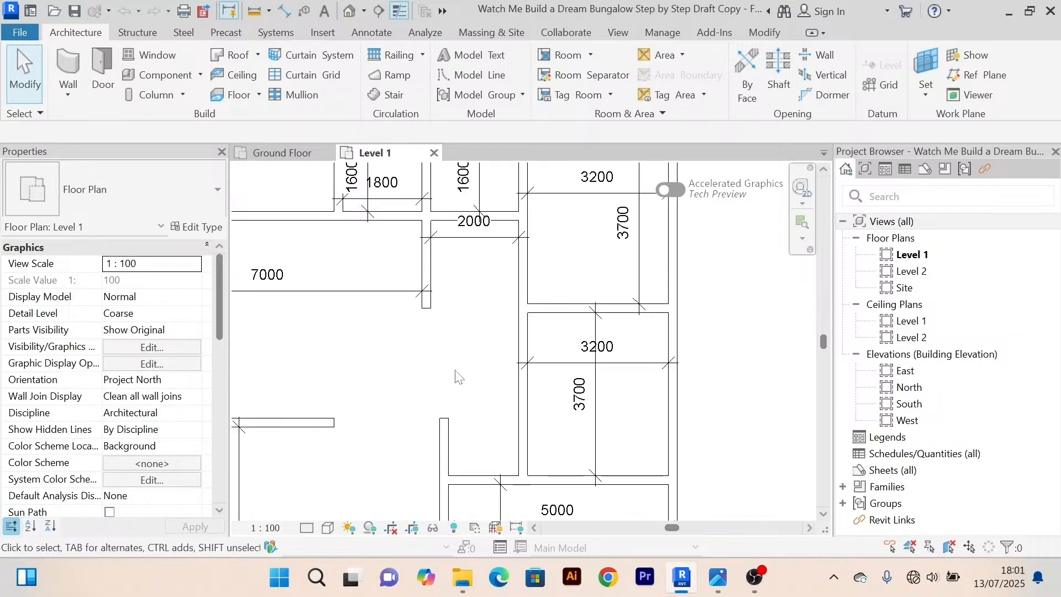
pyautogui.scroll(-2, 404, 278)
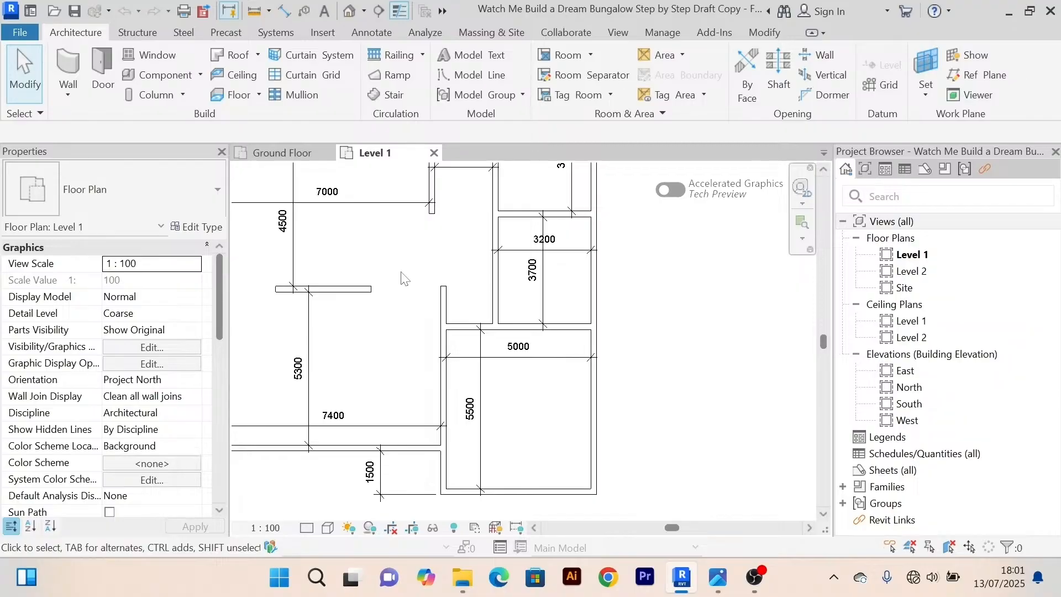
pyautogui.click(445, 283)
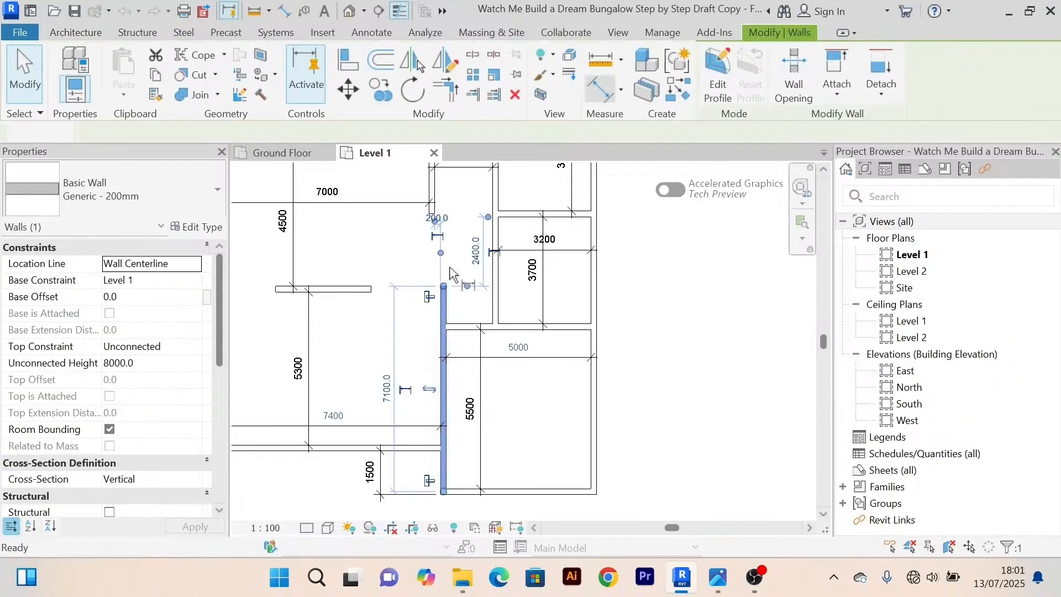
pyautogui.press('d')
pyautogui.press('i')
pyautogui.scroll(2, 448, 276)
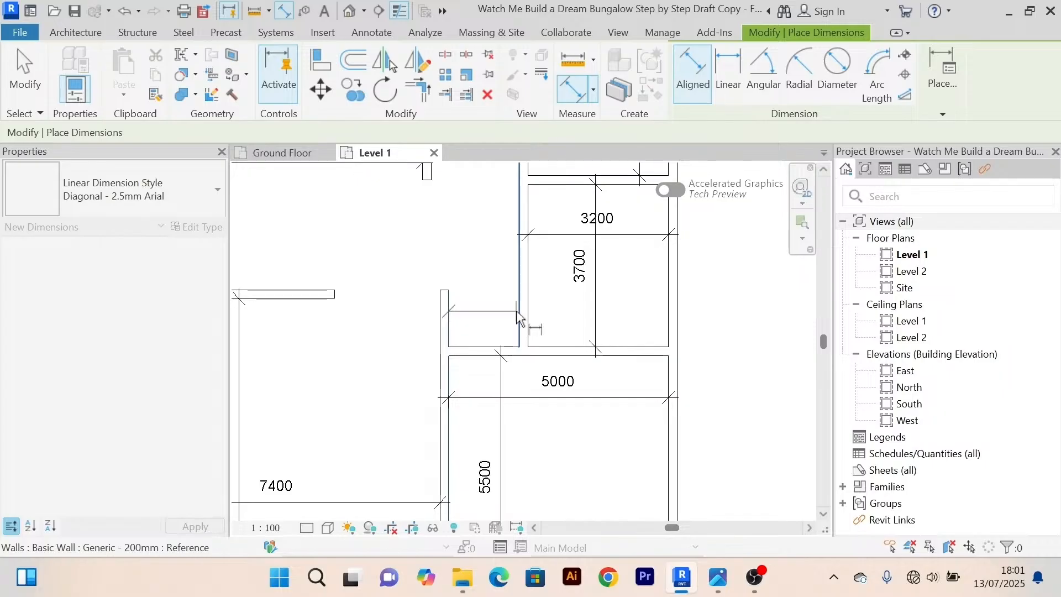
pyautogui.click(518, 312)
pyautogui.click(489, 308)
pyautogui.rightClick(465, 235)
pyautogui.click(484, 248)
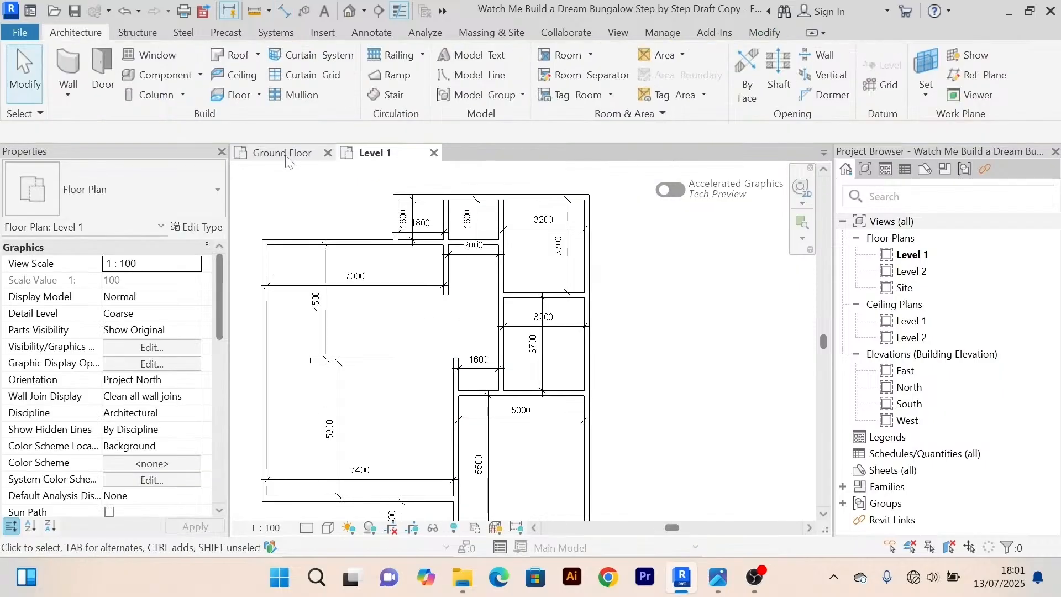
# Compare the widths of the rooms above the 5500 mm deep room between the ground floor and the draft plan.
pyautogui.click(284, 154)
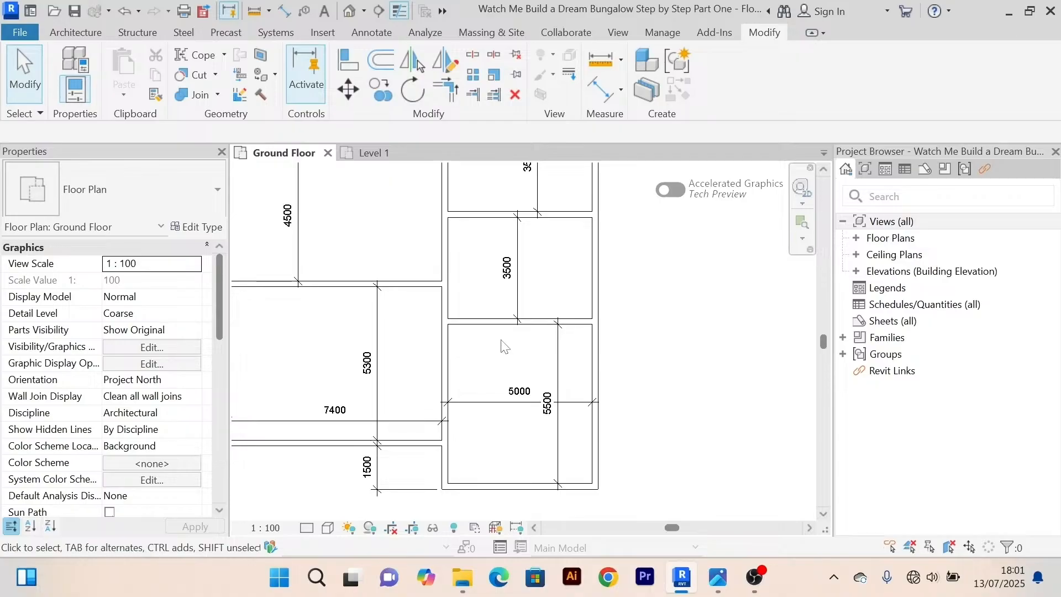
pyautogui.scroll(-2, 504, 346)
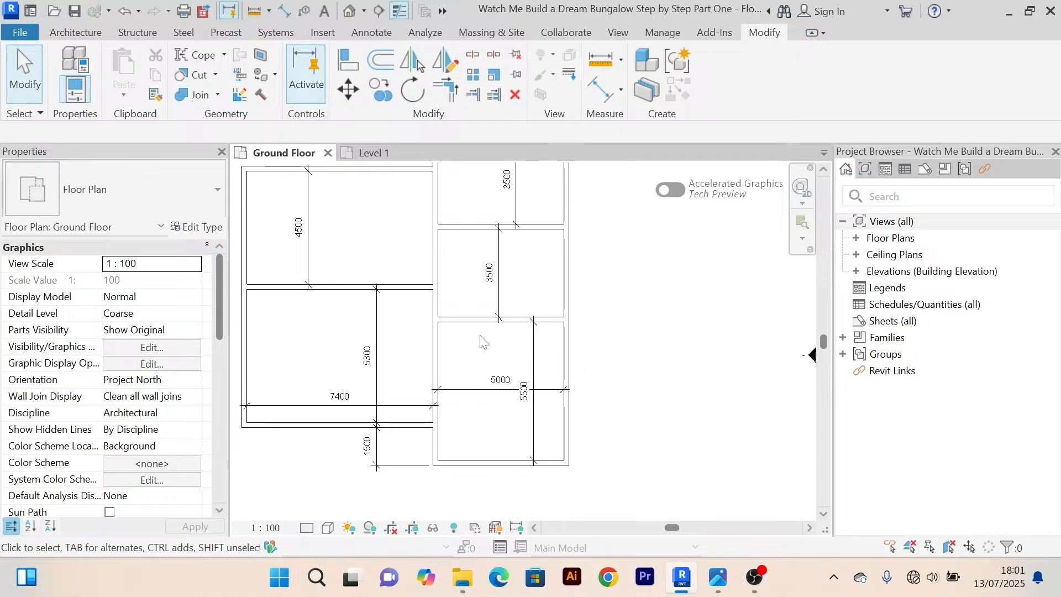
pyautogui.click(375, 154)
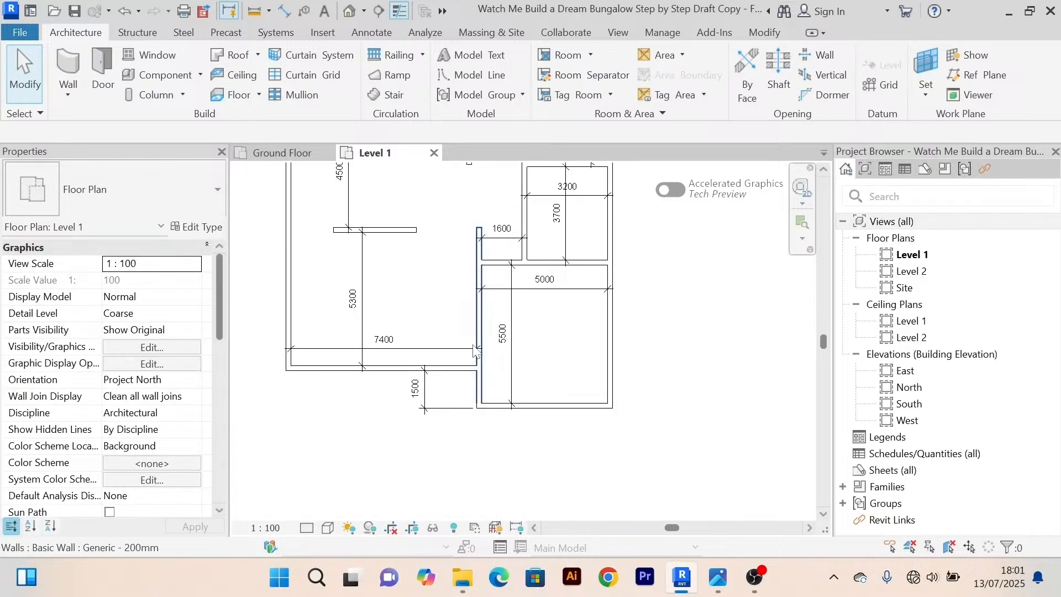
pyautogui.scroll(3, 531, 313)
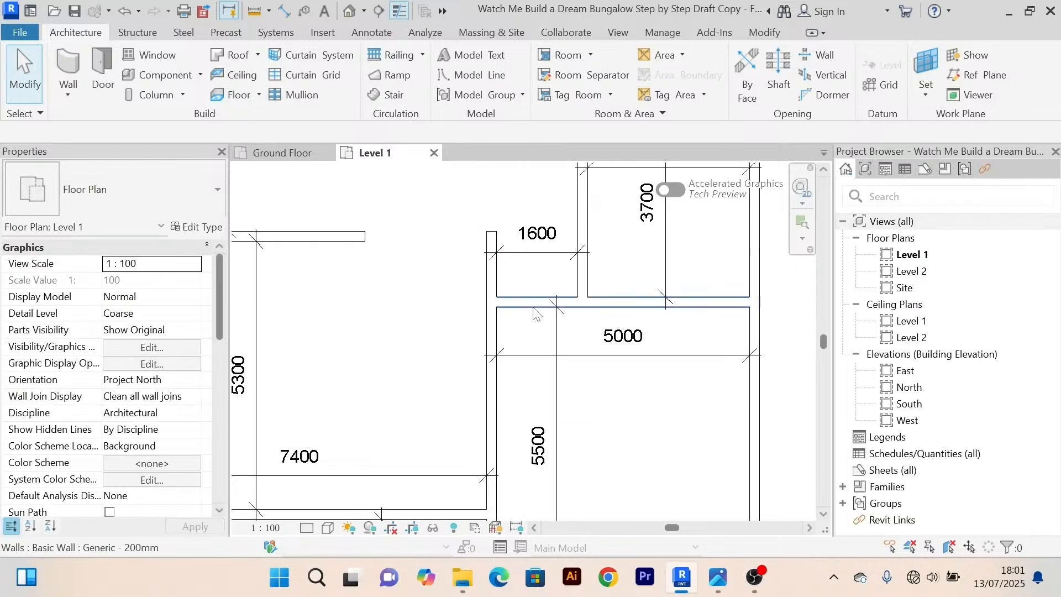
pyautogui.scroll(-5, 536, 314)
pyautogui.scroll(4, 590, 311)
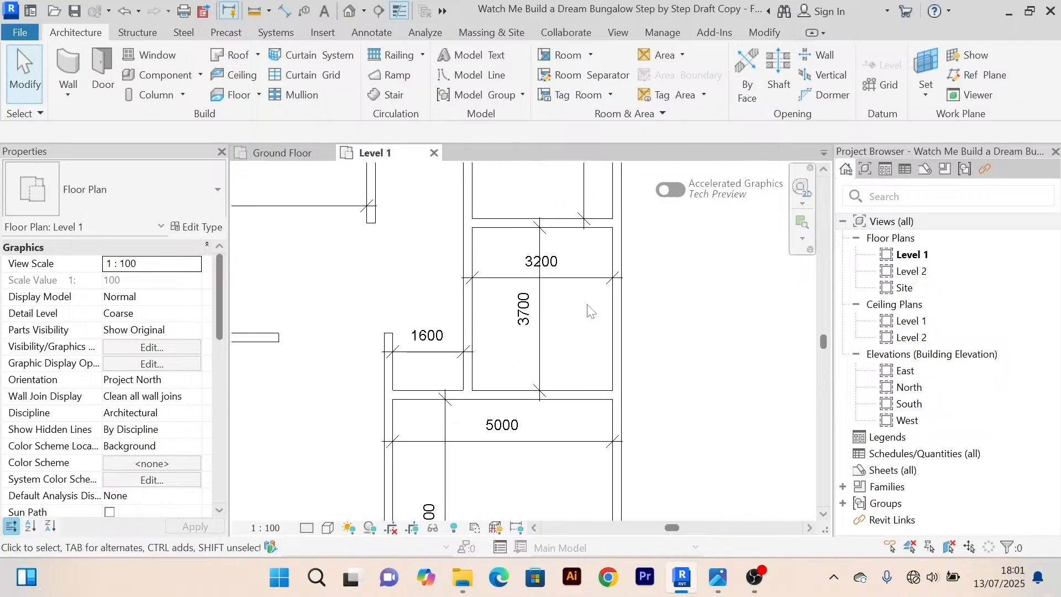
pyautogui.scroll(-1, 590, 311)
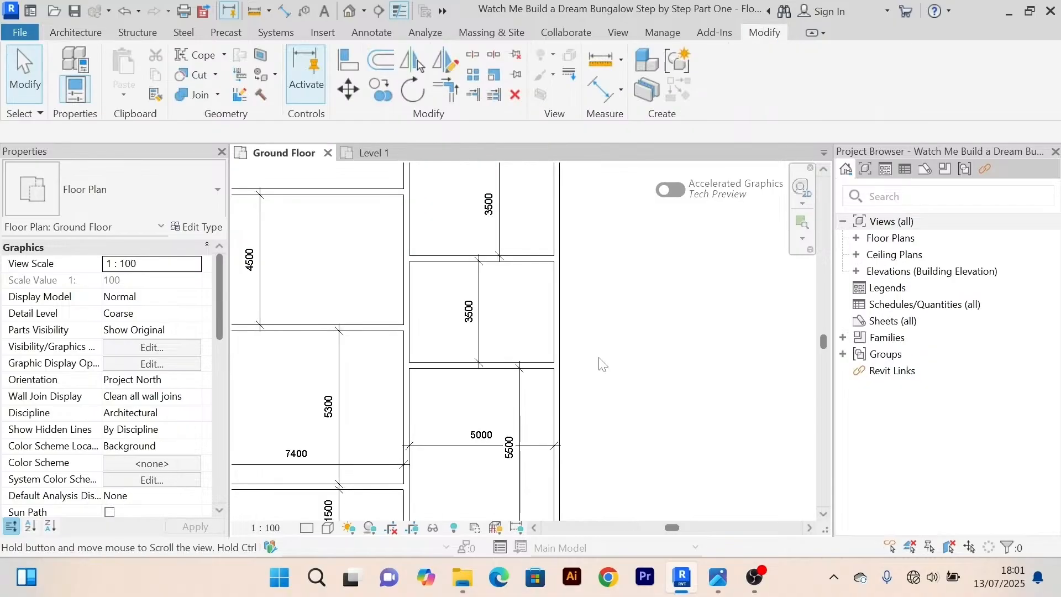
pyautogui.scroll(-1, 598, 358)
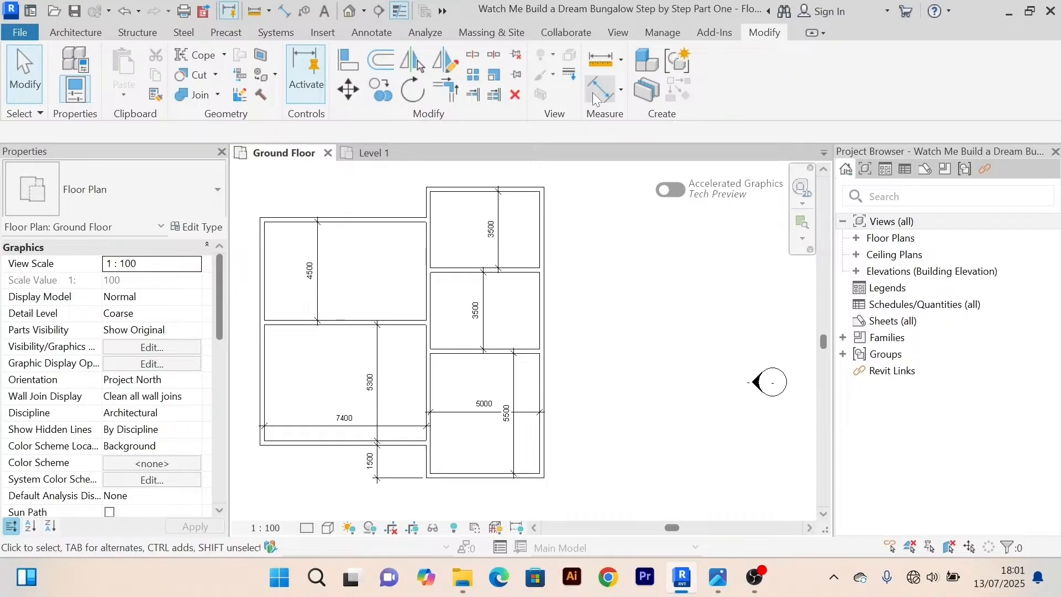
# Add an aligned dimension across the width of the middle 3500 mm deep room on the ground floor.
pyautogui.click(597, 89)
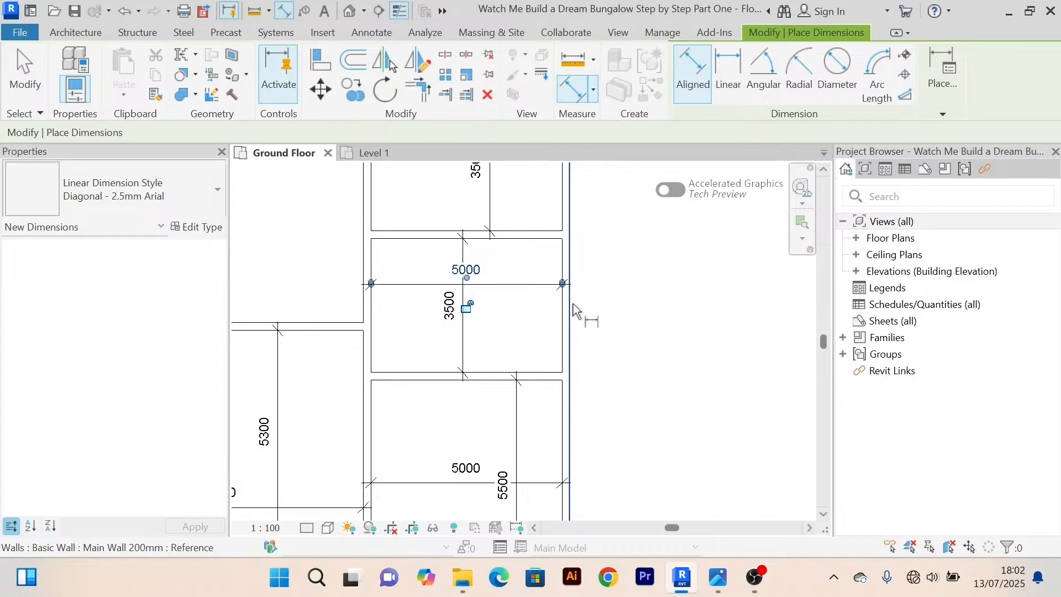
pyautogui.scroll(-2, 573, 310)
pyautogui.rightClick(595, 217)
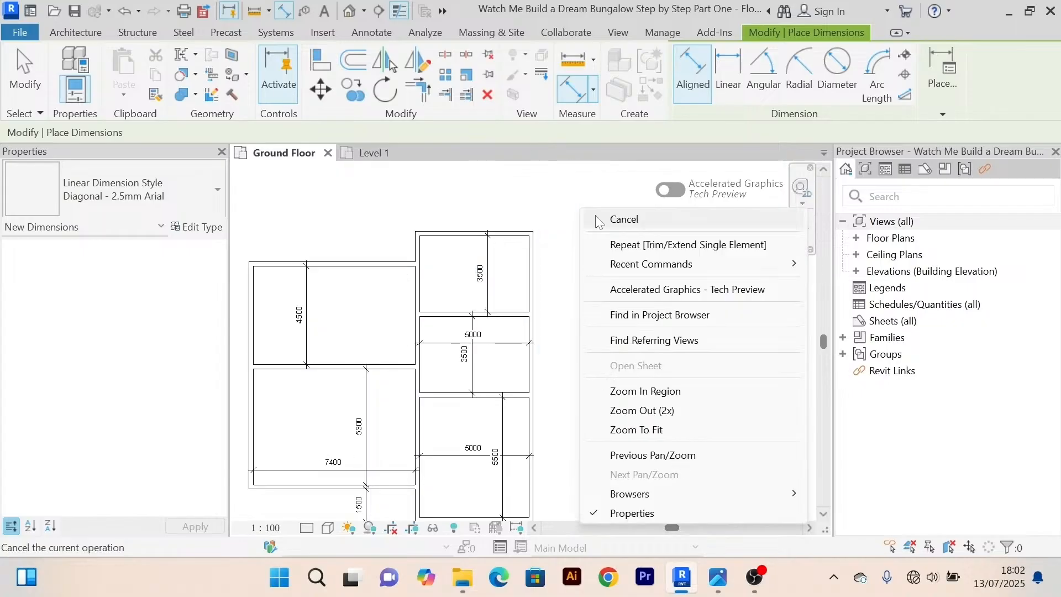
pyautogui.click(596, 220)
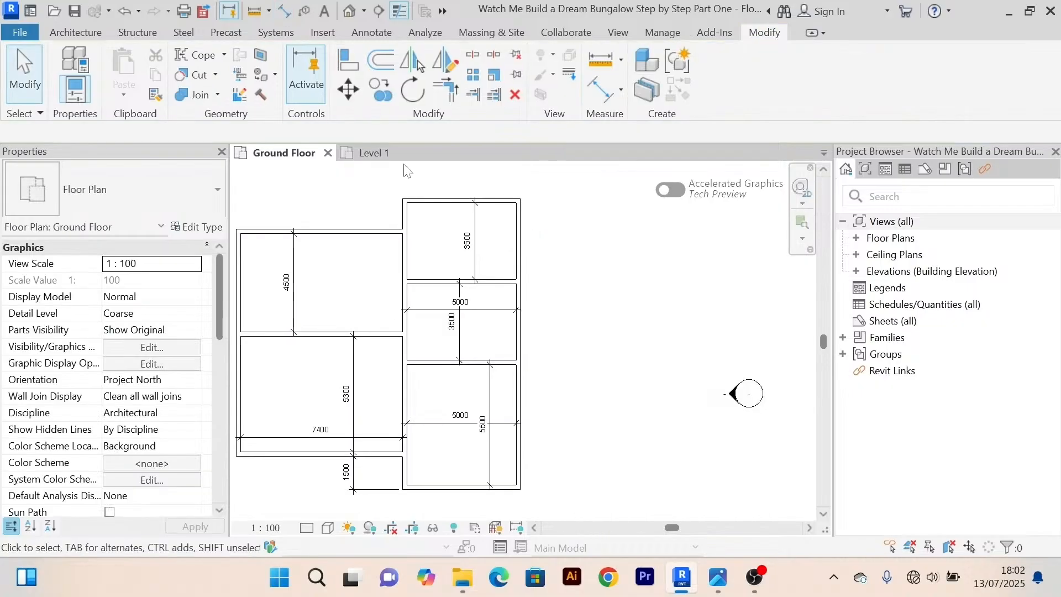
# Split the vertical dividing wall about 500 mm below the wall between the 4500 and 5300 mm deep rooms.
pyautogui.click(386, 154)
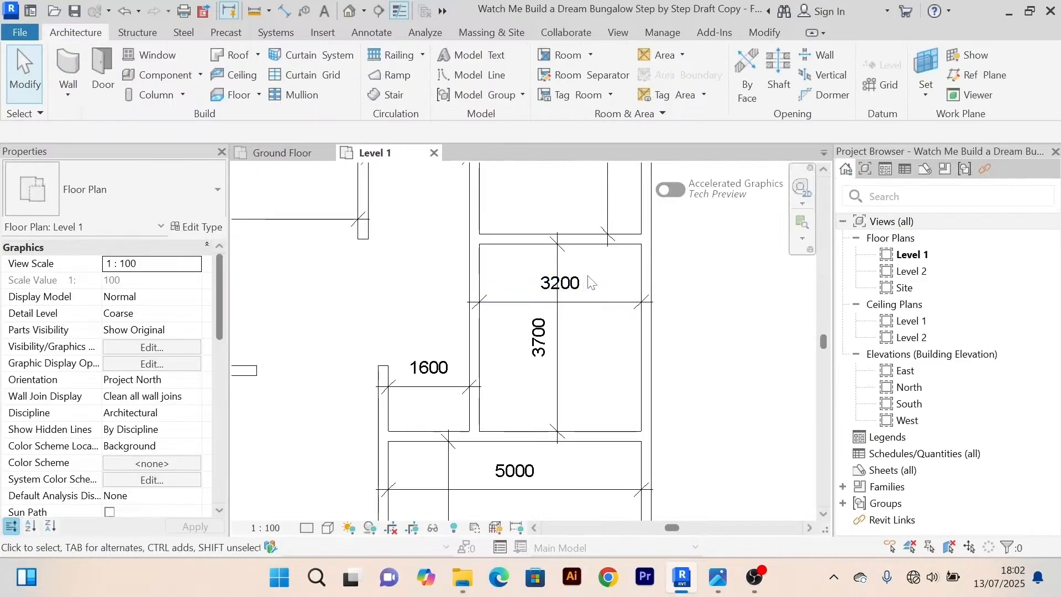
pyautogui.click(283, 153)
pyautogui.scroll(5, 407, 338)
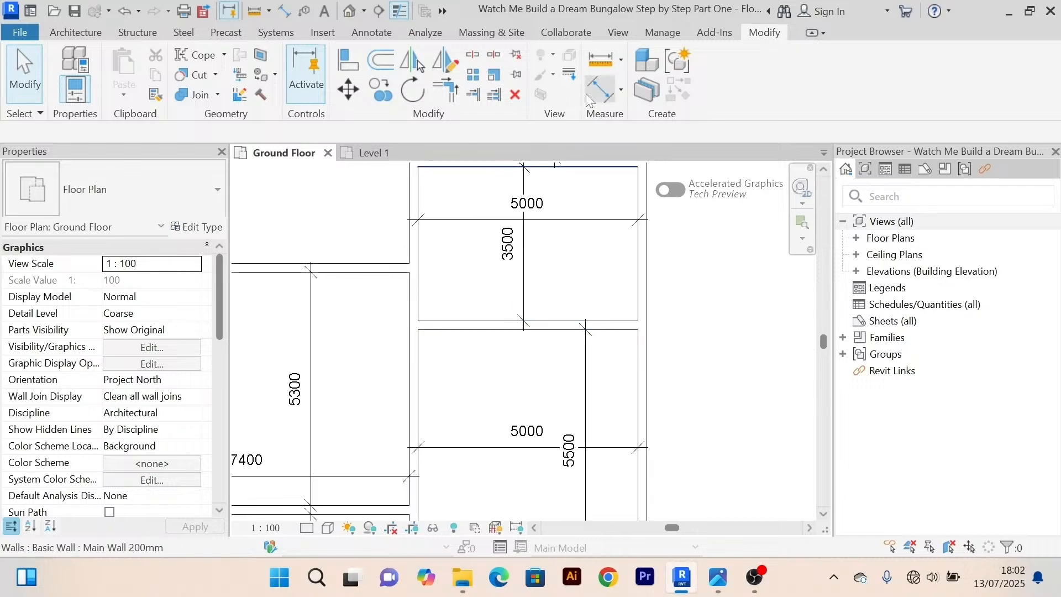
pyautogui.click(473, 54)
pyautogui.scroll(-4, 782, 315)
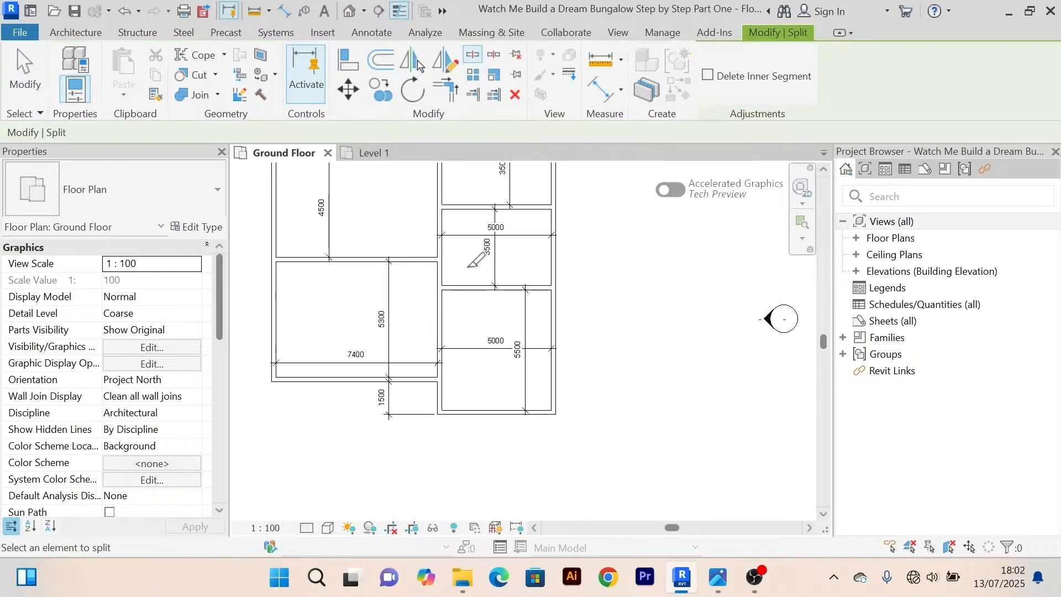
pyautogui.scroll(4, 448, 272)
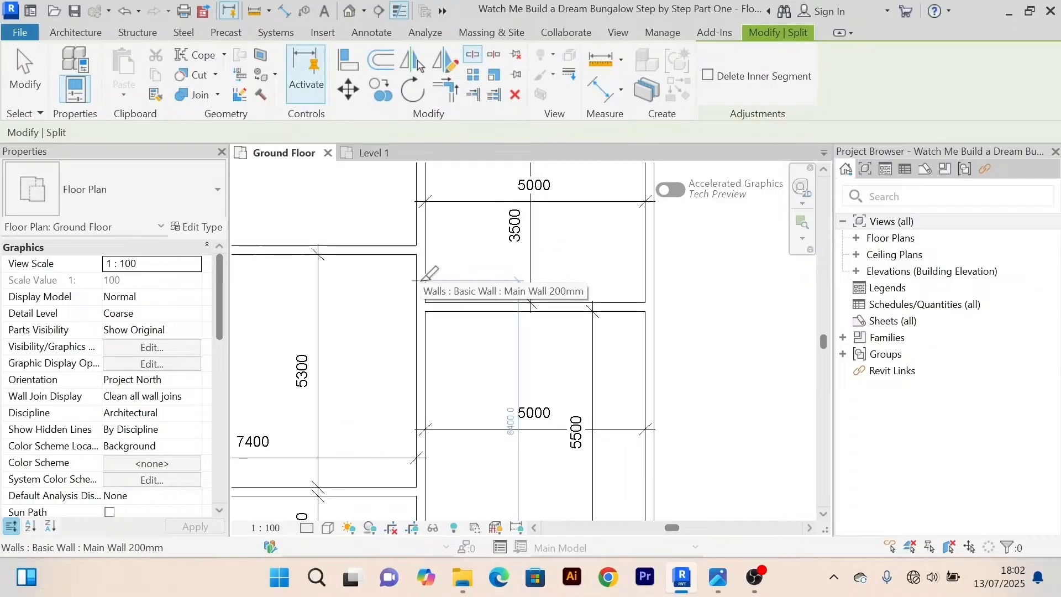
pyautogui.click(382, 250)
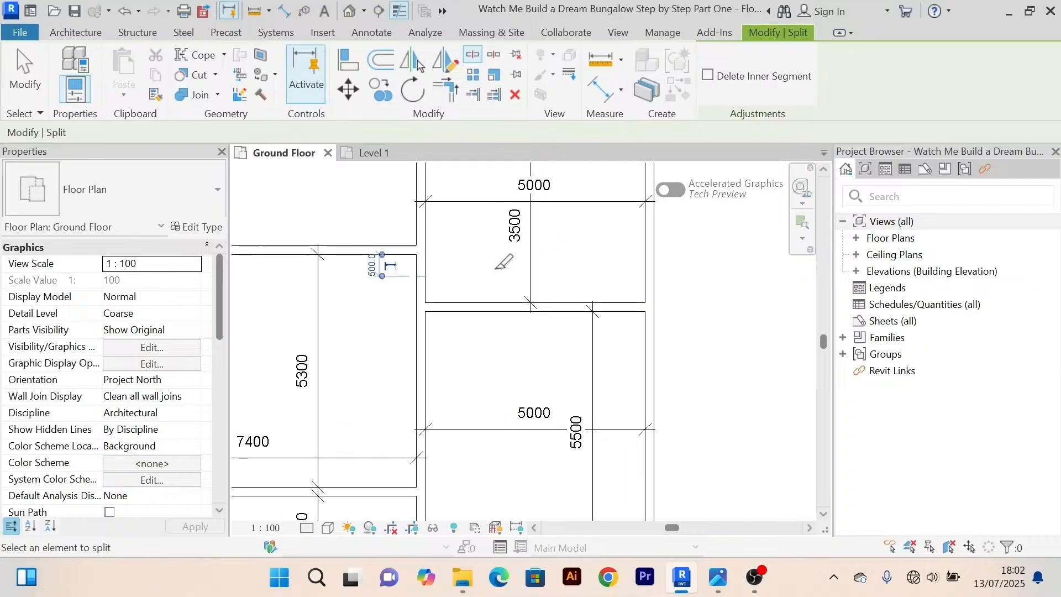
pyautogui.rightClick(706, 243)
pyautogui.click(721, 268)
pyautogui.rightClick(705, 243)
pyautogui.click(747, 252)
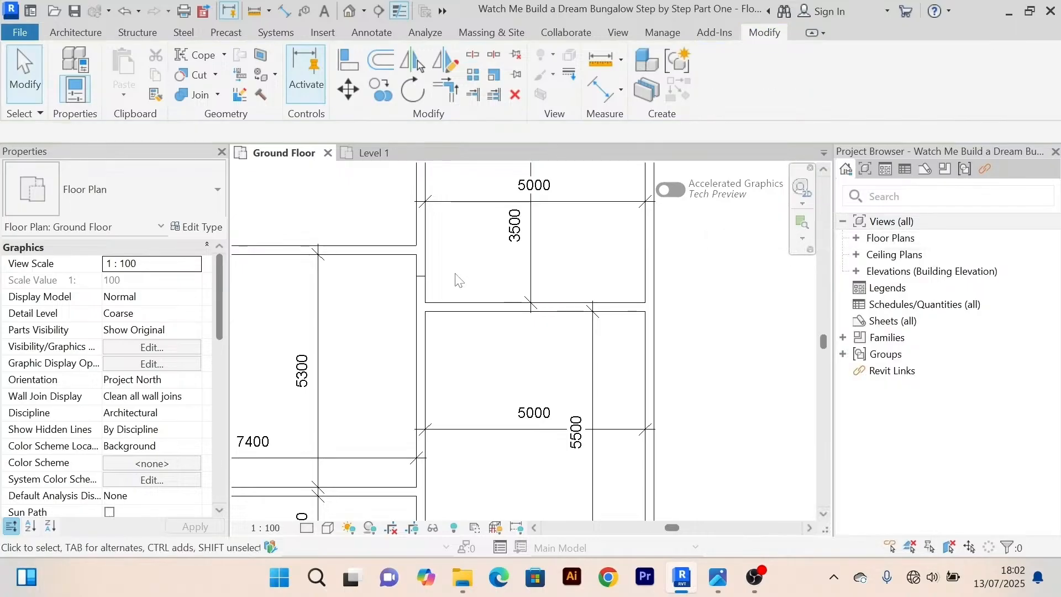
# Shorten the upper part of the dividing wall to about 5200 mm, unjoining it from the horizontal wall.
pyautogui.moveTo(467, 286); pyautogui.dragTo(435, 429, button='middle')
pyautogui.click(403, 397)
pyautogui.press('m')
pyautogui.press('v')
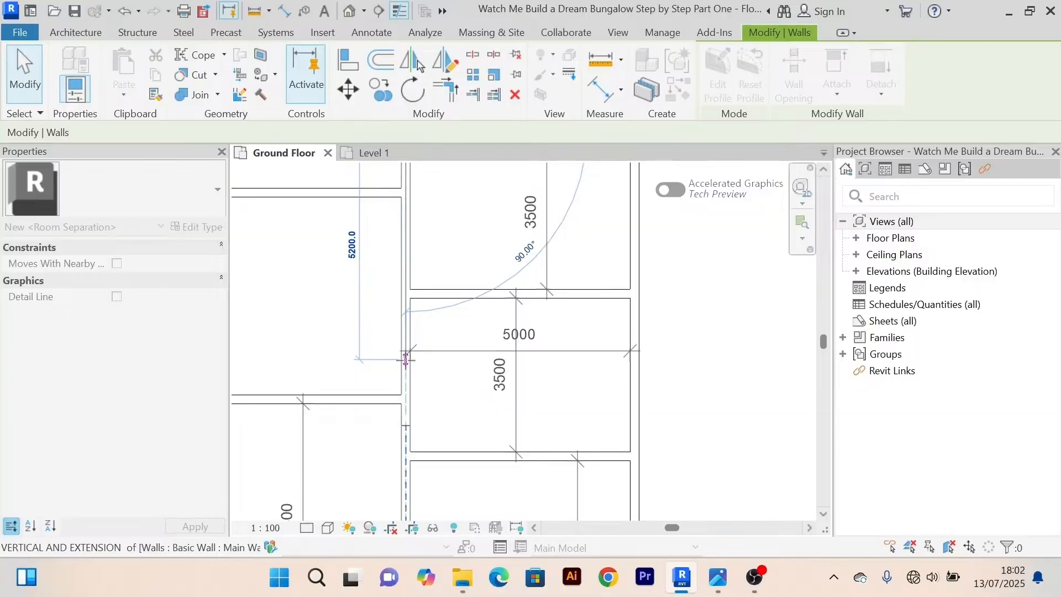
pyautogui.click(406, 360)
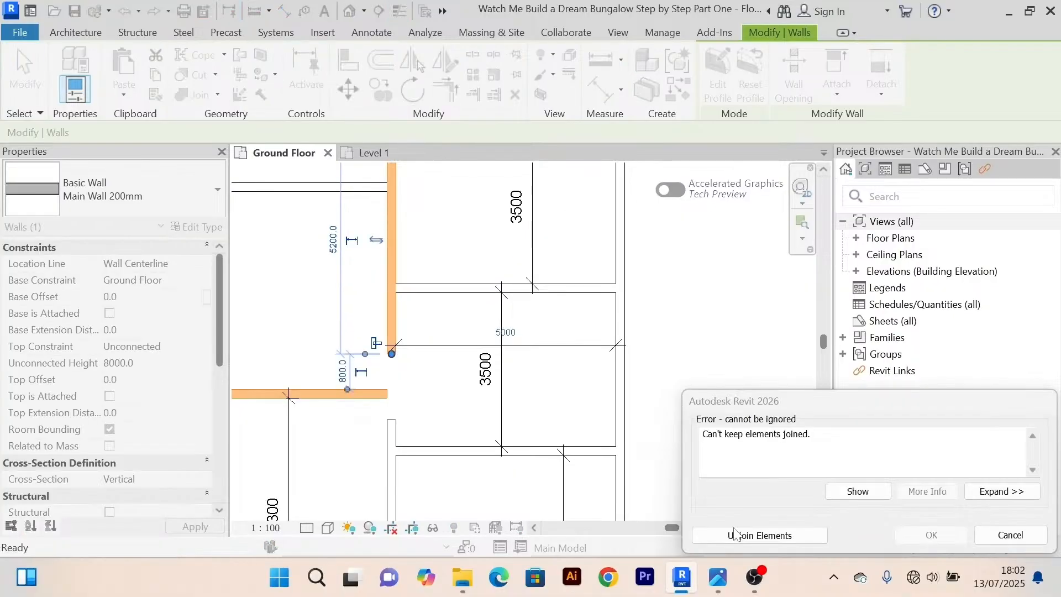
pyautogui.click(734, 534)
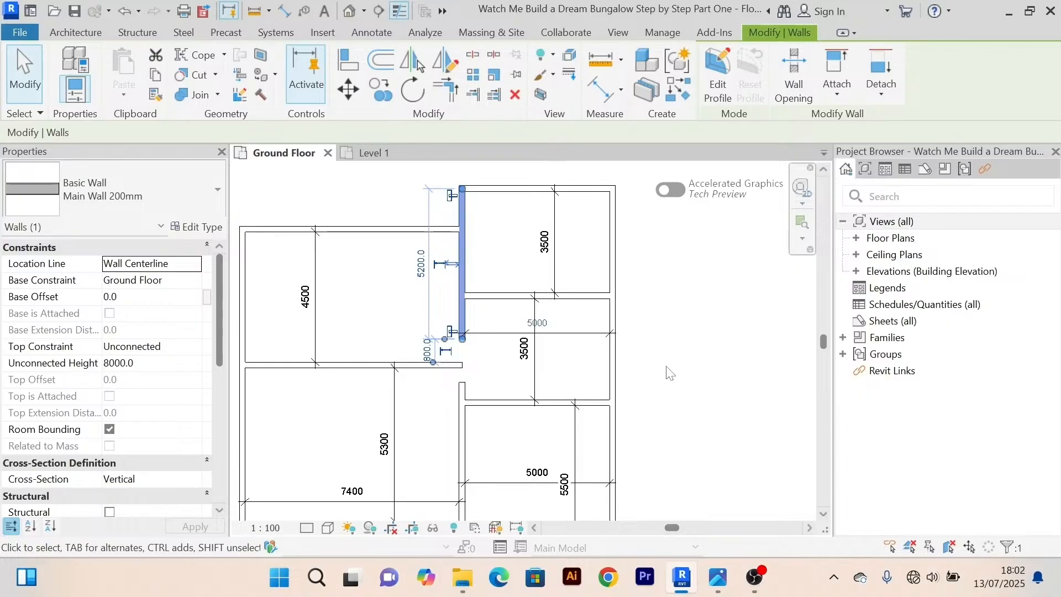
pyautogui.click(670, 374)
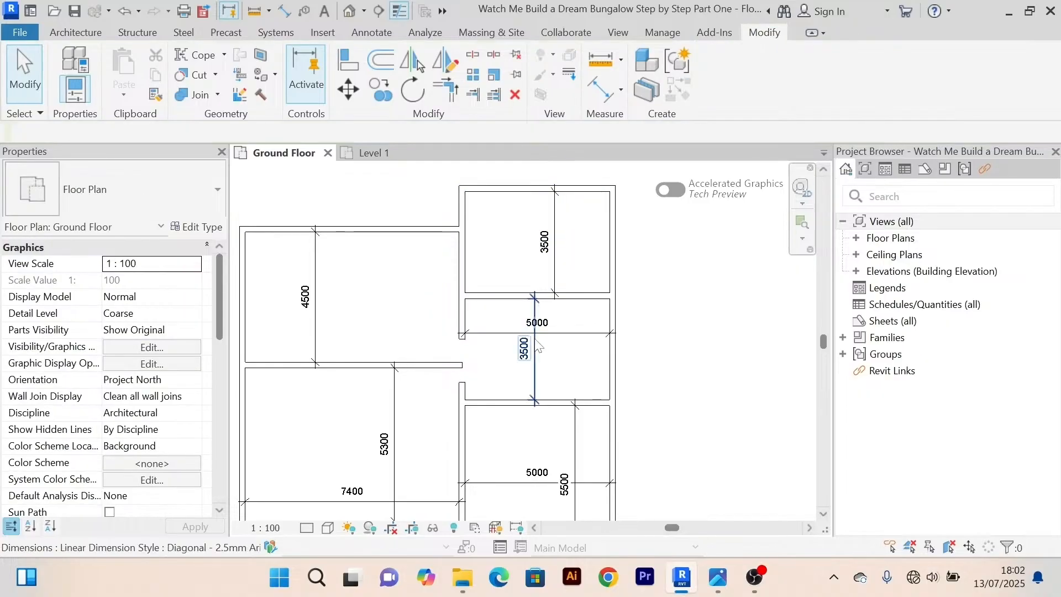
# Move the upper part of the dividing wall so the middle room is 3500 mm wide.
pyautogui.click(462, 276)
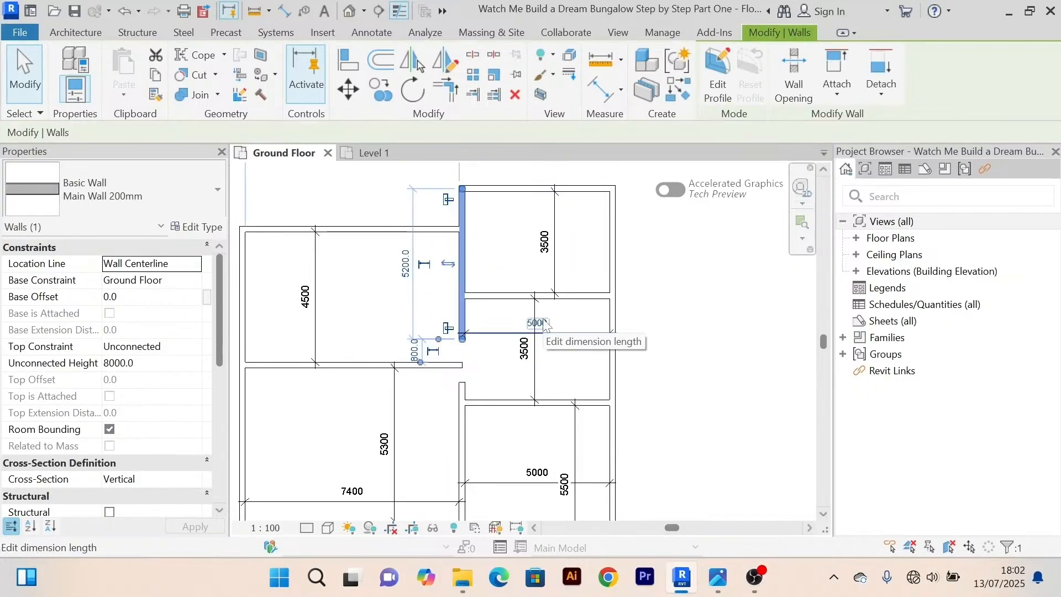
pyautogui.click(543, 323)
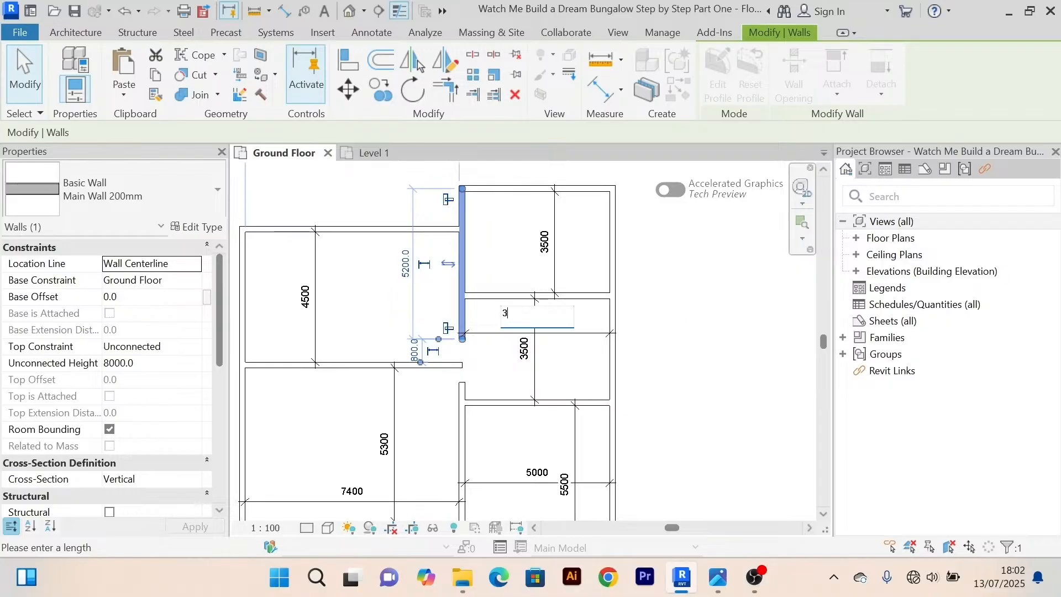
pyautogui.press('Return')
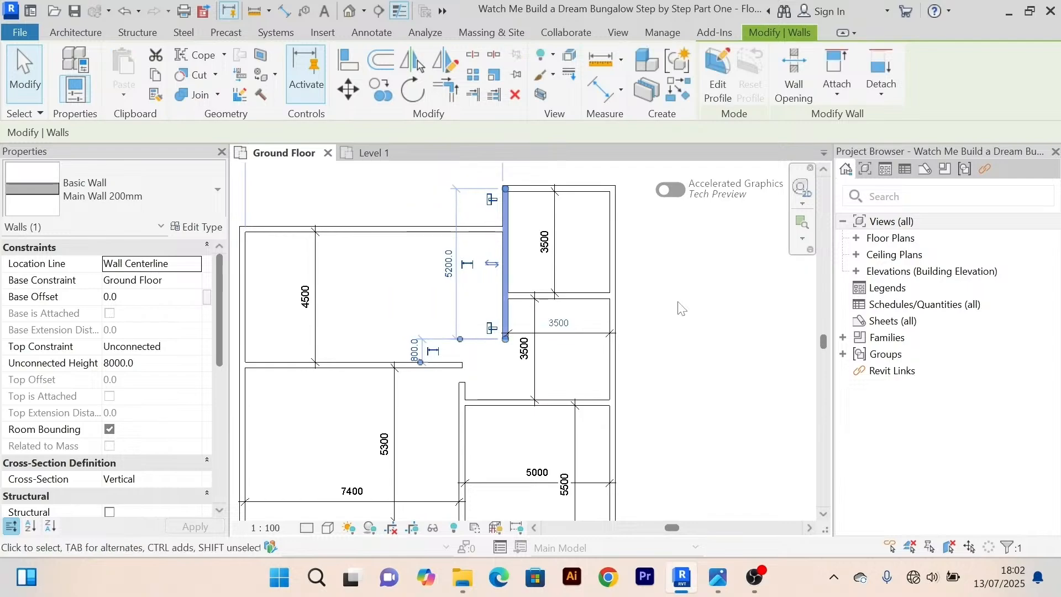
pyautogui.click(653, 401)
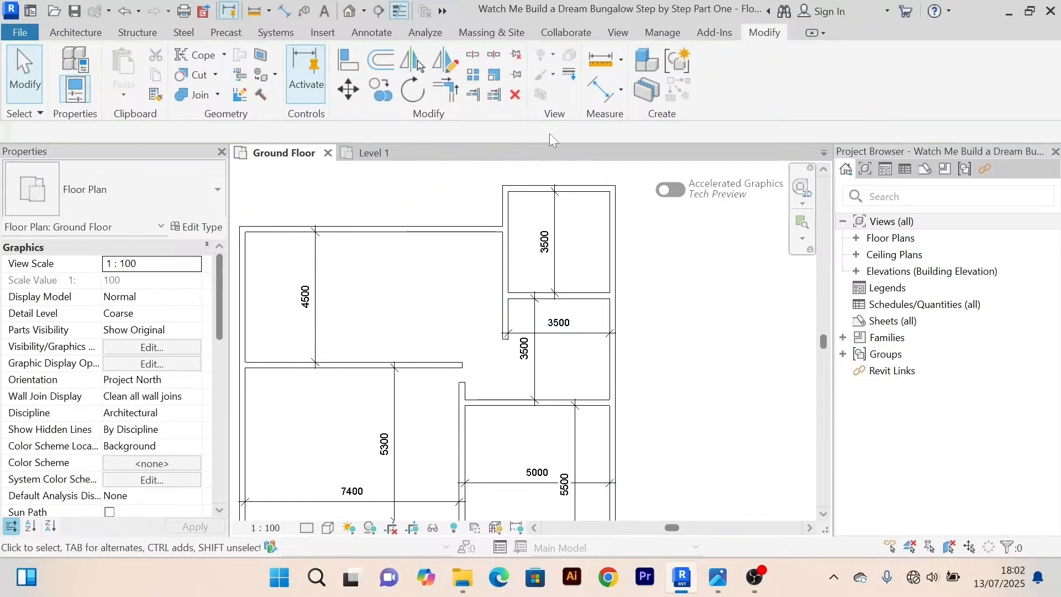
# Add an aligned dimension across the passage between the shifted upper dividing wall and the lower dividing wall.
pyautogui.click(604, 88)
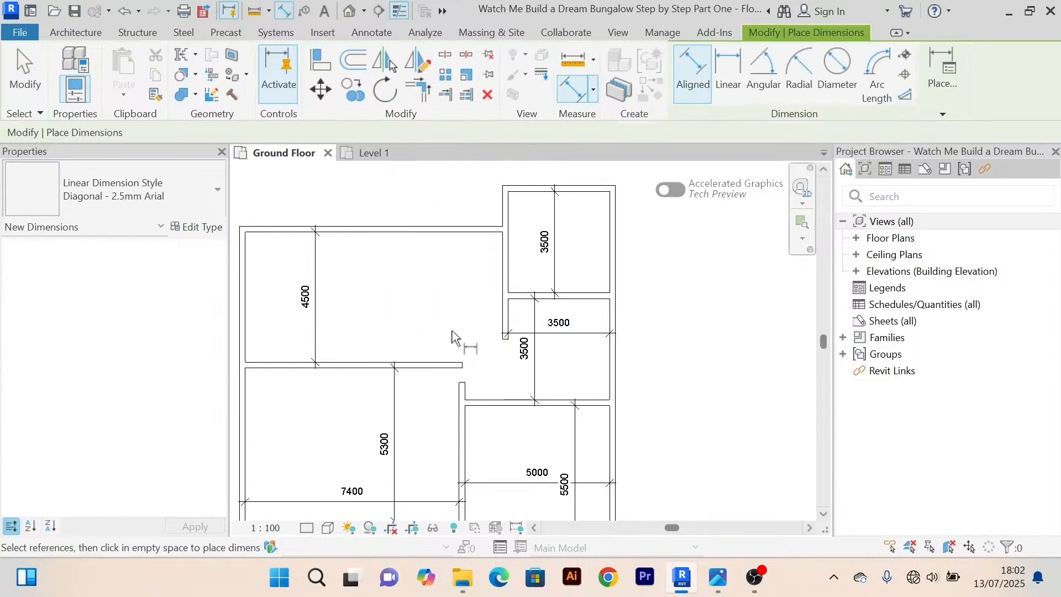
pyautogui.click(503, 318)
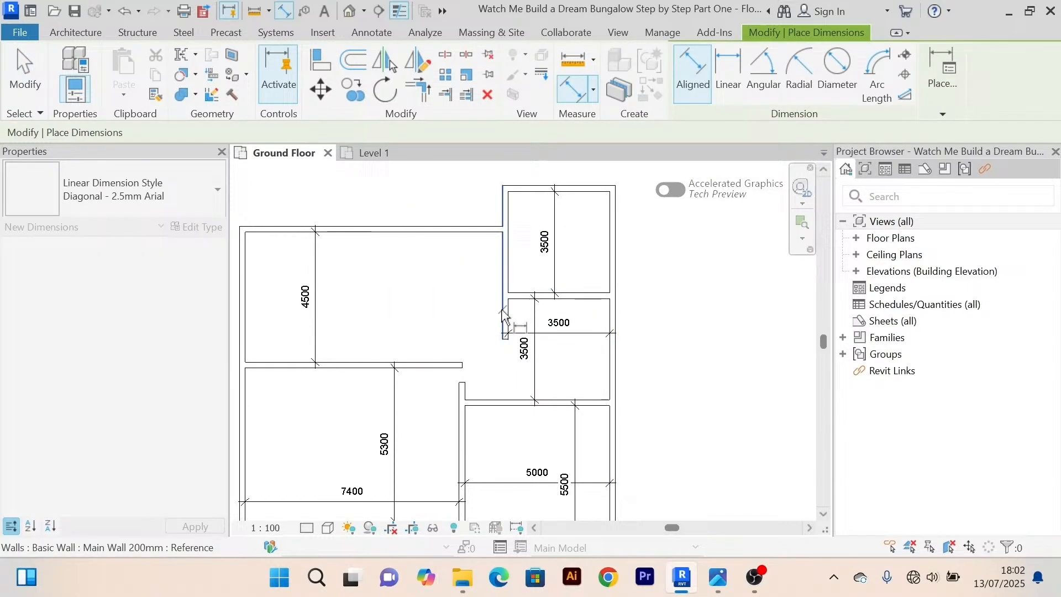
pyautogui.scroll(2, 469, 397)
pyautogui.click(465, 403)
pyautogui.click(468, 393)
pyautogui.scroll(-1, 475, 381)
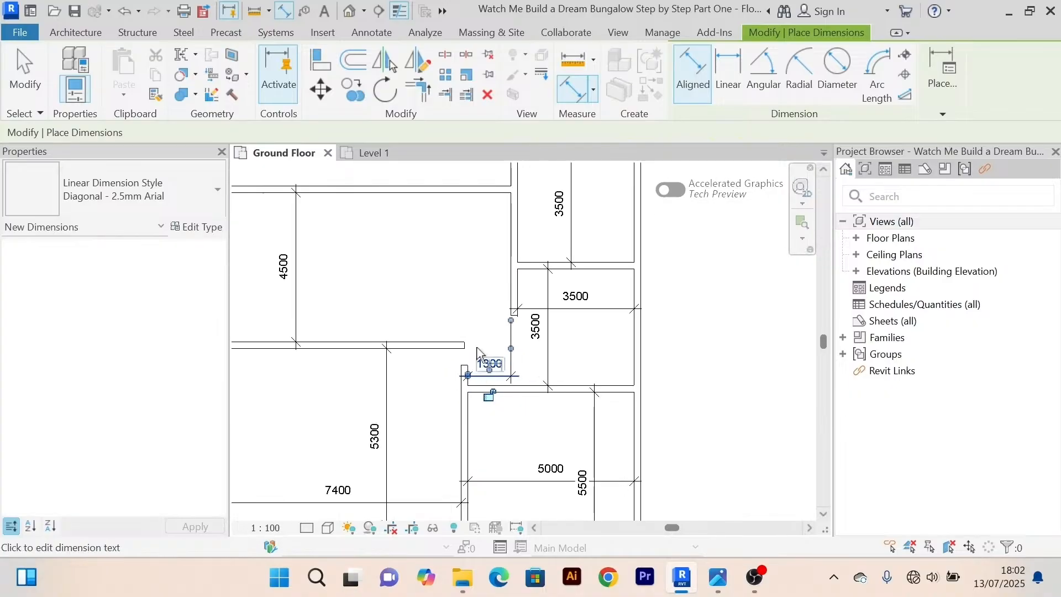
pyautogui.rightClick(687, 268)
pyautogui.click(705, 247)
pyautogui.rightClick(690, 248)
pyautogui.click(707, 247)
# Set the middle room's width to 3200 mm by moving the upper dividing wall.
pyautogui.moveTo(706, 248); pyautogui.dragTo(674, 317, button='middle')
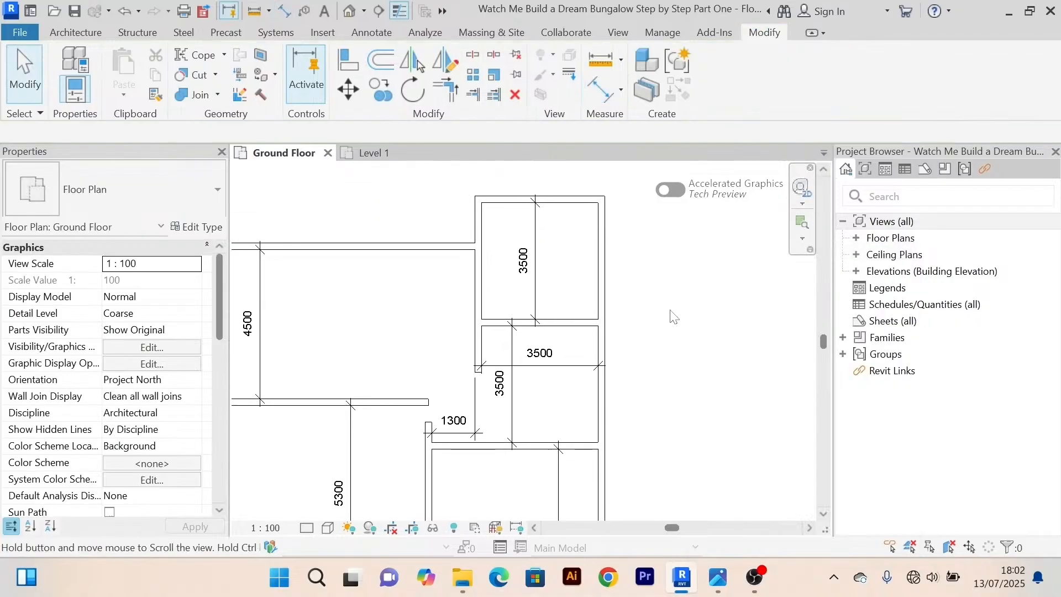
pyautogui.click(479, 310)
pyautogui.click(567, 346)
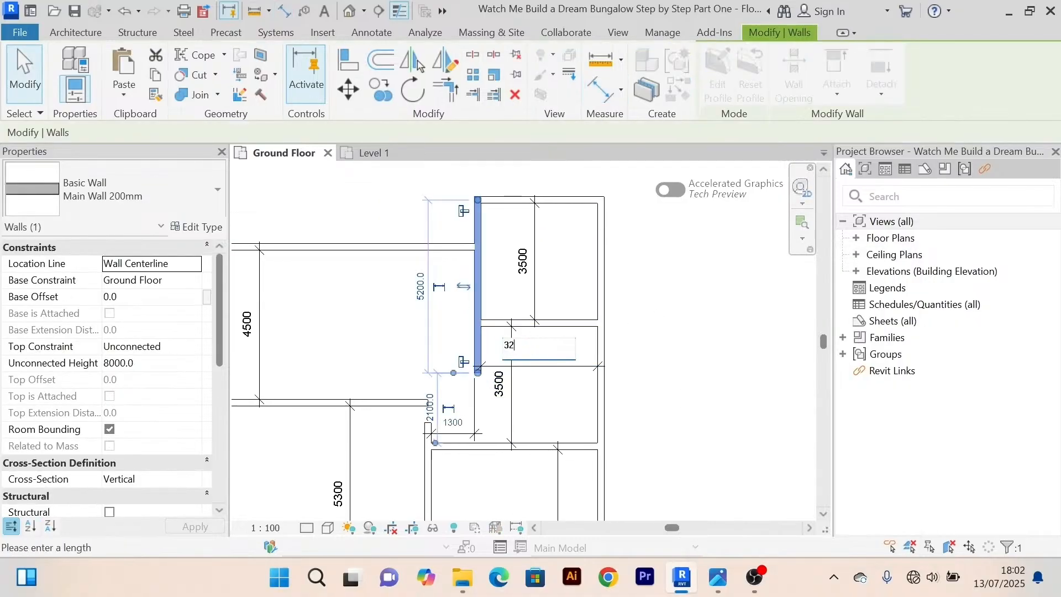
pyautogui.write('3200')
pyautogui.press('Return')
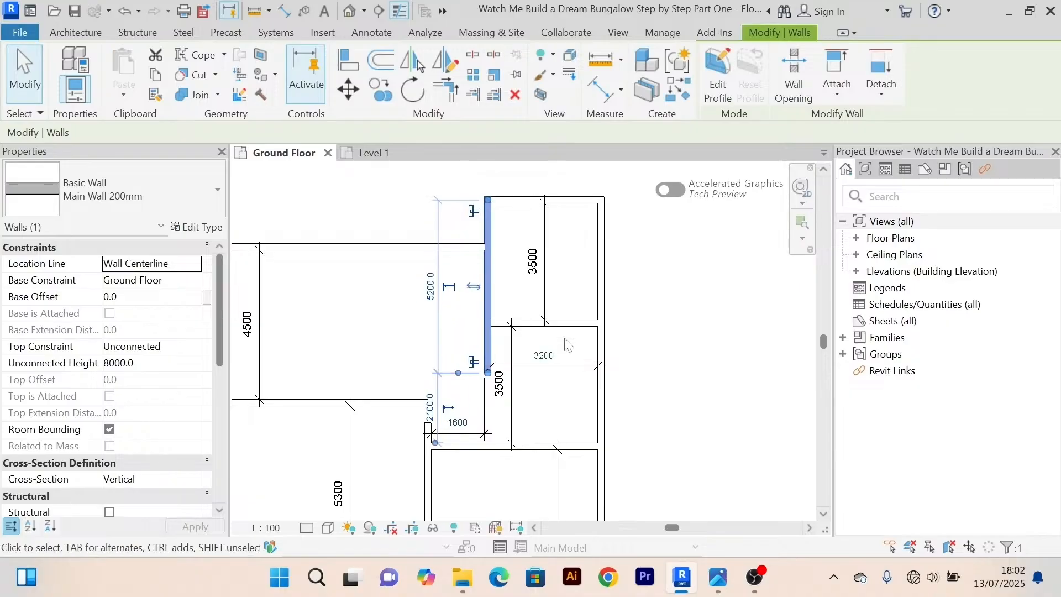
pyautogui.click(652, 342)
pyautogui.scroll(-2, 663, 320)
pyautogui.moveTo(663, 320); pyautogui.dragTo(645, 315, button='middle')
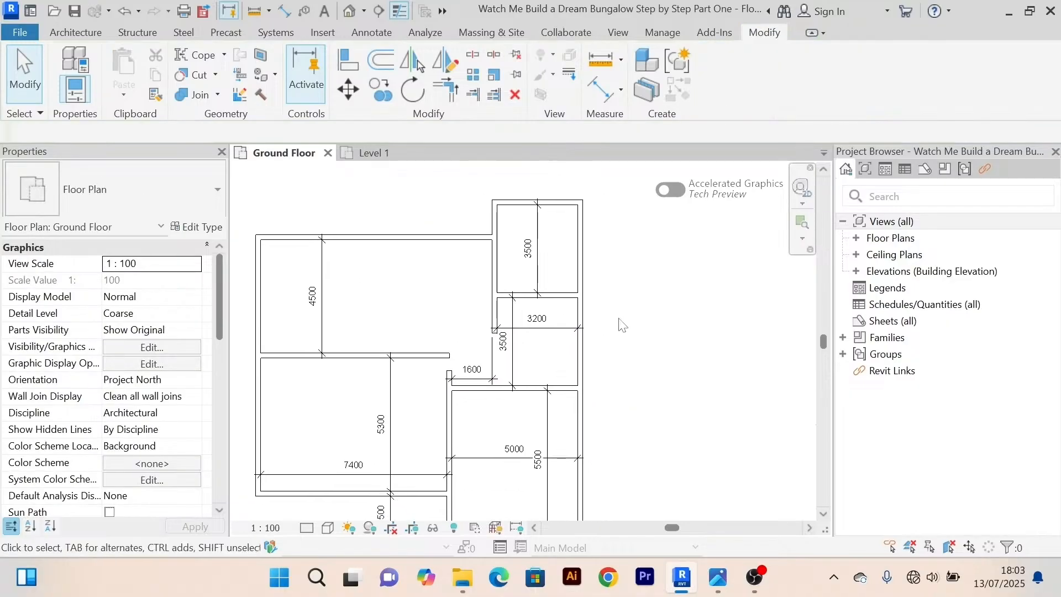
# Examine the passage and the upper dividing wall beside the two 3500 mm deep rooms.
pyautogui.scroll(3, 589, 342)
pyautogui.scroll(-2, 588, 343)
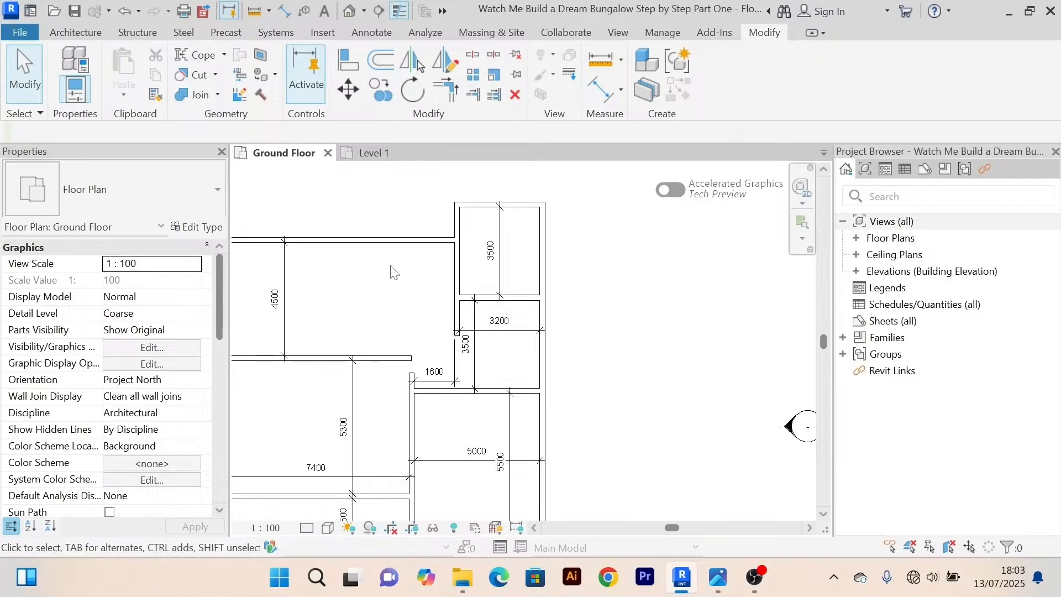
pyautogui.scroll(2, 425, 307)
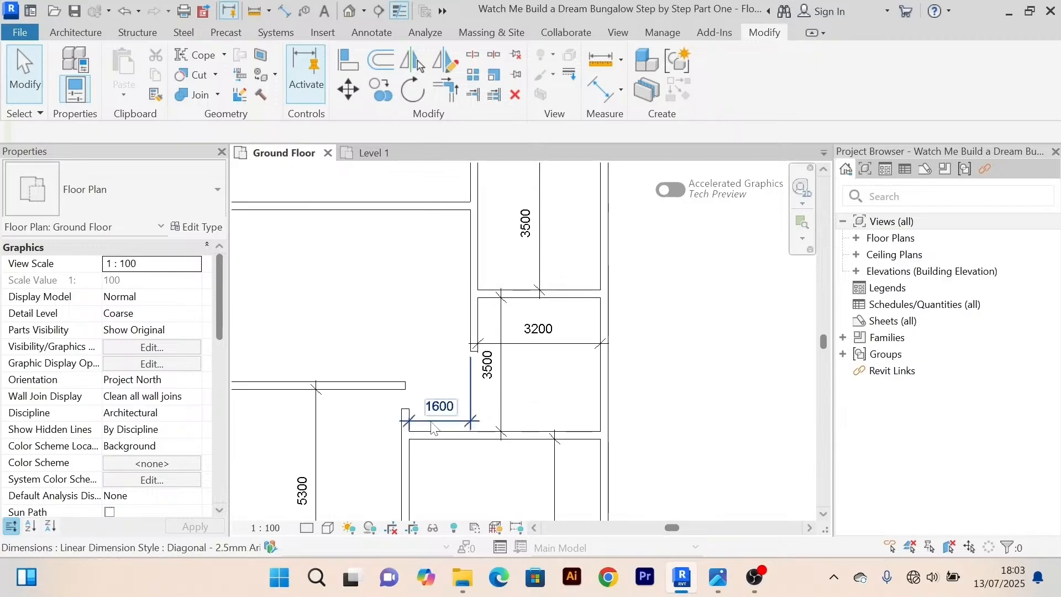
pyautogui.scroll(-2, 431, 406)
pyautogui.moveTo(431, 406); pyautogui.dragTo(403, 374, button='middle')
pyautogui.scroll(2, 409, 357)
pyautogui.scroll(-2, 396, 294)
pyautogui.scroll(2, 414, 311)
pyautogui.scroll(-2, 415, 311)
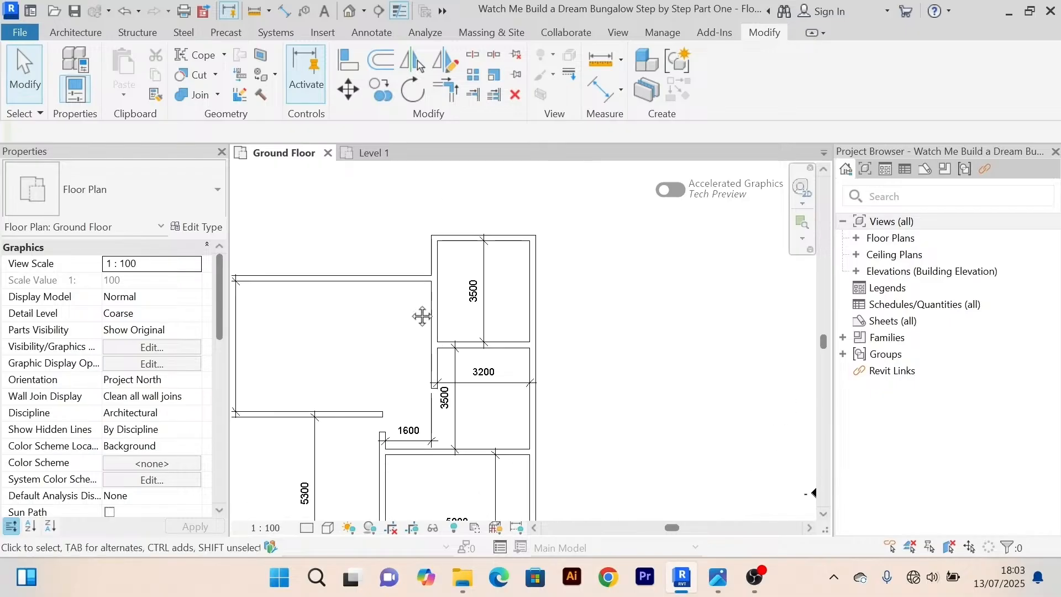
pyautogui.moveTo(422, 315); pyautogui.dragTo(410, 297, button='middle')
pyautogui.scroll(2, 410, 296)
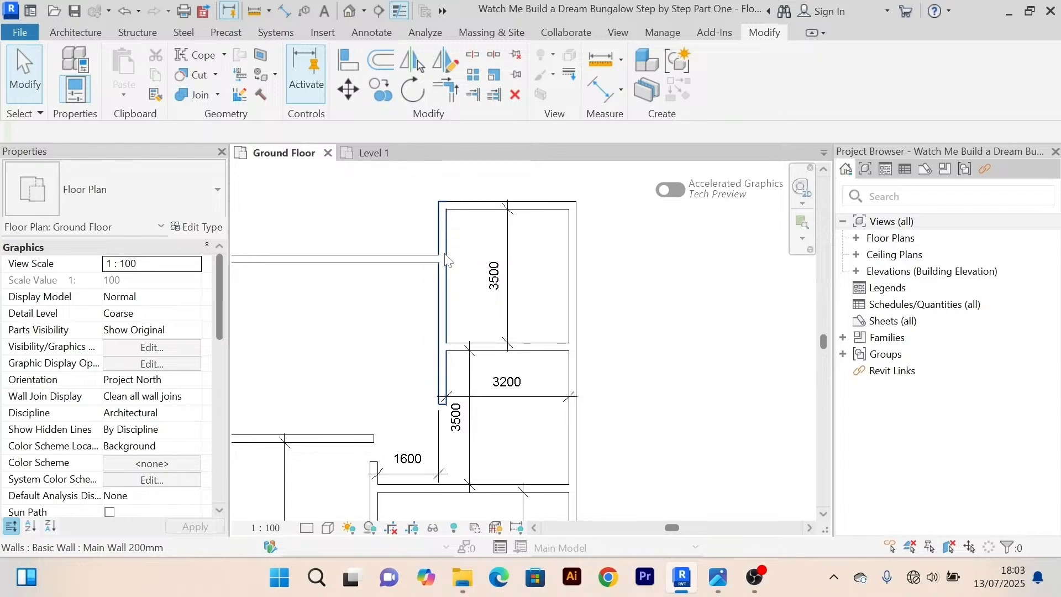
# Offset a copy of the upper dividing wall 1600 mm into the 4500 mm deep space.
pyautogui.click(379, 63)
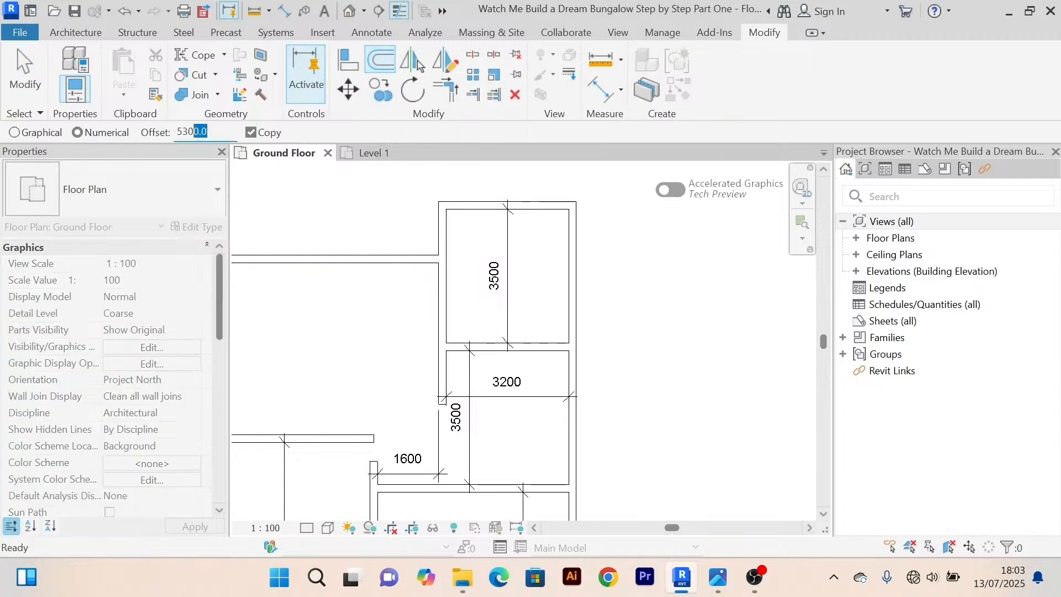
pyautogui.write('16')
pyautogui.click(441, 312)
pyautogui.rightClick(327, 201)
pyautogui.click(350, 217)
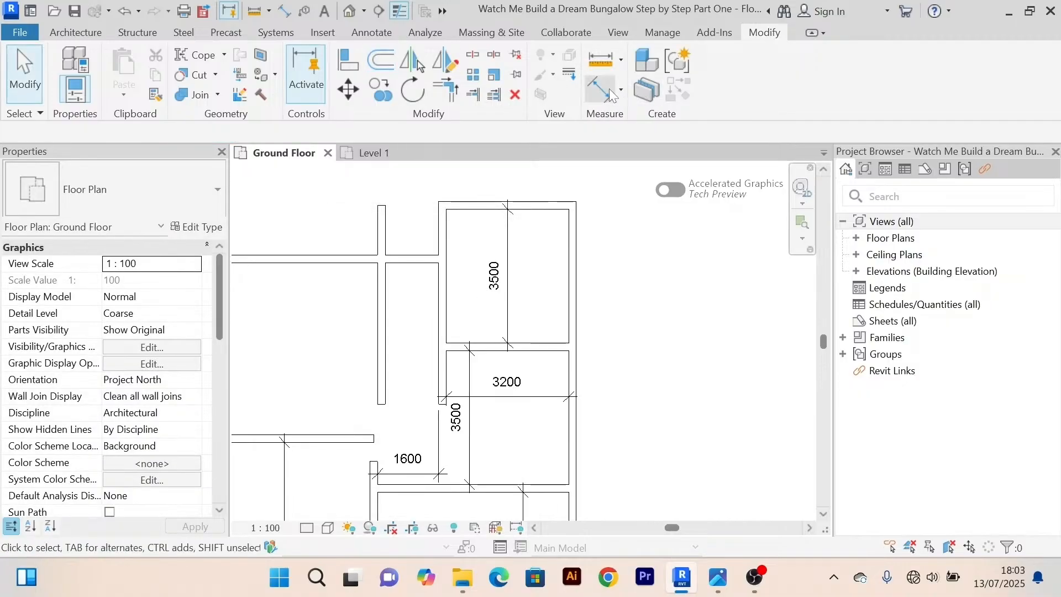
# Add an aligned dimension between the inner faces of the copied wall and the upper dividing wall.
pyautogui.click(593, 93)
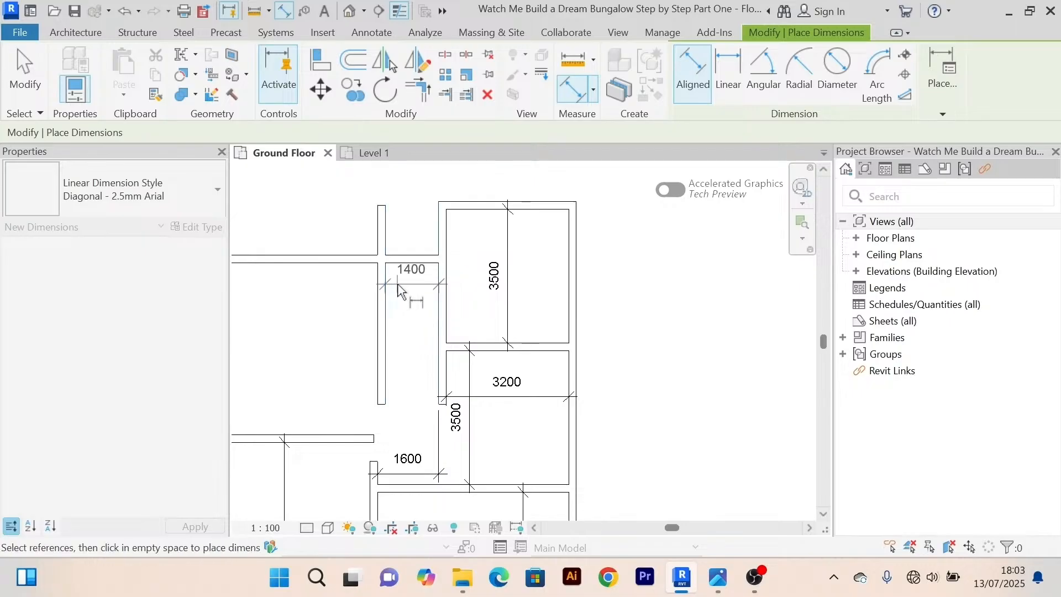
pyautogui.rightClick(399, 175)
pyautogui.click(405, 185)
pyautogui.rightClick(405, 185)
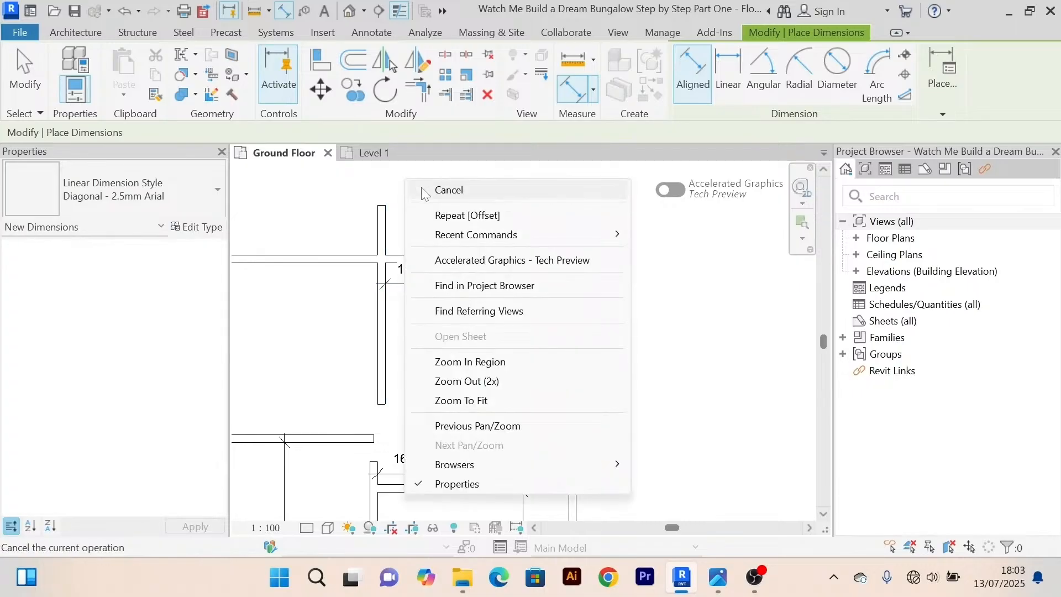
pyautogui.click(421, 190)
# Set the clear width between the copied wall and the upper dividing wall to 1600 mm.
pyautogui.click(385, 327)
pyautogui.click(412, 273)
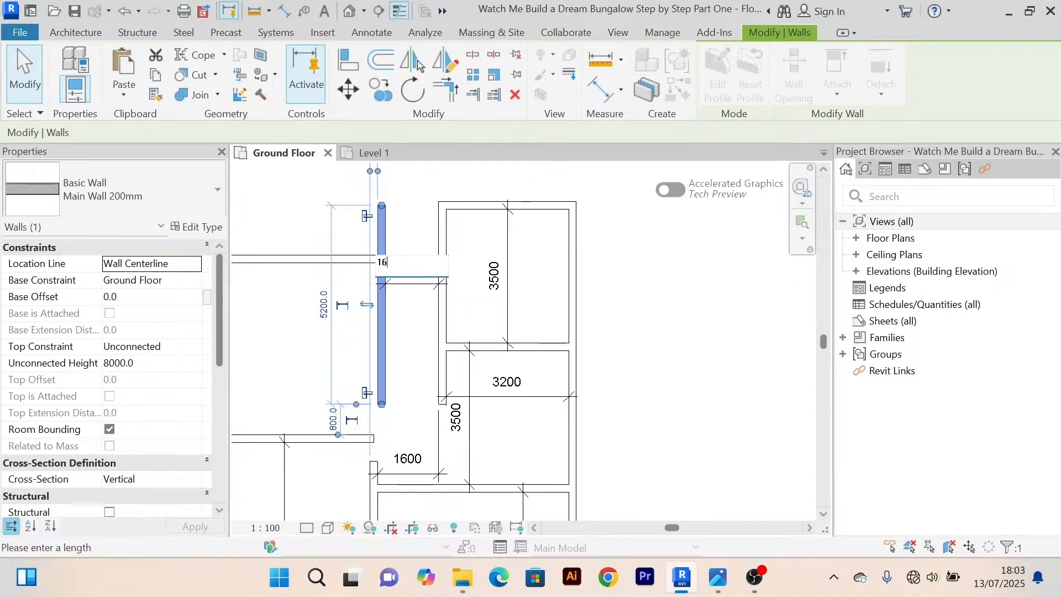
pyautogui.write('1600')
pyautogui.press('Return')
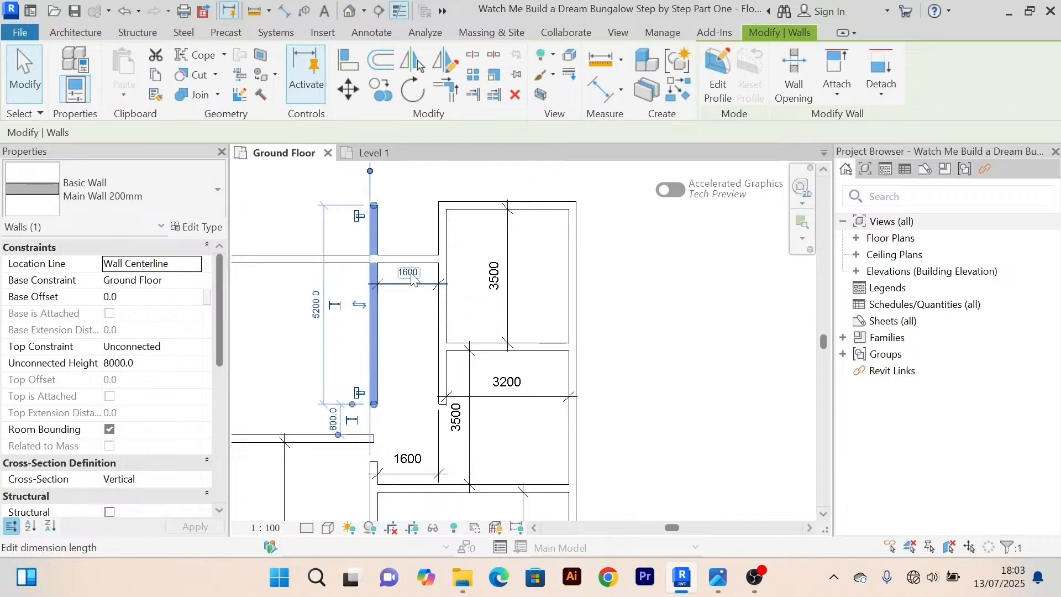
pyautogui.press('Escape')
# Check the layout of the small rooms beside the 3200 mm wide rooms in the draft plan.
pyautogui.scroll(-2, 533, 205)
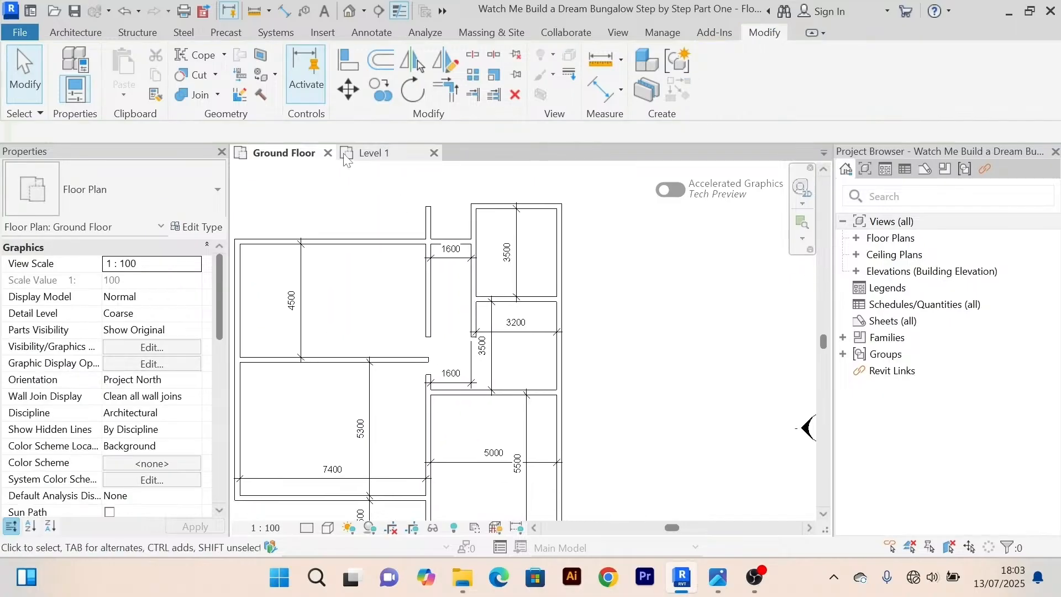
pyautogui.click(346, 160)
pyautogui.scroll(-2, 613, 409)
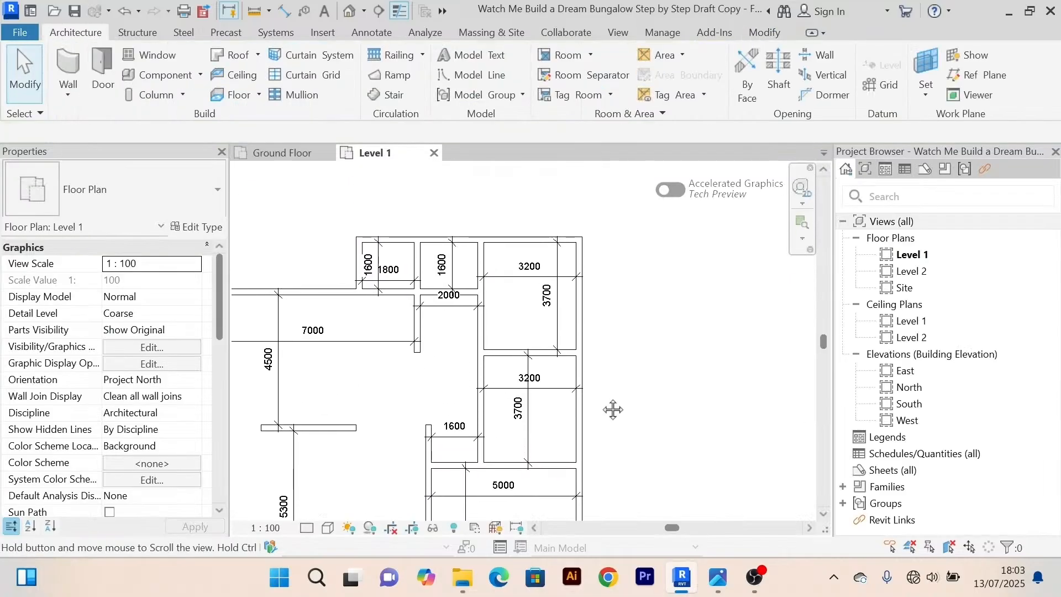
pyautogui.moveTo(613, 410); pyautogui.dragTo(607, 412, button='middle')
pyautogui.scroll(3, 458, 275)
pyautogui.scroll(-2, 459, 274)
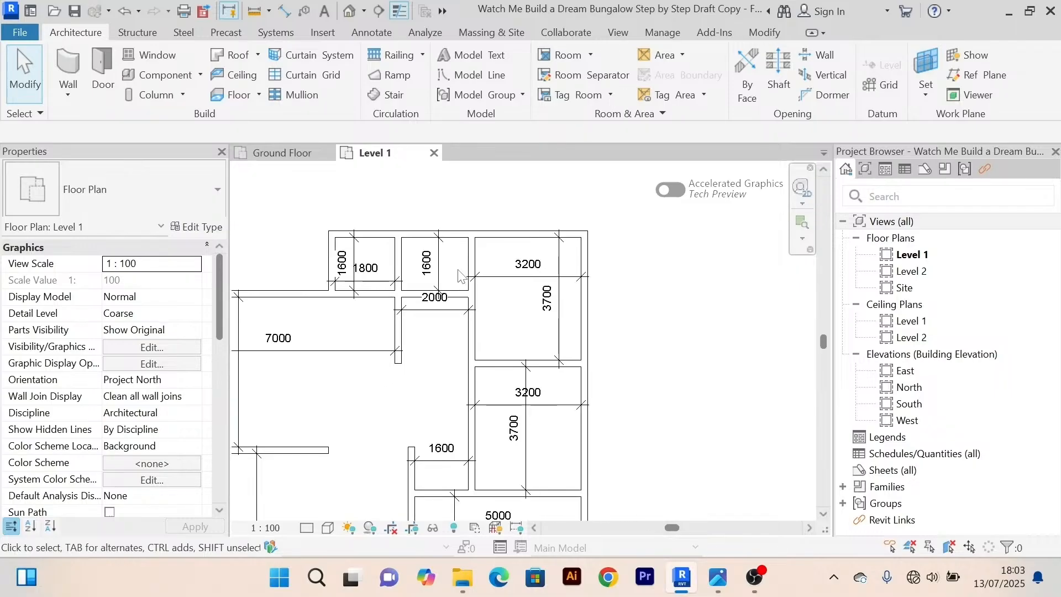
pyautogui.click(298, 153)
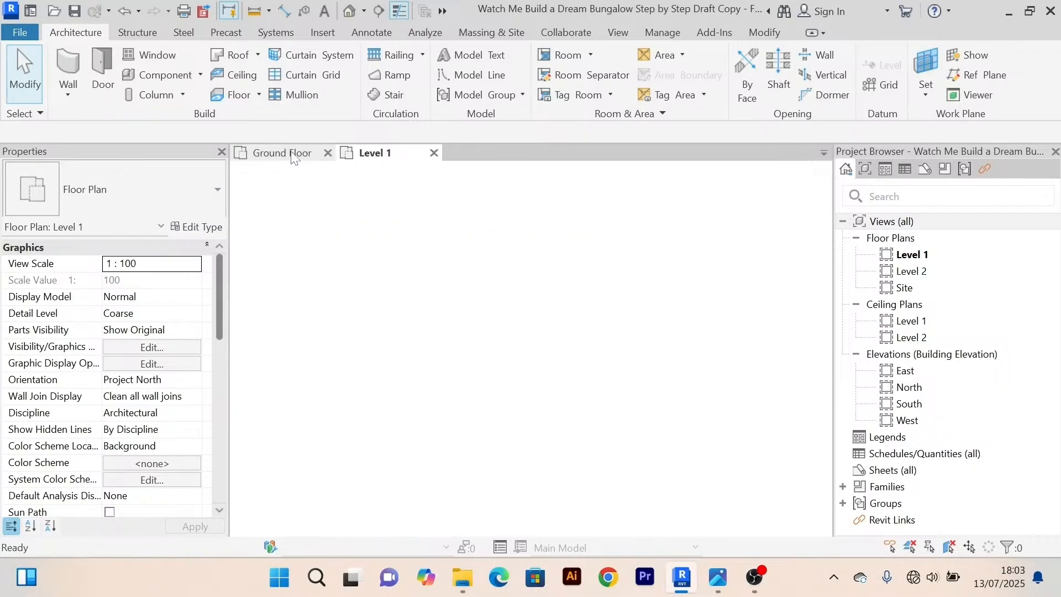
# Draw a horizontal 200 mm main wall across the 1600 mm wide strip, about 1200 mm below the outer wall.
pyautogui.scroll(2, 445, 284)
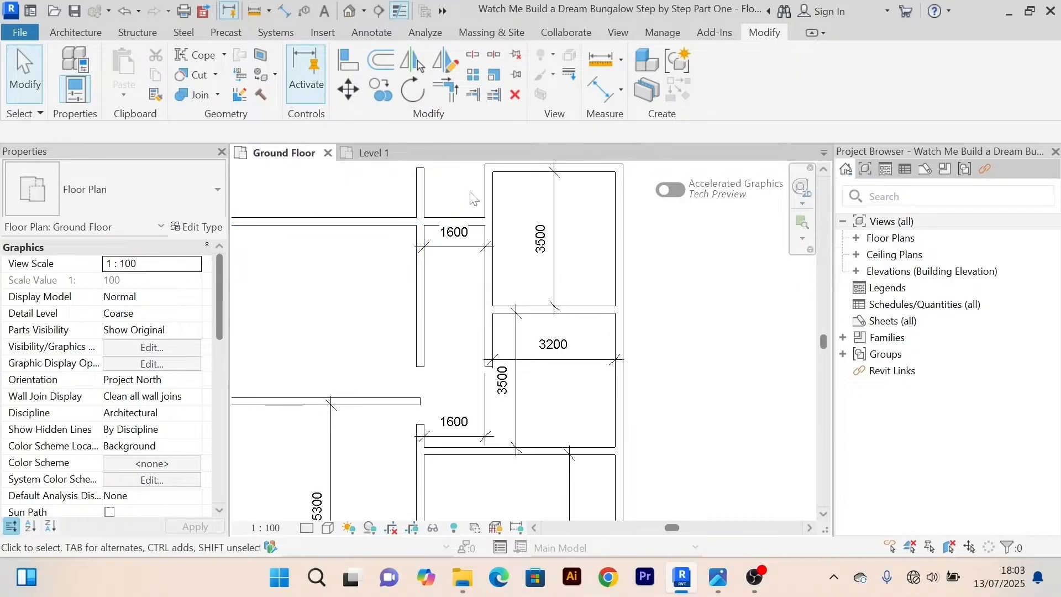
pyautogui.click(420, 312)
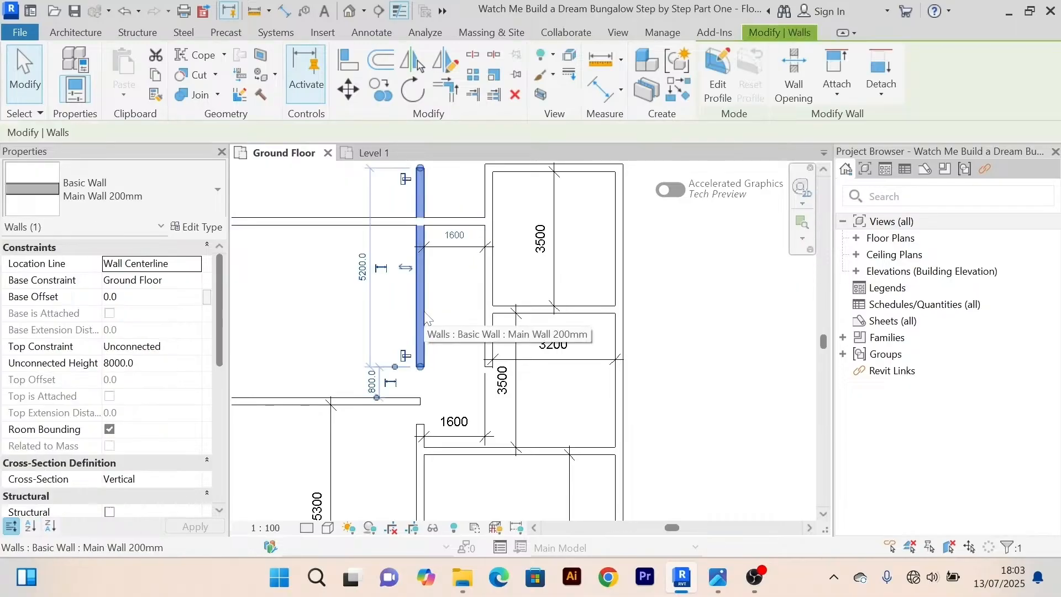
pyautogui.click(678, 93)
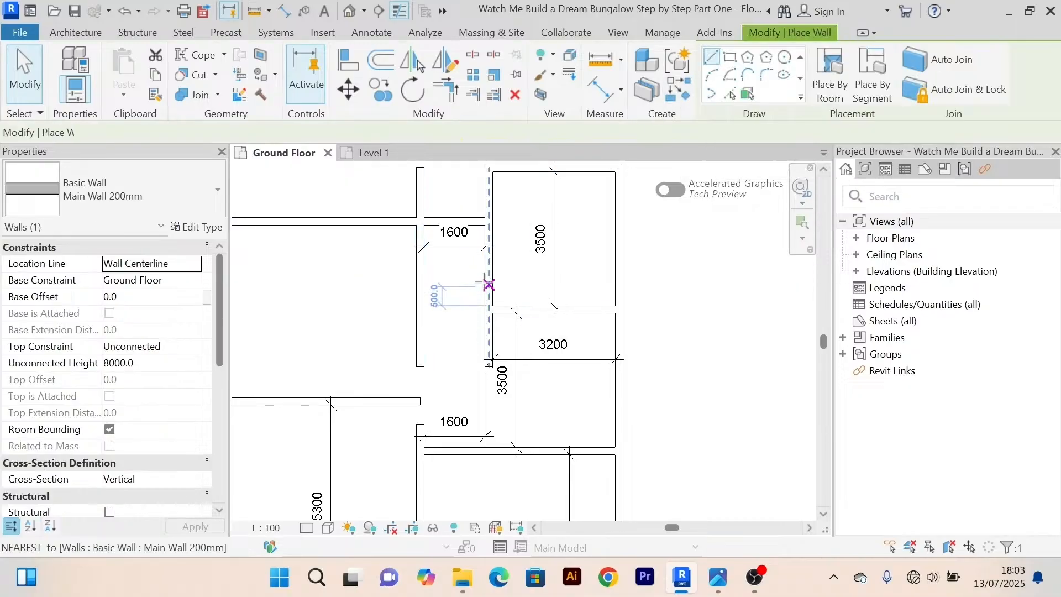
pyautogui.click(489, 275)
pyautogui.click(420, 275)
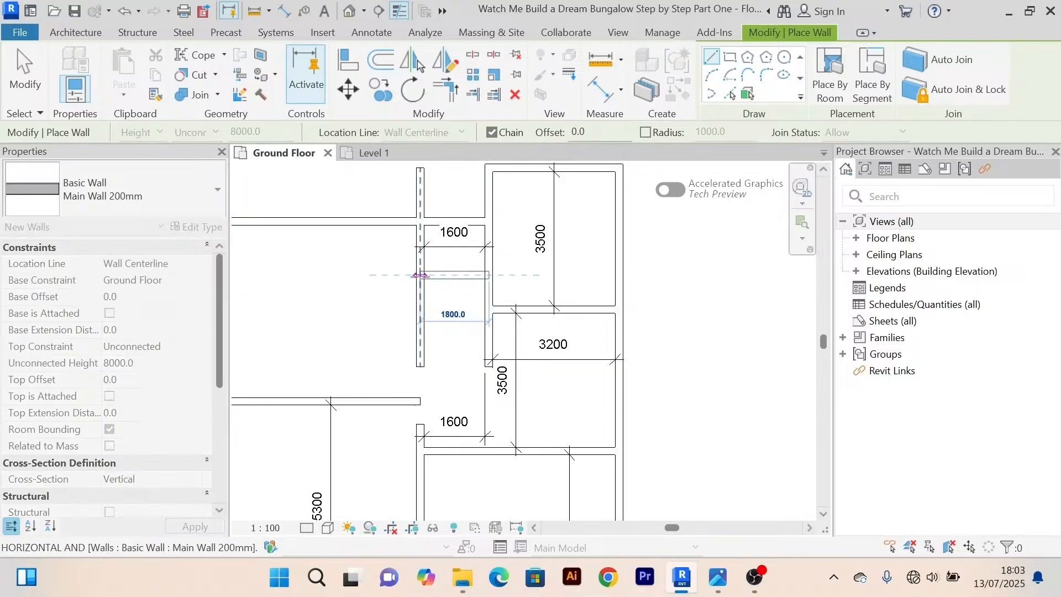
pyautogui.press('Escape')
pyautogui.rightClick(655, 255)
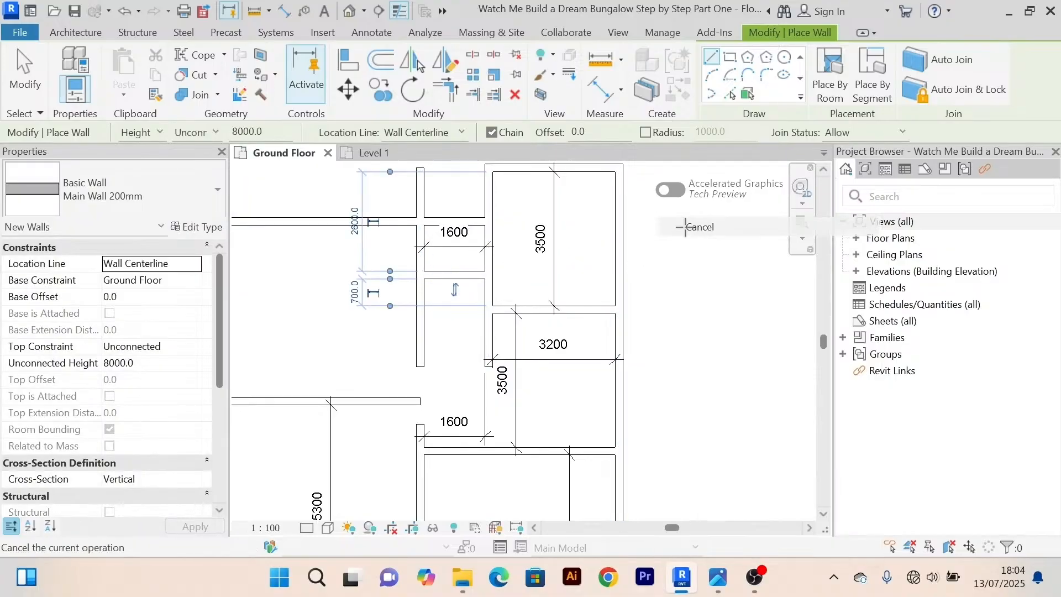
pyautogui.rightClick(672, 243)
pyautogui.click(701, 230)
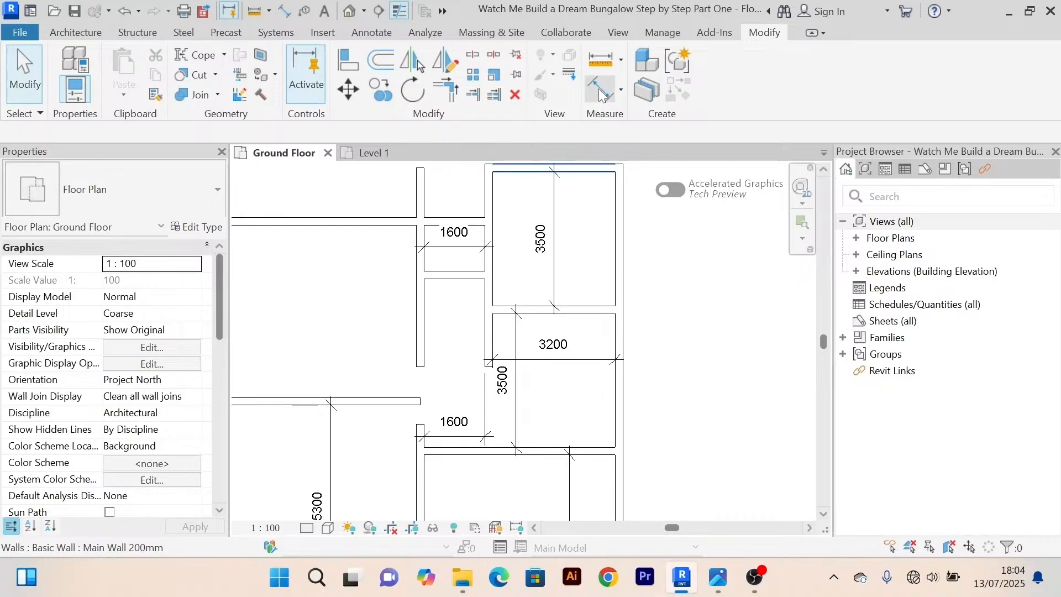
# Add an aligned dimension between the outer horizontal wall and the new cross wall in the 1600 mm strip.
pyautogui.click(599, 91)
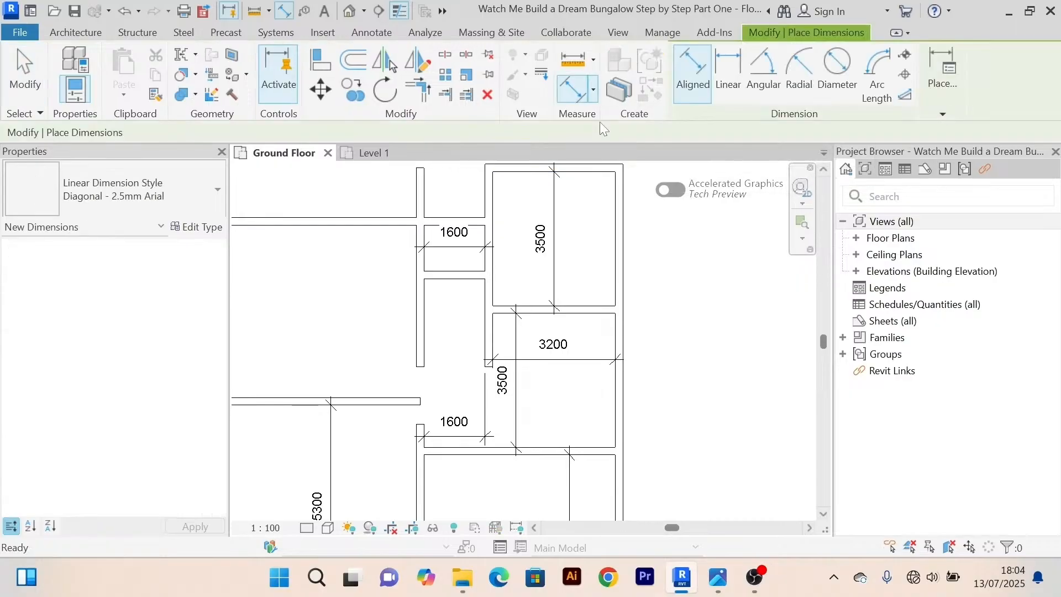
pyautogui.scroll(3, 429, 227)
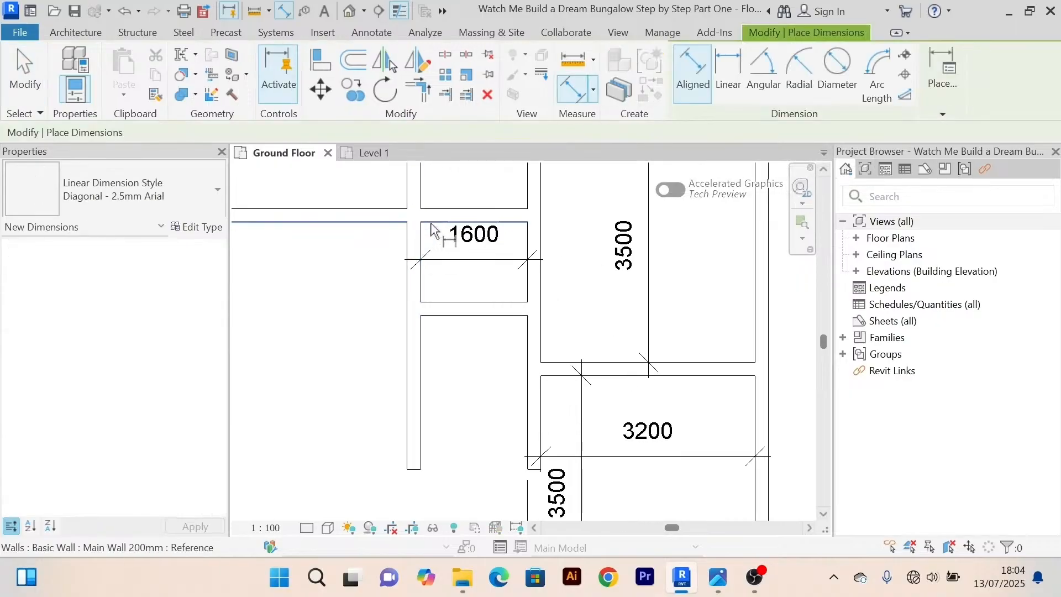
pyautogui.click(433, 230)
pyautogui.click(459, 305)
pyautogui.scroll(2, 426, 304)
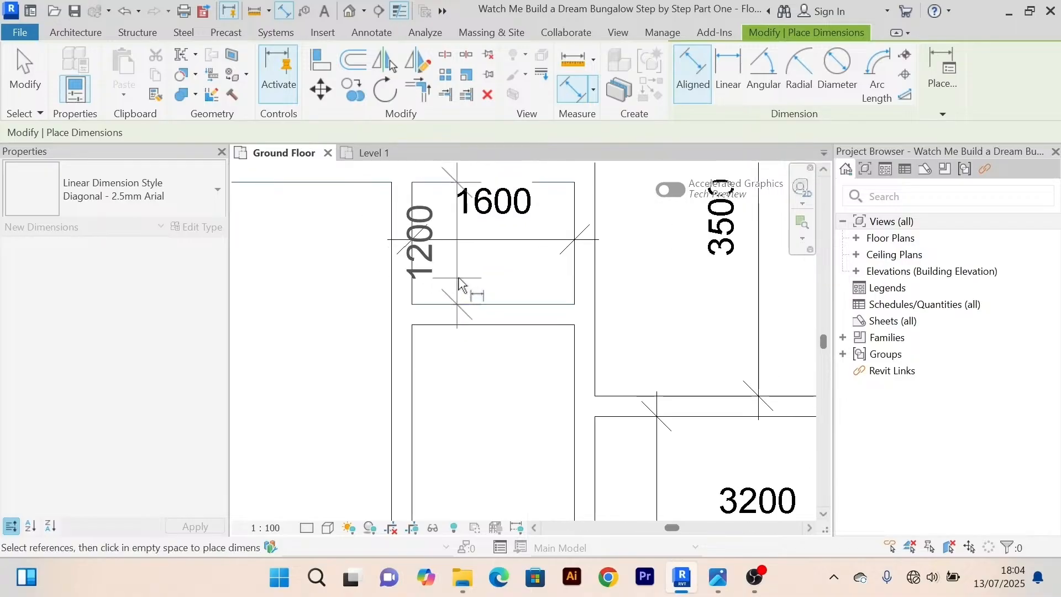
pyautogui.click(417, 274)
pyautogui.scroll(-4, 388, 317)
pyautogui.rightClick(387, 239)
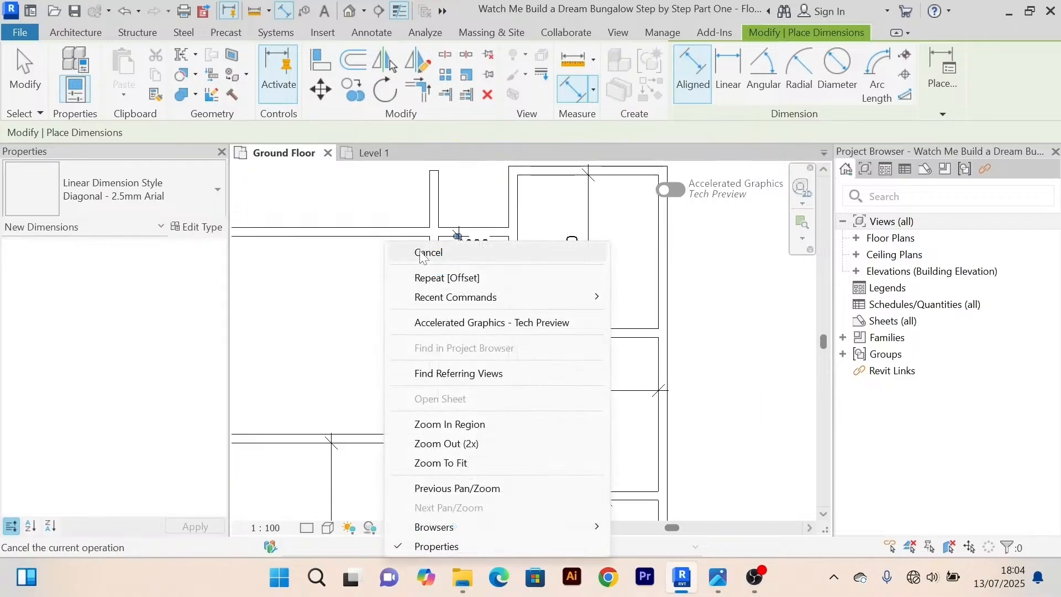
# Set the clear distance between the outer horizontal wall and the cross wall in the strip to 1600 mm.
pyautogui.press('Escape')
pyautogui.rightClick(391, 201)
pyautogui.click(406, 205)
pyautogui.scroll(2, 431, 287)
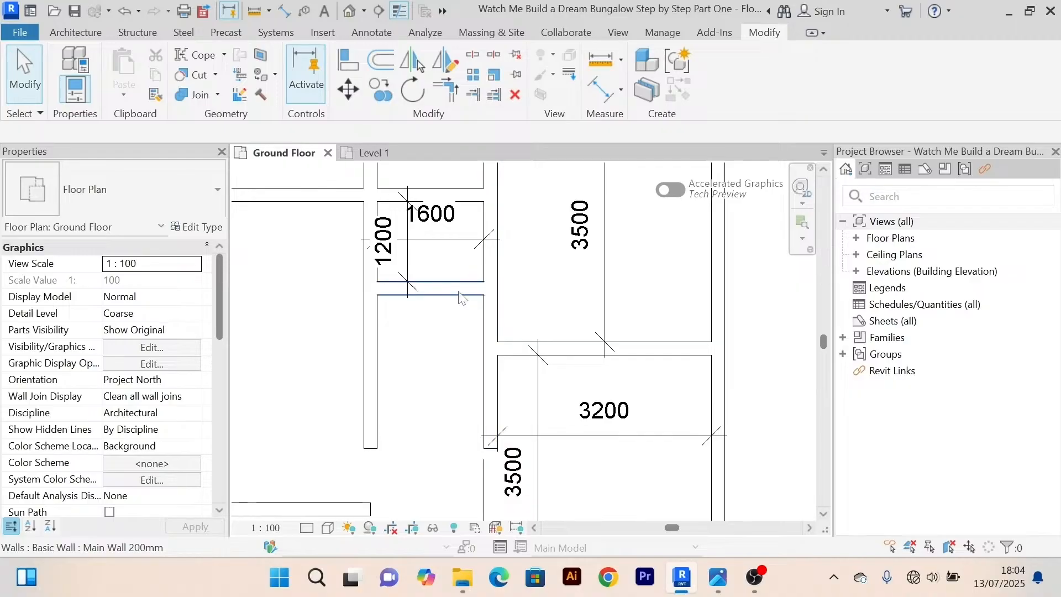
pyautogui.click(431, 288)
pyautogui.click(380, 237)
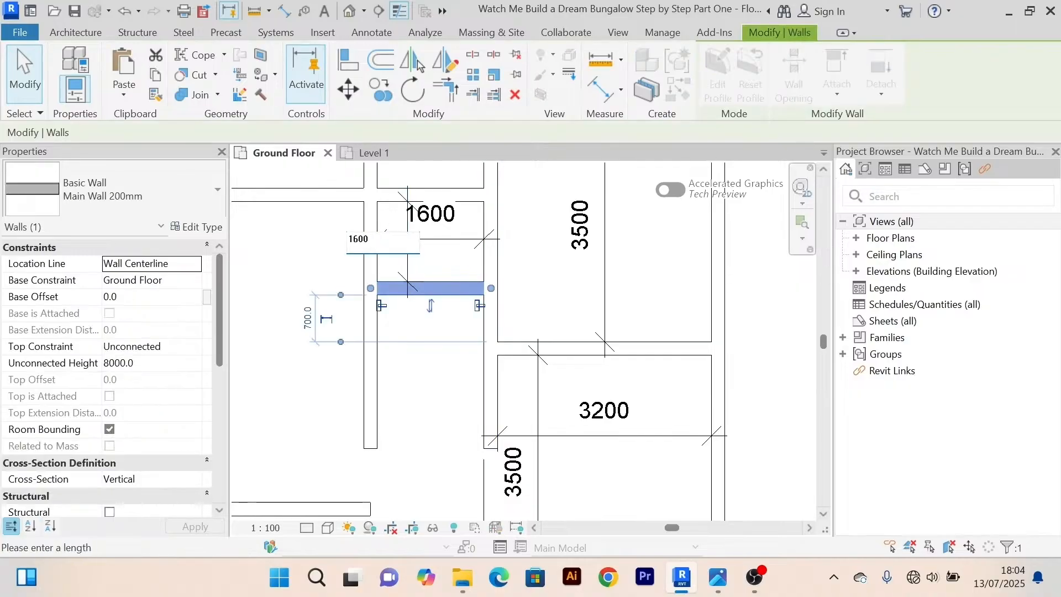
pyautogui.press('Return')
pyautogui.scroll(-2, 391, 238)
pyautogui.click(622, 295)
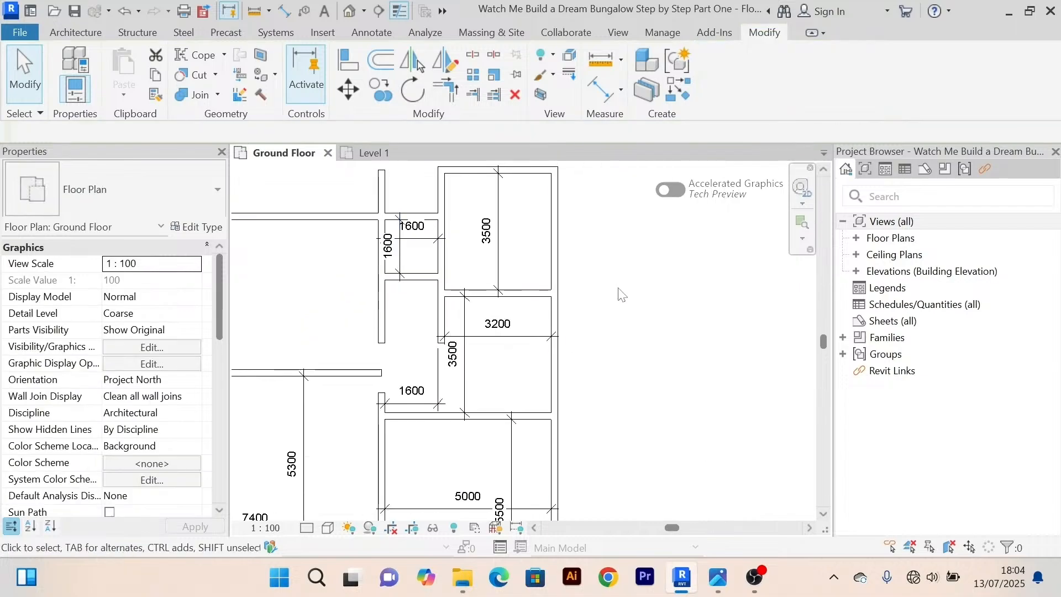
# Trim the vertical wall beside the 1600 mm small room back to the outer horizontal wall, removing its stub outside.
pyautogui.scroll(2, 351, 256)
pyautogui.moveTo(350, 256); pyautogui.dragTo(479, 335, button='middle')
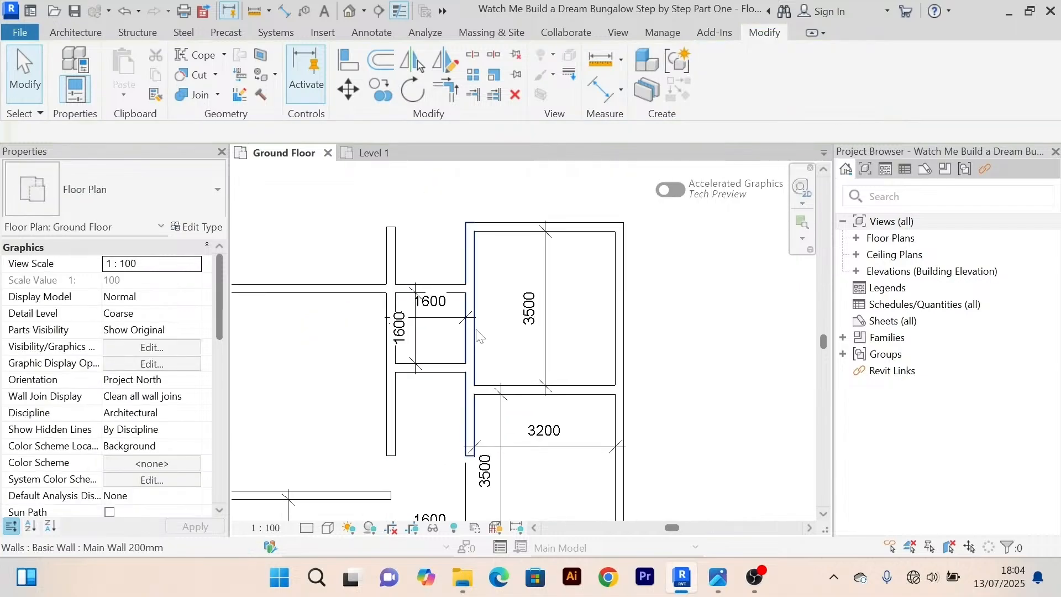
pyautogui.scroll(-2, 425, 273)
pyautogui.moveTo(443, 263); pyautogui.dragTo(455, 239, button='middle')
pyautogui.scroll(2, 454, 239)
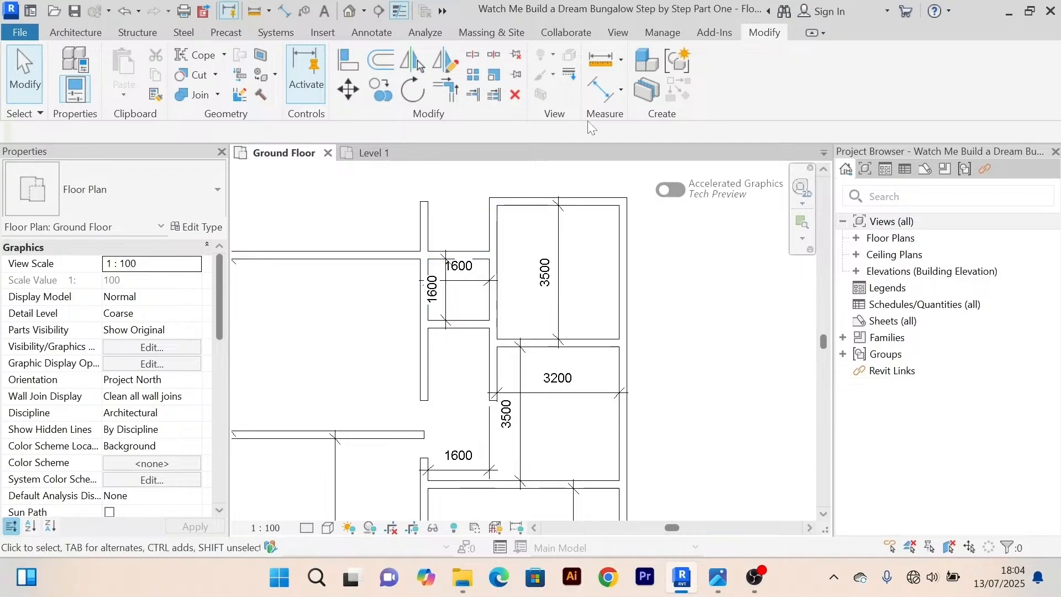
pyautogui.click(494, 95)
pyautogui.scroll(2, 403, 246)
pyautogui.click(394, 276)
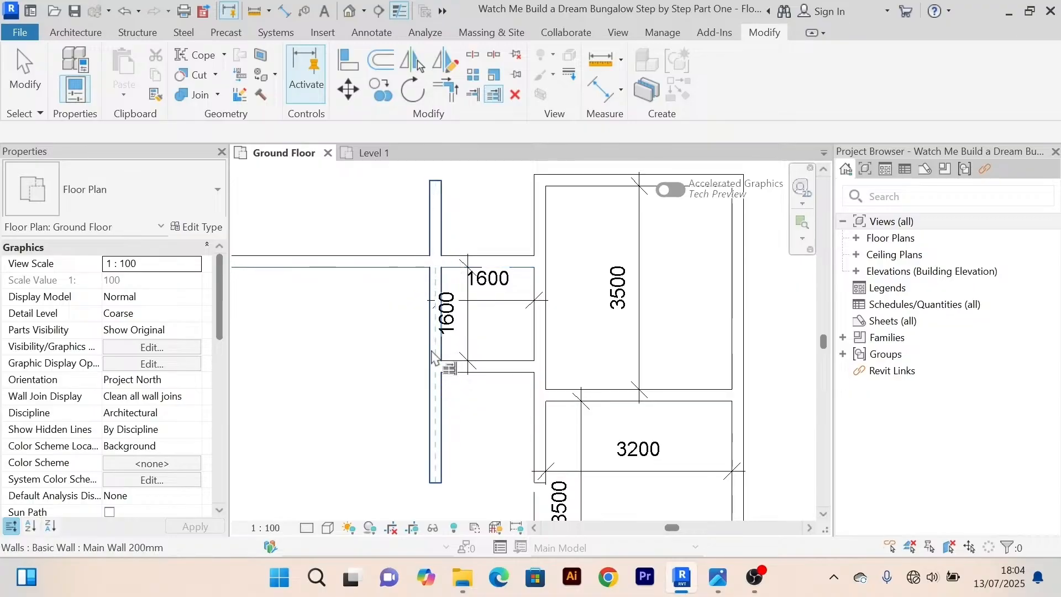
pyautogui.click(434, 358)
pyautogui.scroll(-2, 434, 358)
pyautogui.rightClick(414, 239)
pyautogui.click(439, 235)
pyautogui.rightClick(440, 221)
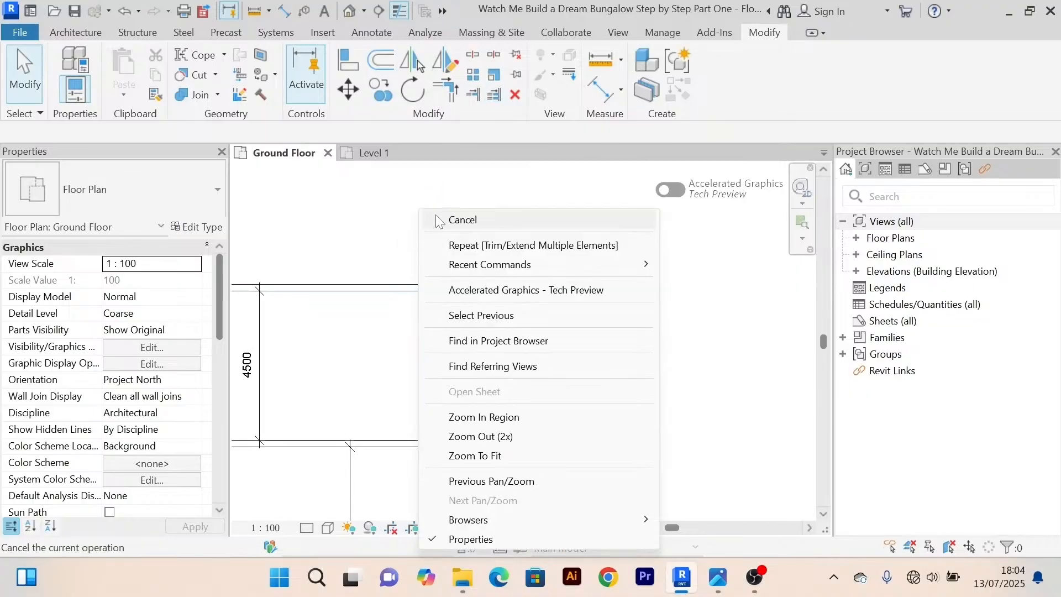
pyautogui.click(439, 221)
# Offset a copy of the trimmed vertical wall by 1400 mm into the 4500 mm deep room.
pyautogui.scroll(4, 397, 339)
pyautogui.moveTo(402, 346); pyautogui.dragTo(455, 272, button='middle')
pyautogui.scroll(-3, 362, 313)
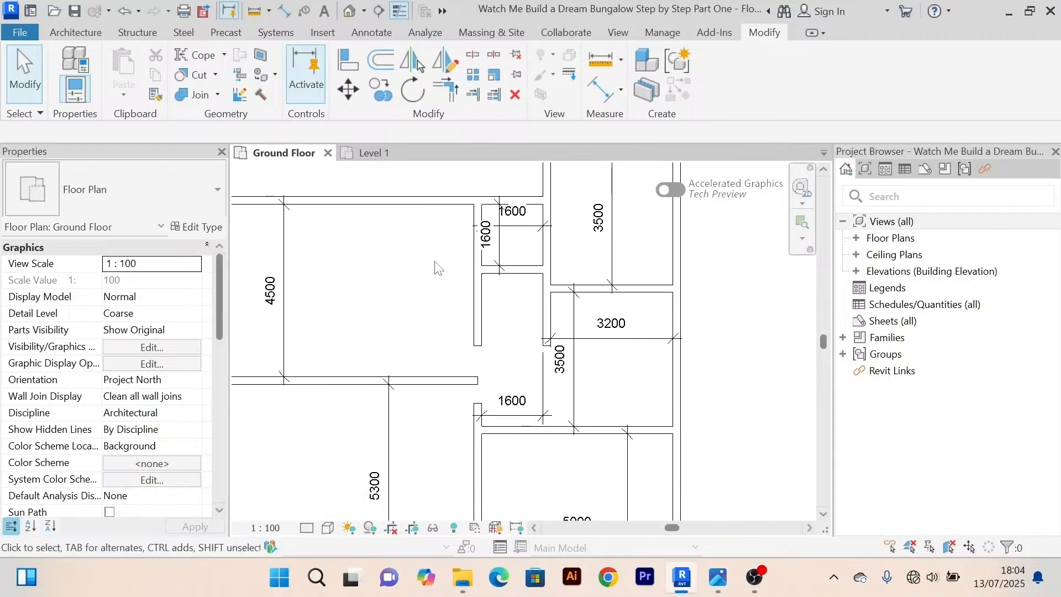
pyautogui.scroll(2, 435, 262)
pyautogui.scroll(-3, 433, 262)
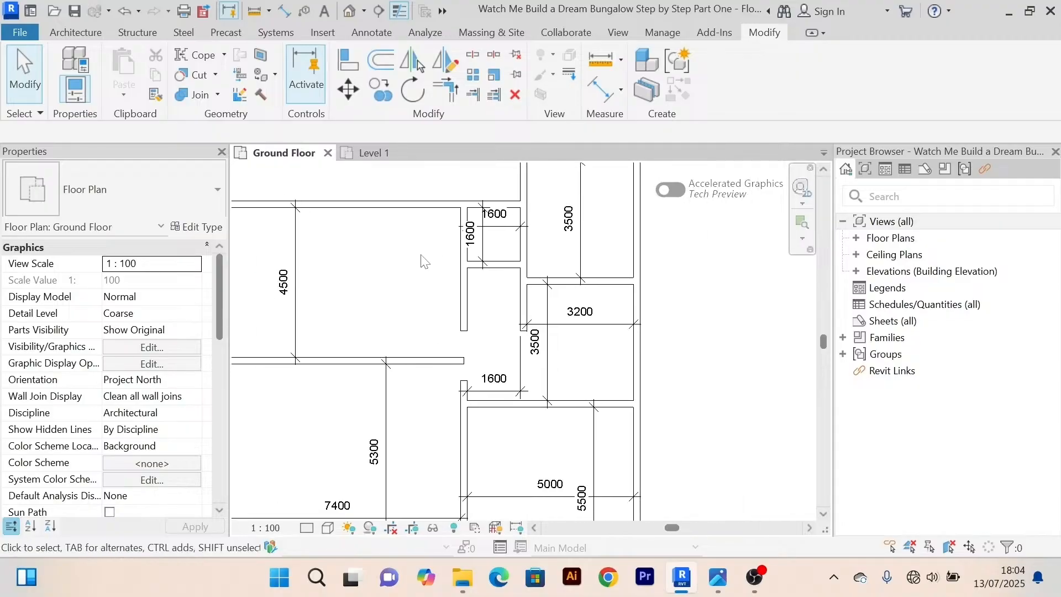
pyautogui.scroll(2, 433, 260)
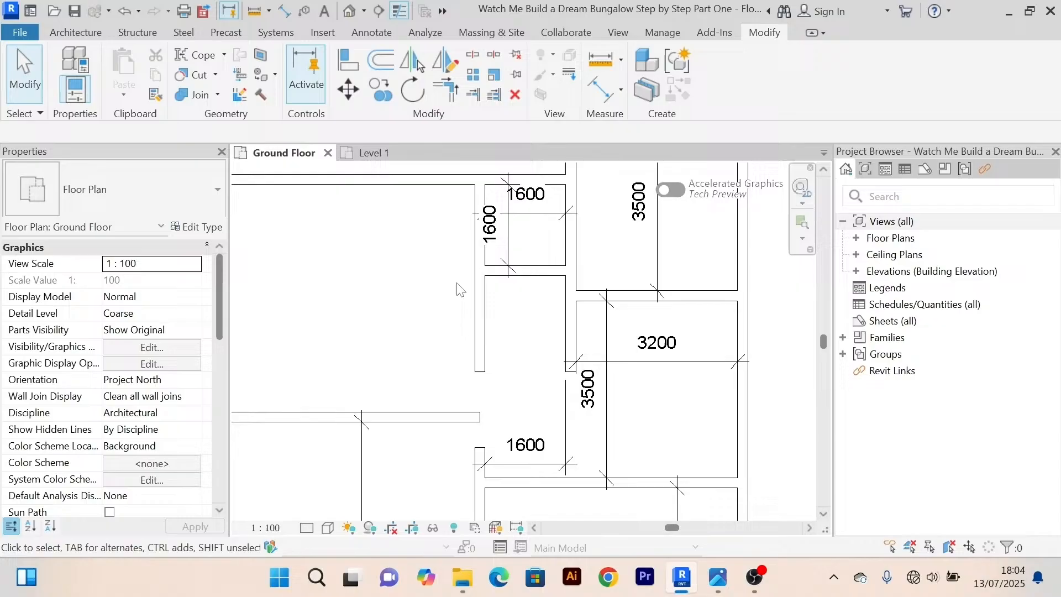
pyautogui.click(489, 318)
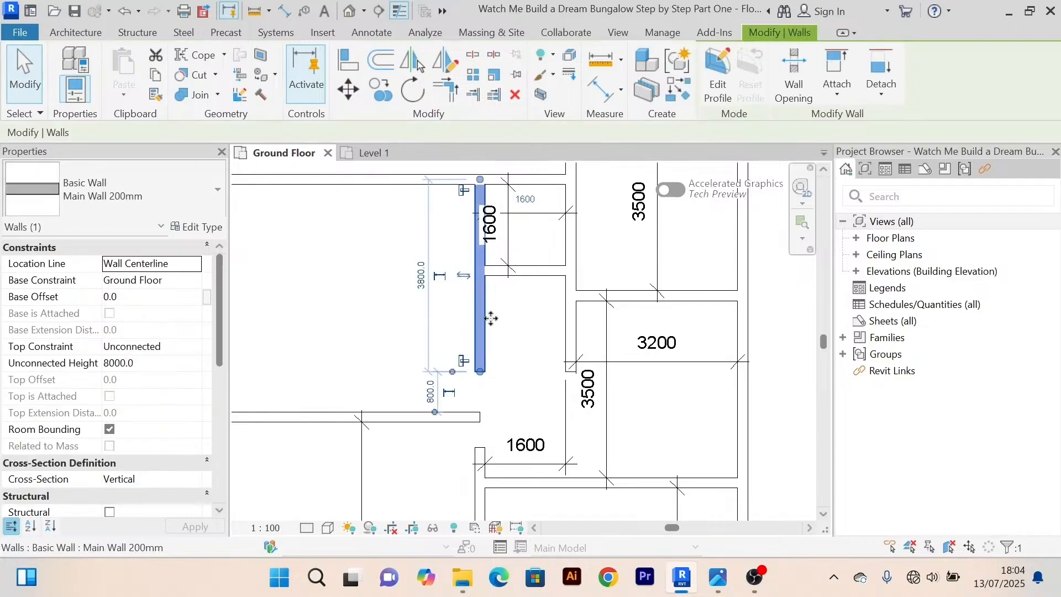
pyautogui.click(380, 61)
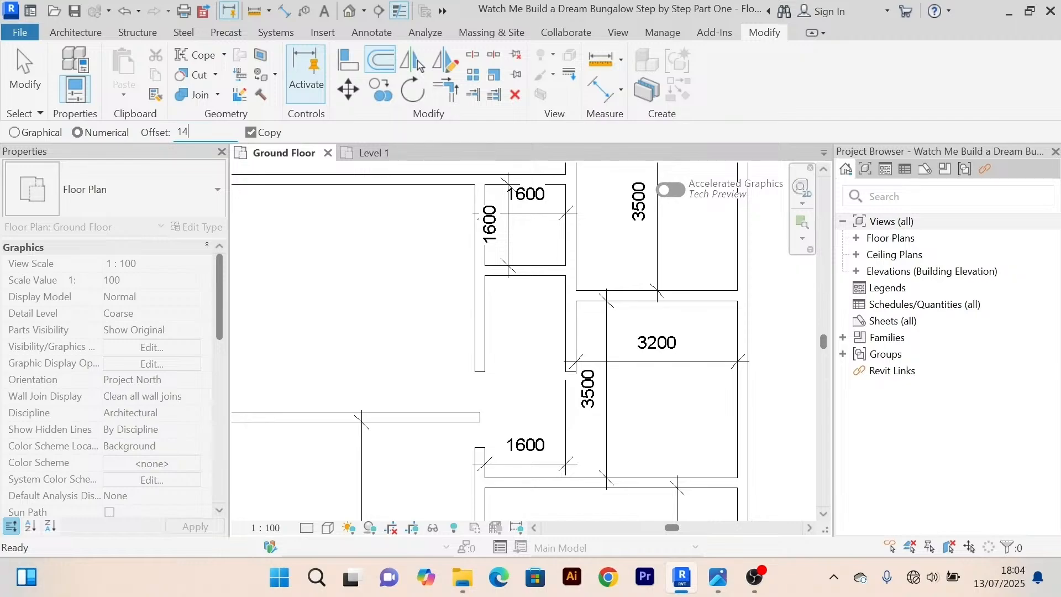
pyautogui.press('Return')
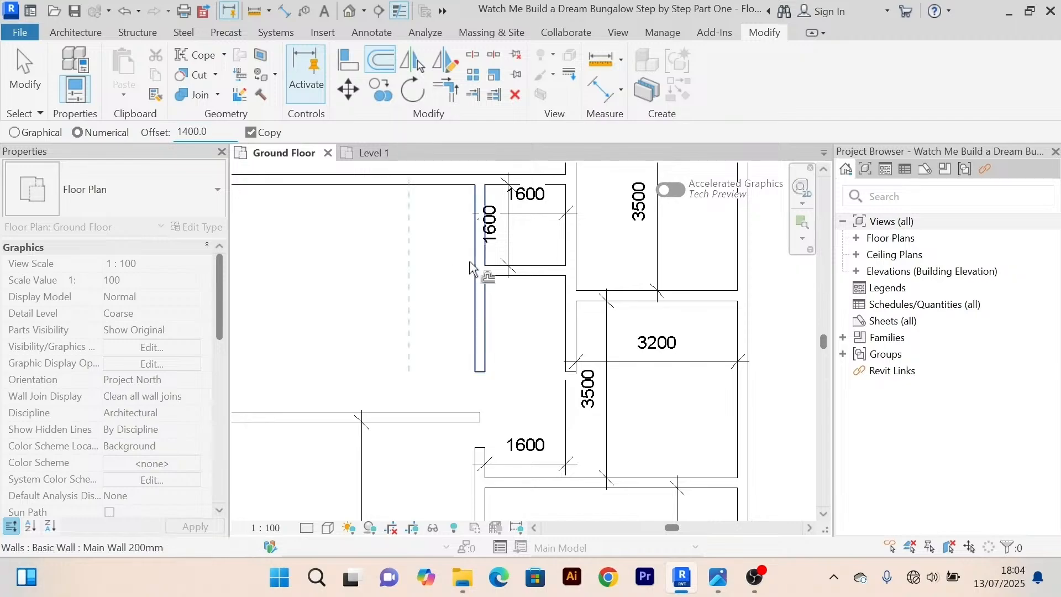
pyautogui.scroll(-3, 453, 246)
pyautogui.rightClick(423, 183)
pyautogui.click(438, 185)
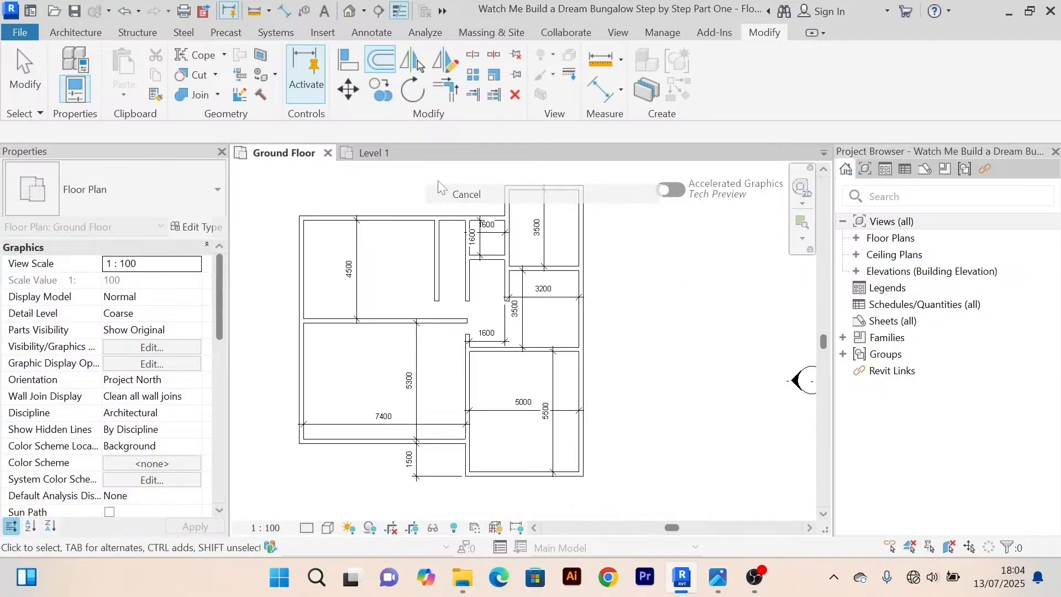
pyautogui.rightClick(438, 180)
pyautogui.click(467, 186)
# Add an aligned dimension between the facing sides of the offset wall copy and the original vertical wall.
pyautogui.click(608, 97)
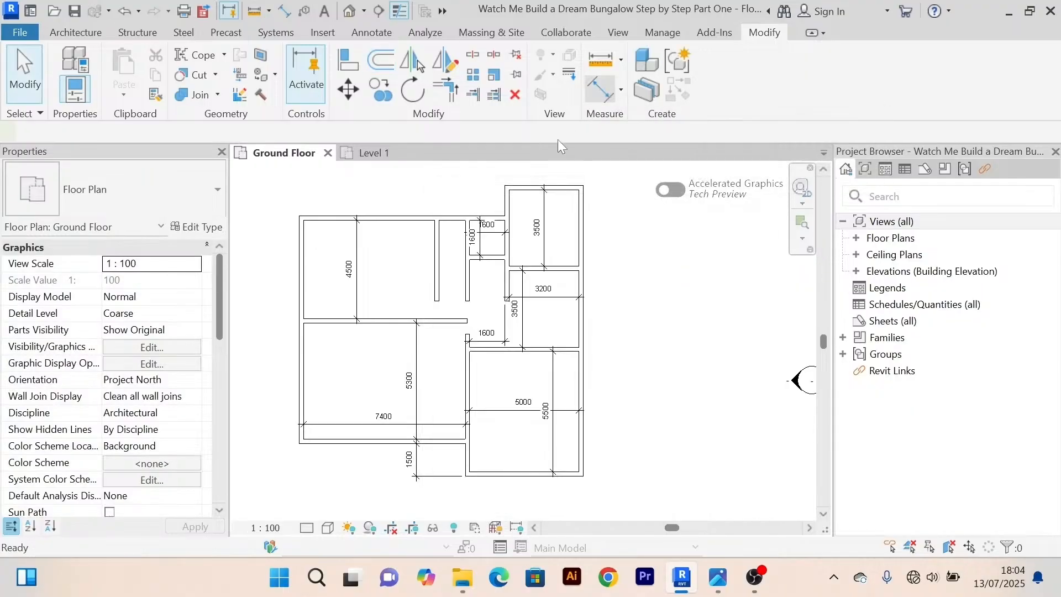
pyautogui.scroll(4, 486, 201)
pyautogui.click(416, 291)
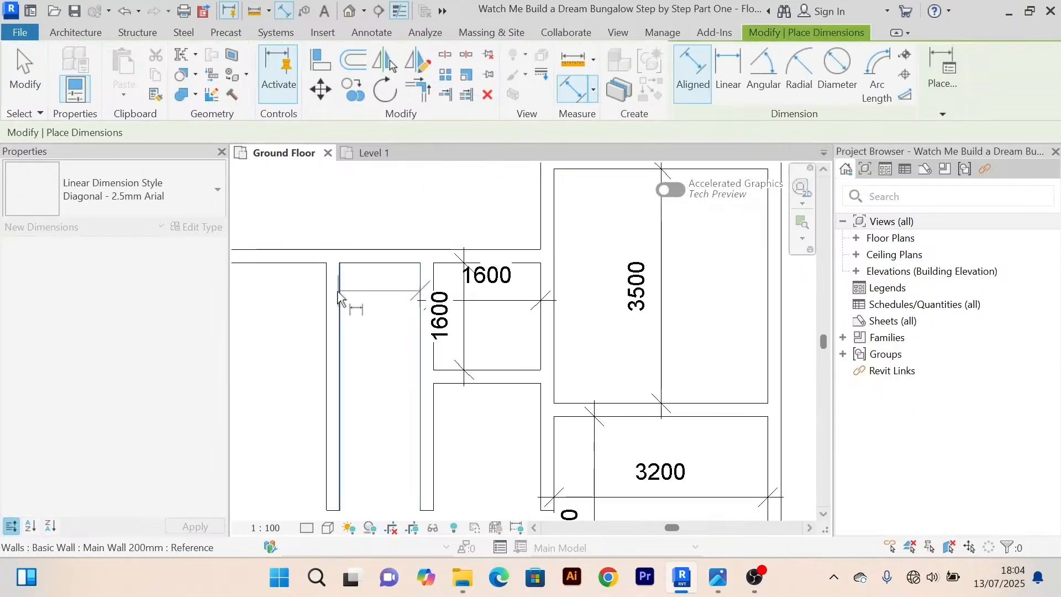
pyautogui.scroll(1, 354, 294)
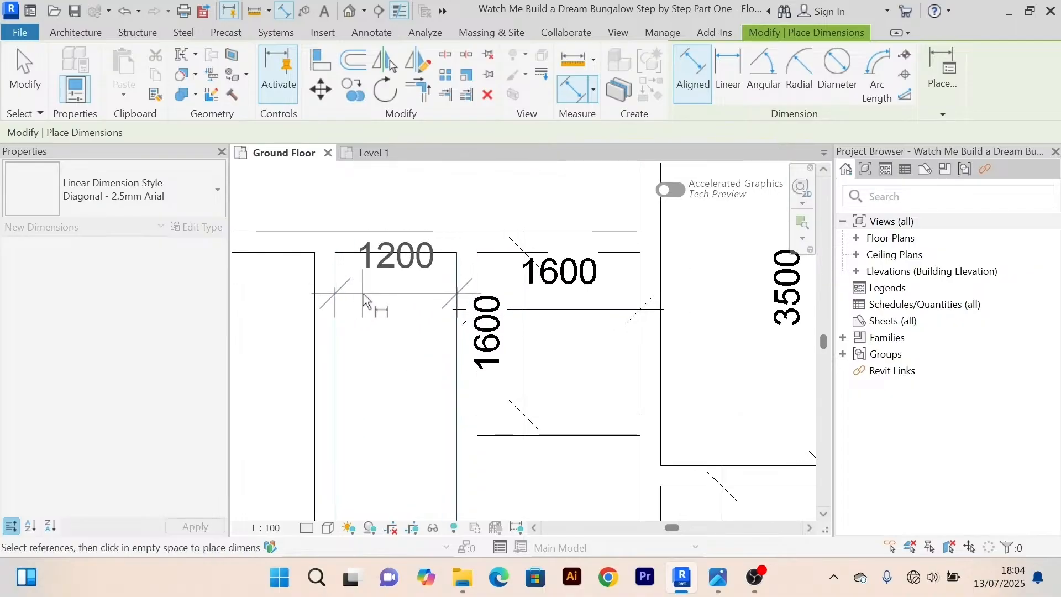
pyautogui.click(381, 317)
pyautogui.rightClick(433, 202)
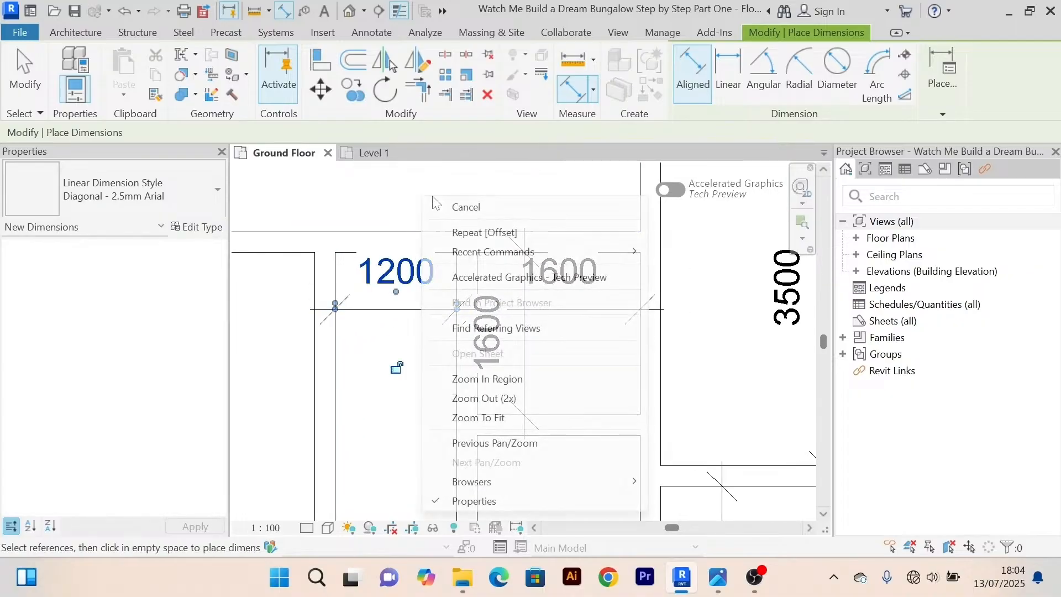
pyautogui.click(466, 207)
# Move the original vertical wall so the clear width of the small room next to the 3200 mm rooms is 1200 mm.
pyautogui.scroll(-2, 461, 216)
pyautogui.scroll(-3, 440, 277)
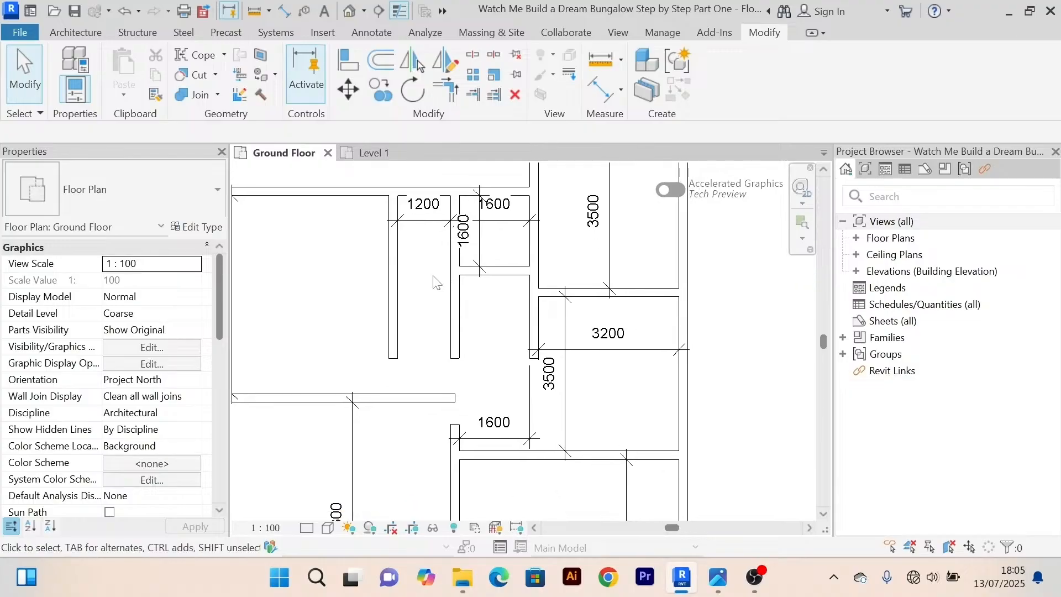
pyautogui.scroll(2, 440, 275)
pyautogui.scroll(-1, 439, 273)
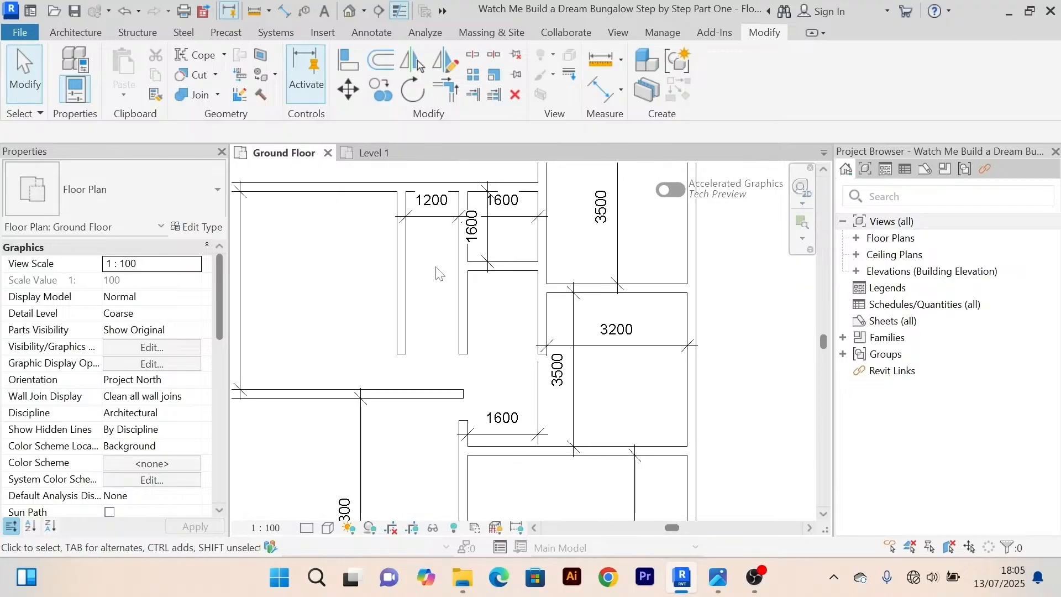
pyautogui.moveTo(439, 274); pyautogui.dragTo(428, 303, button='middle')
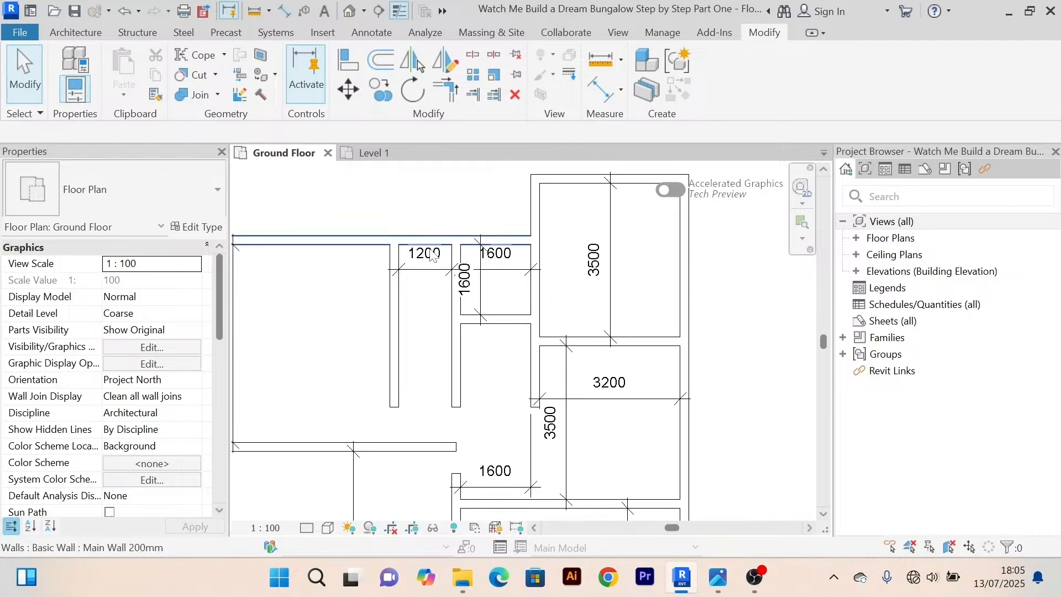
pyautogui.scroll(2, 484, 286)
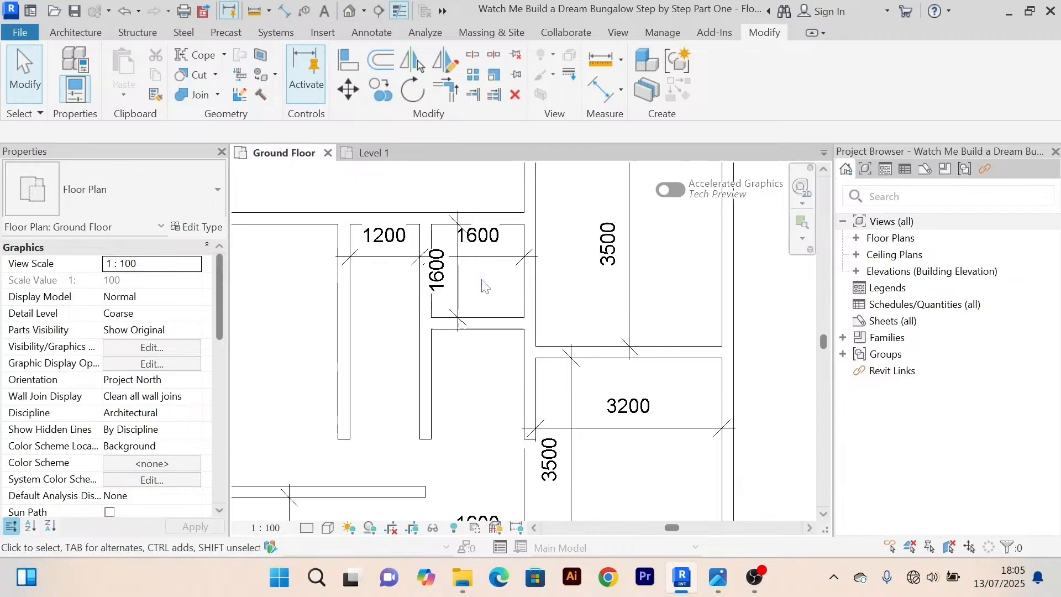
pyautogui.scroll(-2, 484, 285)
pyautogui.scroll(3, 486, 287)
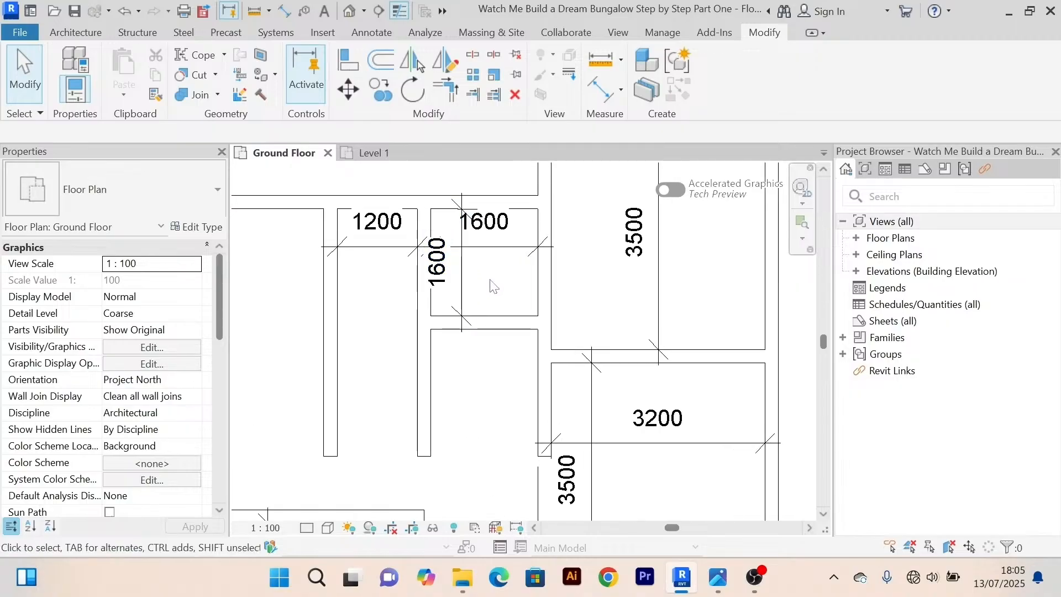
pyautogui.click(430, 312)
pyautogui.click(490, 229)
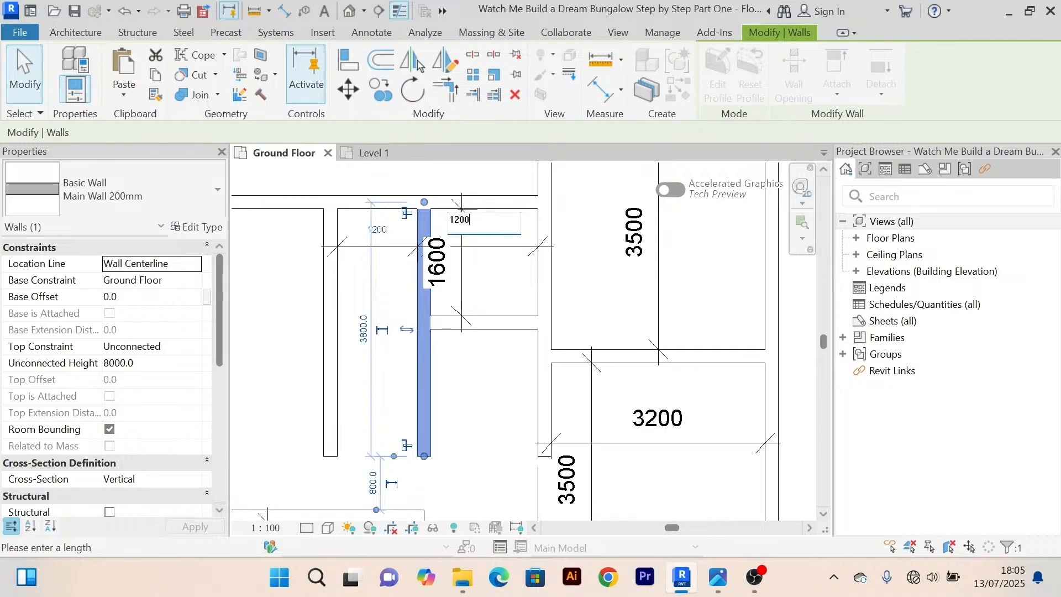
pyautogui.write('1200')
pyautogui.press('Return')
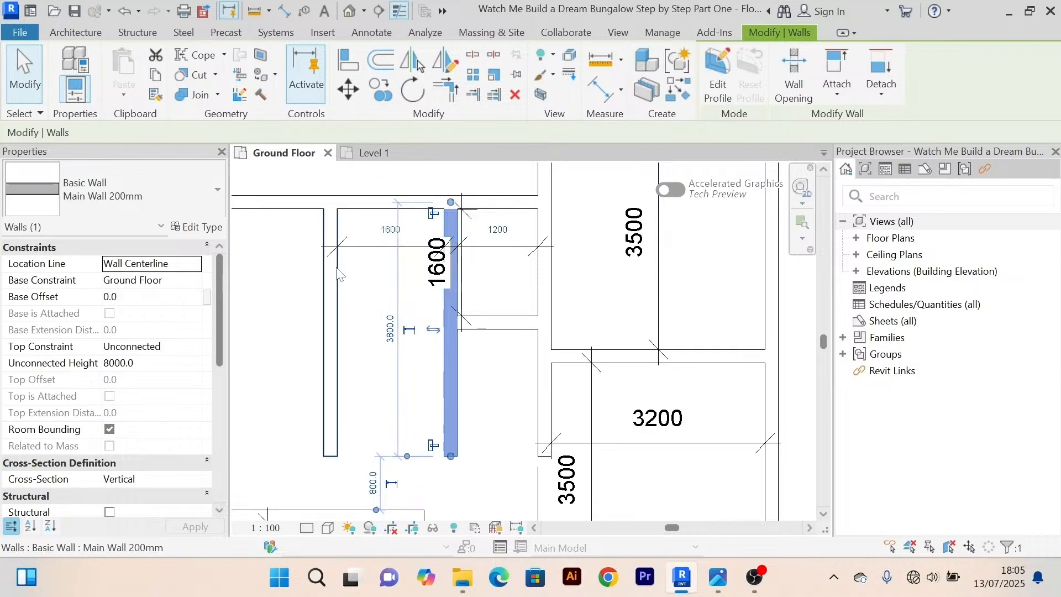
pyautogui.click(367, 272)
pyautogui.scroll(-2, 414, 258)
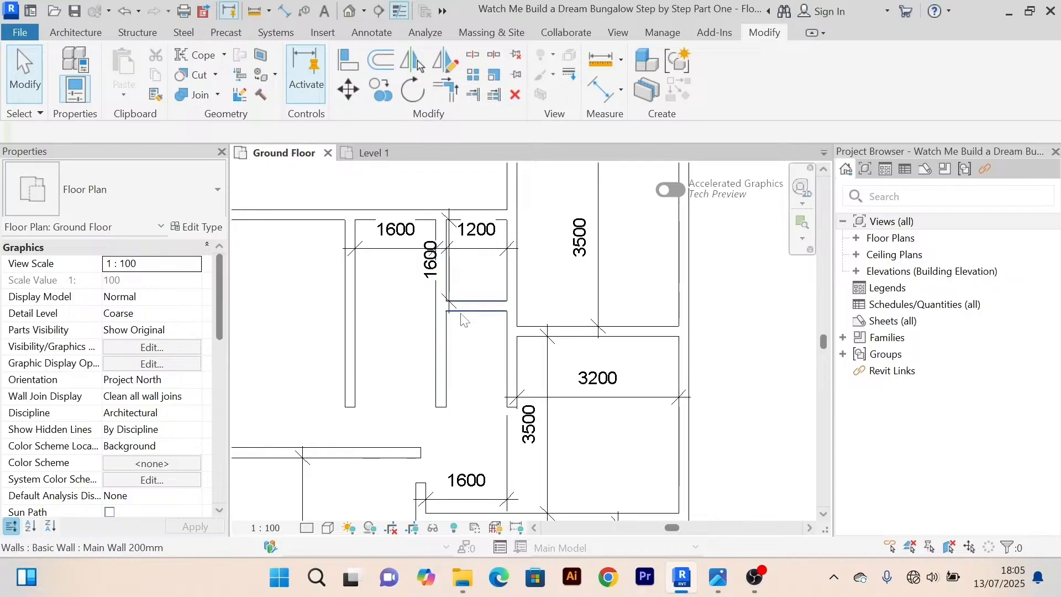
# Extend the cross wall below the 1200 mm wide room across to the offset wall copy using Trim/Extend Single Element.
pyautogui.click(476, 307)
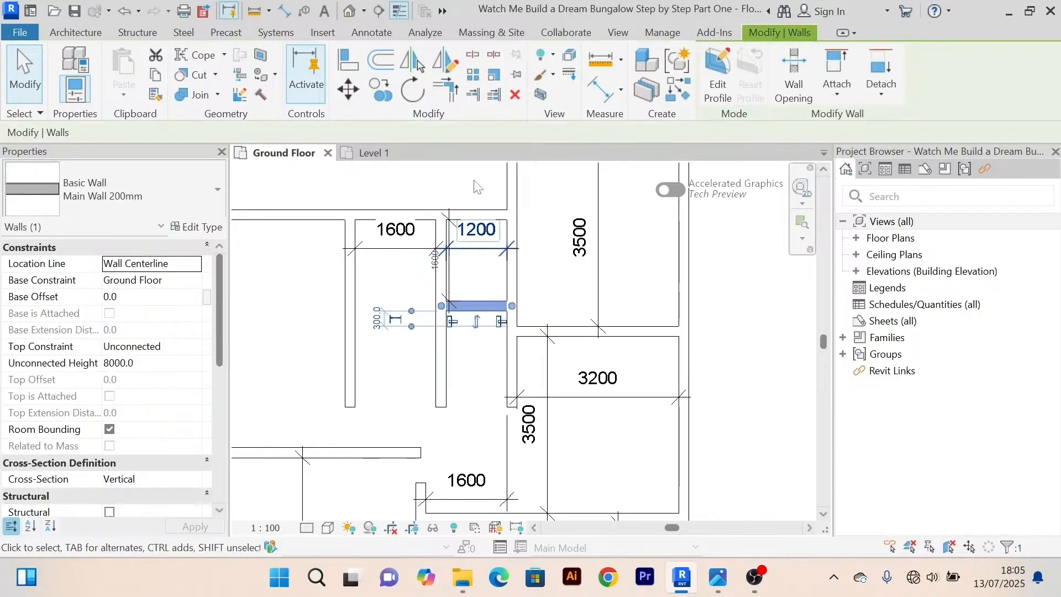
pyautogui.press('Delete')
pyautogui.click(473, 95)
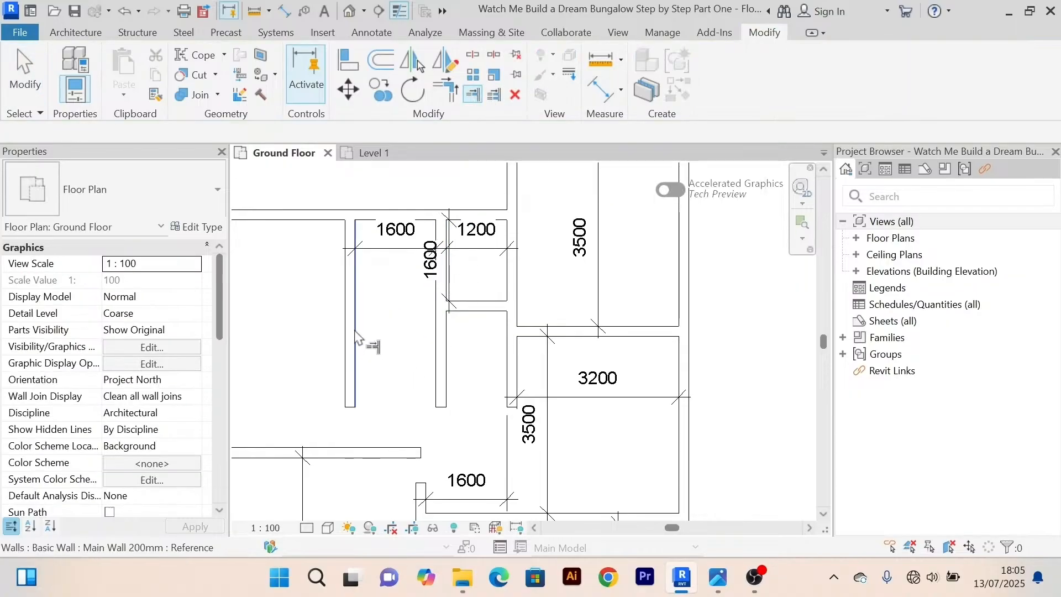
pyautogui.scroll(-2, 486, 299)
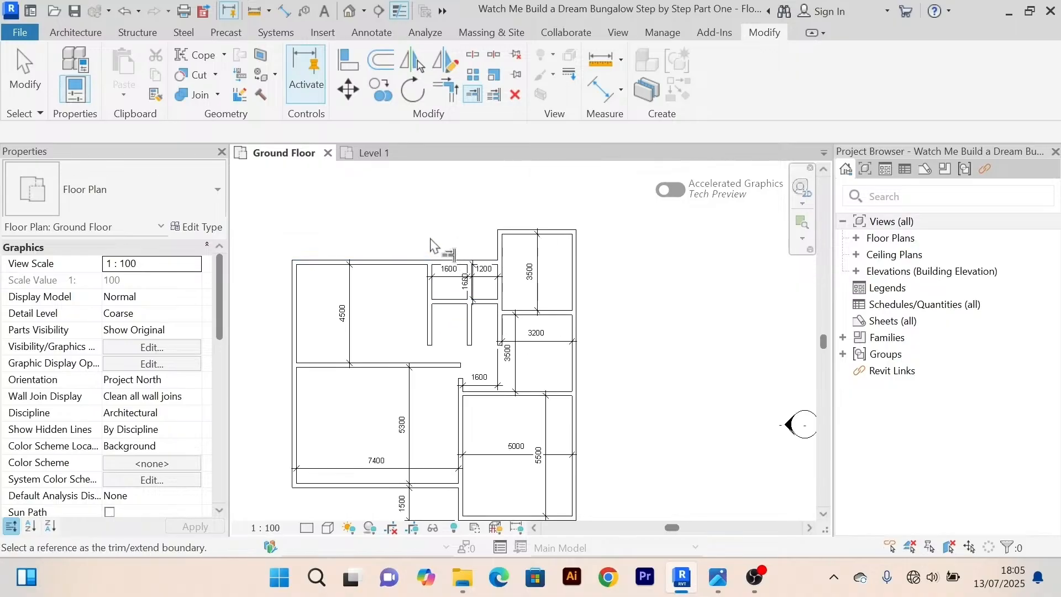
pyautogui.rightClick(420, 212)
pyautogui.click(454, 216)
pyautogui.rightClick(442, 195)
pyautogui.click(469, 207)
# Trim the middle vertical wall at the cross wall, keeping only the part that separates the two small rooms.
pyautogui.scroll(2, 502, 356)
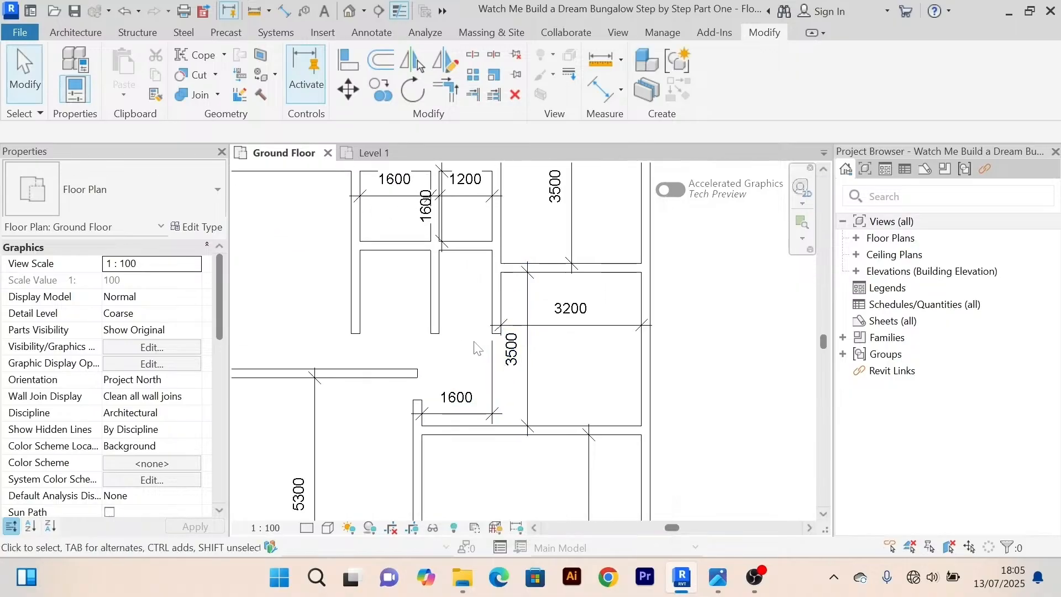
pyautogui.moveTo(477, 348)
pyautogui.mouseDown(button='middle')
pyautogui.moveTo(469, 331)
pyautogui.moveTo(471, 352)
pyautogui.mouseUp(button='middle')
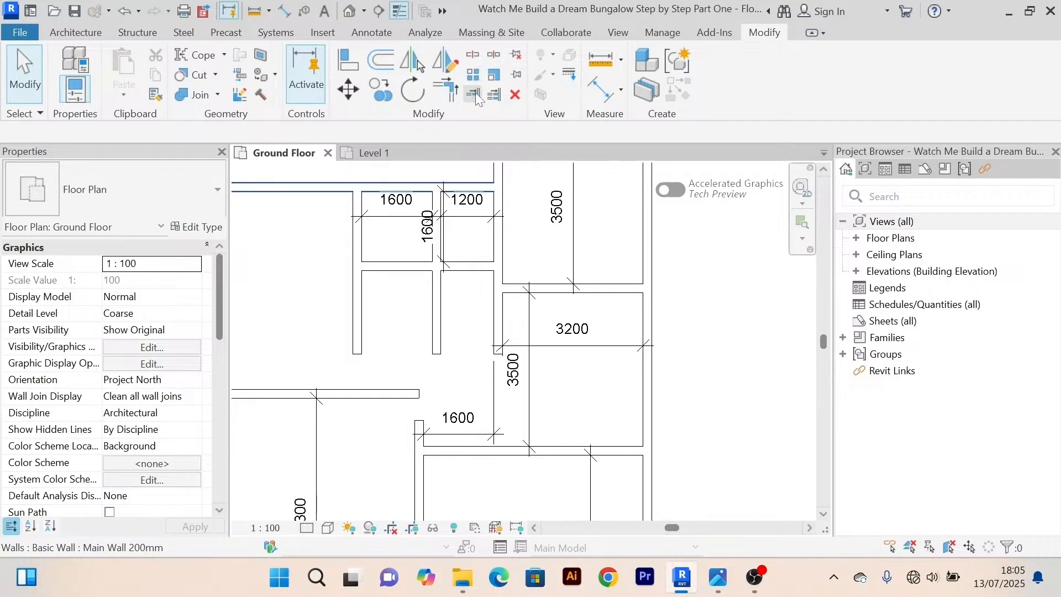
pyautogui.click(495, 95)
pyautogui.scroll(2, 449, 244)
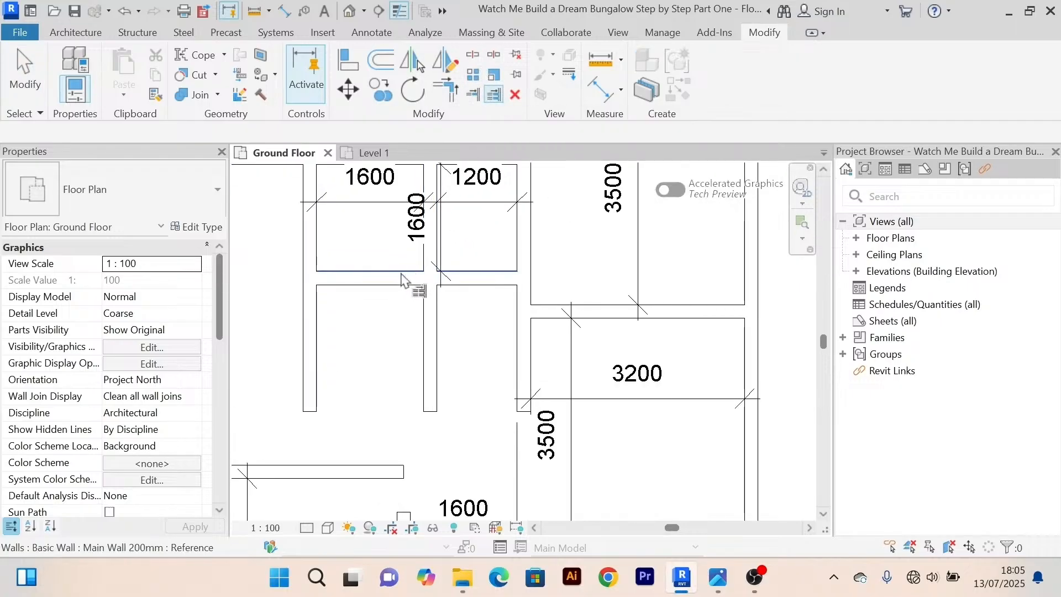
pyautogui.click(402, 278)
pyautogui.click(432, 246)
pyautogui.scroll(-2, 433, 243)
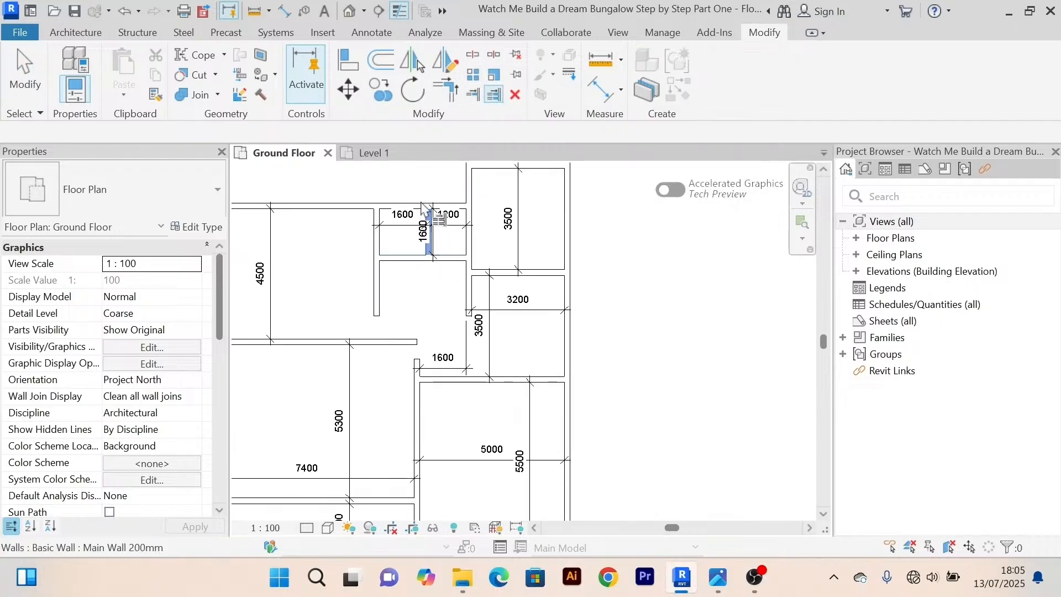
pyautogui.rightClick(421, 167)
pyautogui.click(433, 176)
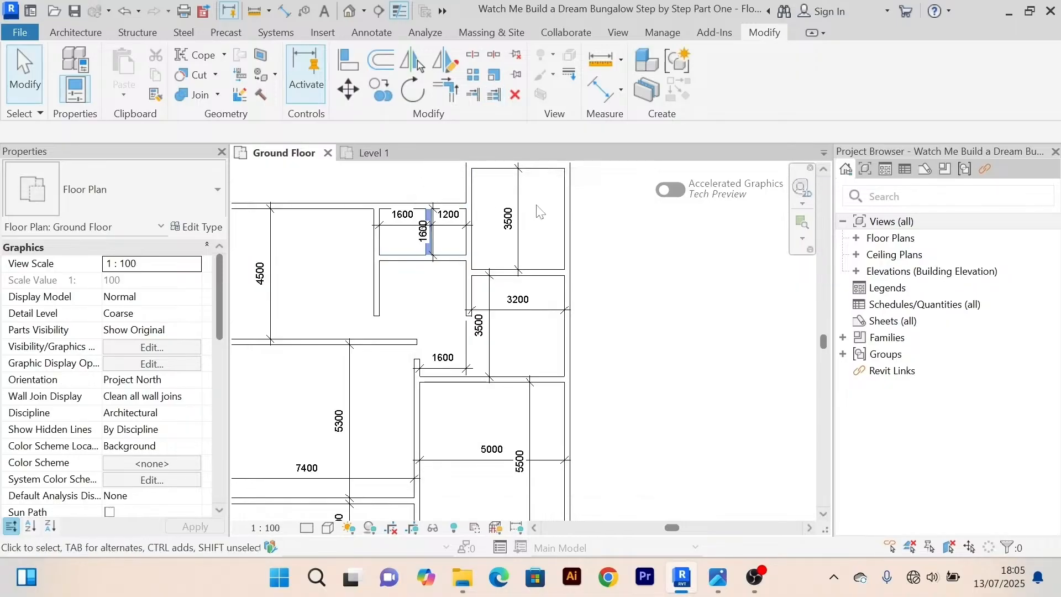
pyautogui.rightClick(629, 219)
pyautogui.click(663, 457)
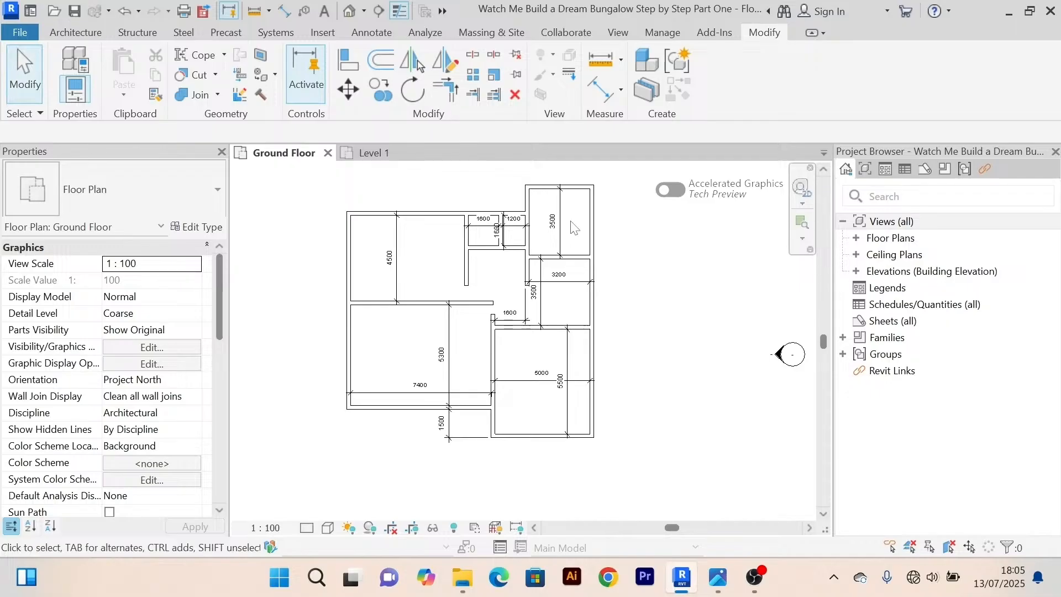
# Add an aligned horizontal dimension between the inner wall faces of the 4500 mm deep room.
pyautogui.scroll(3, 561, 224)
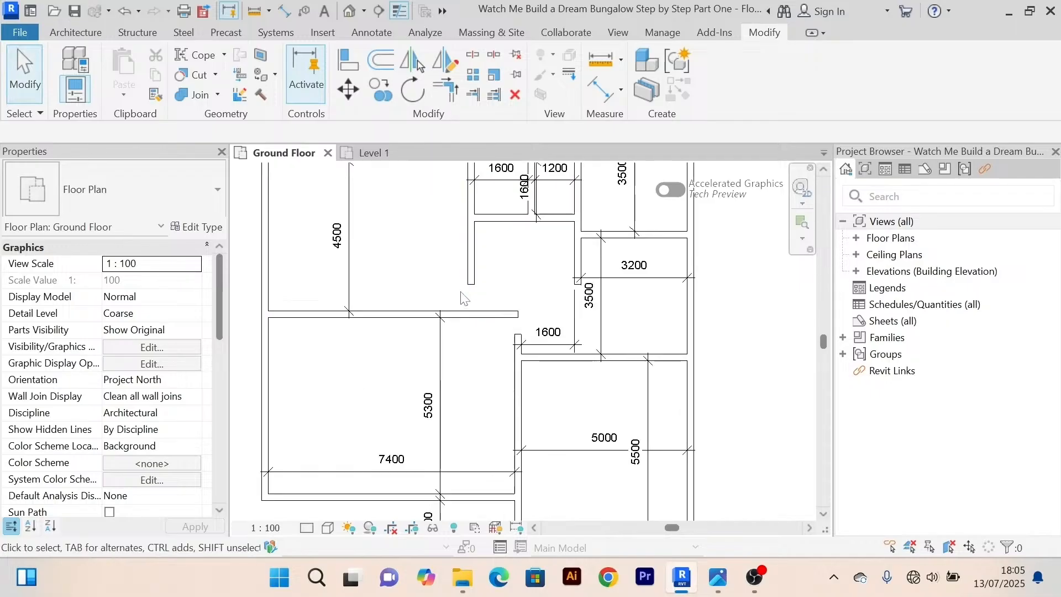
pyautogui.scroll(-2, 519, 367)
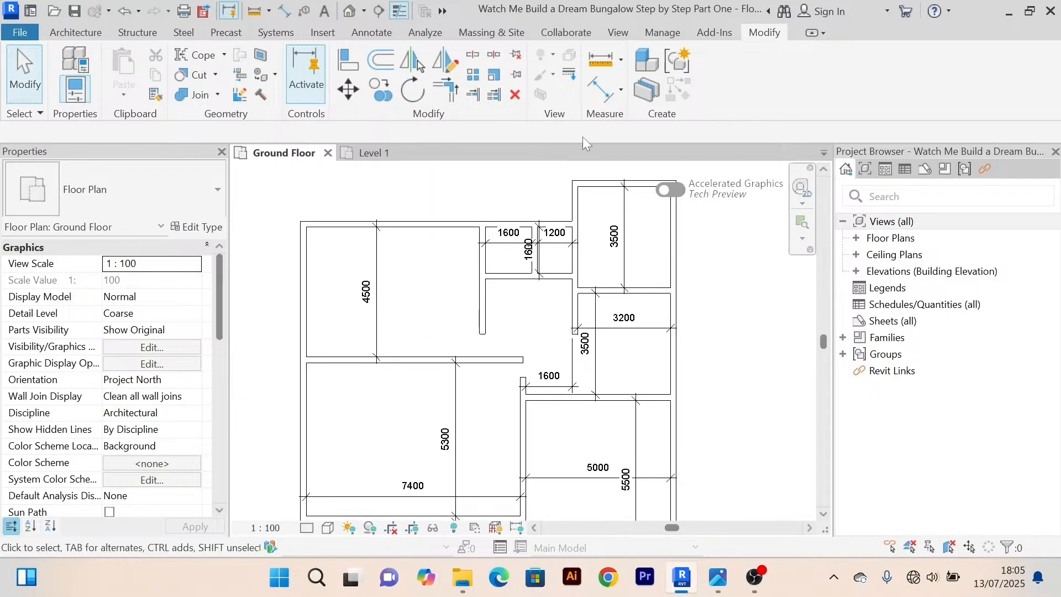
pyautogui.click(601, 89)
pyautogui.scroll(2, 470, 271)
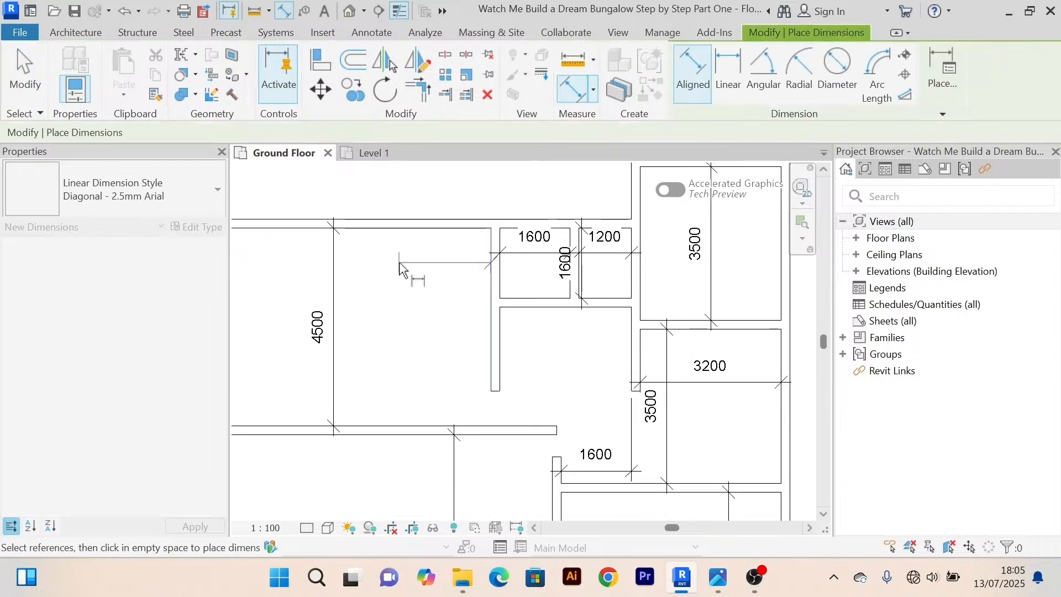
pyautogui.scroll(-3, 337, 277)
pyautogui.scroll(2, 326, 276)
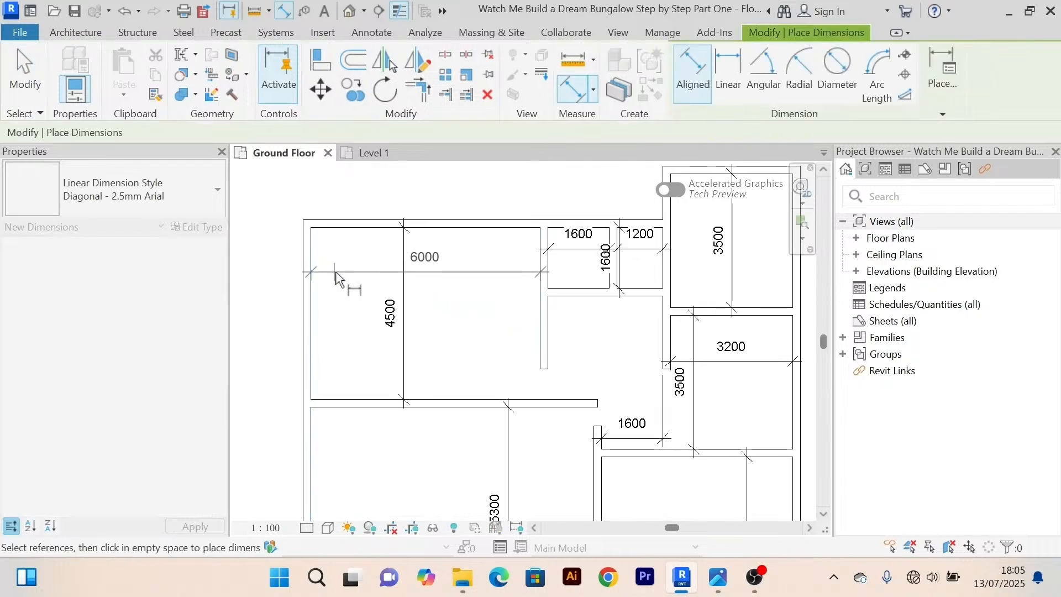
pyautogui.rightClick(371, 184)
pyautogui.click(415, 190)
pyautogui.press('Escape')
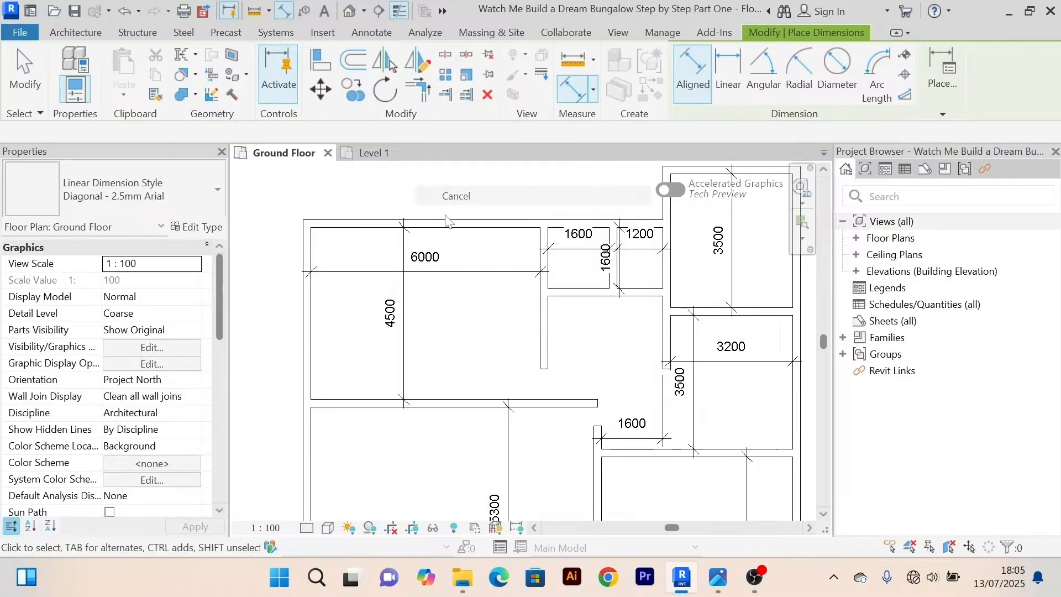
# Move the vertical wall between the large room and the adjoining small room so the small room's clear width is 1500 mm.
pyautogui.scroll(3, 463, 283)
pyautogui.click(459, 282)
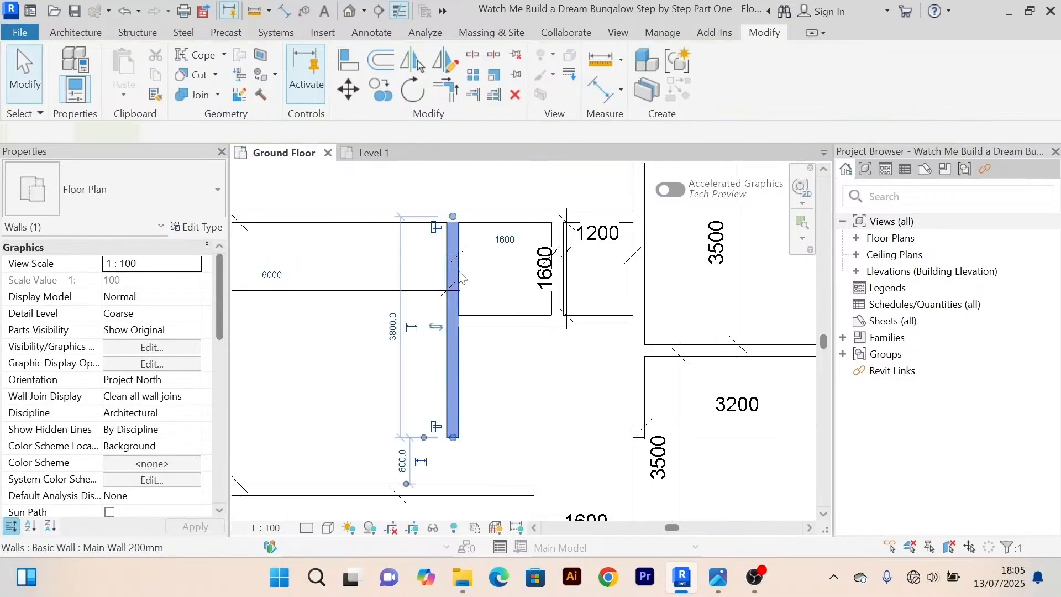
pyautogui.click(483, 229)
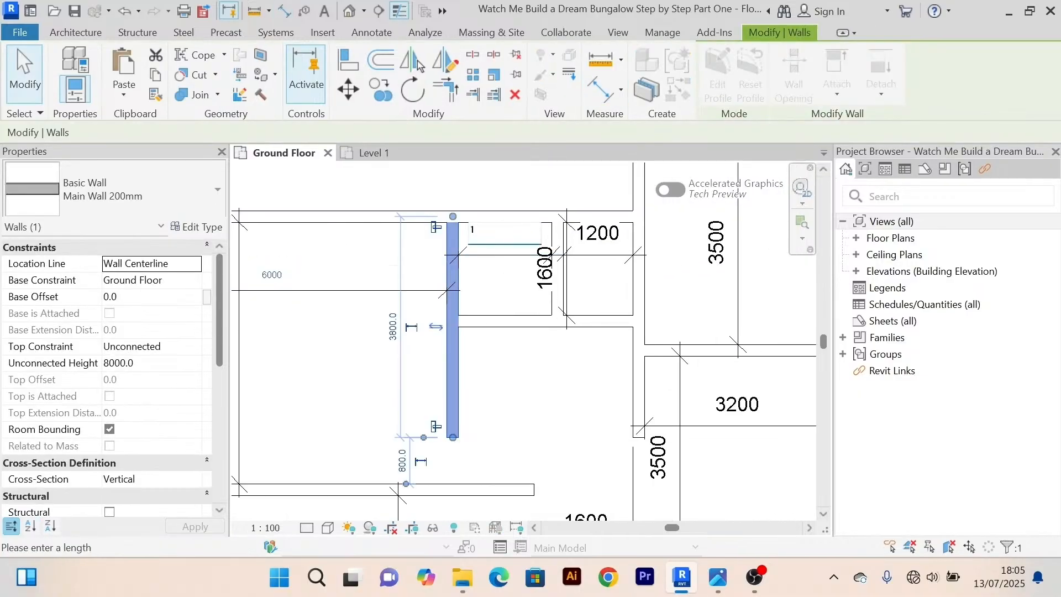
pyautogui.write('1500')
pyautogui.press('Return')
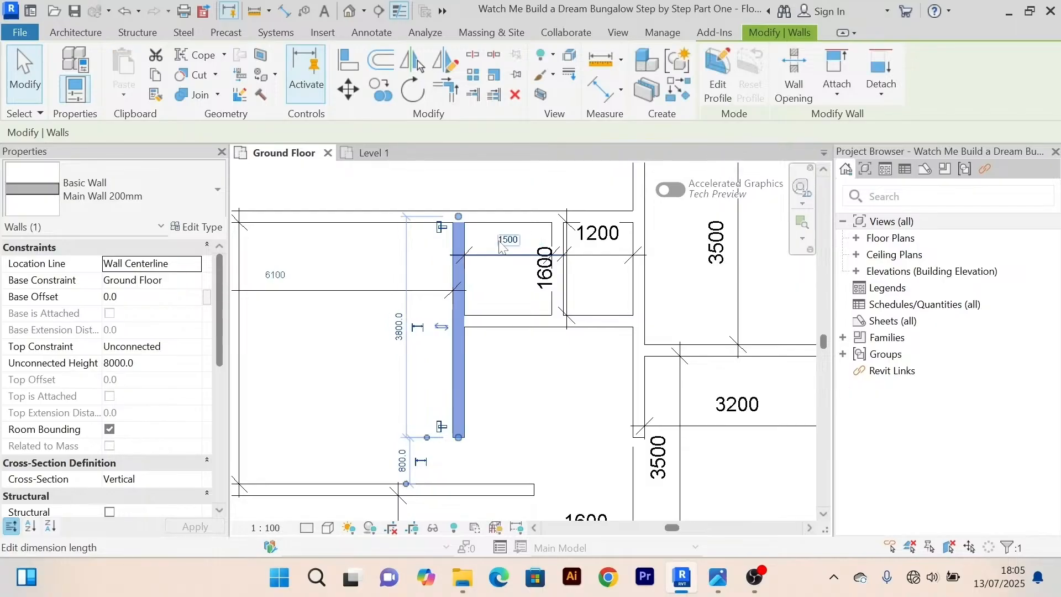
pyautogui.click(544, 372)
pyautogui.scroll(-4, 544, 371)
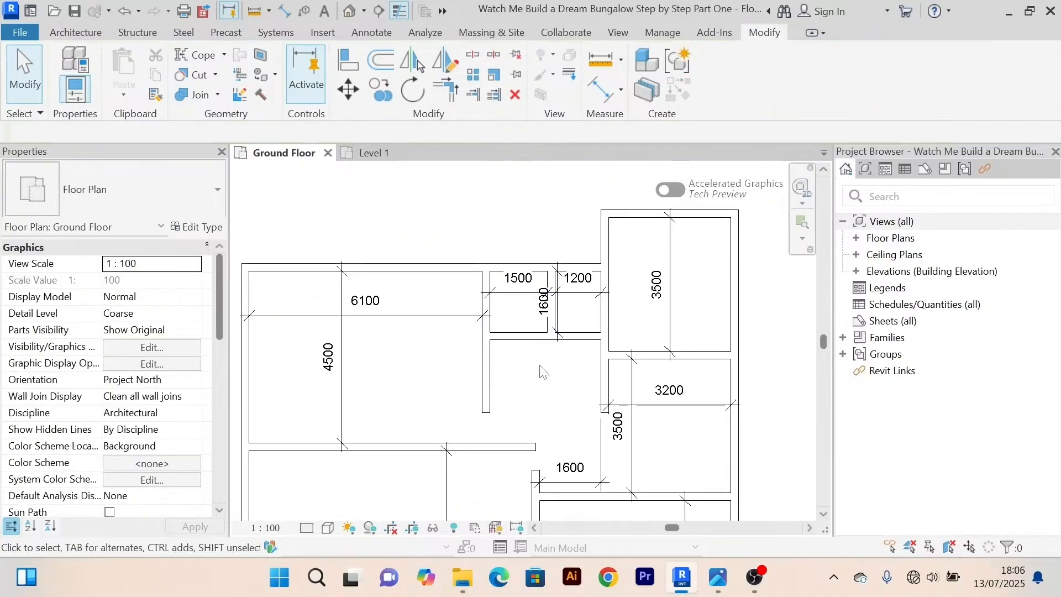
pyautogui.scroll(2, 478, 379)
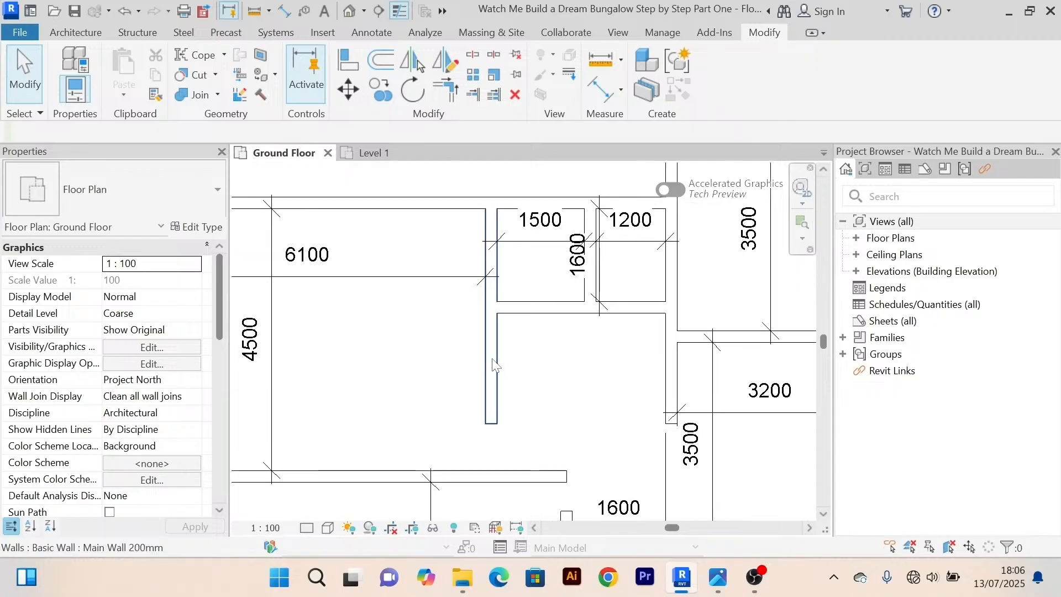
pyautogui.scroll(-2, 481, 376)
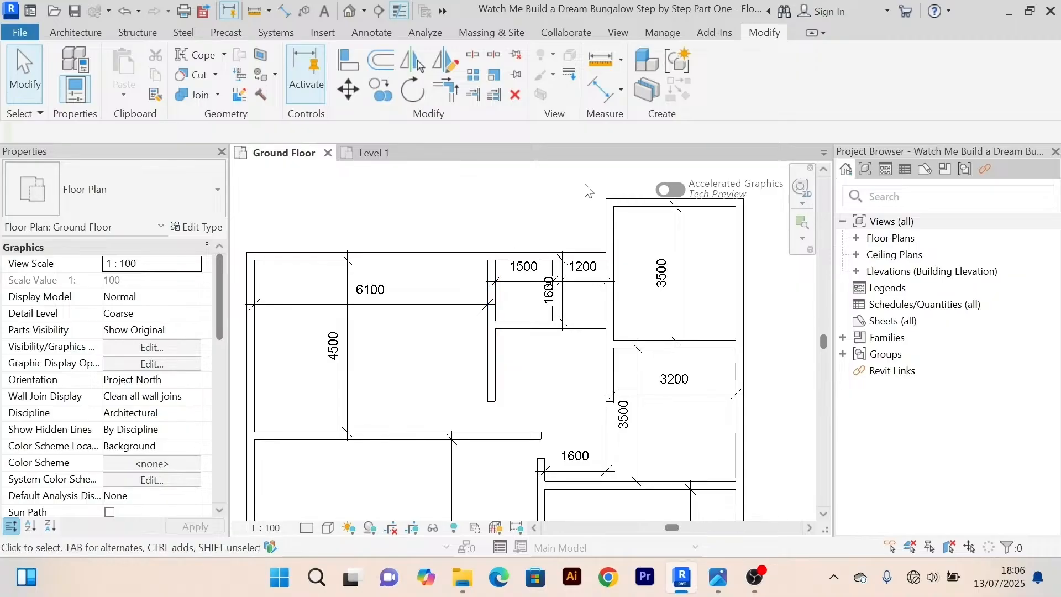
pyautogui.moveTo(536, 212); pyautogui.dragTo(462, 223, button='middle')
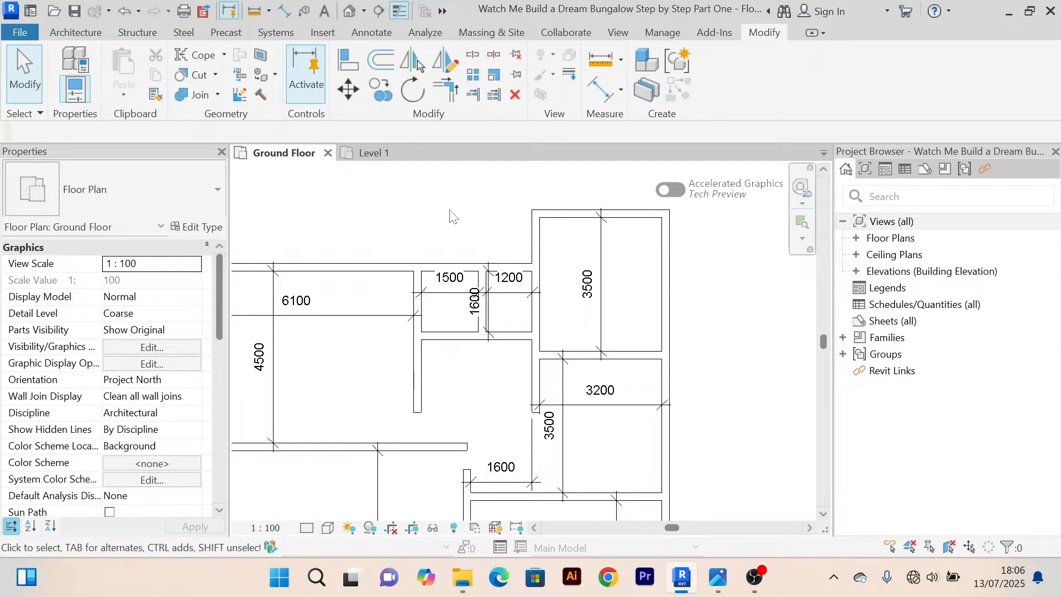
pyautogui.click(452, 91)
pyautogui.scroll(2, 415, 307)
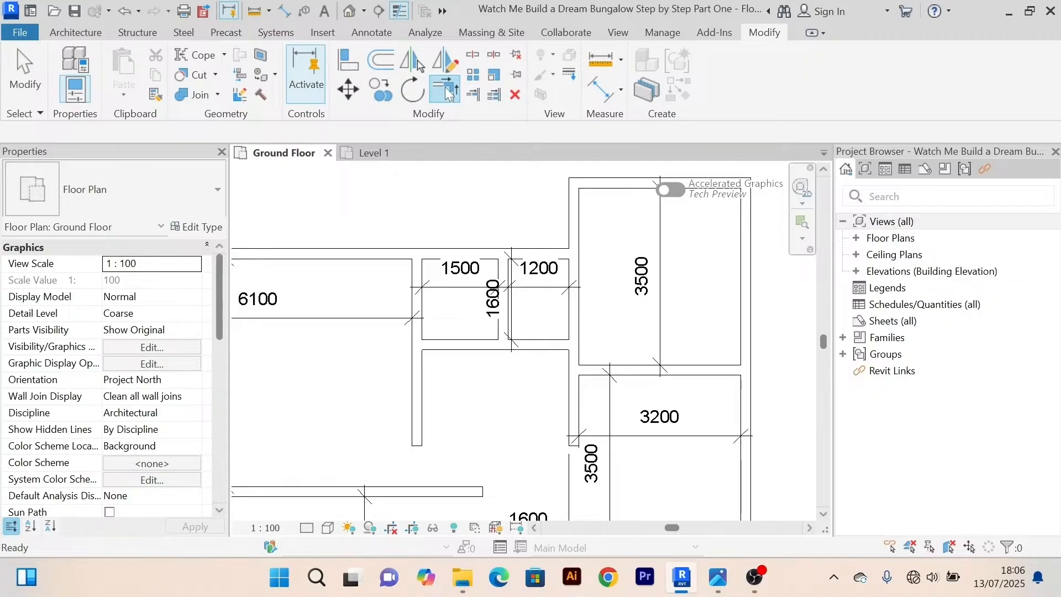
pyautogui.click(417, 305)
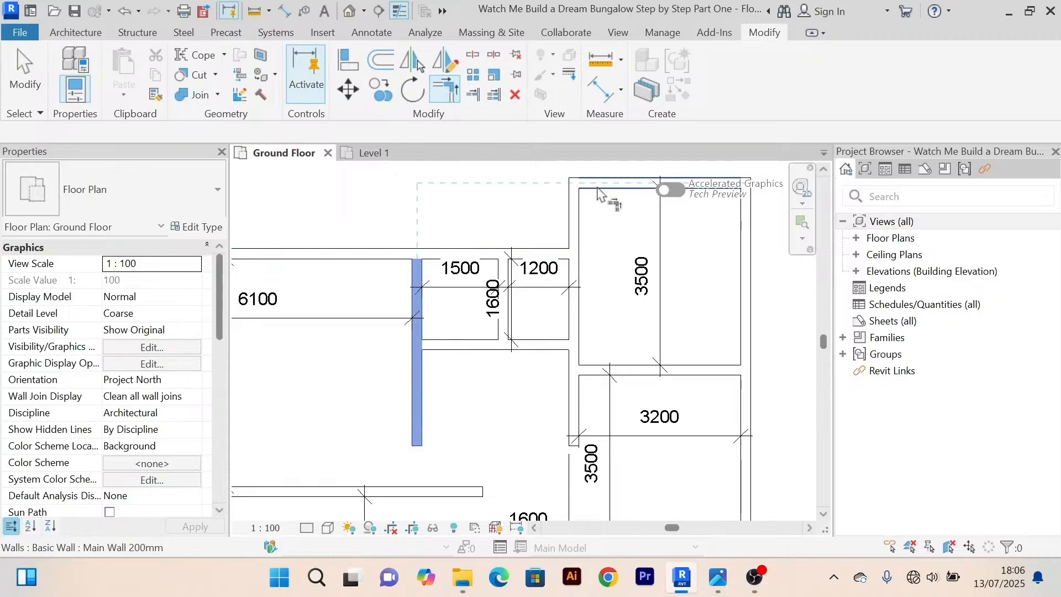
pyautogui.rightClick(391, 187)
pyautogui.click(444, 197)
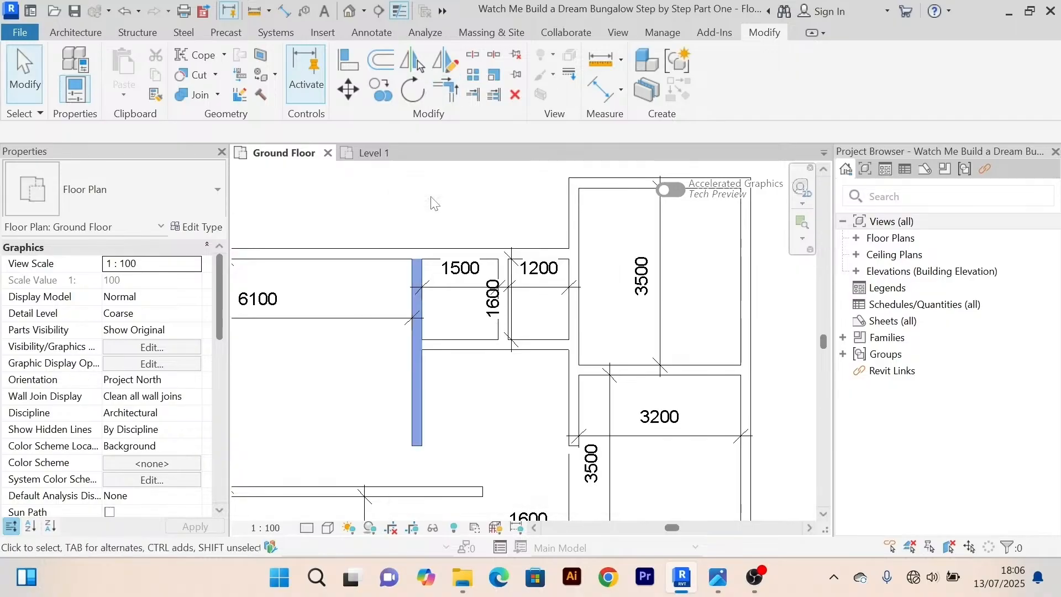
pyautogui.rightClick(423, 198)
pyautogui.click(461, 207)
pyautogui.scroll(-2, 457, 208)
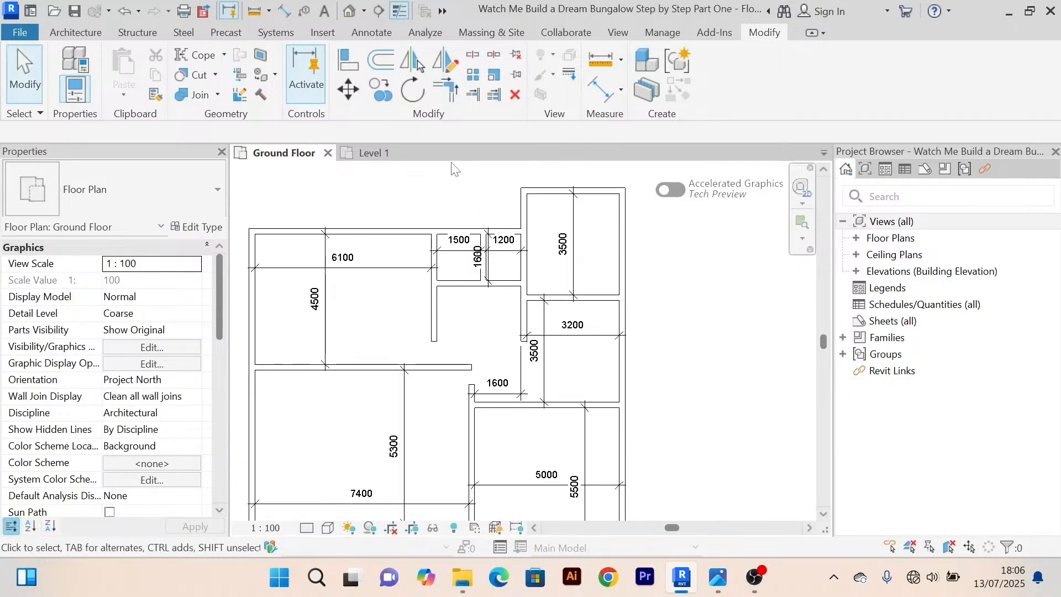
# Trim/extend the wall on the 6100 mm room's right side to a corner with the top wall of the upper-right room.
pyautogui.click(456, 97)
pyautogui.scroll(4, 448, 215)
pyautogui.click(438, 268)
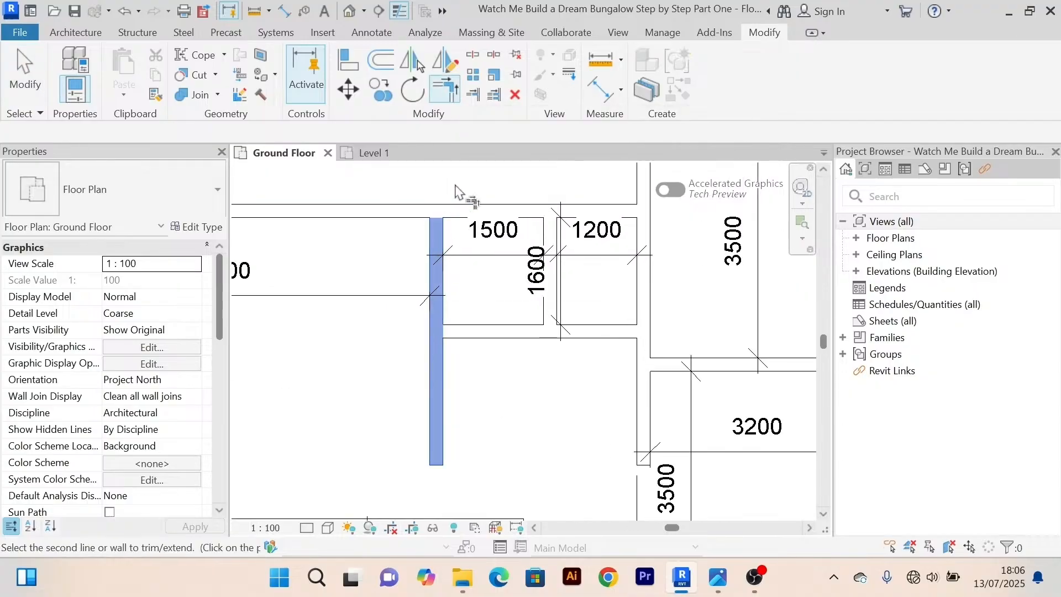
pyautogui.scroll(-3, 456, 190)
pyautogui.moveTo(456, 191); pyautogui.dragTo(434, 327, button='middle')
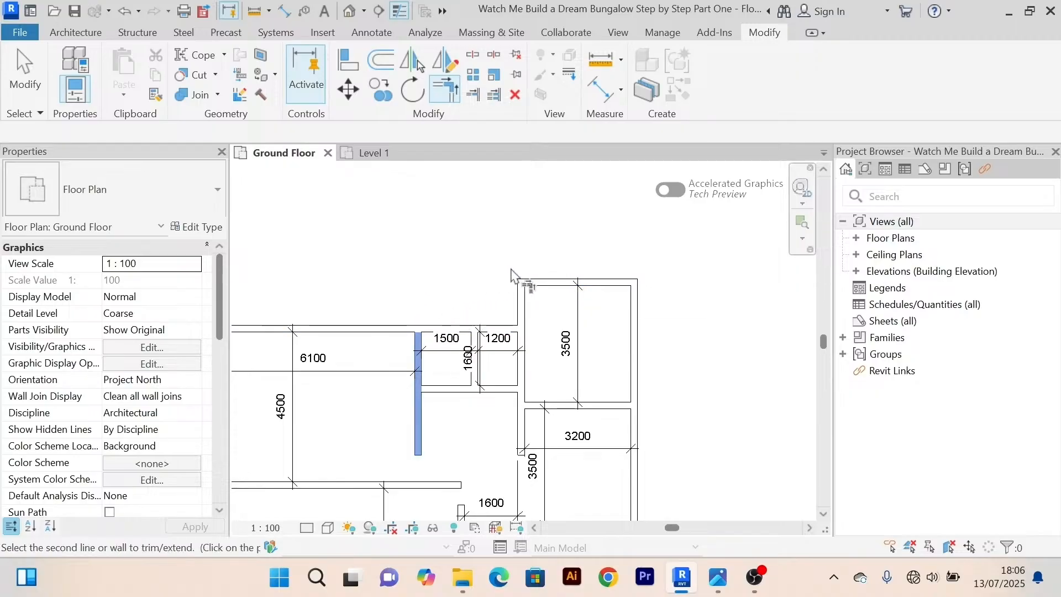
pyautogui.click(561, 285)
pyautogui.rightClick(474, 220)
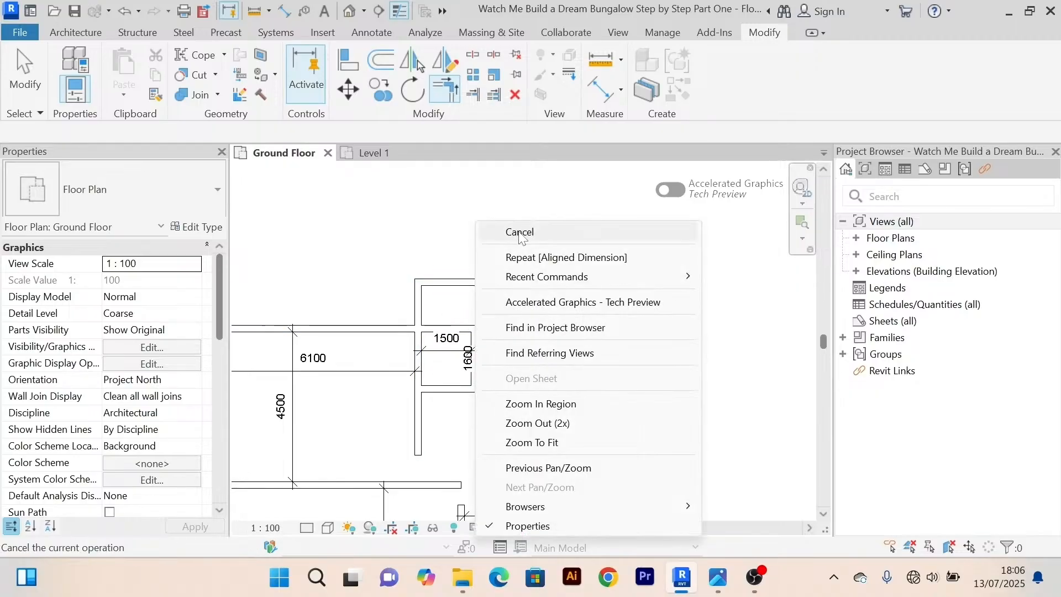
pyautogui.click(500, 230)
pyautogui.rightClick(489, 206)
pyautogui.click(514, 215)
pyautogui.moveTo(515, 226); pyautogui.dragTo(532, 191, button='middle')
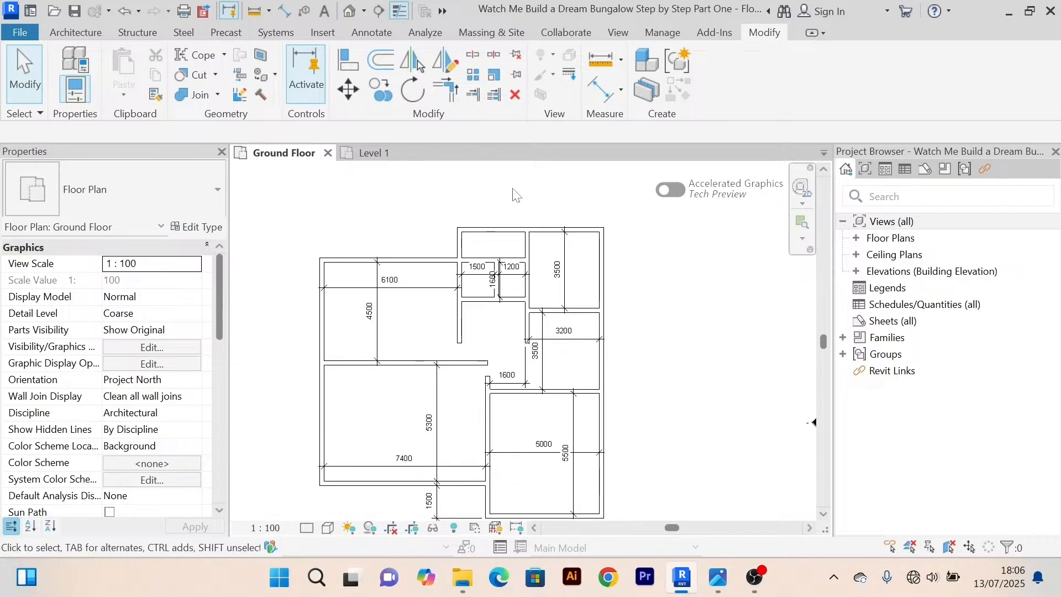
# Add an aligned dimension for the inner depth of the newly enclosed room above the two small rooms.
pyautogui.click(600, 88)
pyautogui.scroll(3, 473, 244)
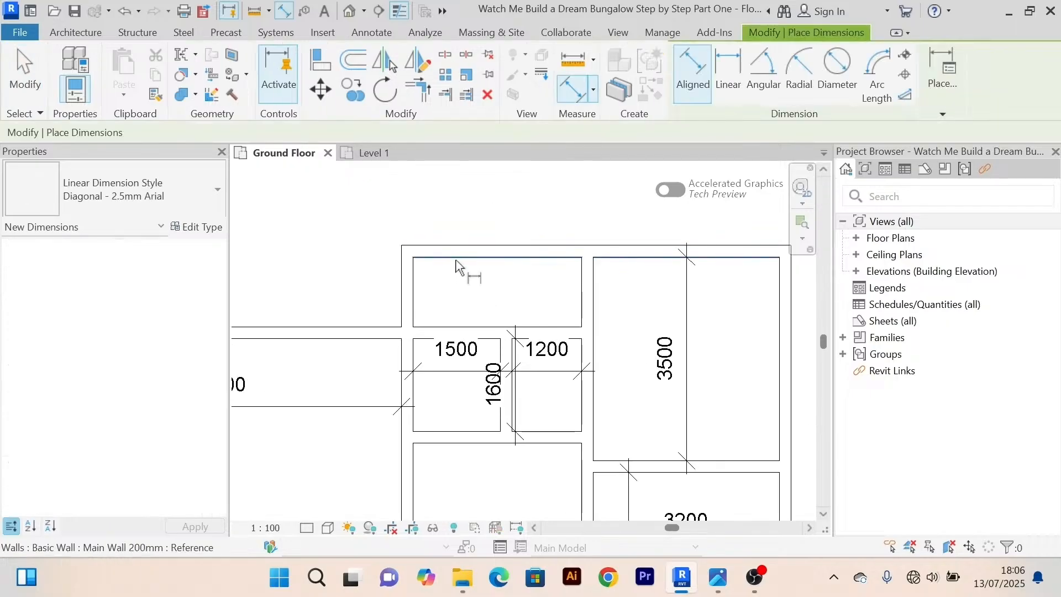
pyautogui.click(455, 330)
pyautogui.scroll(2, 456, 306)
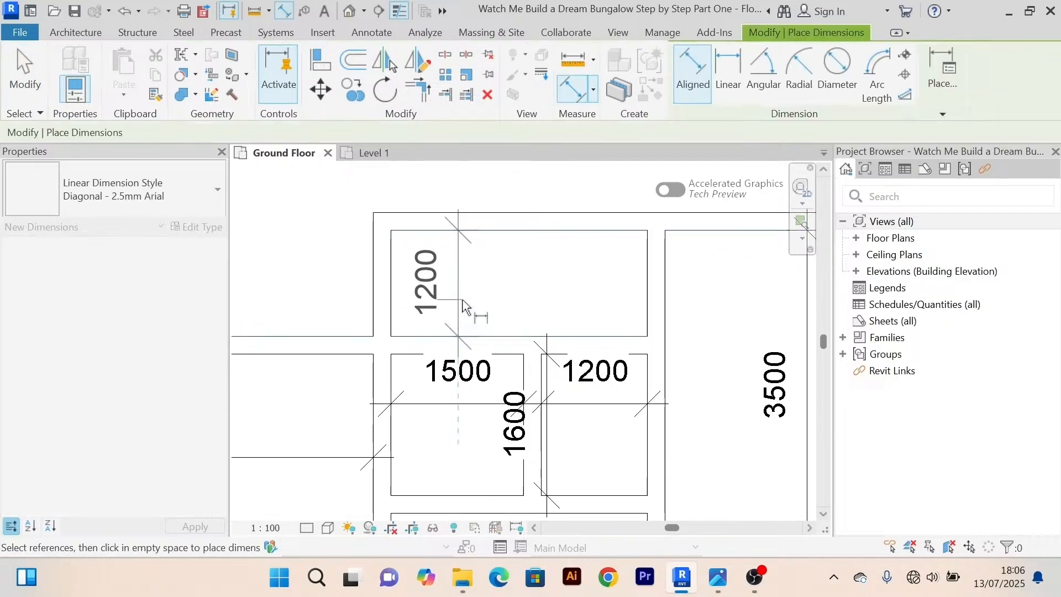
pyautogui.click(460, 304)
pyautogui.scroll(-2, 462, 298)
pyautogui.scroll(1, 440, 275)
# Dimension the inner width of the newly enclosed top room and end dimensioning.
pyautogui.click(421, 289)
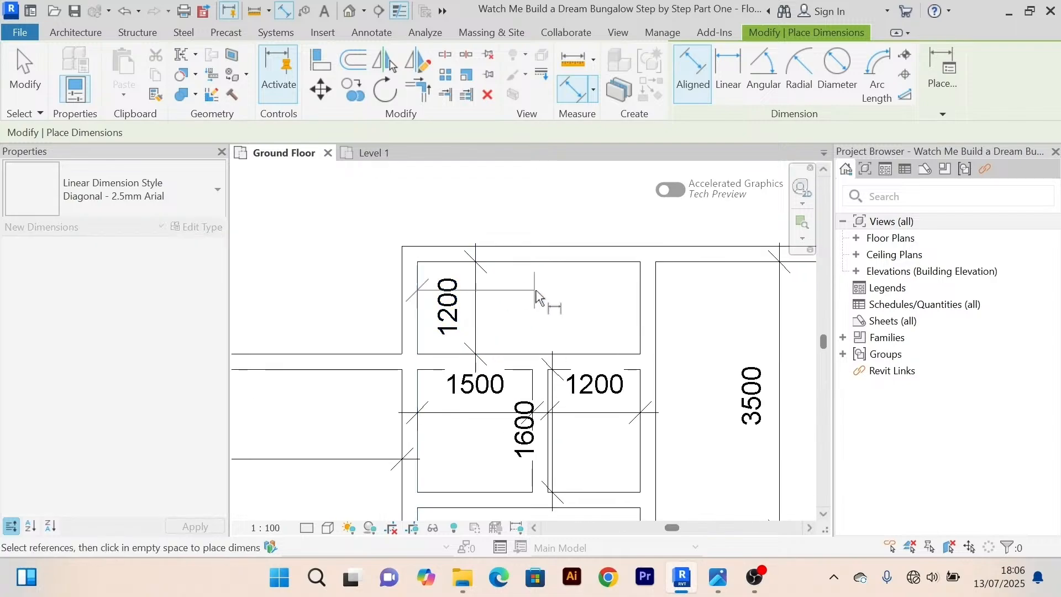
pyautogui.click(637, 293)
pyautogui.click(604, 303)
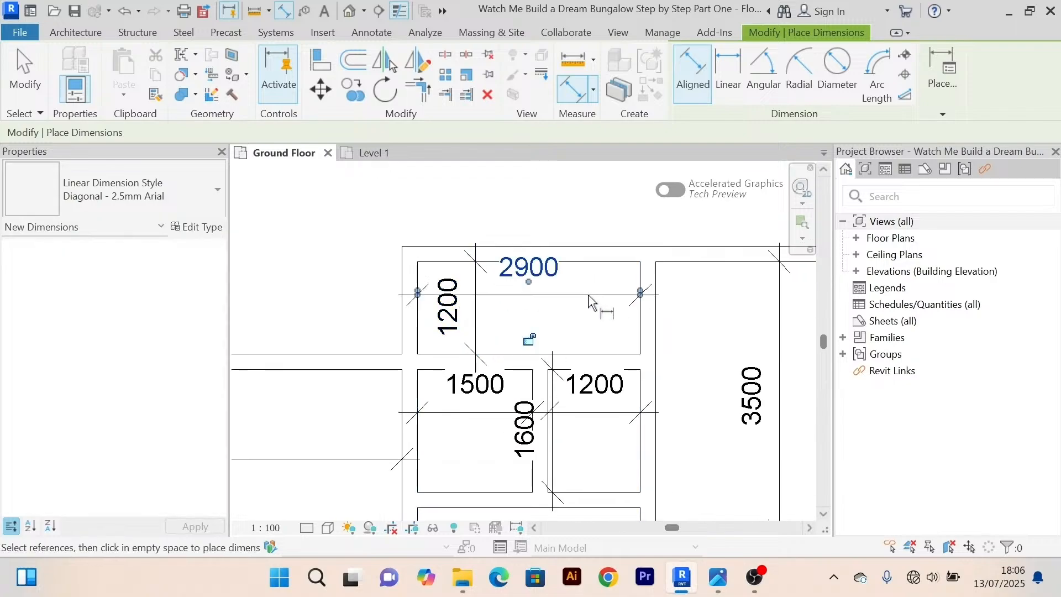
pyautogui.rightClick(517, 215)
pyautogui.click(539, 205)
pyautogui.scroll(-3, 553, 221)
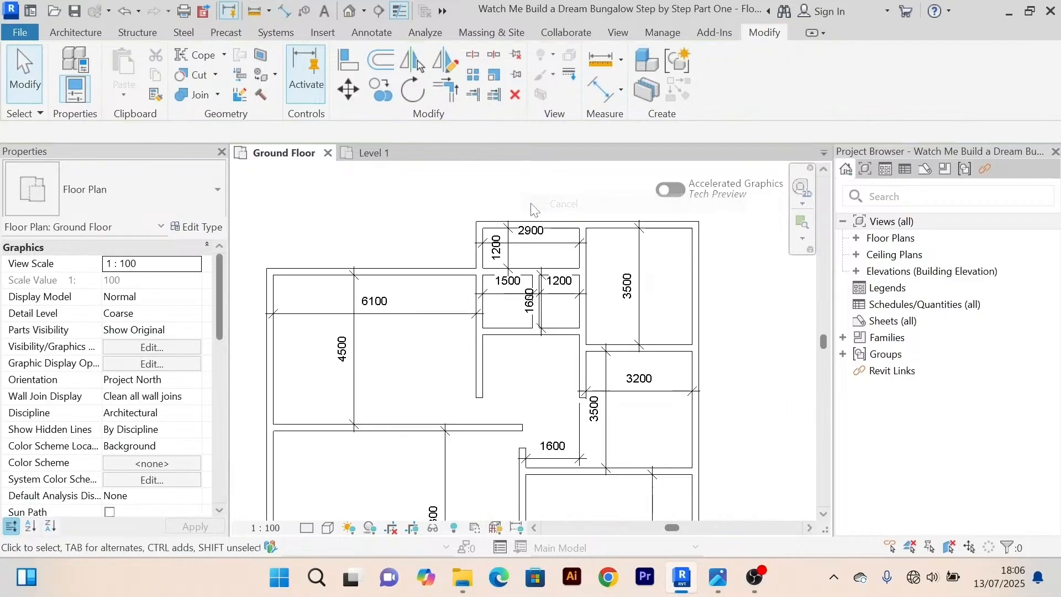
pyautogui.scroll(3, 566, 242)
pyautogui.scroll(-3, 406, 232)
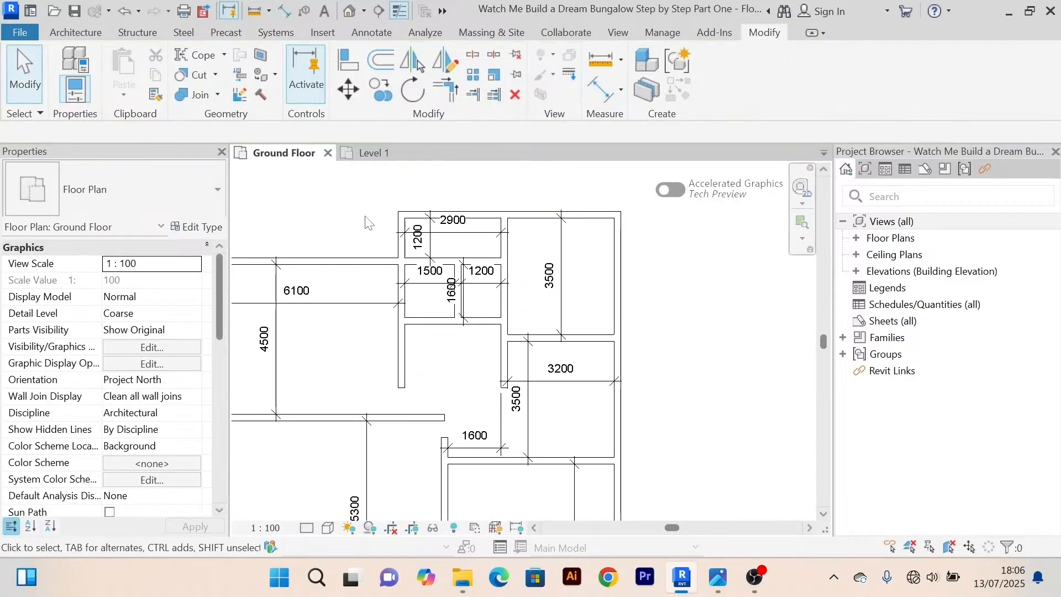
pyautogui.scroll(1, 381, 221)
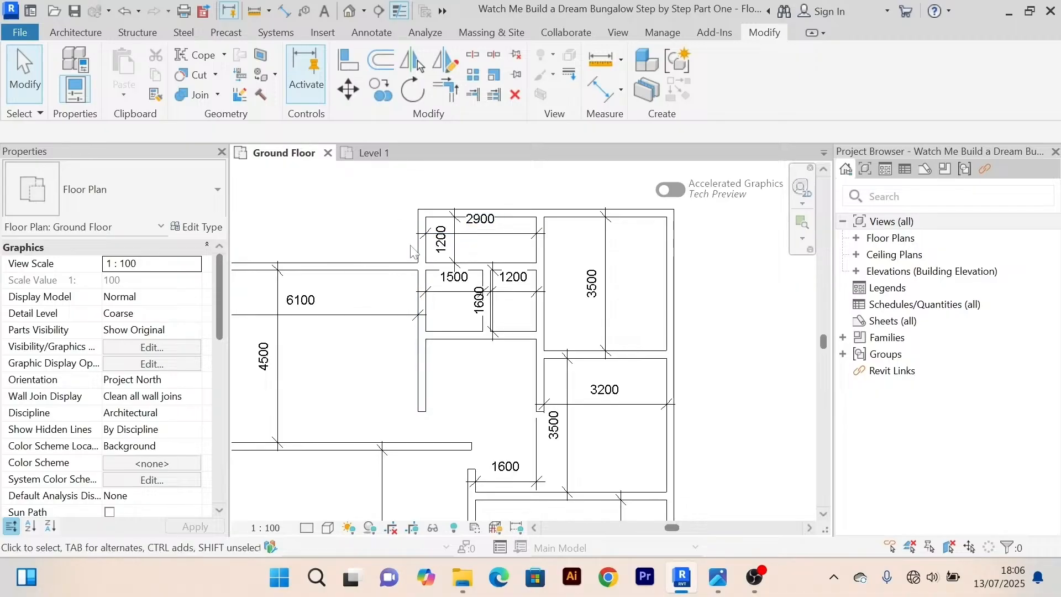
pyautogui.scroll(3, 415, 249)
pyautogui.scroll(-1, 453, 248)
pyautogui.scroll(-3, 389, 238)
pyautogui.moveTo(393, 239); pyautogui.dragTo(423, 227, button='middle')
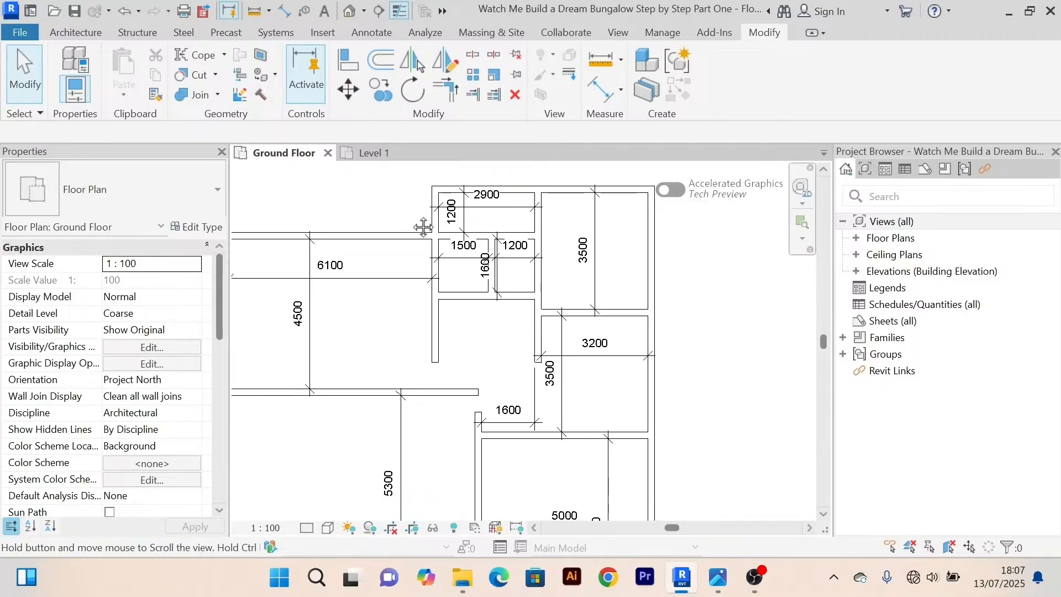
pyautogui.scroll(2, 422, 235)
pyautogui.scroll(-2, 448, 238)
pyautogui.scroll(2, 429, 249)
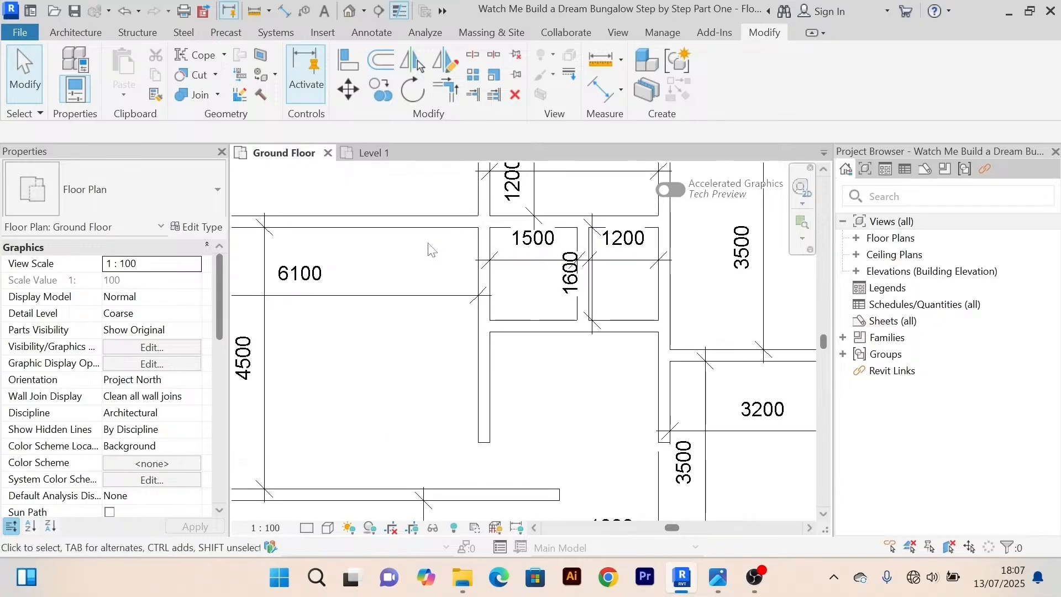
pyautogui.scroll(-3, 434, 239)
pyautogui.moveTo(432, 308); pyautogui.dragTo(399, 384, button='middle')
pyautogui.scroll(2, 415, 314)
pyautogui.scroll(-2, 415, 314)
pyautogui.scroll(3, 423, 272)
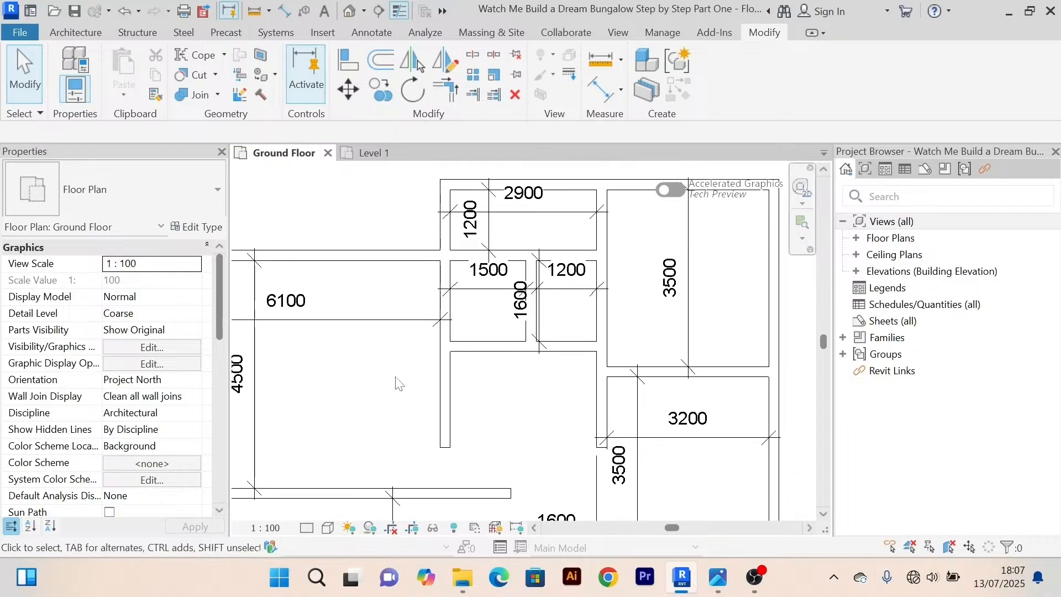
pyautogui.scroll(-3, 399, 384)
pyautogui.moveTo(399, 383); pyautogui.dragTo(449, 296, button='middle')
# Open the Level 1 reference plan and inspect the length and spacing of its freestanding partition wall.
pyautogui.click(371, 157)
pyautogui.scroll(1, 372, 337)
pyautogui.scroll(2, 373, 342)
pyautogui.click(360, 304)
pyautogui.scroll(-2, 402, 387)
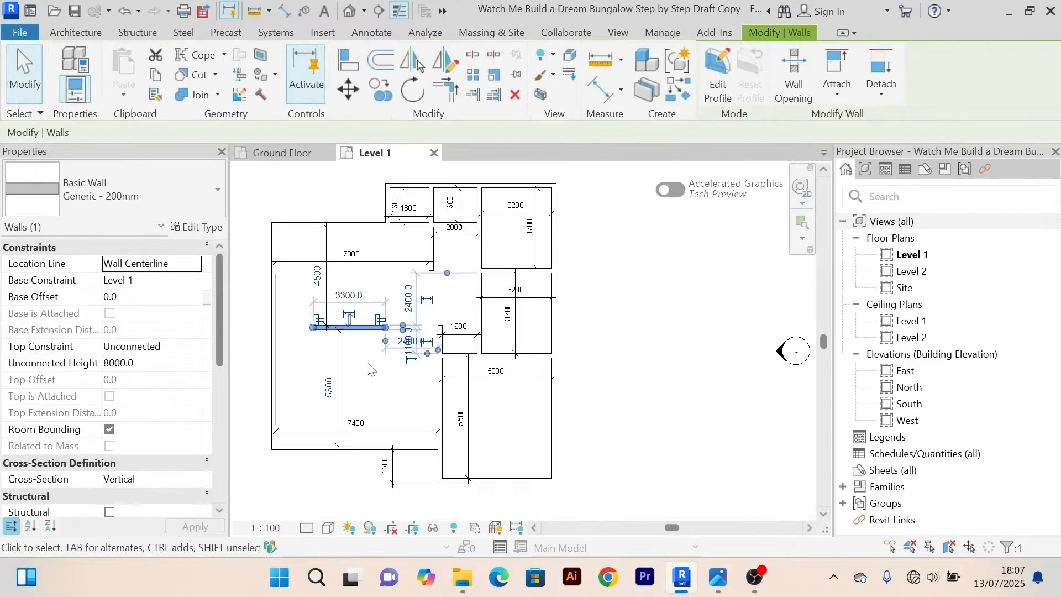
pyautogui.click(400, 383)
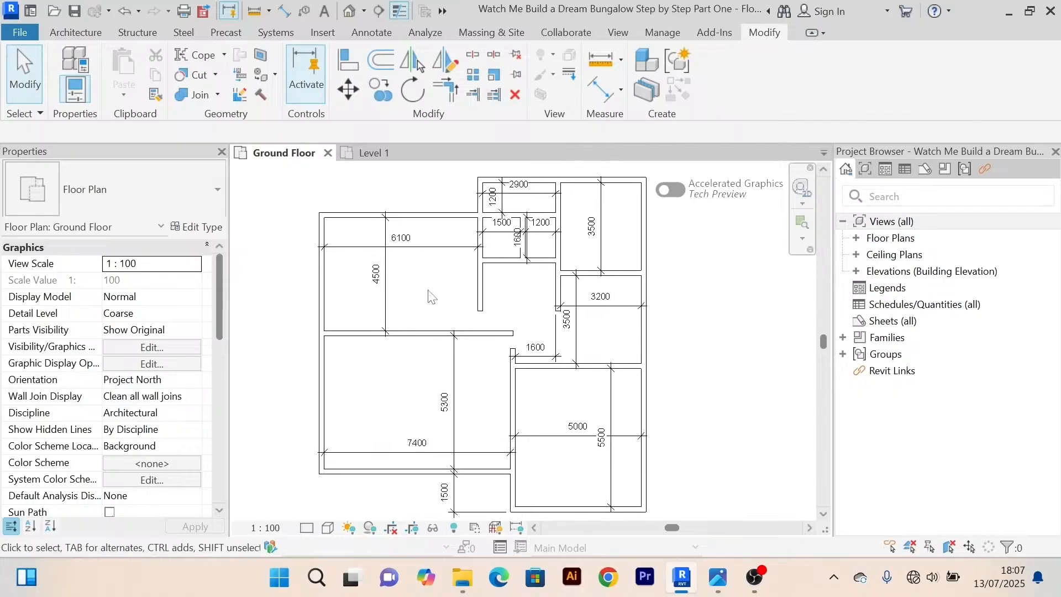
# On the Ground Floor plan, shorten the left end of the wall between the two large rooms, leaving an opening about 1300 mm wide.
pyautogui.click(351, 333)
pyautogui.scroll(2, 350, 334)
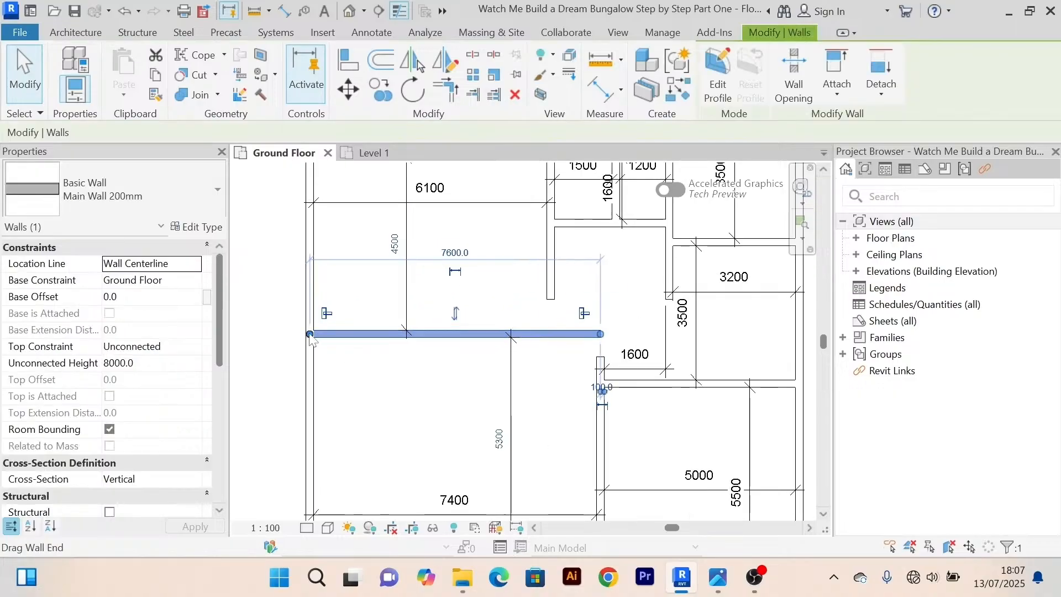
pyautogui.moveTo(310, 334); pyautogui.dragTo(363, 334)
pyautogui.click(394, 386)
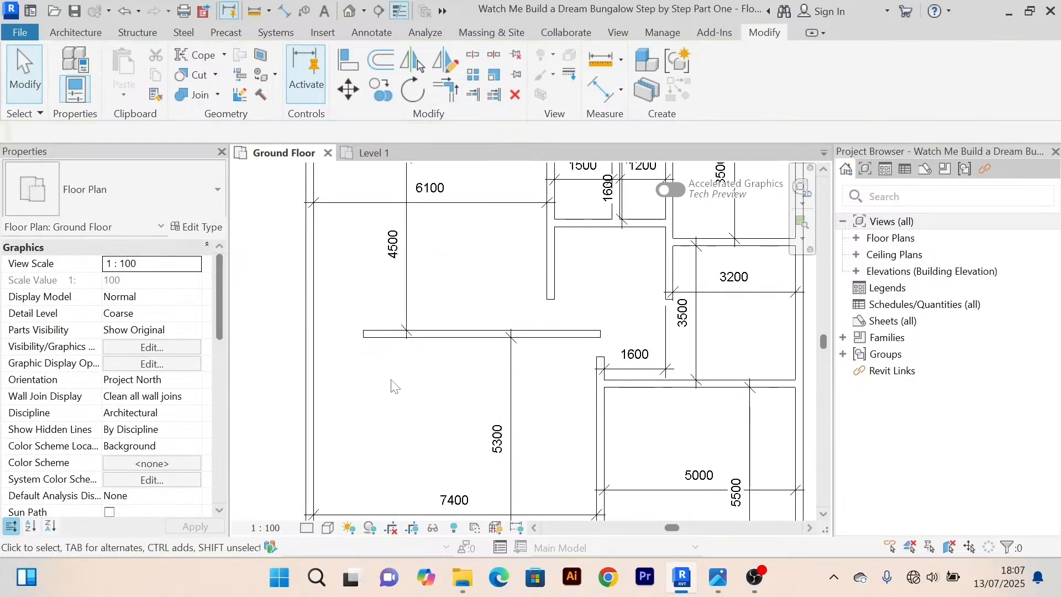
pyautogui.moveTo(393, 385); pyautogui.dragTo(394, 333, button='middle')
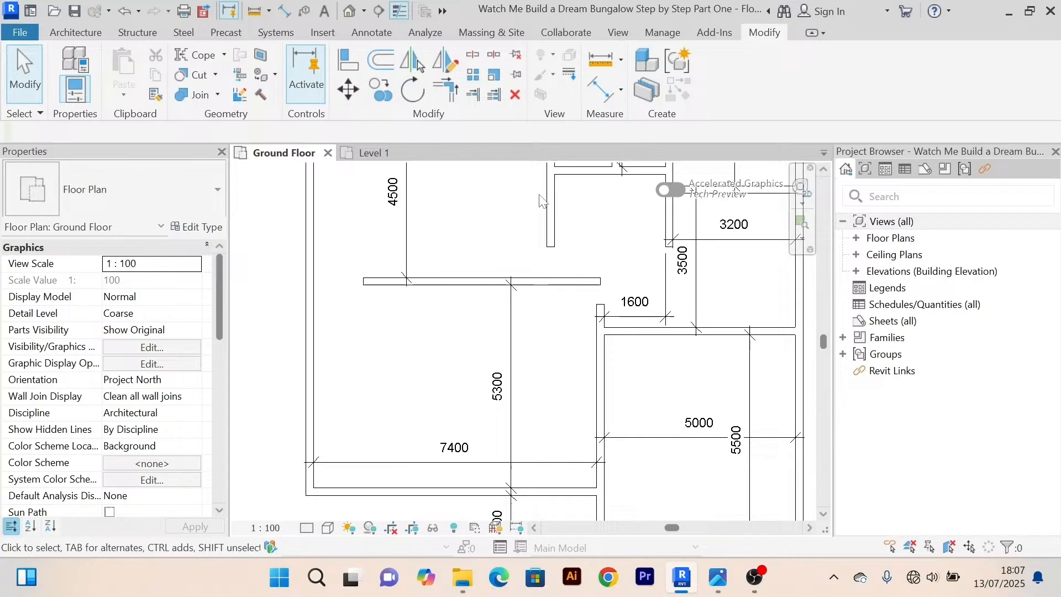
# Dimension the opening between the shortened partition's left end and the outer wall, and end dimensioning.
pyautogui.click(599, 93)
pyautogui.scroll(3, 421, 251)
pyautogui.scroll(-3, 316, 313)
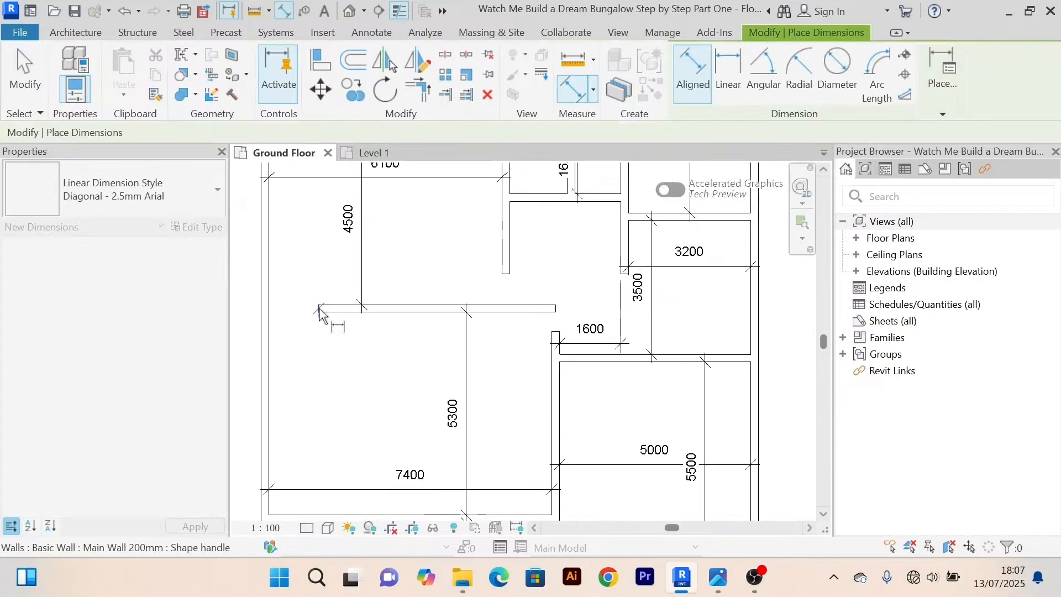
pyautogui.click(319, 309)
pyautogui.click(271, 315)
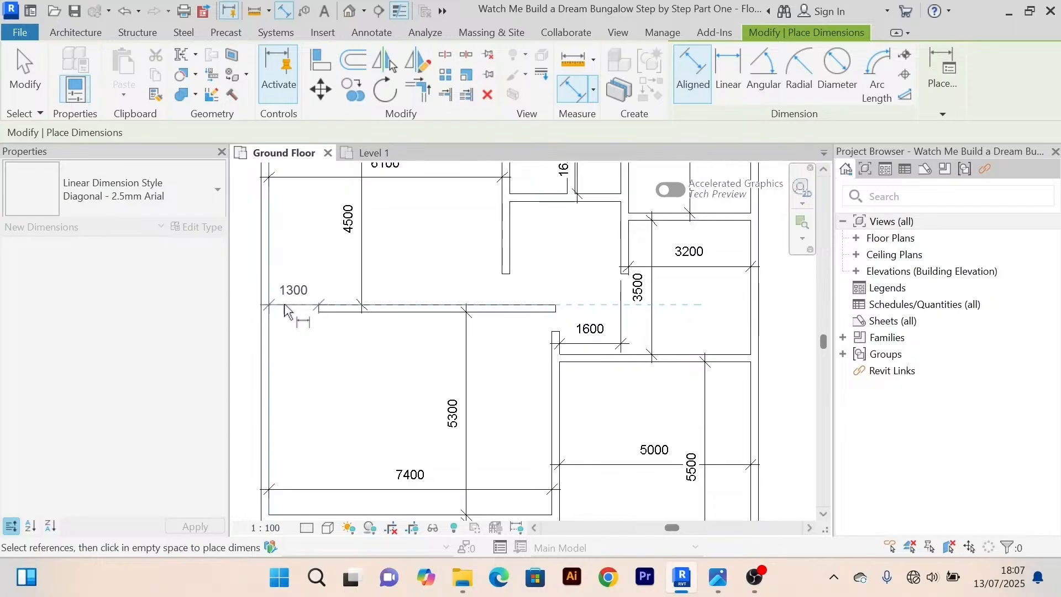
pyautogui.click(286, 311)
pyautogui.rightClick(570, 241)
pyautogui.click(589, 252)
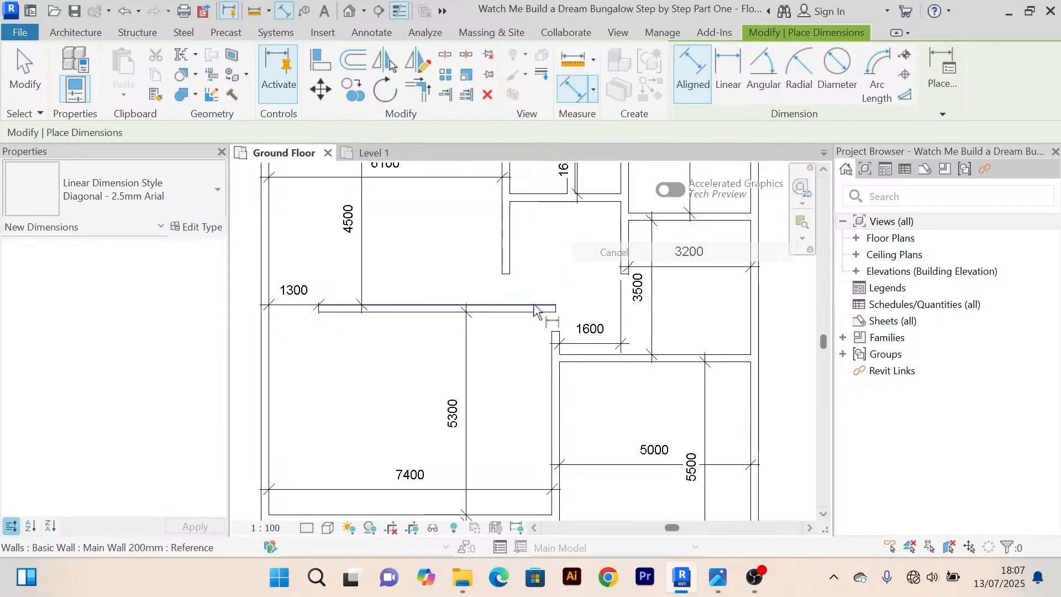
pyautogui.rightClick(565, 243)
pyautogui.click(589, 252)
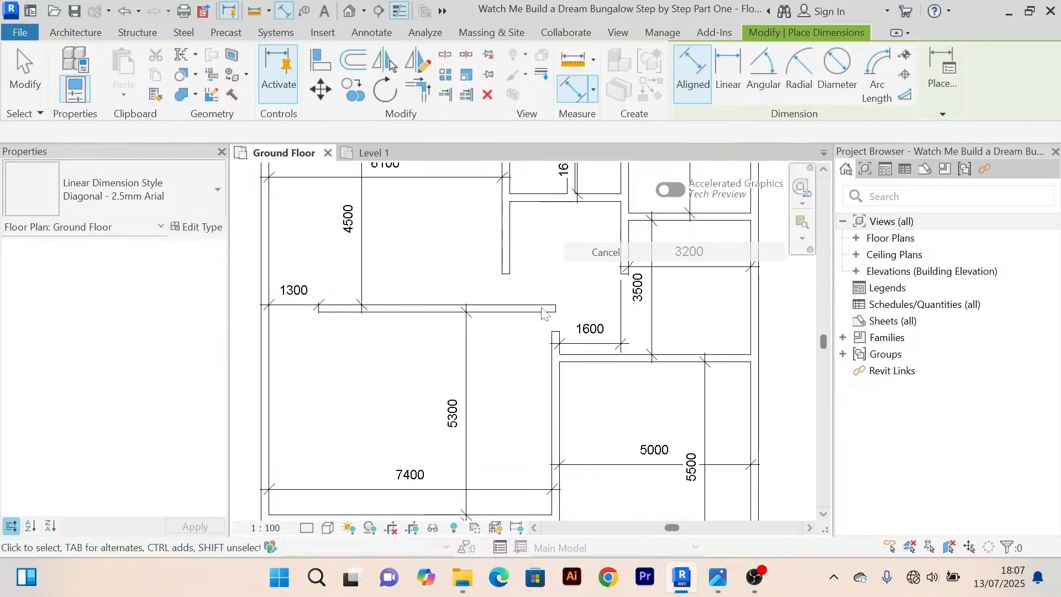
# Shorten the right end of the partition between the two large rooms so it stands free of the surrounding walls.
pyautogui.click(550, 308)
pyautogui.moveTo(557, 308); pyautogui.dragTo(449, 308)
pyautogui.click(485, 285)
# Shift the 5300 mm dimension left so that it lines up with the shortened partition.
pyautogui.moveTo(525, 362); pyautogui.dragTo(529, 305, button='middle')
pyautogui.click(471, 332)
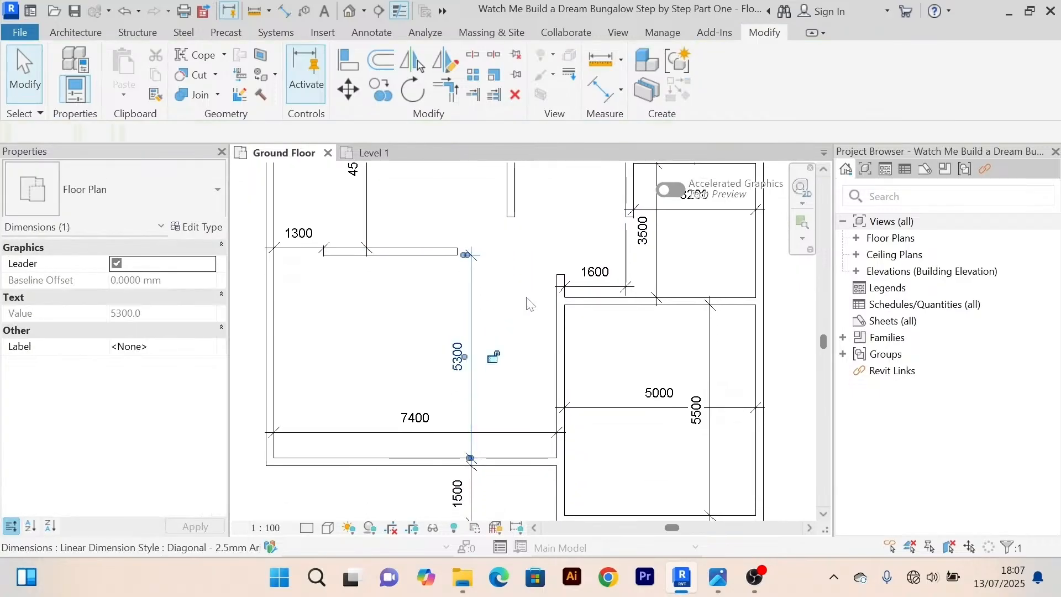
pyautogui.press('Left')
pyautogui.press('Left')
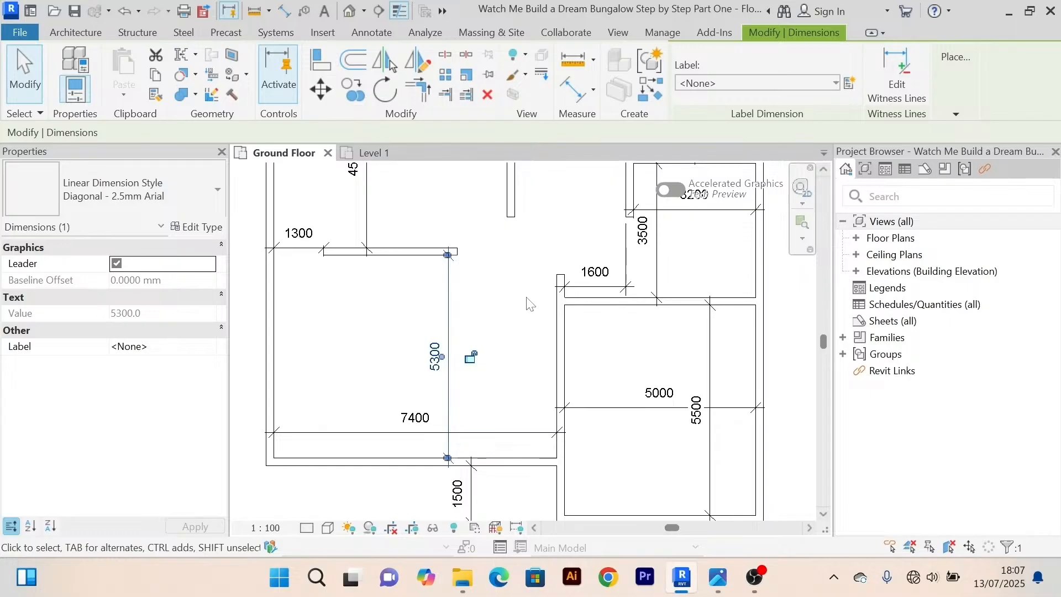
pyautogui.click(529, 303)
pyautogui.scroll(-3, 509, 271)
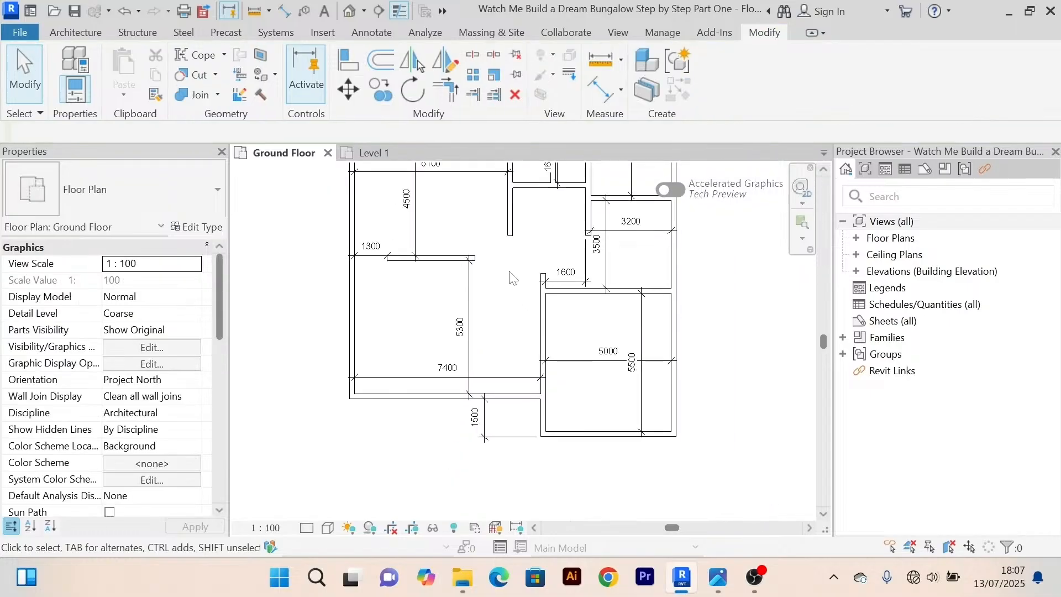
pyautogui.moveTo(509, 271); pyautogui.dragTo(523, 315, button='middle')
pyautogui.scroll(5, 510, 317)
pyautogui.scroll(-3, 511, 317)
pyautogui.scroll(4, 517, 332)
pyautogui.scroll(-1, 522, 298)
pyautogui.scroll(-2, 507, 385)
pyautogui.scroll(3, 506, 384)
pyautogui.scroll(1, 504, 383)
pyautogui.scroll(-3, 502, 382)
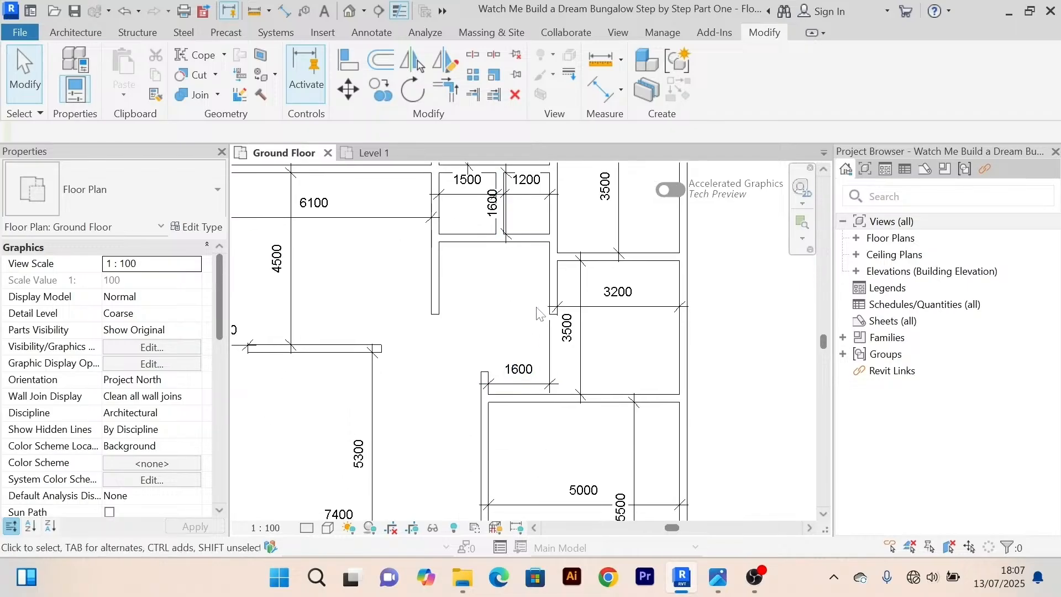
pyautogui.scroll(2, 540, 310)
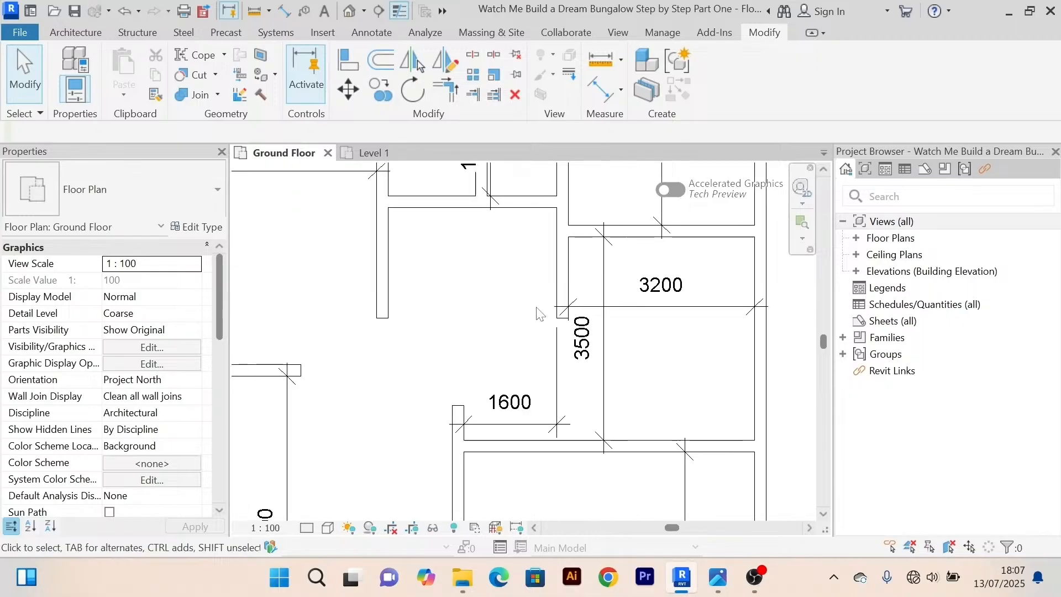
pyautogui.scroll(-1, 526, 279)
pyautogui.moveTo(542, 310); pyautogui.dragTo(495, 321, button='middle')
pyautogui.scroll(3, 503, 290)
pyautogui.scroll(-3, 503, 299)
pyautogui.scroll(1, 498, 277)
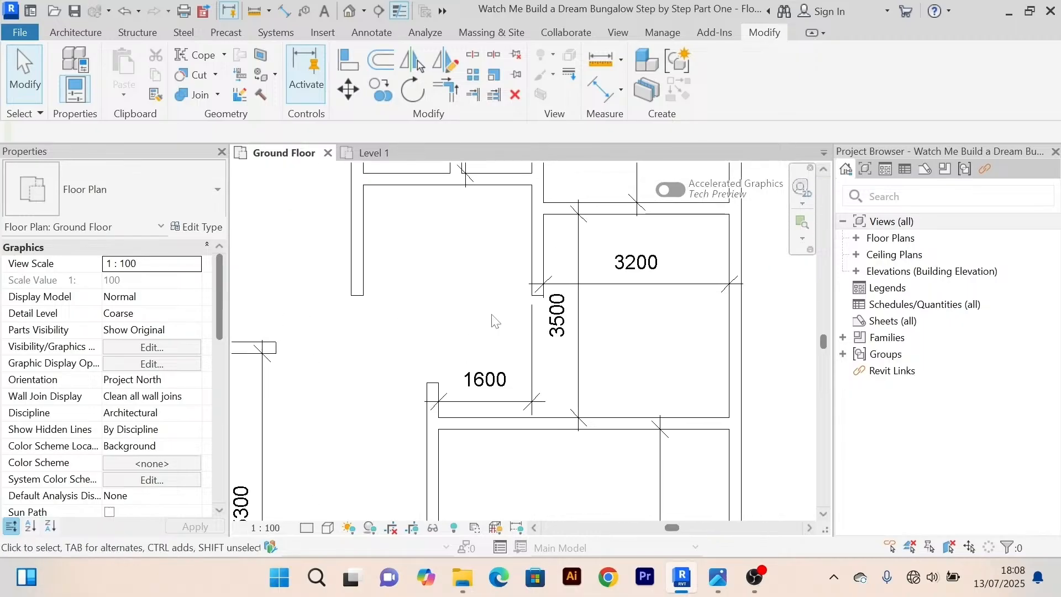
# Extend the wall stub beside the 3200 mm room down to the top wall of the 5000 mm room.
pyautogui.click(537, 253)
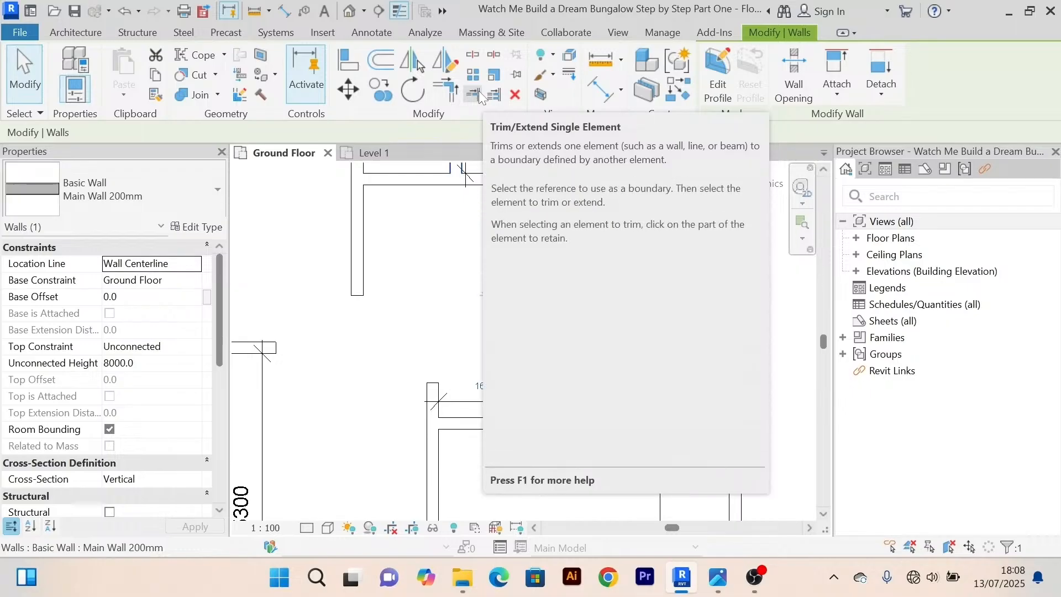
pyautogui.click(479, 93)
pyautogui.click(552, 441)
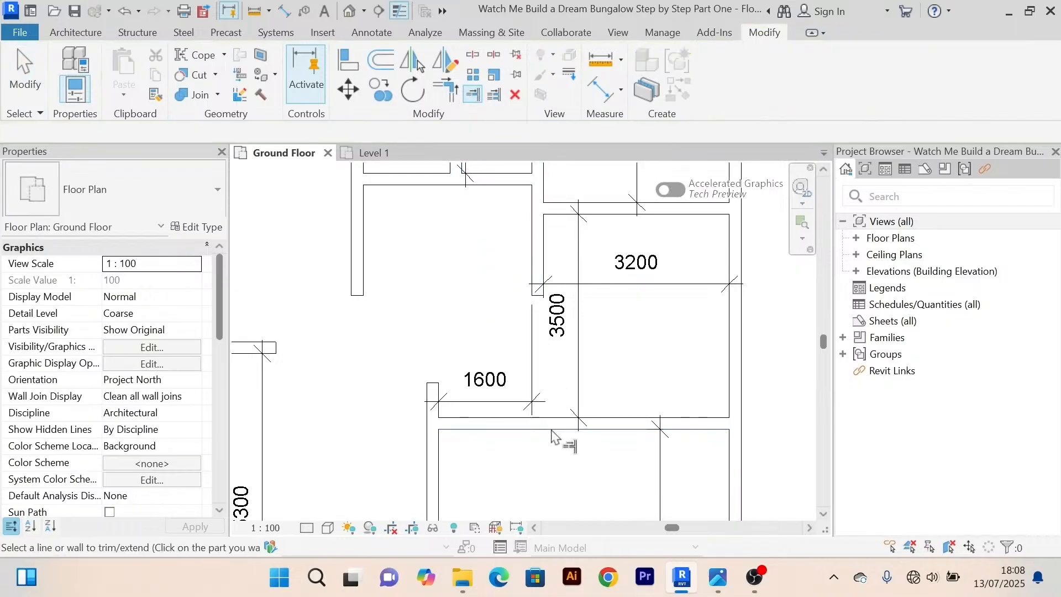
pyautogui.click(538, 268)
pyautogui.scroll(-3, 500, 317)
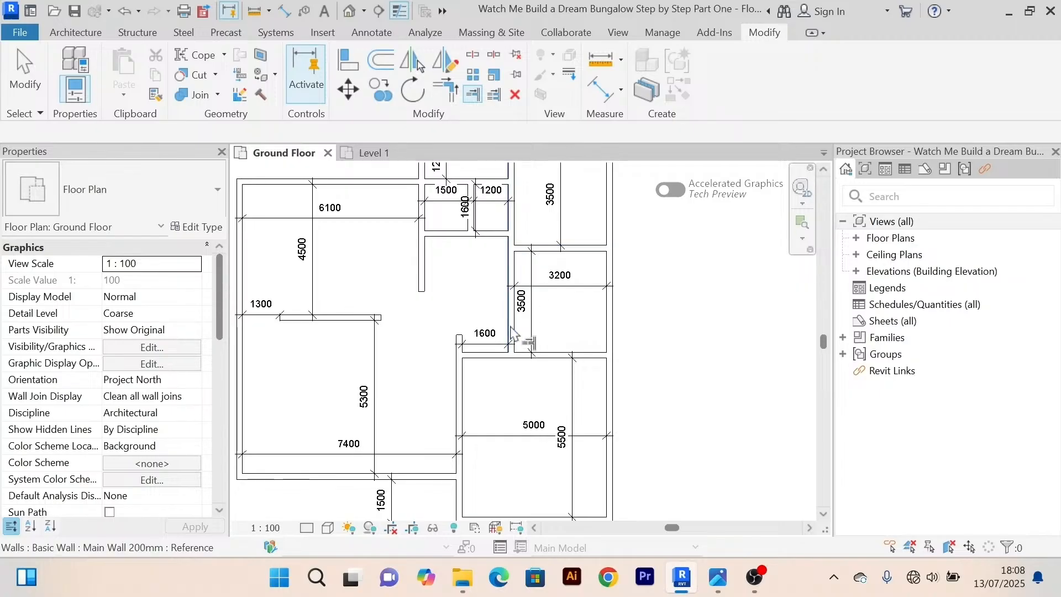
pyautogui.rightClick(663, 220)
pyautogui.click(702, 228)
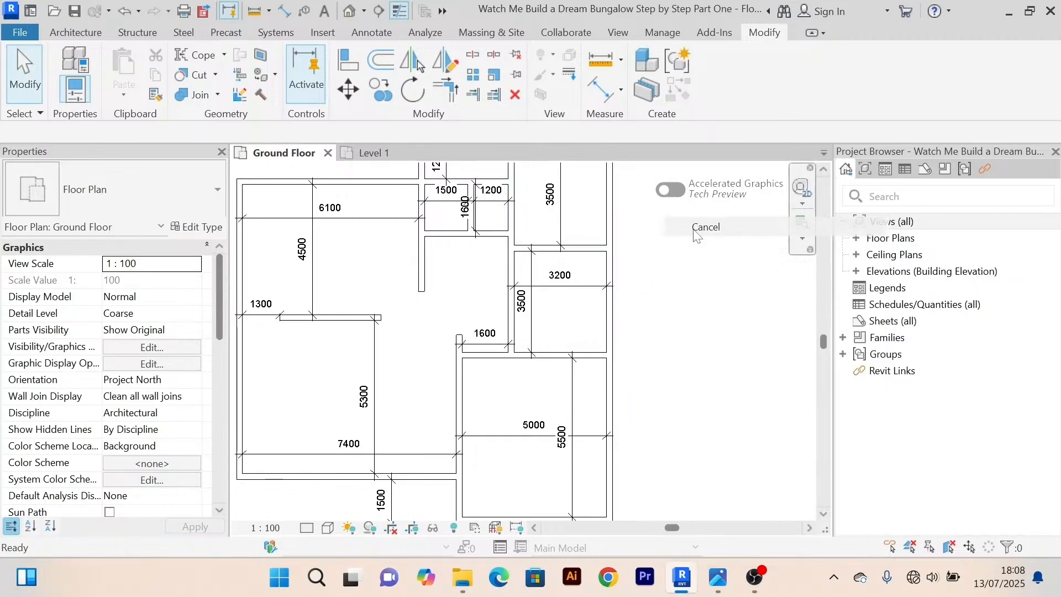
pyautogui.scroll(-2, 553, 331)
pyautogui.scroll(4, 534, 351)
pyautogui.scroll(-3, 533, 351)
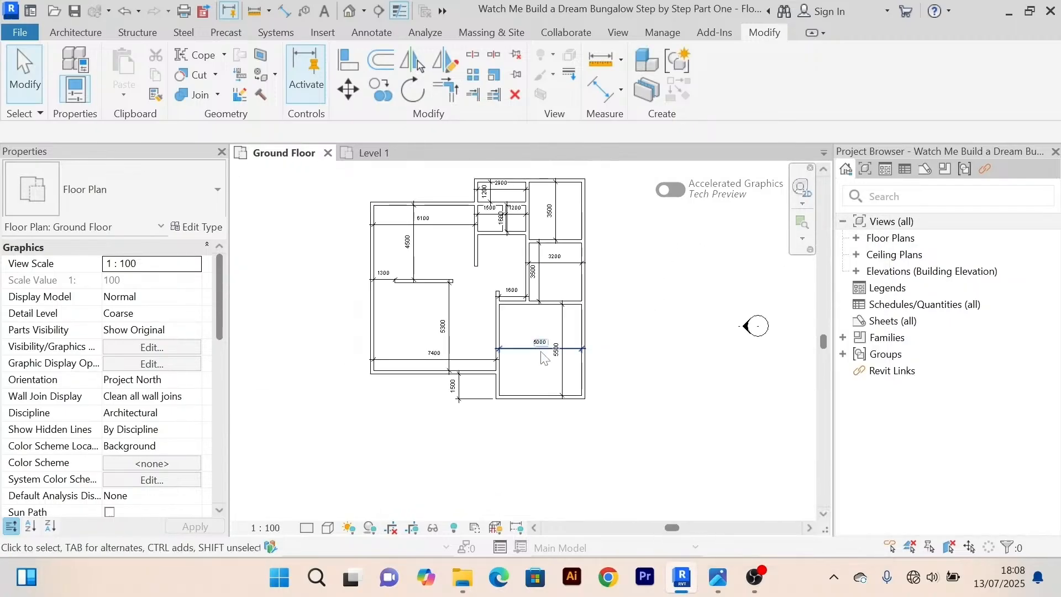
pyautogui.scroll(2, 484, 351)
pyautogui.scroll(3, 403, 330)
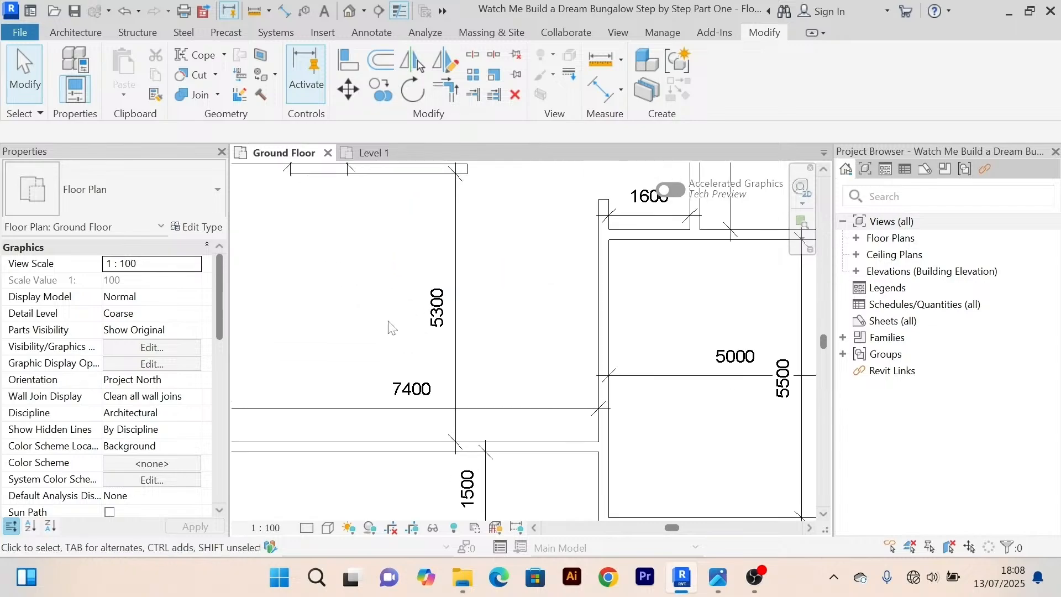
# Examine the wall layout and room dimensions around the small rooms, the hallway and the adjoining large rooms.
pyautogui.scroll(-4, 393, 327)
pyautogui.scroll(-2, 462, 313)
pyautogui.scroll(4, 418, 327)
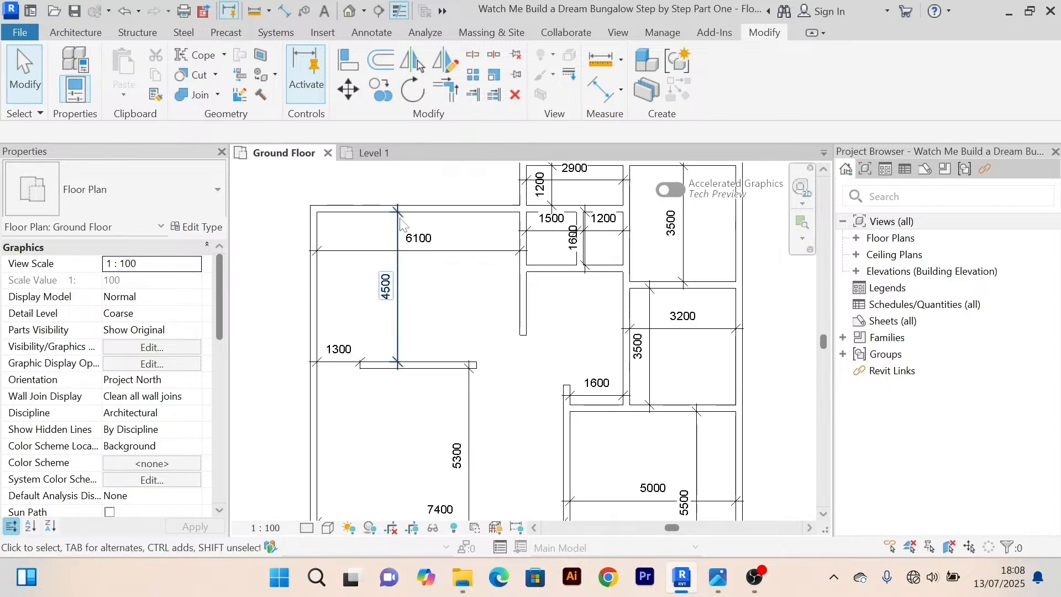
pyautogui.moveTo(495, 311); pyautogui.dragTo(379, 351, button='middle')
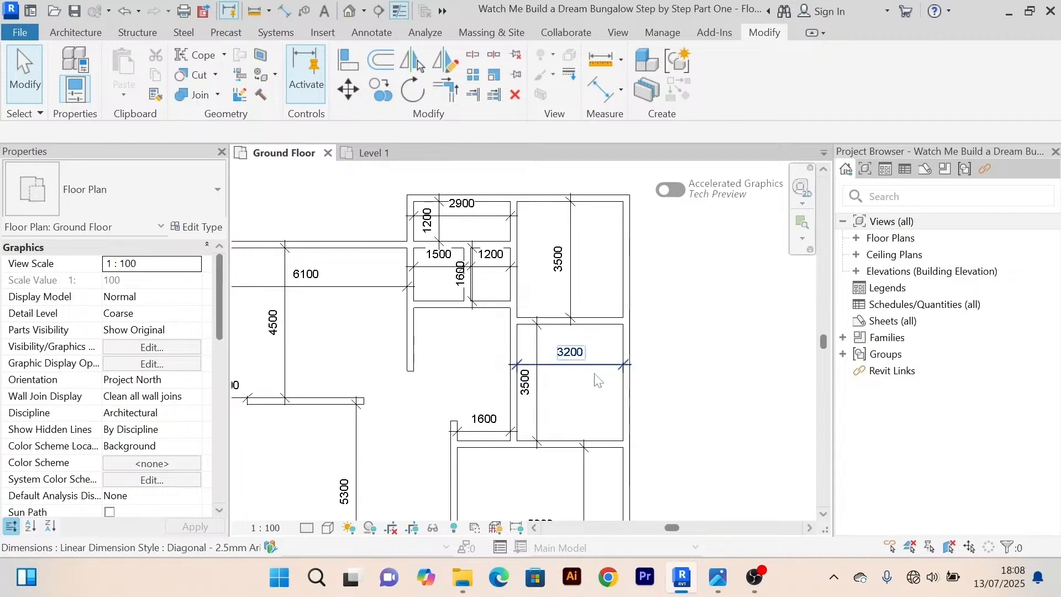
pyautogui.scroll(-2, 560, 309)
pyautogui.scroll(3, 559, 312)
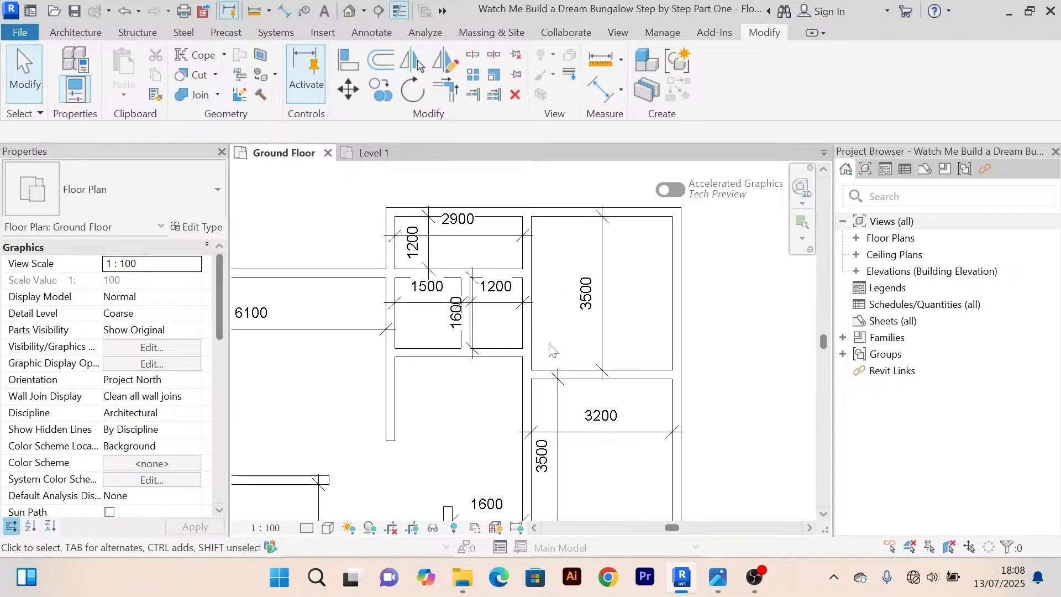
pyautogui.moveTo(493, 392); pyautogui.dragTo(474, 328, button='middle')
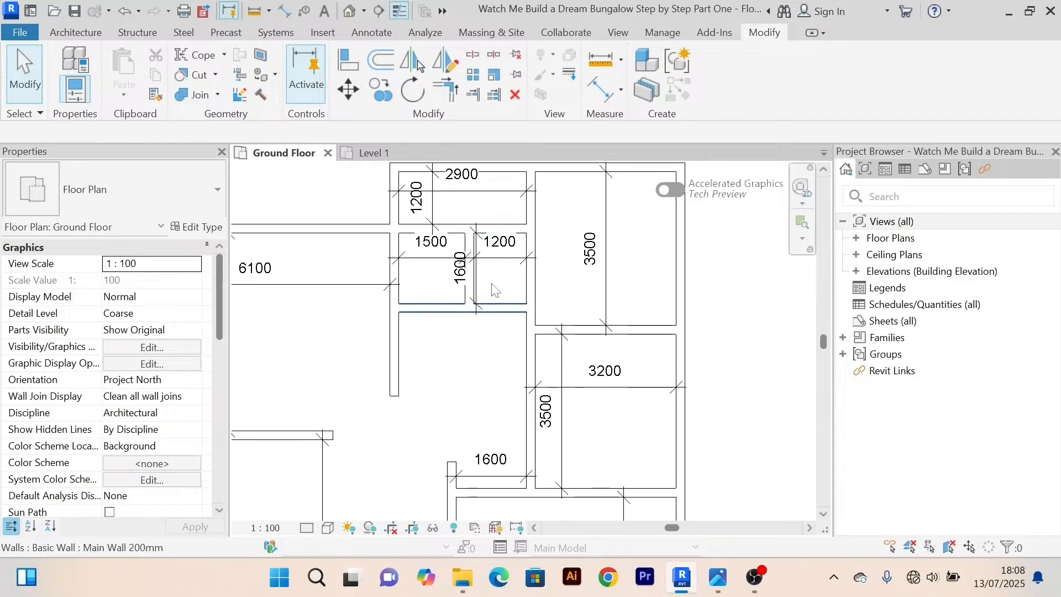
pyautogui.scroll(2, 495, 290)
pyautogui.scroll(-1, 492, 375)
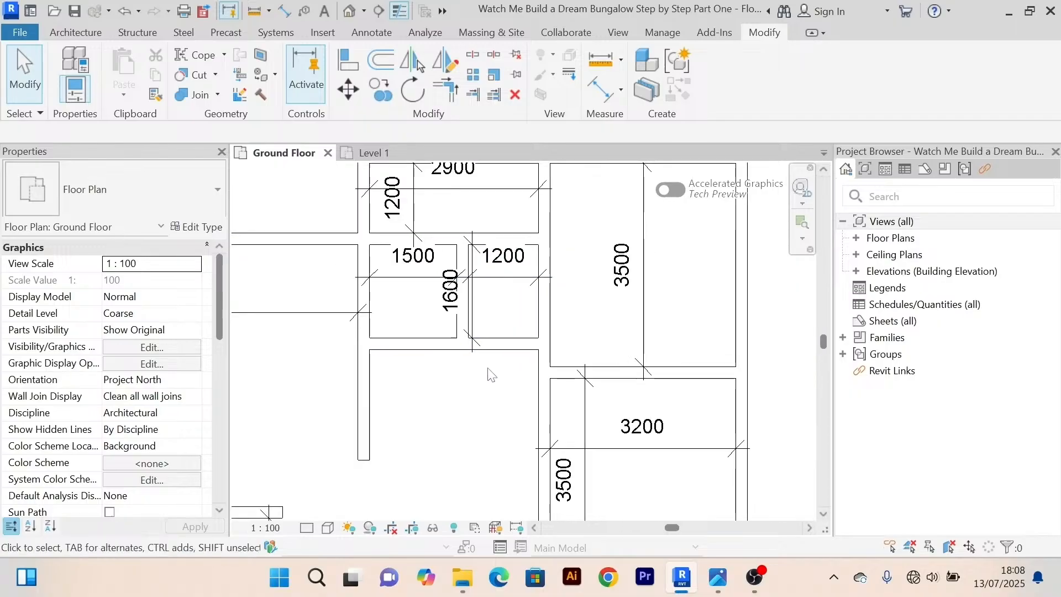
pyautogui.scroll(2, 409, 292)
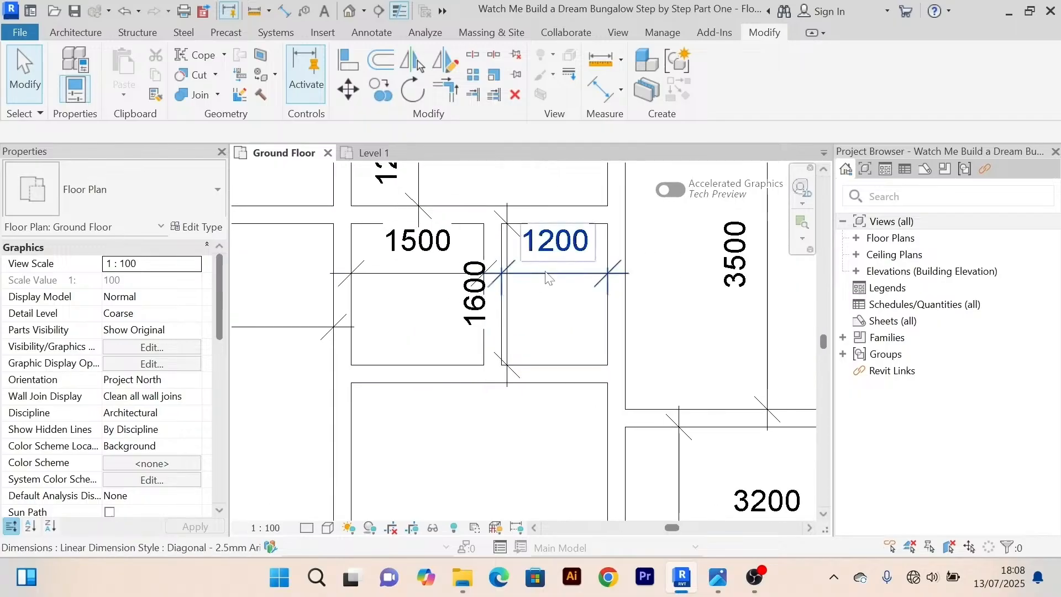
pyautogui.scroll(-1, 544, 348)
pyautogui.scroll(-3, 457, 308)
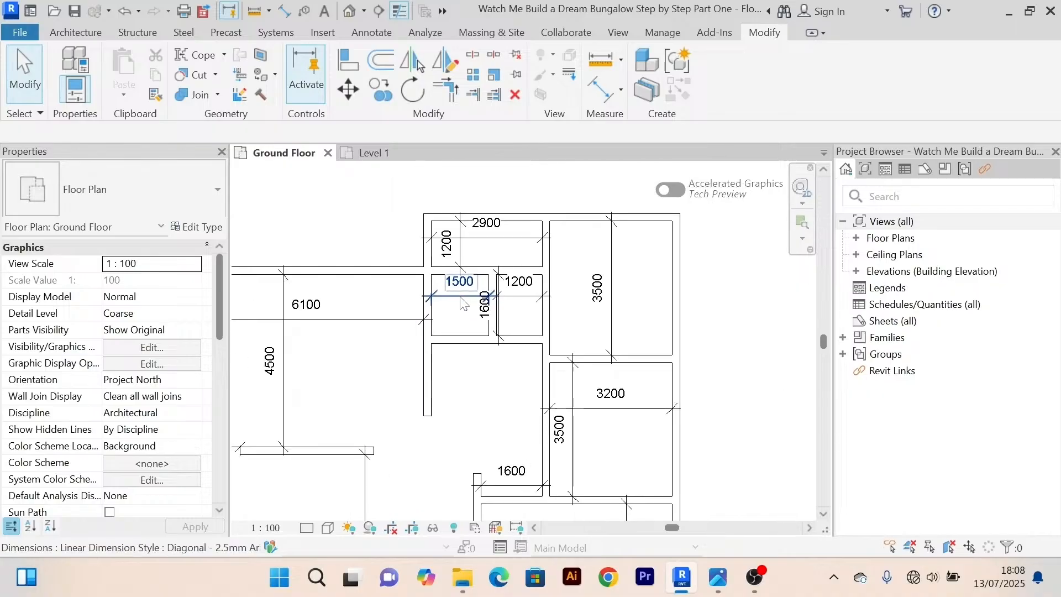
pyautogui.scroll(4, 475, 287)
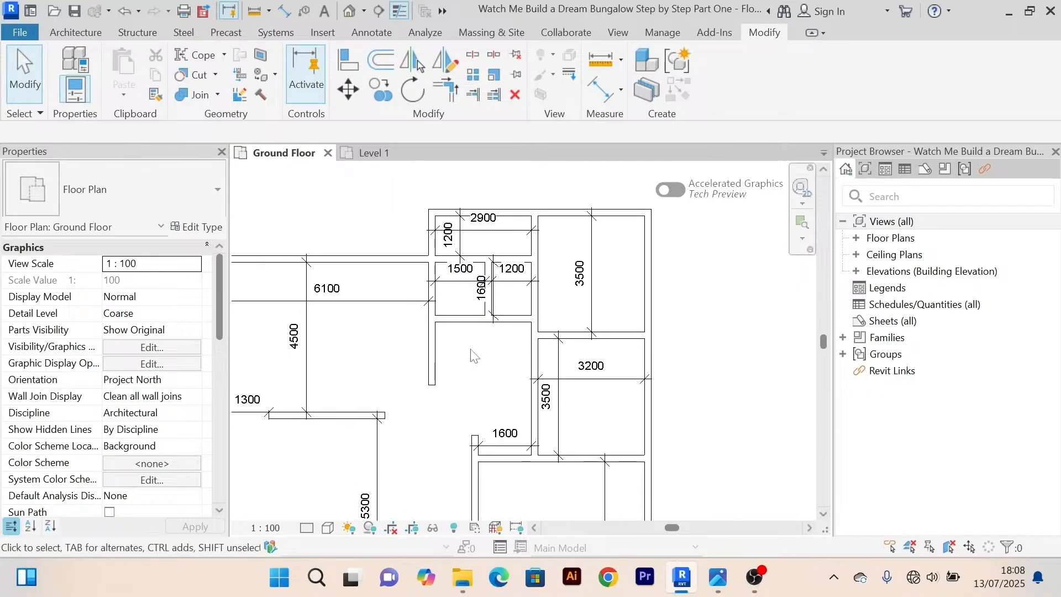
pyautogui.scroll(-5, 481, 278)
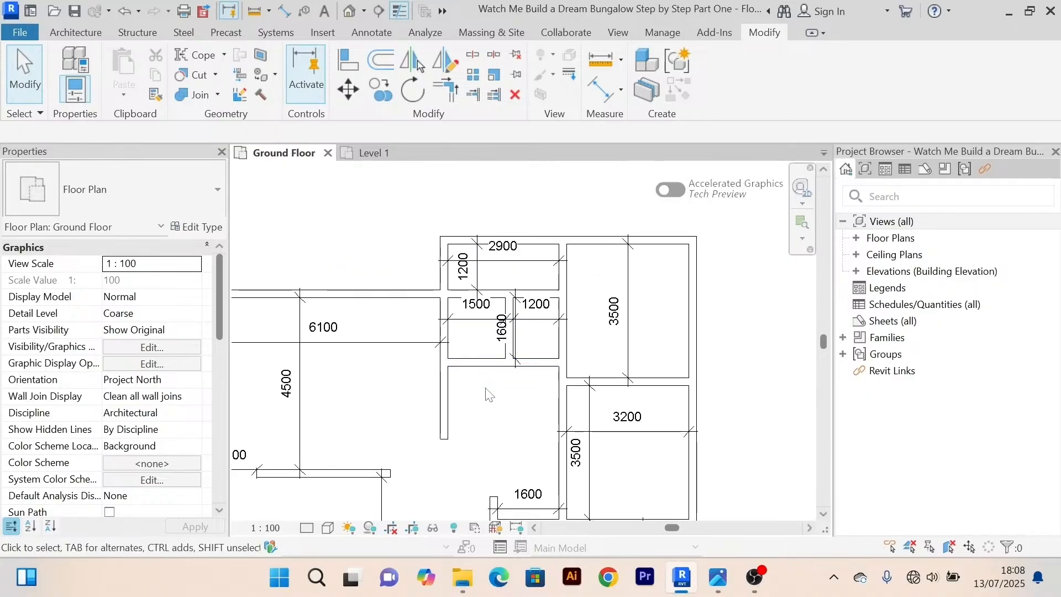
pyautogui.scroll(1, 478, 374)
pyautogui.scroll(2, 343, 296)
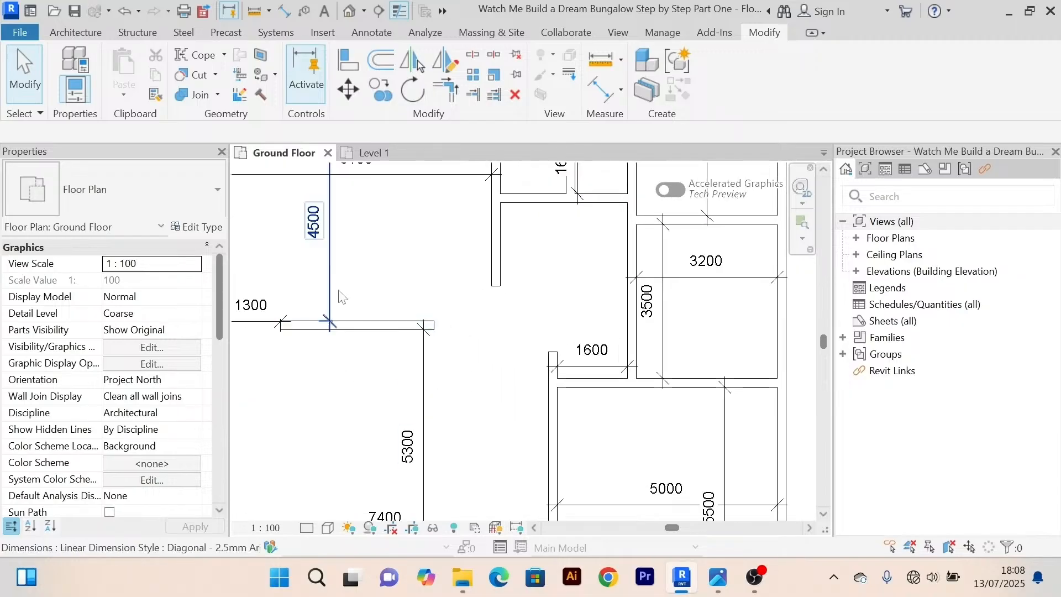
pyautogui.scroll(-3, 452, 309)
pyautogui.scroll(5, 461, 324)
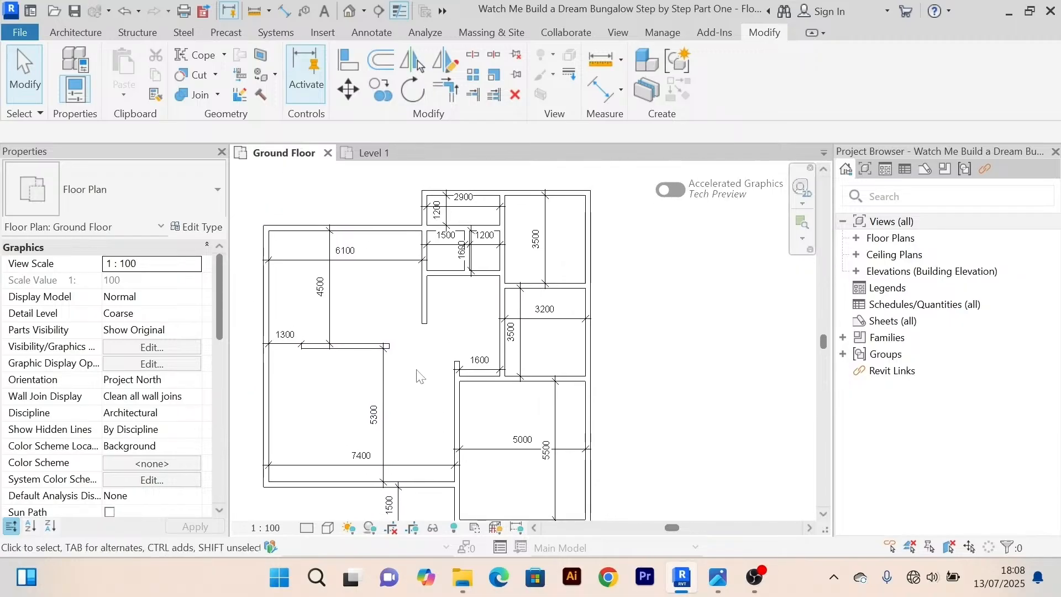
pyautogui.scroll(-1, 458, 379)
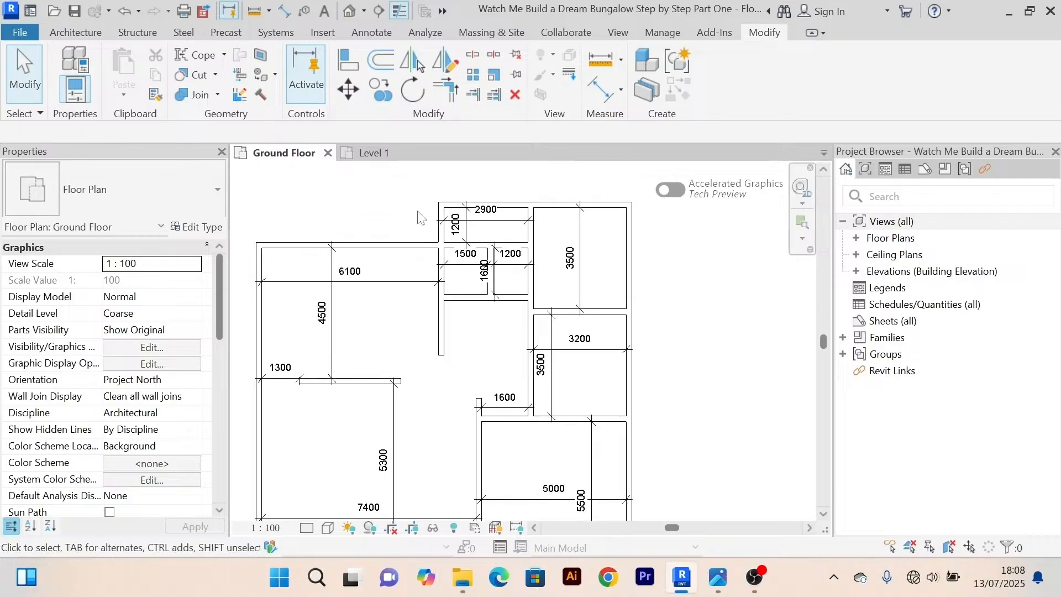
pyautogui.scroll(2, 426, 237)
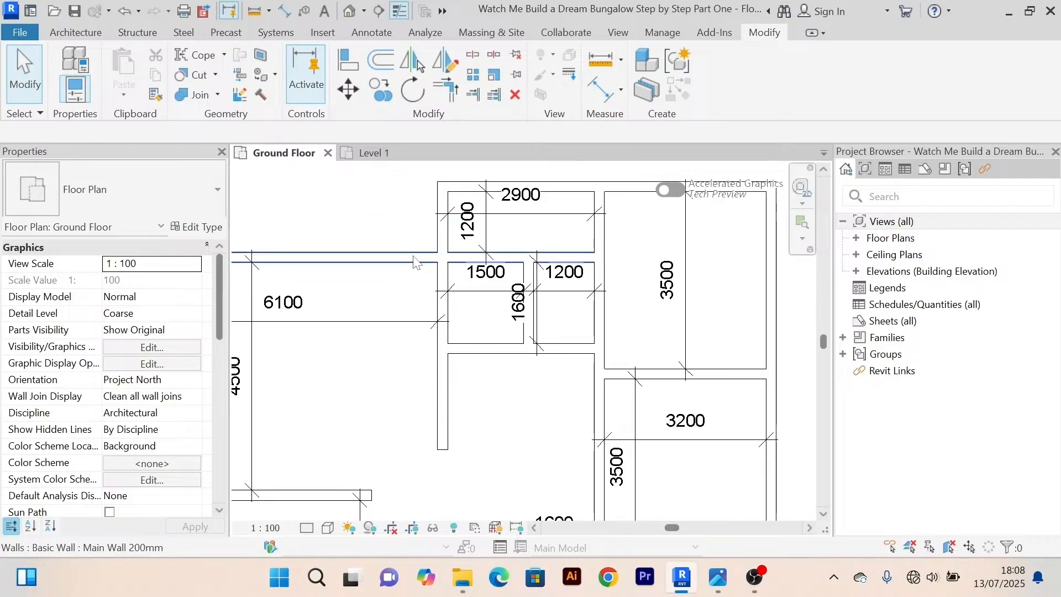
pyautogui.scroll(-3, 418, 246)
pyautogui.moveTo(433, 380); pyautogui.dragTo(448, 322, button='middle')
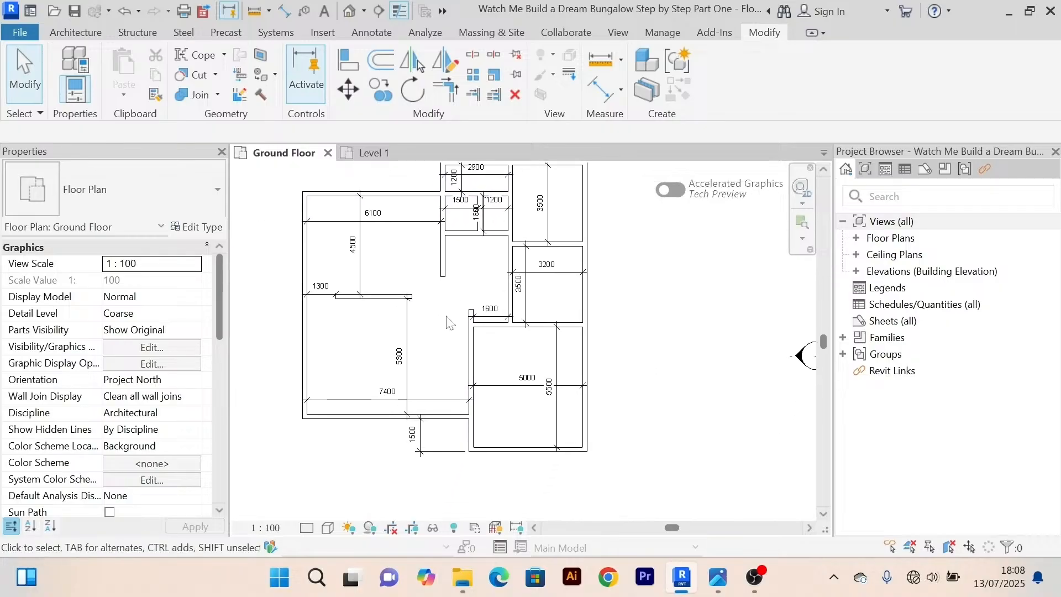
pyautogui.scroll(2, 442, 361)
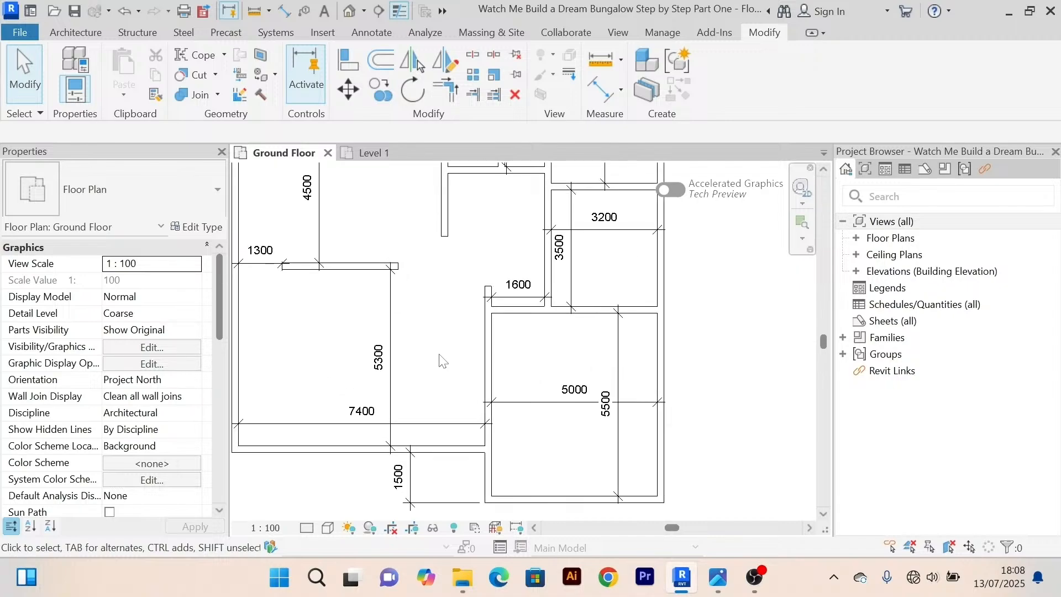
pyautogui.scroll(-1, 446, 349)
pyautogui.moveTo(466, 369); pyautogui.dragTo(505, 423, button='middle')
pyautogui.scroll(3, 421, 284)
pyautogui.moveTo(435, 297); pyautogui.dragTo(453, 338, button='middle')
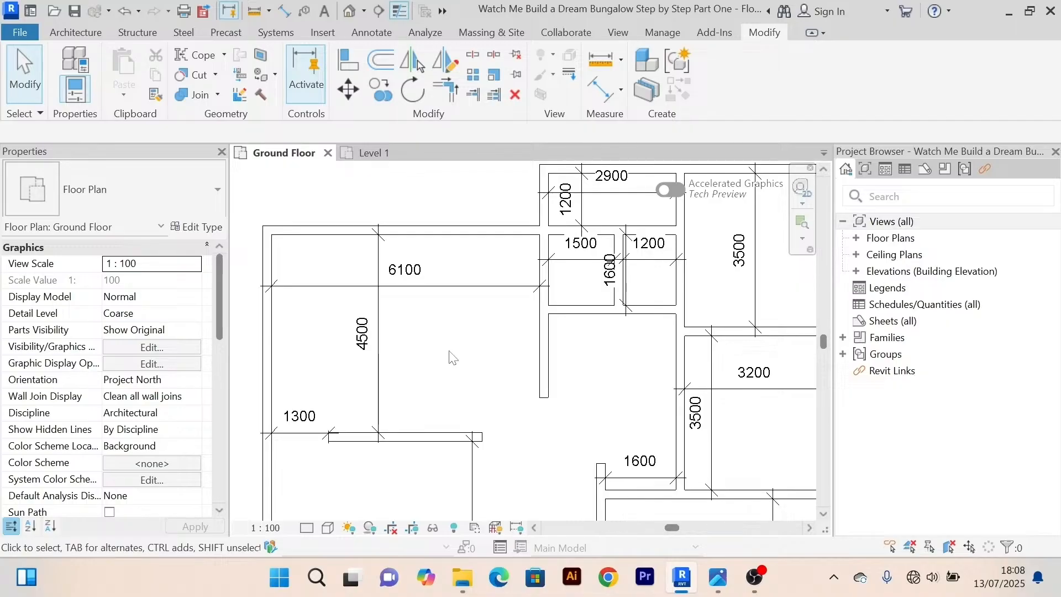
pyautogui.scroll(-2, 611, 320)
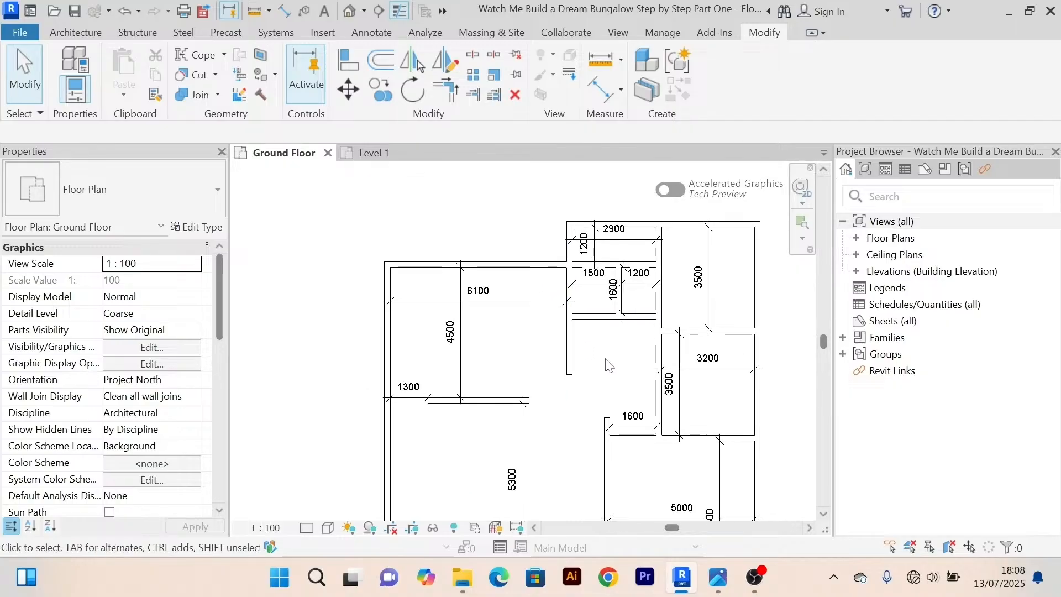
pyautogui.moveTo(613, 369); pyautogui.dragTo(562, 344, button='middle')
pyautogui.scroll(2, 475, 332)
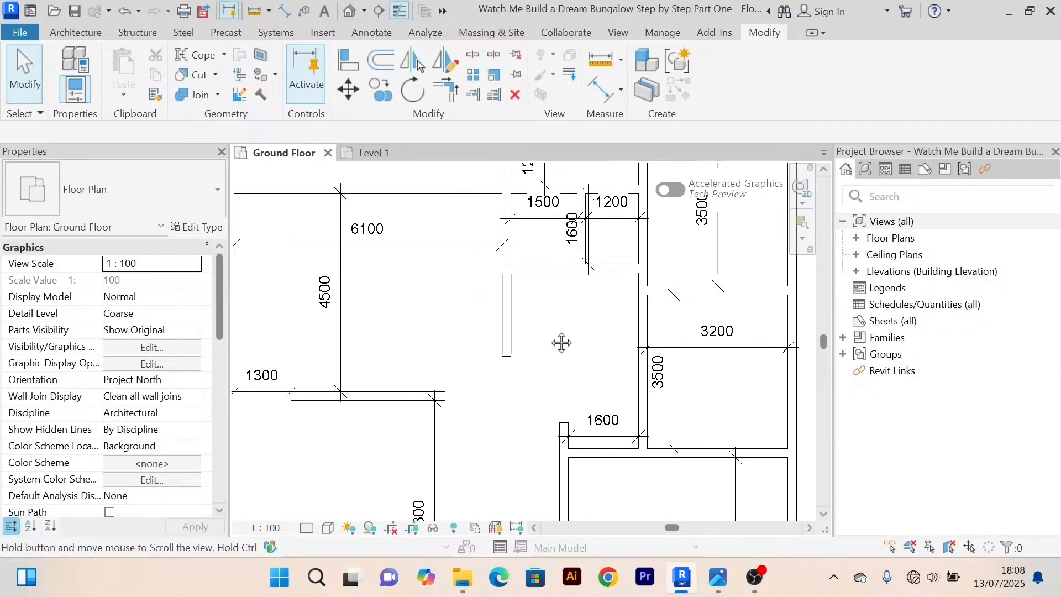
pyautogui.moveTo(397, 333); pyautogui.dragTo(450, 285, button='middle')
pyautogui.scroll(3, 493, 260)
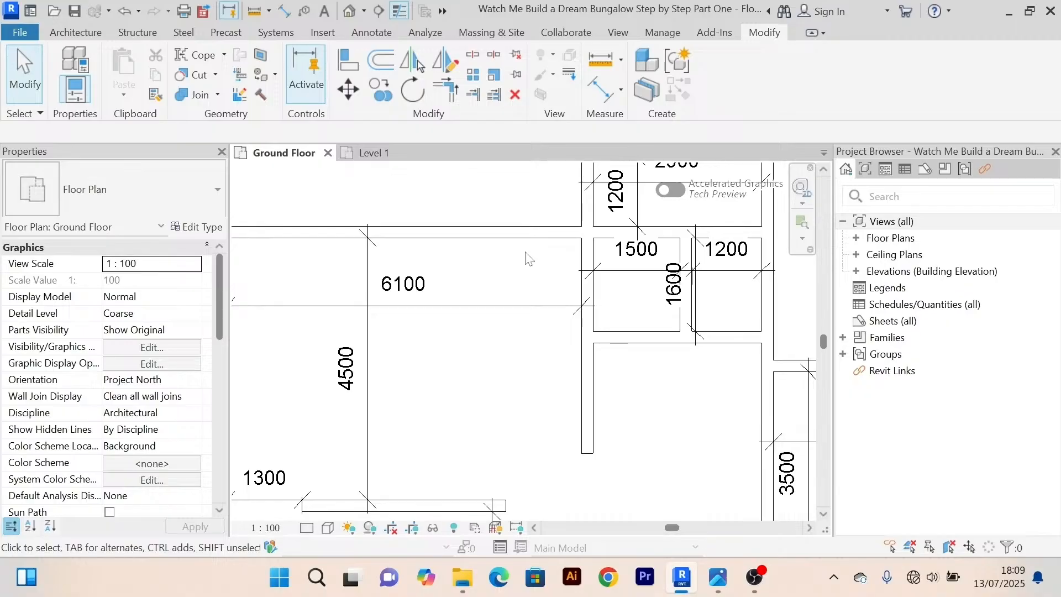
pyautogui.scroll(-3, 525, 255)
pyautogui.moveTo(523, 260); pyautogui.dragTo(487, 264, button='middle')
pyautogui.scroll(2, 510, 284)
pyautogui.scroll(-2, 509, 283)
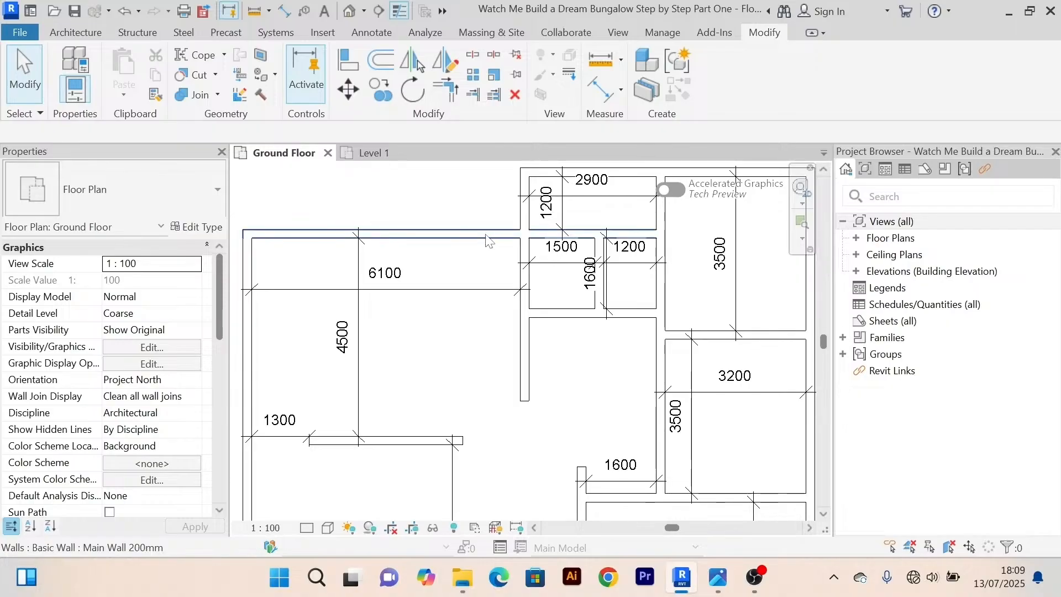
pyautogui.scroll(-1, 493, 266)
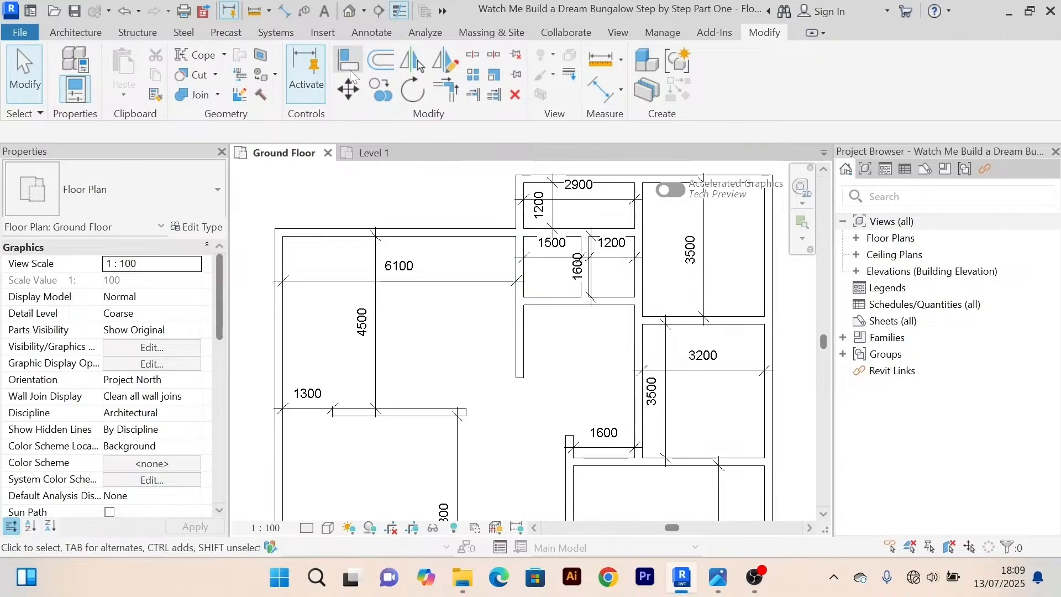
# Offset a copy of the wall between the 6100 mm and 1500 mm rooms by 1400 mm into the 6100 mm room.
pyautogui.click(376, 59)
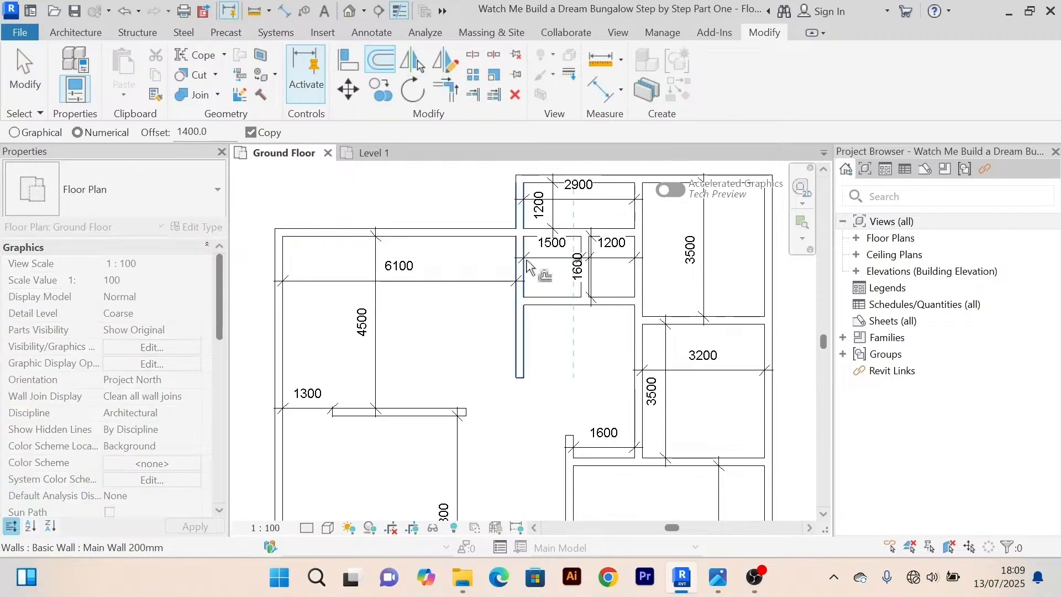
pyautogui.rightClick(409, 191)
pyautogui.click(442, 197)
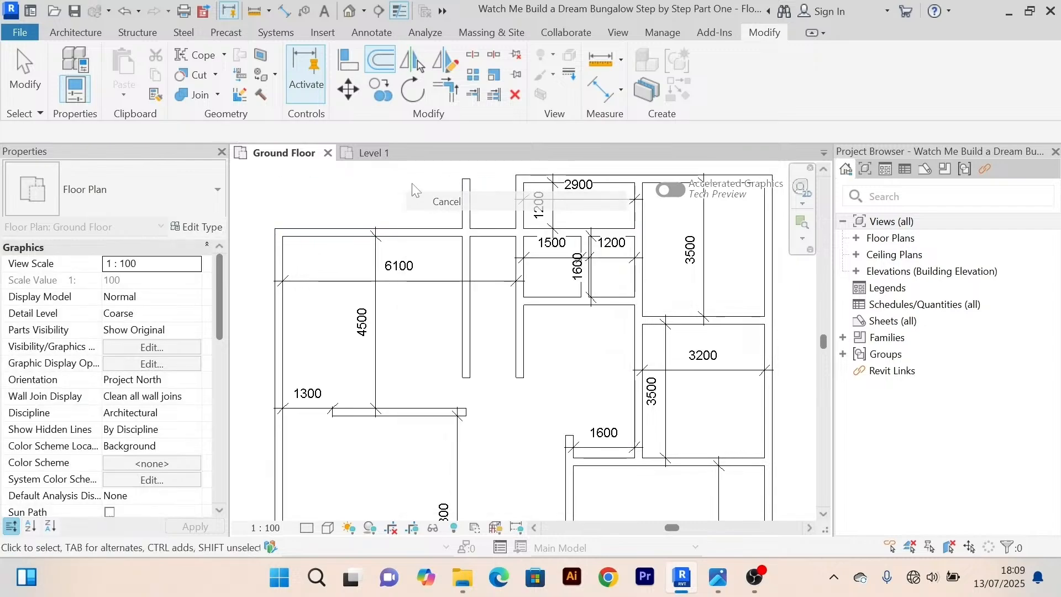
pyautogui.rightClick(413, 184)
pyautogui.click(442, 195)
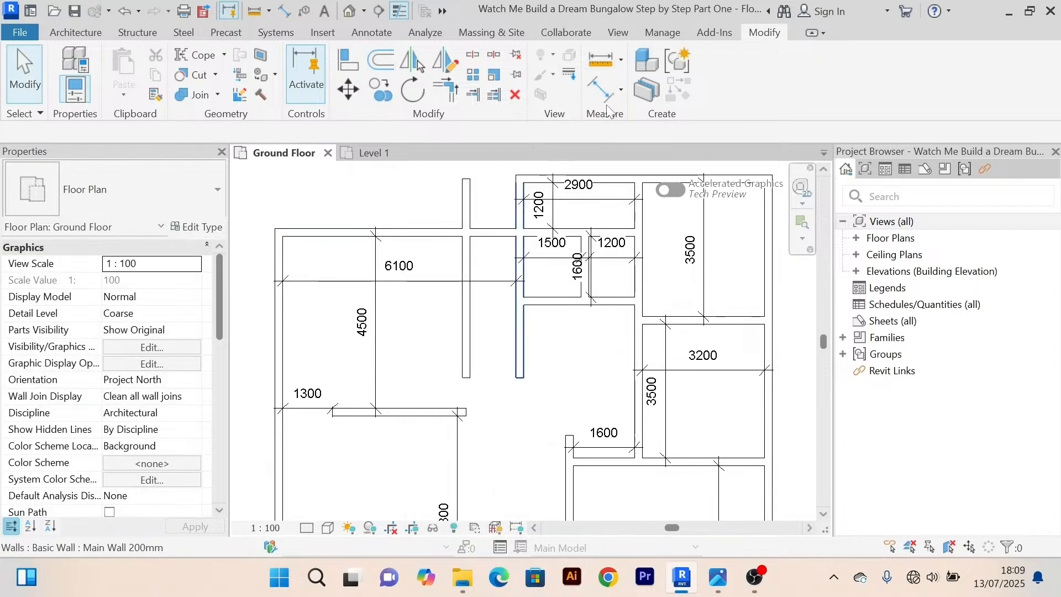
# Trim the copied wall back to the 6100 mm room's upper outer wall, removing the part that projects outside.
pyautogui.click(499, 101)
pyautogui.scroll(2, 466, 188)
pyautogui.click(444, 264)
pyautogui.click(467, 290)
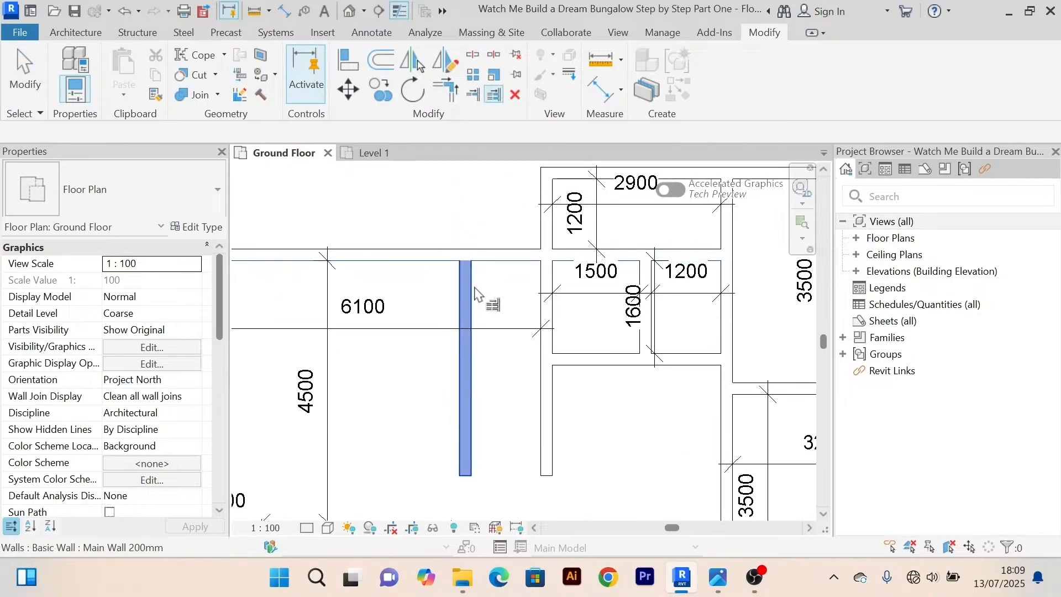
pyautogui.scroll(-3, 481, 221)
pyautogui.rightClick(459, 205)
pyautogui.click(491, 209)
pyautogui.scroll(2, 497, 306)
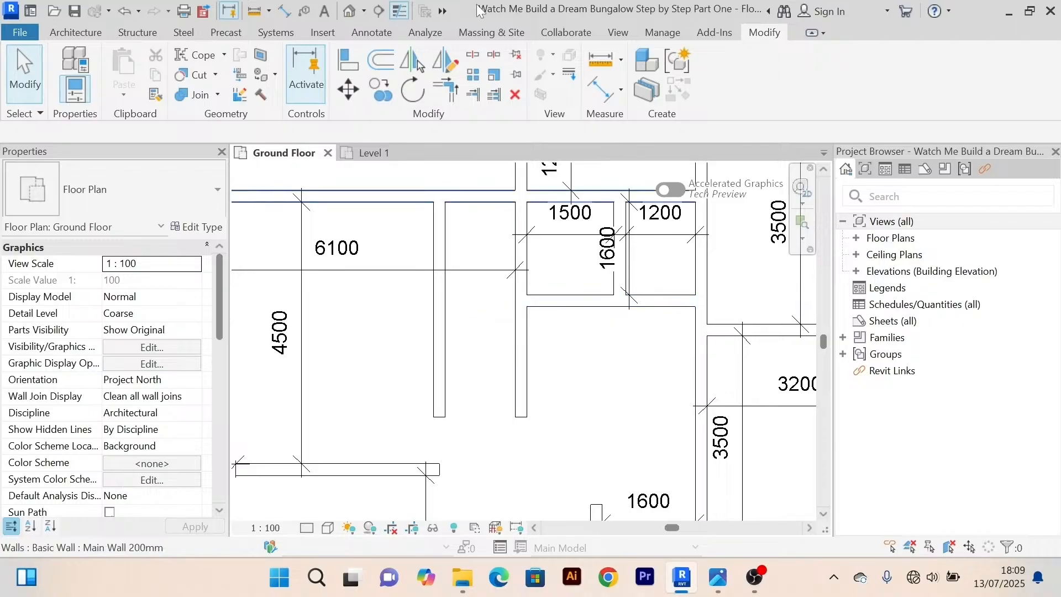
# Extend the wall below the 1500 mm and 1200 mm rooms across to the copied wall.
pyautogui.click(475, 97)
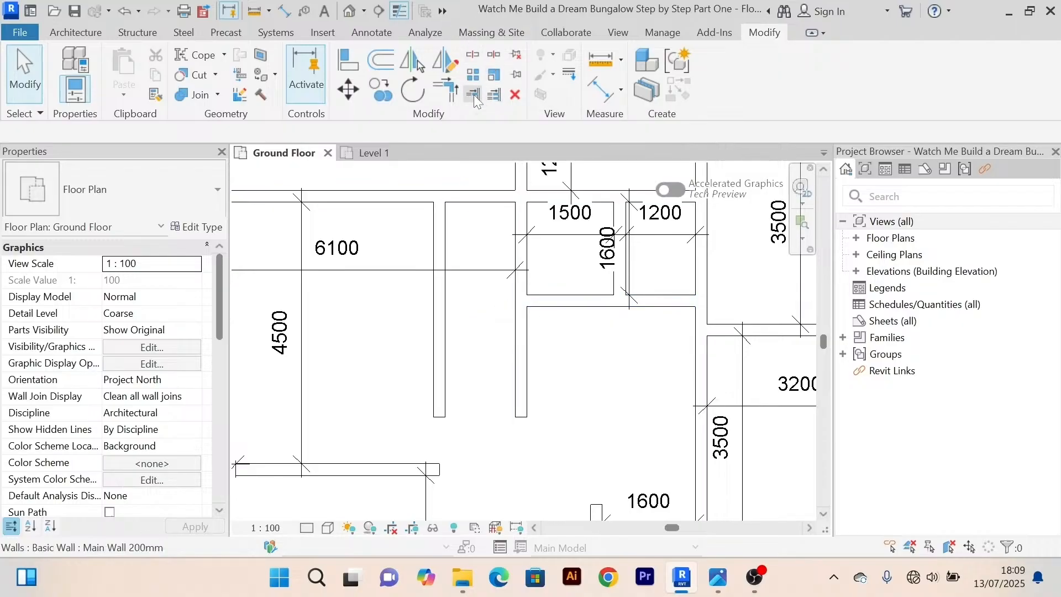
pyautogui.click(446, 335)
pyautogui.click(560, 306)
pyautogui.scroll(-3, 559, 302)
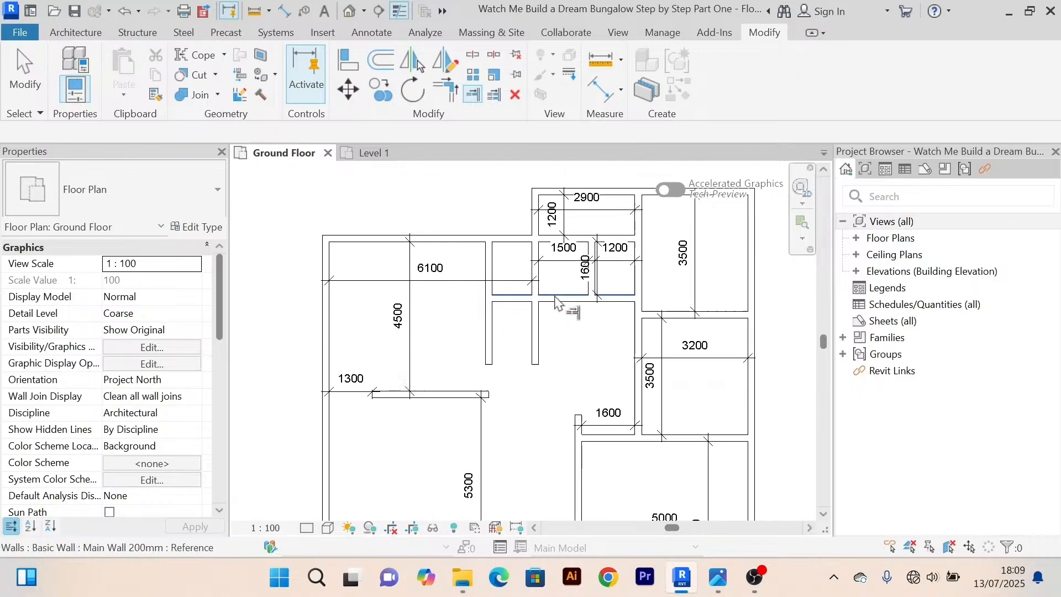
pyautogui.rightClick(485, 202)
pyautogui.click(508, 206)
pyautogui.scroll(2, 516, 323)
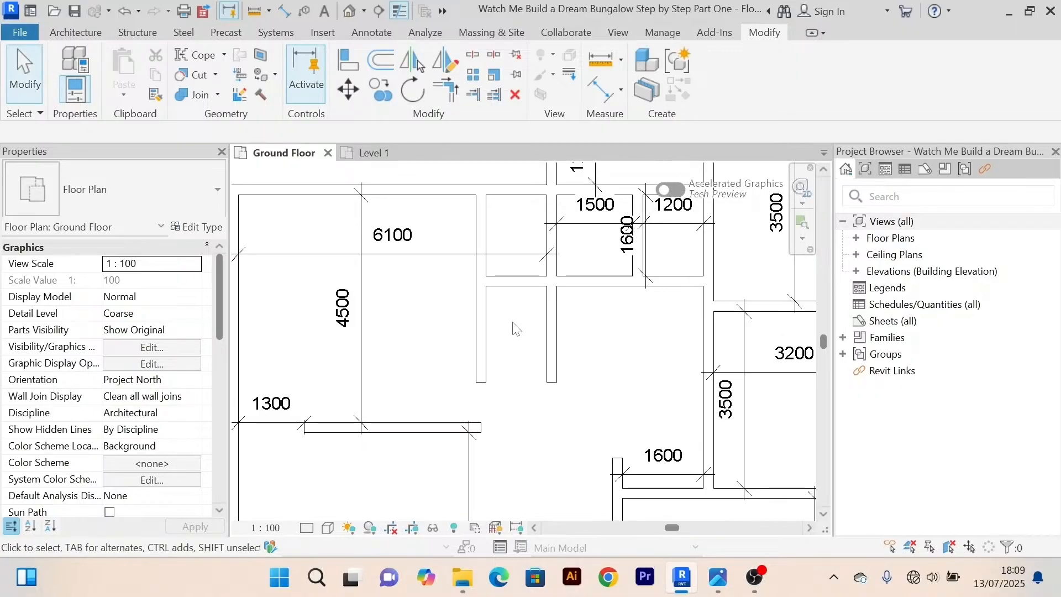
# Trim the copied wall and the extended wall into a corner, removing the length that hangs below it.
pyautogui.click(447, 88)
pyautogui.scroll(2, 465, 278)
pyautogui.click(495, 221)
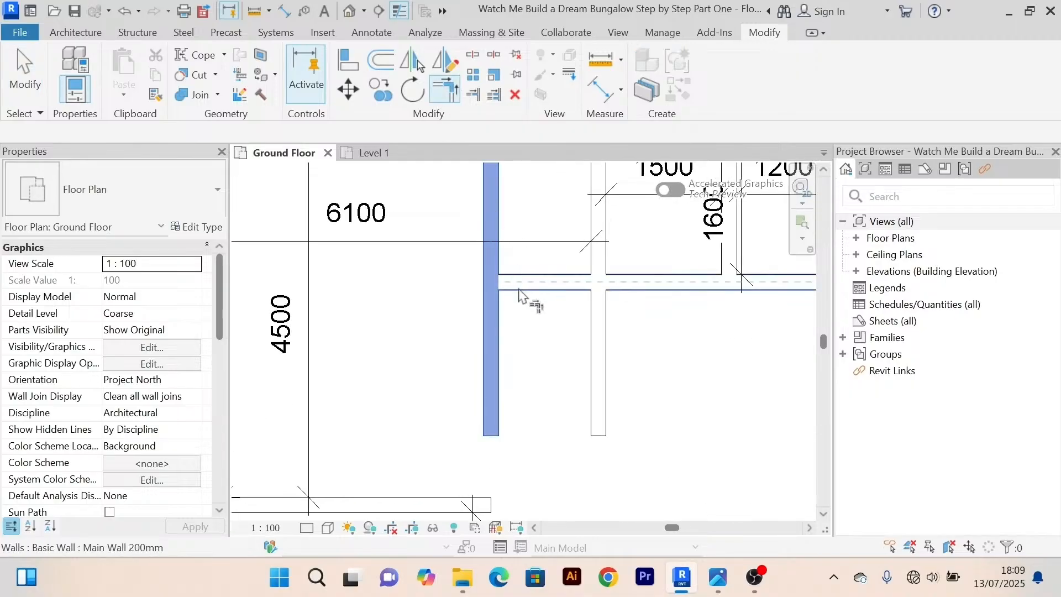
pyautogui.click(521, 293)
pyautogui.scroll(-3, 521, 293)
pyautogui.rightClick(486, 199)
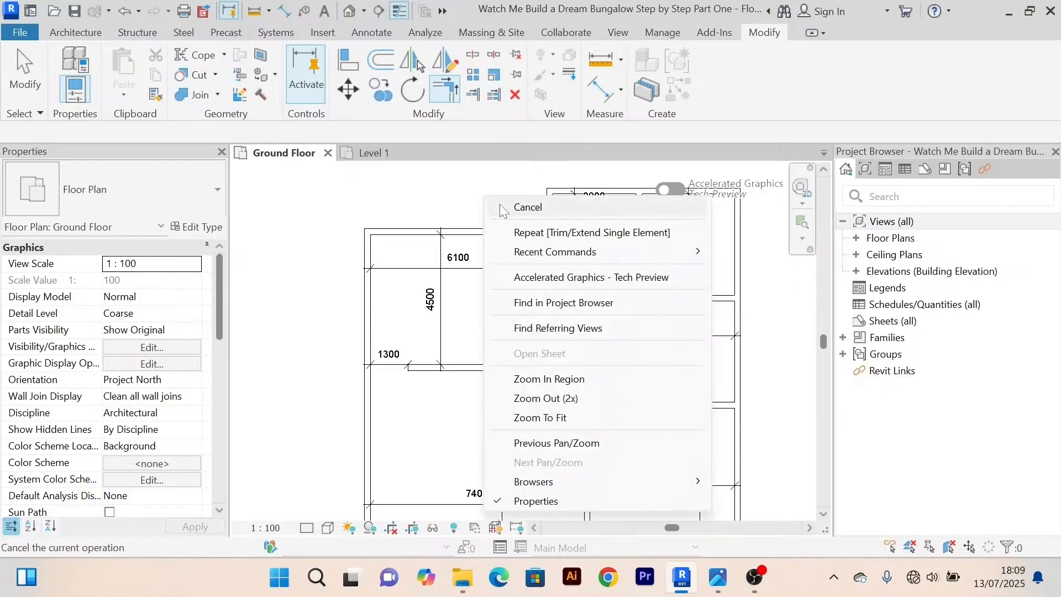
pyautogui.click(505, 196)
pyautogui.scroll(3, 533, 320)
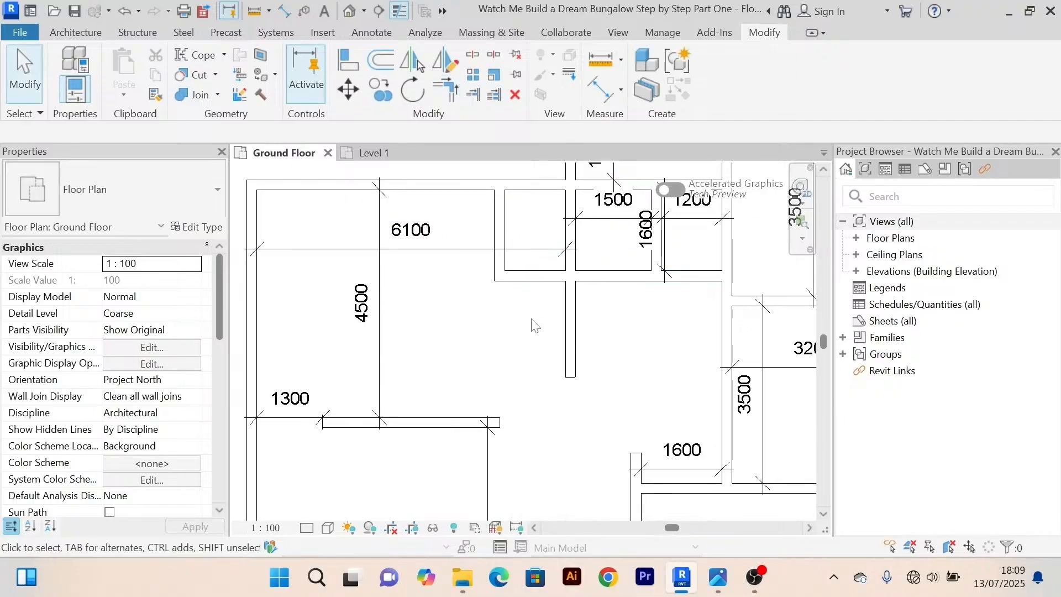
# Align the free end of the short wall below the 6100 mm room with the room-side face of the copied wall.
pyautogui.moveTo(531, 323); pyautogui.dragTo(541, 356, button='middle')
pyautogui.scroll(-1, 531, 348)
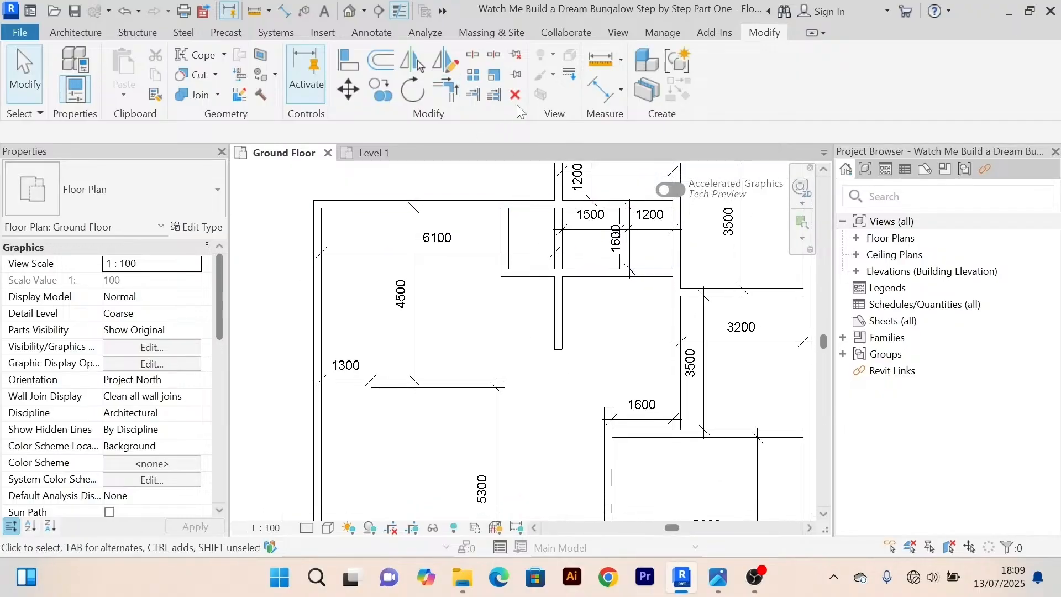
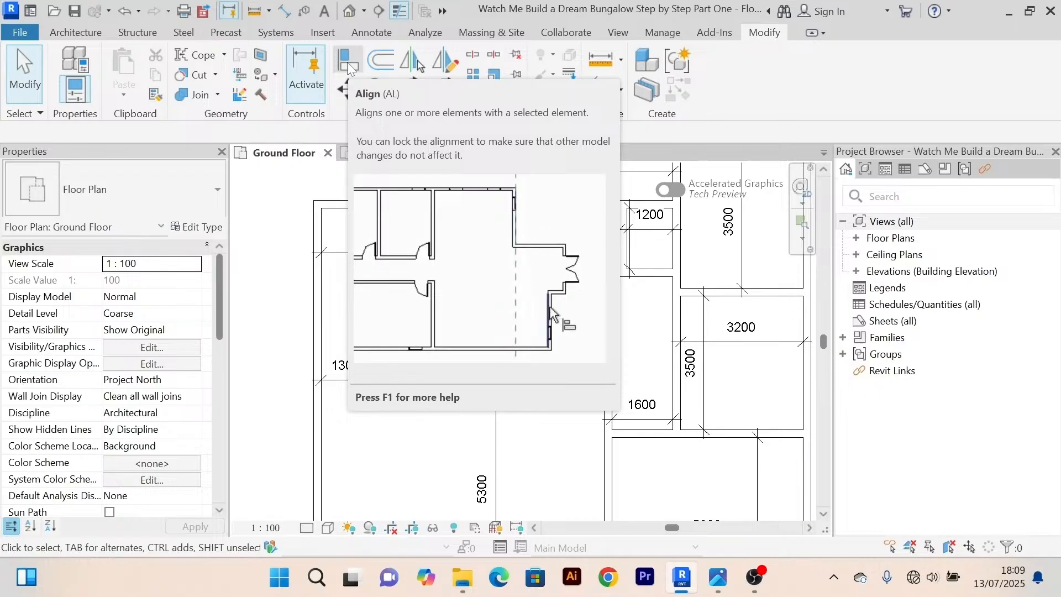
pyautogui.click(347, 62)
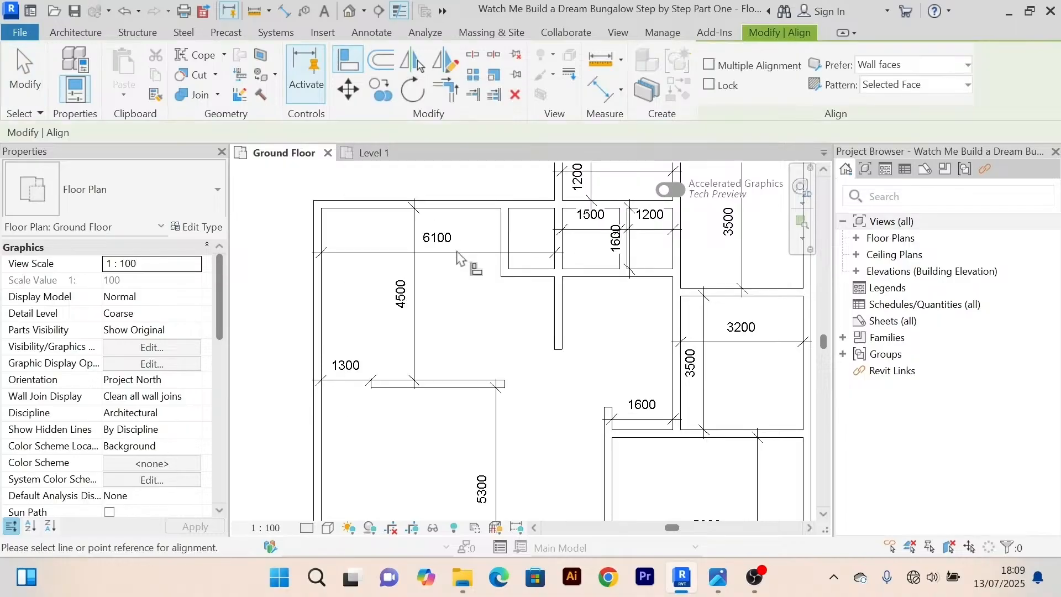
pyautogui.click(501, 238)
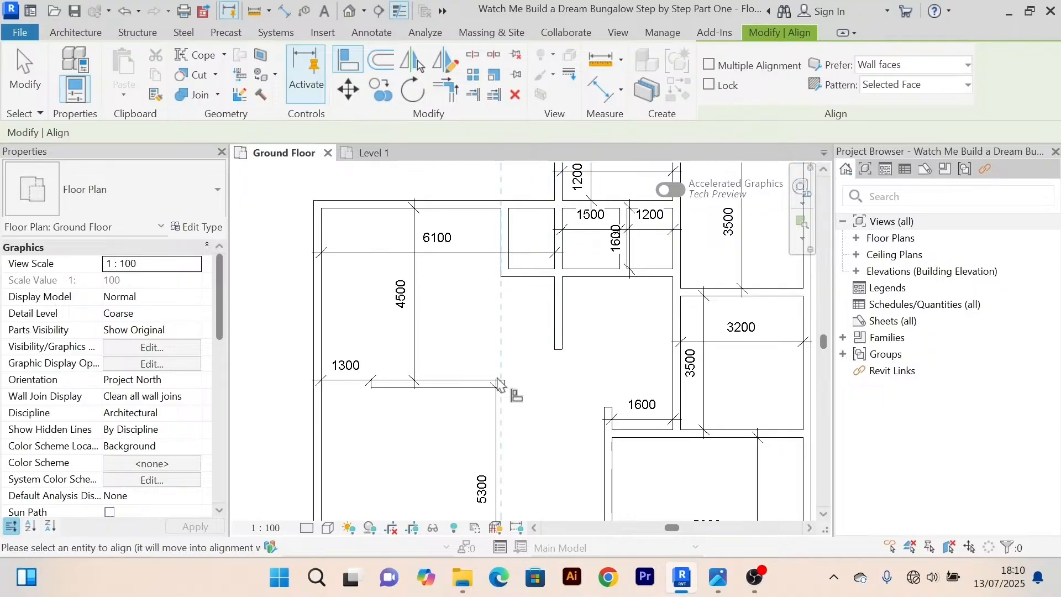
pyautogui.scroll(5, 499, 383)
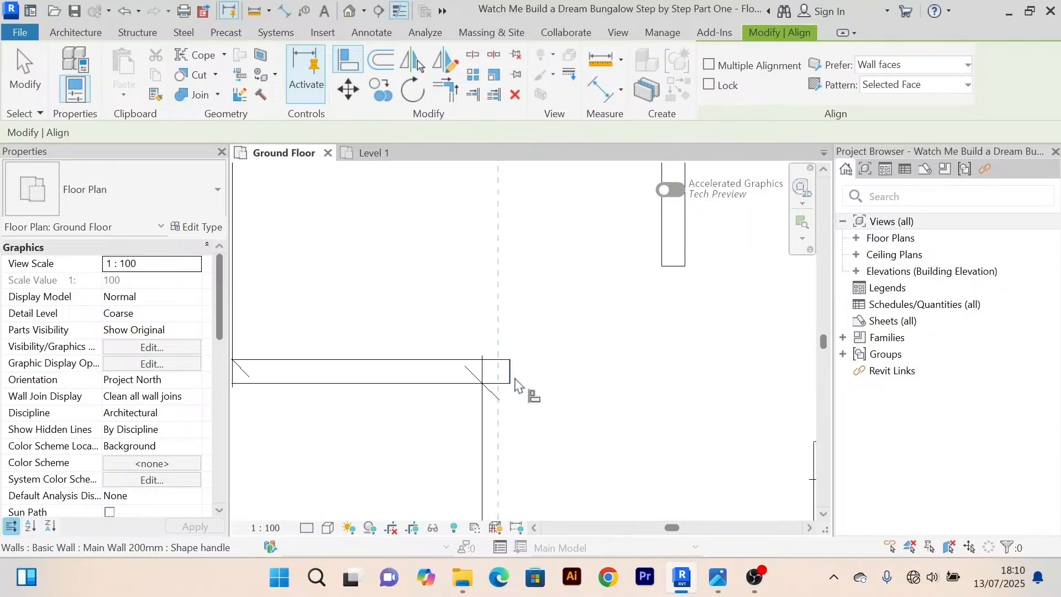
pyautogui.scroll(-3, 520, 304)
pyautogui.scroll(3, 517, 302)
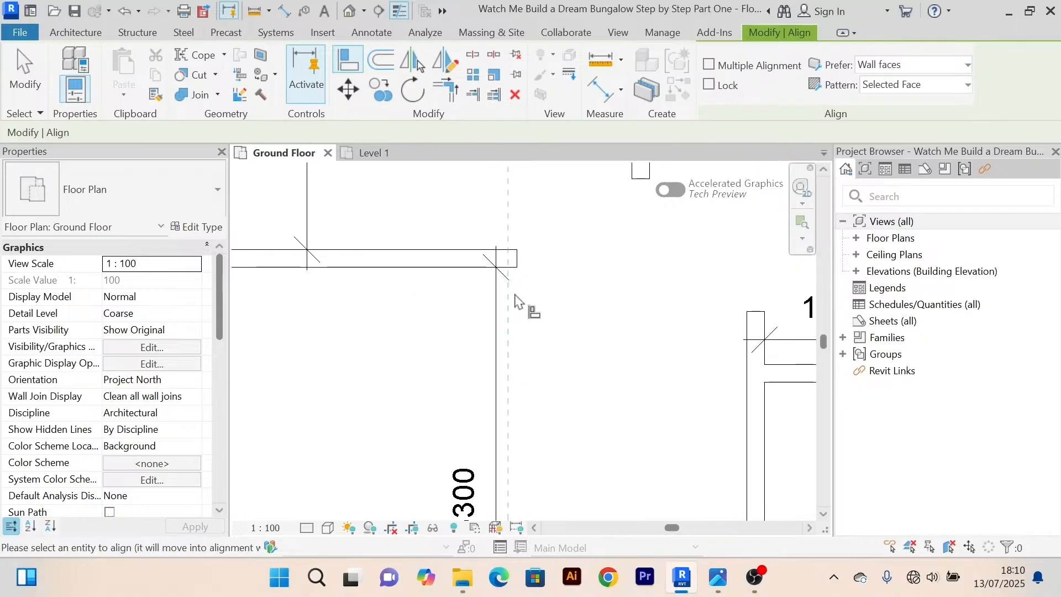
pyautogui.scroll(2, 515, 298)
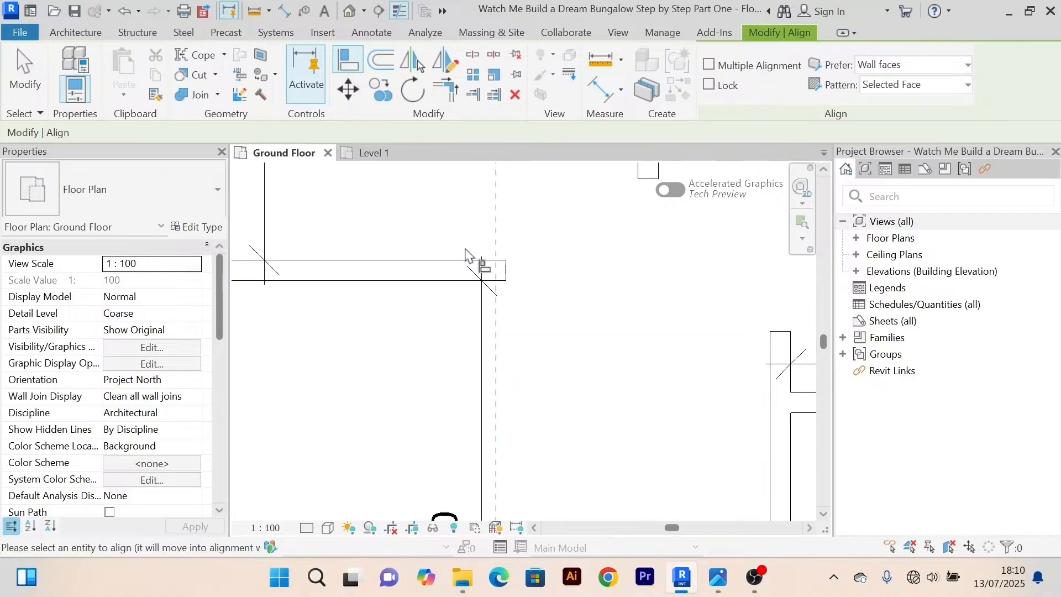
pyautogui.scroll(2, 528, 271)
pyautogui.scroll(2, 527, 270)
pyautogui.click(484, 281)
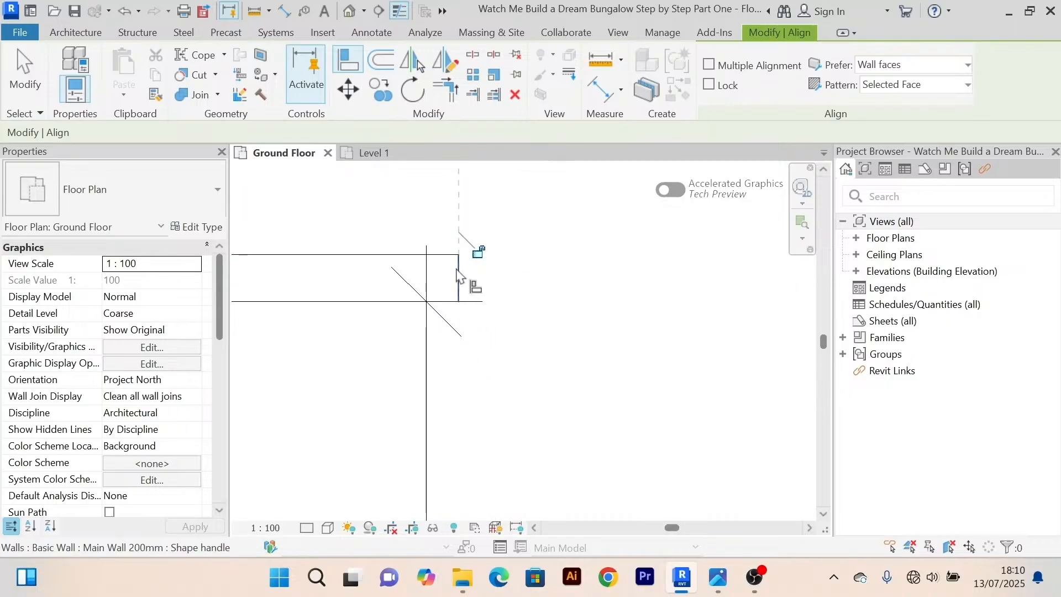
pyautogui.scroll(-6, 552, 309)
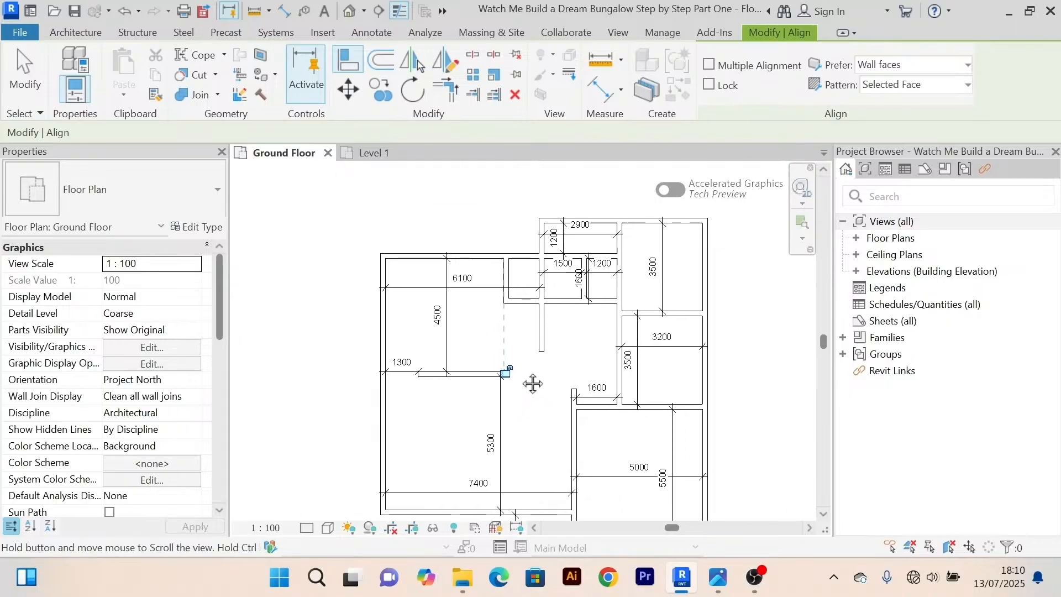
pyautogui.rightClick(486, 210)
pyautogui.click(503, 213)
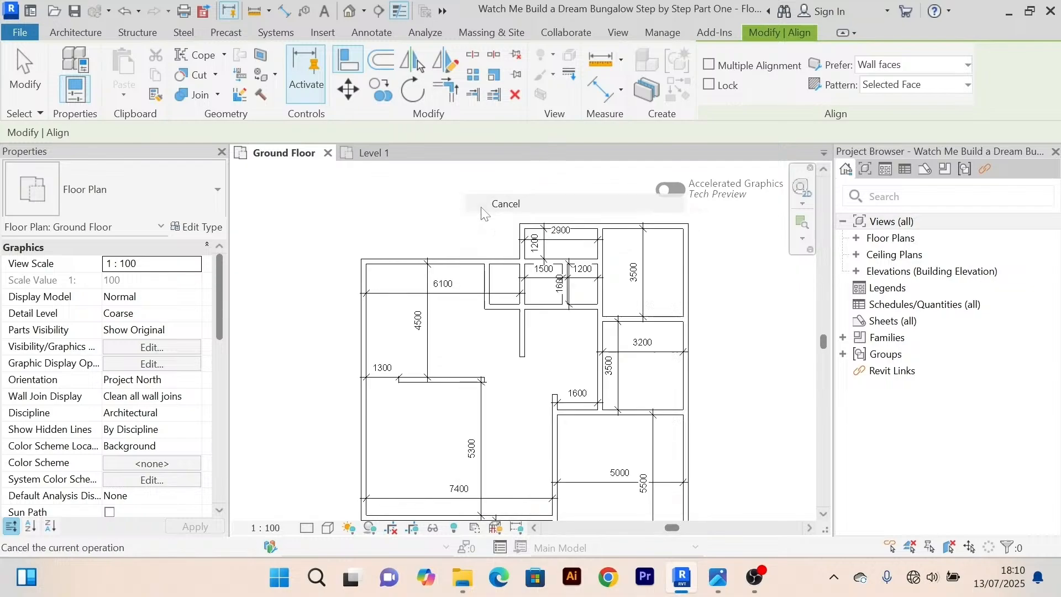
# Examine the wall layout around the 1500 mm and 1200 mm rooms and the adjoining 3500 mm deep rooms.
pyautogui.scroll(5, 488, 240)
pyautogui.scroll(-5, 486, 240)
pyautogui.moveTo(504, 367); pyautogui.dragTo(495, 415, button='middle')
pyautogui.scroll(5, 500, 334)
pyautogui.scroll(-2, 600, 348)
pyautogui.moveTo(599, 349); pyautogui.dragTo(545, 384, button='middle')
pyautogui.scroll(2, 558, 352)
pyautogui.scroll(-2, 562, 358)
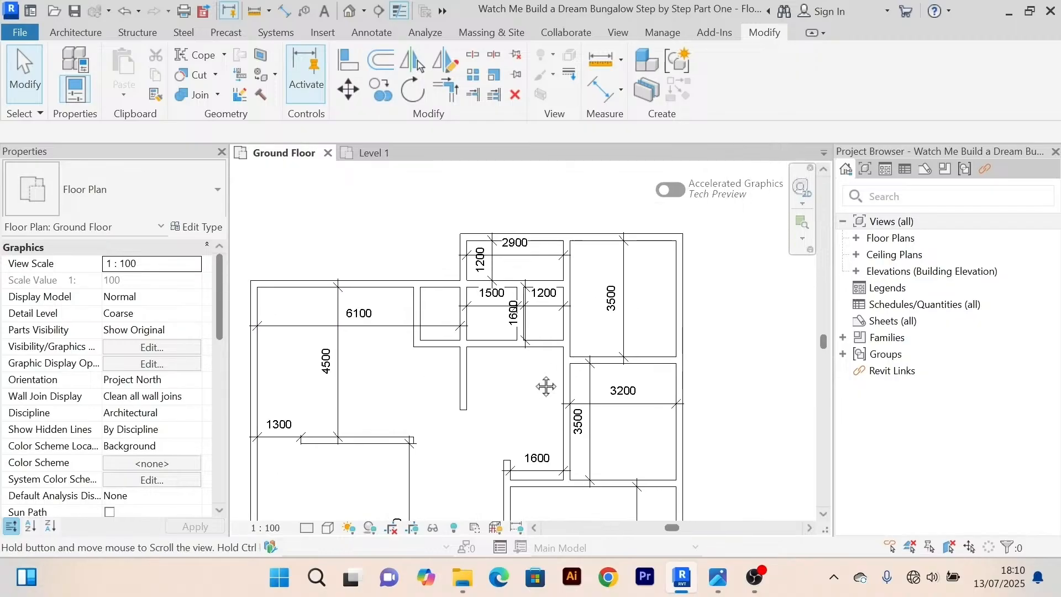
pyautogui.scroll(3, 535, 372)
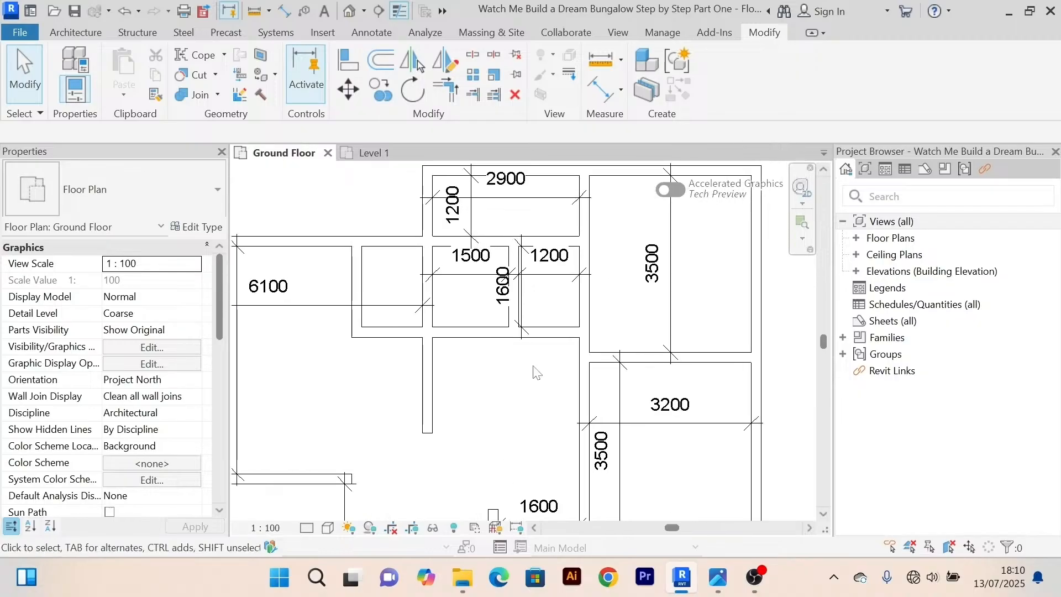
pyautogui.scroll(-2, 536, 373)
pyautogui.moveTo(535, 372); pyautogui.dragTo(542, 324, button='middle')
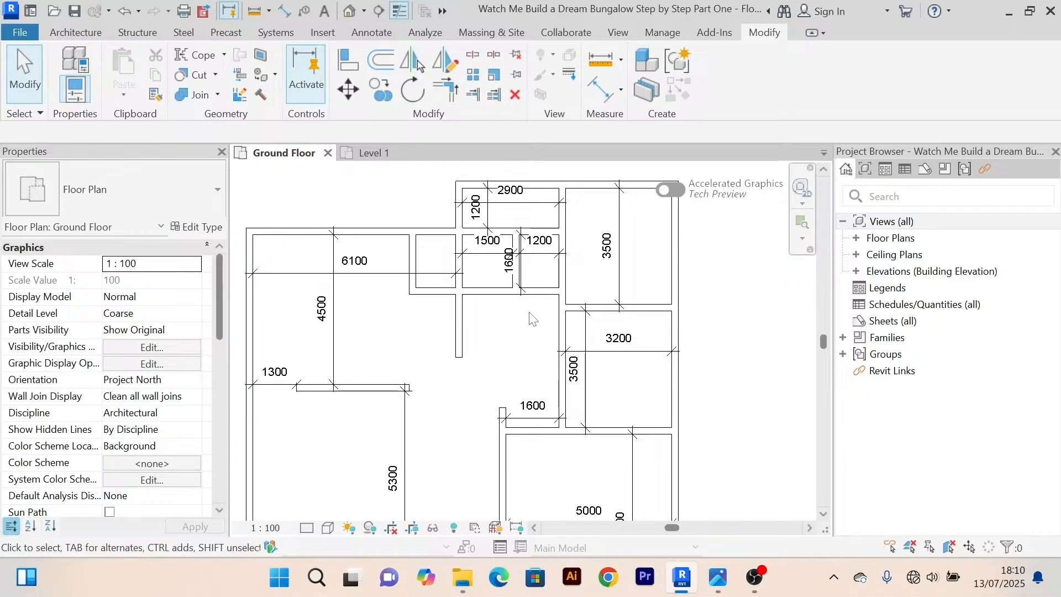
pyautogui.moveTo(532, 319); pyautogui.dragTo(517, 296, button='middle')
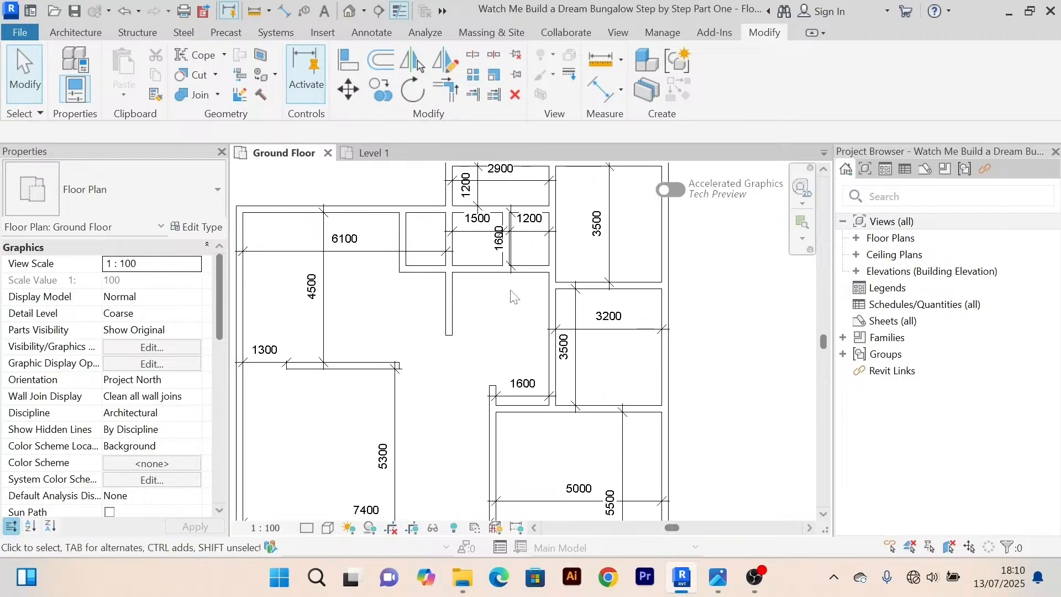
pyautogui.scroll(5, 517, 296)
pyautogui.scroll(-3, 550, 278)
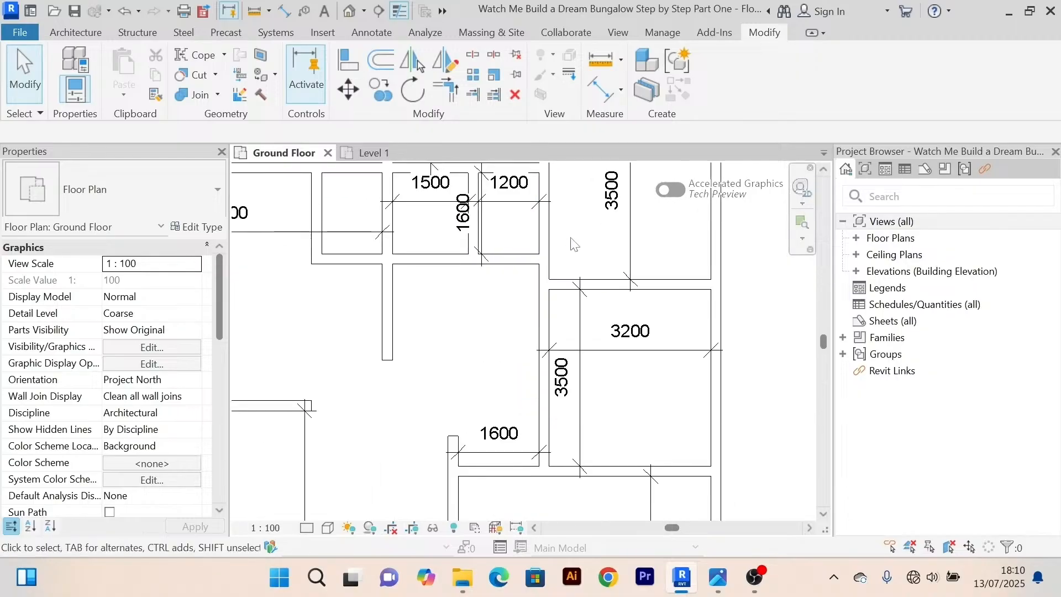
pyautogui.moveTo(568, 242); pyautogui.dragTo(519, 325, button='middle')
pyautogui.scroll(2, 527, 315)
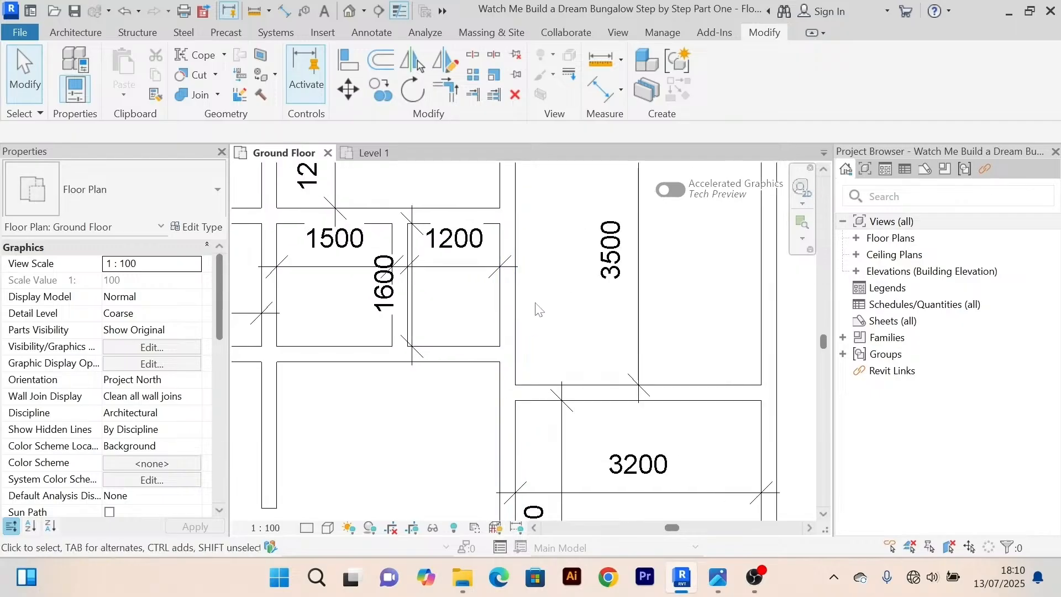
pyautogui.scroll(3, 528, 377)
pyautogui.scroll(-5, 531, 362)
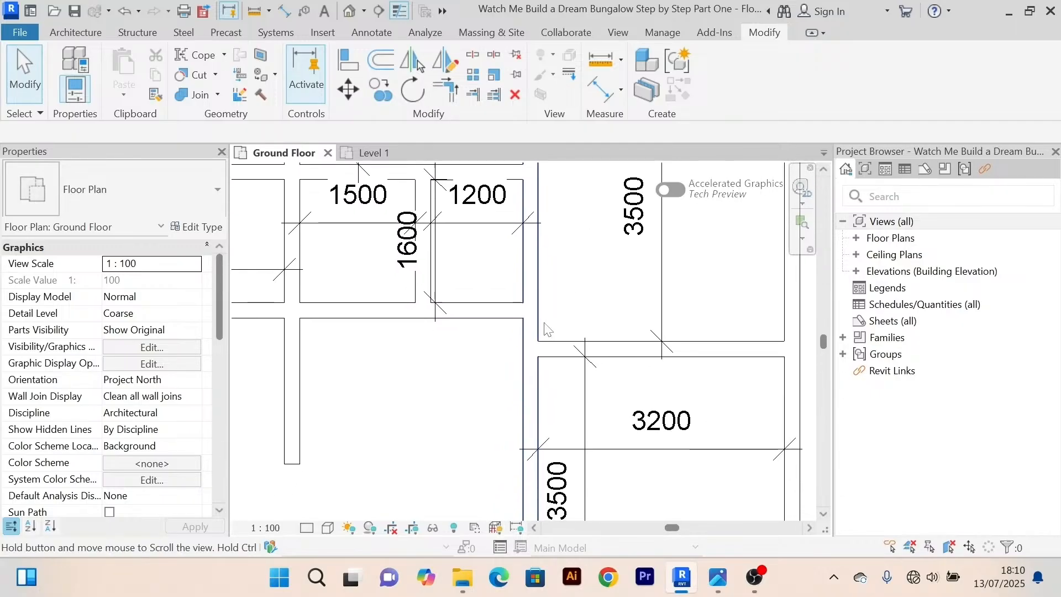
pyautogui.moveTo(481, 360)
pyautogui.mouseDown(button='middle')
pyautogui.moveTo(465, 410)
pyautogui.moveTo(470, 342)
pyautogui.mouseUp(button='middle')
pyautogui.scroll(-3, 475, 381)
pyautogui.scroll(3, 467, 341)
pyautogui.scroll(-1, 522, 320)
pyautogui.moveTo(523, 320); pyautogui.dragTo(495, 360, button='middle')
pyautogui.scroll(-1, 474, 360)
pyautogui.scroll(2, 512, 307)
pyautogui.scroll(-2, 509, 307)
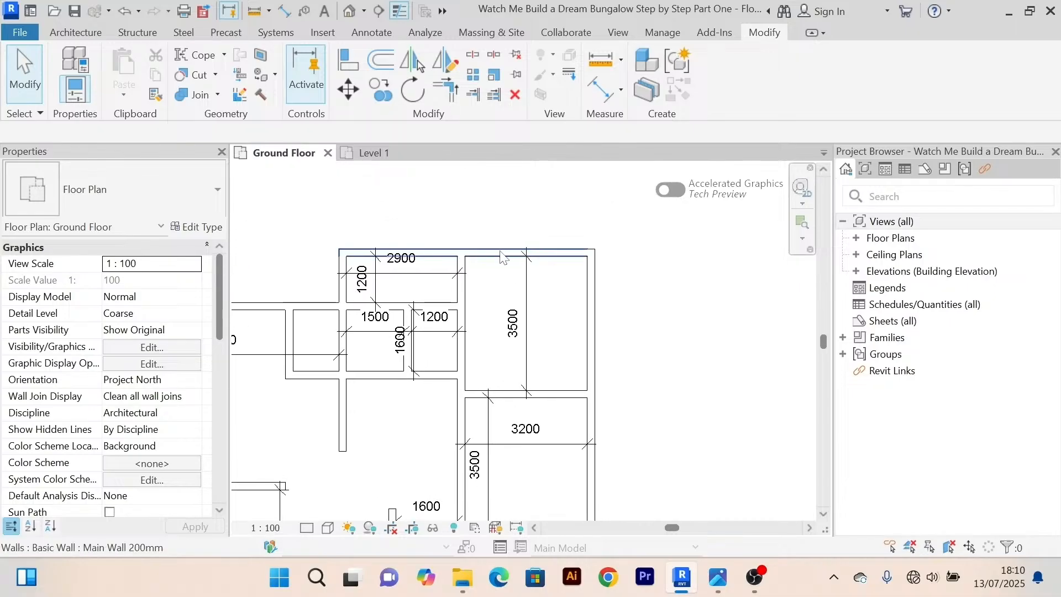
# Set the depth of the room above the 3200 mm room to 3700 mm by moving its upper outer wall.
pyautogui.moveTo(498, 249); pyautogui.dragTo(496, 246, button='middle')
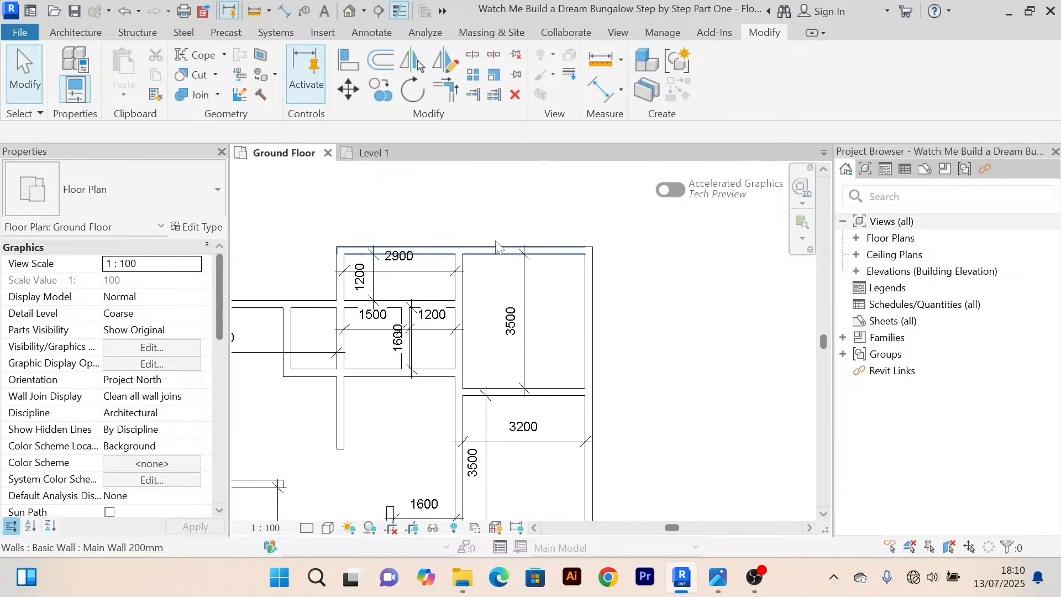
pyautogui.click(500, 252)
pyautogui.click(518, 320)
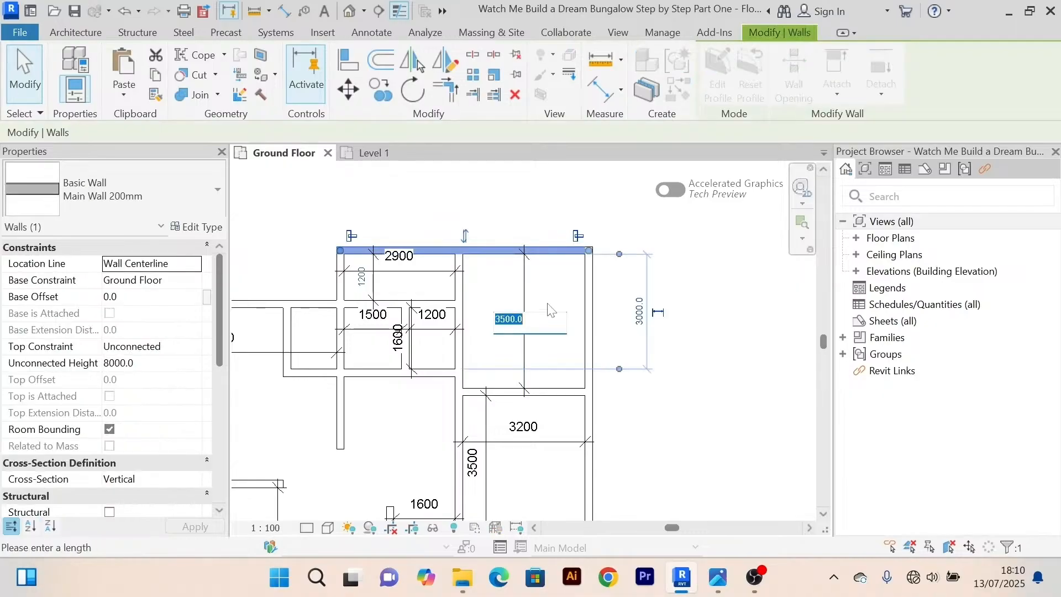
pyautogui.write('3700')
pyautogui.press('Return')
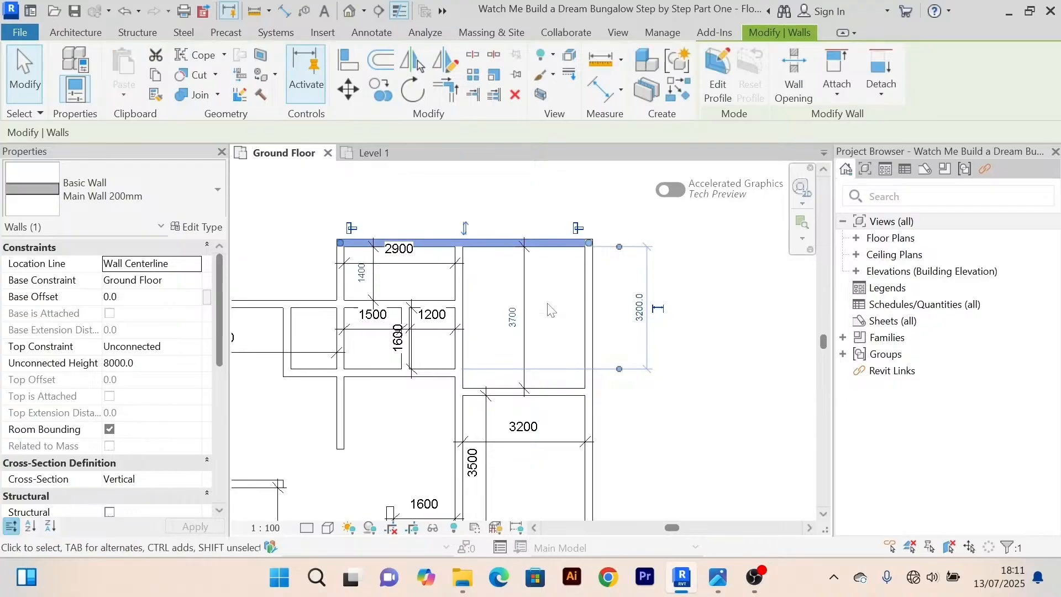
pyautogui.click(656, 409)
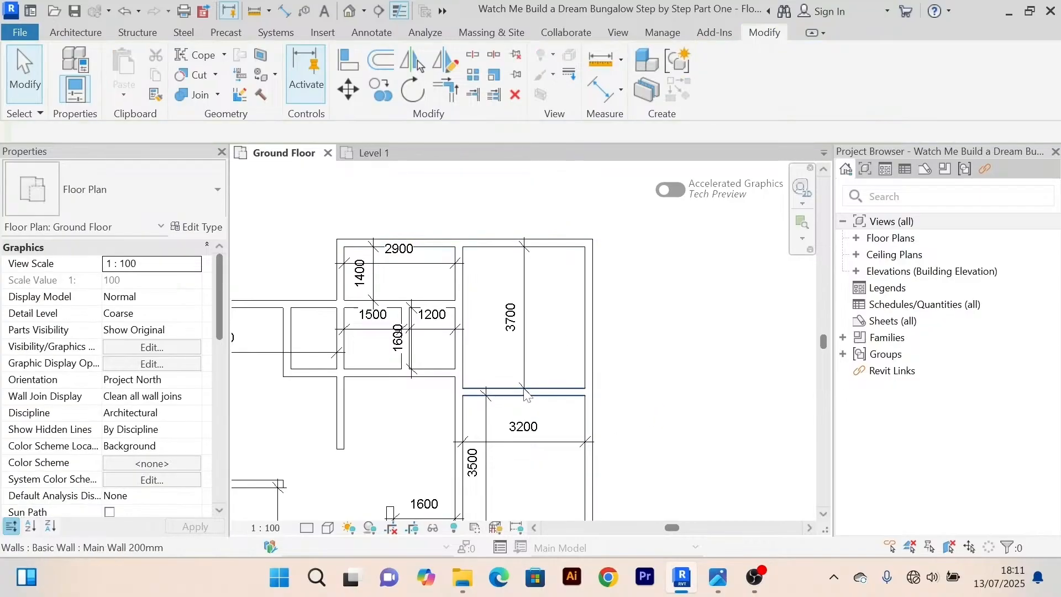
# Set the depth of the 2900 mm wide room to 1200 mm by moving its lower wall.
pyautogui.scroll(3, 514, 381)
pyautogui.scroll(-2, 525, 326)
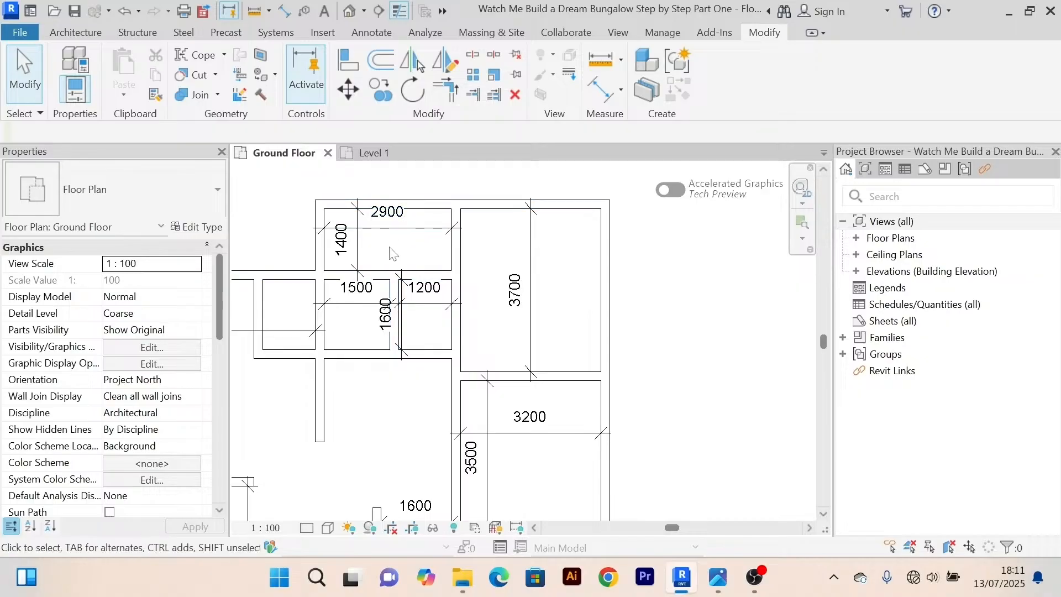
pyautogui.moveTo(396, 255); pyautogui.dragTo(507, 279, button='middle')
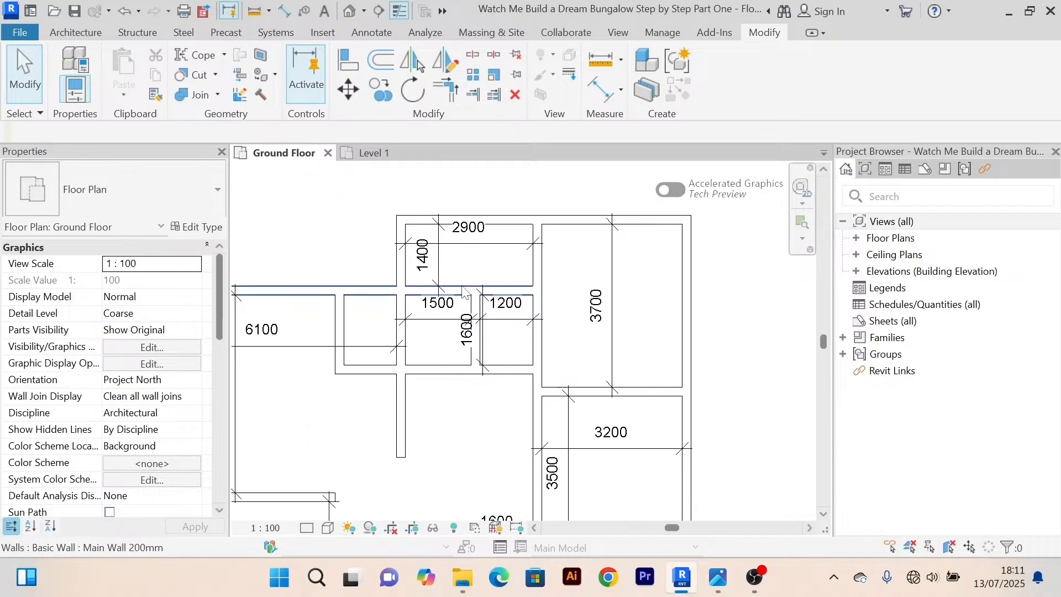
pyautogui.click(463, 289)
pyautogui.click(425, 256)
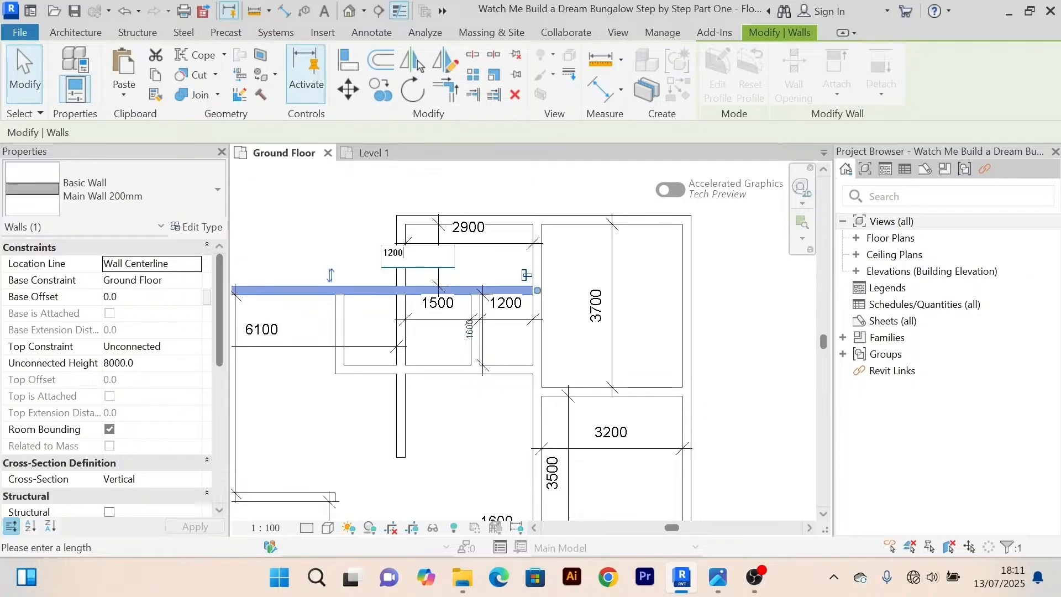
pyautogui.write('1200')
pyautogui.press('Return')
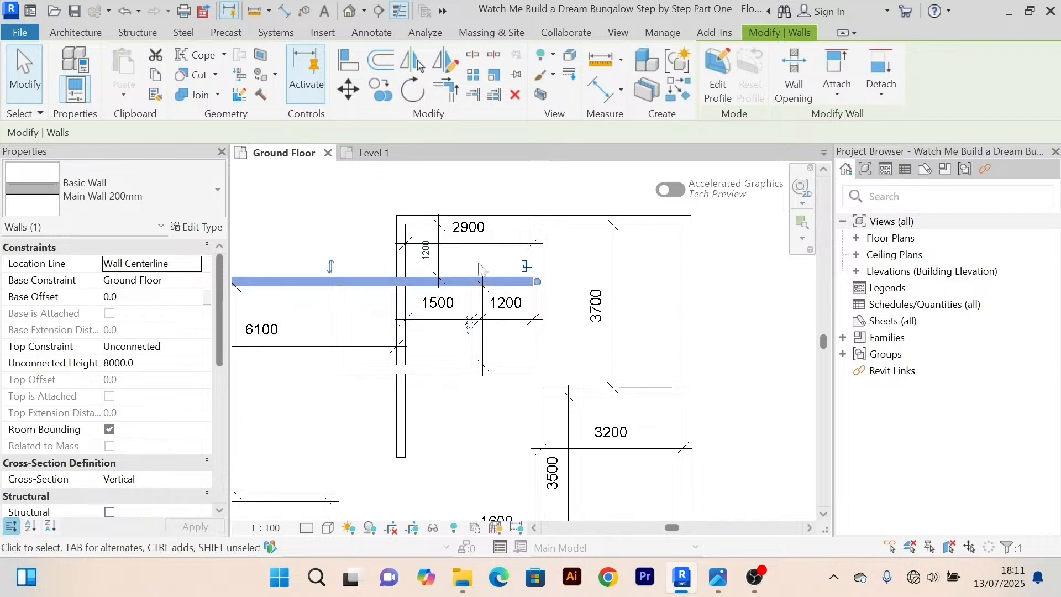
# Set the depth of the 1500 mm and 1200 mm wide rooms to 1500 mm by moving their lower wall.
pyautogui.click(460, 370)
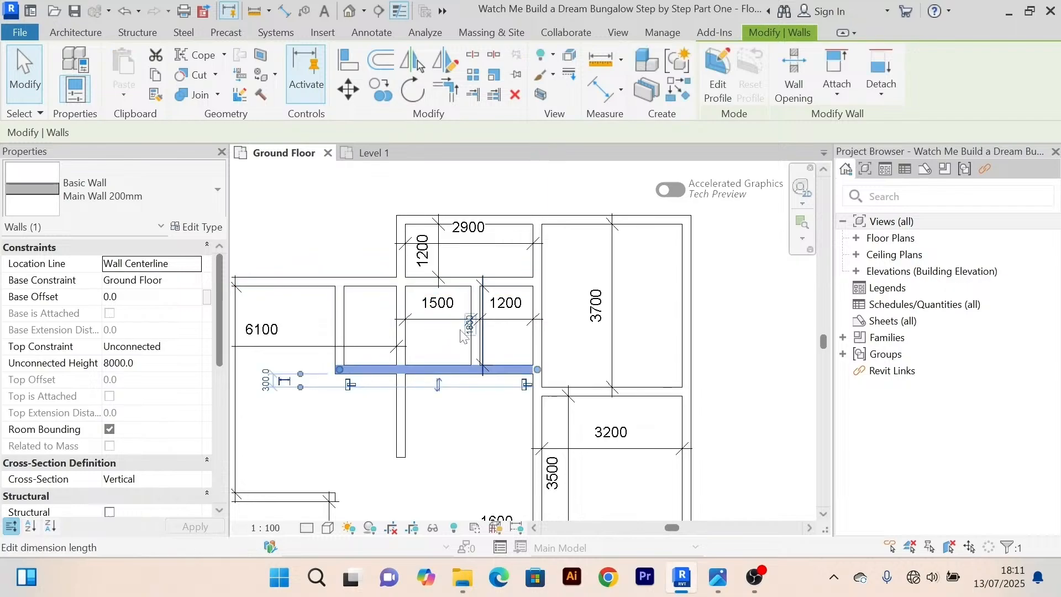
pyautogui.scroll(5, 458, 333)
pyautogui.click(492, 311)
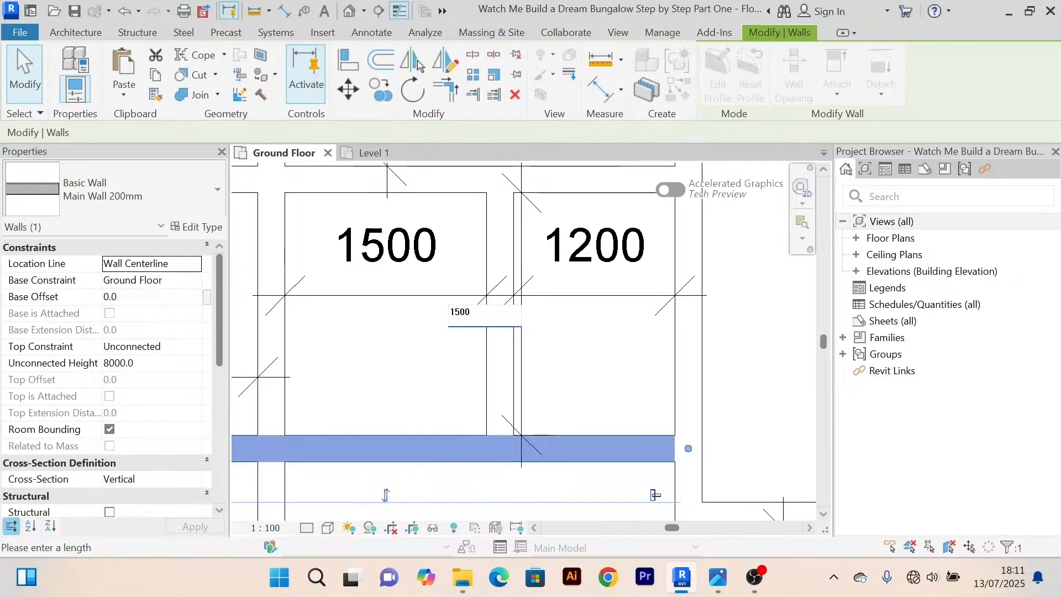
pyautogui.write('1500')
pyautogui.press('Return')
pyautogui.scroll(-3, 423, 380)
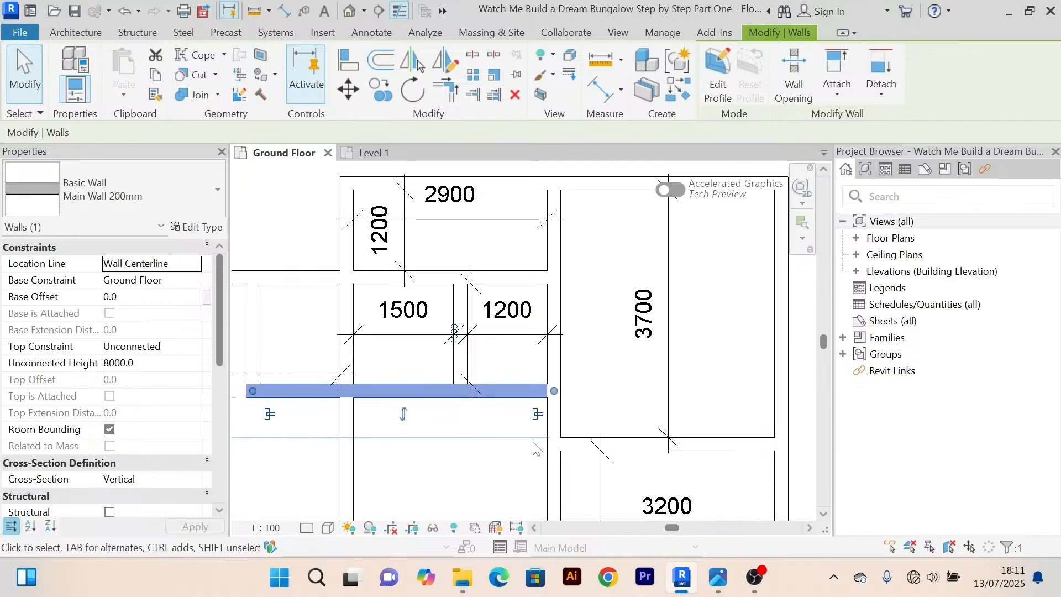
pyautogui.click(500, 472)
# Add an aligned dimension from the wall face below the 1200 mm wide room to the upper face of the wall above the 3200 mm room.
pyautogui.moveTo(500, 471); pyautogui.dragTo(449, 331, button='middle')
pyautogui.scroll(3, 479, 259)
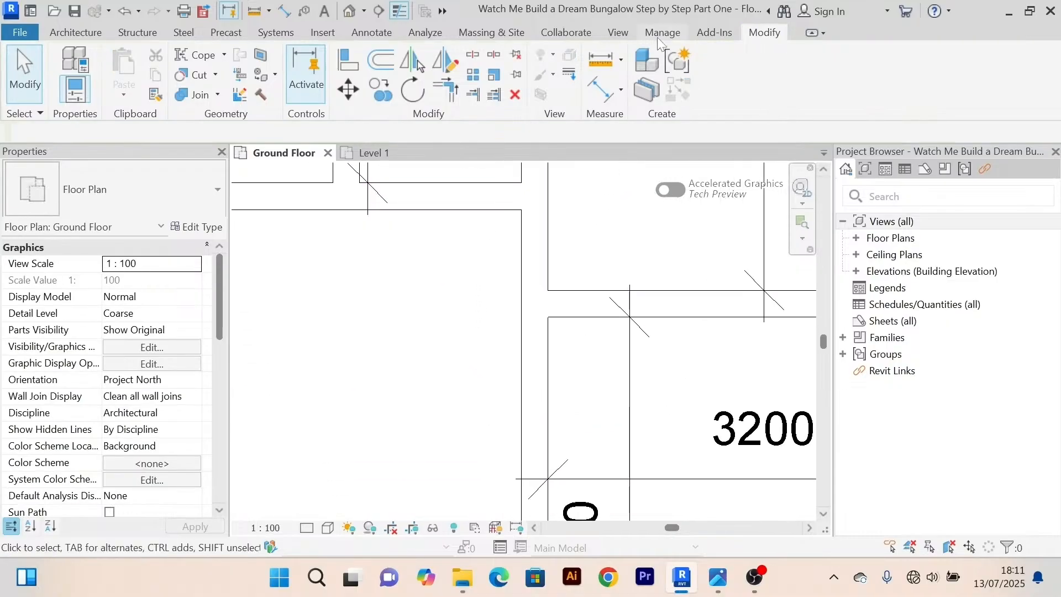
pyautogui.click(597, 90)
pyautogui.scroll(1, 485, 268)
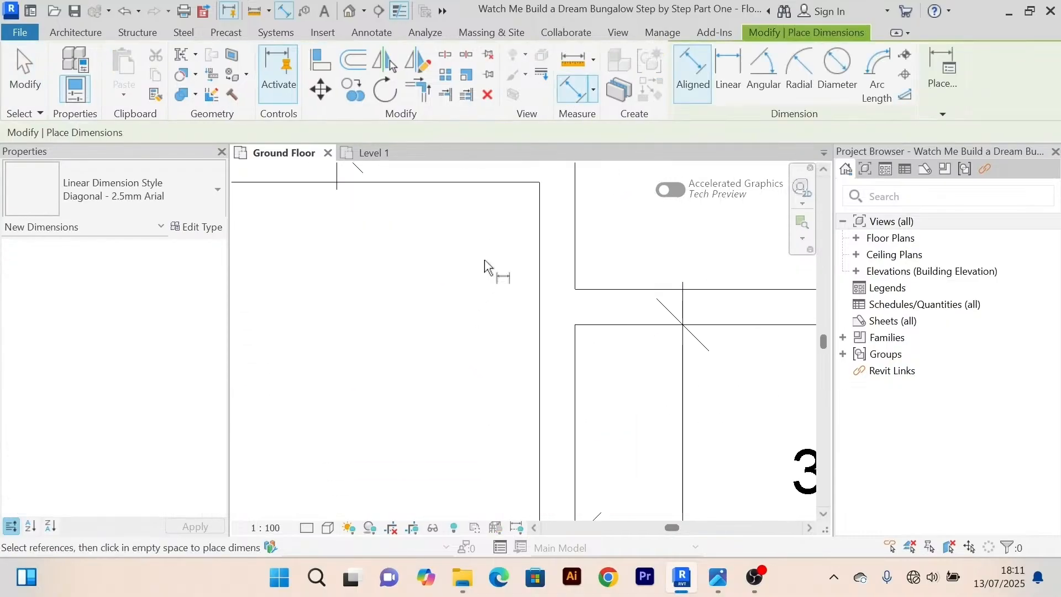
pyautogui.click(520, 183)
pyautogui.moveTo(577, 249); pyautogui.dragTo(551, 321, button='middle')
pyautogui.click(574, 368)
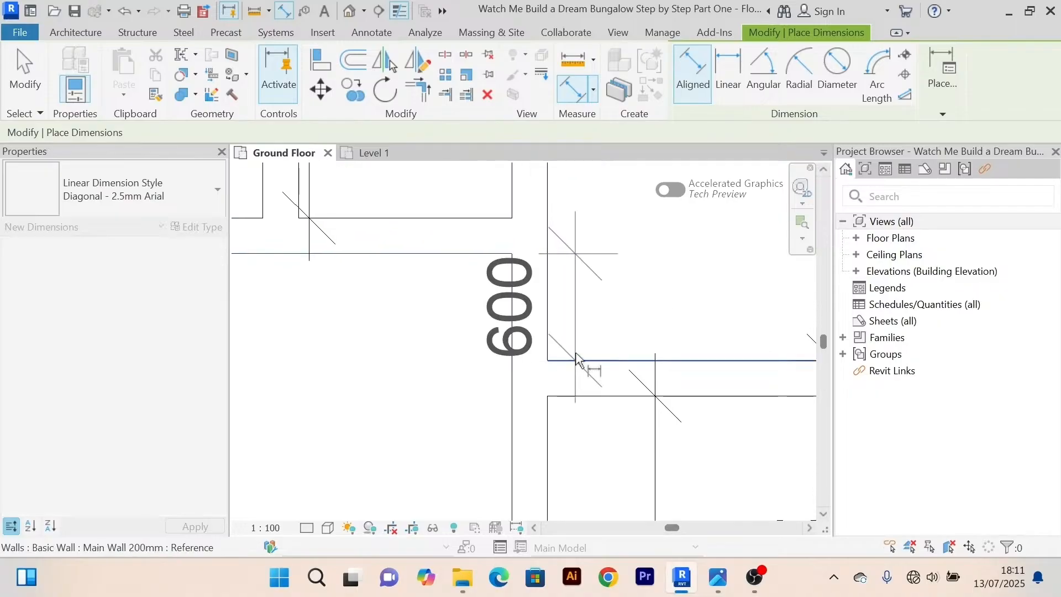
pyautogui.click(434, 348)
pyautogui.scroll(-3, 442, 349)
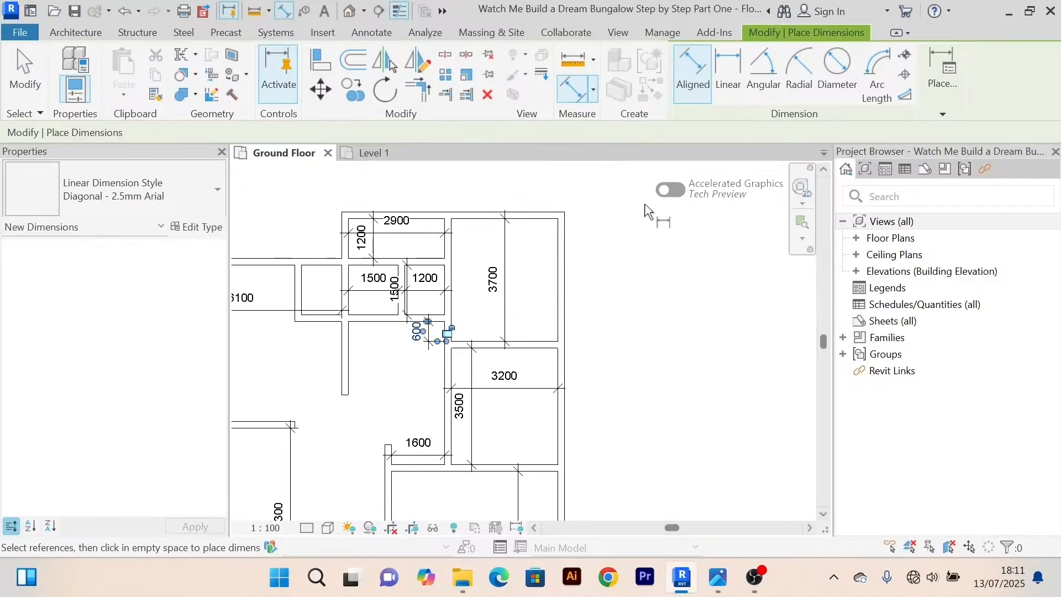
pyautogui.rightClick(606, 240)
pyautogui.click(636, 255)
pyautogui.rightClick(618, 230)
pyautogui.click(640, 243)
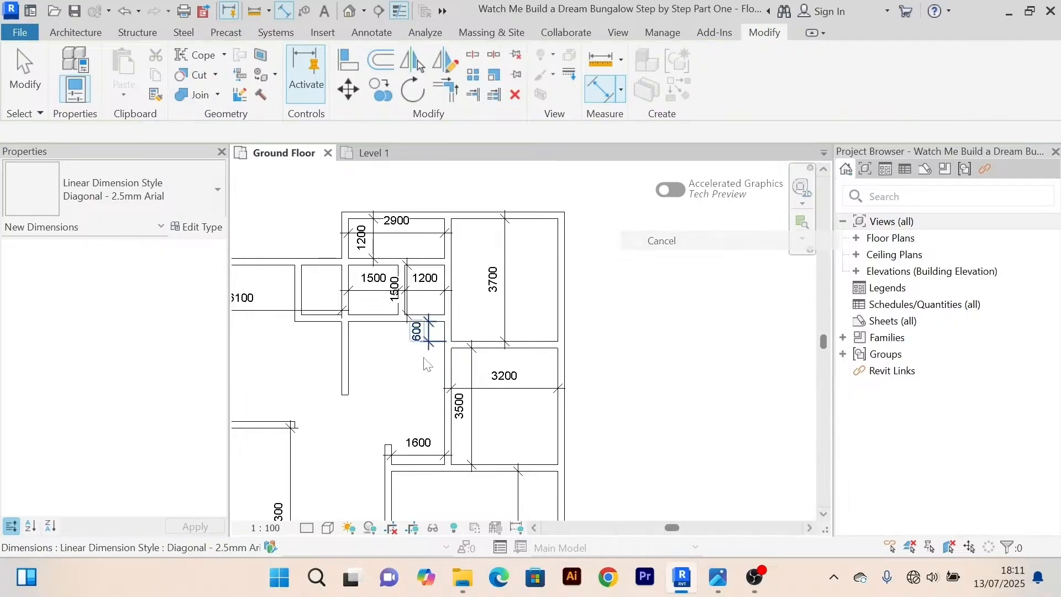
pyautogui.scroll(3, 419, 347)
pyautogui.scroll(-2, 423, 362)
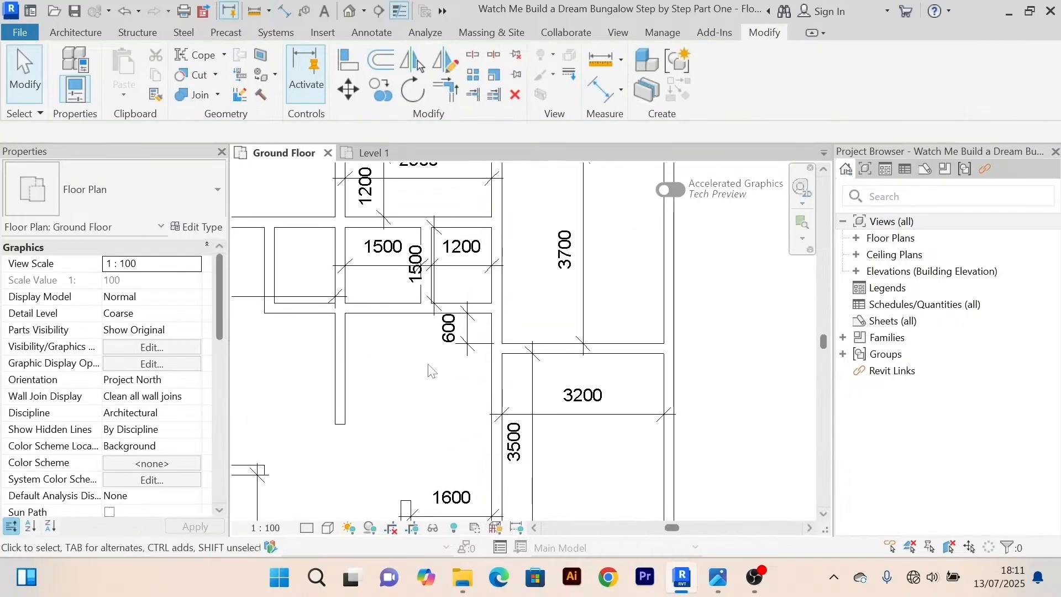
# Set the gap between the 1200 mm wide room's lower wall and the wall above the 3200 mm room to 1200 mm by moving the former.
pyautogui.scroll(2, 426, 353)
pyautogui.scroll(-2, 422, 336)
pyautogui.moveTo(431, 349); pyautogui.dragTo(428, 407, button='middle')
pyautogui.scroll(2, 429, 339)
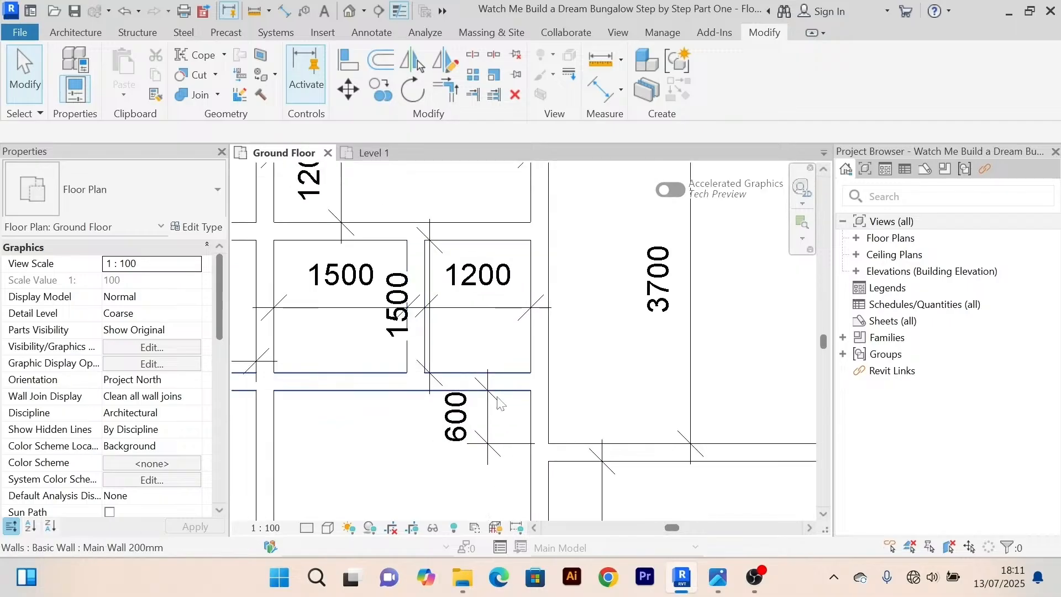
pyautogui.scroll(-2, 578, 362)
pyautogui.moveTo(560, 392); pyautogui.dragTo(533, 330, button='middle')
pyautogui.scroll(2, 545, 349)
pyautogui.scroll(-2, 560, 336)
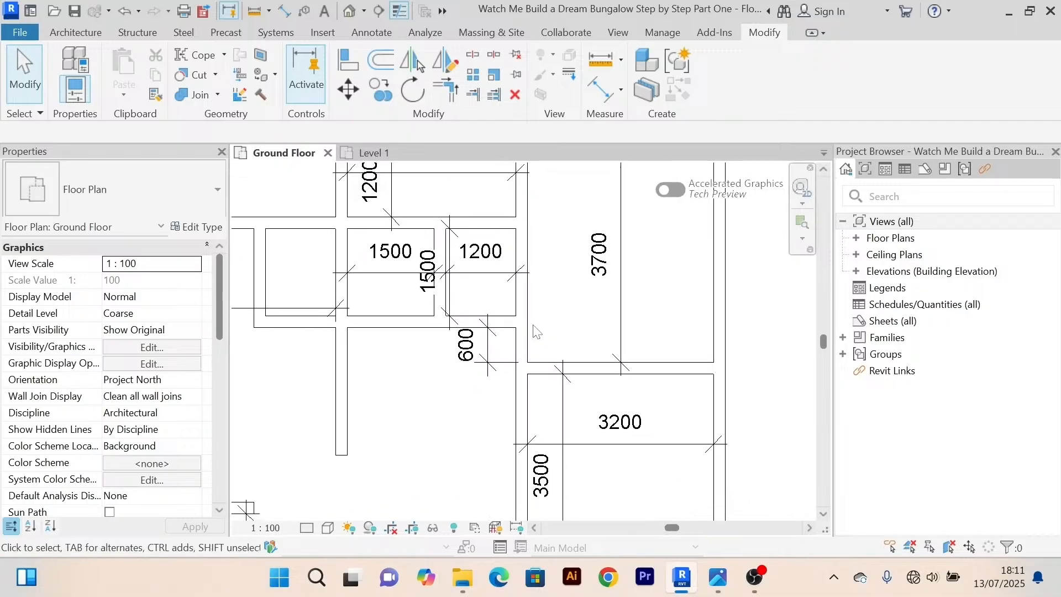
pyautogui.scroll(2, 484, 350)
pyautogui.click(457, 292)
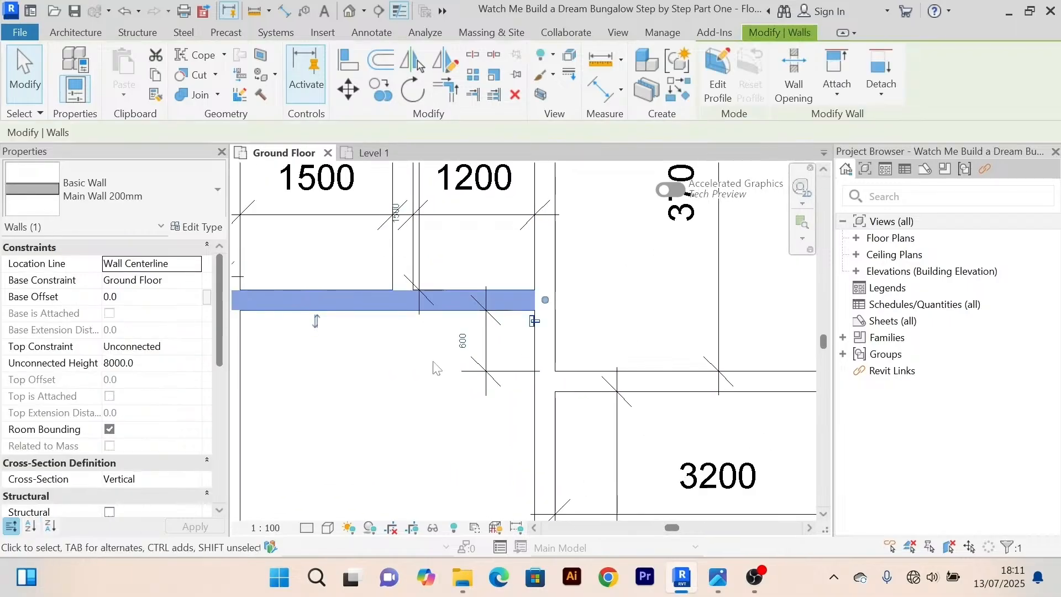
pyautogui.click(463, 341)
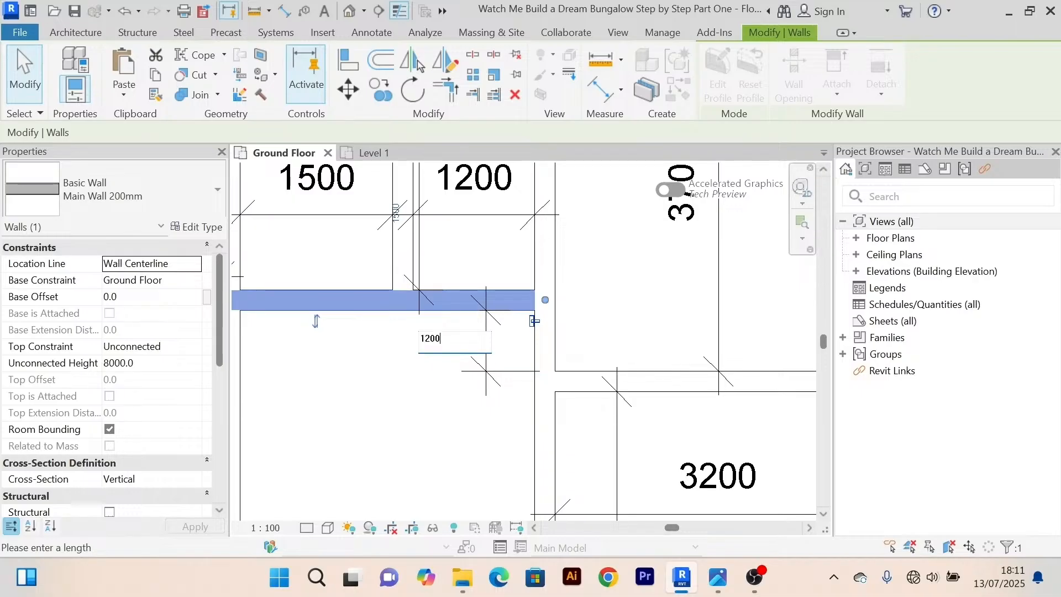
pyautogui.press('Return')
pyautogui.scroll(-2, 408, 210)
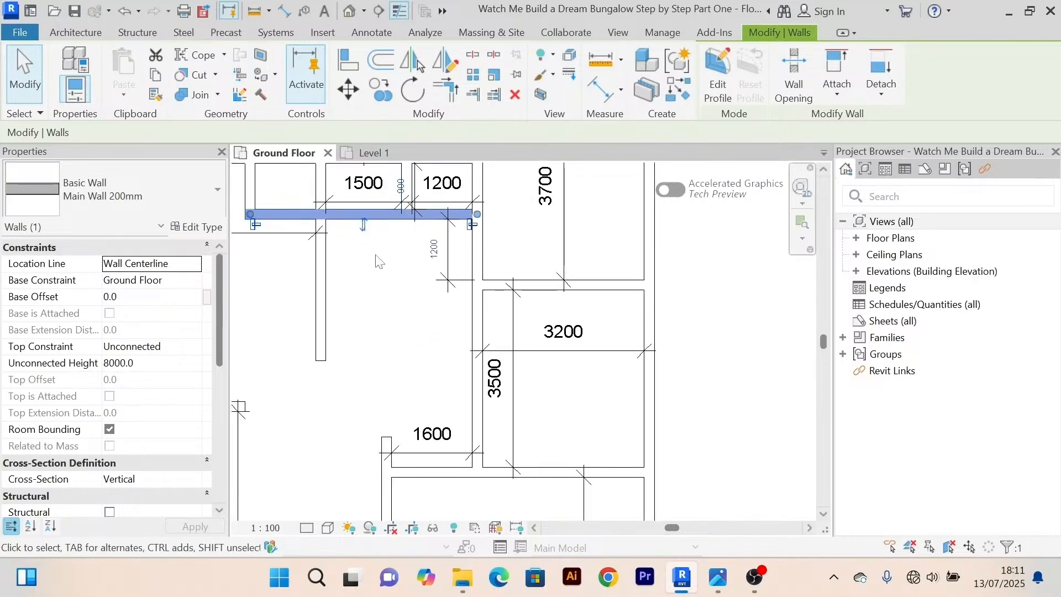
pyautogui.moveTo(379, 260); pyautogui.dragTo(393, 346, button='middle')
pyautogui.click(540, 331)
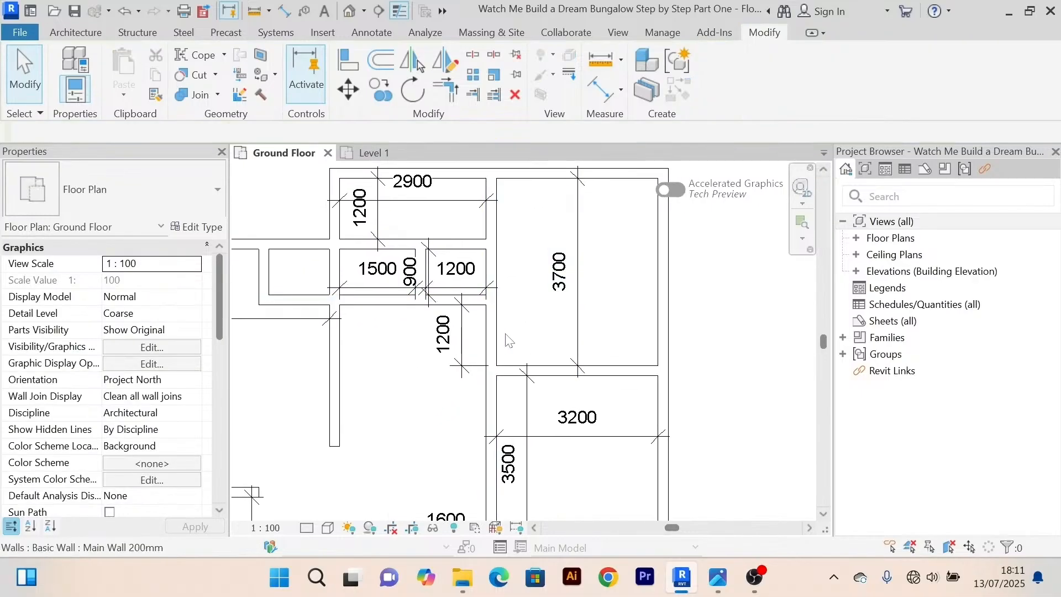
# Set the depth of the 1500 mm and 1200 mm wide rooms to 1500 mm by moving their upper wall.
pyautogui.moveTo(505, 339); pyautogui.dragTo(410, 275, button='middle')
pyautogui.scroll(3, 409, 277)
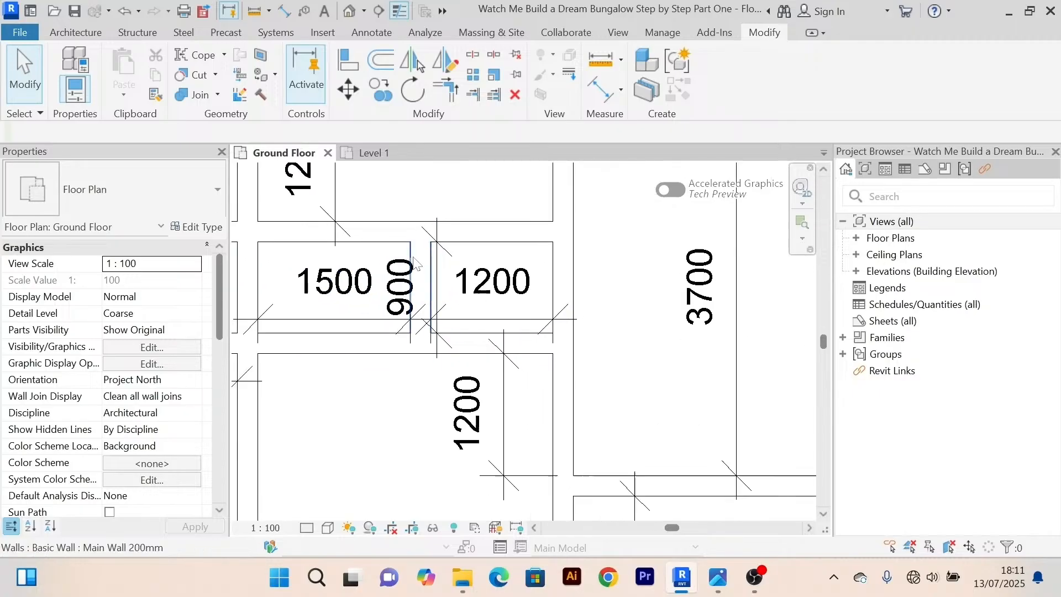
pyautogui.scroll(-1, 406, 259)
pyautogui.click(406, 250)
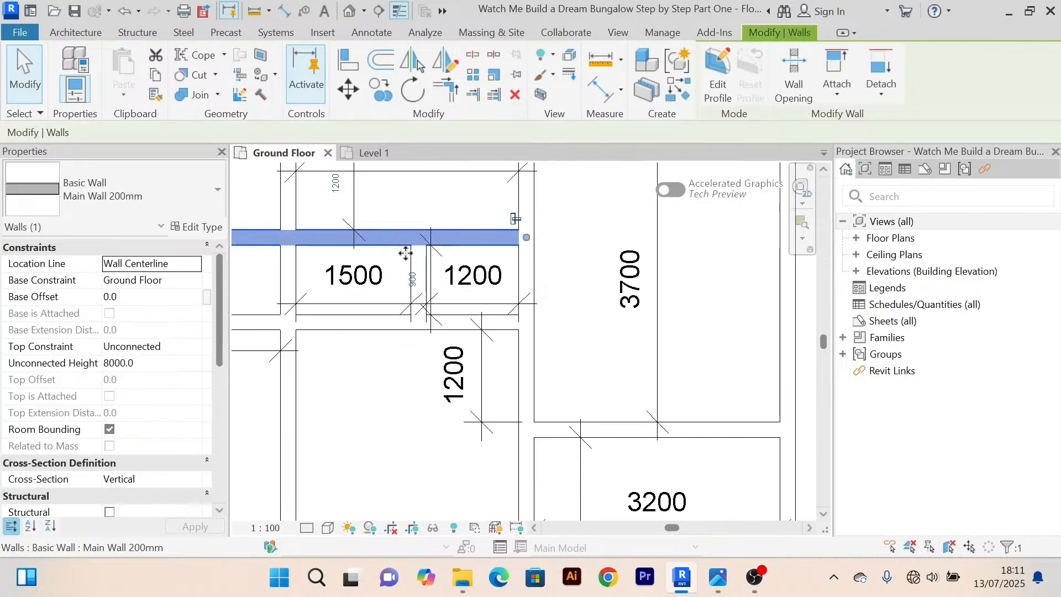
pyautogui.click(411, 280)
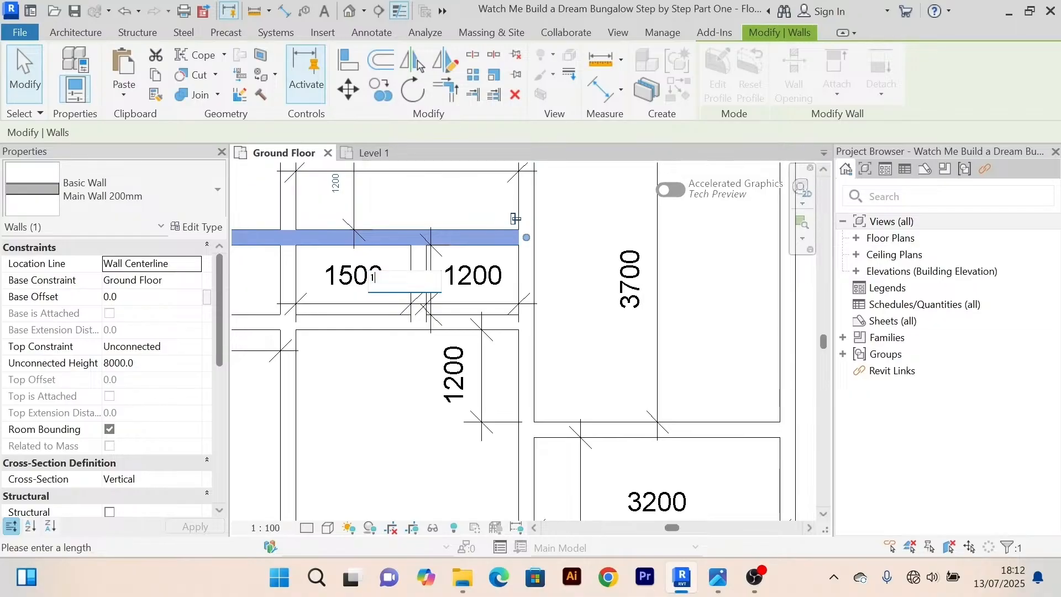
pyautogui.write('1500')
pyautogui.press('Return')
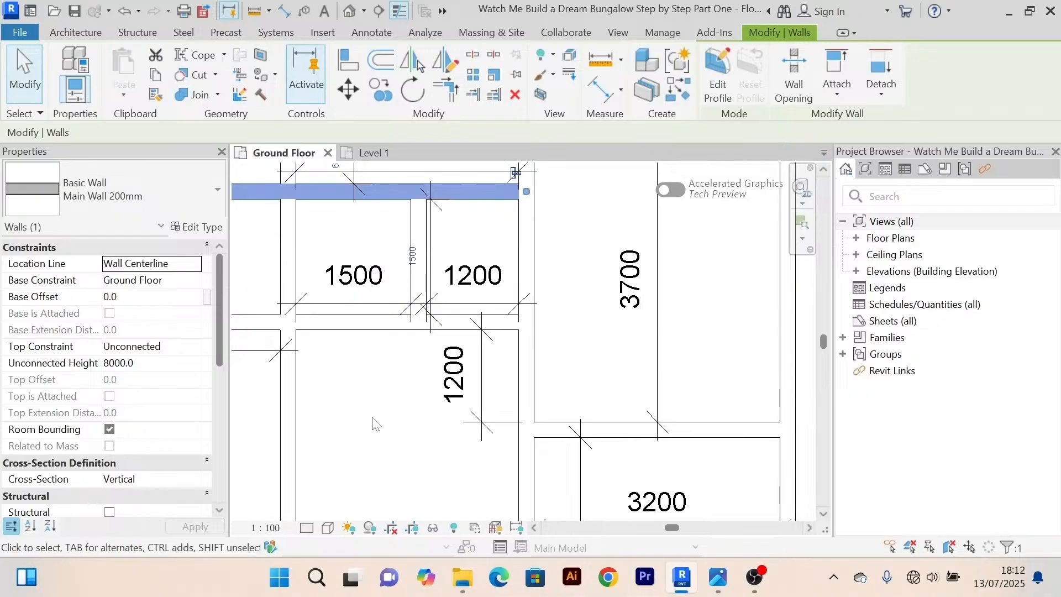
# Delete the width and depth dimensions of the narrow room above the 1500 mm and 1200 mm wide rooms.
pyautogui.scroll(-4, 425, 397)
pyautogui.click(442, 399)
pyautogui.scroll(3, 412, 239)
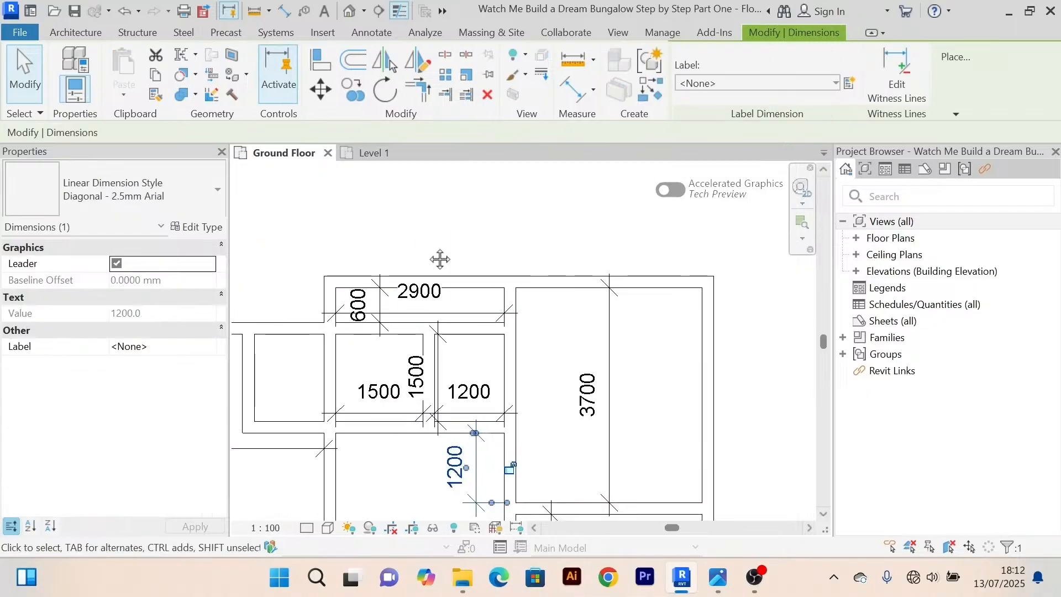
pyautogui.scroll(-2, 423, 239)
pyautogui.moveTo(423, 239); pyautogui.dragTo(540, 218, button='middle')
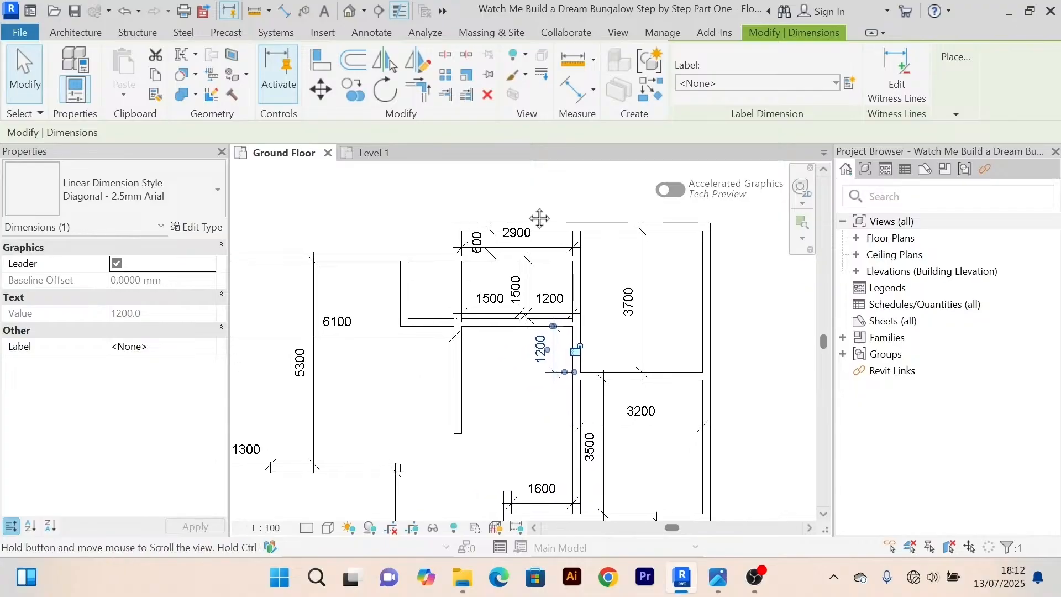
pyautogui.scroll(5, 538, 235)
pyautogui.scroll(-3, 539, 236)
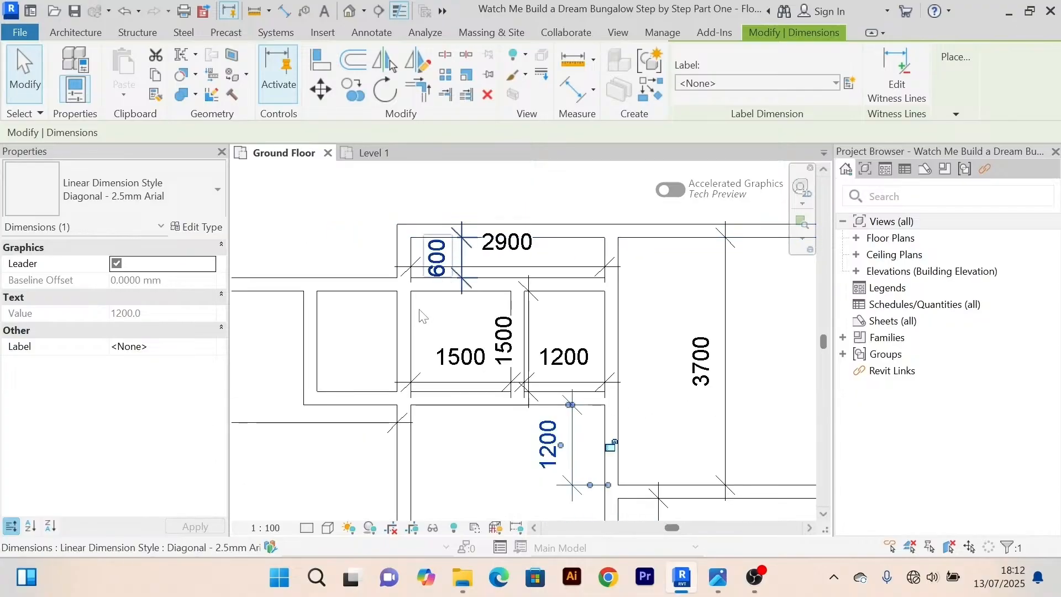
pyautogui.scroll(2, 469, 264)
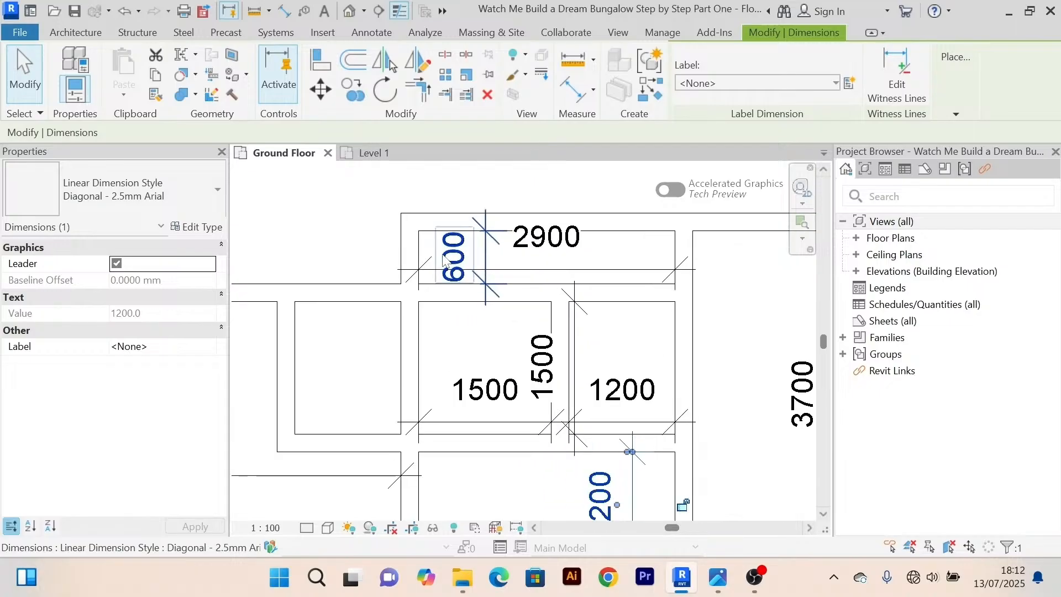
pyautogui.moveTo(379, 246); pyautogui.dragTo(308, 270, button='middle')
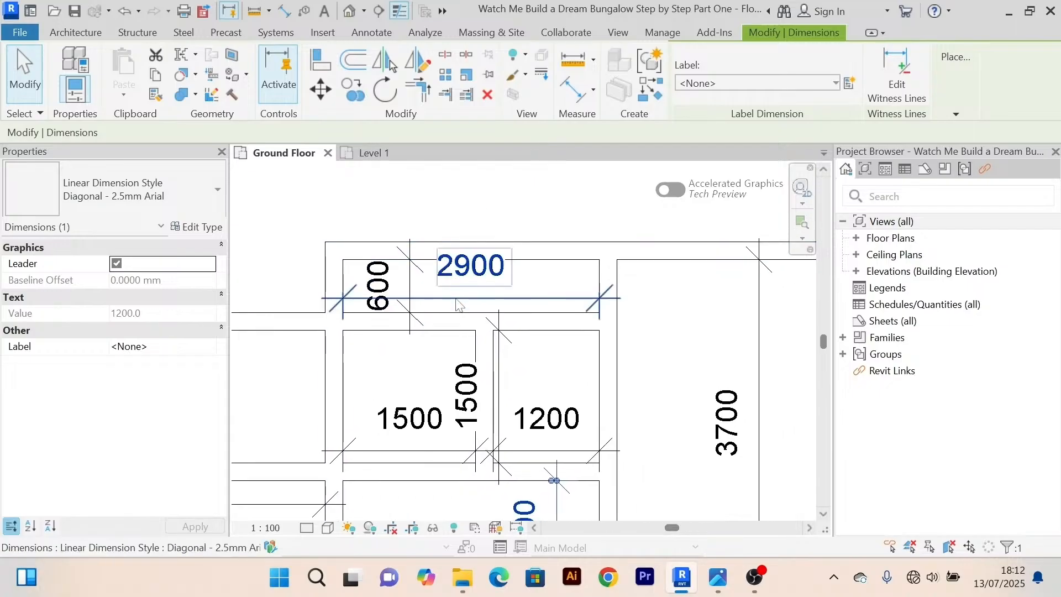
pyautogui.press('Delete')
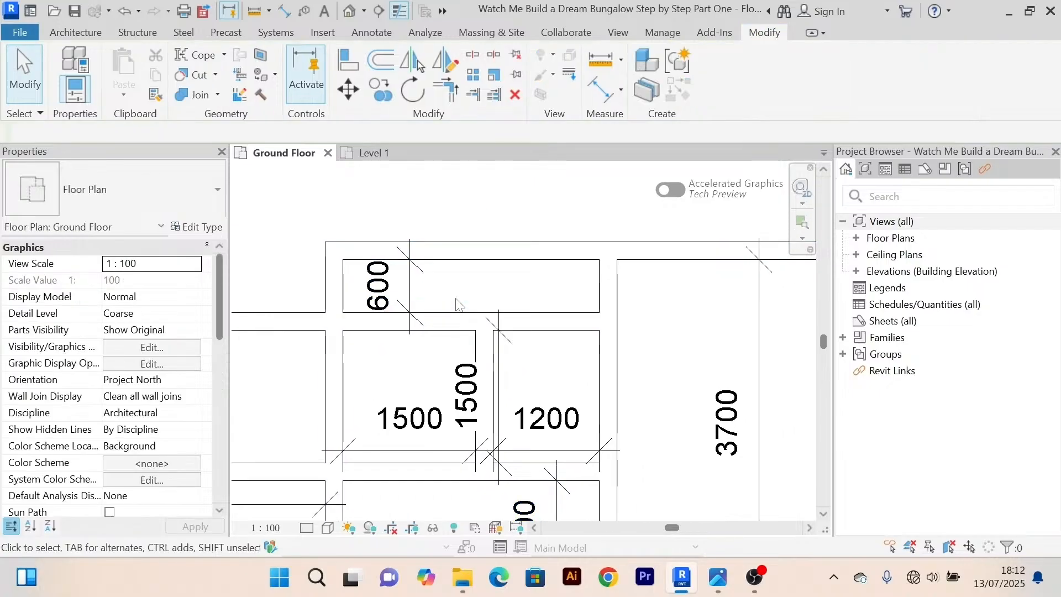
pyautogui.click(418, 302)
pyautogui.press('Delete')
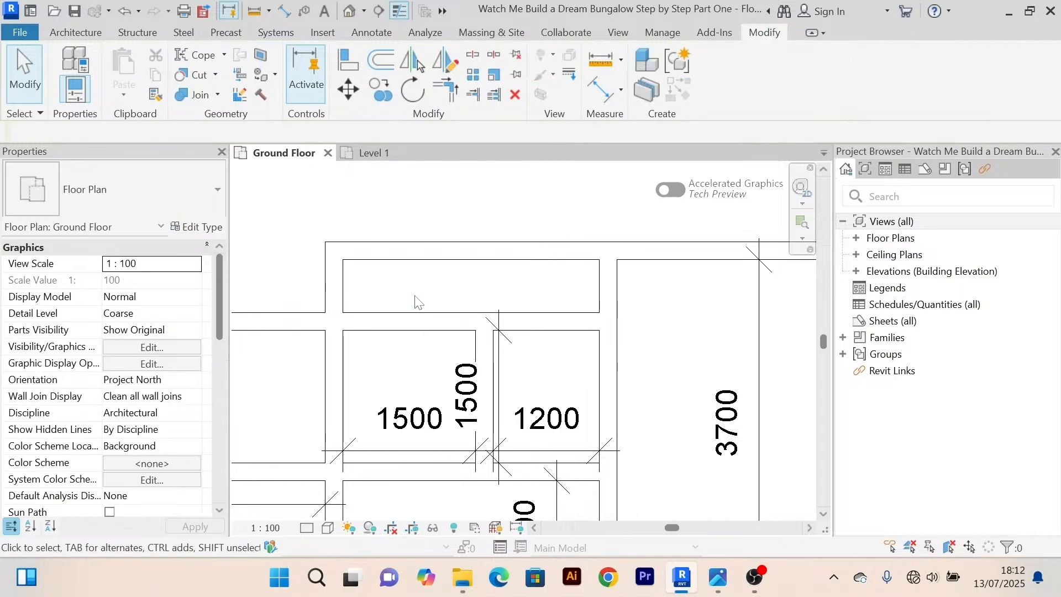
# Trim the upper outer wall to a corner with the inner side wall of the 3700 mm deep room.
pyautogui.scroll(-1, 419, 302)
pyautogui.moveTo(418, 302); pyautogui.dragTo(407, 286, button='middle')
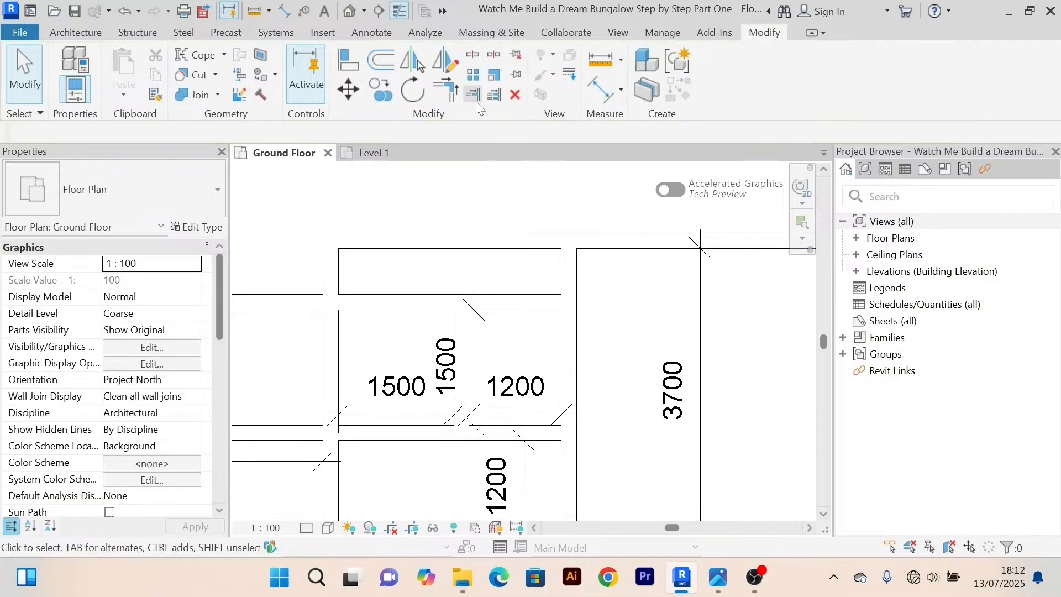
pyautogui.click(449, 89)
pyautogui.click(623, 243)
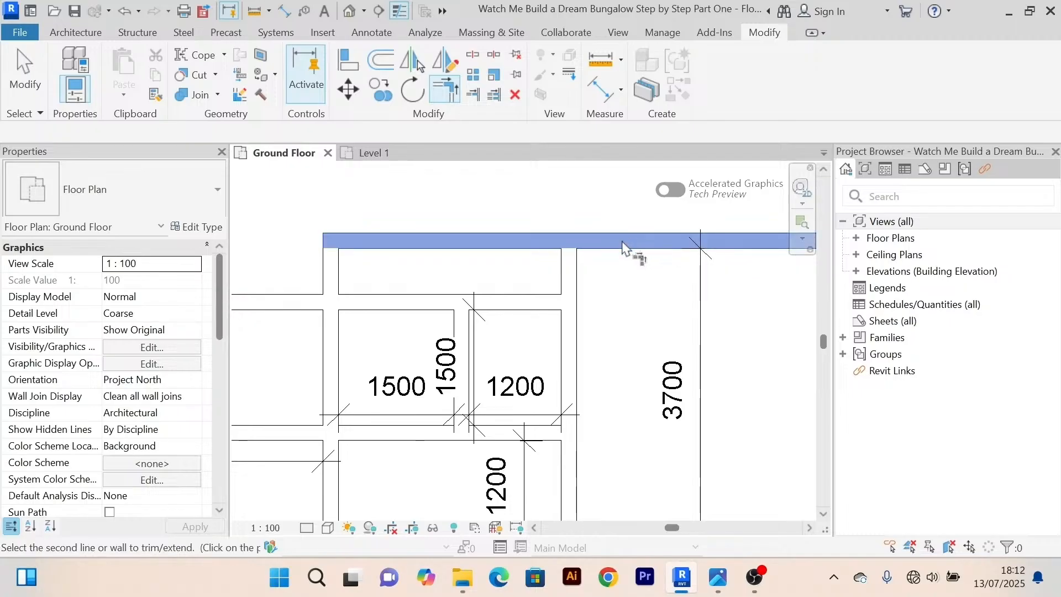
pyautogui.click(578, 340)
pyautogui.rightClick(500, 210)
pyautogui.click(517, 218)
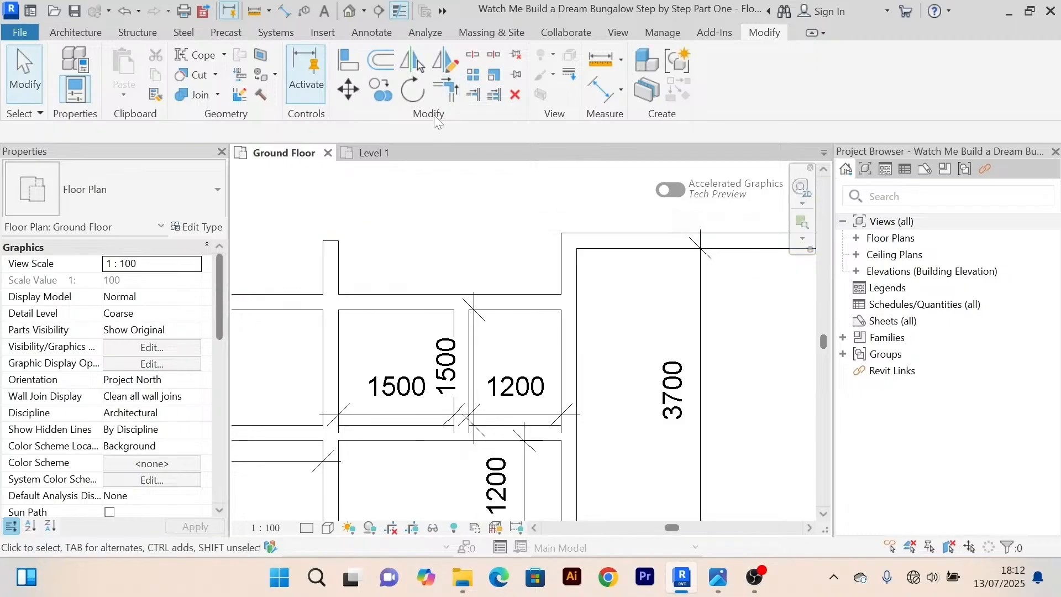
# Trim off the leftover wall stub projecting above the upper wall of the 1500 mm wide room.
pyautogui.click(501, 97)
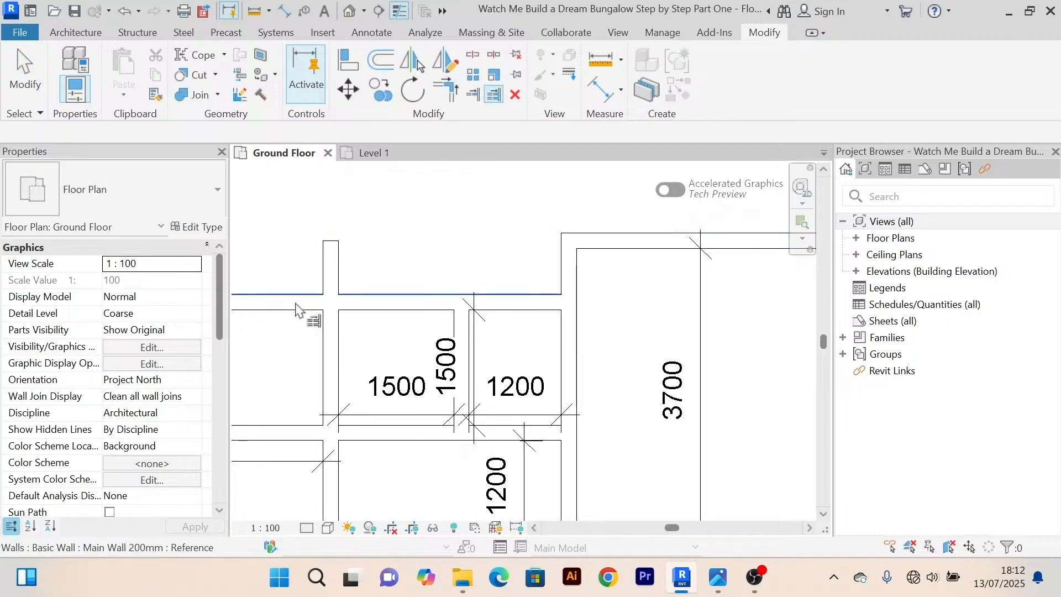
pyautogui.rightClick(387, 235)
pyautogui.click(409, 244)
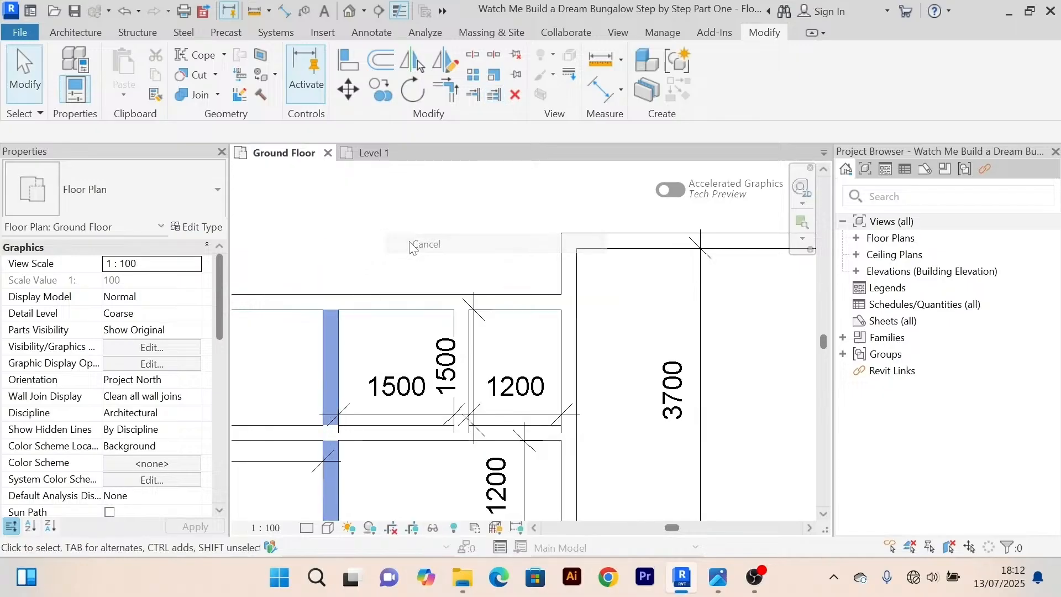
# Examine the revised layout around the 1500 mm and 1200 mm wide rooms and the neighbouring 3700 mm deep room.
pyautogui.scroll(-3, 409, 245)
pyautogui.moveTo(409, 244); pyautogui.dragTo(433, 230, button='middle')
pyautogui.scroll(3, 547, 306)
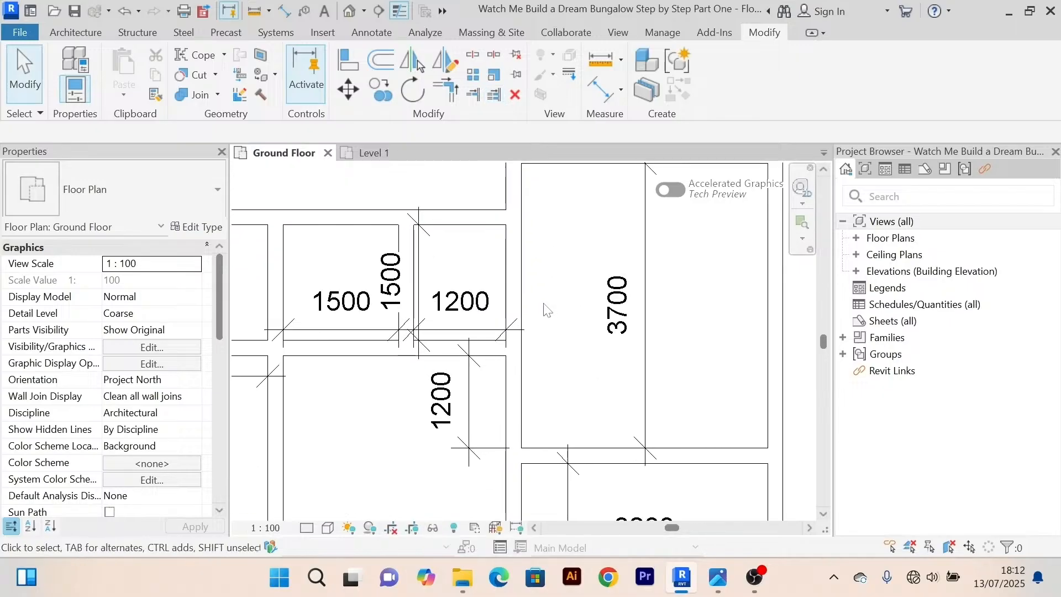
pyautogui.moveTo(547, 306); pyautogui.dragTo(371, 338, button='middle')
pyautogui.scroll(-3, 475, 279)
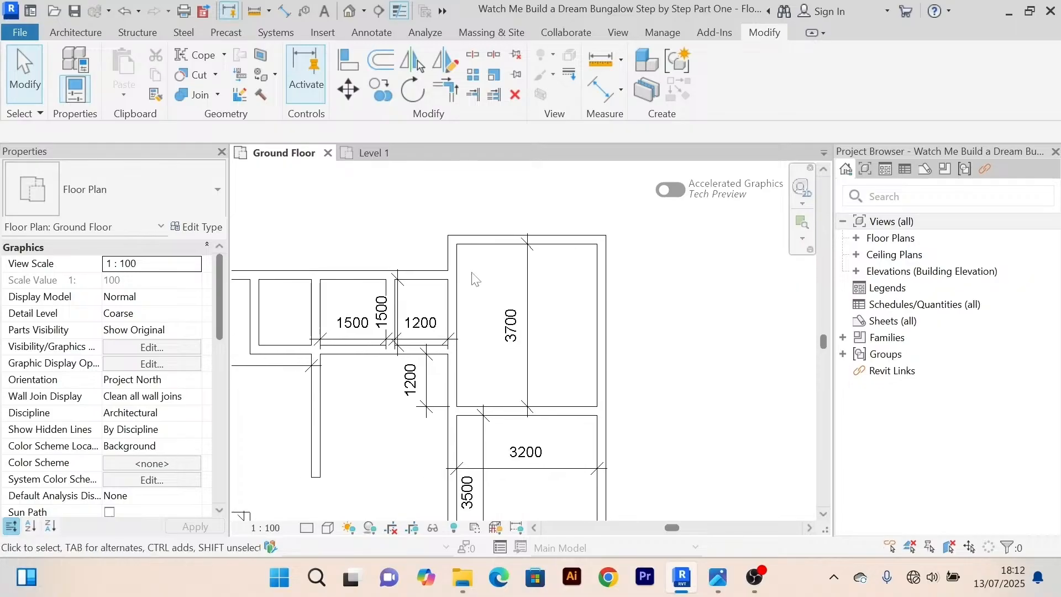
pyautogui.moveTo(370, 247); pyautogui.dragTo(466, 275, button='middle')
pyautogui.scroll(-1, 466, 275)
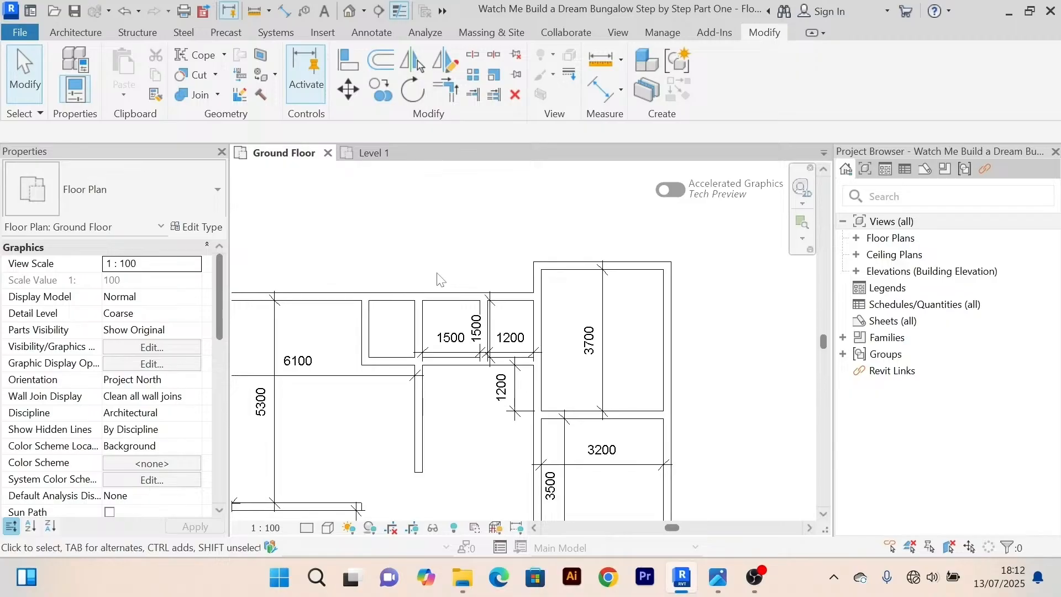
pyautogui.scroll(-2, 440, 257)
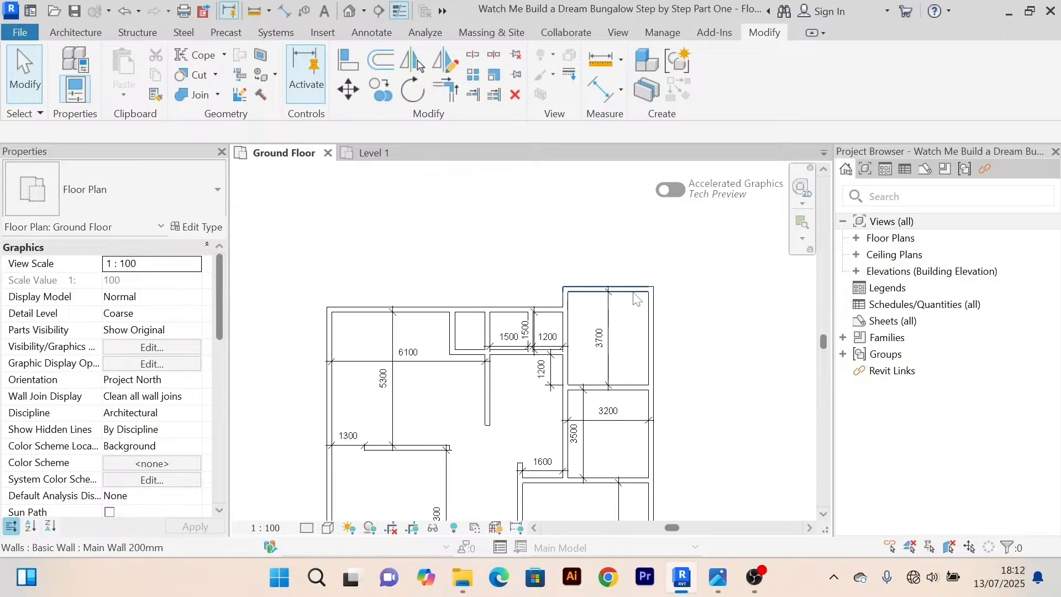
pyautogui.scroll(2, 570, 293)
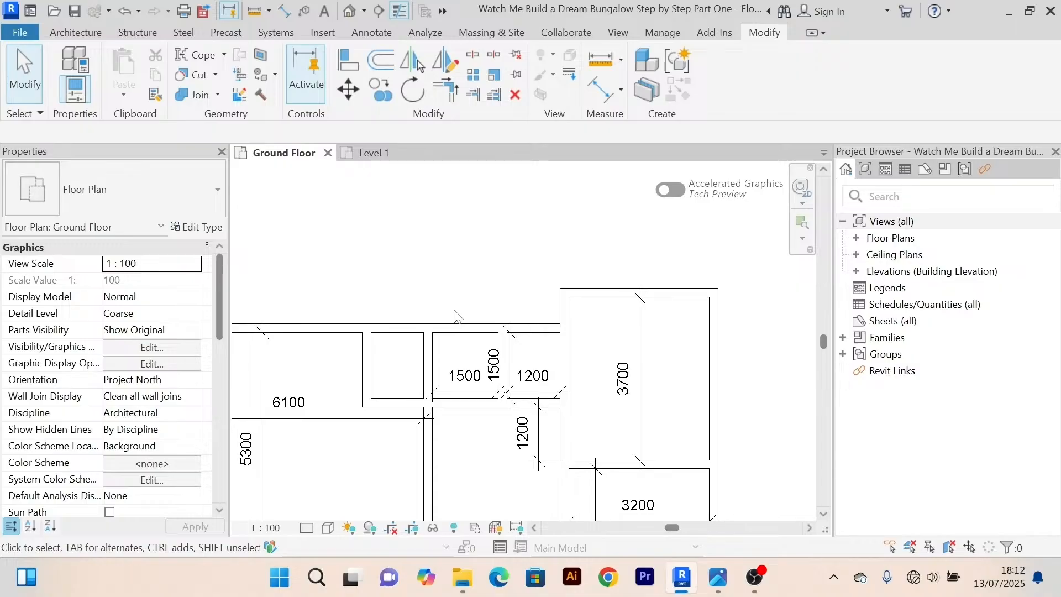
pyautogui.scroll(-3, 439, 308)
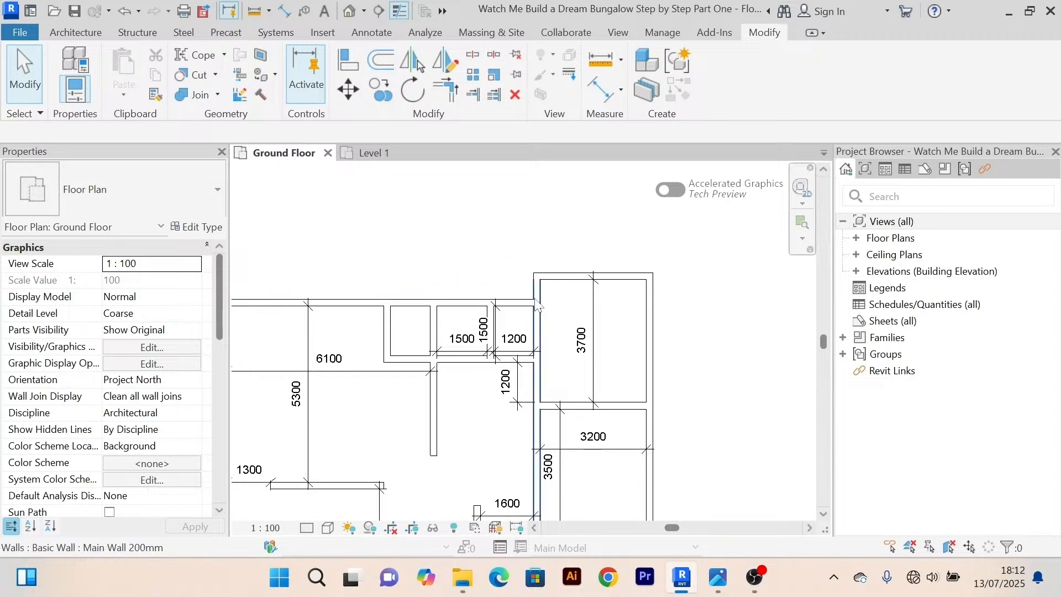
pyautogui.scroll(-2, 447, 252)
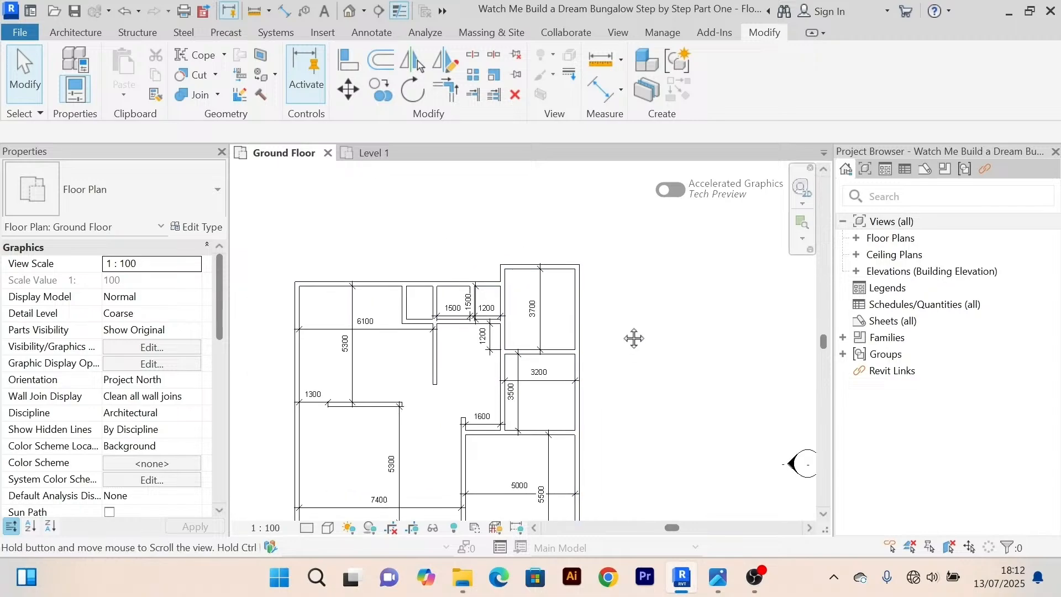
pyautogui.moveTo(632, 336); pyautogui.dragTo(547, 301, button='middle')
pyautogui.scroll(3, 489, 270)
pyautogui.scroll(4, 451, 249)
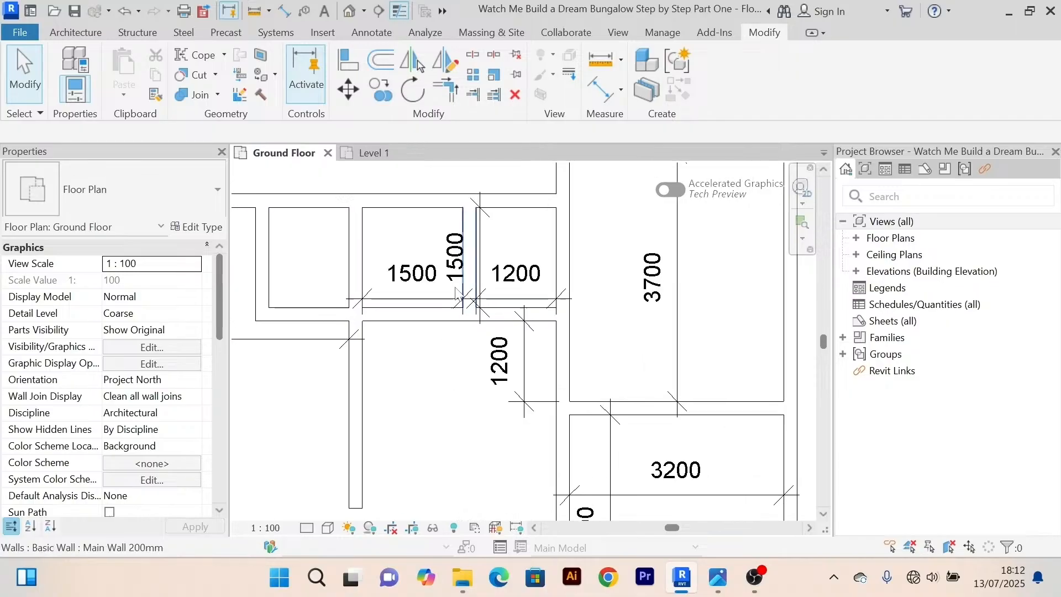
pyautogui.click(394, 264)
pyautogui.scroll(-2, 398, 473)
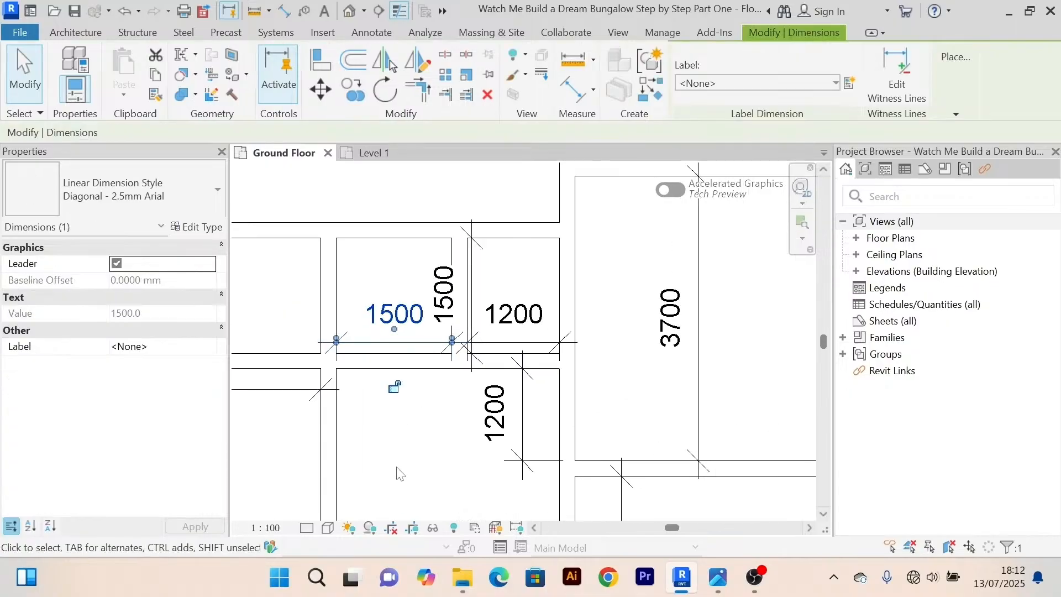
pyautogui.click(434, 227)
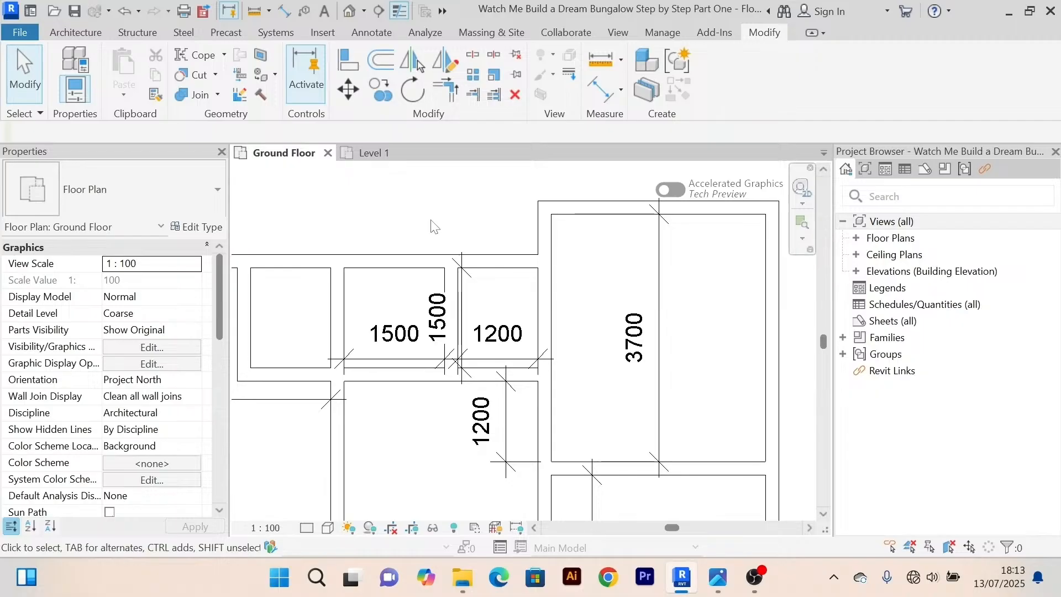
pyautogui.scroll(-2, 473, 194)
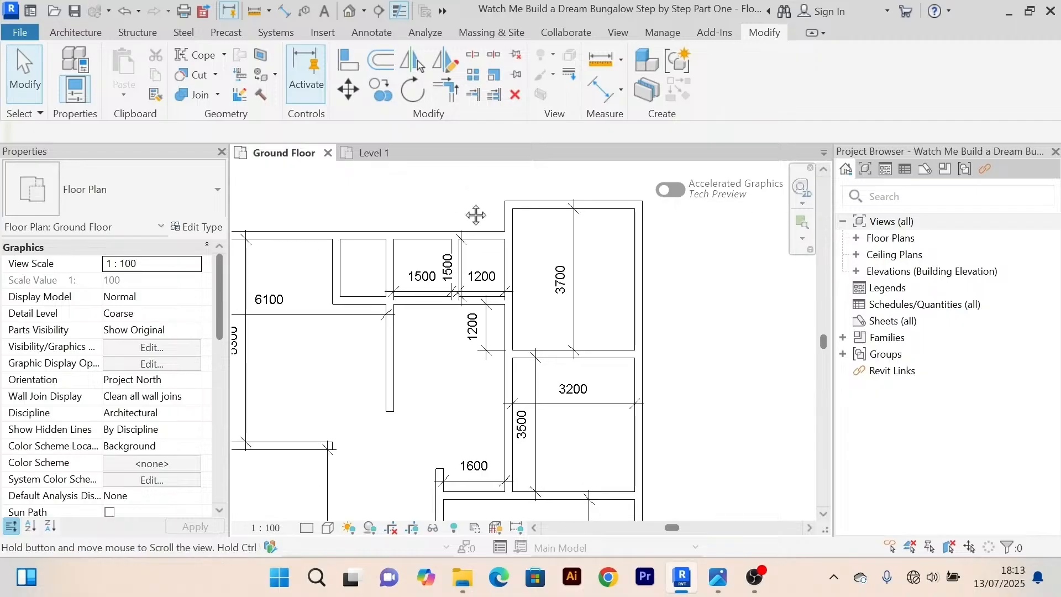
# Add an aligned dimension across the inner width of the 3700 mm deep room.
pyautogui.click(602, 93)
pyautogui.scroll(2, 535, 279)
pyautogui.click(480, 232)
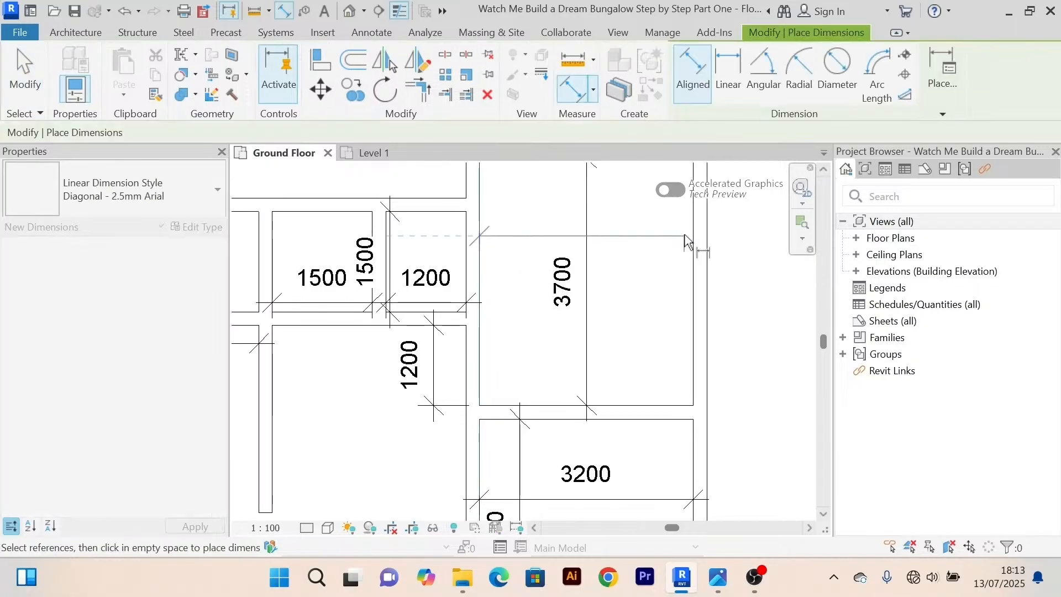
pyautogui.click(693, 243)
pyautogui.moveTo(635, 264); pyautogui.dragTo(579, 382, button='middle')
pyautogui.click(574, 370)
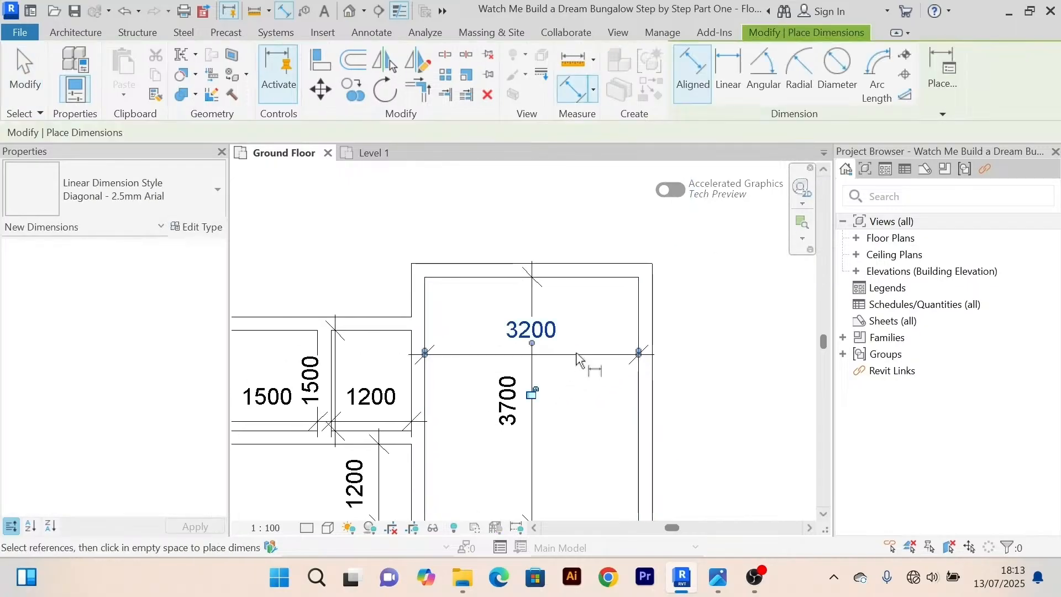
# Shift the 1200 mm width dimension upward inside the small room beside the 3700 mm deep room.
pyautogui.rightClick(532, 214)
pyautogui.click(569, 223)
pyautogui.rightClick(533, 211)
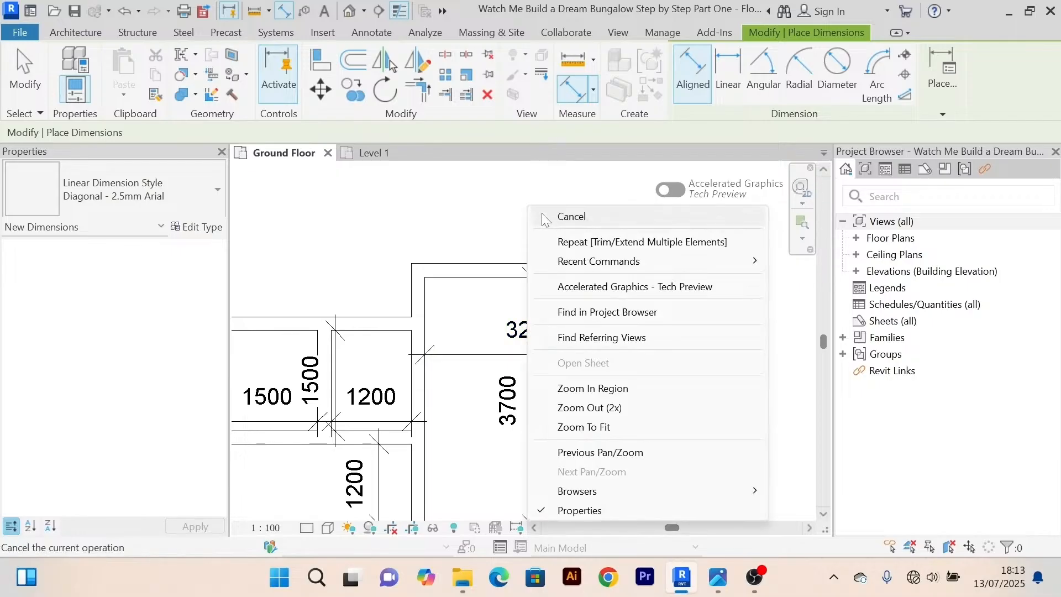
pyautogui.click(550, 216)
pyautogui.scroll(-3, 551, 224)
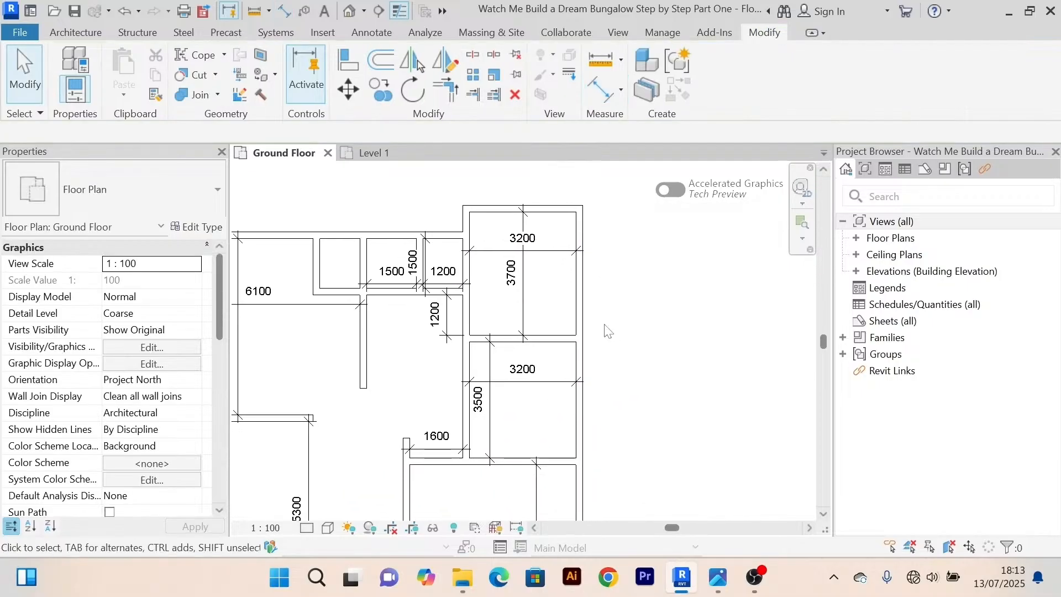
pyautogui.scroll(3, 502, 309)
pyautogui.moveTo(506, 304); pyautogui.dragTo(570, 352, button='middle')
pyautogui.scroll(2, 510, 301)
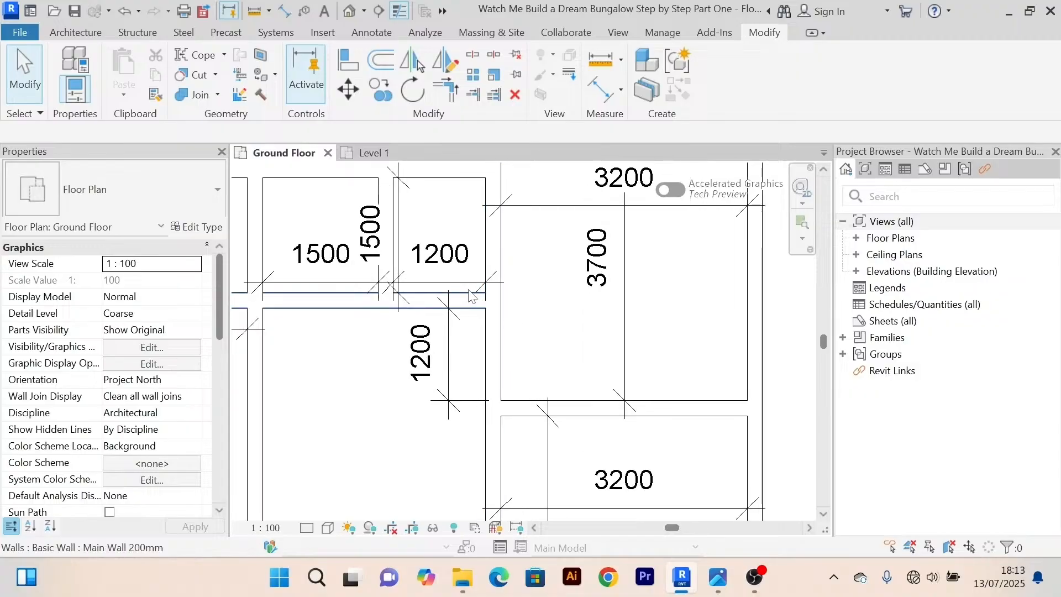
pyautogui.click(455, 278)
pyautogui.press('Up')
pyautogui.press('Up')
pyautogui.press('Up')
pyautogui.press('Up')
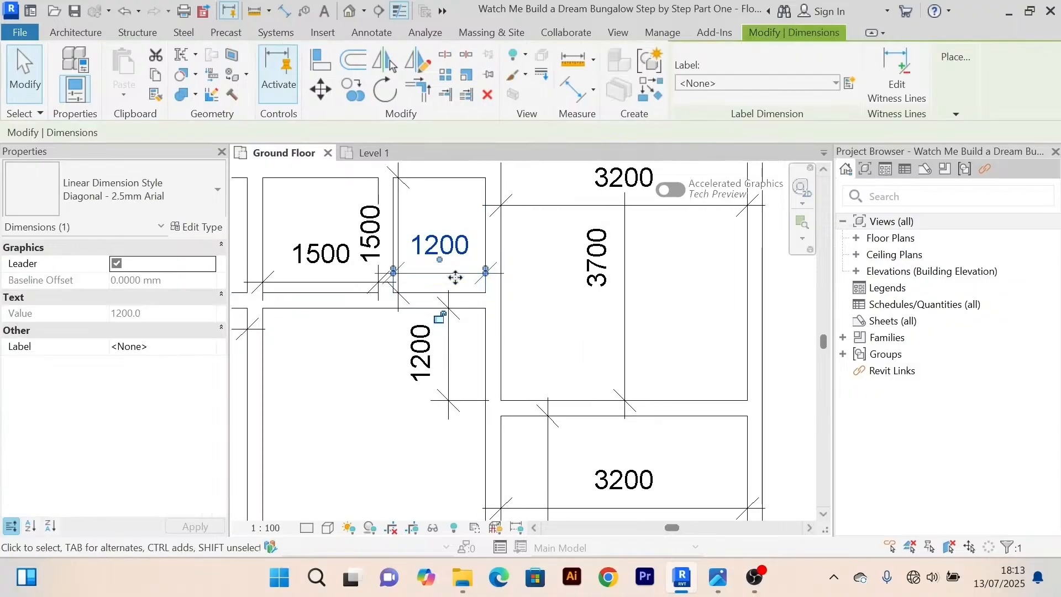
pyautogui.press('Up')
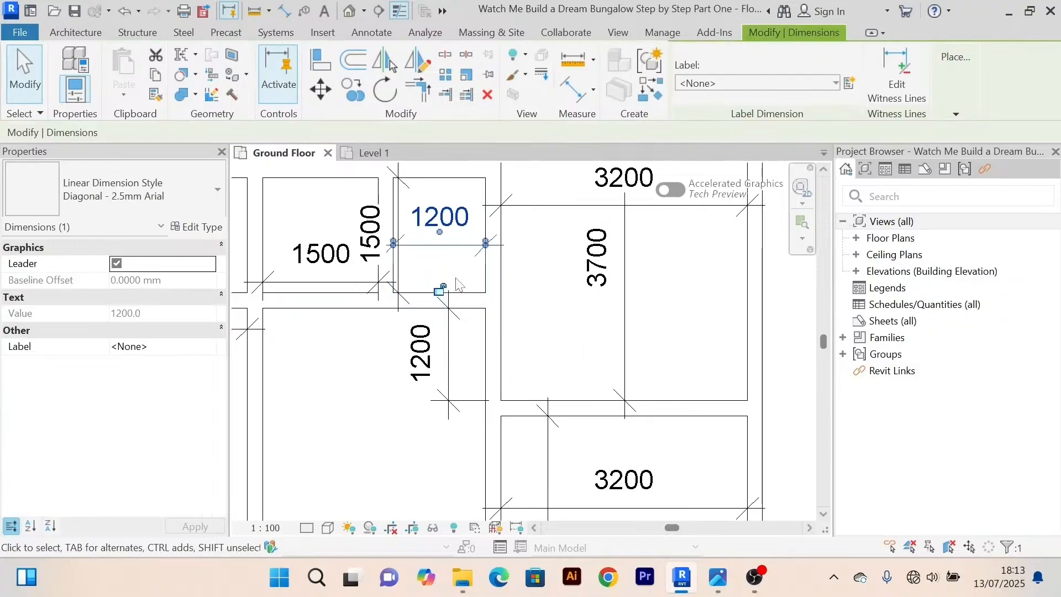
pyautogui.scroll(-2, 418, 311)
pyautogui.click(360, 372)
# Shift the vertical 1500 mm dimension from the partition into the 1200 mm wide room and delete it.
pyautogui.scroll(4, 414, 274)
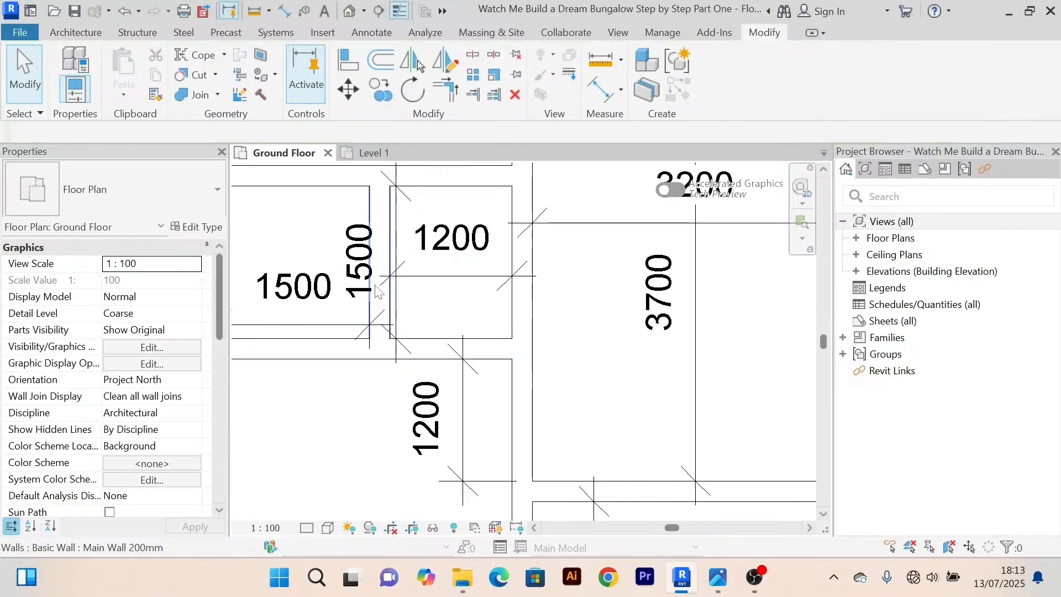
pyautogui.click(359, 264)
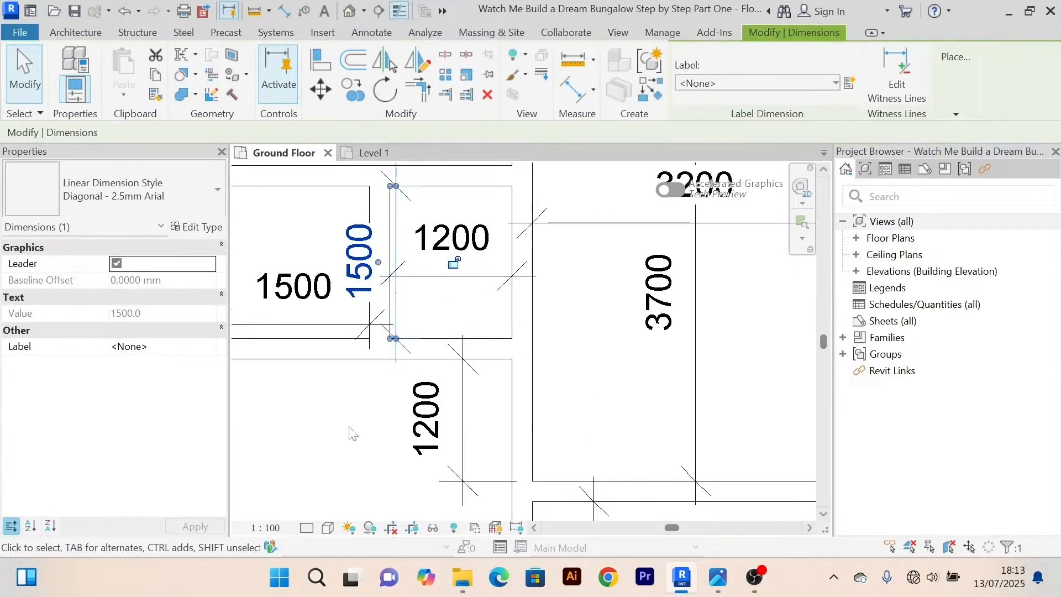
pyautogui.press('Right')
pyautogui.press('Right')
pyautogui.press('Right')
pyautogui.press('Right')
pyautogui.press('Right')
pyautogui.press('Right')
pyautogui.press('Right')
pyautogui.press('Right')
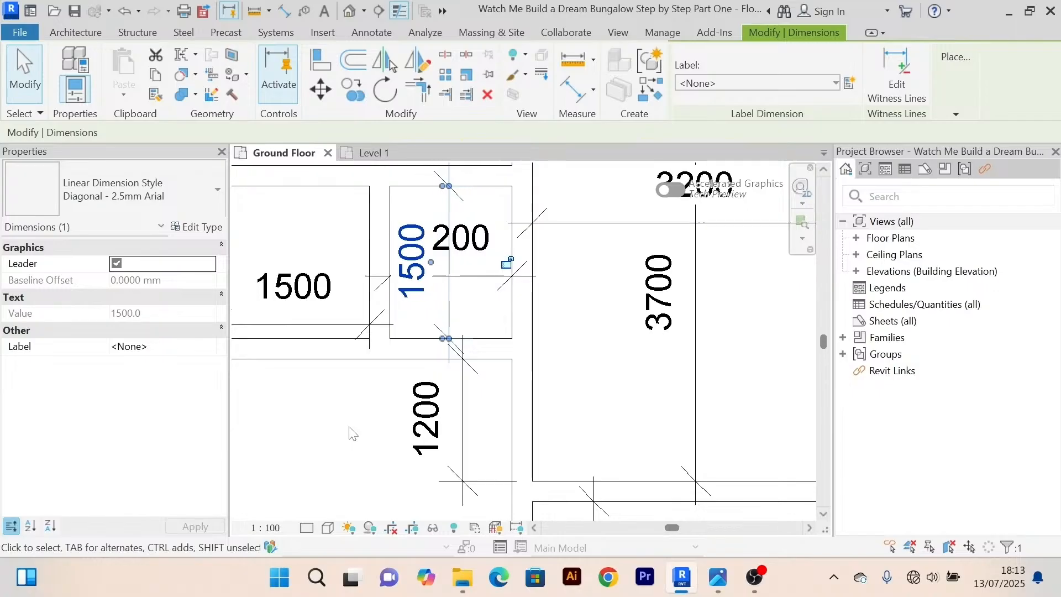
pyautogui.press('Right')
pyautogui.press('Right')
pyautogui.press('Right')
pyautogui.press('Right')
pyautogui.press('Left')
pyautogui.press('Left')
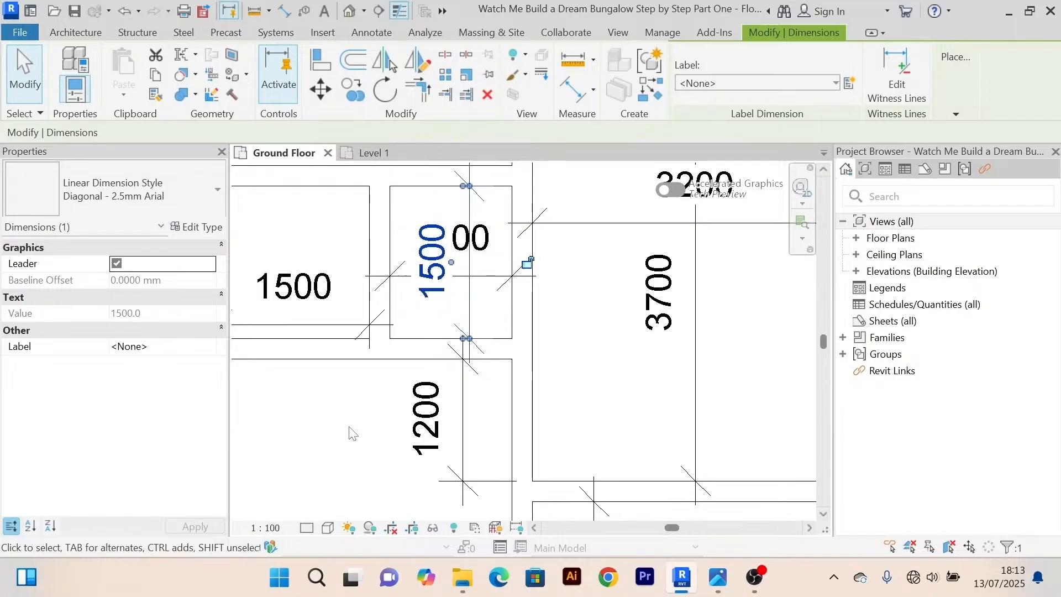
pyautogui.press('Delete')
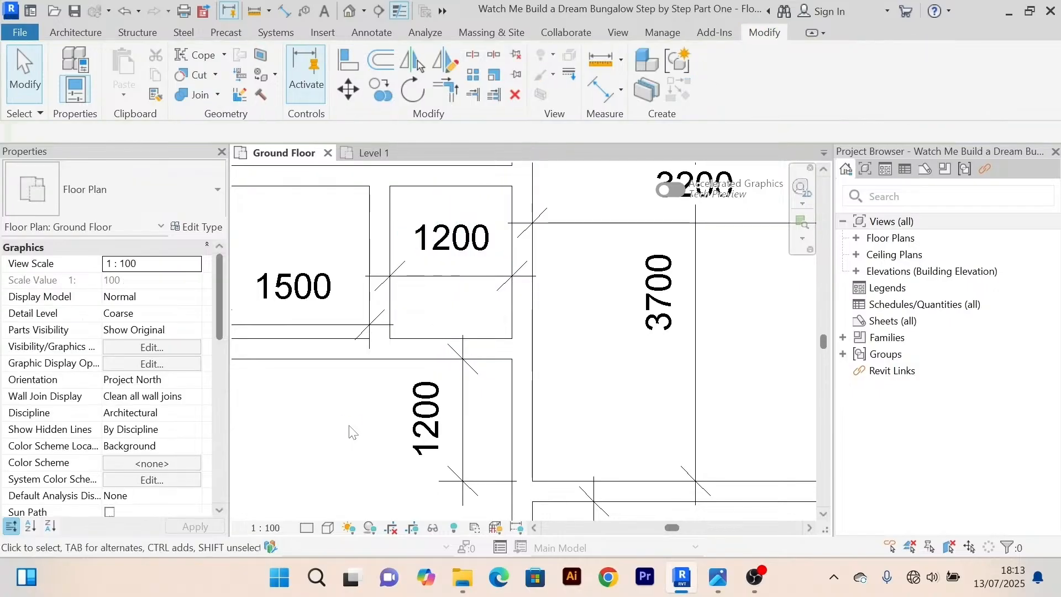
# Examine the hallway area between the 1500 mm wide room, the free-ending partition and the 1600 mm wide recess.
pyautogui.scroll(-2, 353, 431)
pyautogui.scroll(-1, 415, 409)
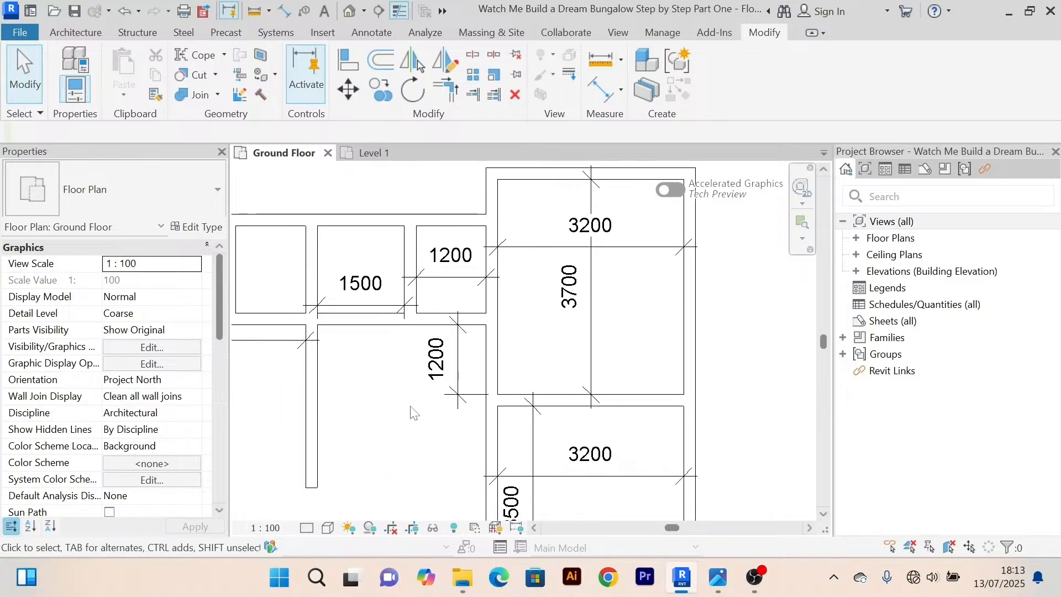
pyautogui.scroll(-1, 429, 422)
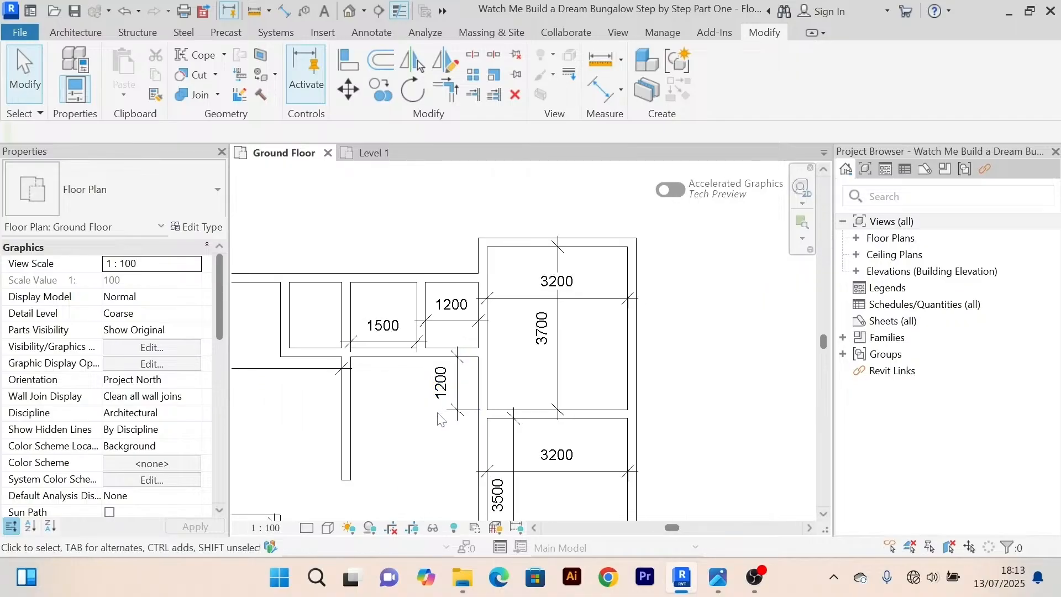
pyautogui.scroll(3, 439, 420)
pyautogui.scroll(-2, 517, 352)
pyautogui.scroll(2, 479, 332)
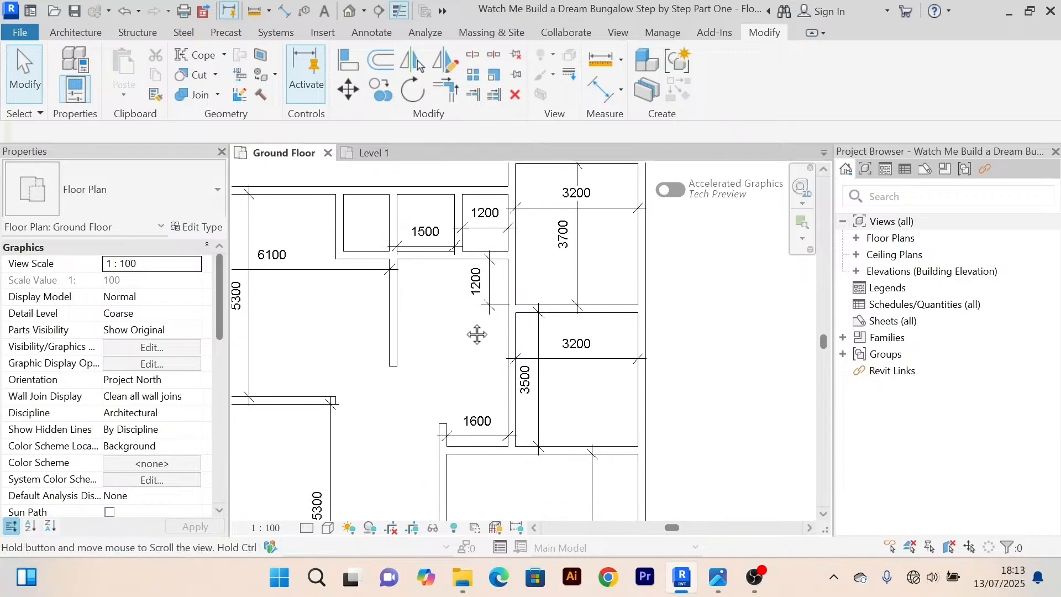
pyautogui.scroll(2, 497, 357)
pyautogui.scroll(-1, 541, 377)
pyautogui.moveTo(488, 356); pyautogui.dragTo(519, 368, button='middle')
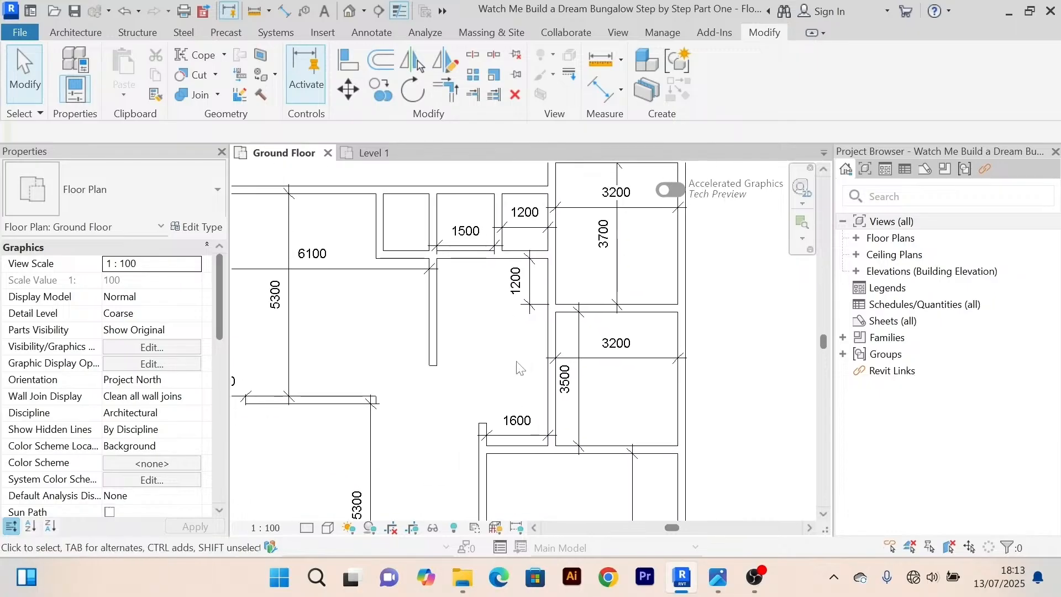
pyautogui.click(441, 340)
pyautogui.moveTo(450, 336); pyautogui.dragTo(479, 366, button='middle')
pyautogui.scroll(1, 468, 381)
pyautogui.scroll(-1, 467, 379)
pyautogui.click(485, 370)
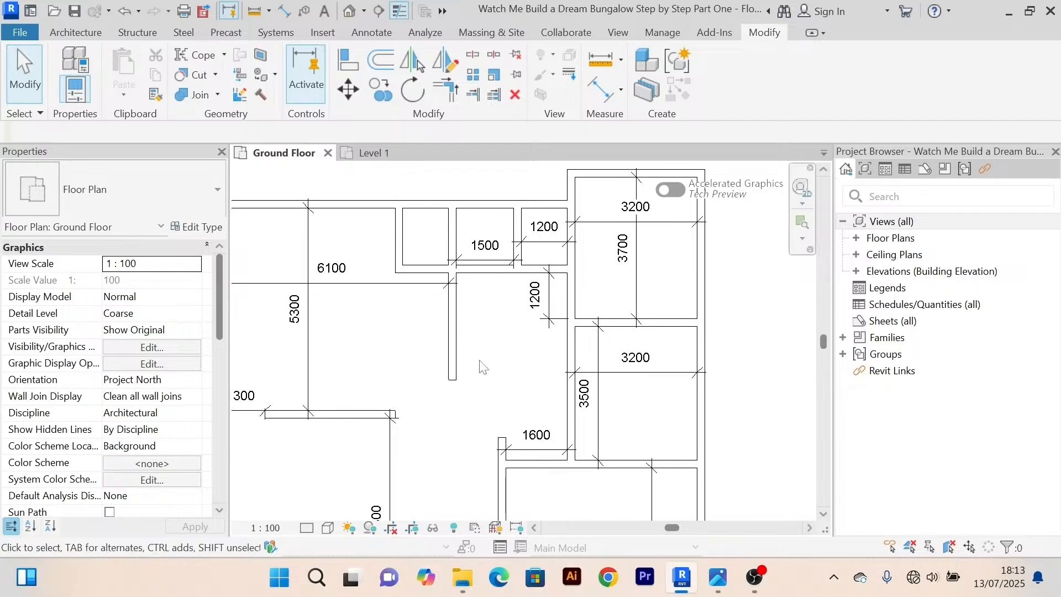
pyautogui.scroll(2, 457, 387)
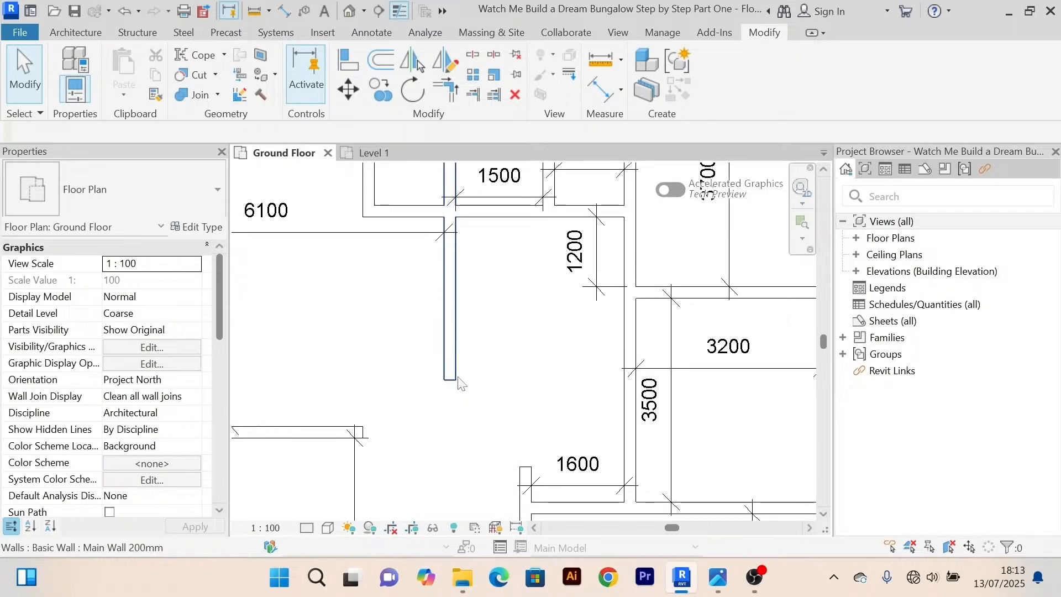
pyautogui.moveTo(466, 352); pyautogui.dragTo(500, 394, button='middle')
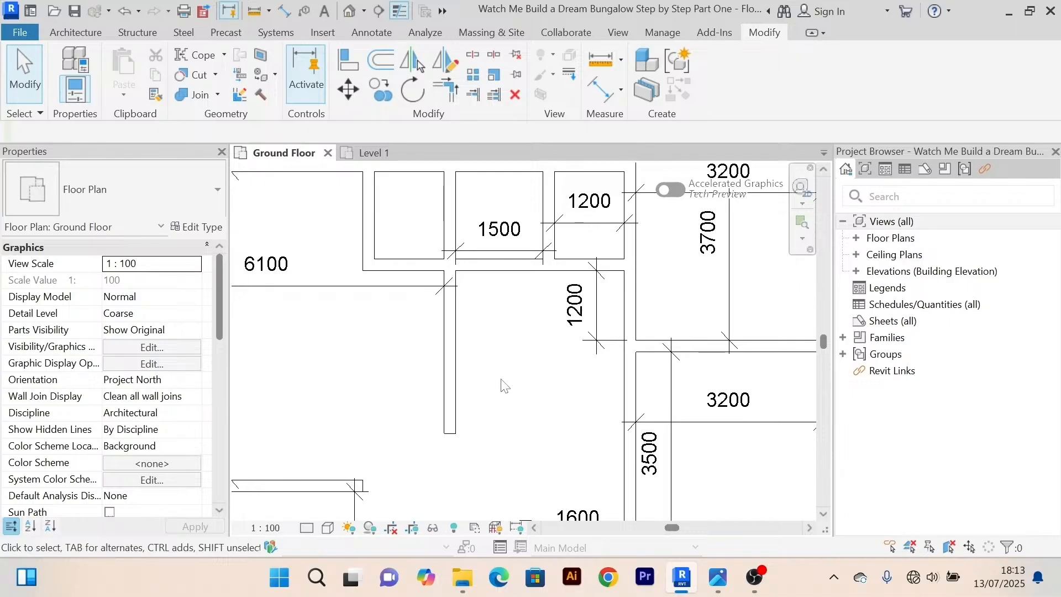
pyautogui.scroll(-1, 498, 243)
pyautogui.scroll(2, 512, 255)
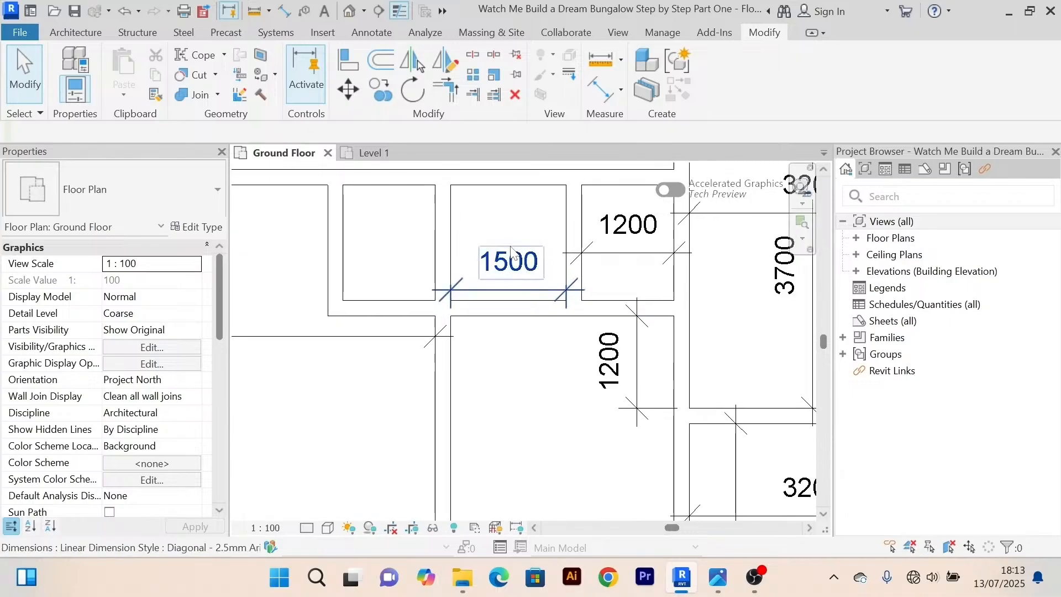
pyautogui.scroll(-3, 514, 256)
pyautogui.moveTo(550, 357); pyautogui.dragTo(524, 266, button='middle')
pyautogui.scroll(2, 527, 288)
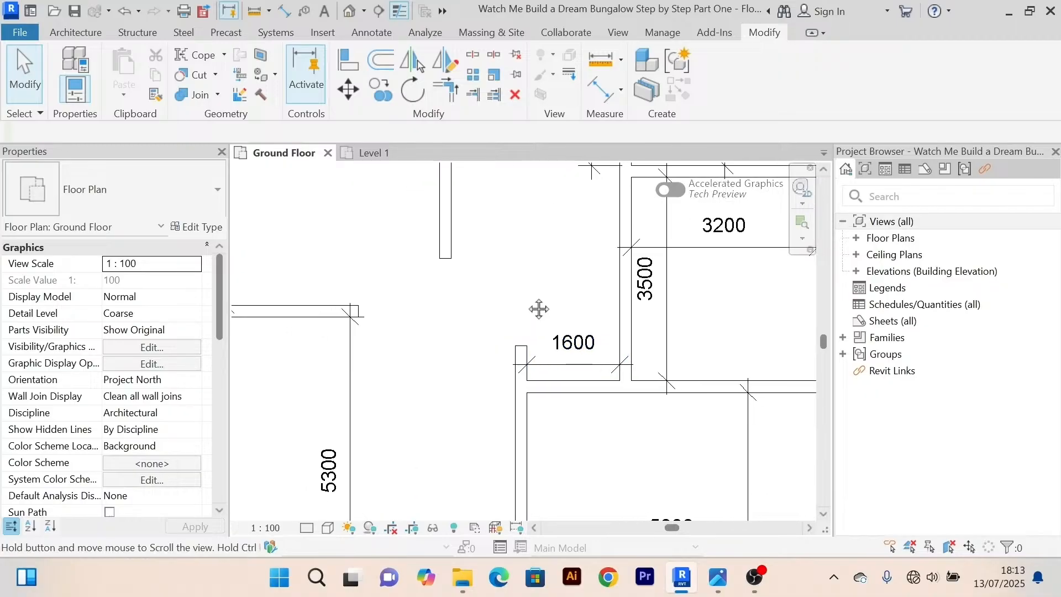
pyautogui.moveTo(539, 308); pyautogui.dragTo(553, 306, button='middle')
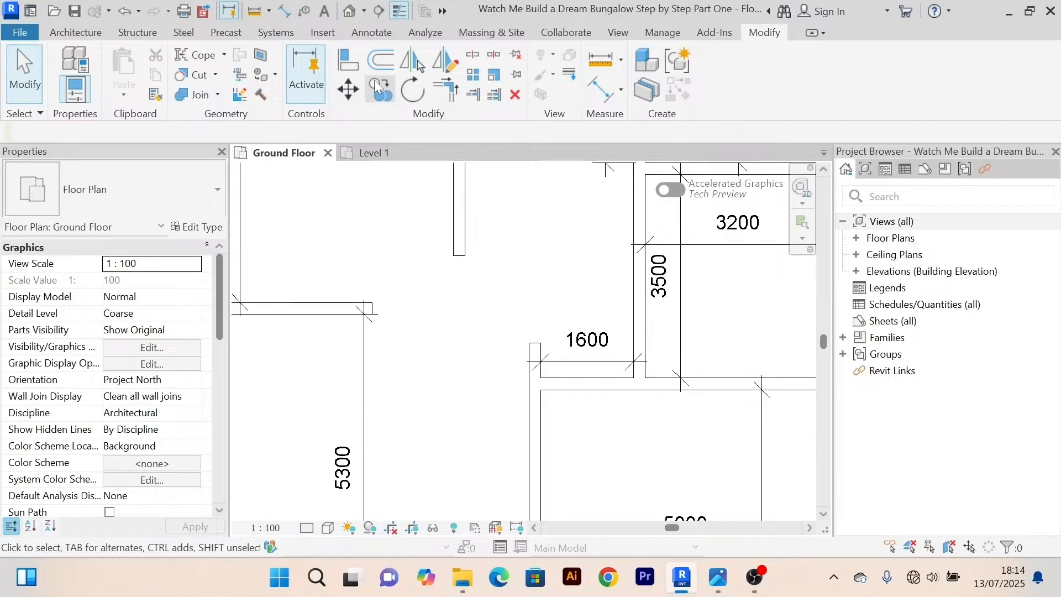
# Align the free end of the wall beside the 1600 mm recess with the upper face of the horizontal partition above the 7400 mm wide room.
pyautogui.click(345, 68)
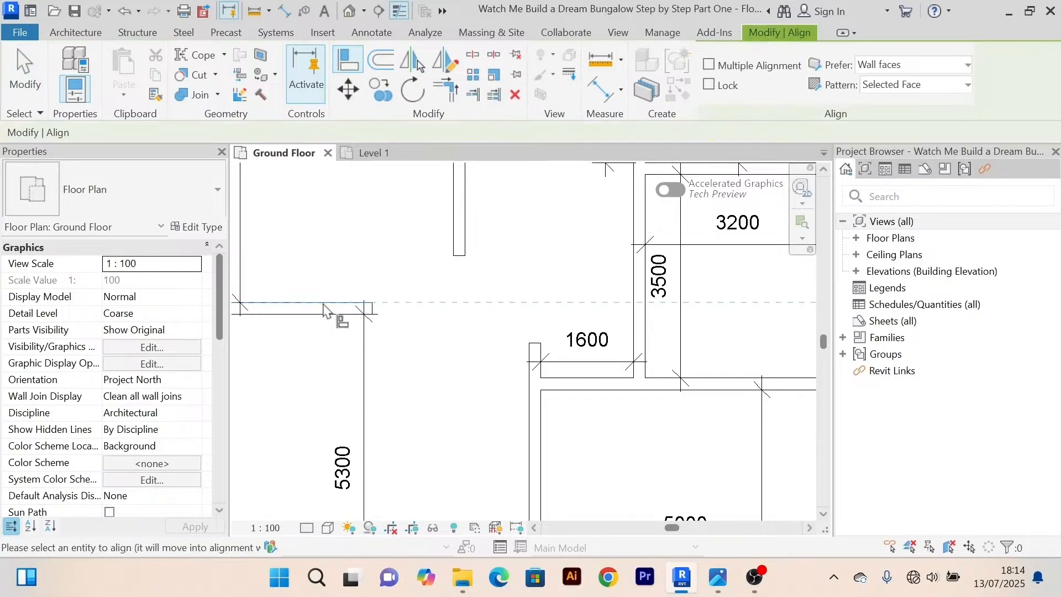
pyautogui.click(553, 341)
pyautogui.scroll(3, 553, 340)
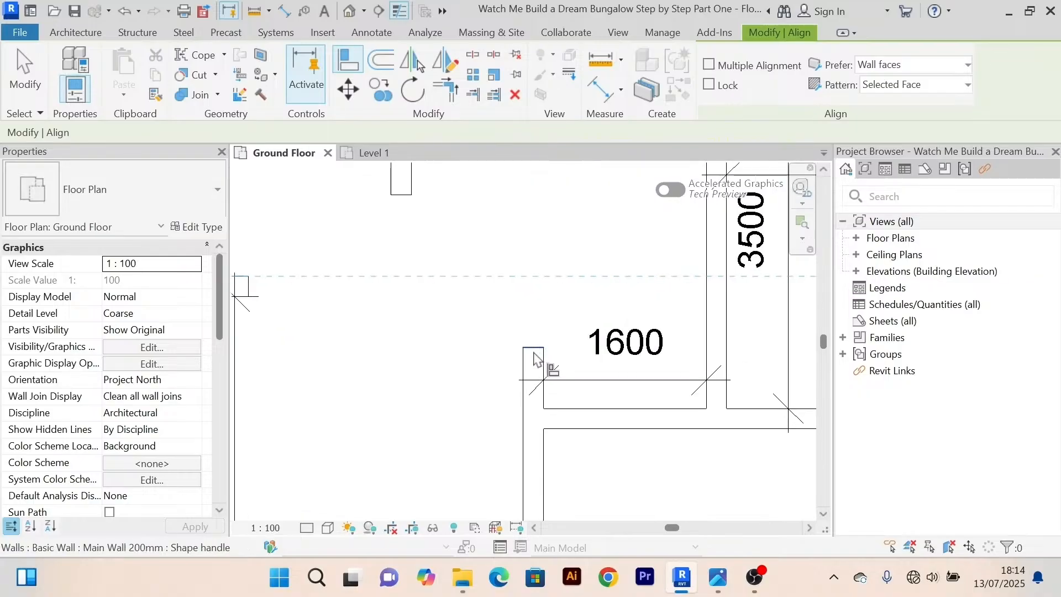
pyautogui.scroll(-3, 535, 359)
pyautogui.rightClick(531, 237)
pyautogui.press('Escape')
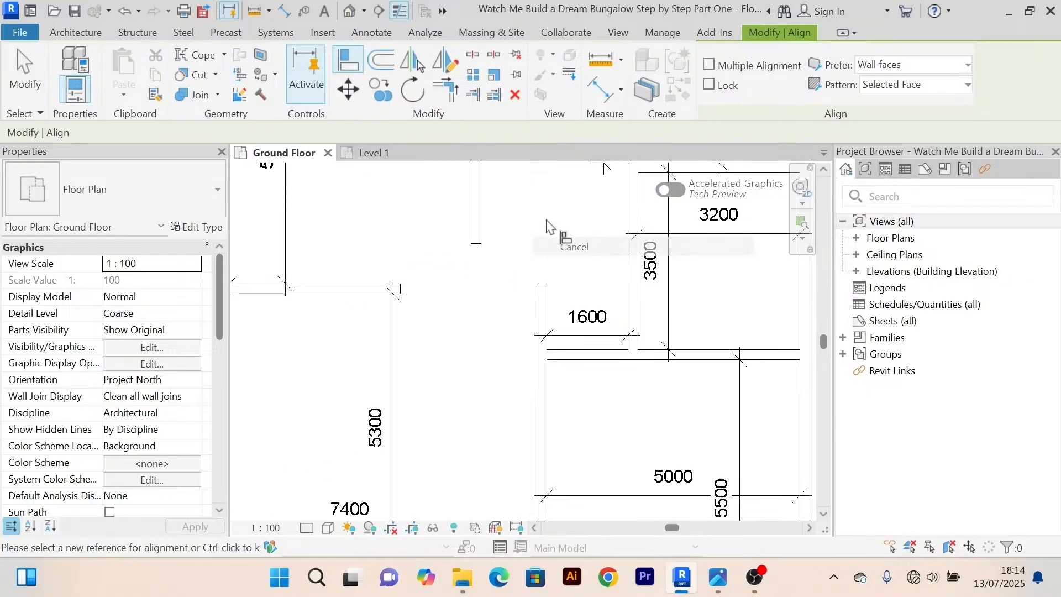
pyautogui.rightClick(554, 220)
pyautogui.click(565, 230)
# Examine the plan around the aligned wall end, the hallway openings and the 6100 by 5300 mm room.
pyautogui.scroll(-2, 527, 277)
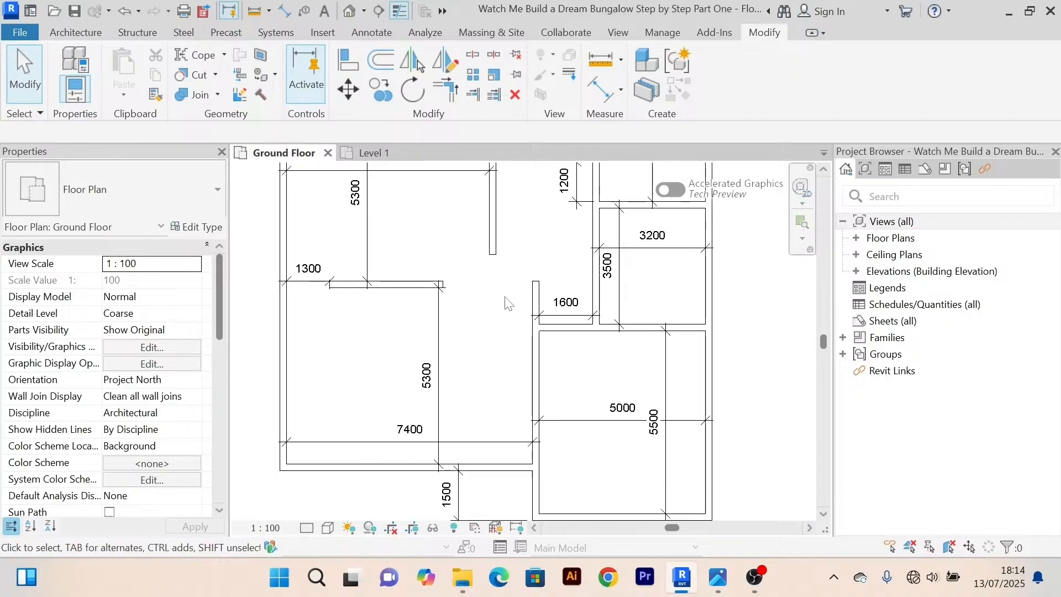
pyautogui.moveTo(512, 310); pyautogui.dragTo(522, 310, button='middle')
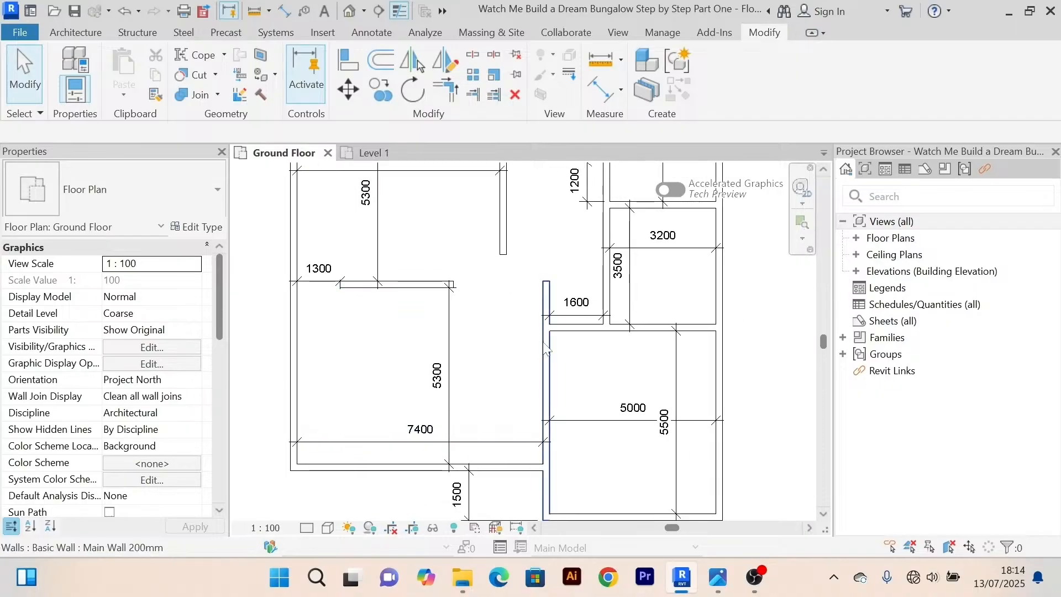
pyautogui.moveTo(576, 255); pyautogui.dragTo(513, 328, button='middle')
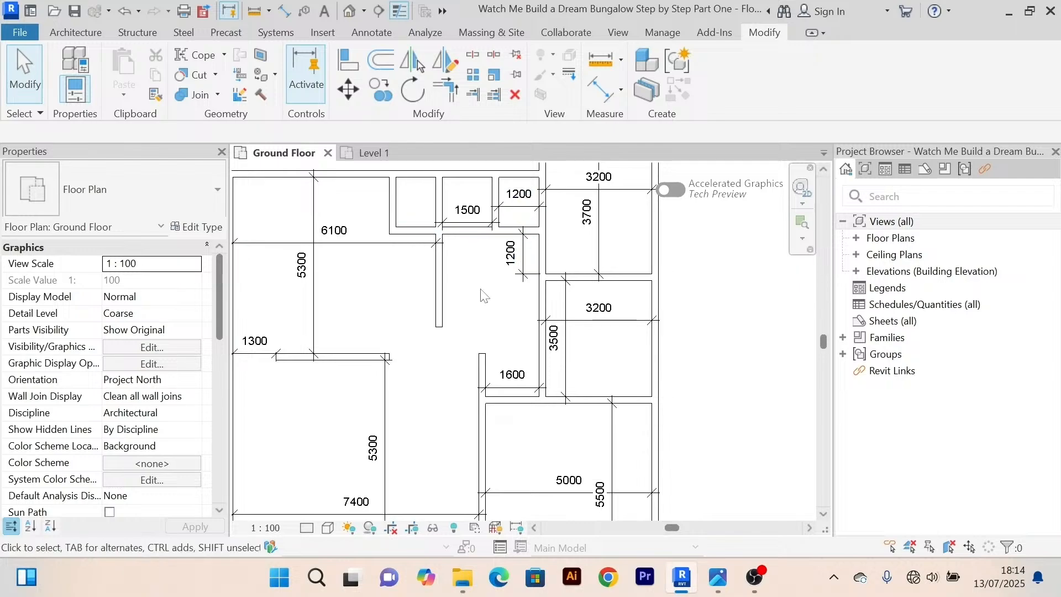
pyautogui.scroll(2, 458, 334)
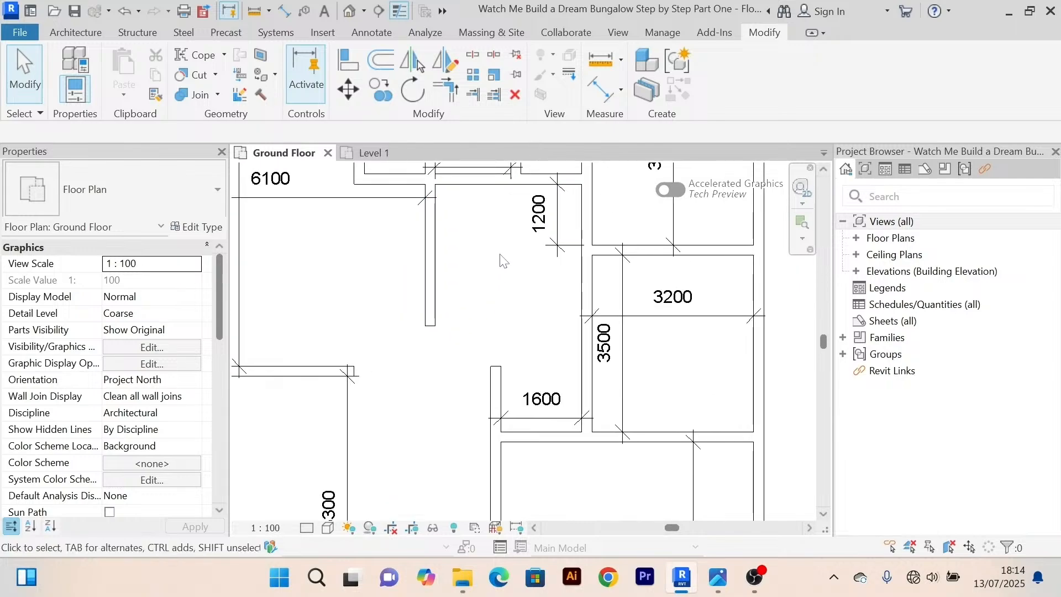
pyautogui.scroll(-1, 448, 372)
pyautogui.moveTo(449, 372); pyautogui.dragTo(495, 337, button='middle')
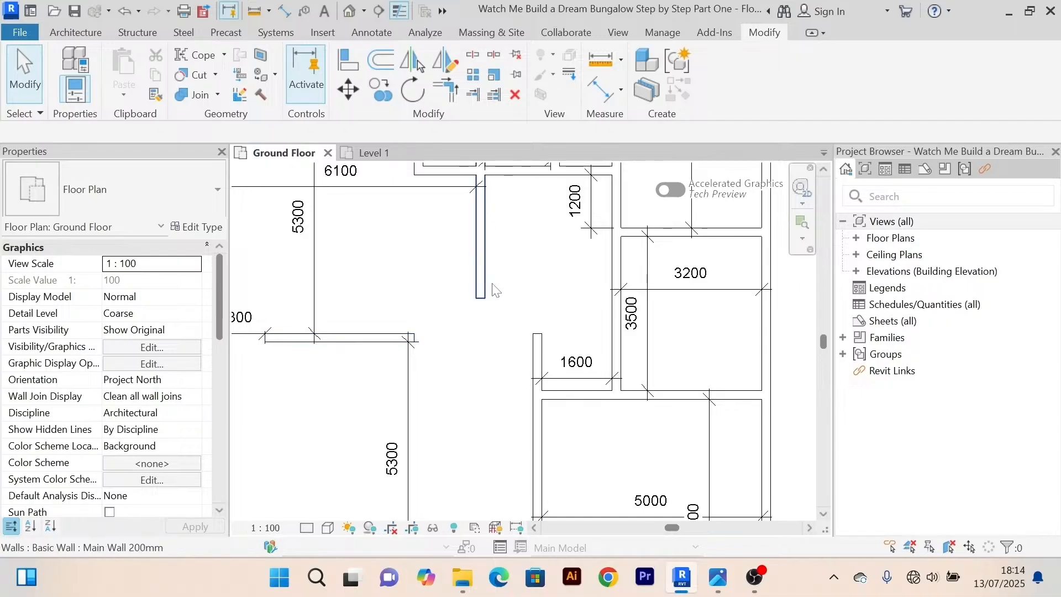
pyautogui.scroll(-3, 457, 398)
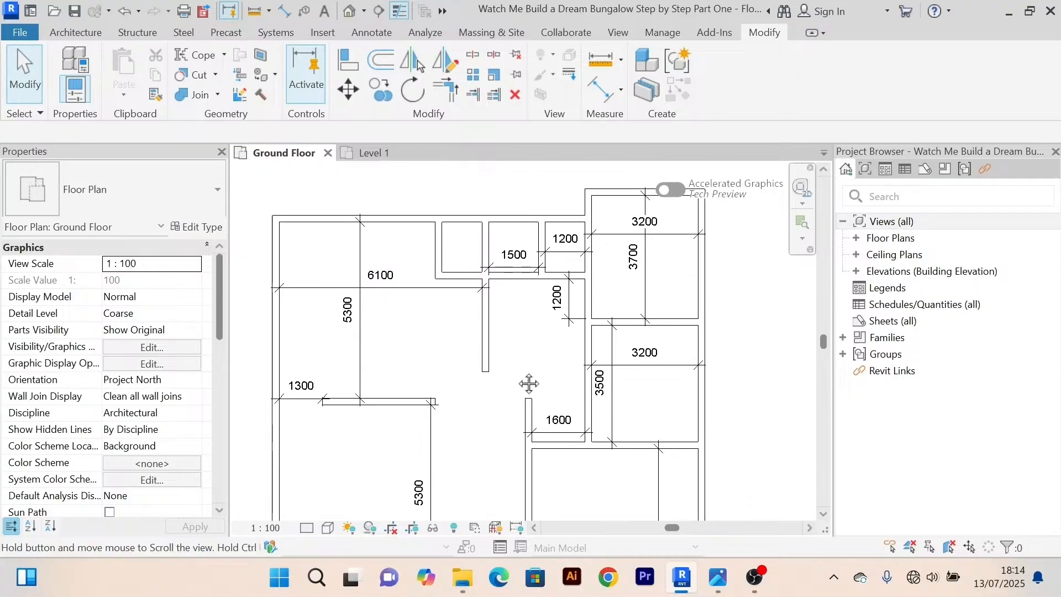
pyautogui.moveTo(523, 332); pyautogui.dragTo(519, 379, button='middle')
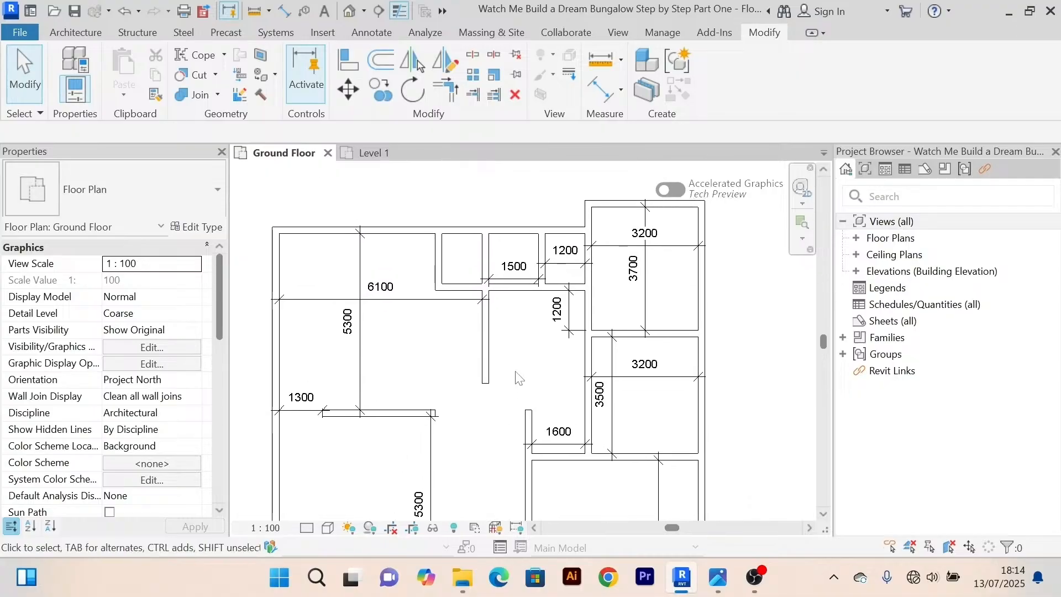
pyautogui.moveTo(509, 379); pyautogui.dragTo(529, 319, button='middle')
pyautogui.scroll(2, 528, 320)
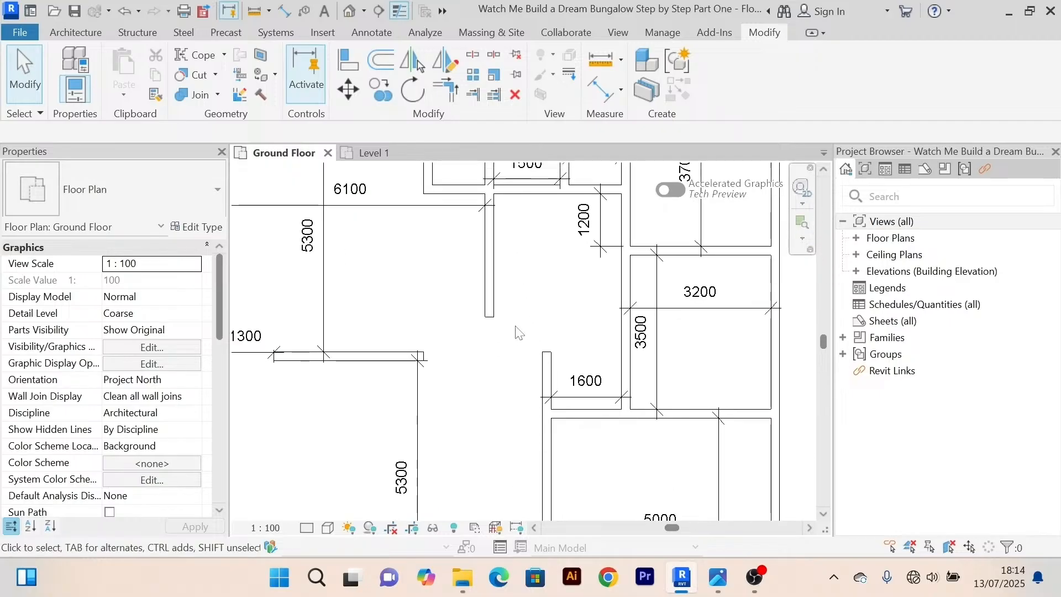
pyautogui.moveTo(527, 269); pyautogui.dragTo(535, 297, button='middle')
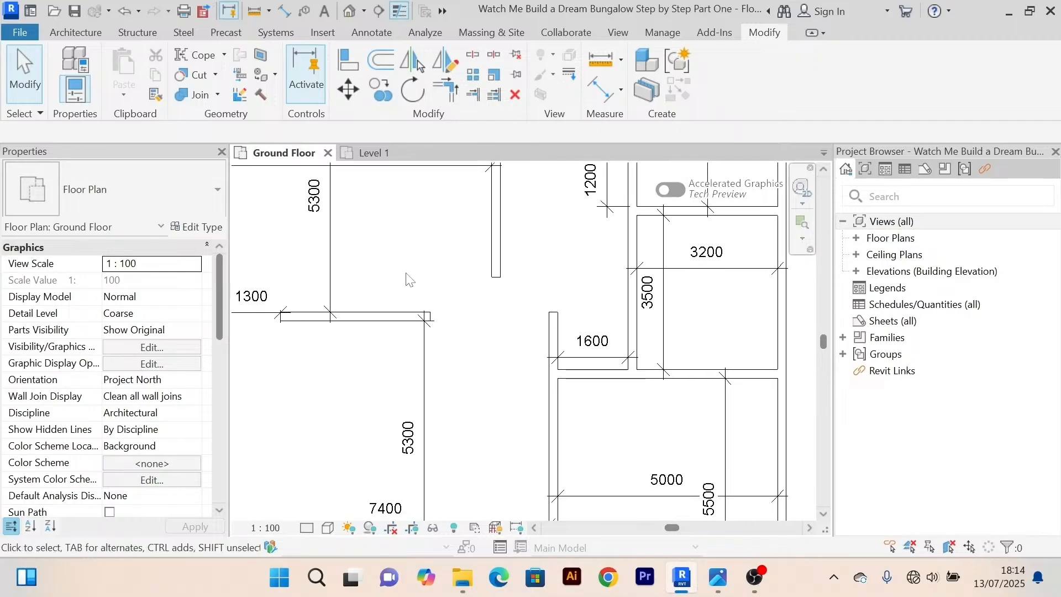
pyautogui.scroll(-1, 414, 277)
pyautogui.moveTo(434, 283); pyautogui.dragTo(484, 323, button='middle')
pyautogui.moveTo(480, 280); pyautogui.dragTo(502, 363, button='middle')
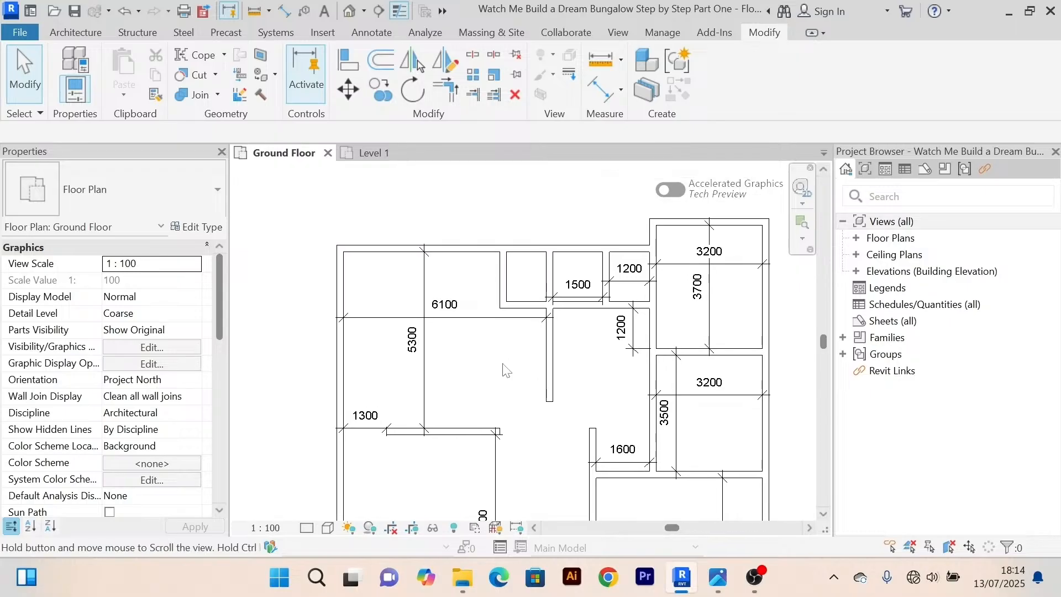
pyautogui.moveTo(449, 385); pyautogui.dragTo(445, 350, button='middle')
pyautogui.scroll(2, 443, 351)
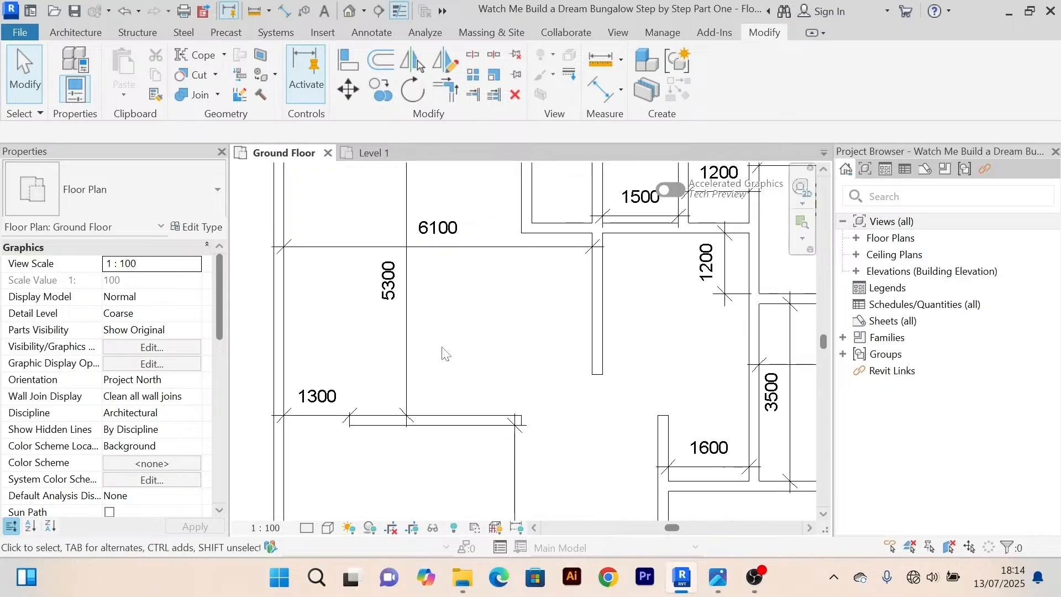
pyautogui.scroll(-1, 464, 324)
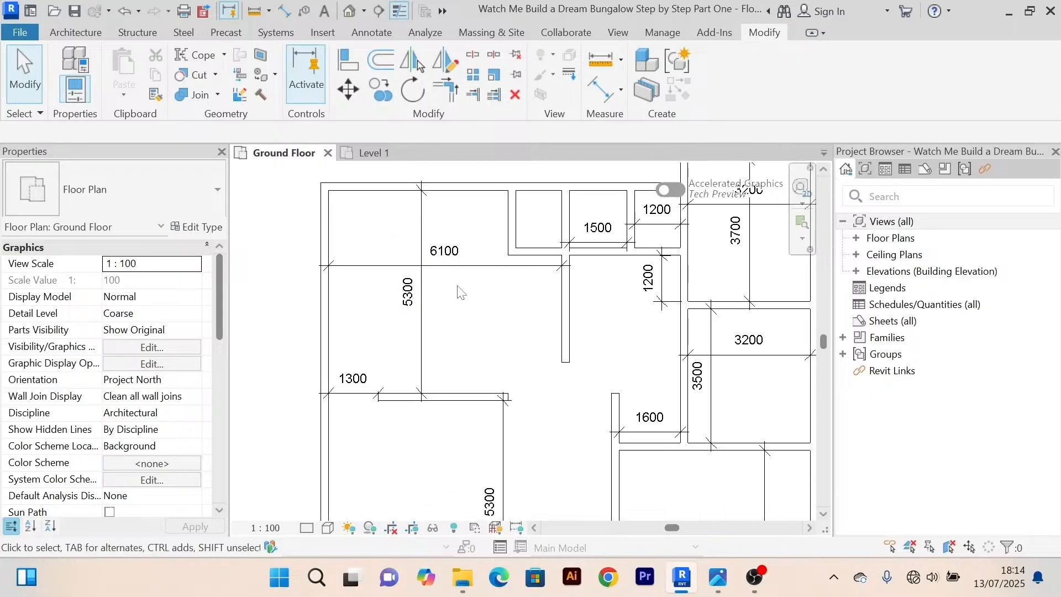
# Examine the free-ending partition and the hallway openings between the 5300 mm deep room and the 1600 mm recess.
pyautogui.moveTo(469, 330); pyautogui.dragTo(482, 306, button='middle')
pyautogui.moveTo(504, 459); pyautogui.dragTo(500, 393, button='middle')
pyautogui.moveTo(576, 315); pyautogui.dragTo(529, 394, button='middle')
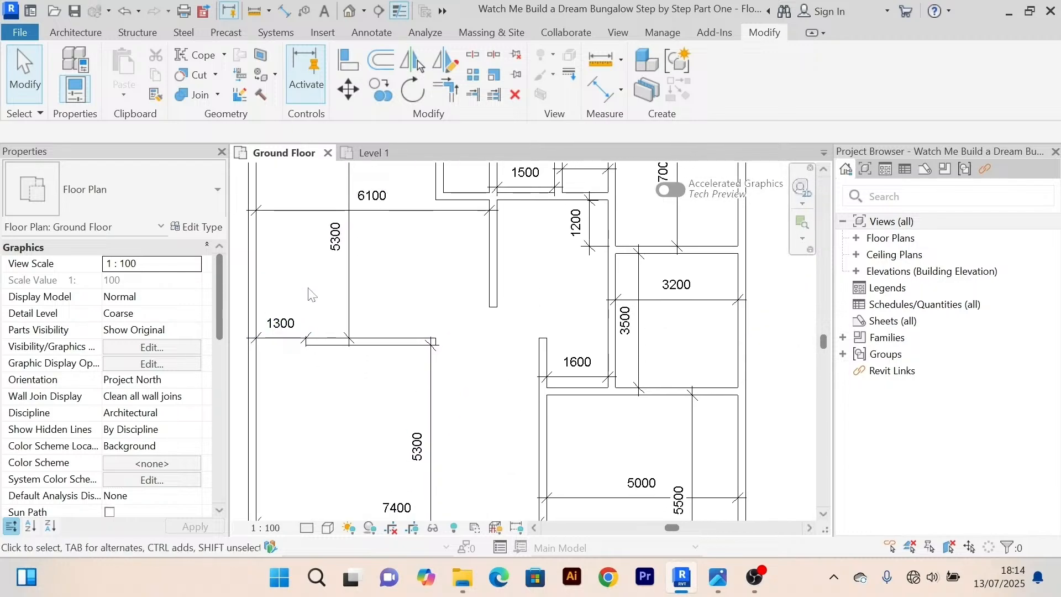
pyautogui.scroll(2, 489, 350)
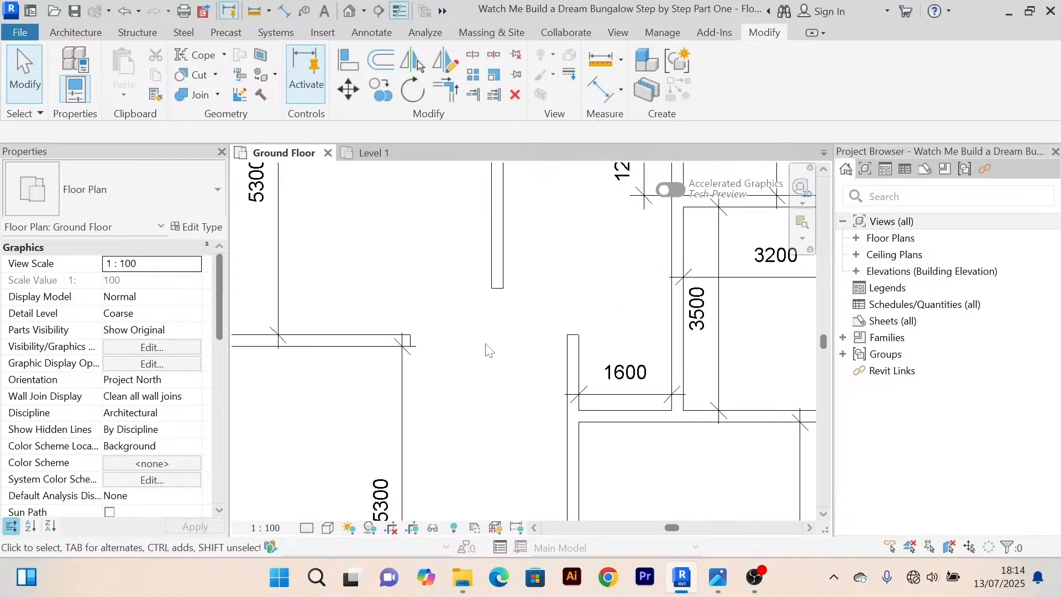
pyautogui.click(504, 288)
pyautogui.scroll(-2, 505, 362)
pyautogui.moveTo(505, 363); pyautogui.dragTo(496, 416, button='middle')
pyautogui.press('Escape')
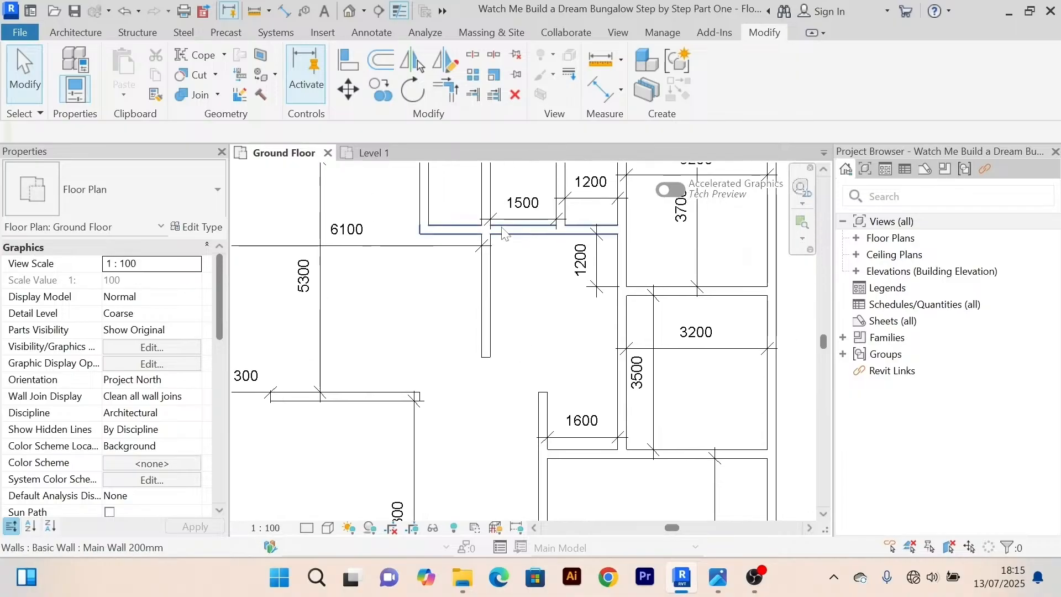
# Align the free end of the hallway partition with the lower face of the wall between the two 3200 mm wide rooms.
pyautogui.scroll(-2, 497, 335)
pyautogui.moveTo(487, 316); pyautogui.dragTo(523, 354, button='middle')
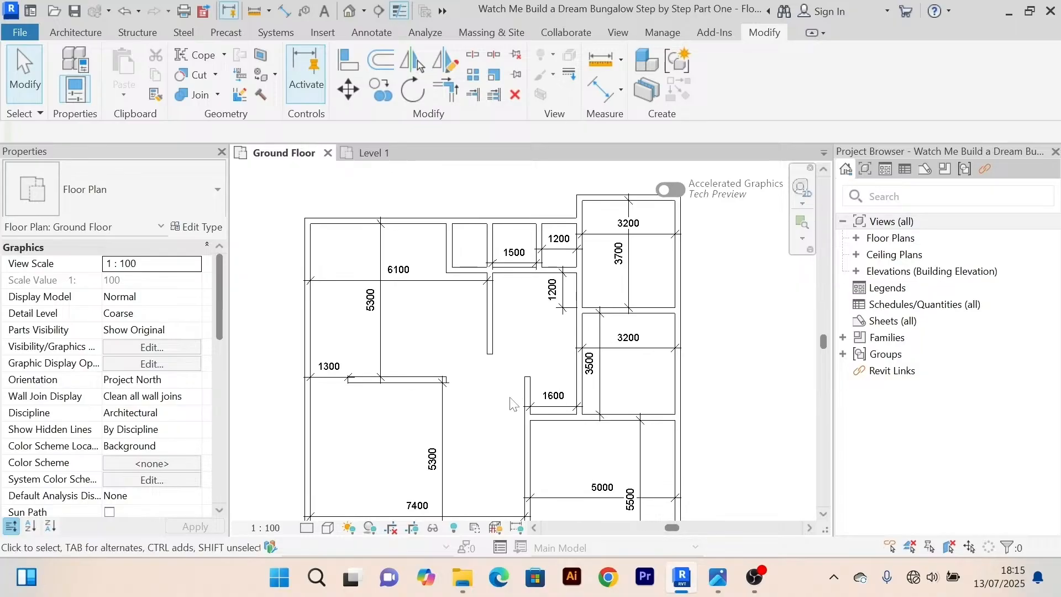
pyautogui.scroll(2, 506, 335)
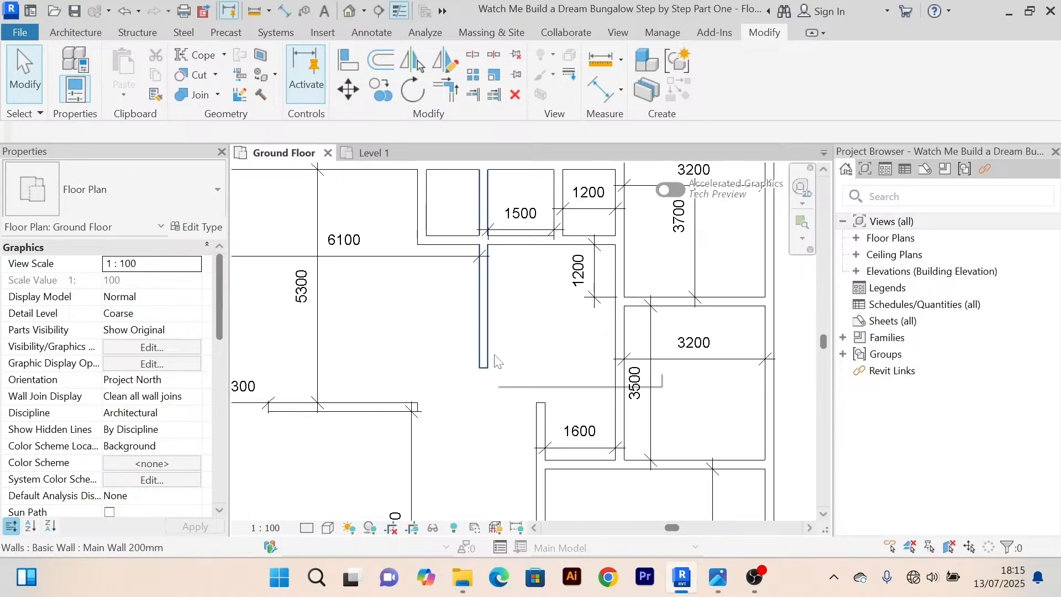
pyautogui.click(348, 60)
pyautogui.click(641, 311)
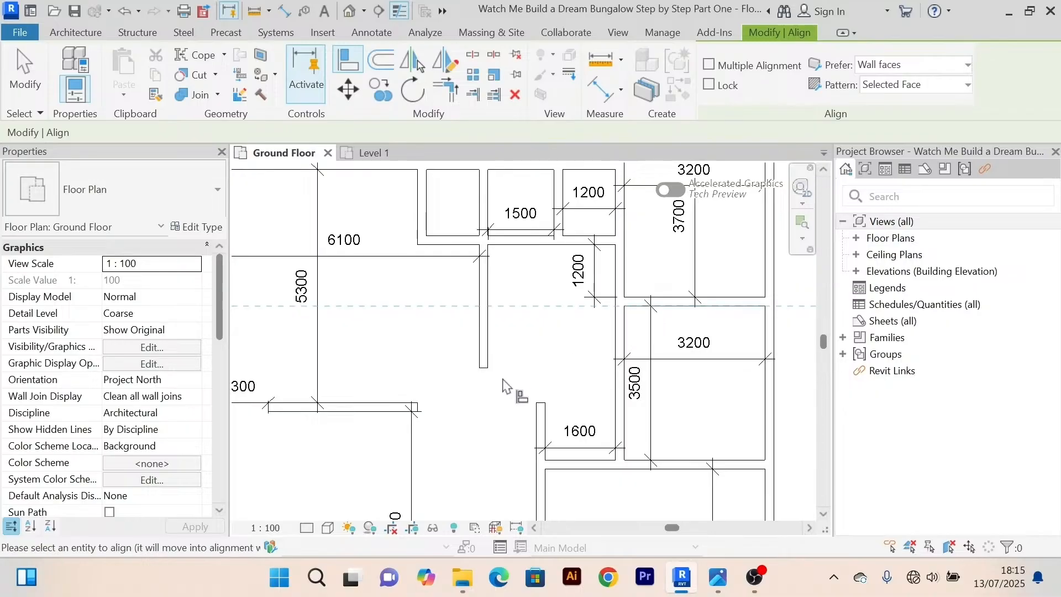
pyautogui.click(484, 365)
pyautogui.scroll(-2, 492, 412)
pyautogui.moveTo(498, 410); pyautogui.dragTo(499, 425, button='middle')
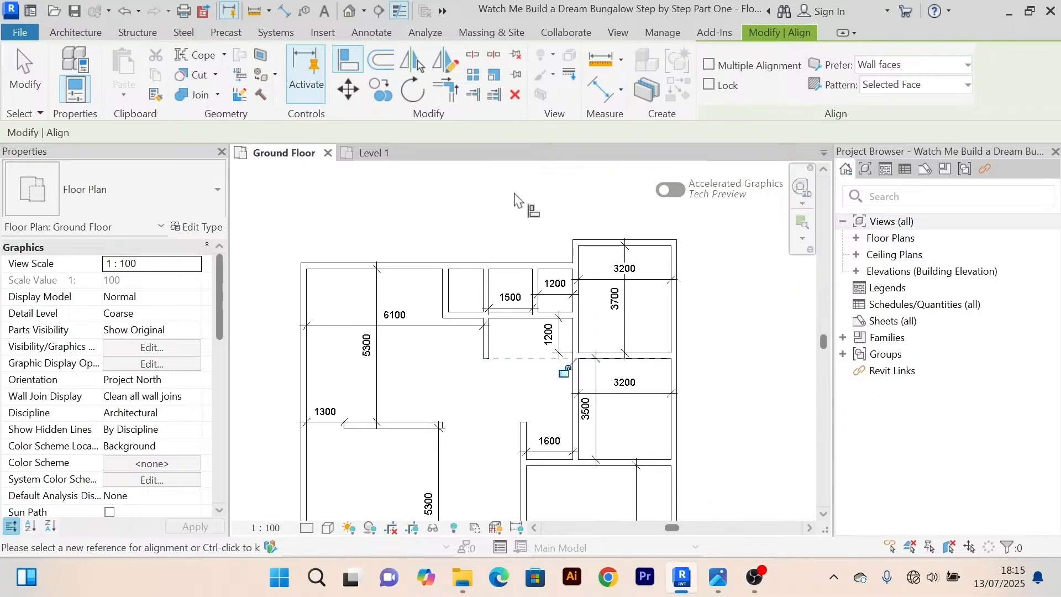
pyautogui.rightClick(526, 200)
pyautogui.click(532, 196)
# Examine the ground floor plan around the aligned partition end, the hallway and the surrounding rooms.
pyautogui.scroll(4, 482, 440)
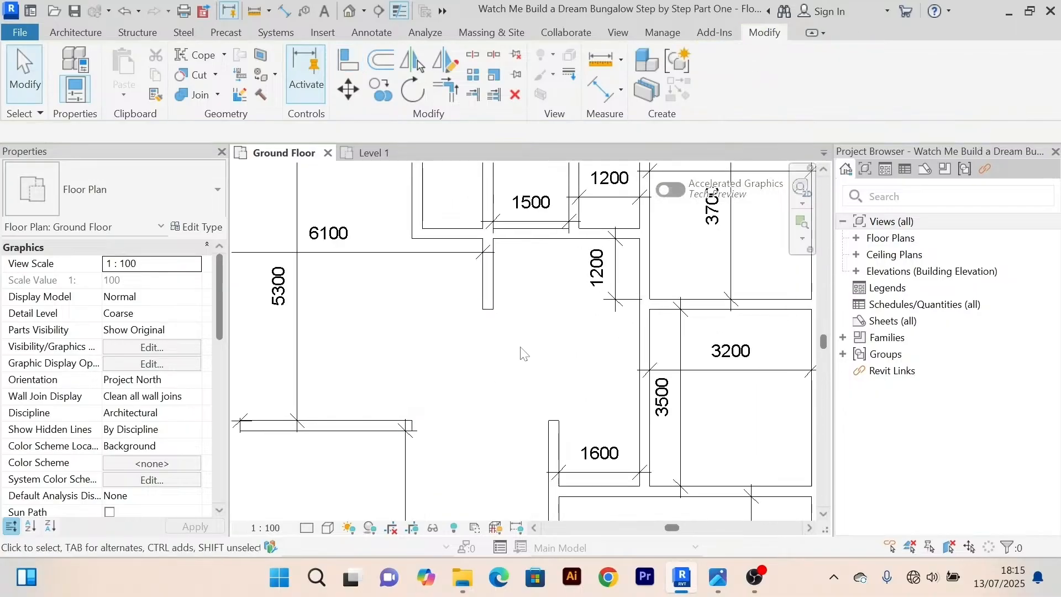
pyautogui.moveTo(485, 425); pyautogui.dragTo(511, 370, button='middle')
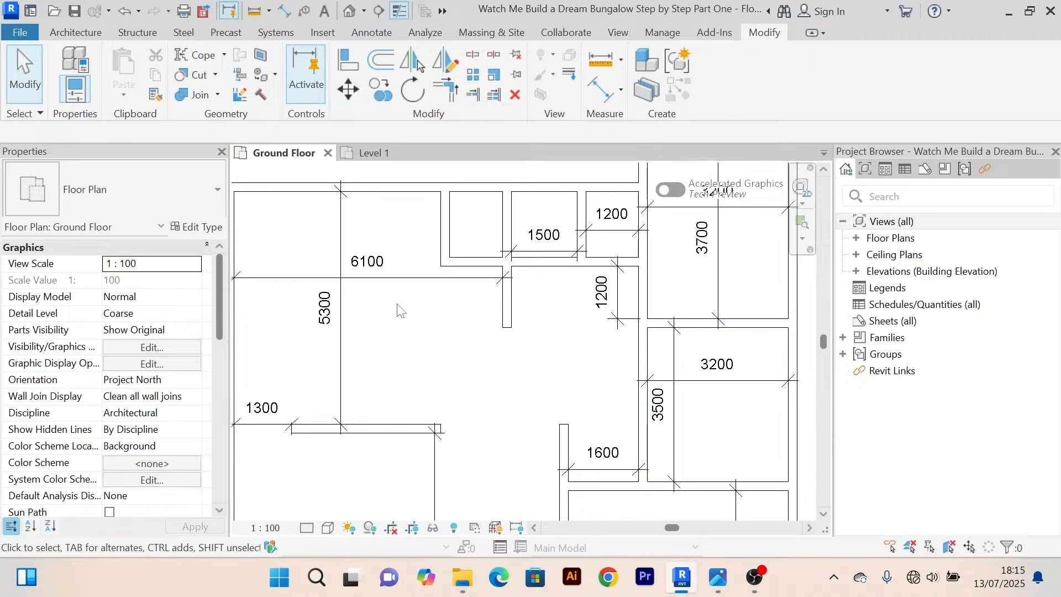
pyautogui.moveTo(417, 330); pyautogui.dragTo(493, 369, button='middle')
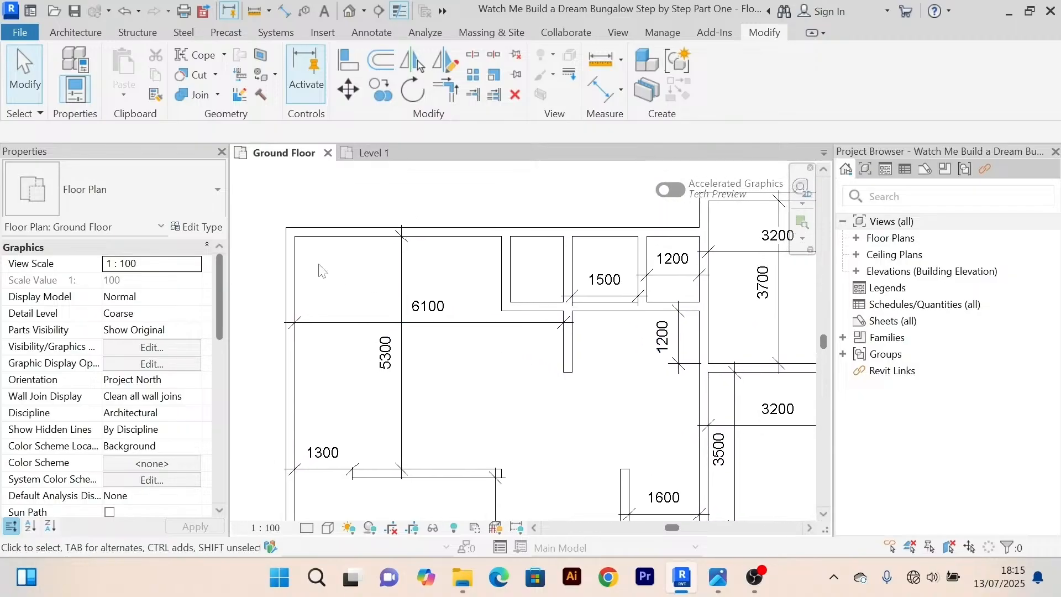
pyautogui.moveTo(487, 280); pyautogui.dragTo(386, 268, button='middle')
pyautogui.moveTo(521, 388); pyautogui.dragTo(537, 345, button='middle')
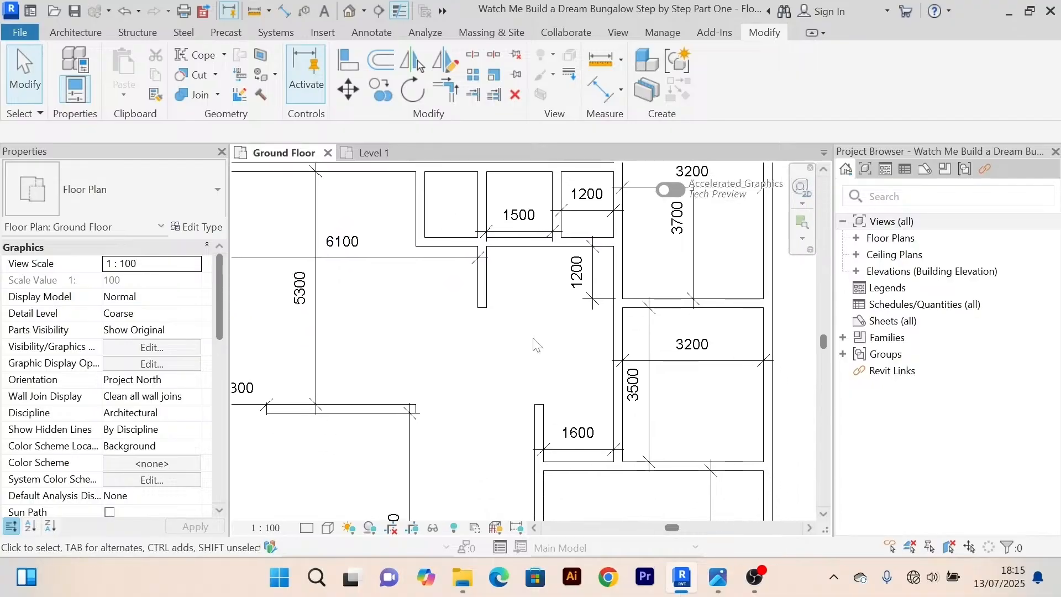
pyautogui.scroll(-1, 536, 344)
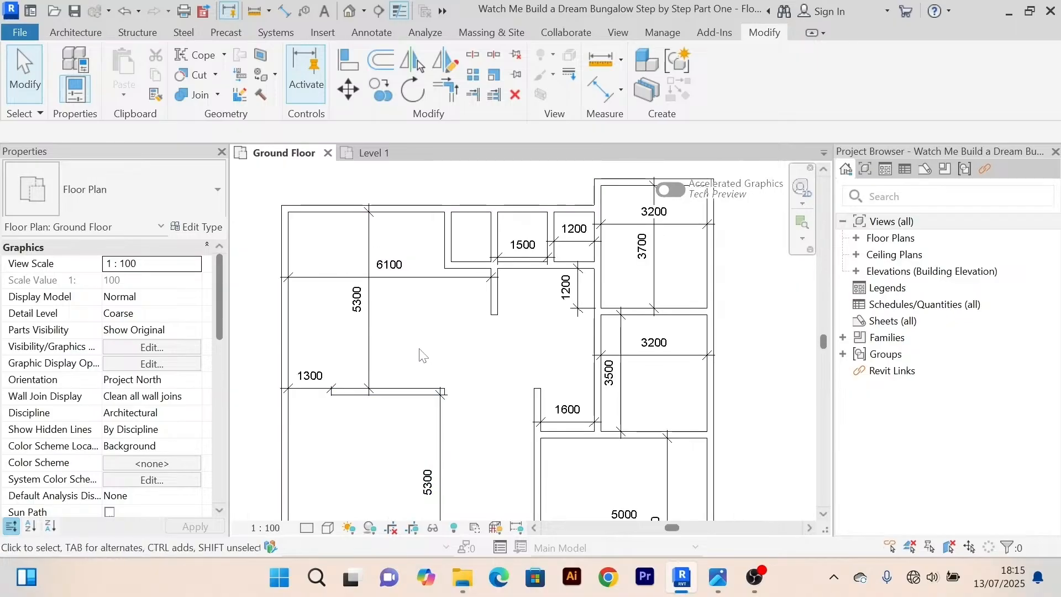
pyautogui.scroll(-1, 423, 355)
pyautogui.moveTo(423, 355); pyautogui.dragTo(427, 293, button='middle')
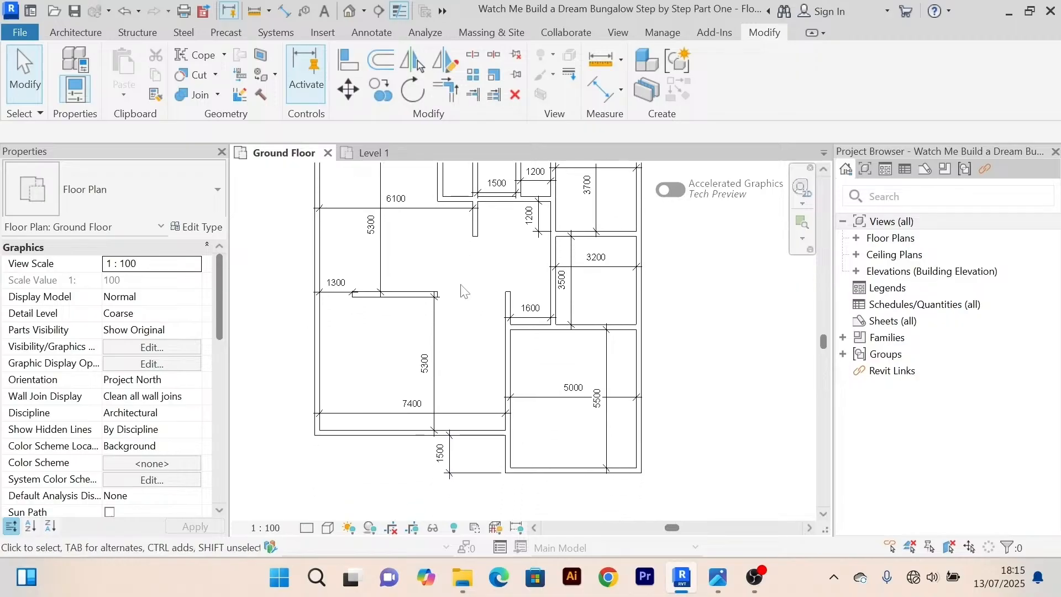
pyautogui.scroll(3, 486, 299)
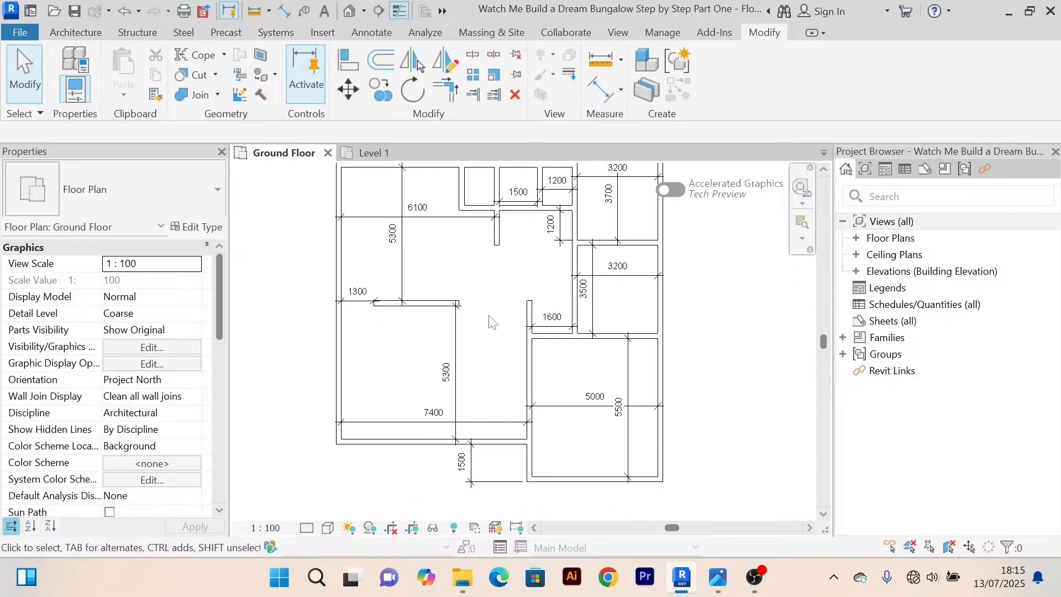
pyautogui.scroll(-1, 493, 323)
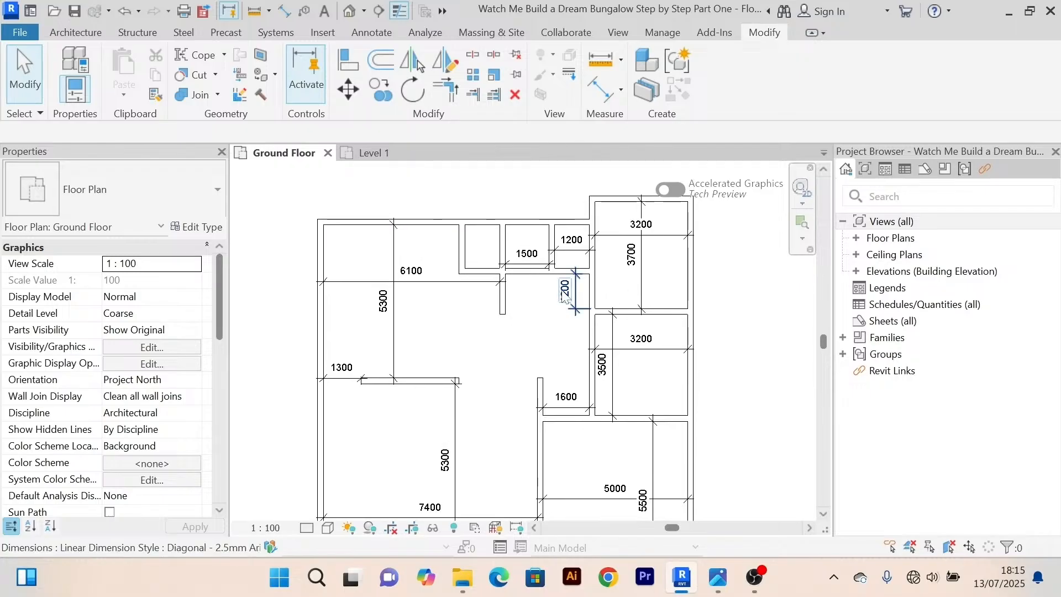
pyautogui.scroll(2, 565, 283)
pyautogui.scroll(-5, 571, 337)
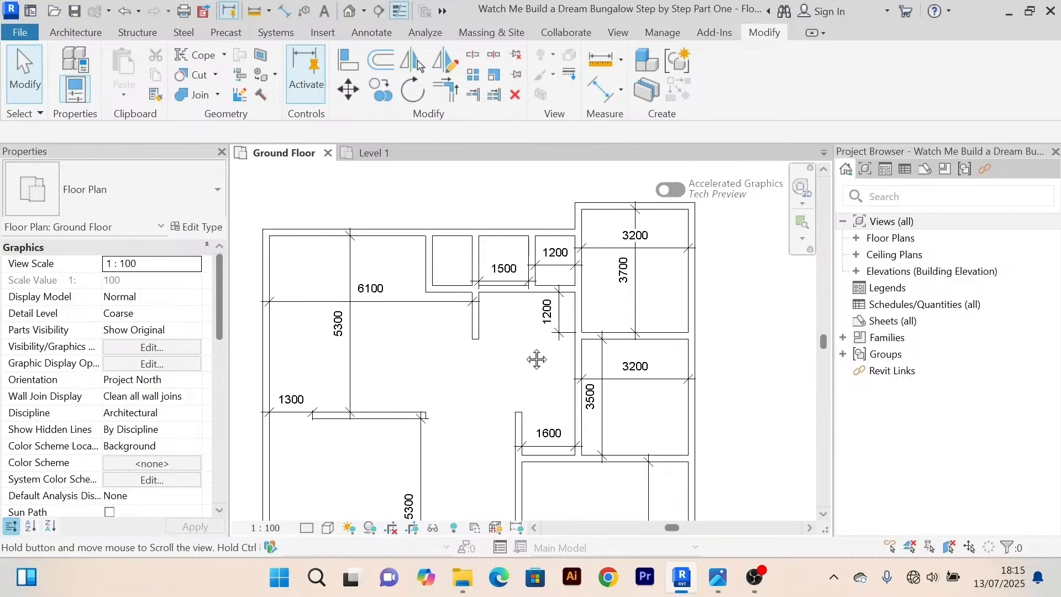
pyautogui.moveTo(519, 301); pyautogui.dragTo(503, 274, button='middle')
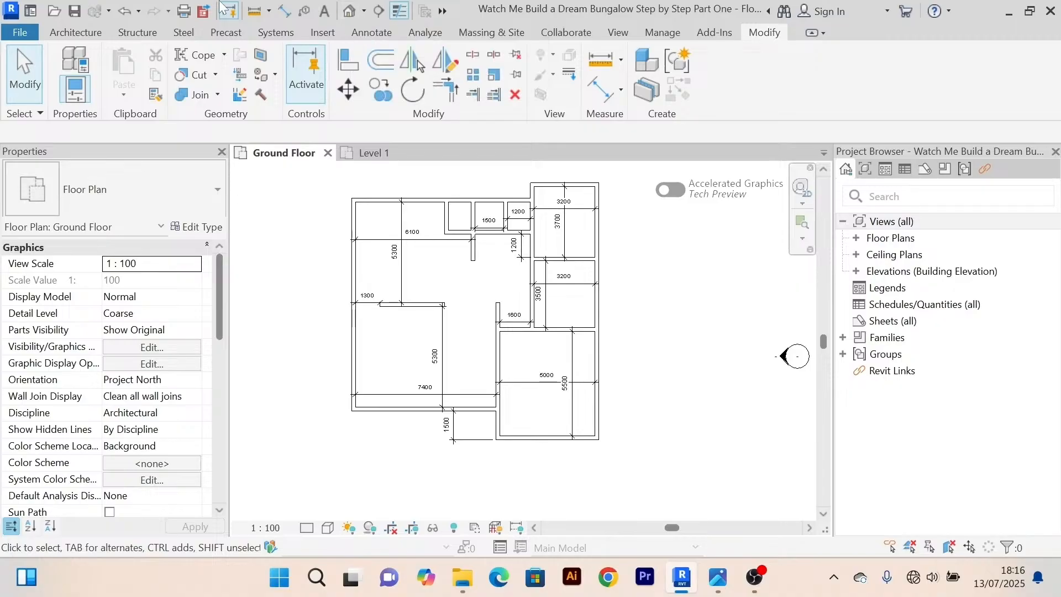
# Open the default 3D view of the bungalow and set its visual style to Shaded.
pyautogui.click(351, 11)
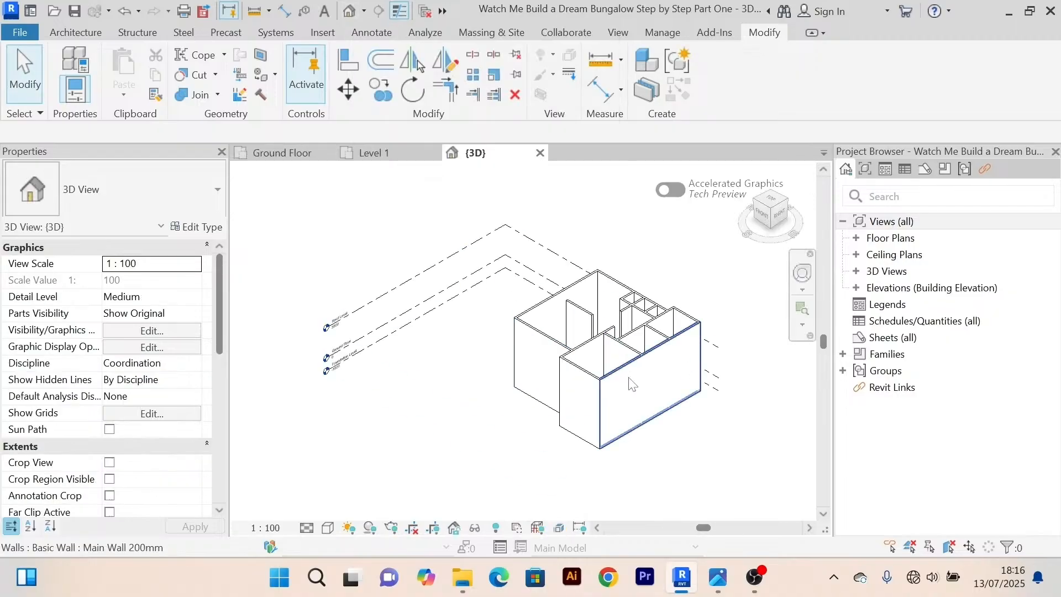
pyautogui.moveTo(716, 399); pyautogui.dragTo(645, 350, button='middle')
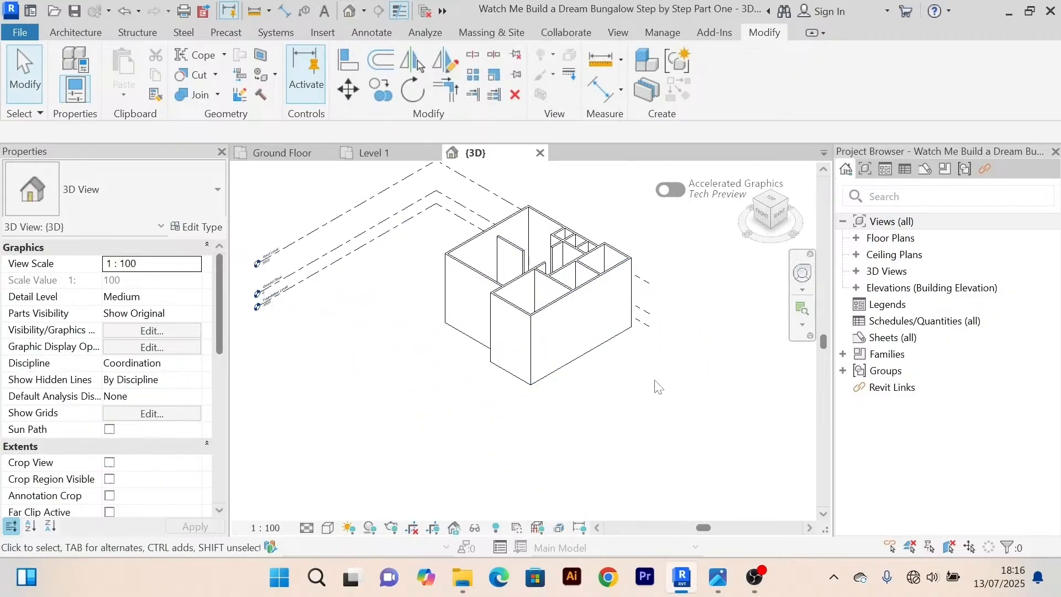
pyautogui.moveTo(684, 384); pyautogui.dragTo(683, 386, button='middle')
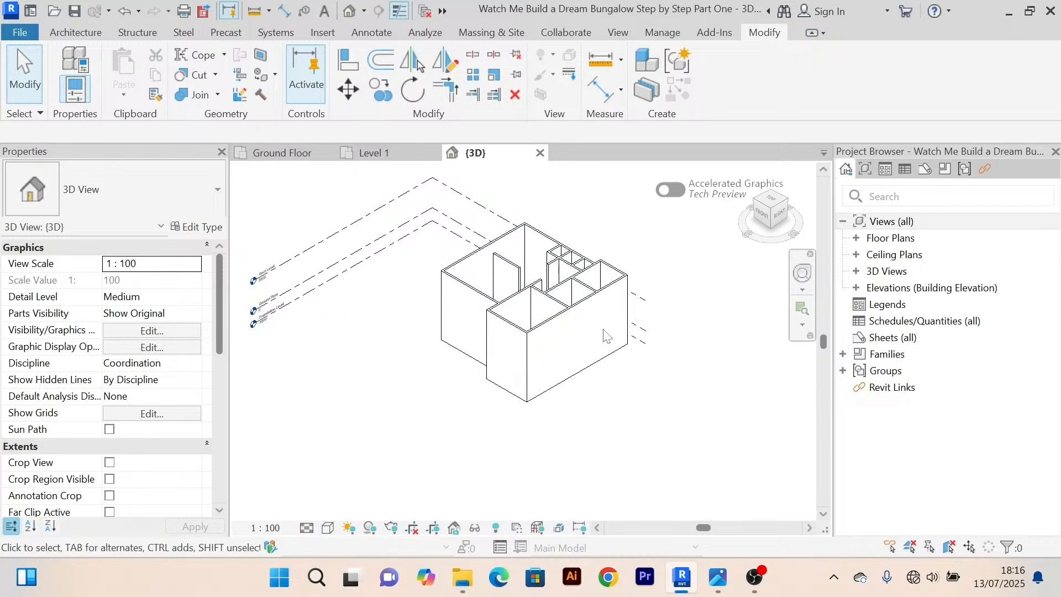
pyautogui.scroll(2, 564, 330)
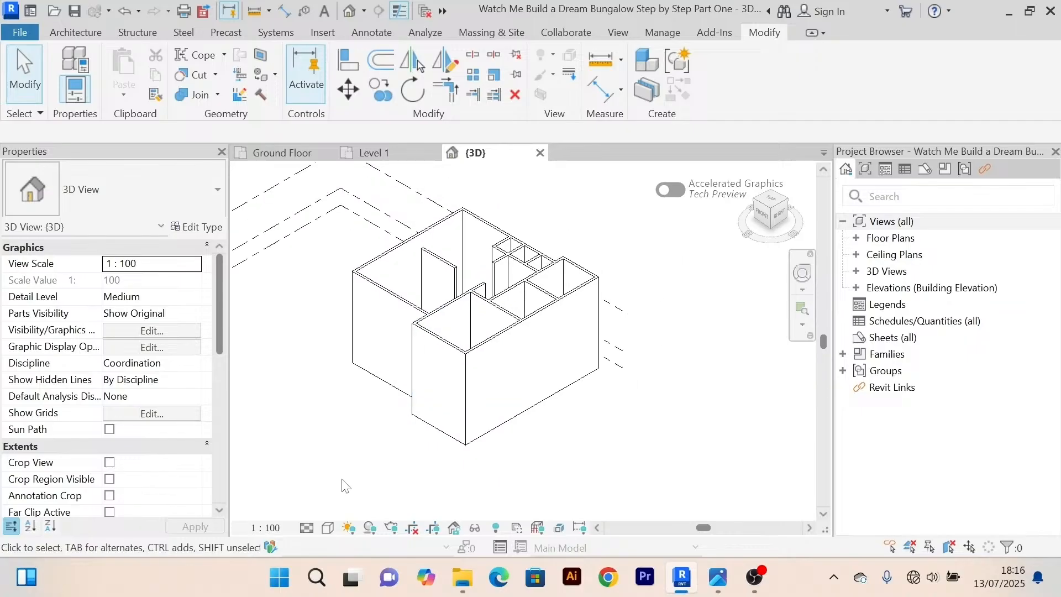
pyautogui.click(328, 527)
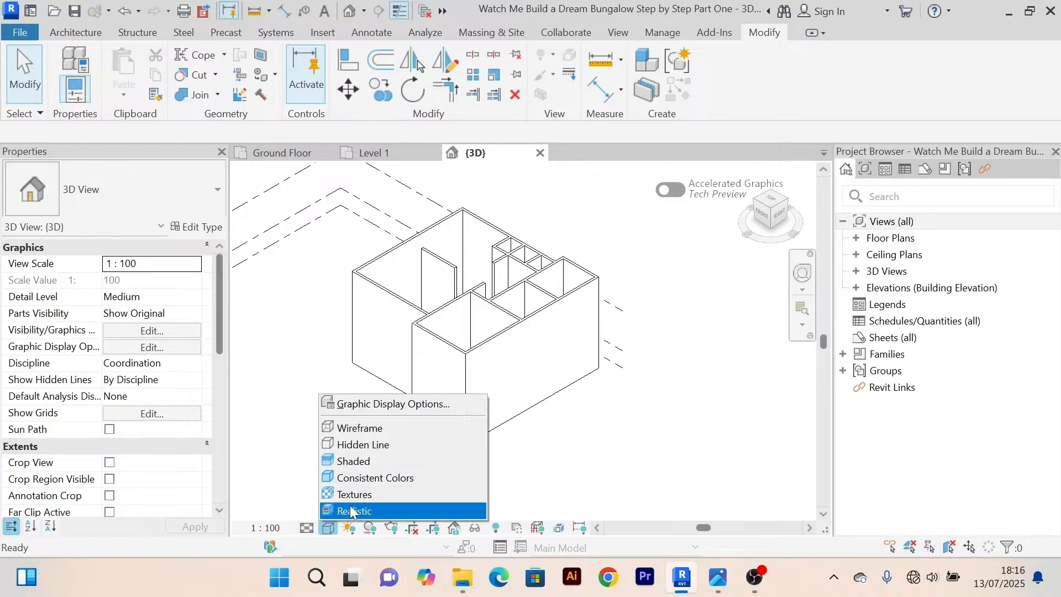
pyautogui.click(381, 465)
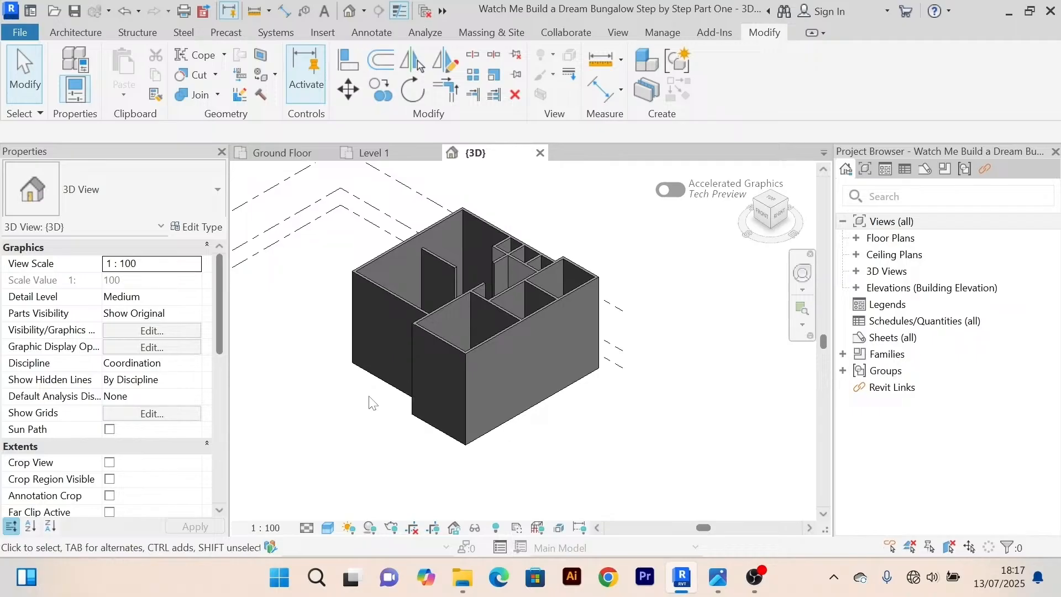
# Orbit around the shaded 3D model and inspect the walls and room partitions up close from several sides.
pyautogui.scroll(-2, 370, 402)
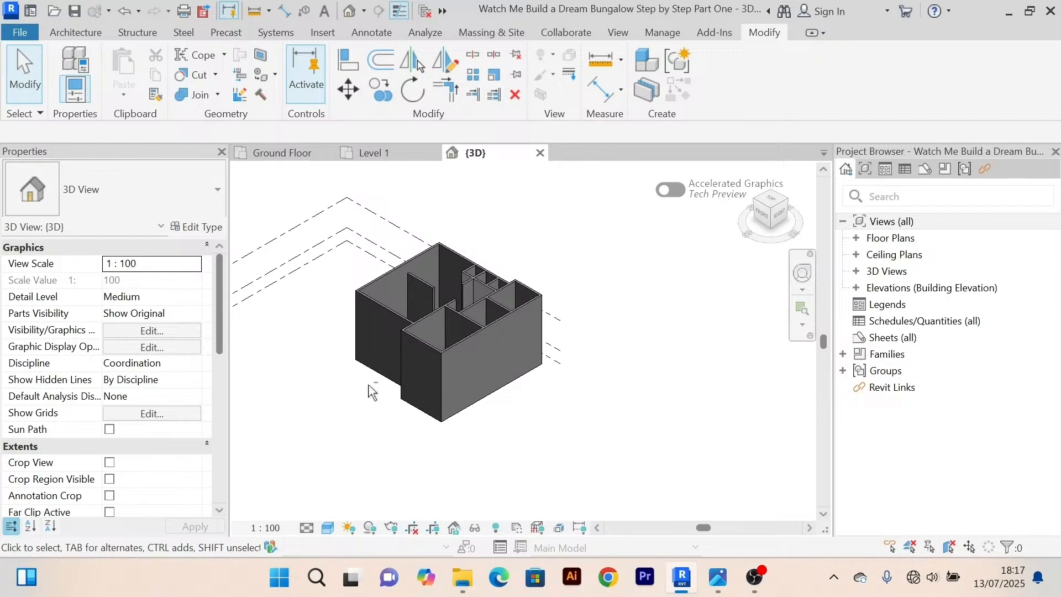
pyautogui.keyDown('shift'); pyautogui.moveTo(372, 391); pyautogui.dragTo(393, 359, button='middle'); pyautogui.keyUp('shift')
pyautogui.keyDown('shift'); pyautogui.moveTo(630, 322); pyautogui.dragTo(559, 272, button='middle'); pyautogui.keyUp('shift')
pyautogui.scroll(5, 532, 275)
pyautogui.scroll(-5, 533, 275)
pyautogui.keyDown('shift'); pyautogui.moveTo(521, 213); pyautogui.dragTo(469, 231, button='middle'); pyautogui.keyUp('shift')
pyautogui.scroll(6, 472, 346)
pyautogui.scroll(-6, 472, 346)
pyautogui.keyDown('shift'); pyautogui.moveTo(472, 345); pyautogui.dragTo(481, 431, button='middle'); pyautogui.keyUp('shift')
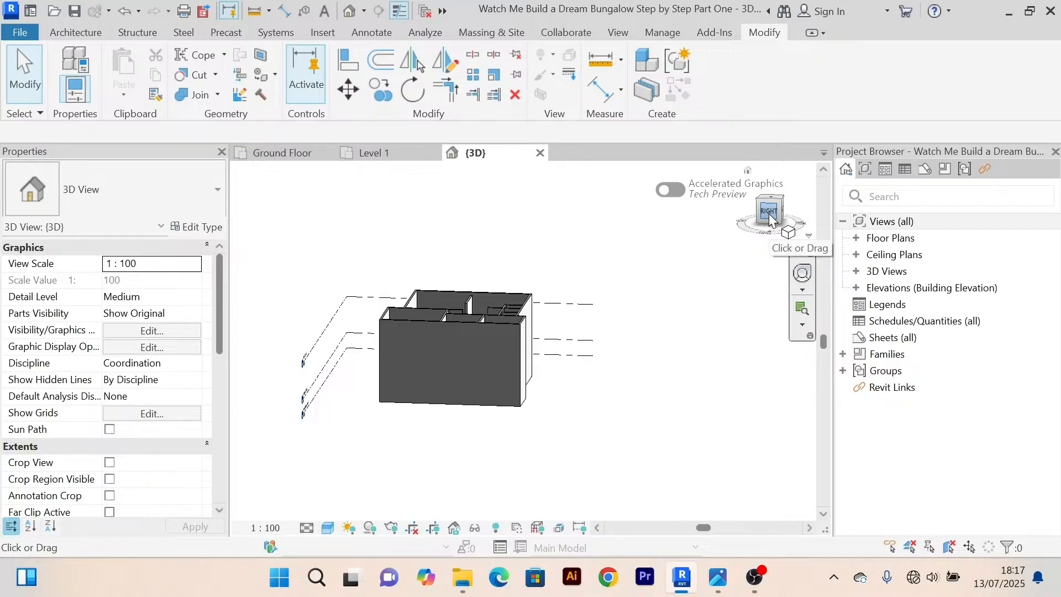
# View the model from its right-back corner, straight from the back, and straight from the left.
pyautogui.click(783, 197)
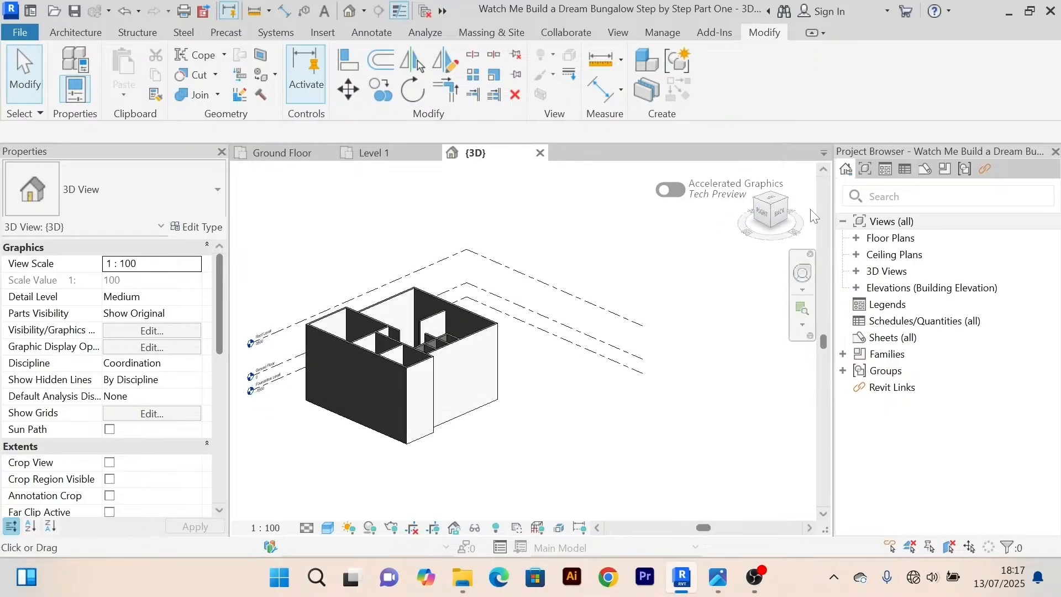
pyautogui.click(779, 211)
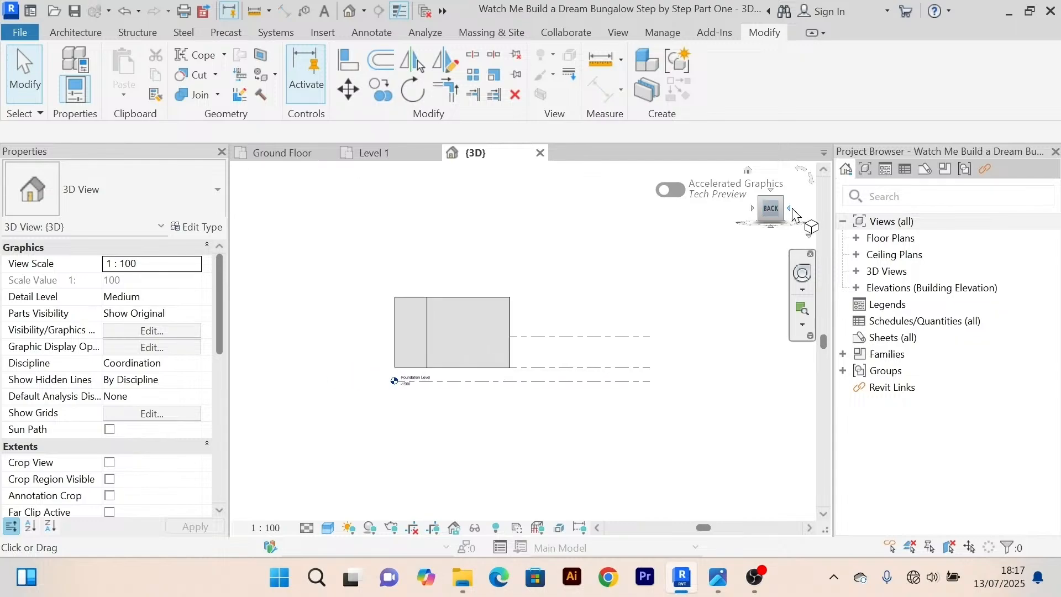
pyautogui.moveTo(783, 208); pyautogui.dragTo(746, 216)
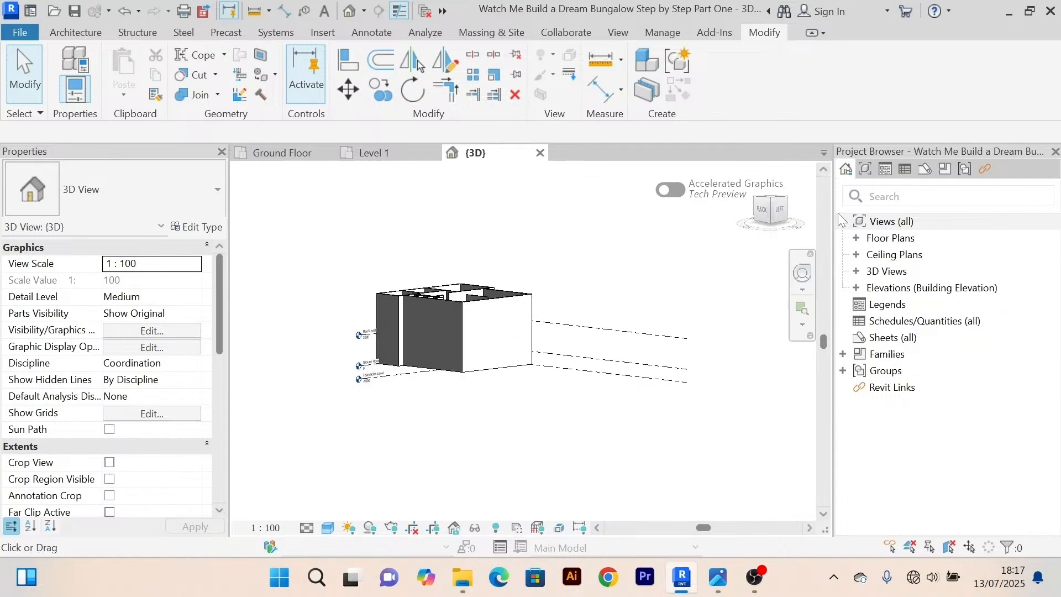
pyautogui.click(781, 213)
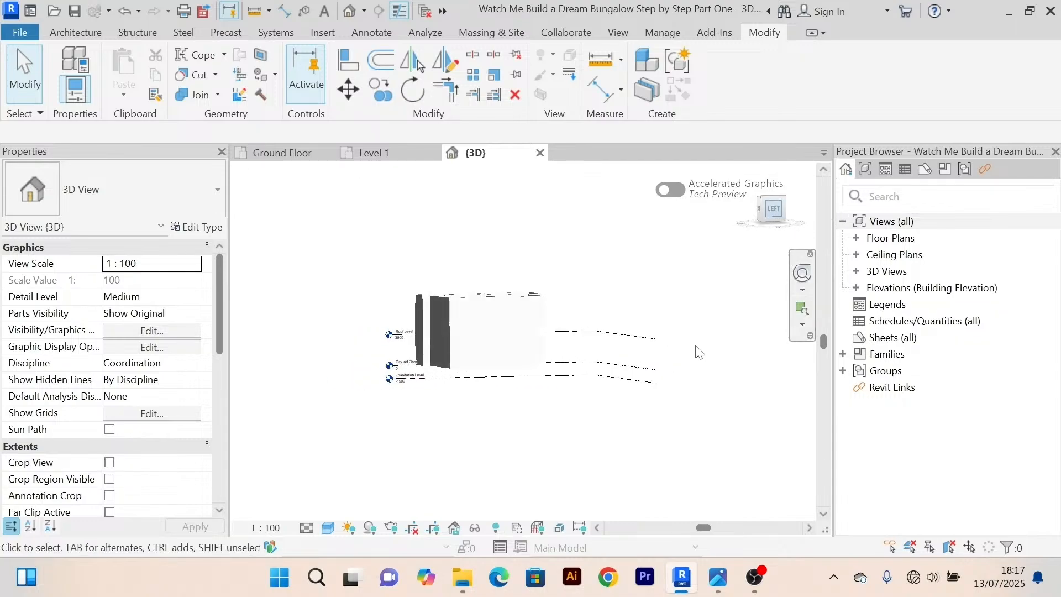
# Orbit the model with the steering wheel to see several sides of the walls, and close the wheel.
pyautogui.click(805, 274)
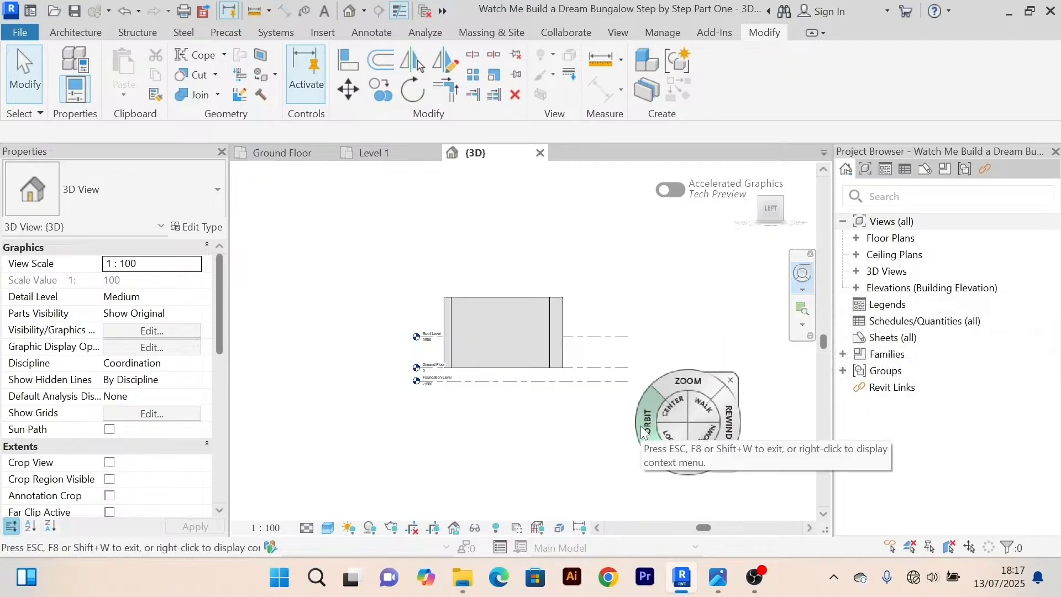
pyautogui.moveTo(642, 425); pyautogui.dragTo(645, 432)
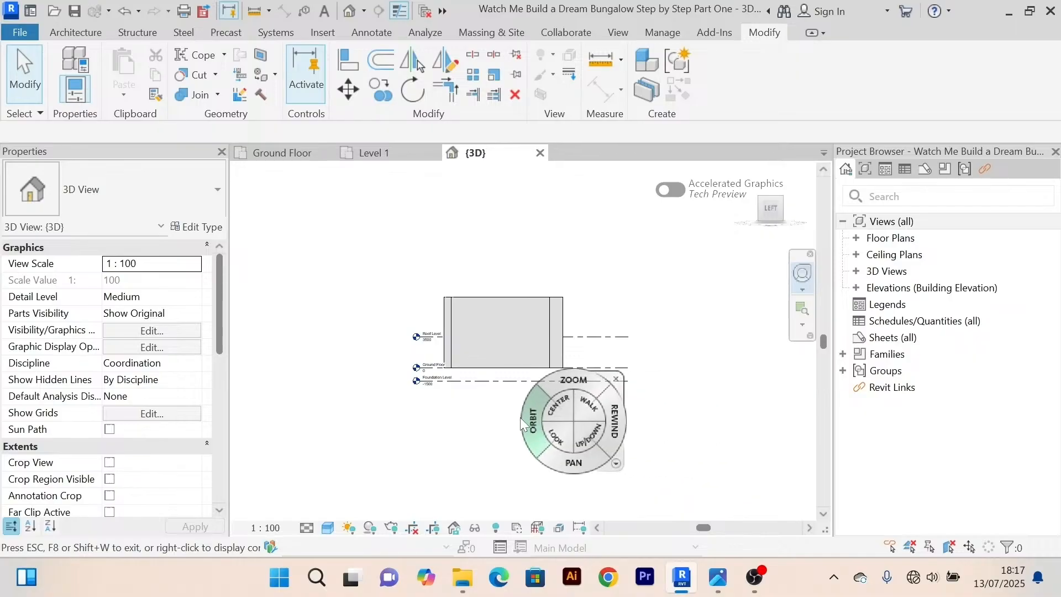
pyautogui.moveTo(478, 362); pyautogui.dragTo(706, 373)
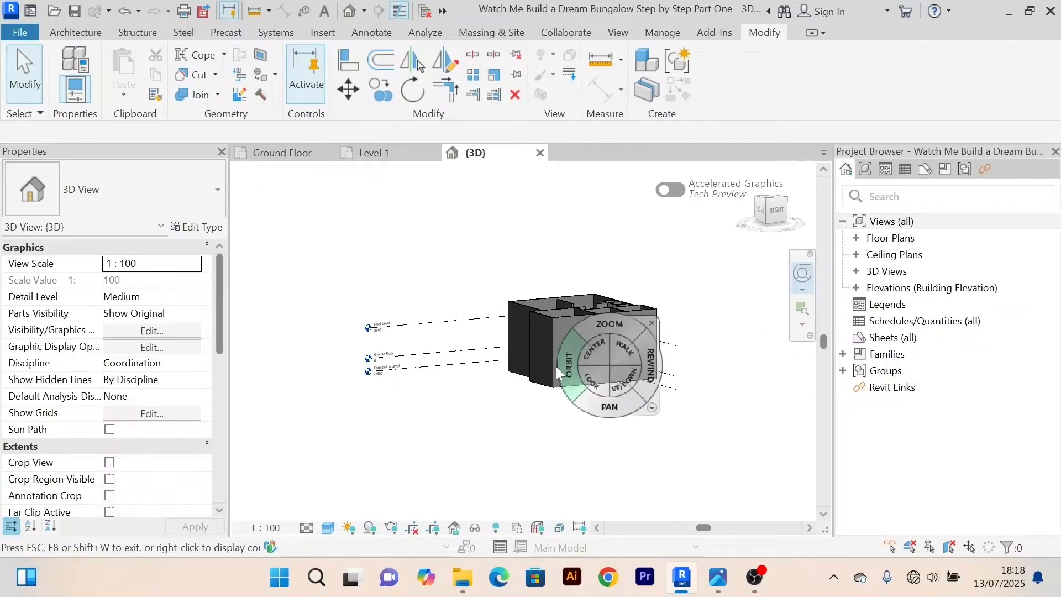
pyautogui.moveTo(556, 366); pyautogui.dragTo(708, 373)
pyautogui.moveTo(529, 348); pyautogui.dragTo(417, 343)
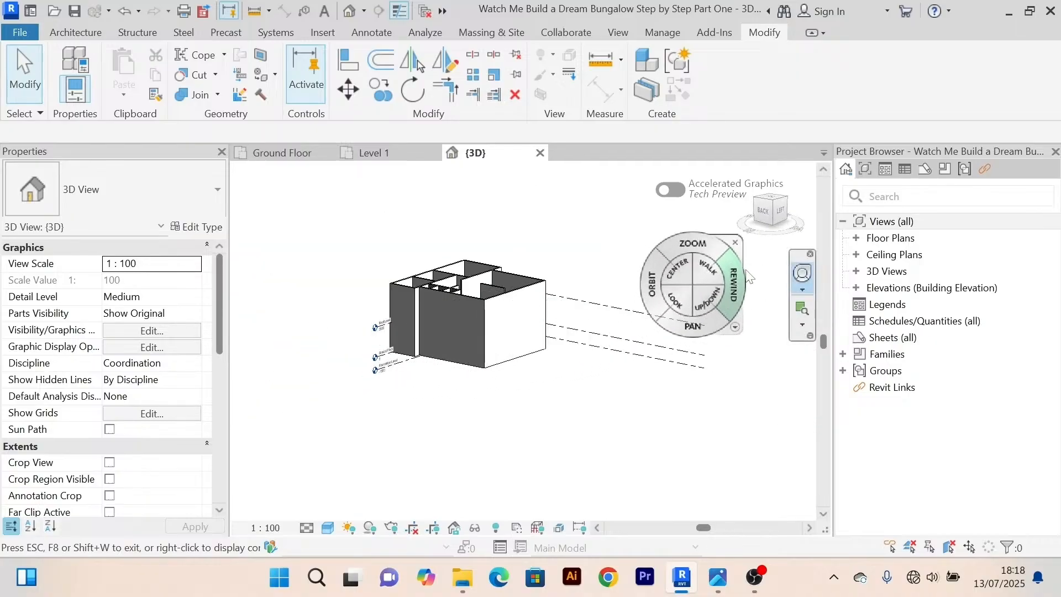
pyautogui.press('Escape')
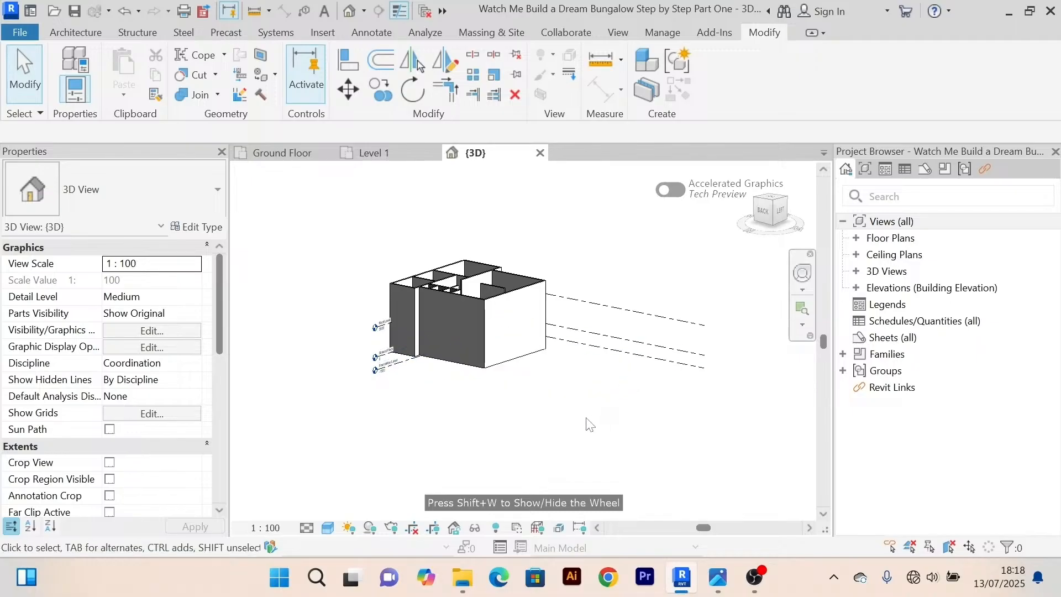
# Orbit freely around the shaded walls from the back-left side round to the front-right corner.
pyautogui.scroll(2, 582, 427)
pyautogui.scroll(-3, 578, 422)
pyautogui.keyDown('shift'); pyautogui.moveTo(577, 421); pyautogui.dragTo(481, 385, button='middle'); pyautogui.keyUp('shift')
pyautogui.scroll(4, 586, 395)
pyautogui.keyDown('shift'); pyautogui.moveTo(596, 396); pyautogui.dragTo(528, 429, button='middle'); pyautogui.keyUp('shift')
pyautogui.scroll(-3, 623, 407)
pyautogui.keyDown('shift'); pyautogui.moveTo(626, 413); pyautogui.dragTo(448, 413, button='middle'); pyautogui.keyUp('shift')
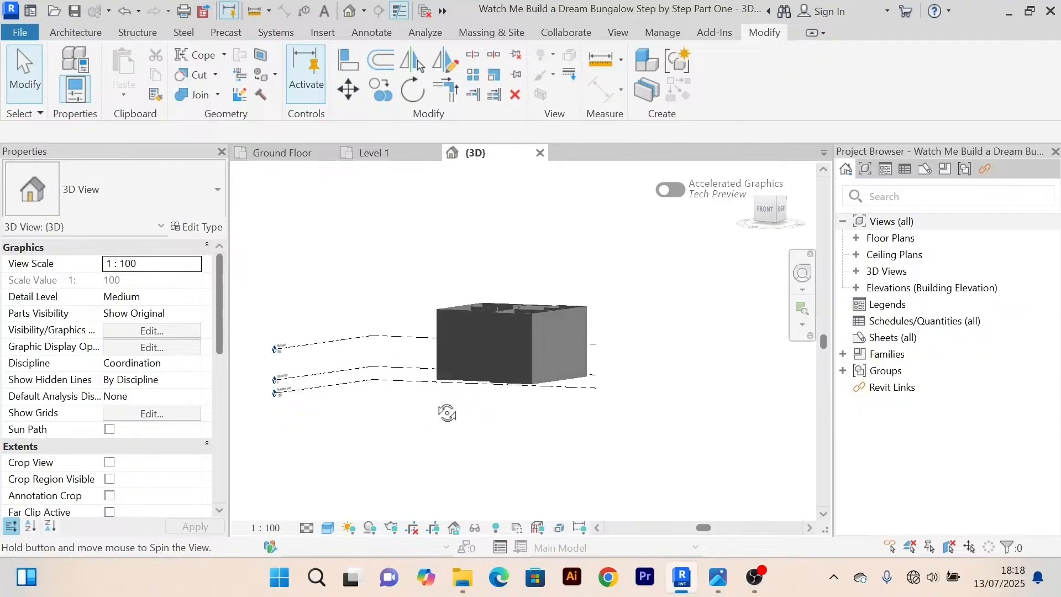
# Set the unconnected height of all Main Wall 200mm instances visible in the 3D view to 3500.
pyautogui.scroll(5, 400, 366)
pyautogui.moveTo(382, 348); pyautogui.dragTo(561, 335, button='middle')
pyautogui.scroll(3, 406, 350)
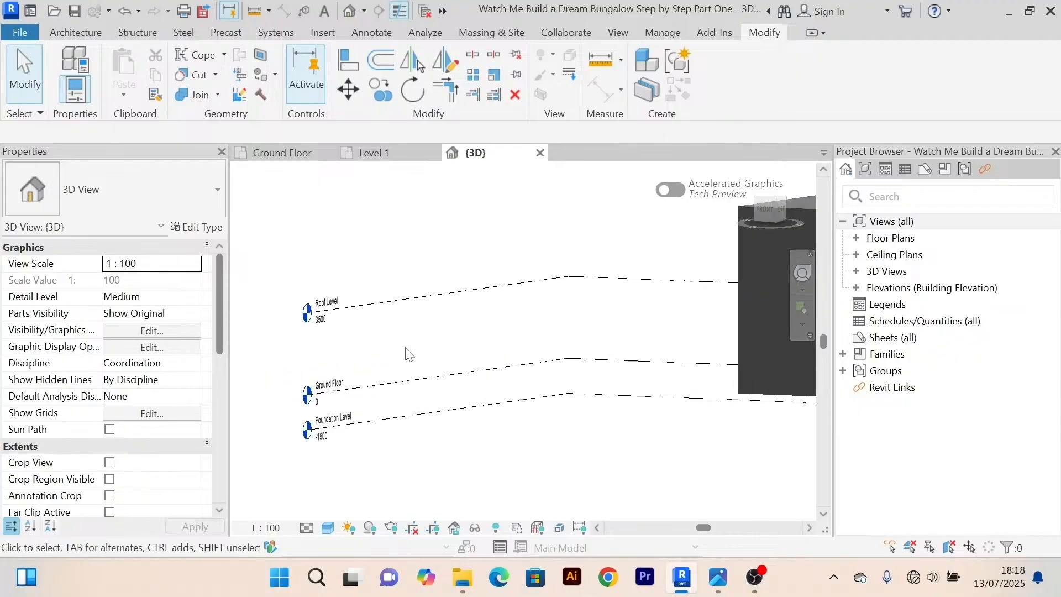
pyautogui.scroll(-4, 407, 351)
pyautogui.moveTo(412, 359); pyautogui.dragTo(330, 378, button='middle')
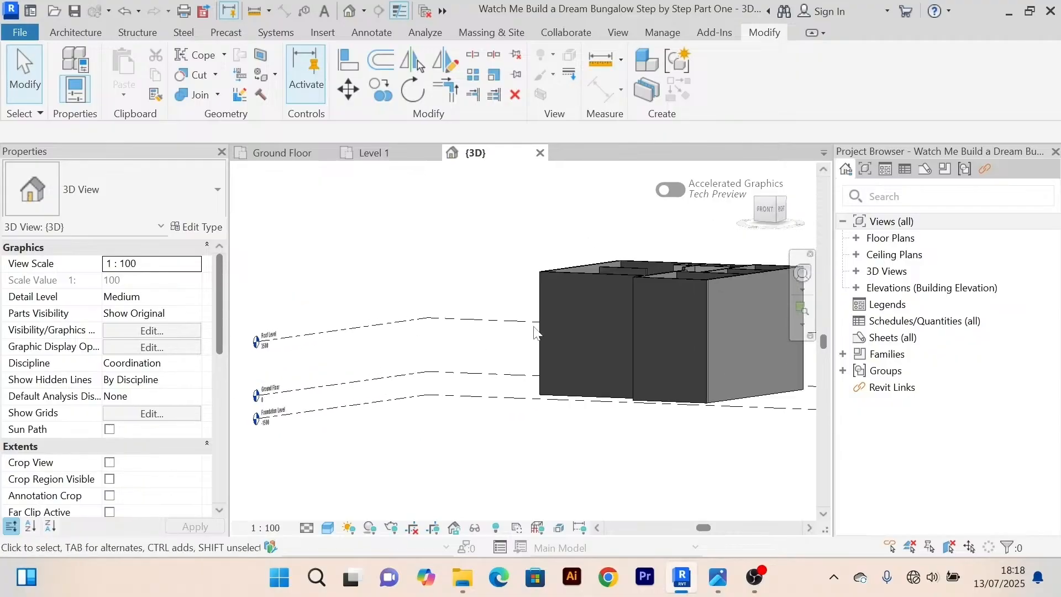
pyautogui.click(591, 276)
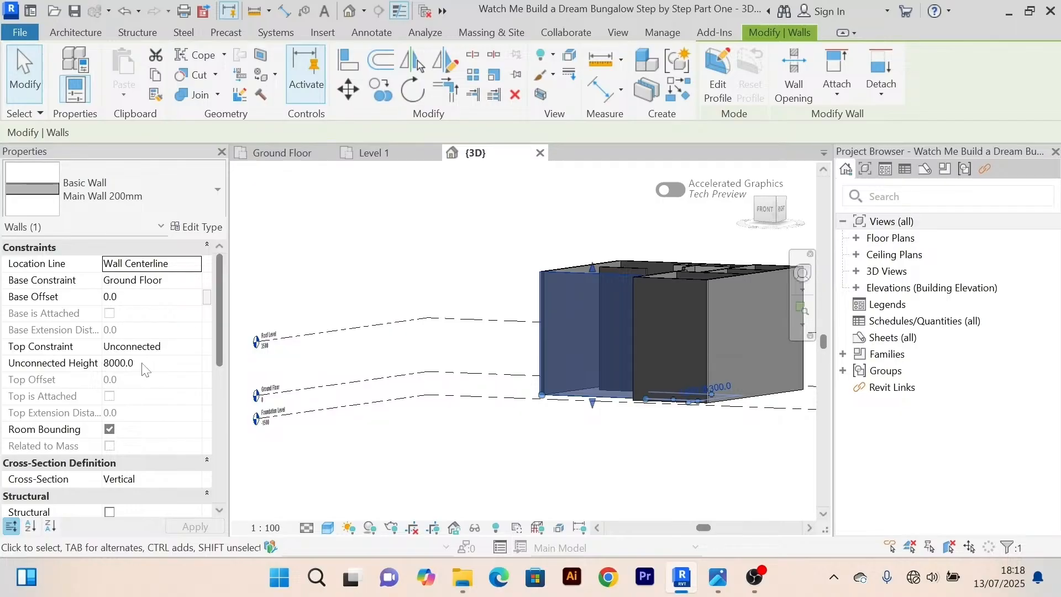
pyautogui.scroll(-1, 144, 369)
pyautogui.moveTo(486, 291); pyautogui.dragTo(388, 284, button='middle')
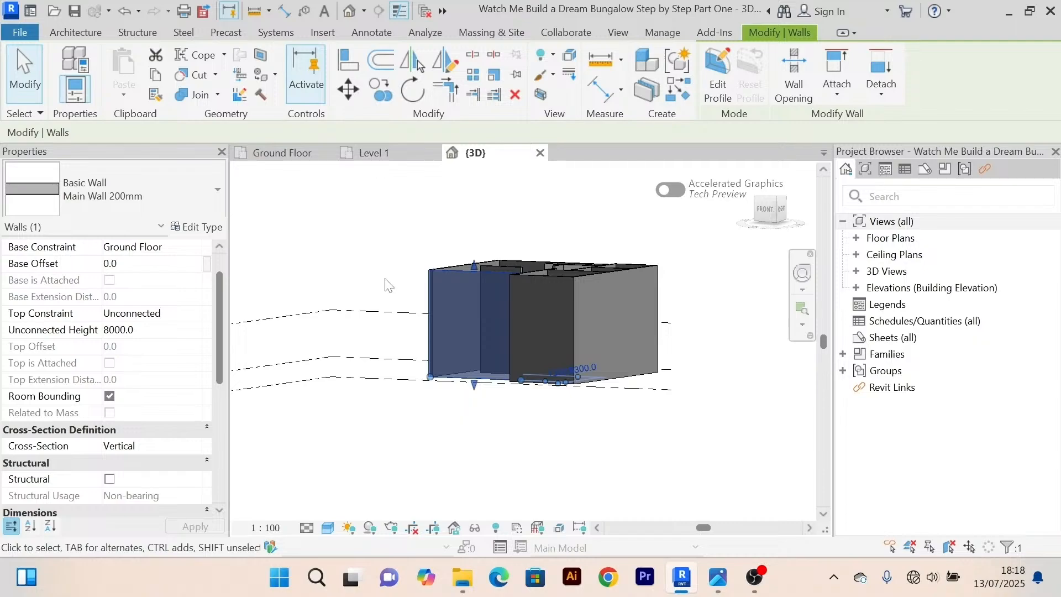
pyautogui.scroll(2, 509, 282)
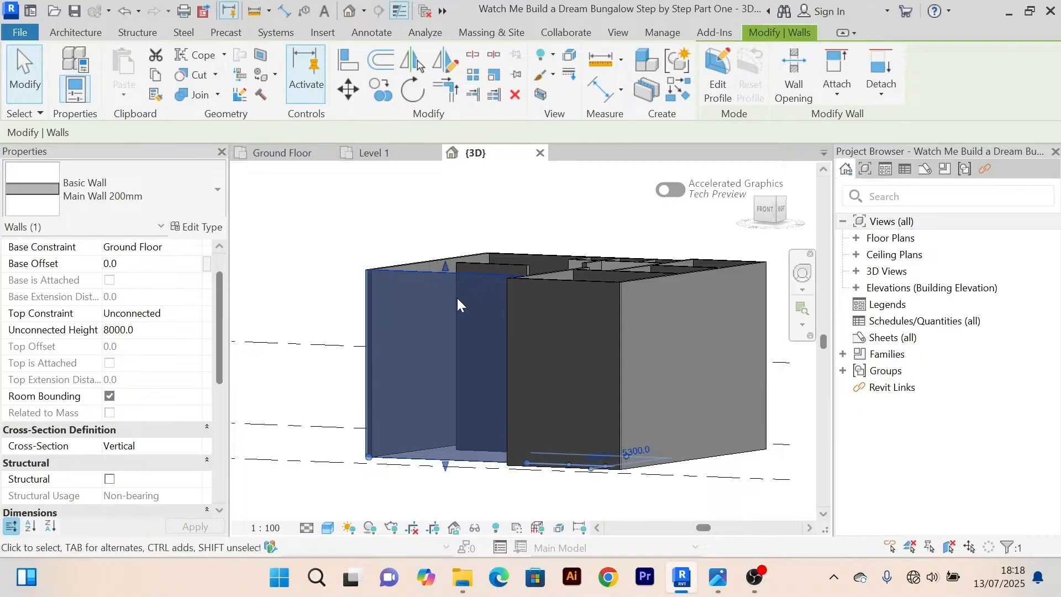
pyautogui.rightClick(415, 304)
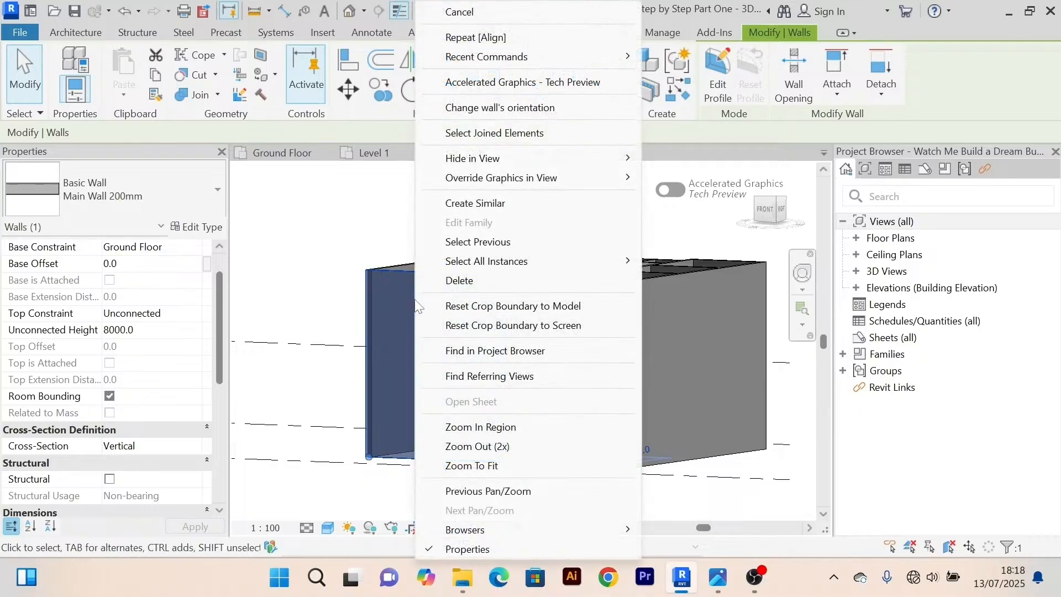
pyautogui.moveTo(490, 263)
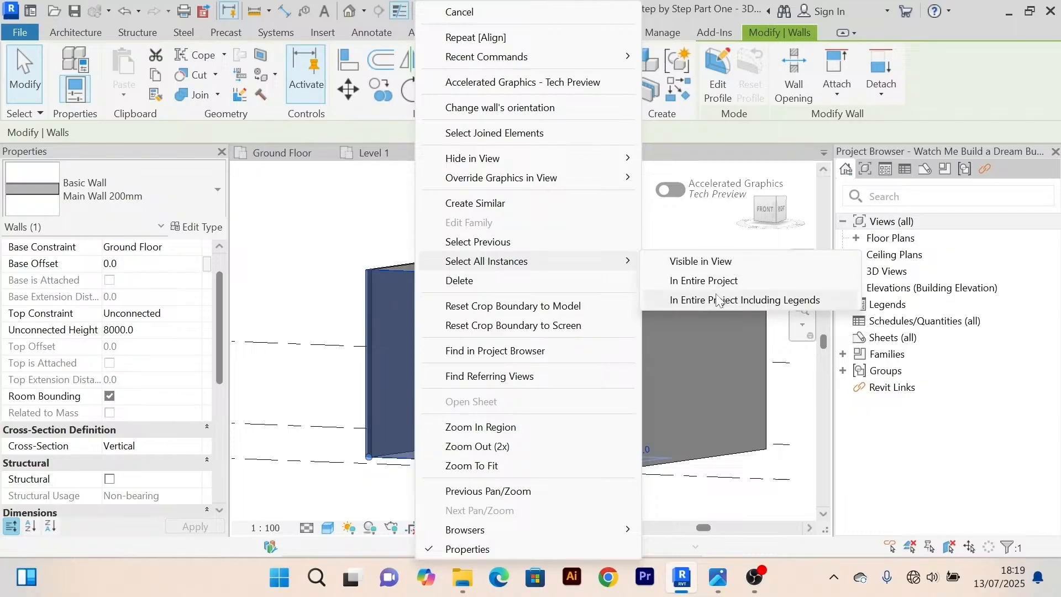
pyautogui.click(713, 263)
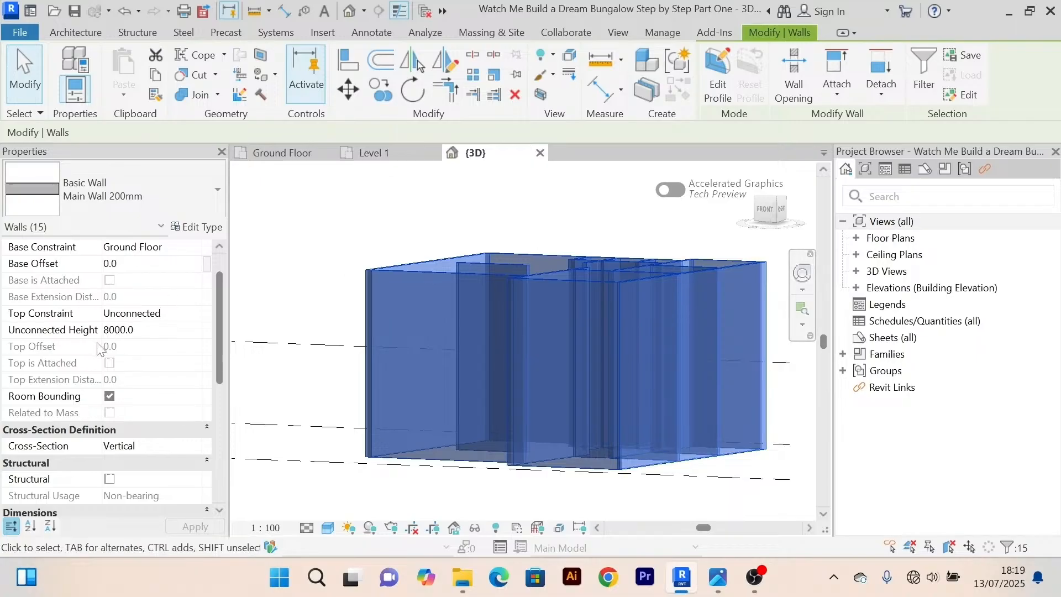
pyautogui.click(142, 331)
pyautogui.write('3500')
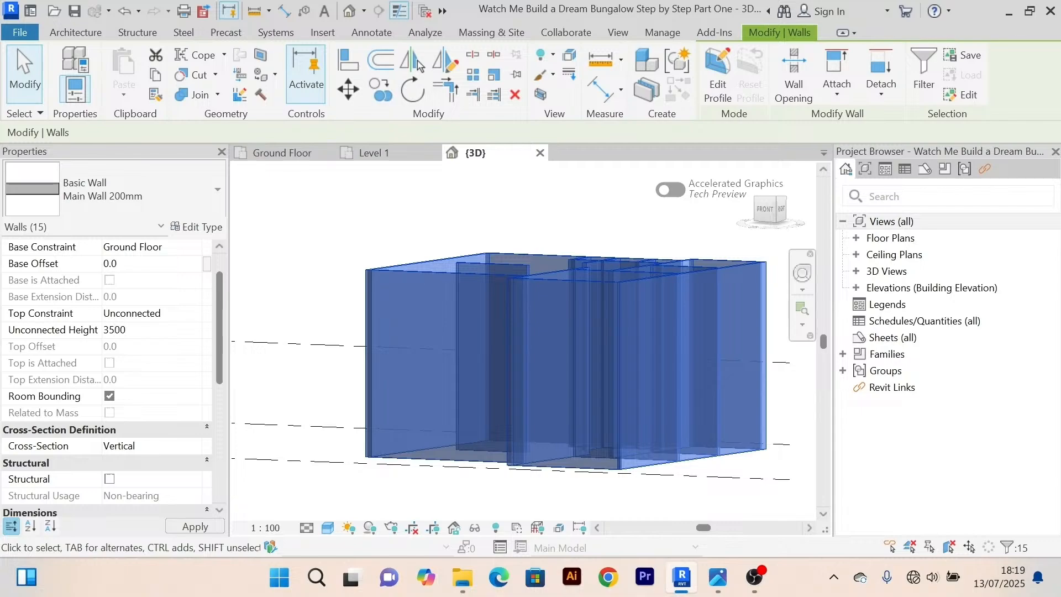
pyautogui.press('Return')
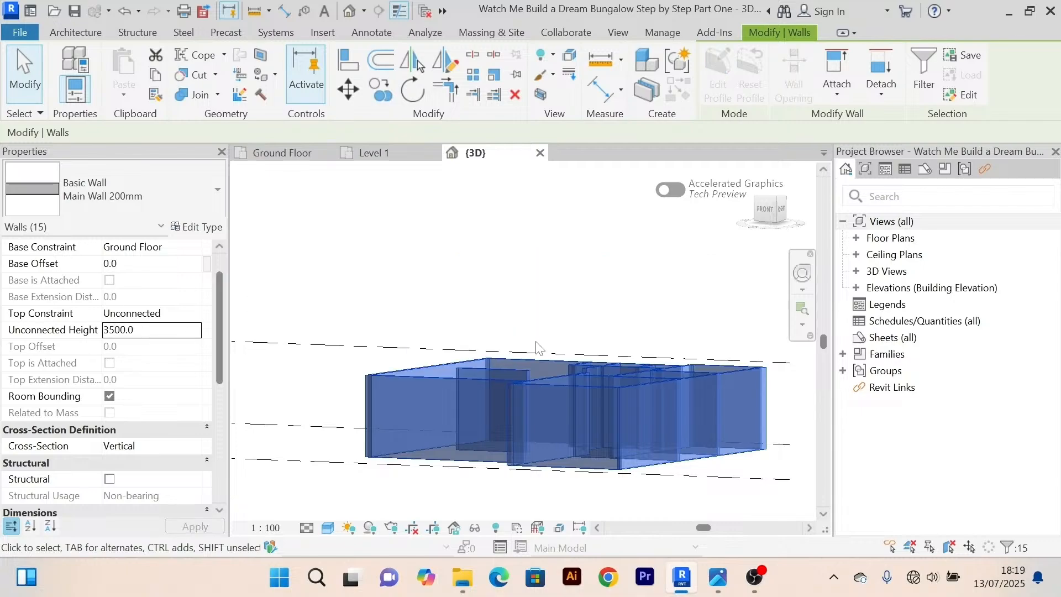
# Clear the wall selection and examine the wall tops against the Roof Level marker from the model's left side.
pyautogui.moveTo(598, 319); pyautogui.dragTo(594, 250, button='middle')
pyautogui.moveTo(544, 439); pyautogui.dragTo(739, 474, button='middle')
pyautogui.scroll(3, 512, 345)
pyautogui.press('Escape')
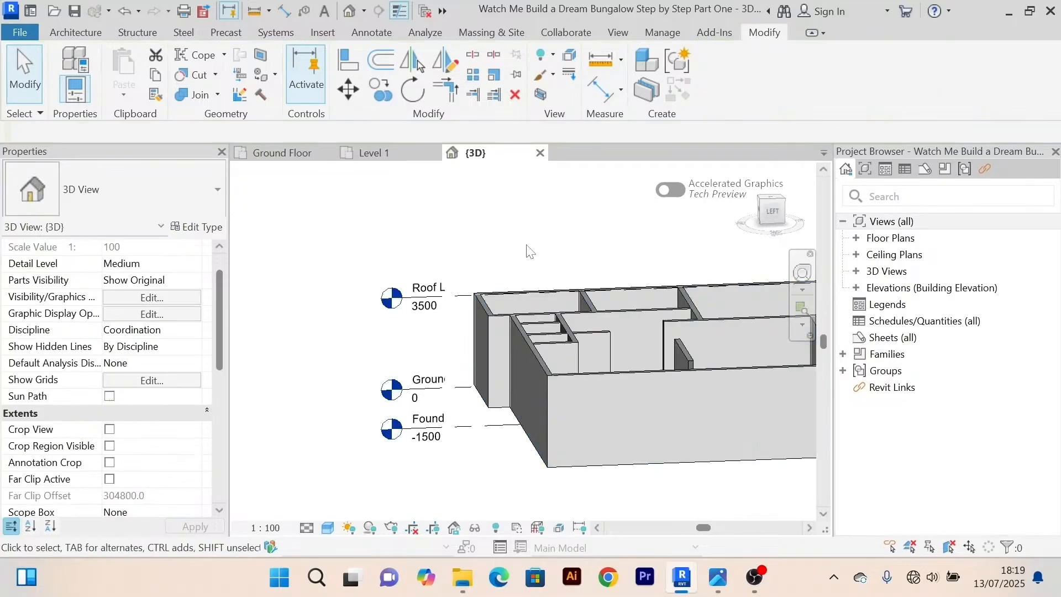
pyautogui.moveTo(529, 255); pyautogui.dragTo(490, 221, button='middle')
pyautogui.scroll(5, 440, 270)
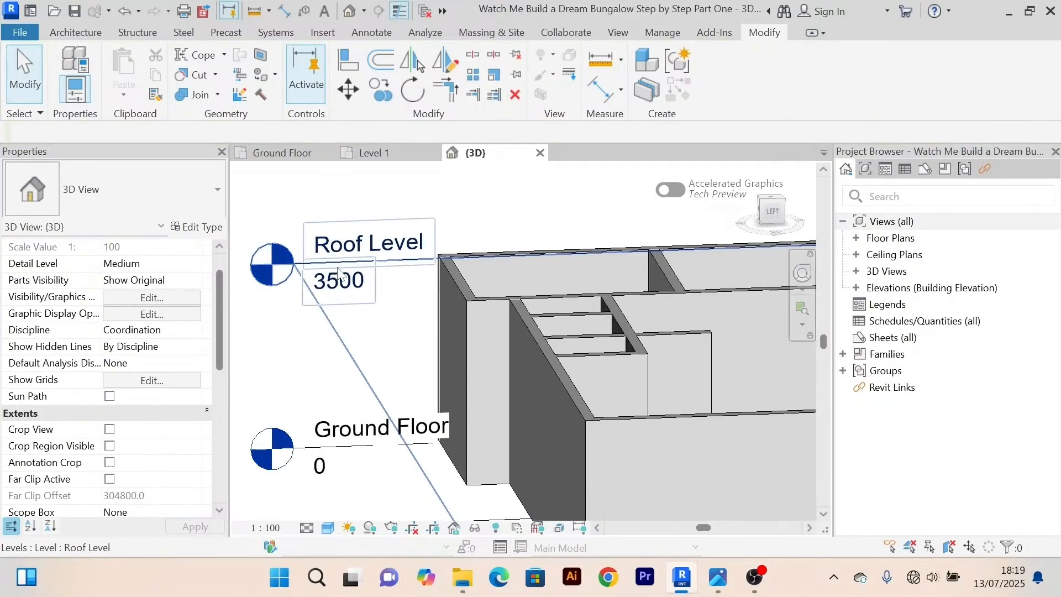
pyautogui.scroll(-7, 440, 270)
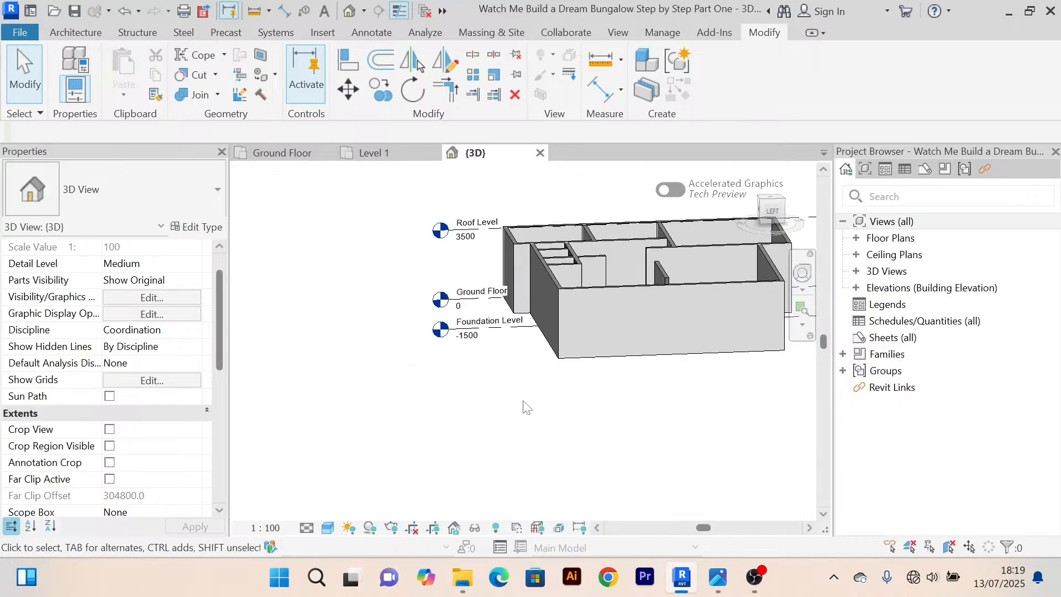
pyautogui.scroll(4, 551, 281)
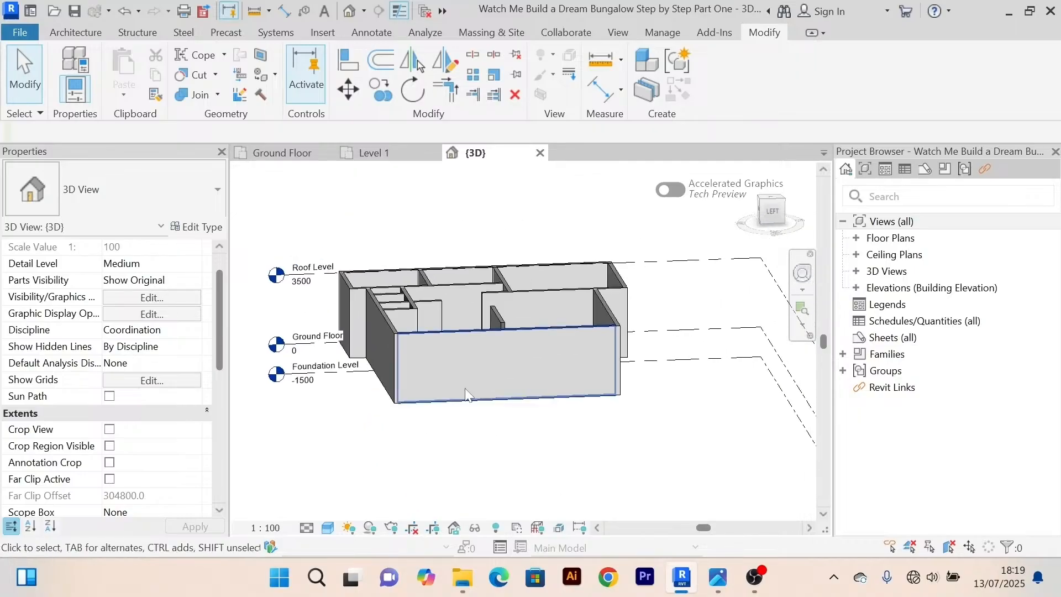
pyautogui.scroll(-3, 509, 350)
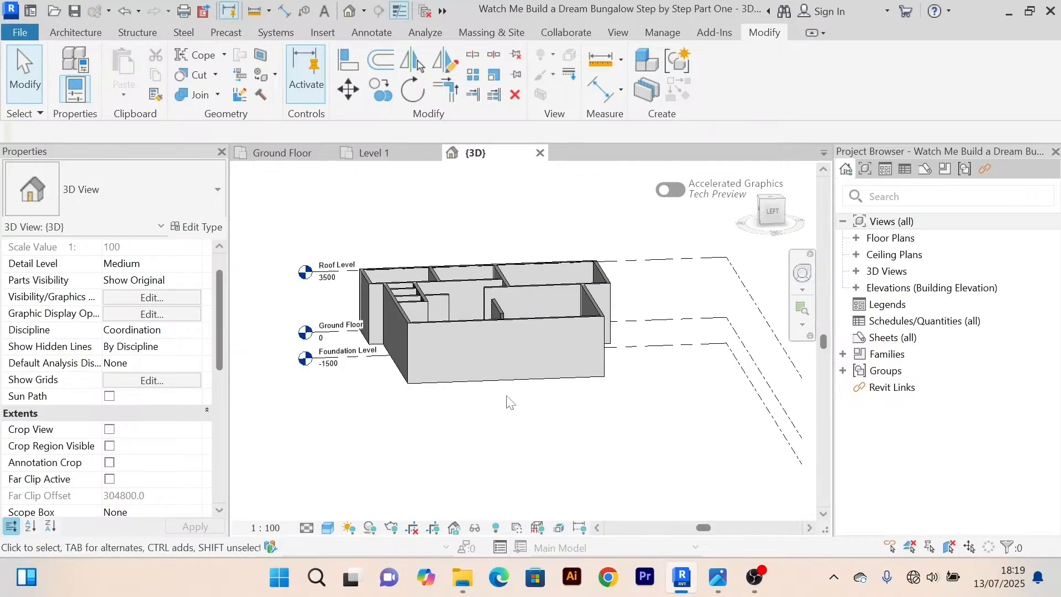
# Orbit the model to look down on the room layout from above, and open the Ground Floor plan.
pyautogui.scroll(-2, 509, 402)
pyautogui.keyDown('shift'); pyautogui.moveTo(509, 402); pyautogui.dragTo(525, 420, button='middle'); pyautogui.keyUp('shift')
pyautogui.scroll(3, 487, 426)
pyautogui.keyDown('shift'); pyautogui.moveTo(676, 389); pyautogui.dragTo(658, 426, button='middle'); pyautogui.keyUp('shift')
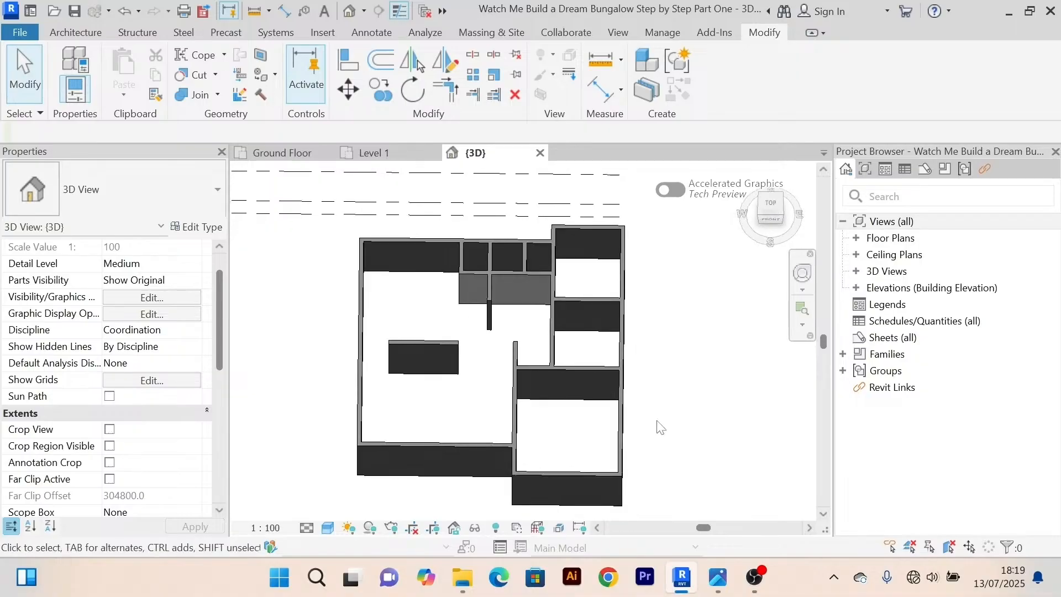
pyautogui.scroll(2, 644, 408)
pyautogui.scroll(-3, 645, 407)
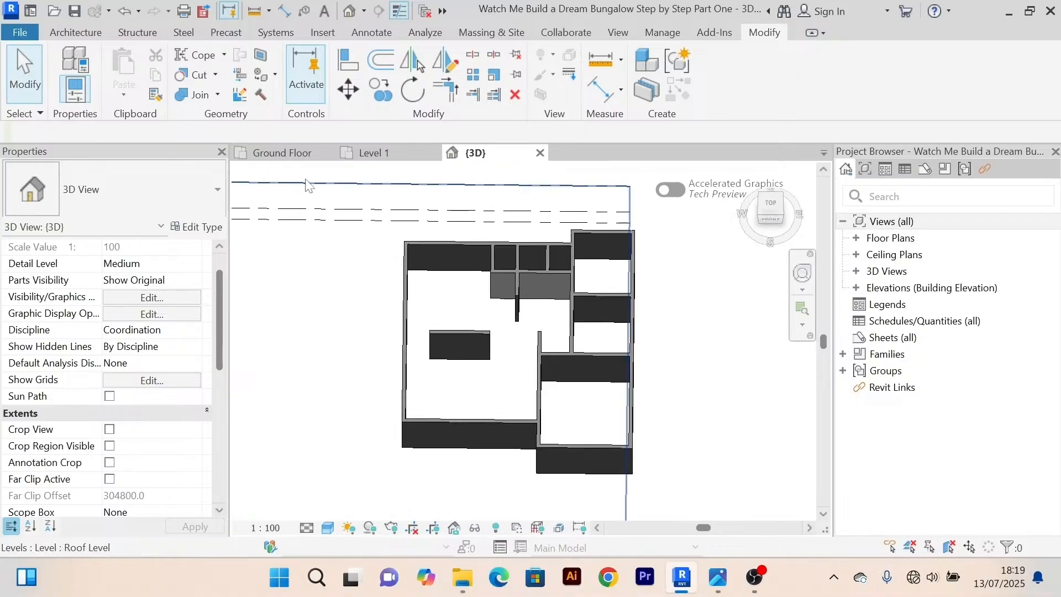
pyautogui.click(295, 156)
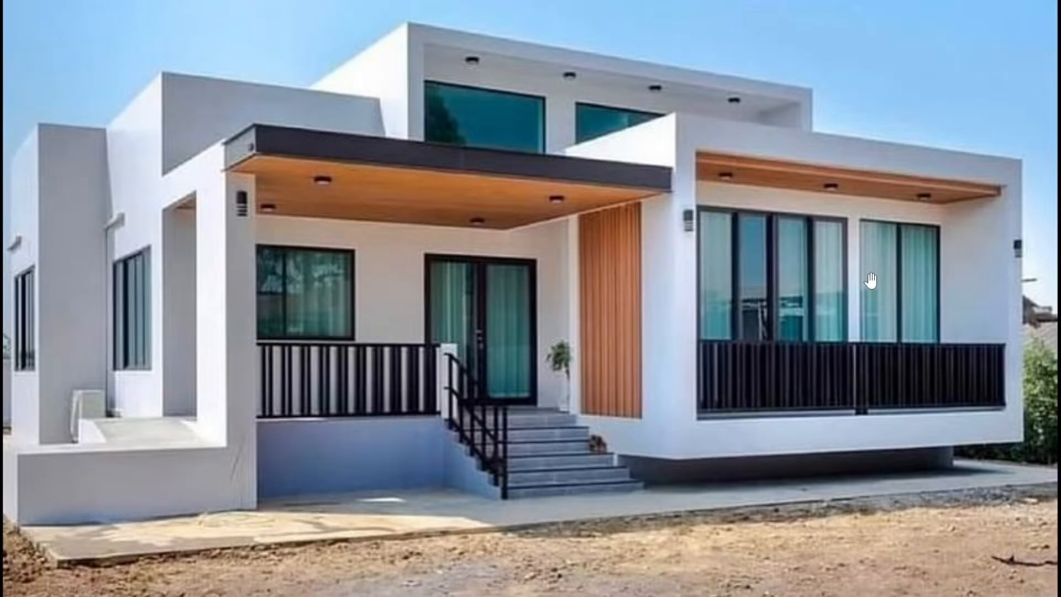
# Switch from the reference house photo back to Revit and cancel the active door placement.
pyautogui.hotkey('alt', 'Tab')
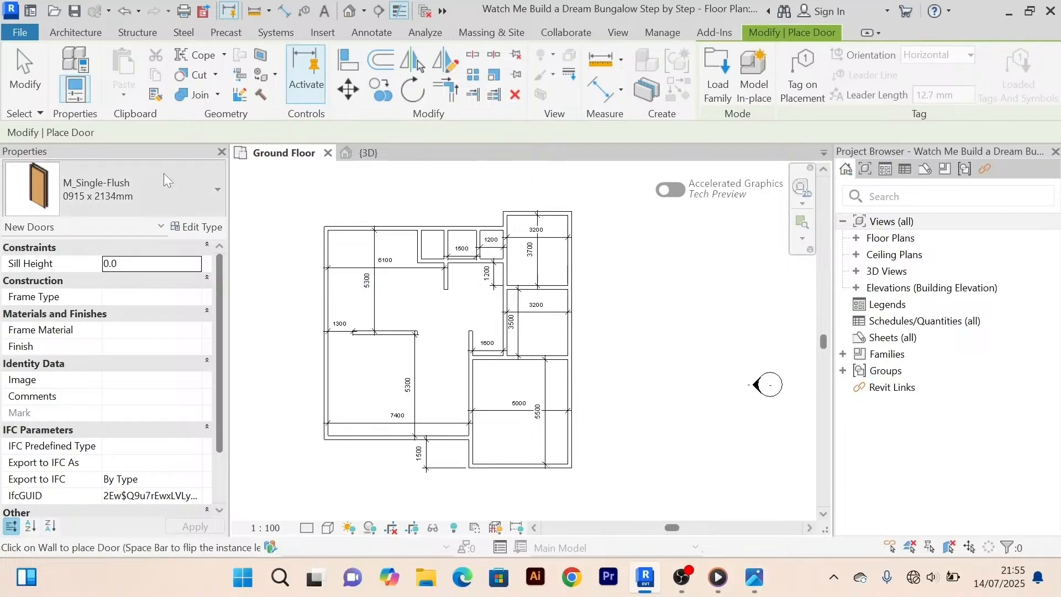
pyautogui.rightClick(337, 200)
pyautogui.click(370, 217)
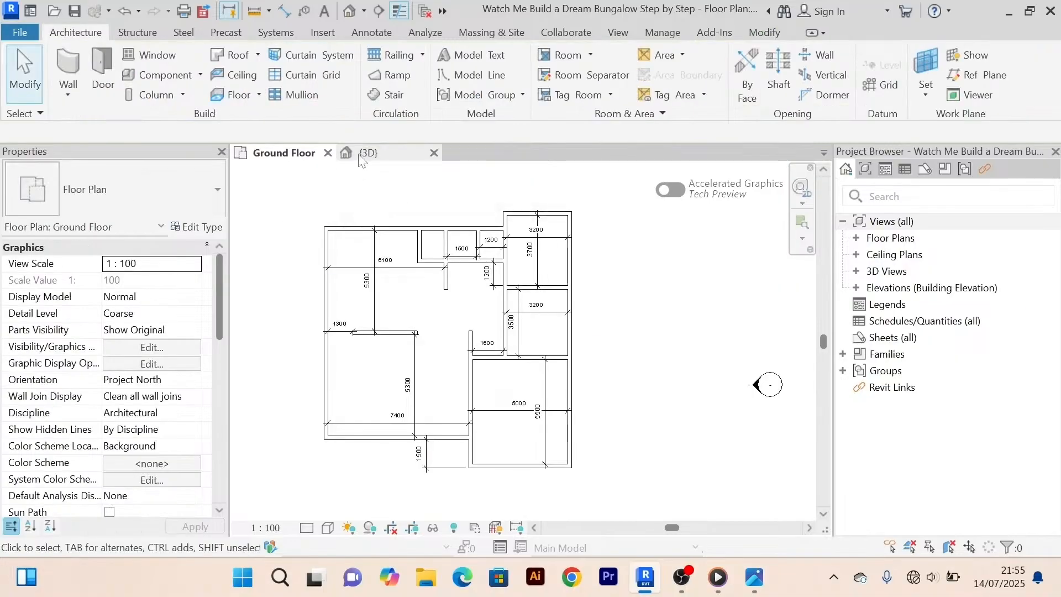
# Open the 3D view and orbit around the walls to inspect the rooms from the back and the front.
pyautogui.click(365, 155)
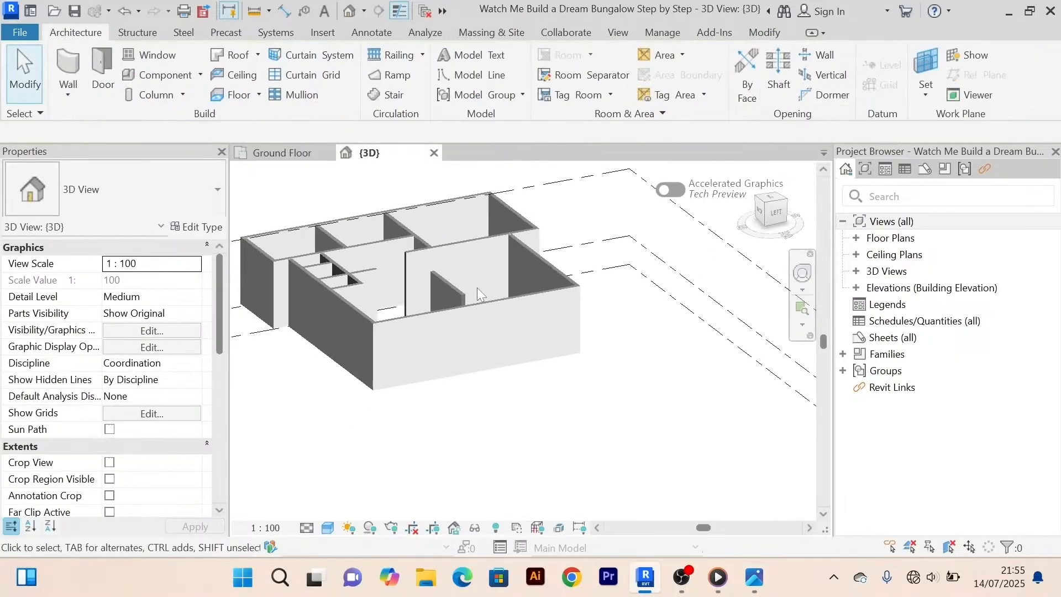
pyautogui.moveTo(476, 287); pyautogui.dragTo(508, 310, button='middle')
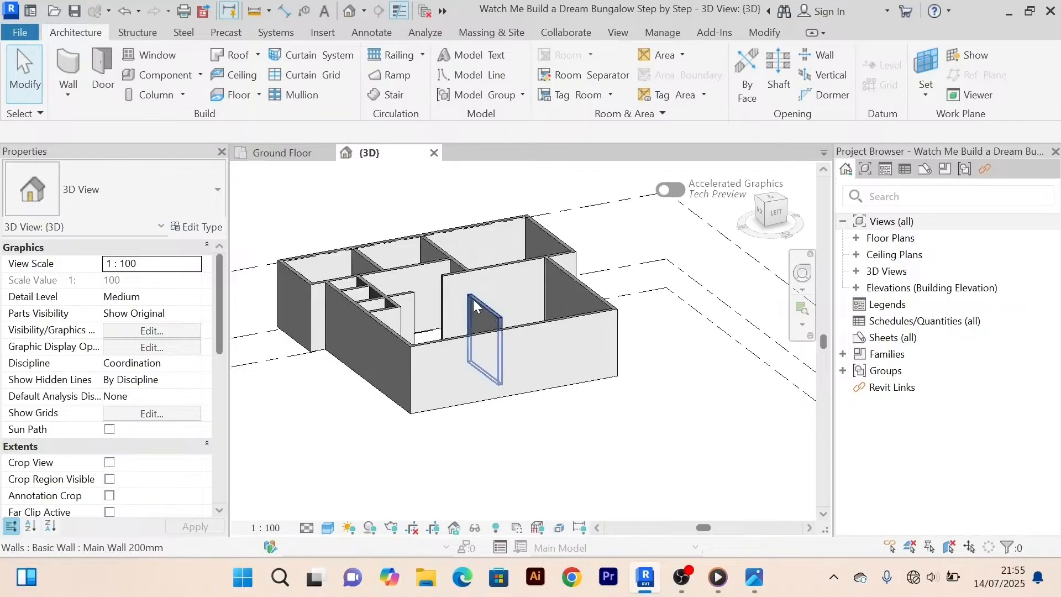
pyautogui.keyDown('shift'); pyautogui.moveTo(473, 297); pyautogui.dragTo(619, 299, button='middle'); pyautogui.keyUp('shift')
pyautogui.scroll(3, 516, 266)
pyautogui.scroll(-4, 515, 267)
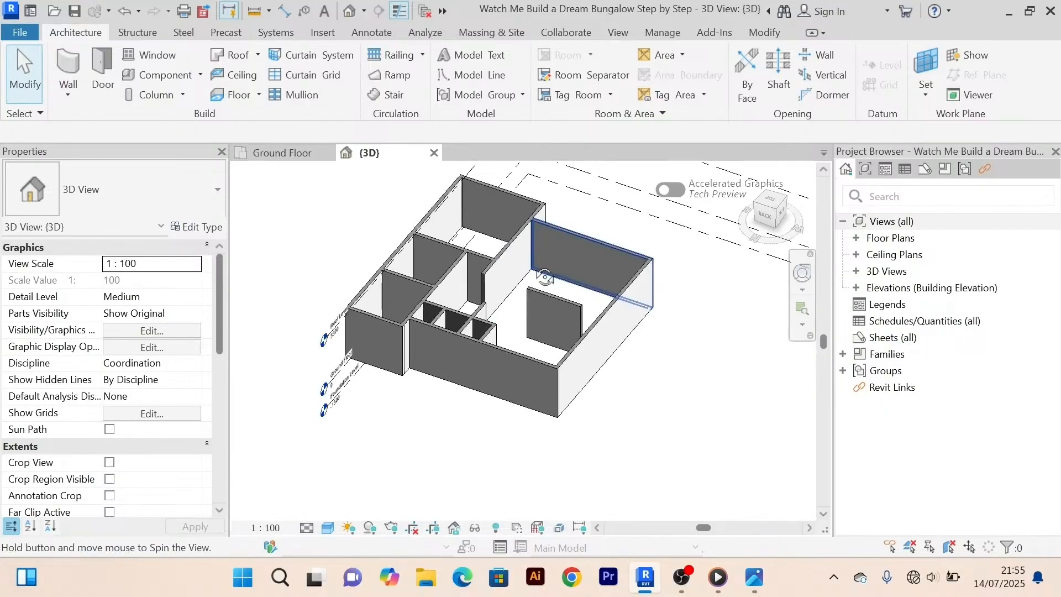
pyautogui.keyDown('shift'); pyautogui.moveTo(545, 277); pyautogui.dragTo(442, 317, button='middle'); pyautogui.keyUp('shift')
pyautogui.moveTo(631, 319); pyautogui.dragTo(482, 349, button='middle')
pyautogui.keyDown('shift'); pyautogui.moveTo(630, 329); pyautogui.dragTo(538, 280, button='middle'); pyautogui.keyUp('shift')
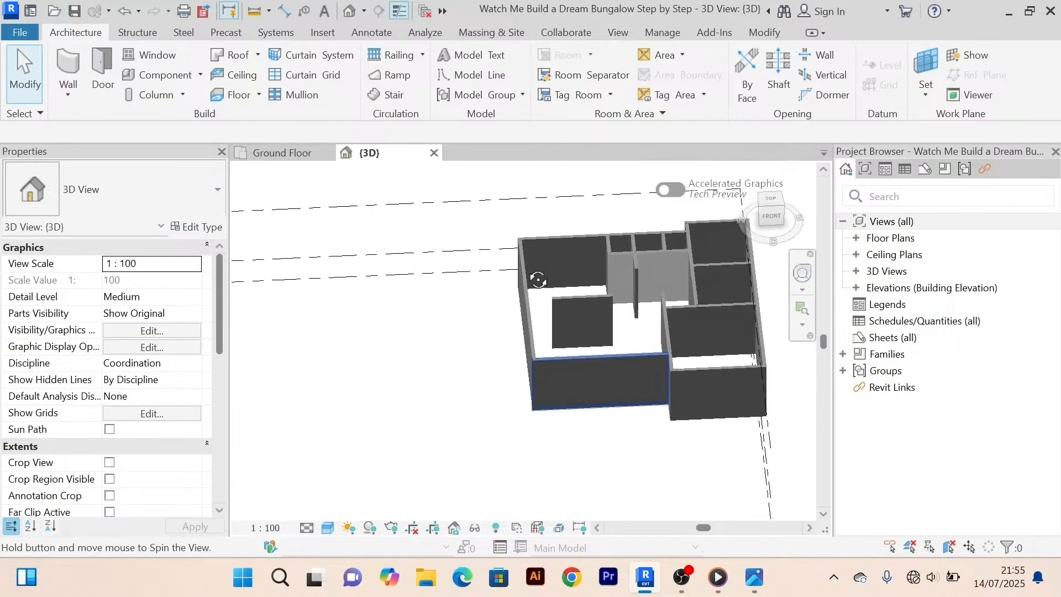
pyautogui.scroll(2, 623, 316)
pyautogui.moveTo(623, 317); pyautogui.dragTo(500, 339, button='middle')
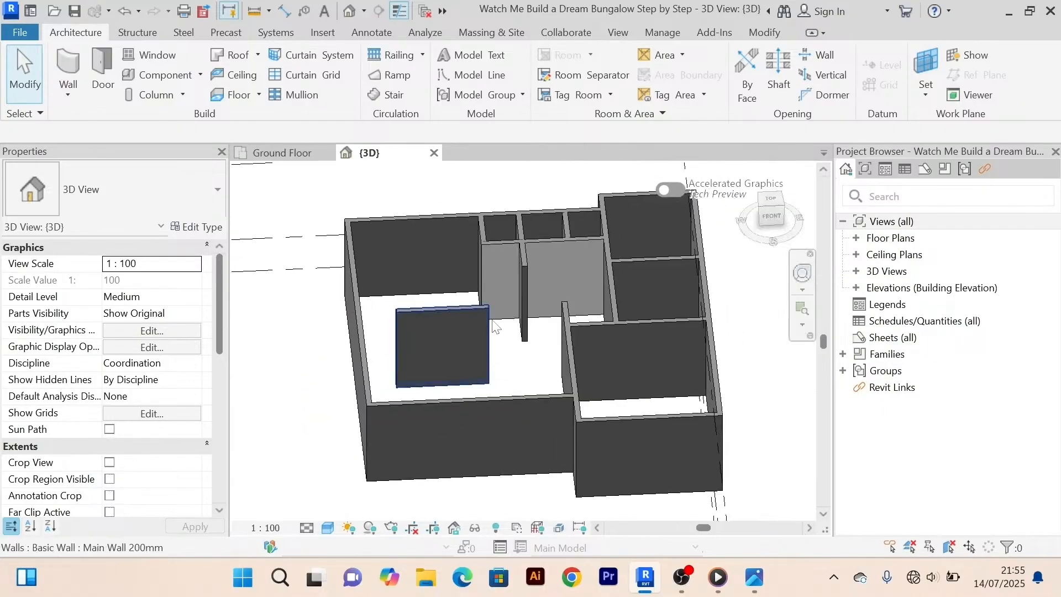
# Return to the Ground Floor plan and examine the dimensioned rooms and the recess beside the front room.
pyautogui.click(282, 153)
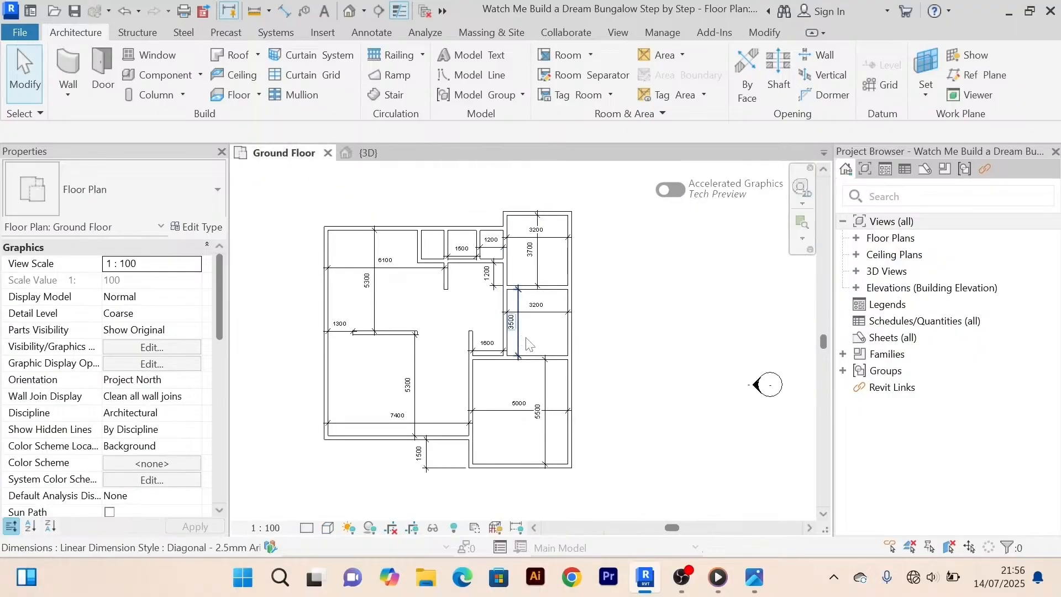
pyautogui.moveTo(617, 300); pyautogui.dragTo(634, 309, button='middle')
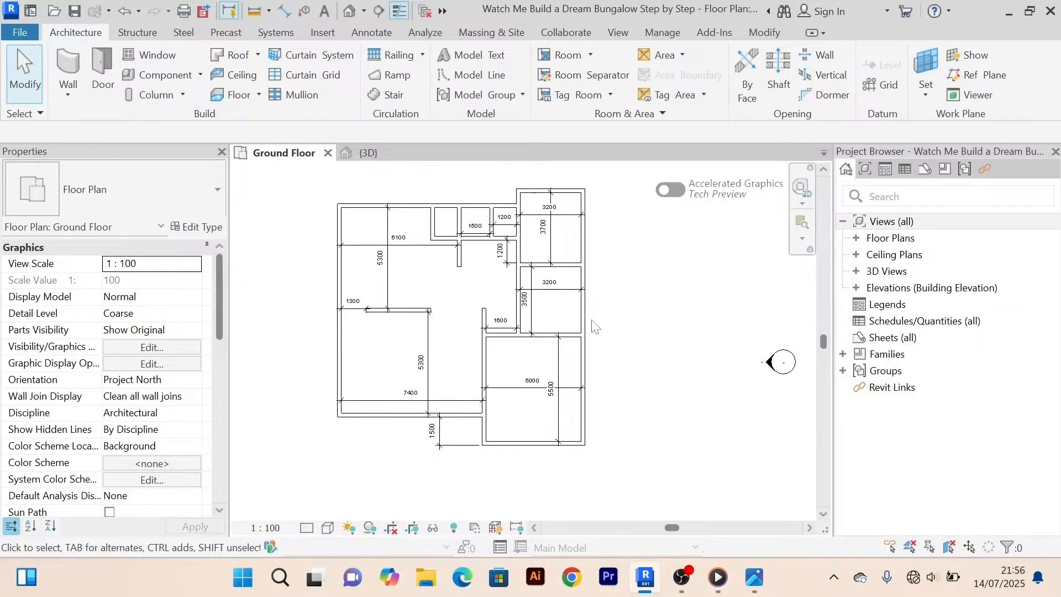
pyautogui.scroll(3, 463, 419)
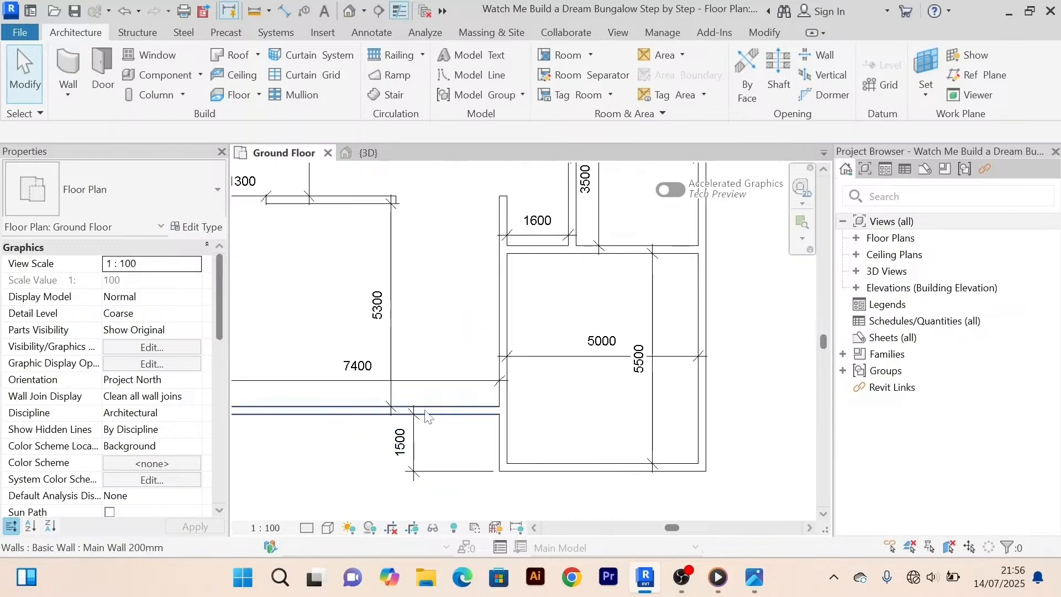
pyautogui.scroll(-4, 432, 413)
pyautogui.scroll(3, 461, 422)
pyautogui.scroll(-4, 461, 426)
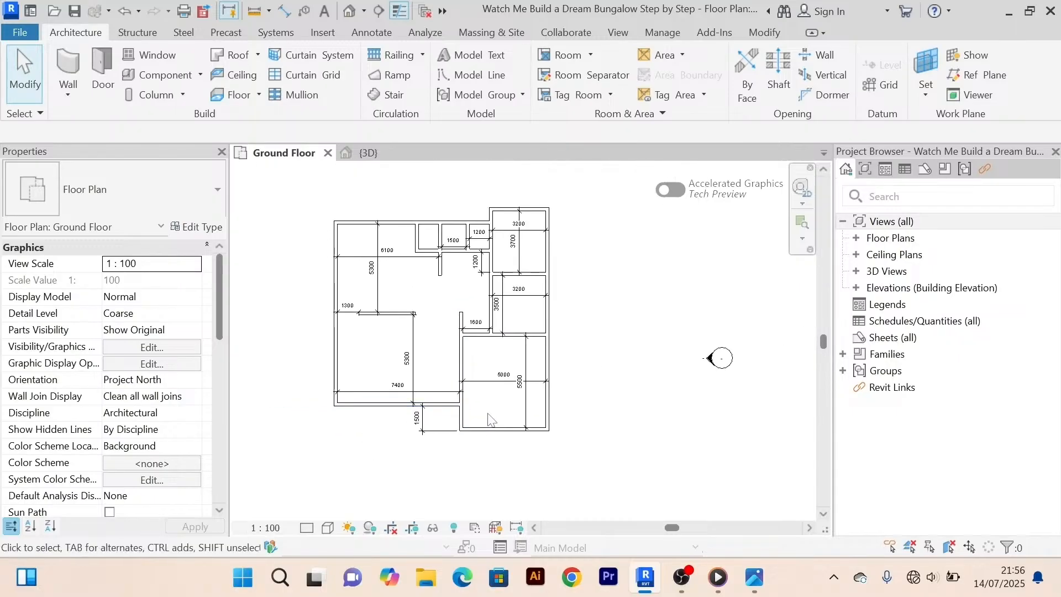
pyautogui.moveTo(506, 429)
pyautogui.mouseDown(button='middle')
pyautogui.moveTo(513, 419)
pyautogui.moveTo(516, 440)
pyautogui.mouseUp(button='middle')
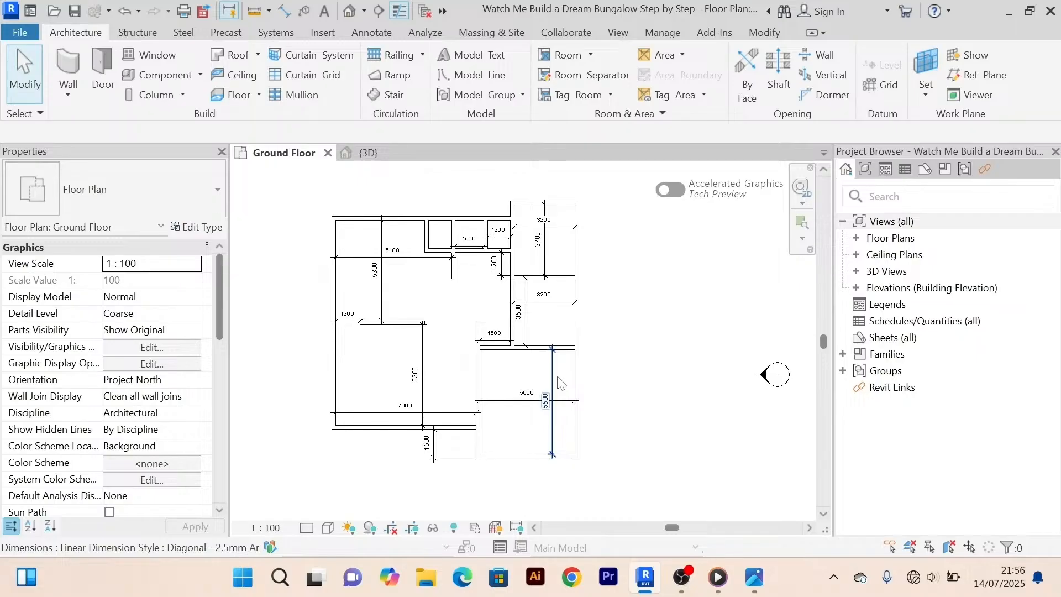
pyautogui.click(102, 66)
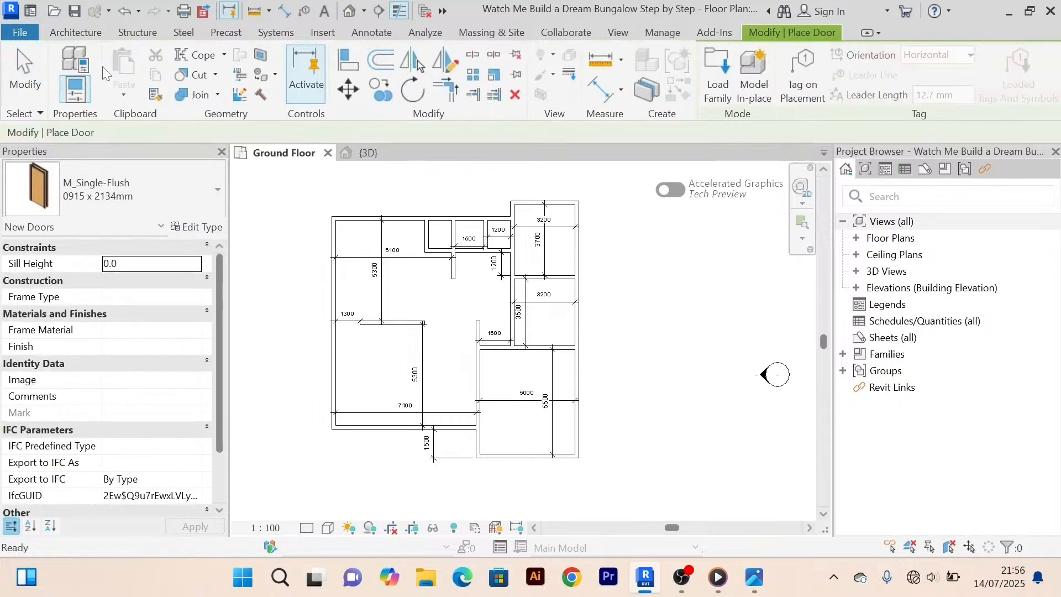
pyautogui.click(218, 191)
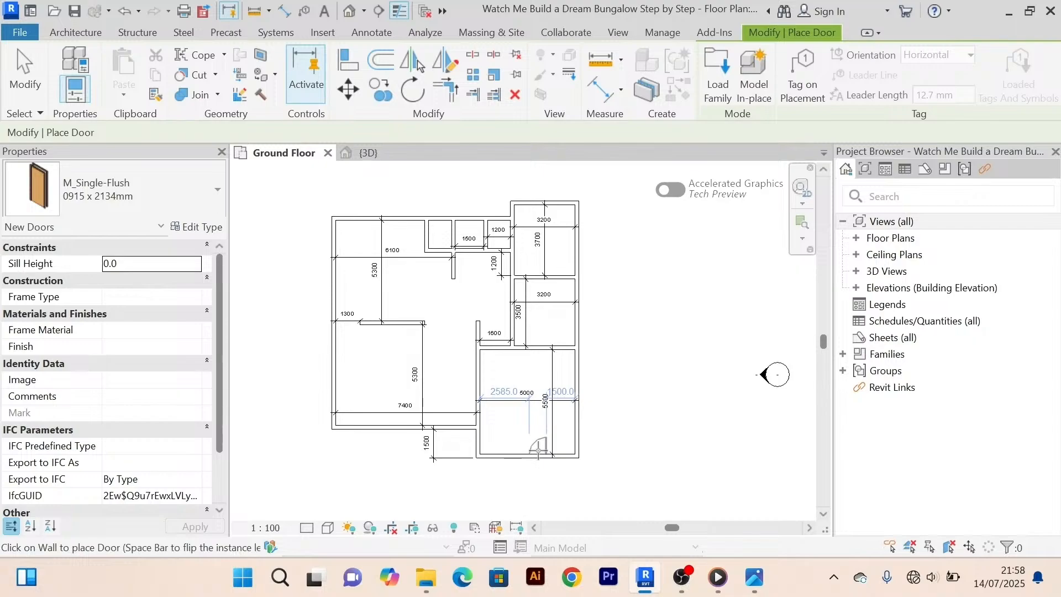
pyautogui.rightClick(671, 289)
pyautogui.click(713, 272)
pyautogui.rightClick(683, 217)
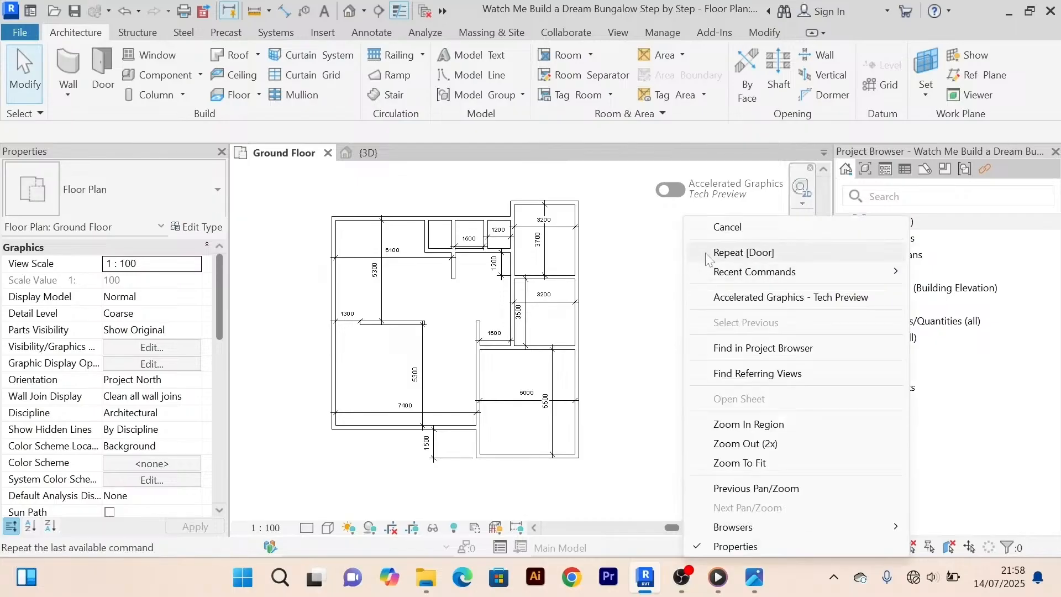
pyautogui.click(714, 227)
pyautogui.scroll(-2, 699, 290)
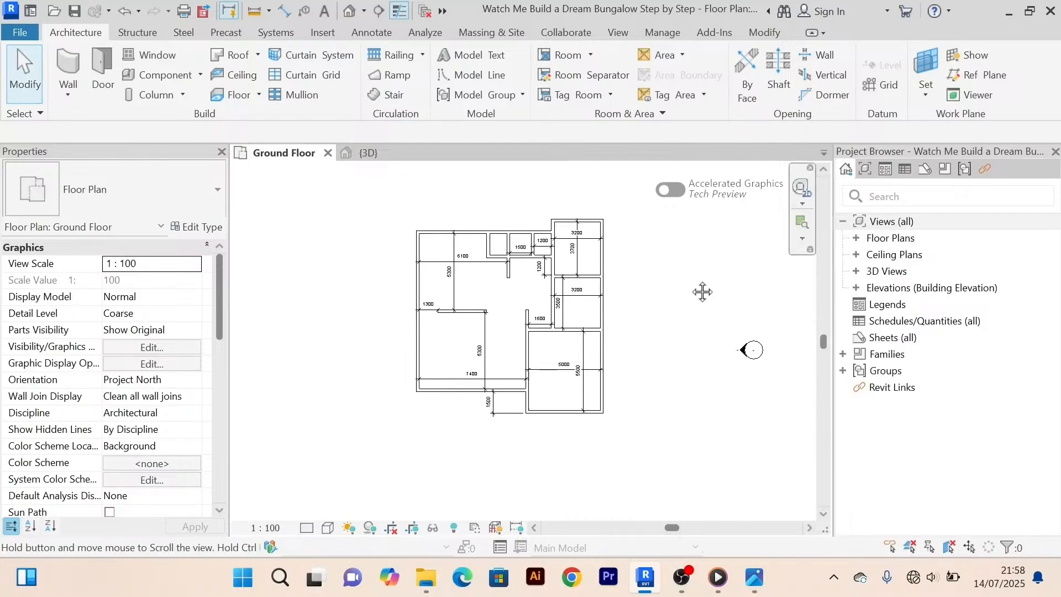
pyautogui.scroll(4, 653, 295)
pyautogui.scroll(-2, 652, 295)
pyautogui.moveTo(658, 295)
pyautogui.mouseDown(button='middle')
pyautogui.moveTo(675, 296)
pyautogui.moveTo(663, 311)
pyautogui.mouseUp(button='middle')
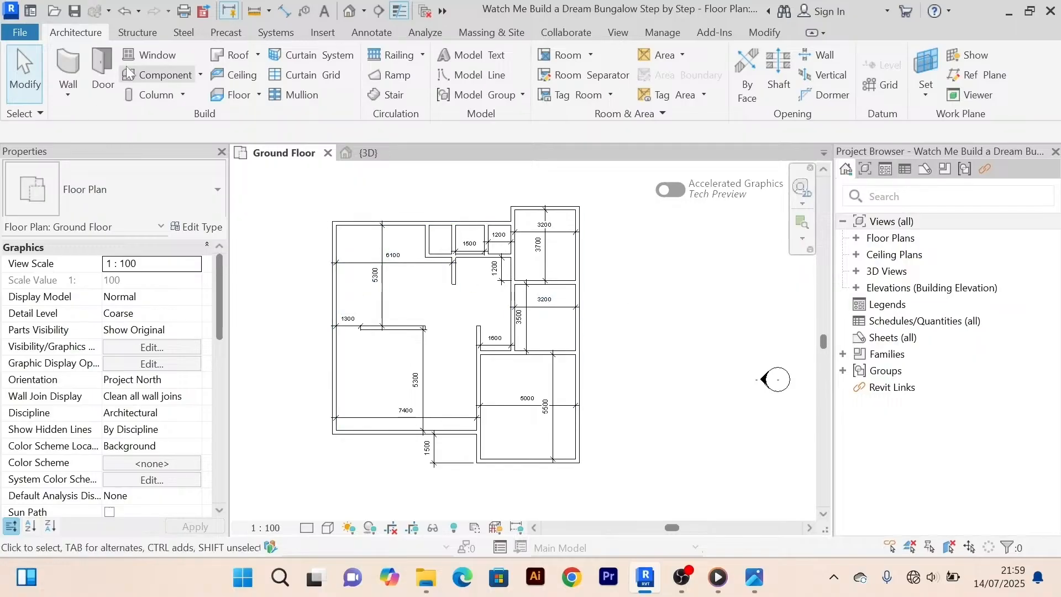
# Start placing a door in the Ground Floor plan and open the type properties of the M_Single-Flush door.
pyautogui.click(110, 70)
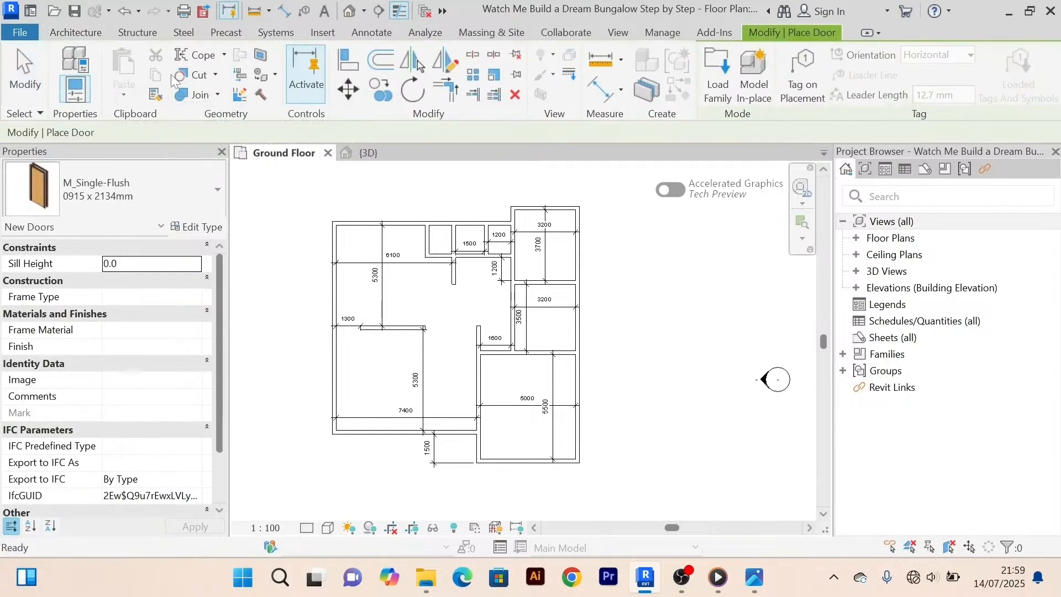
pyautogui.click(78, 33)
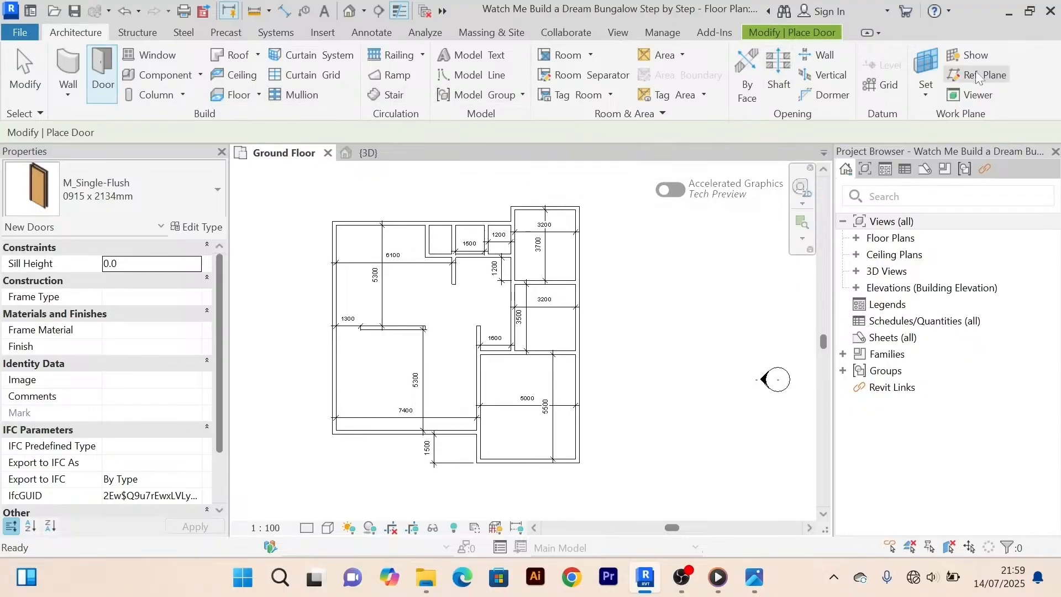
pyautogui.click(925, 98)
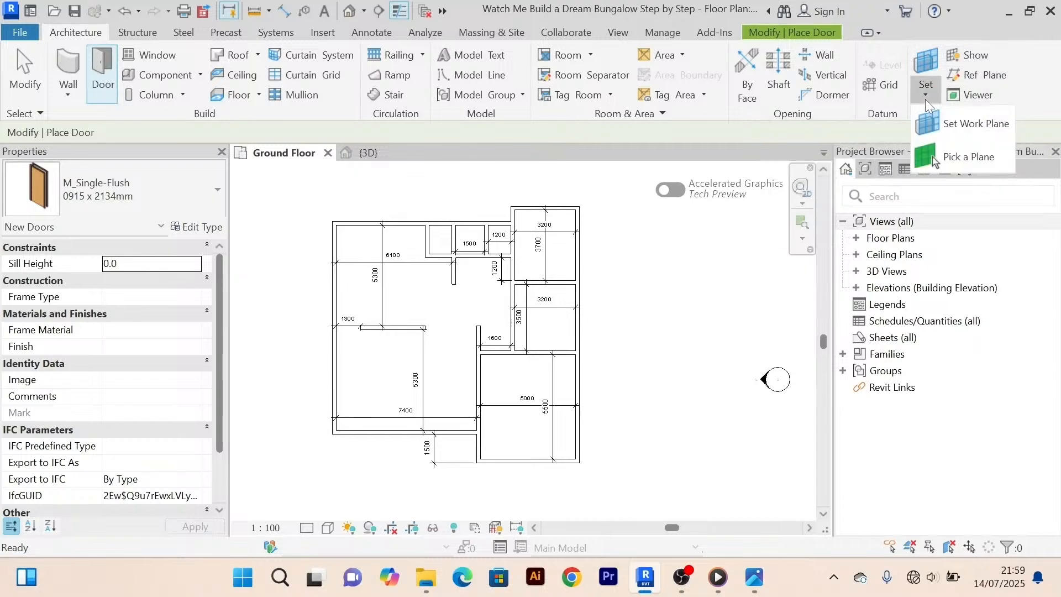
pyautogui.click(737, 142)
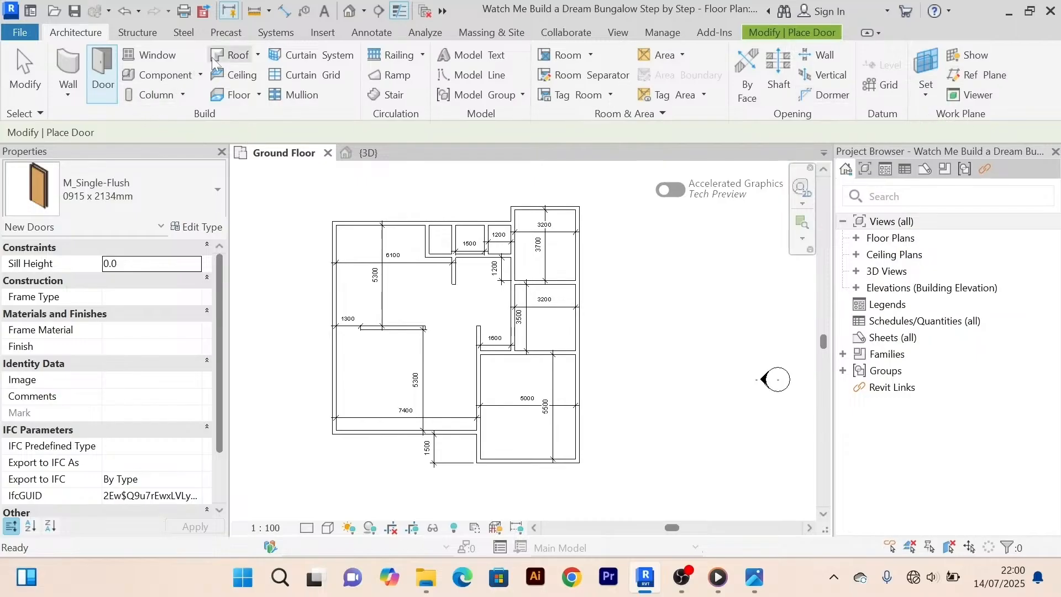
pyautogui.click(193, 230)
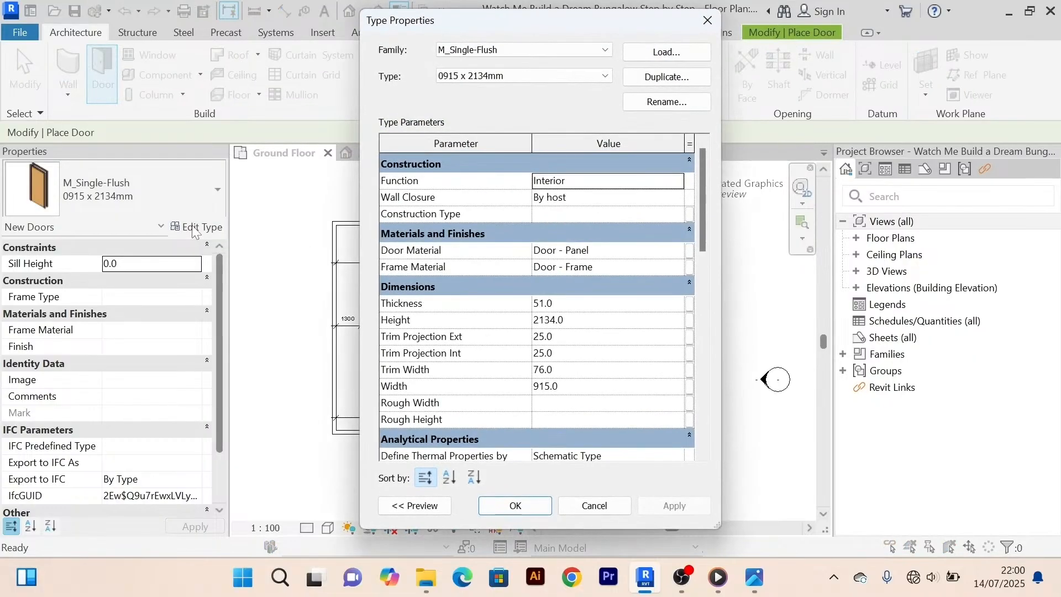
pyautogui.moveTo(561, 25); pyautogui.dragTo(533, 42)
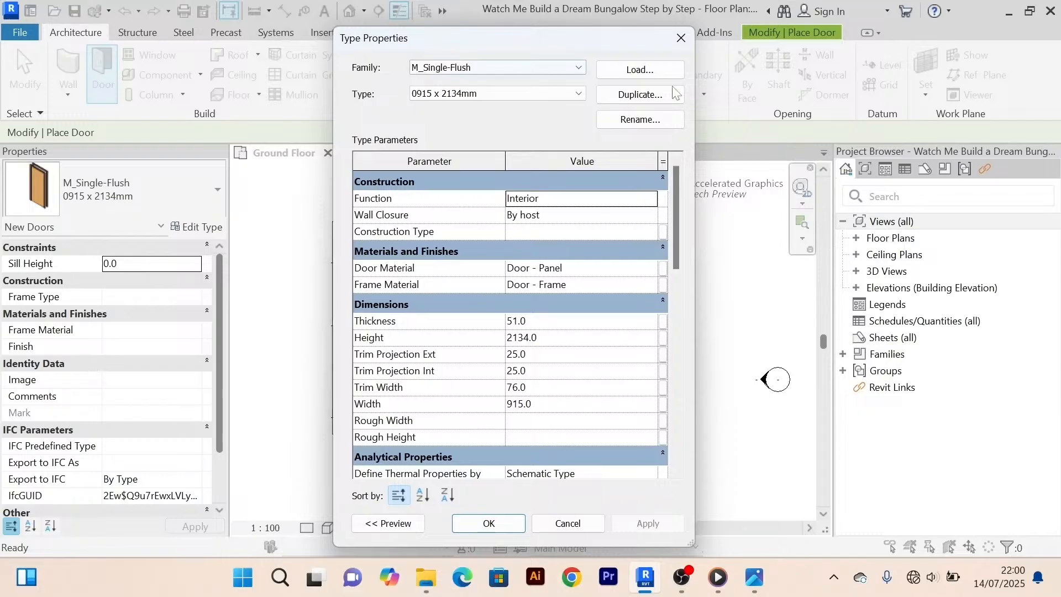
# Start loading a door family and browse to the REVIT LIBRARIES folder on New Volume (D:).
pyautogui.click(637, 71)
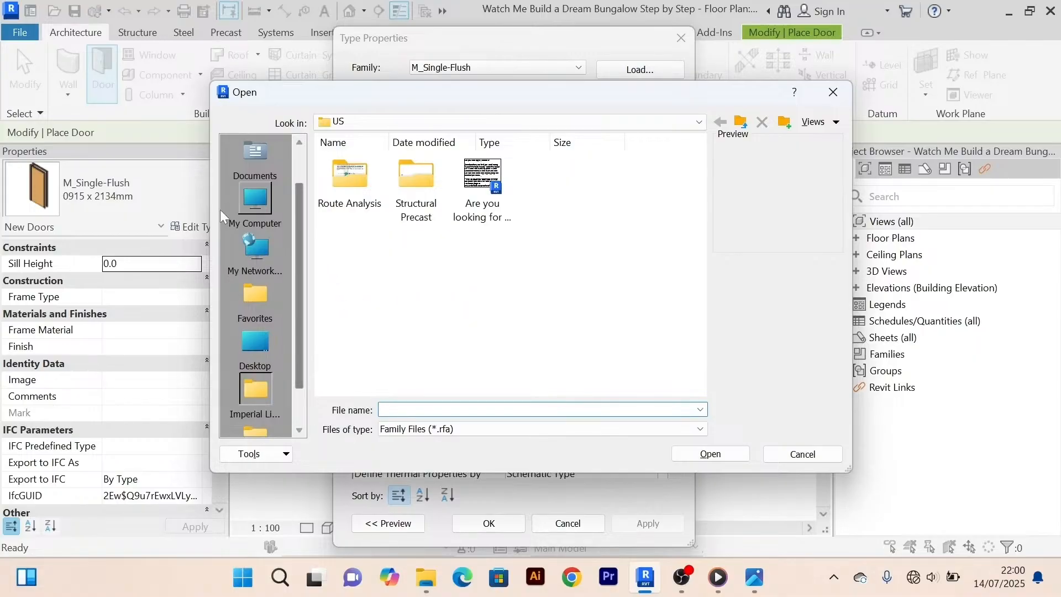
pyautogui.click(254, 204)
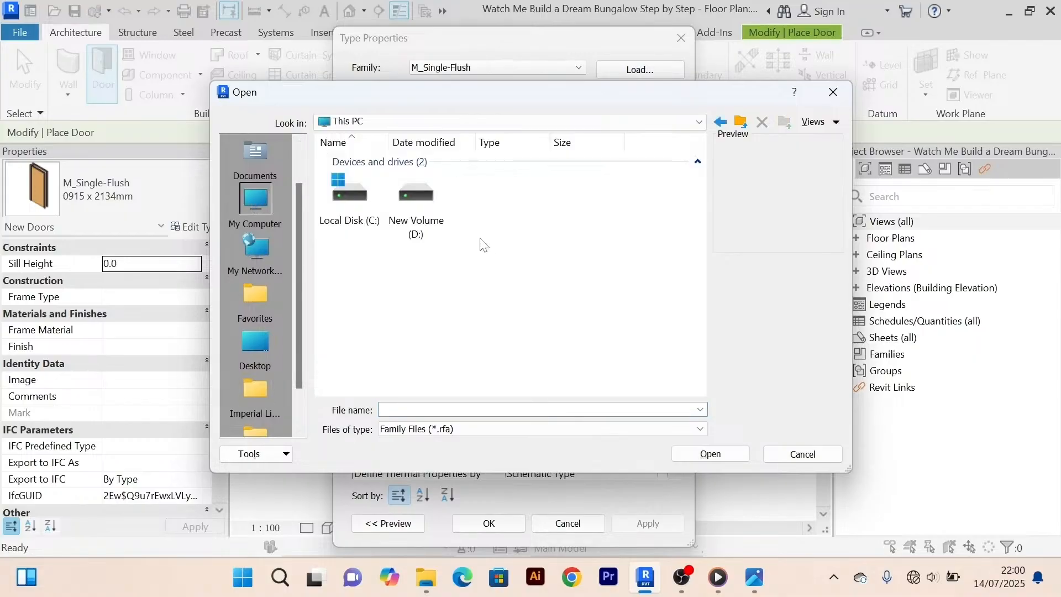
pyautogui.doubleClick(447, 215)
pyautogui.click(477, 286)
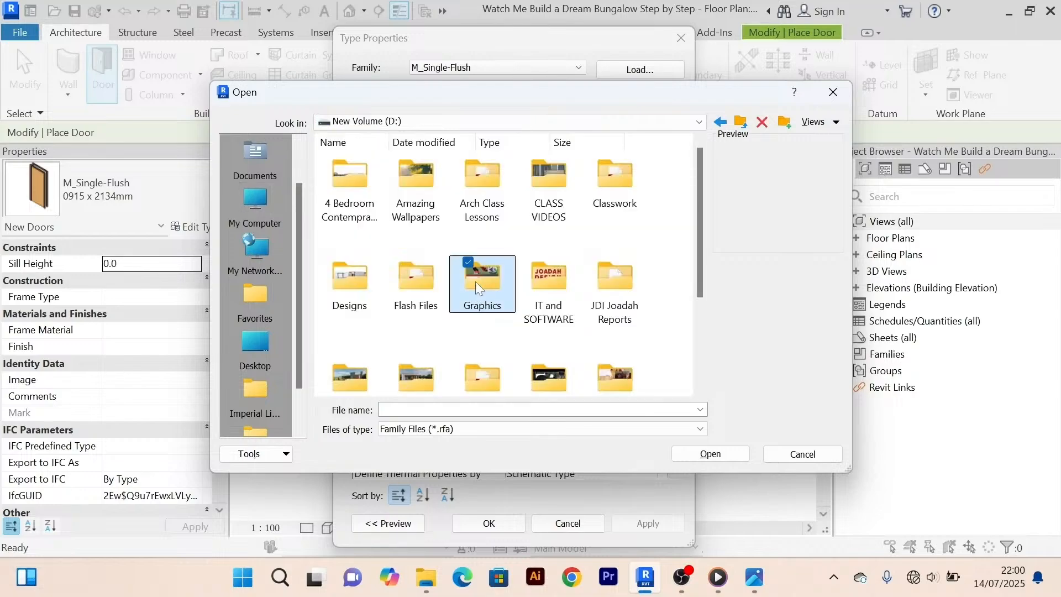
pyautogui.scroll(-3, 475, 277)
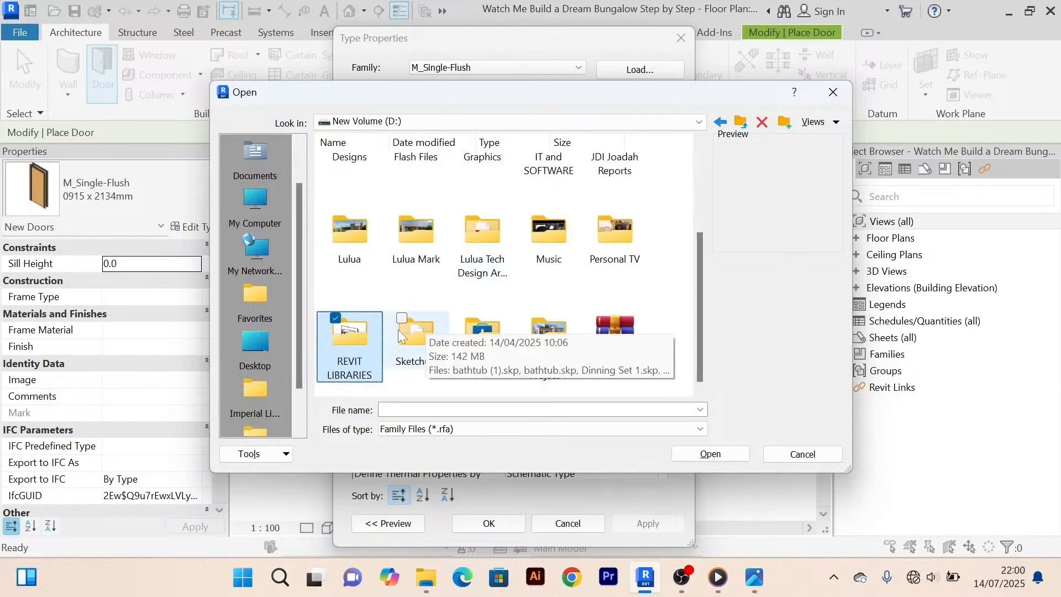
pyautogui.click(353, 336)
pyautogui.doubleClick(354, 336)
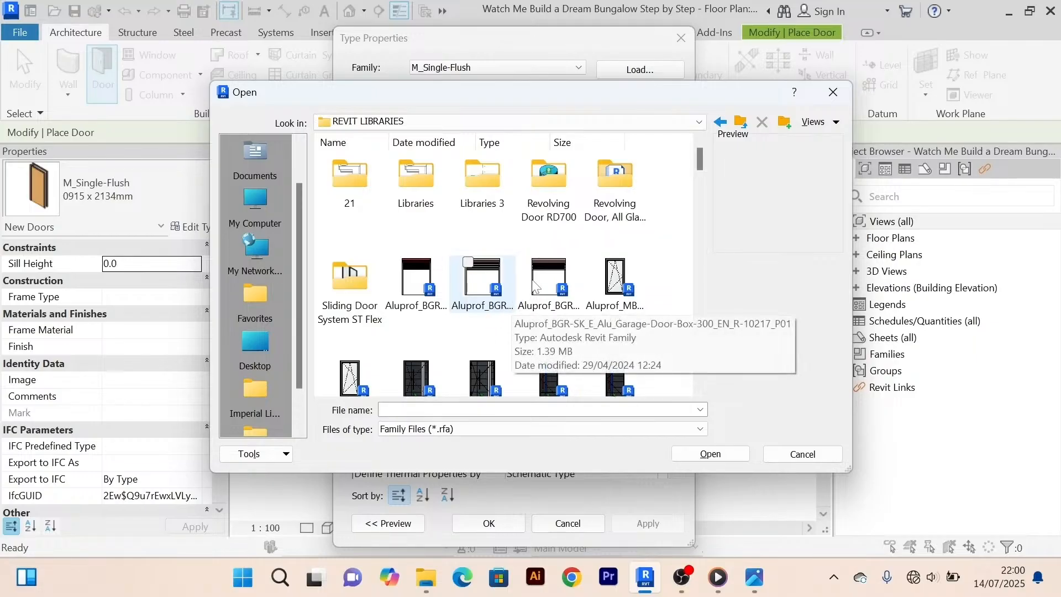
# Load the family Doors_GEALAN_S9000_Double-Vent-Door_with_Fanlight and accept it as the door type for placement.
pyautogui.scroll(-4, 535, 286)
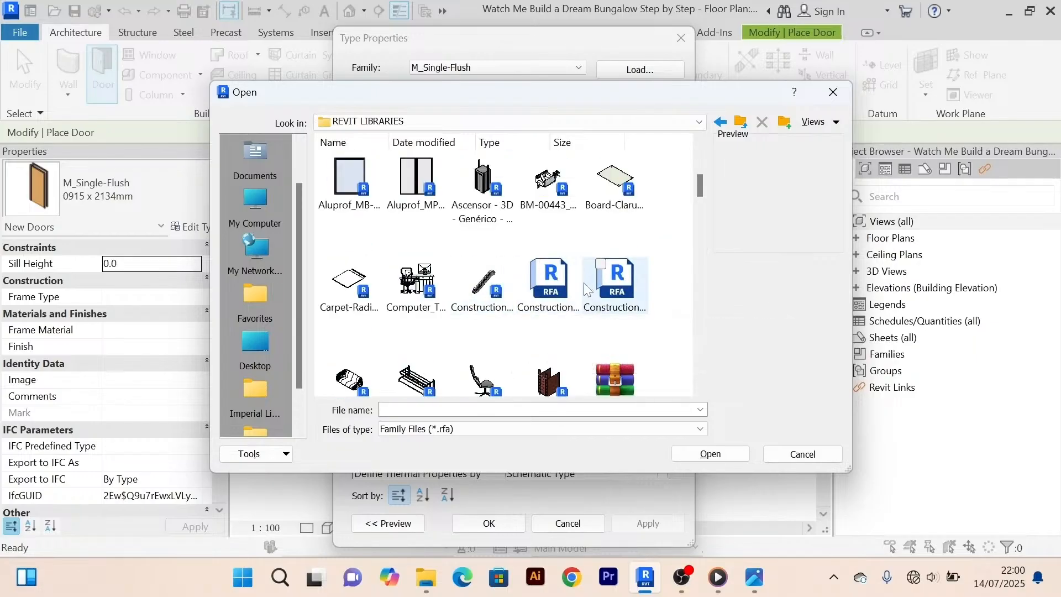
pyautogui.scroll(-10, 496, 245)
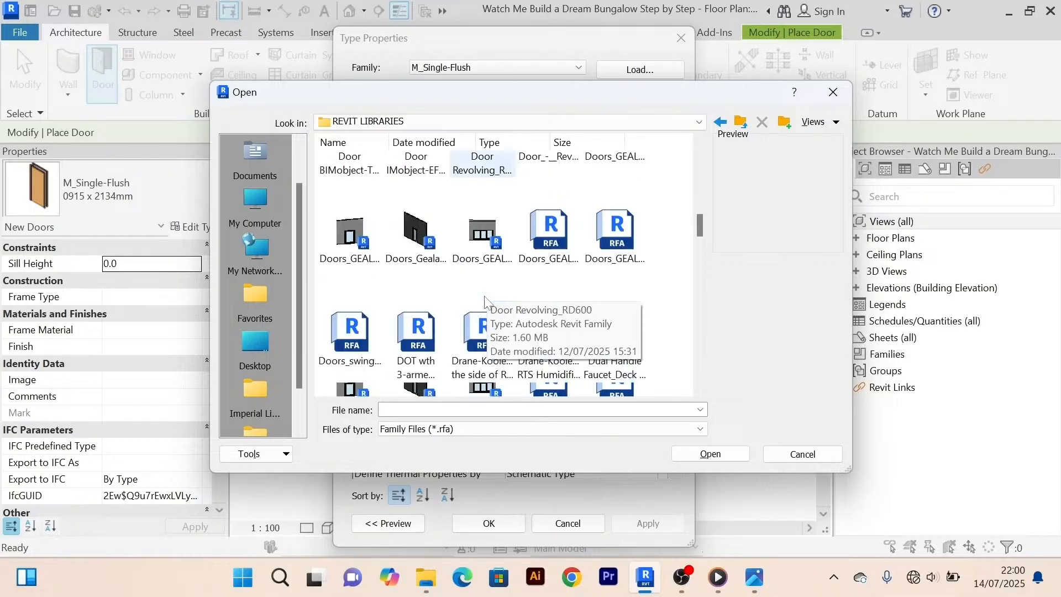
pyautogui.scroll(3, 636, 290)
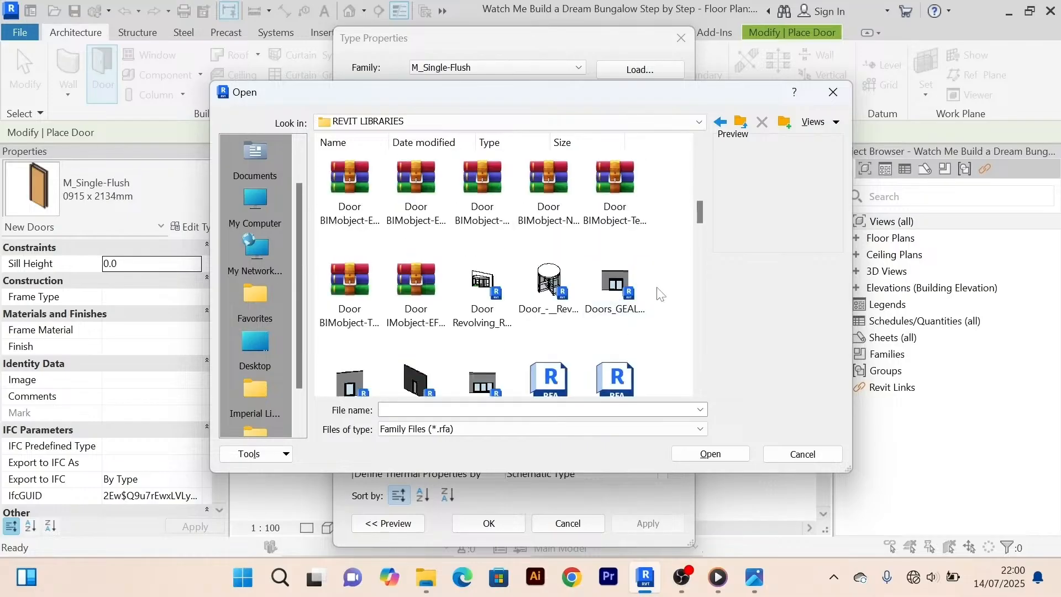
pyautogui.click(630, 301)
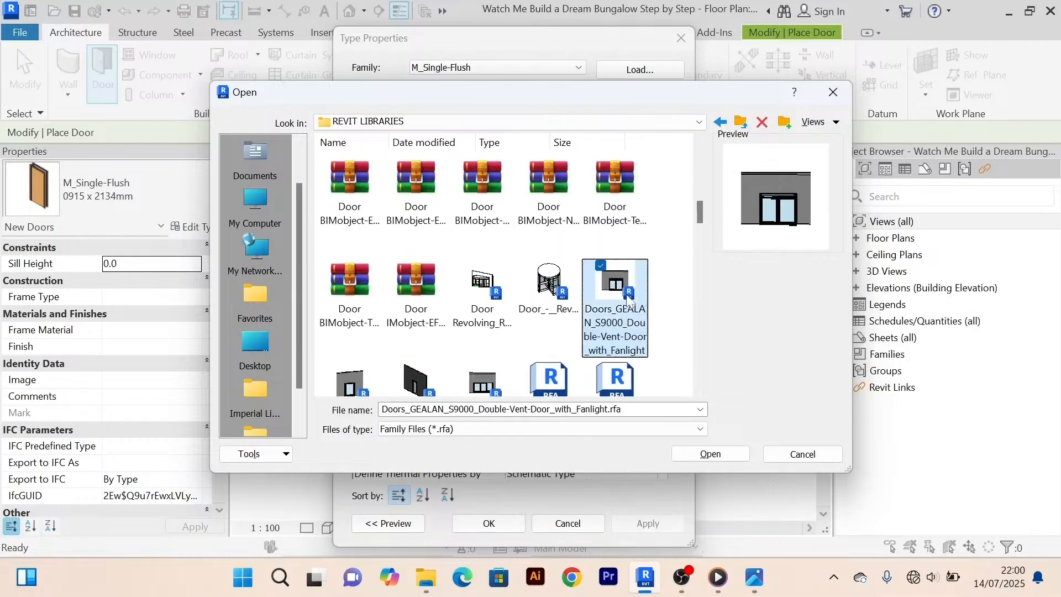
pyautogui.click(717, 455)
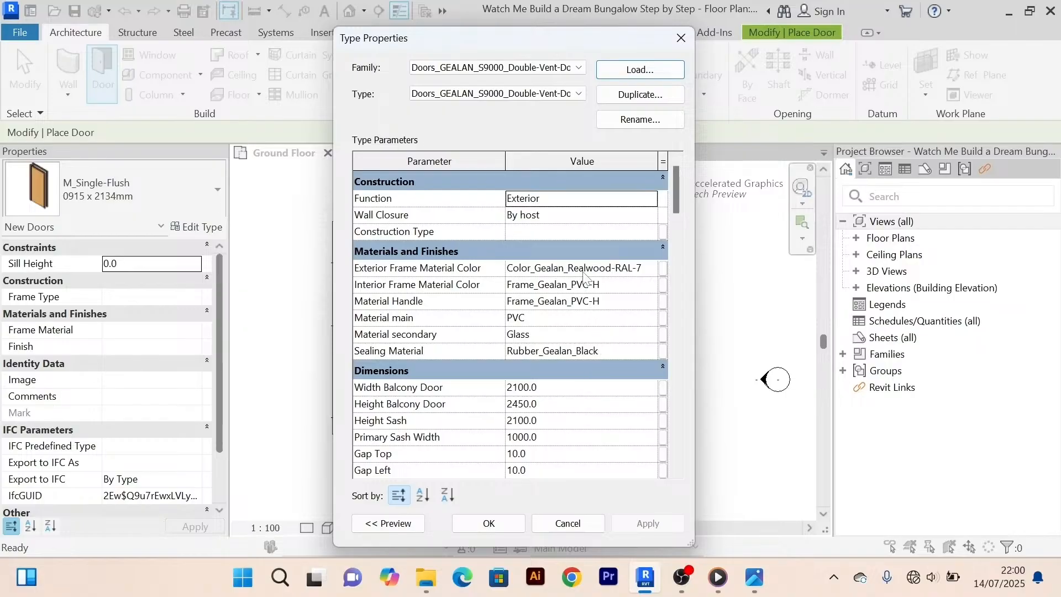
pyautogui.click(494, 525)
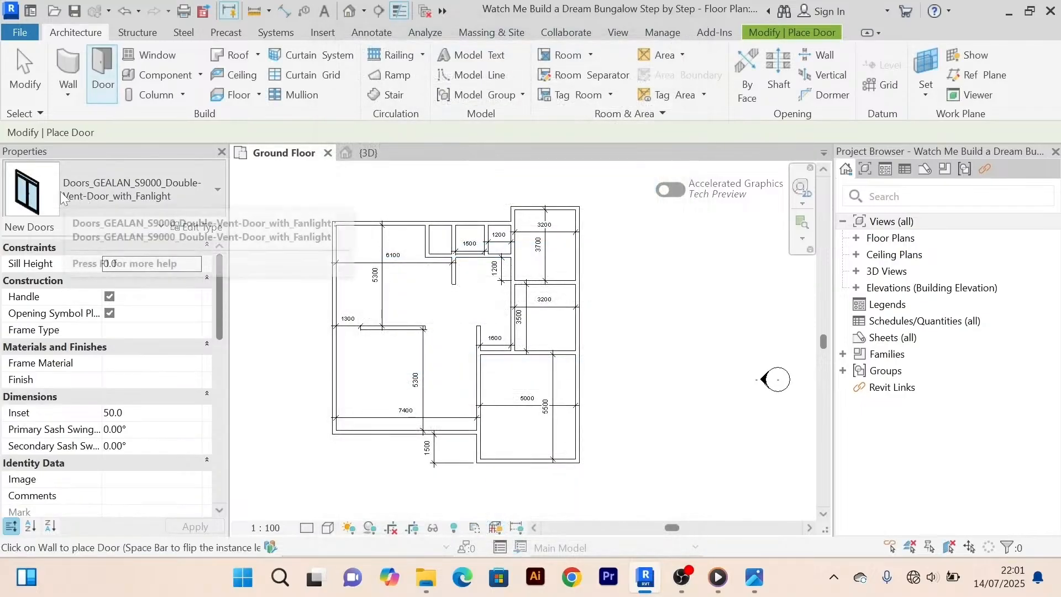
# Place the GEALAN double-vent door in the front wall at the recess, about 100 mm from the projecting room's wall, and end door placement.
pyautogui.click(217, 191)
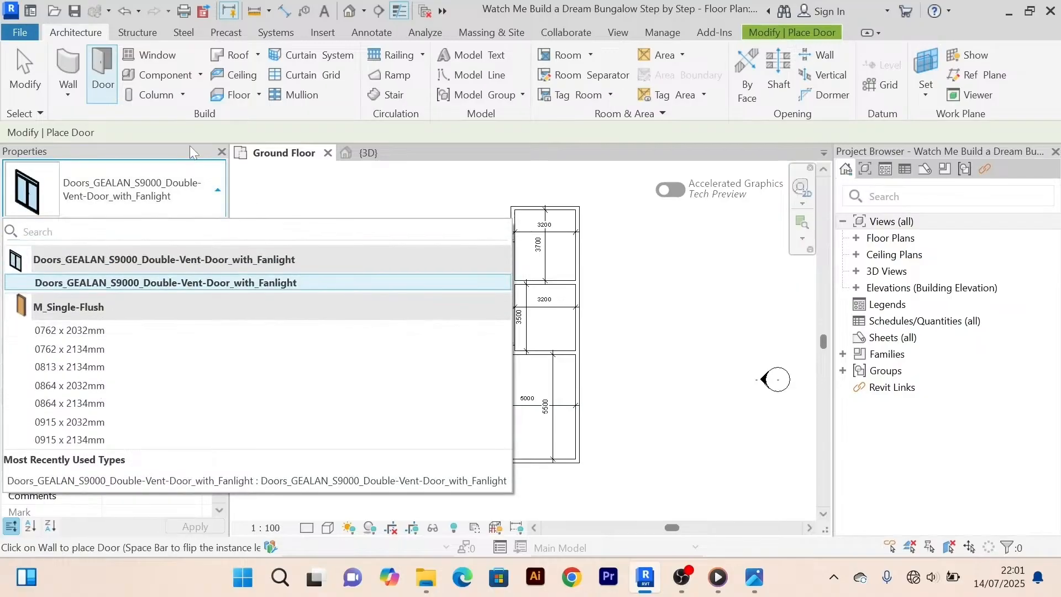
pyautogui.click(187, 282)
pyautogui.scroll(5, 434, 433)
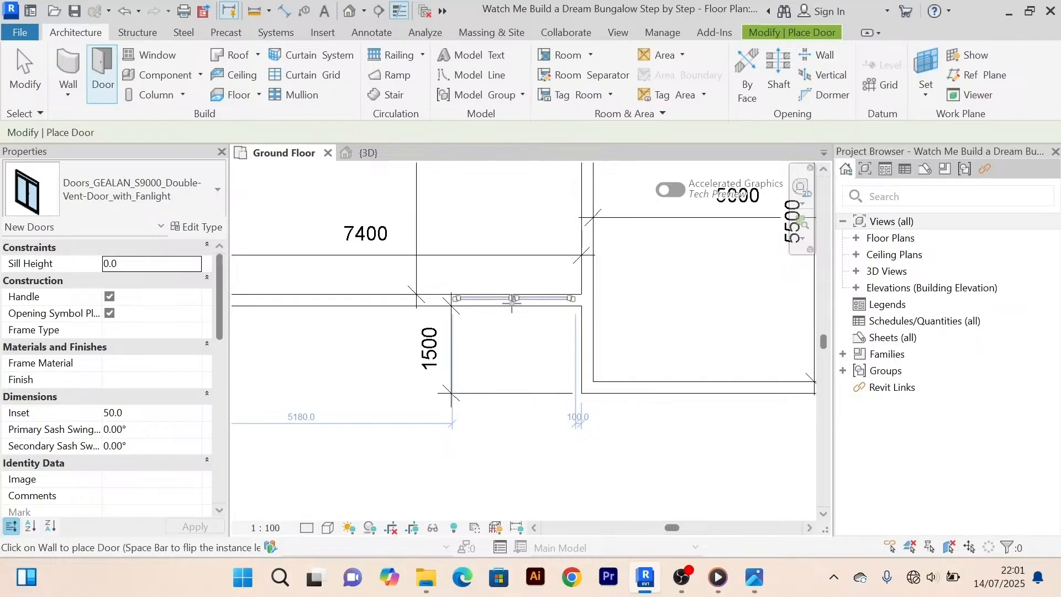
pyautogui.scroll(-3, 512, 301)
pyautogui.rightClick(511, 254)
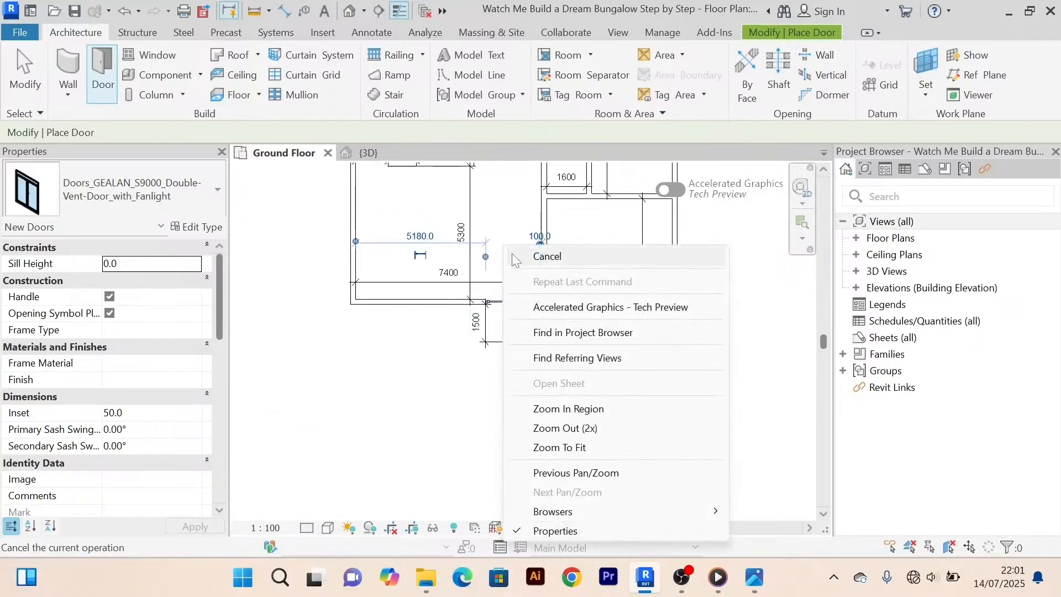
pyautogui.click(513, 255)
pyautogui.rightClick(499, 214)
pyautogui.click(506, 222)
# Examine the placed double door in the plan and how it sits within the front wall at the recess.
pyautogui.scroll(4, 510, 265)
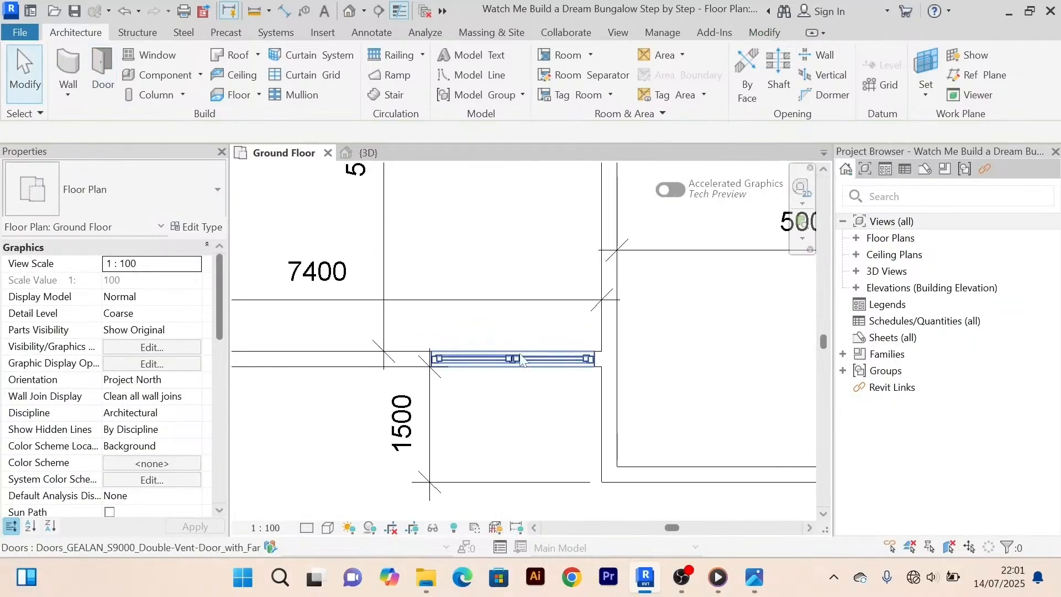
pyautogui.scroll(-4, 522, 361)
pyautogui.scroll(4, 463, 359)
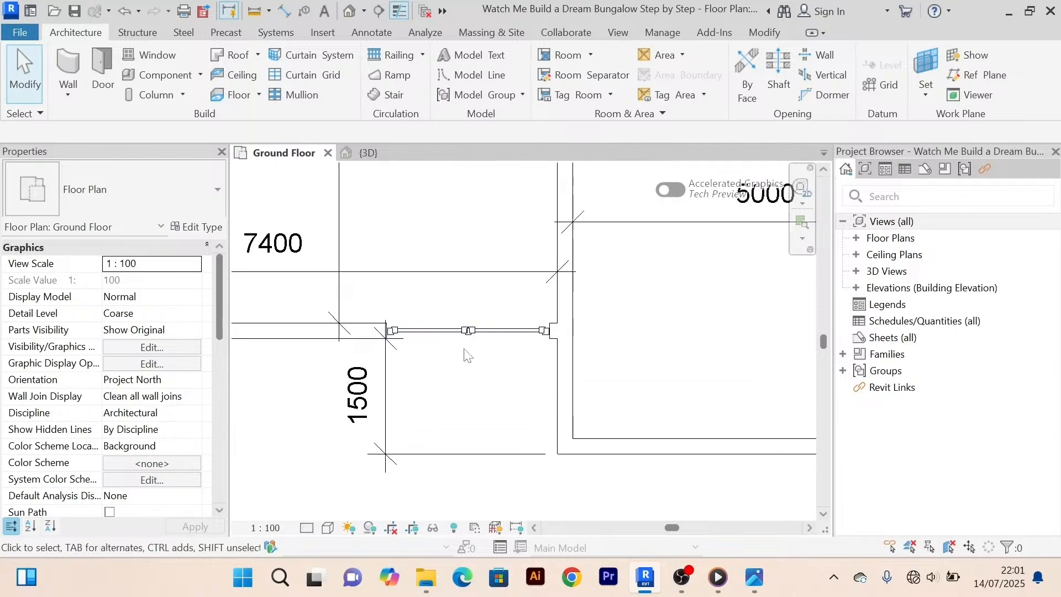
pyautogui.scroll(1, 465, 355)
pyautogui.scroll(-2, 465, 362)
pyautogui.scroll(-1, 467, 365)
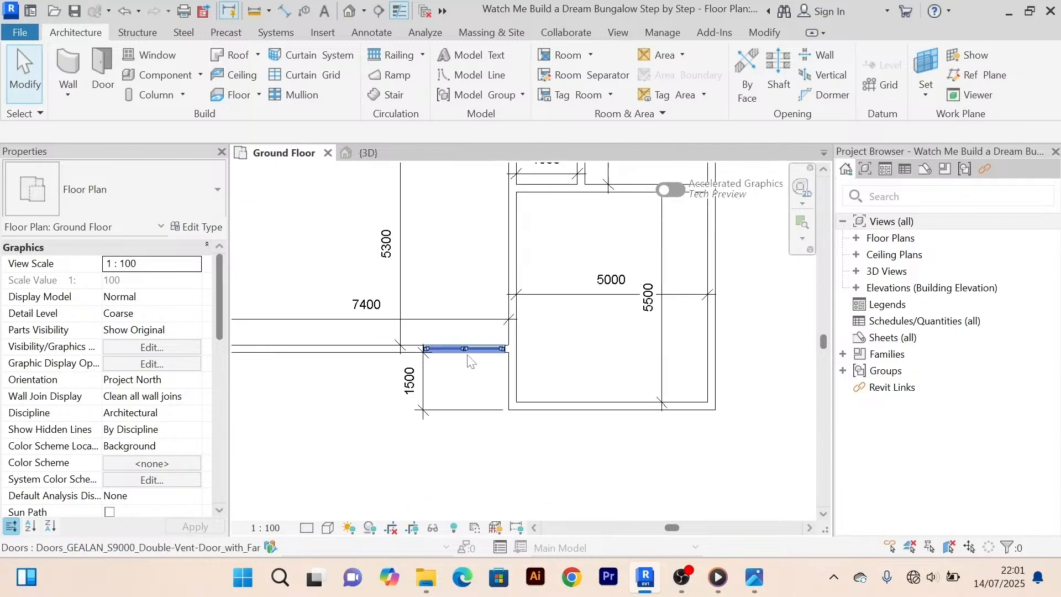
pyautogui.scroll(3, 467, 360)
pyautogui.scroll(-2, 470, 365)
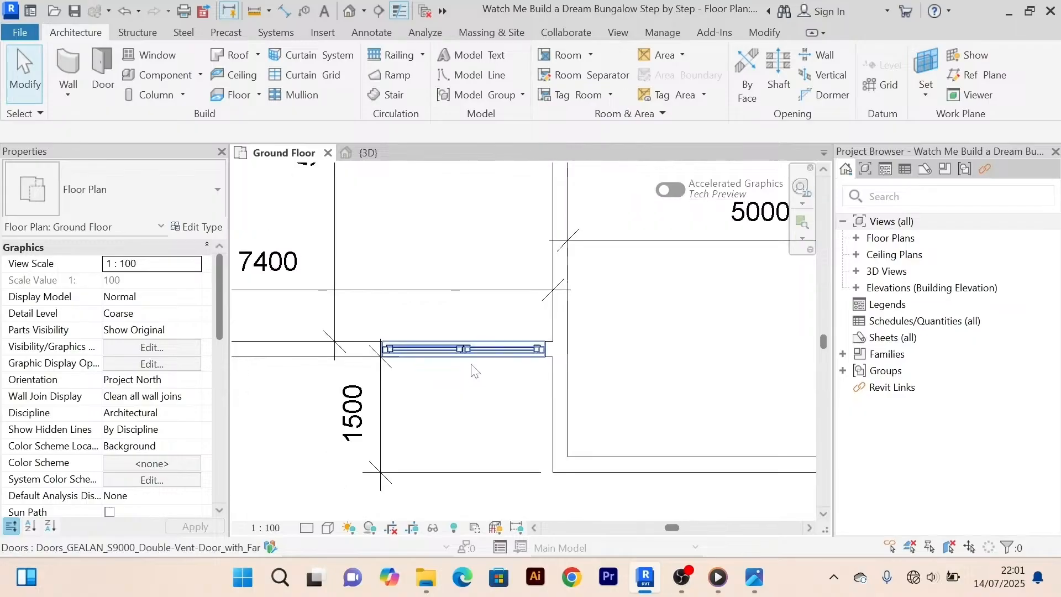
pyautogui.scroll(2, 474, 370)
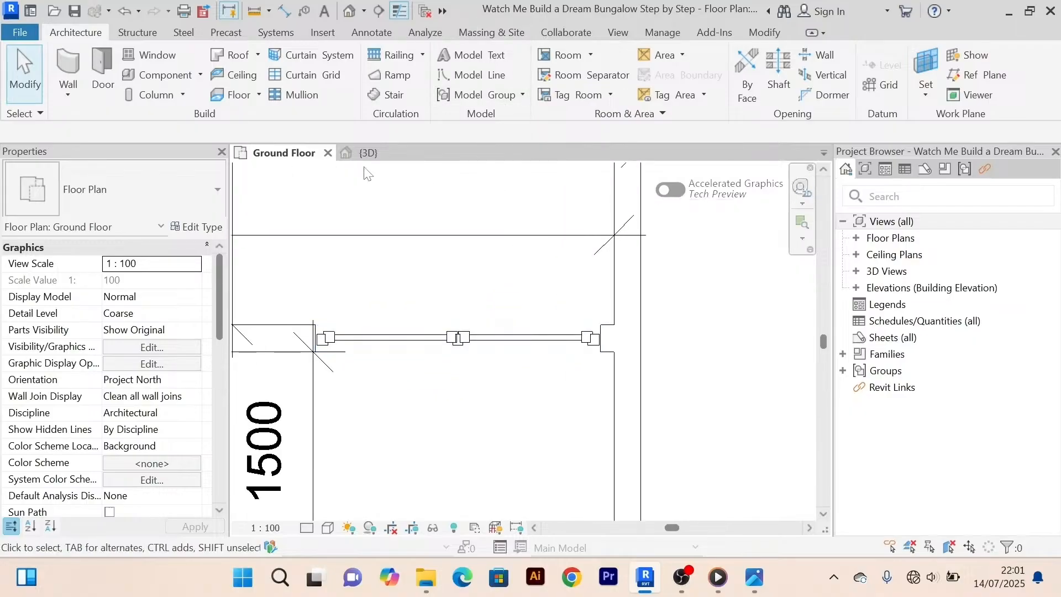
# Open the 3D view and inspect the glazed double door in the front wall from the front.
pyautogui.click(368, 152)
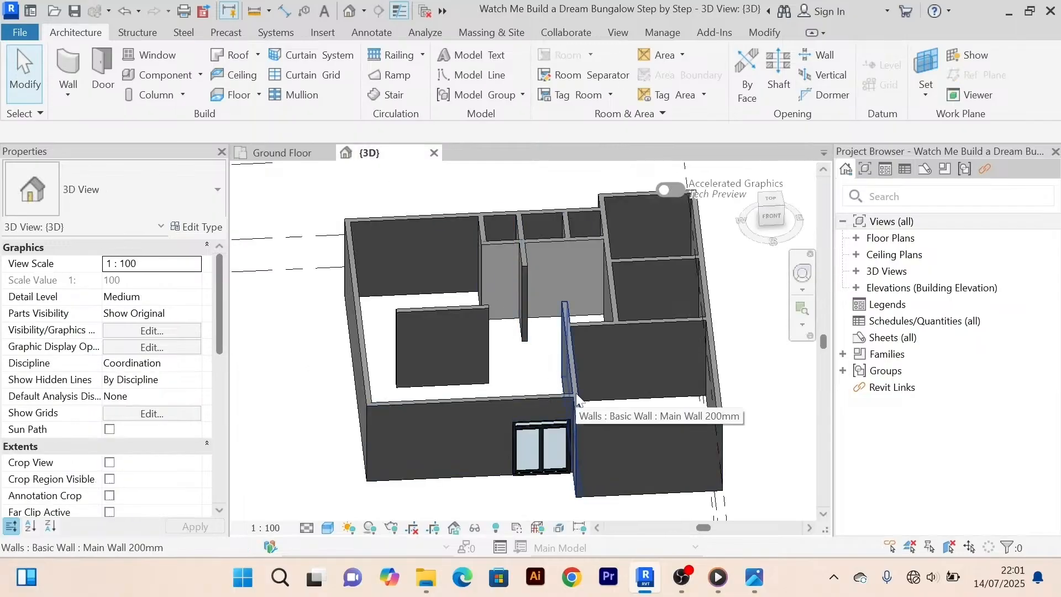
pyautogui.keyDown('shift'); pyautogui.moveTo(571, 385); pyautogui.dragTo(561, 294, button='middle'); pyautogui.keyUp('shift')
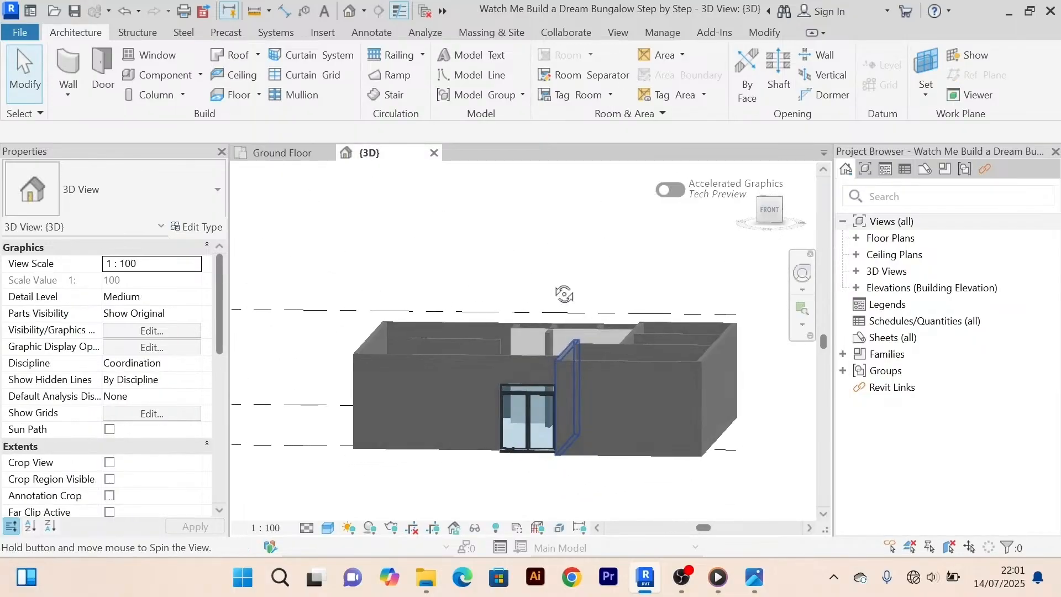
pyautogui.scroll(5, 556, 428)
pyautogui.keyDown('shift'); pyautogui.moveTo(584, 416); pyautogui.dragTo(542, 381, button='middle'); pyautogui.keyUp('shift')
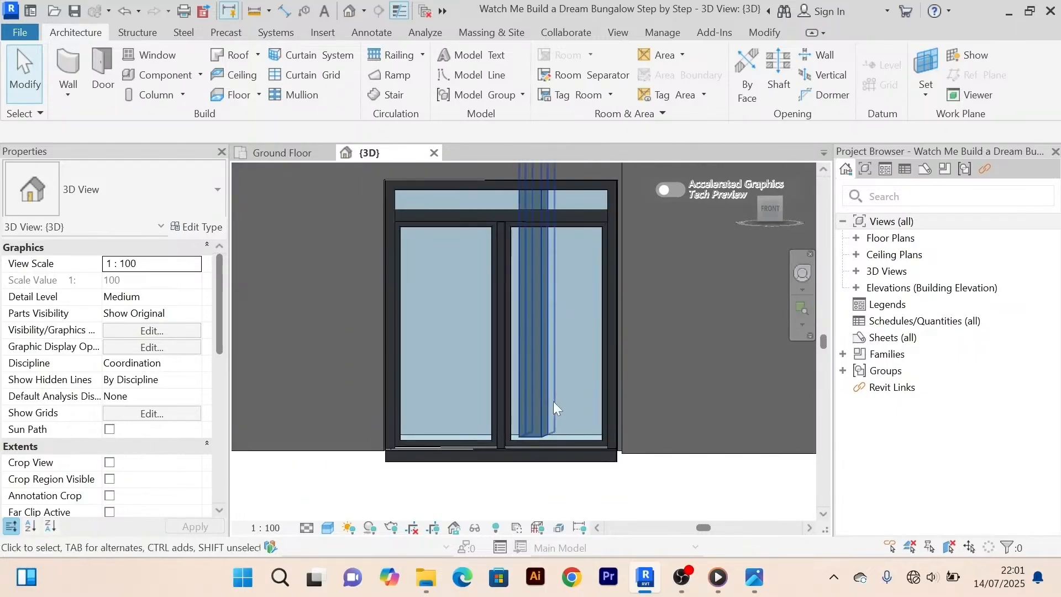
pyautogui.scroll(2, 553, 401)
pyautogui.scroll(-3, 548, 399)
pyautogui.moveTo(548, 400); pyautogui.dragTo(591, 417, button='middle')
pyautogui.scroll(2, 575, 395)
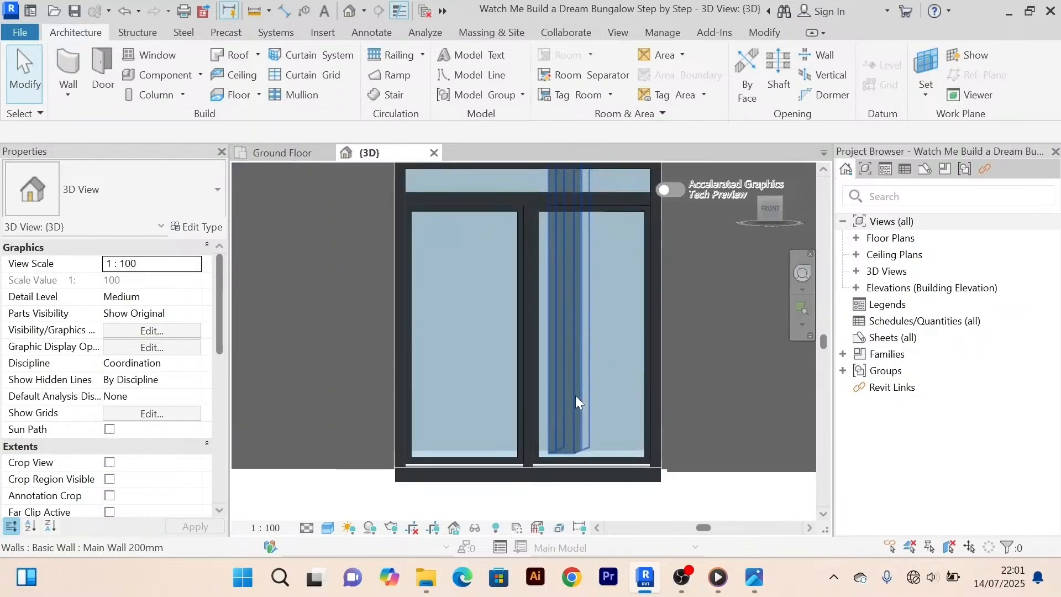
pyautogui.scroll(-5, 571, 390)
pyautogui.scroll(2, 581, 386)
pyautogui.scroll(3, 578, 380)
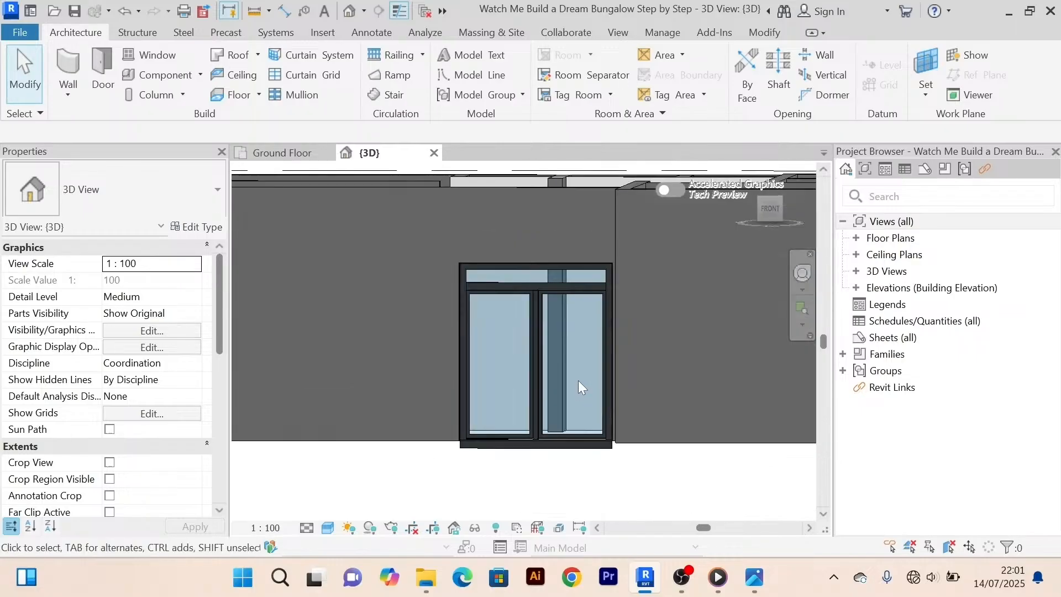
pyautogui.scroll(-4, 564, 374)
pyautogui.scroll(-2, 548, 378)
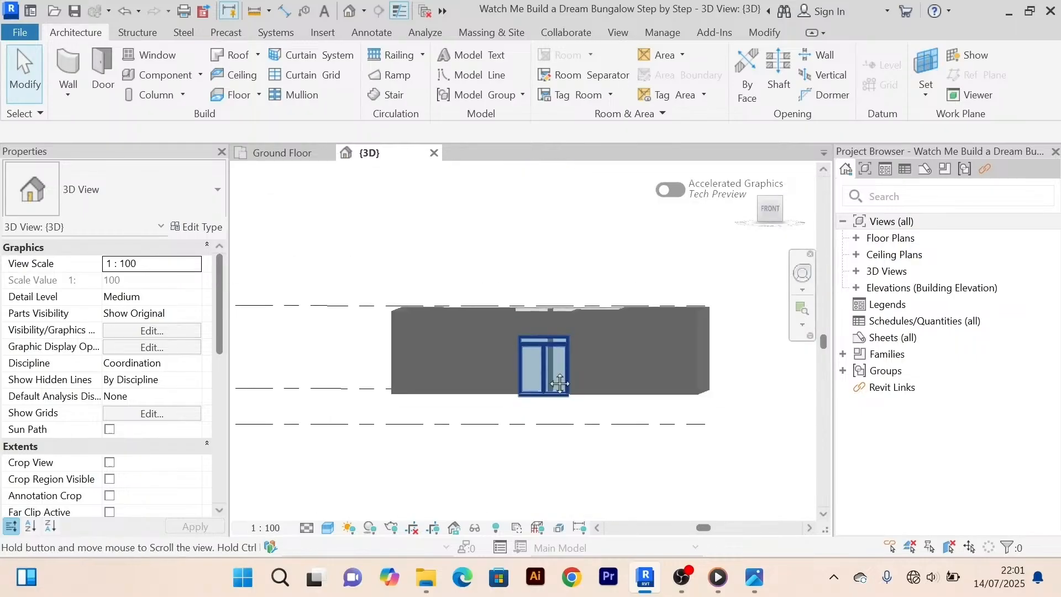
# Flip the facing of the GEALAN double-vent door in the front wall at the recess on the ground floor plan.
pyautogui.click(279, 154)
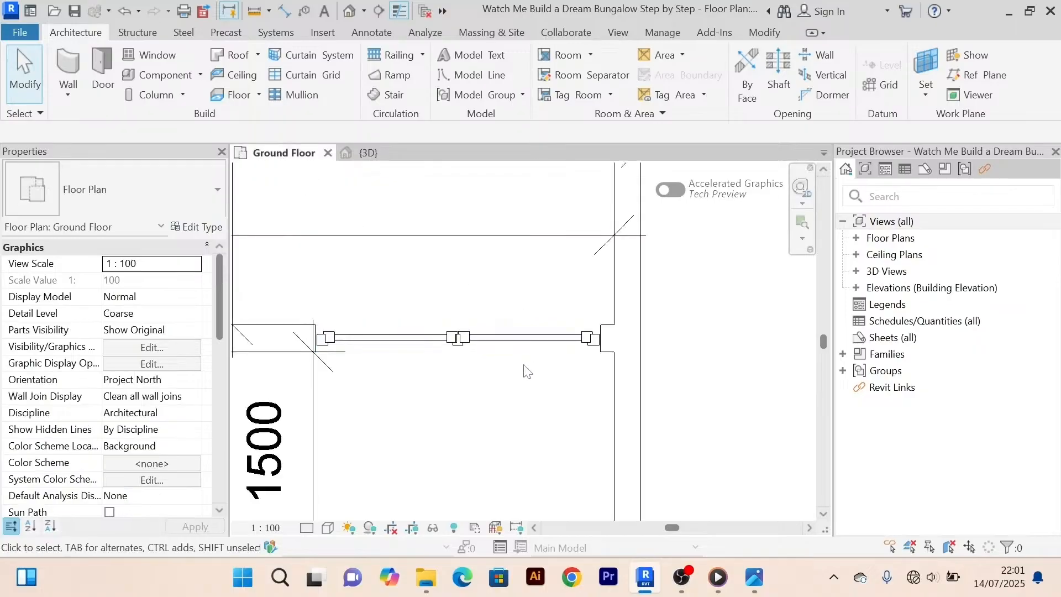
pyautogui.scroll(1, 539, 275)
pyautogui.click(531, 249)
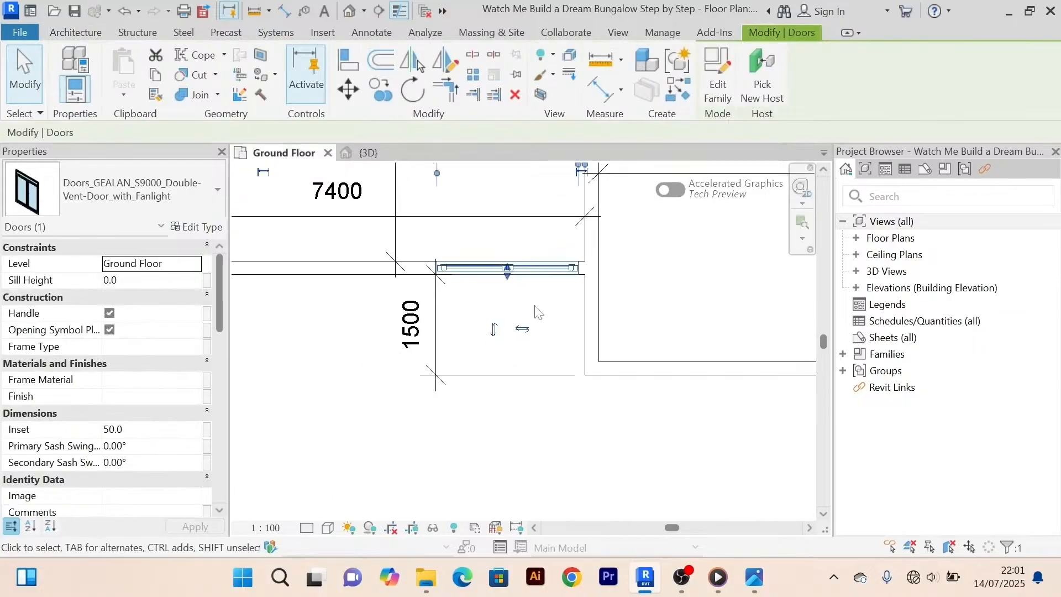
pyautogui.scroll(-1, 500, 324)
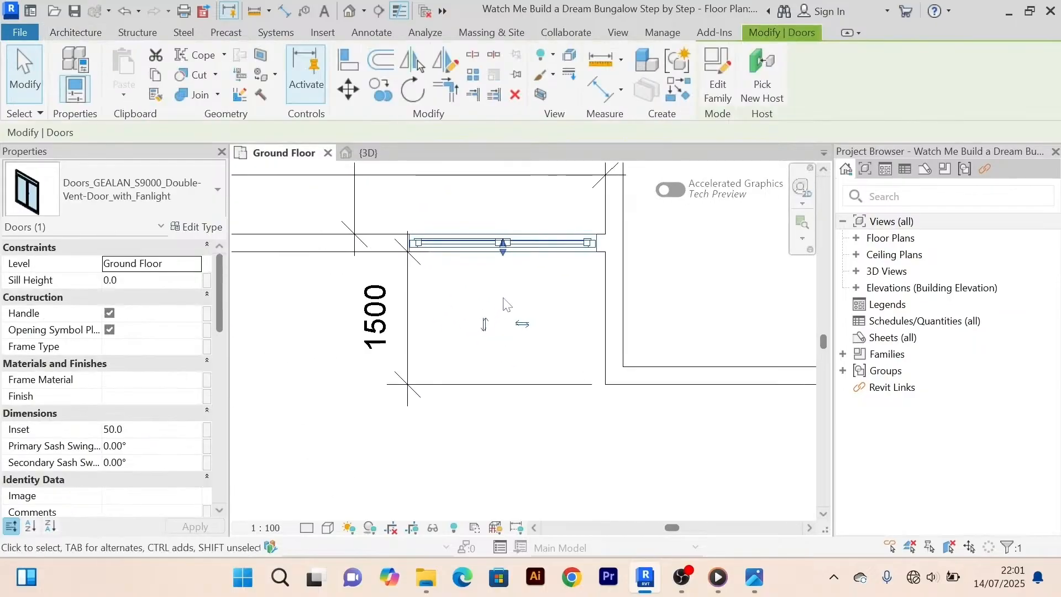
pyautogui.scroll(2, 504, 309)
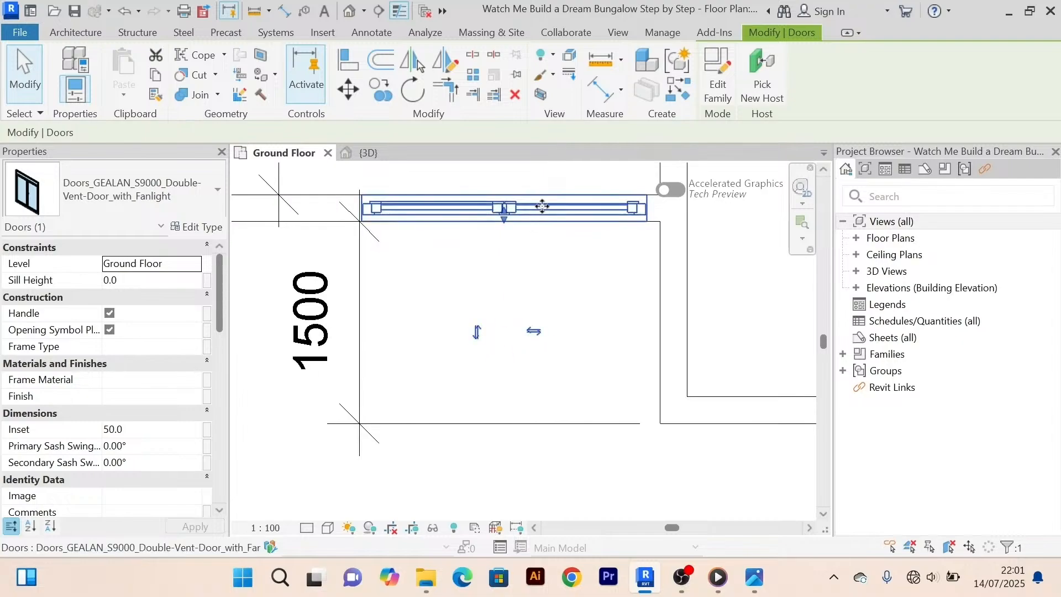
pyautogui.moveTo(533, 232); pyautogui.dragTo(501, 386, button='middle')
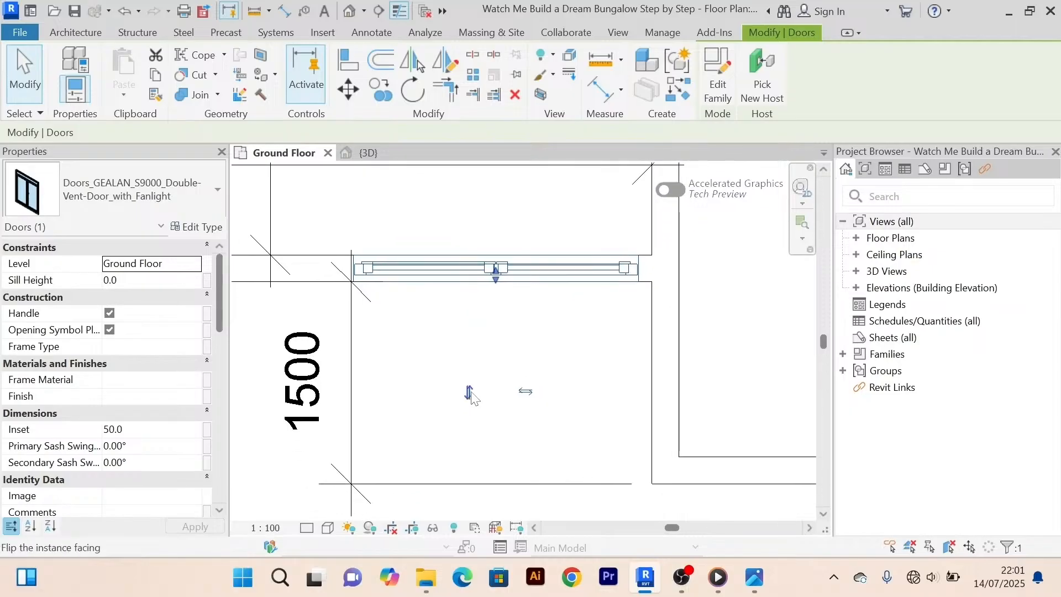
pyautogui.scroll(-2, 472, 396)
pyautogui.moveTo(500, 247); pyautogui.dragTo(500, 271, button='middle')
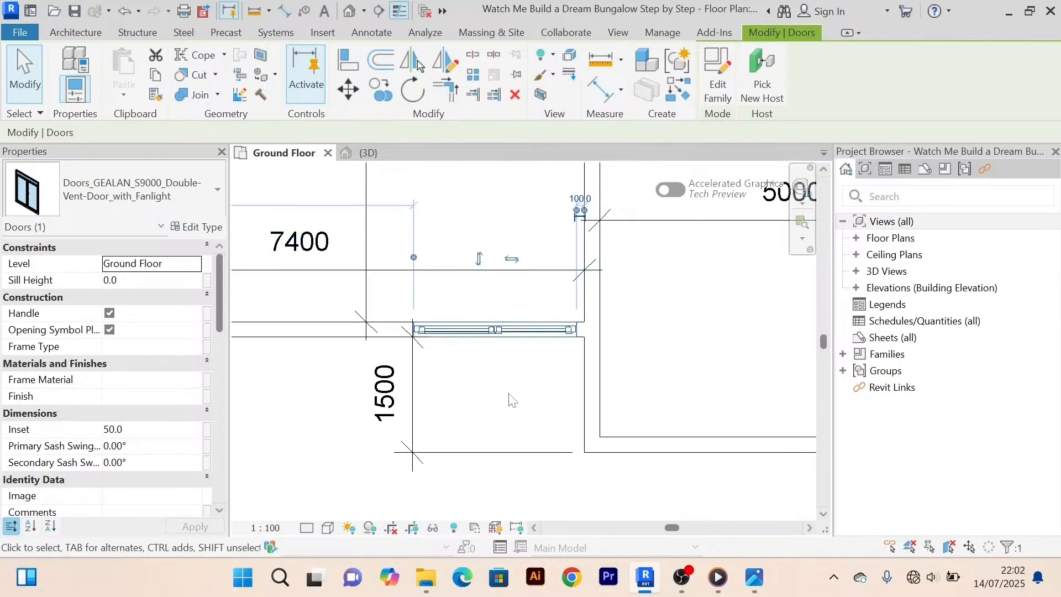
# Inspect the flipped double door in the 3D view, including its frame, glazing and sill against the front wall.
pyautogui.click(369, 153)
pyautogui.scroll(8, 589, 378)
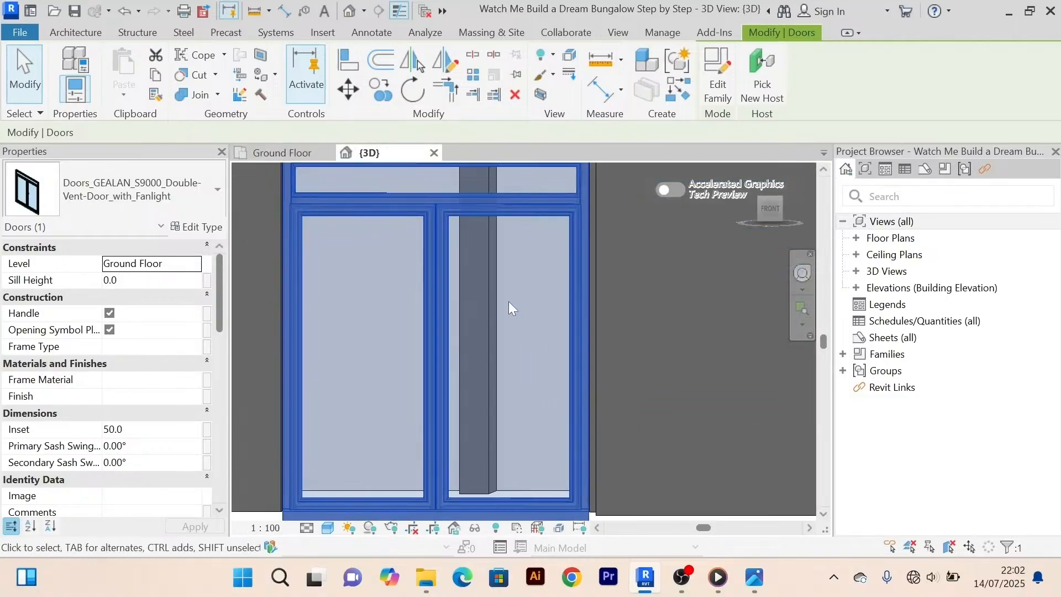
pyautogui.scroll(-4, 508, 302)
pyautogui.click(385, 430)
pyautogui.scroll(3, 380, 381)
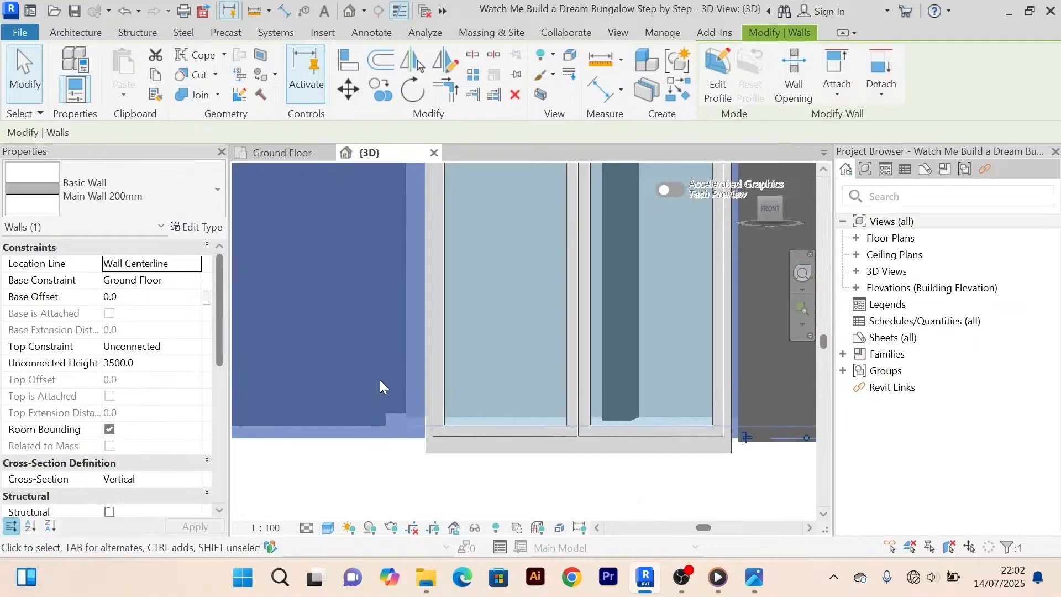
pyautogui.scroll(-4, 486, 403)
pyautogui.click(504, 421)
pyautogui.scroll(4, 492, 395)
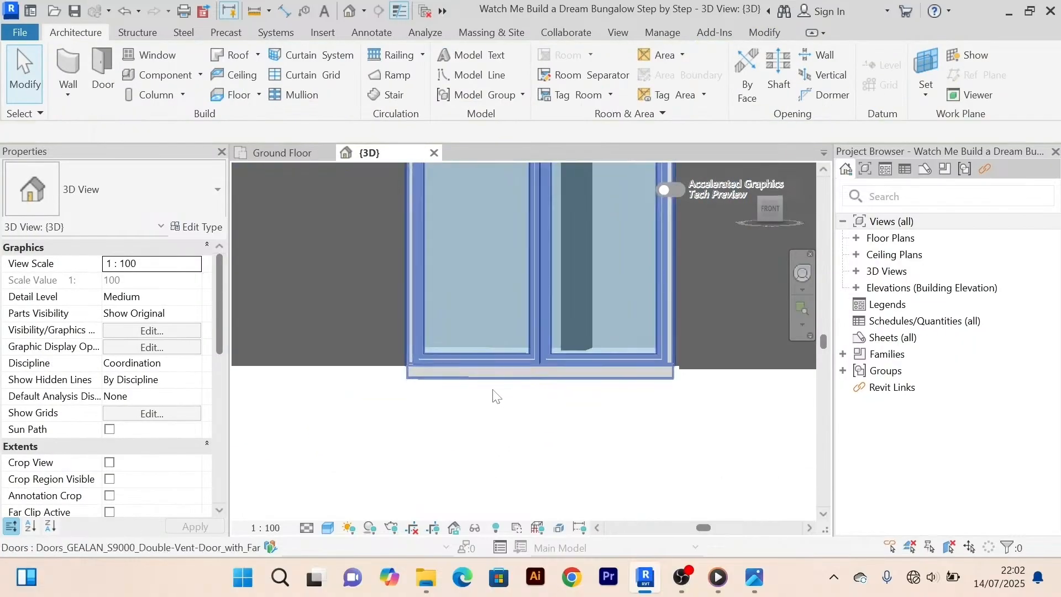
pyautogui.moveTo(464, 419); pyautogui.dragTo(514, 457, button='middle')
pyautogui.scroll(-2, 488, 442)
pyautogui.scroll(-2, 500, 453)
pyautogui.scroll(4, 568, 293)
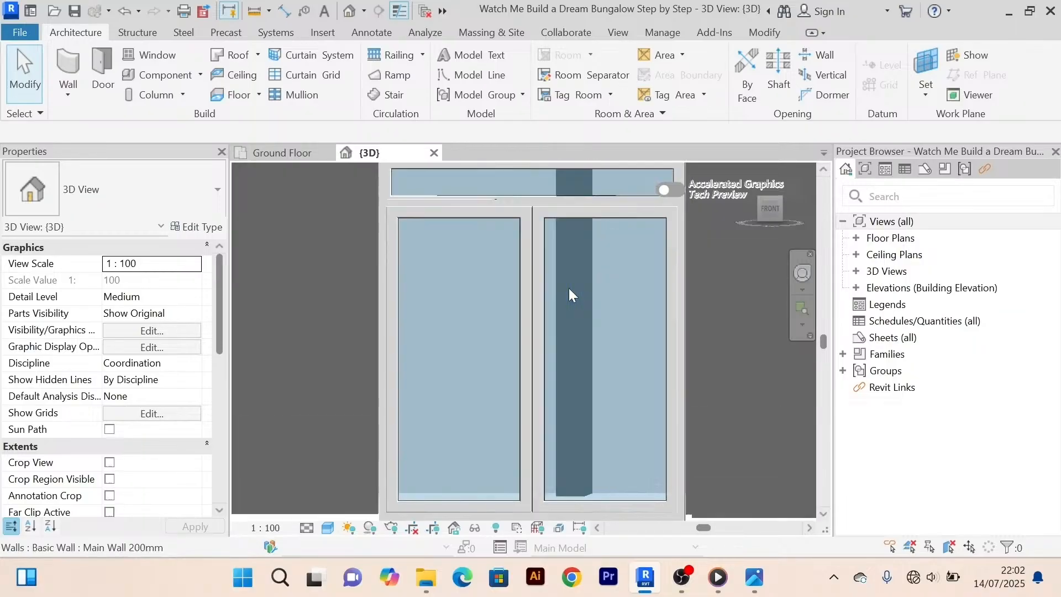
pyautogui.scroll(-6, 524, 263)
pyautogui.scroll(1, 502, 415)
pyautogui.scroll(2, 497, 428)
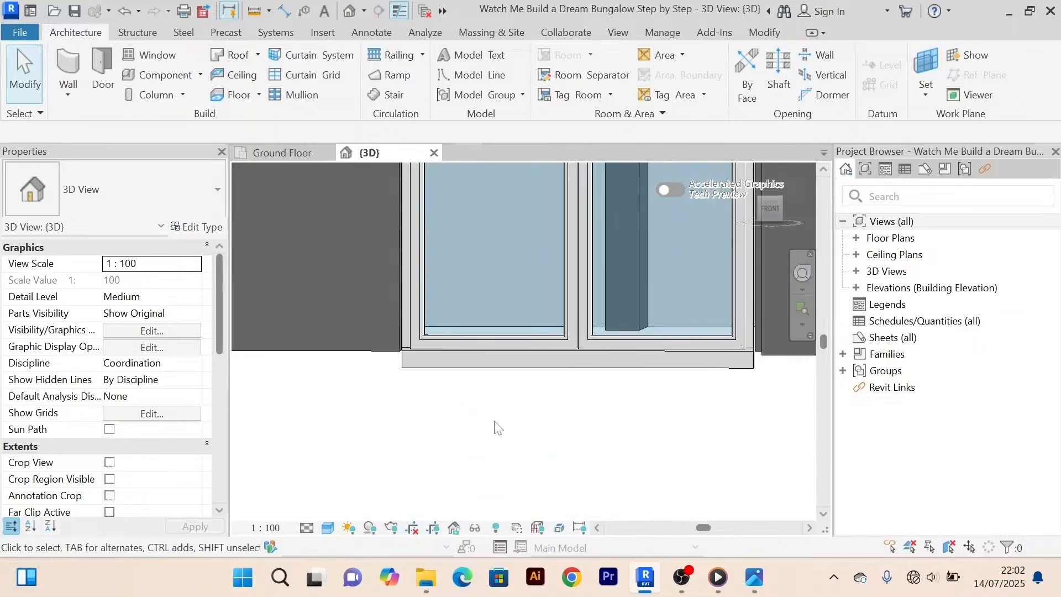
pyautogui.scroll(-2, 501, 425)
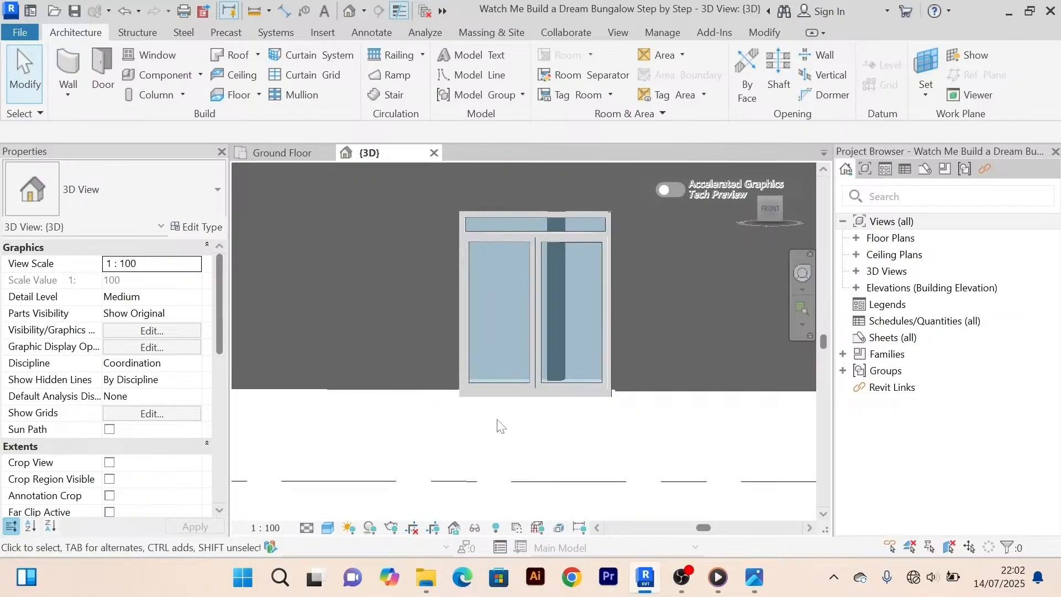
# On the ground floor plan, start door placement and load the family Aluprof_MB-86N-SI_PanelDoor_AD10_Dbl_In-Open_R-00890.rfa from the REVIT LIBRARIES folder.
pyautogui.click(279, 153)
pyautogui.moveTo(301, 334); pyautogui.dragTo(405, 403, button='middle')
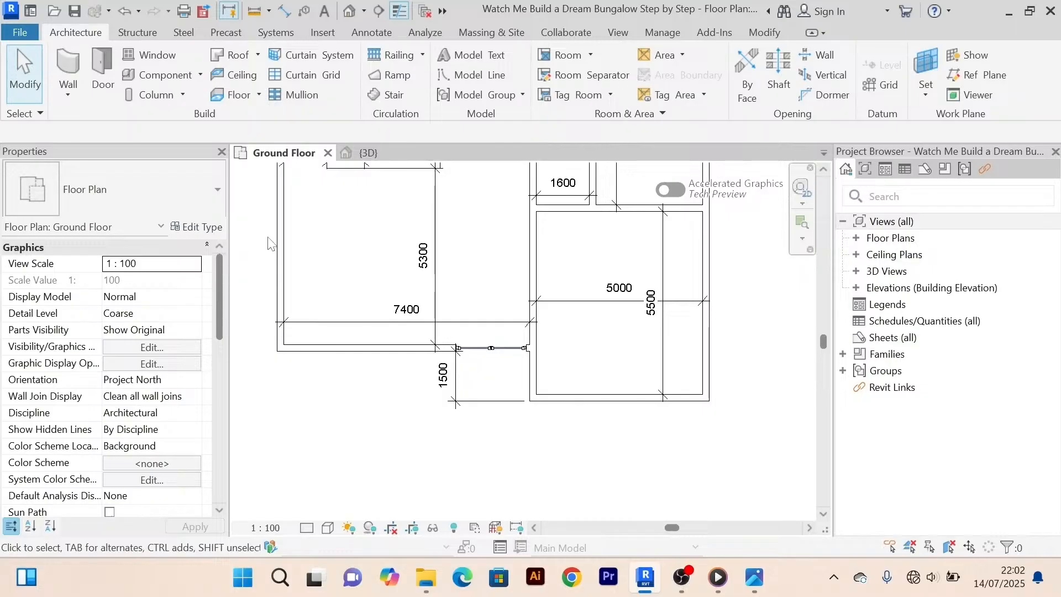
pyautogui.scroll(-1, 486, 255)
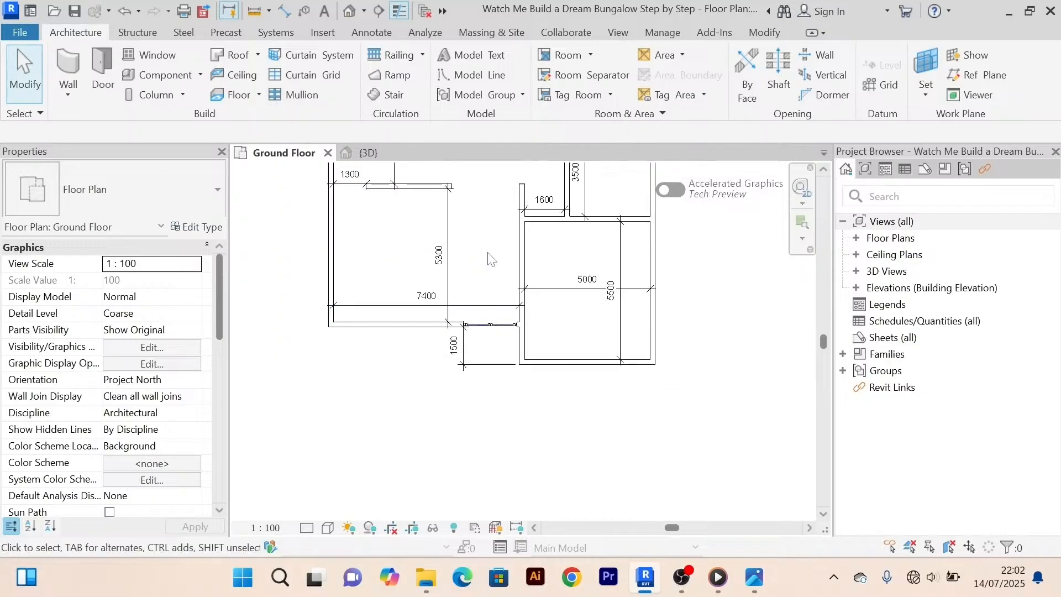
pyautogui.moveTo(587, 231); pyautogui.dragTo(548, 321, button='middle')
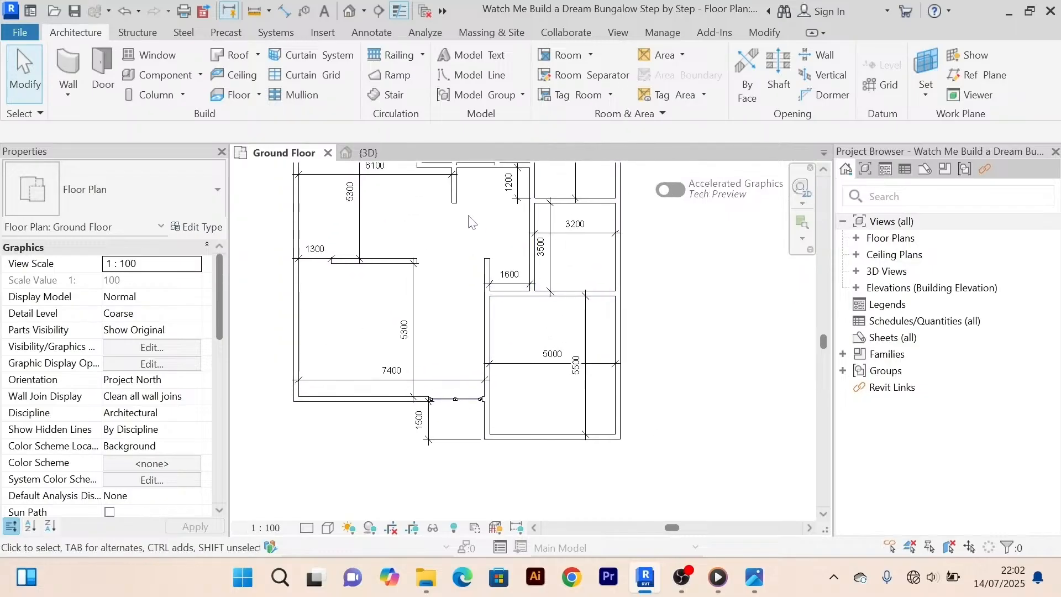
pyautogui.click(101, 69)
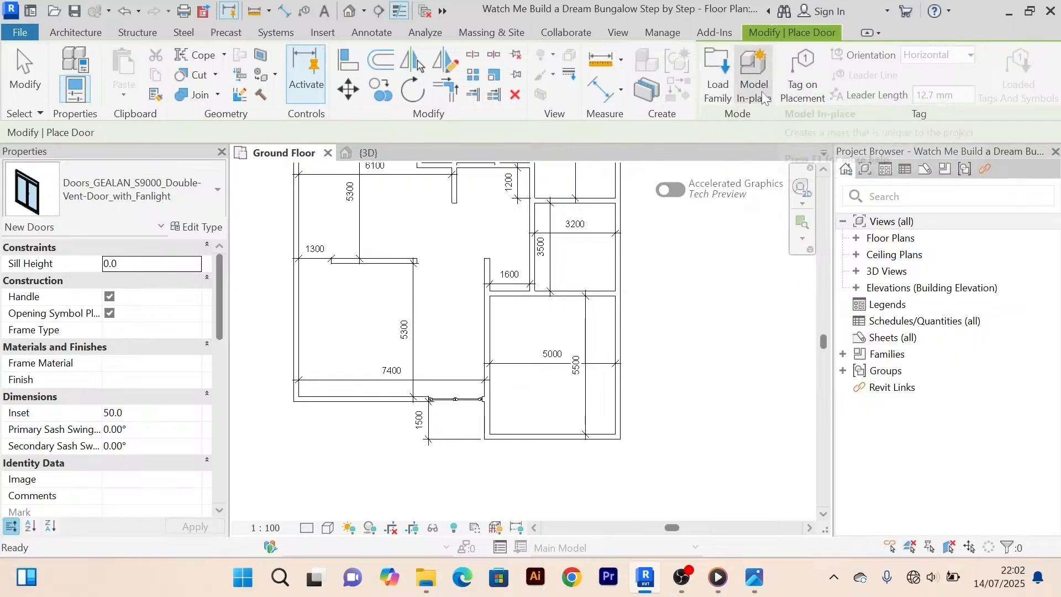
pyautogui.click(720, 84)
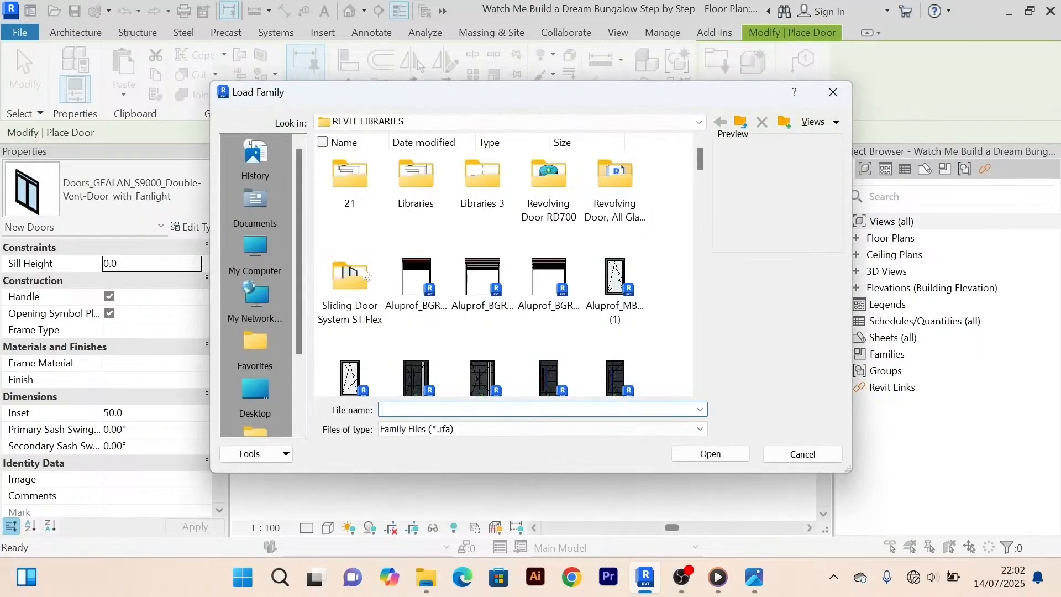
pyautogui.scroll(-3, 557, 329)
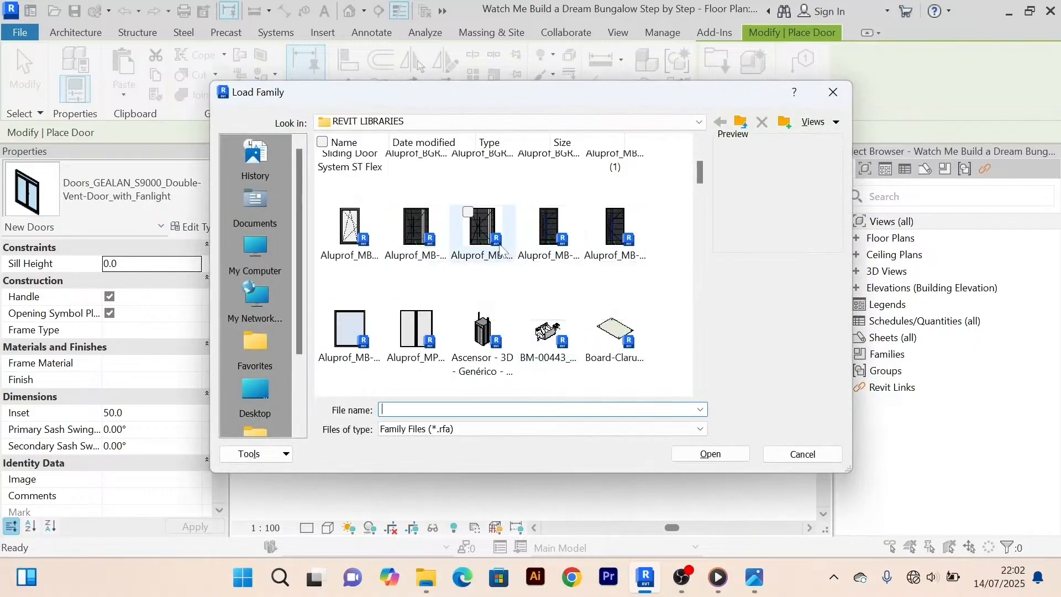
pyautogui.click(415, 226)
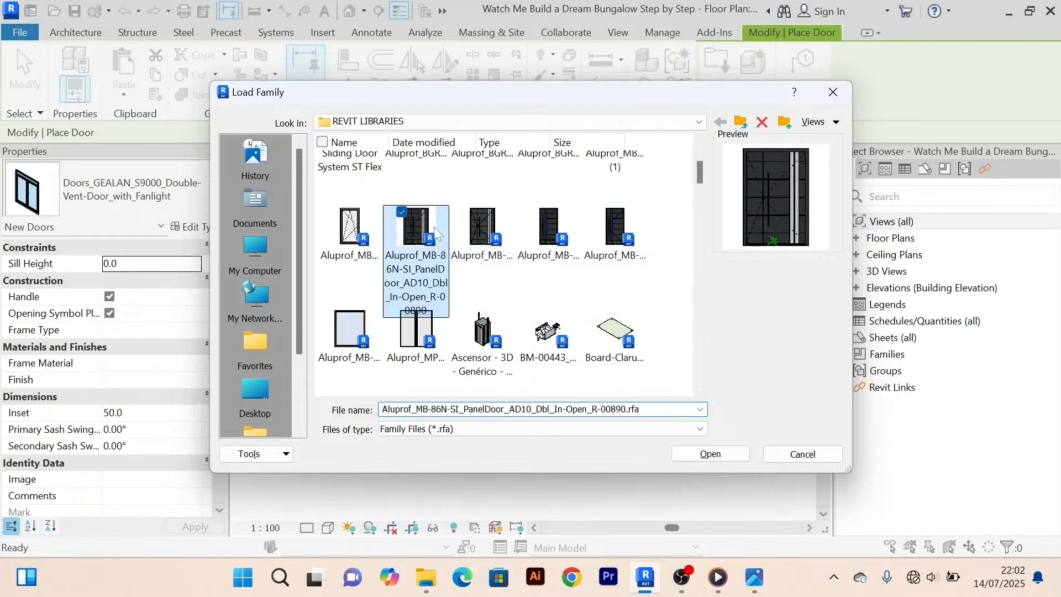
pyautogui.click(711, 453)
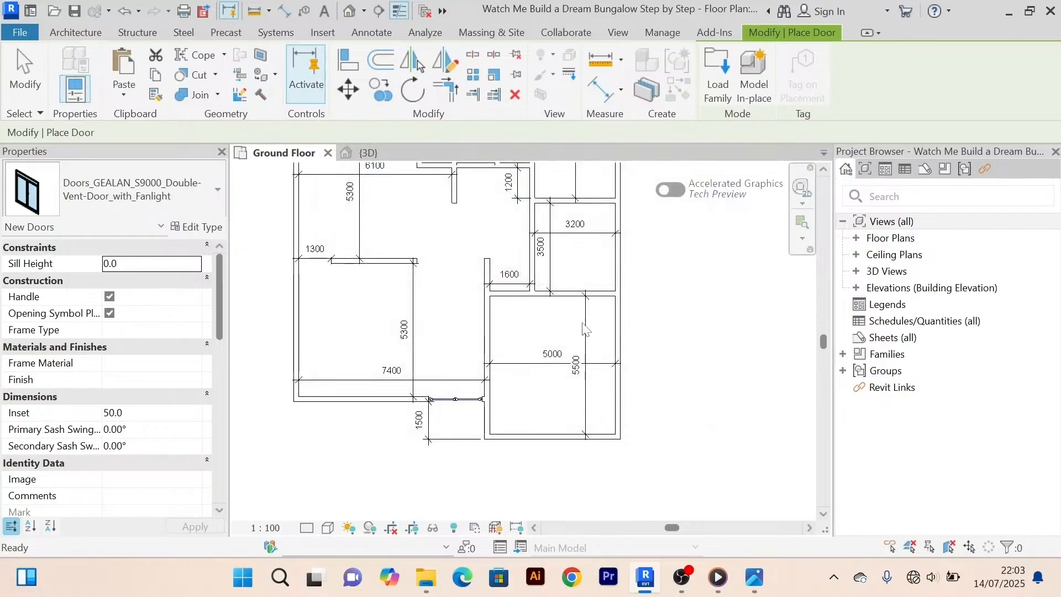
# Place the 1200 x 2100 Aluprof panel door in the 5000 mm room's wall, centred across the 1600 mm wide passage with 57.5 mm either side.
pyautogui.scroll(4, 509, 300)
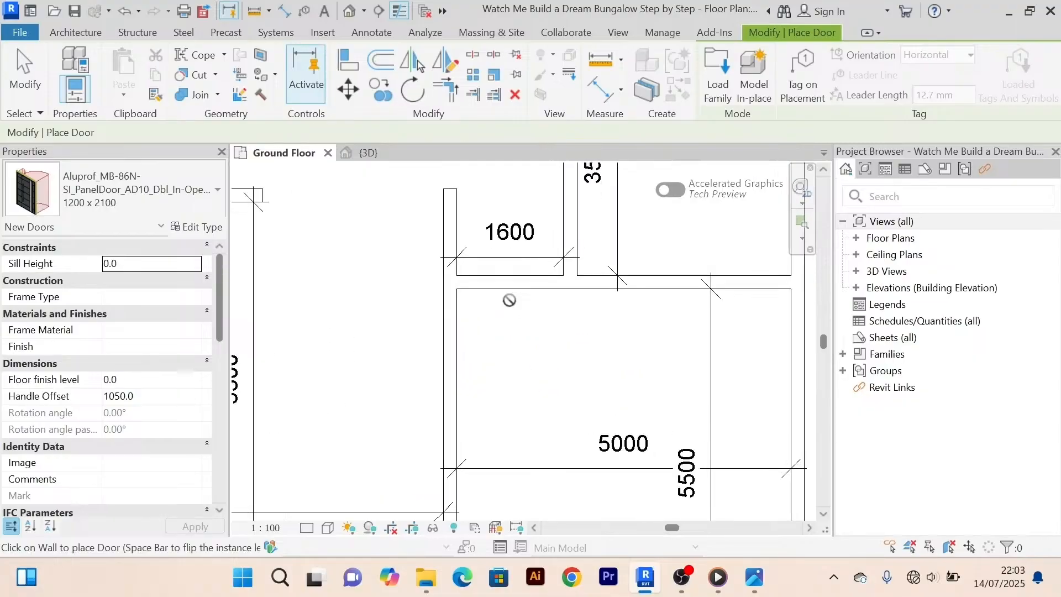
pyautogui.scroll(1, 509, 300)
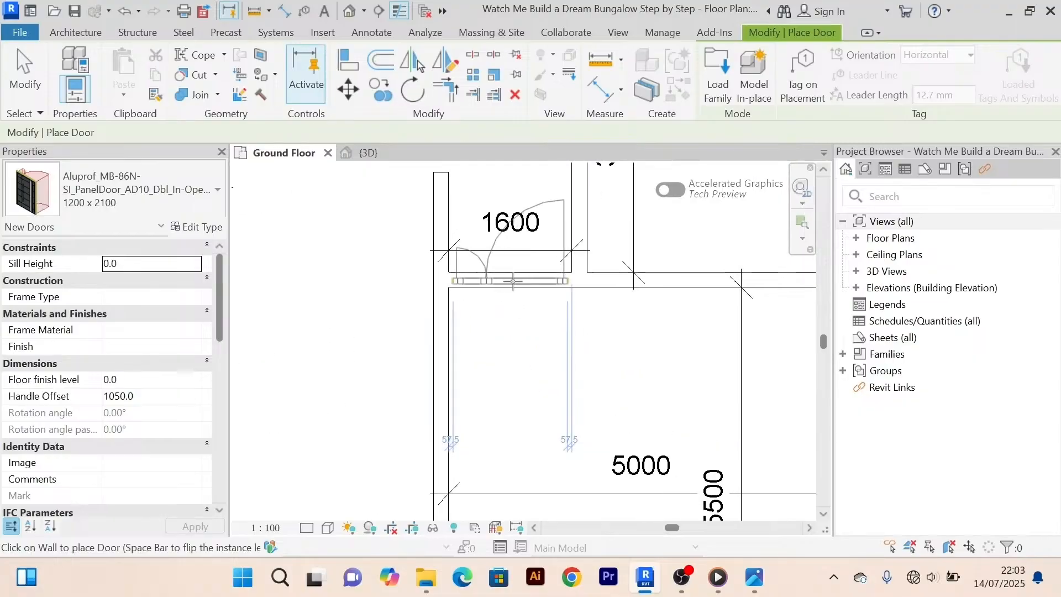
pyautogui.click(513, 281)
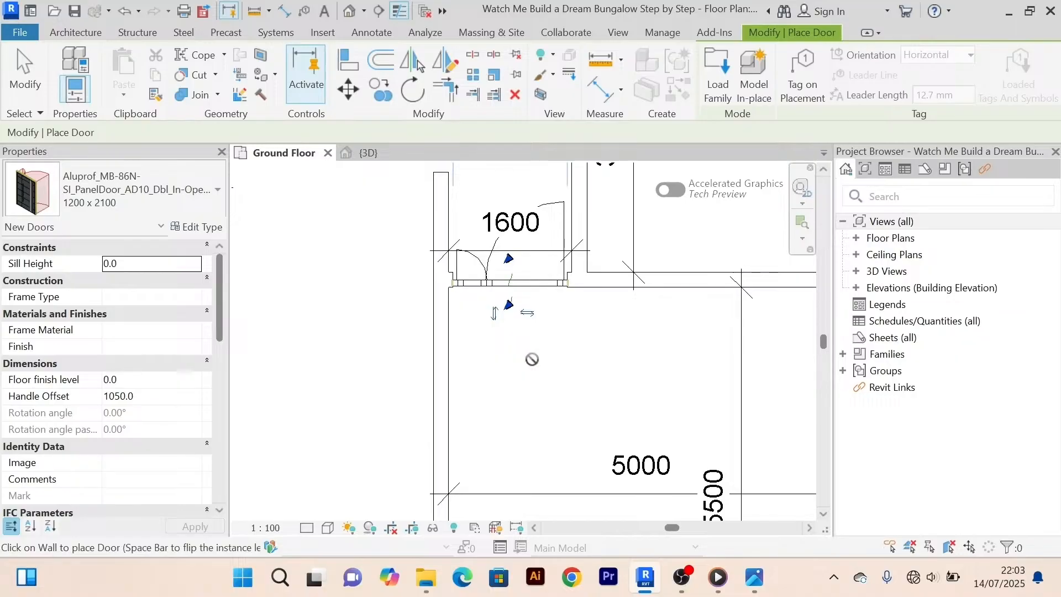
# Place a second panel door in the 3200 by 3500 mm room's passage-side wall, about 2015 mm from its upper end and against its lower wall.
pyautogui.scroll(-5, 532, 359)
pyautogui.scroll(3, 543, 283)
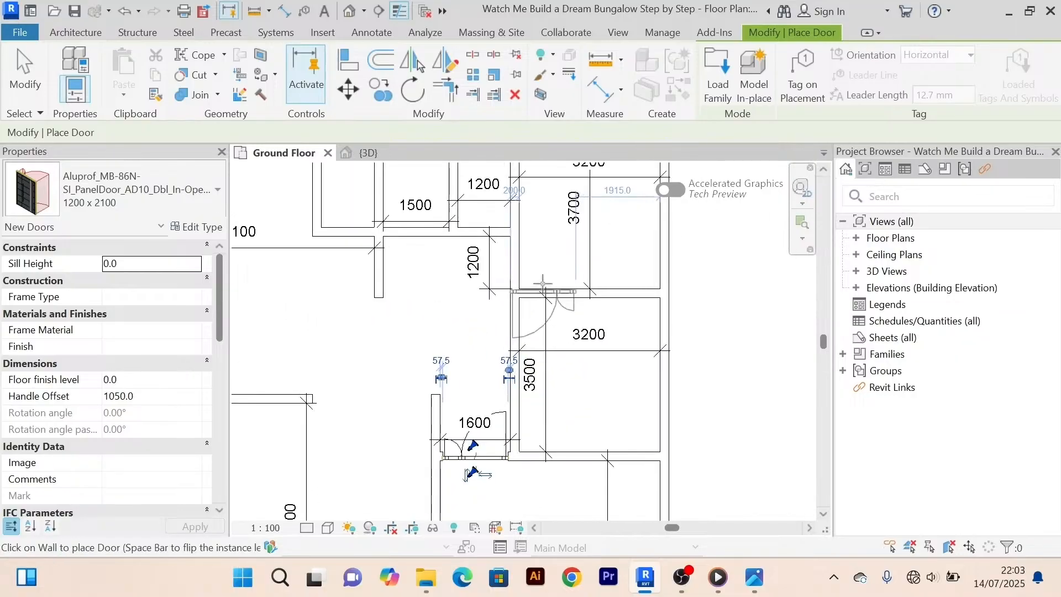
pyautogui.scroll(2, 543, 283)
pyautogui.scroll(-3, 560, 322)
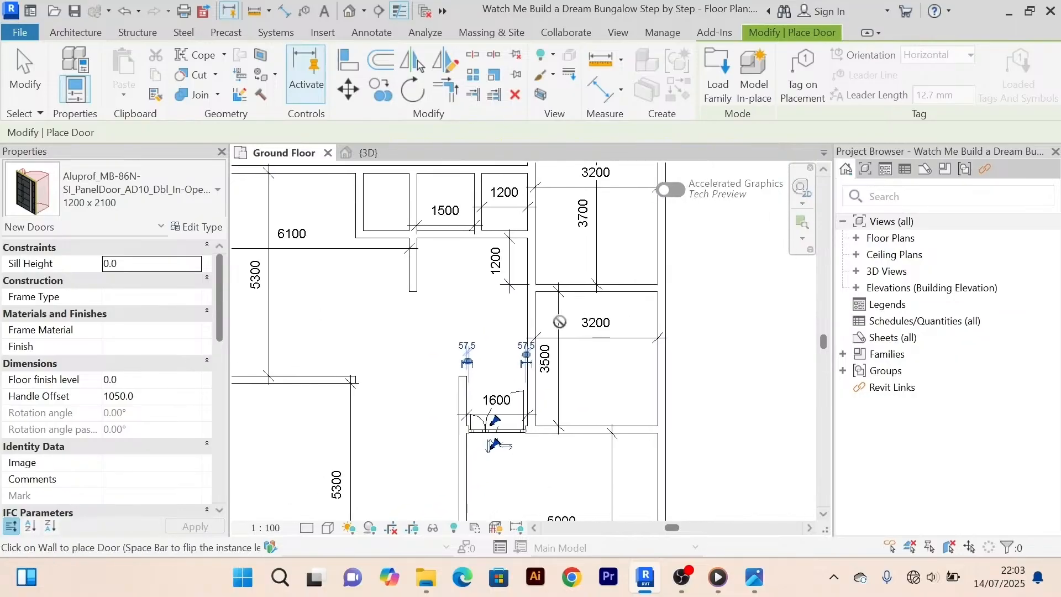
pyautogui.scroll(2, 560, 321)
pyautogui.scroll(3, 554, 334)
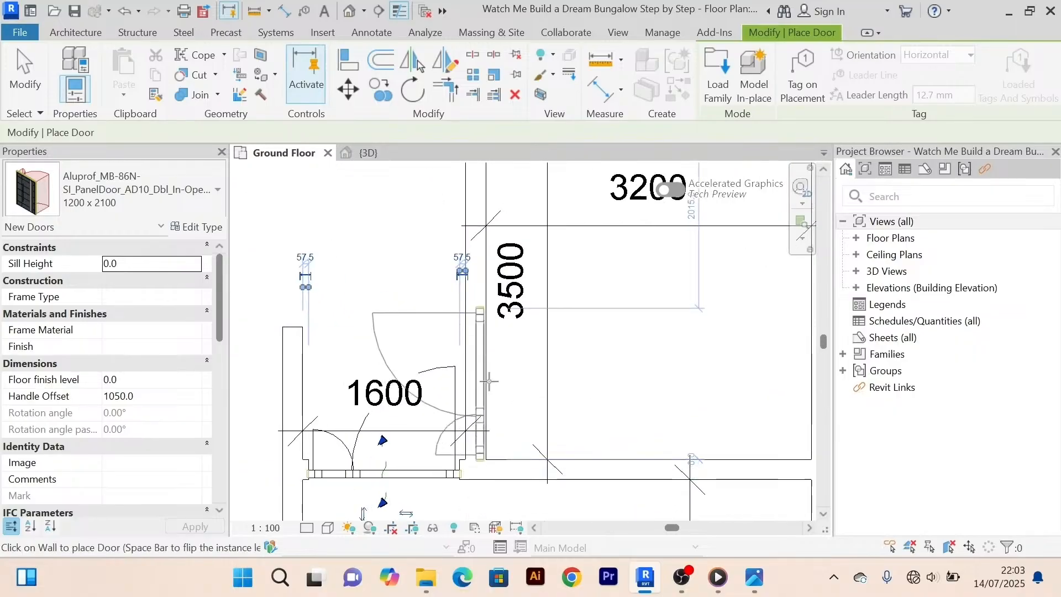
pyautogui.scroll(-5, 489, 380)
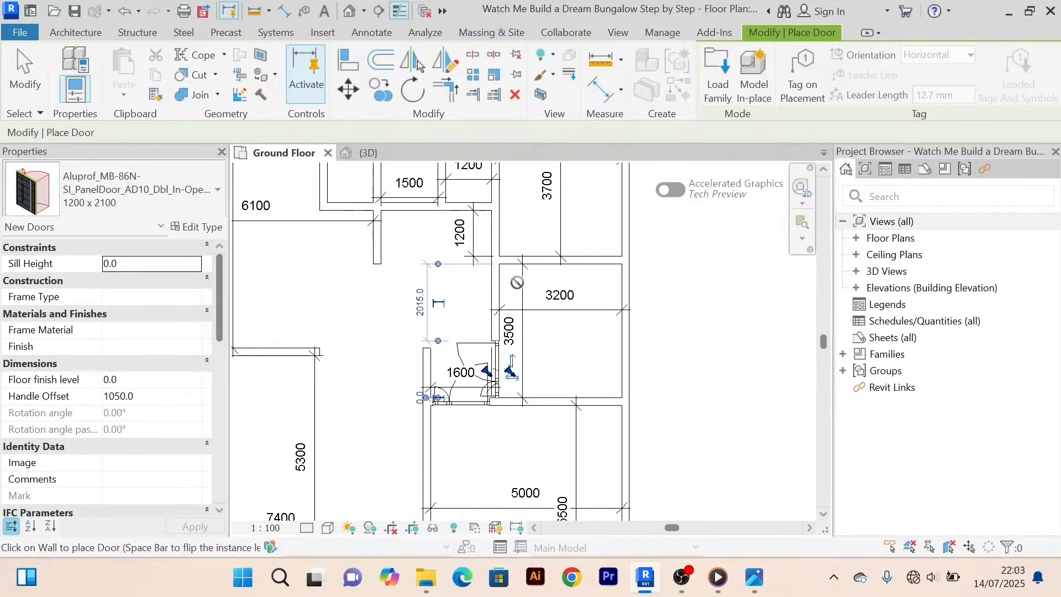
# Place a third panel door in the hall-side wall of the 3200 by 3700 mm room, about 2130 mm above the second, and end door placement.
pyautogui.scroll(3, 511, 332)
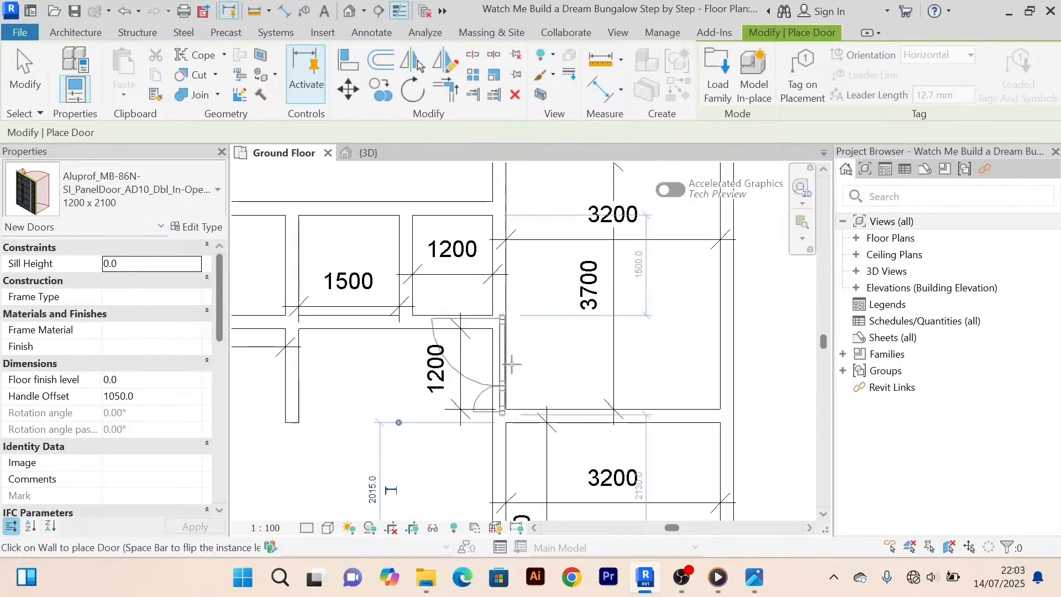
pyautogui.click(511, 363)
pyautogui.scroll(-3, 514, 356)
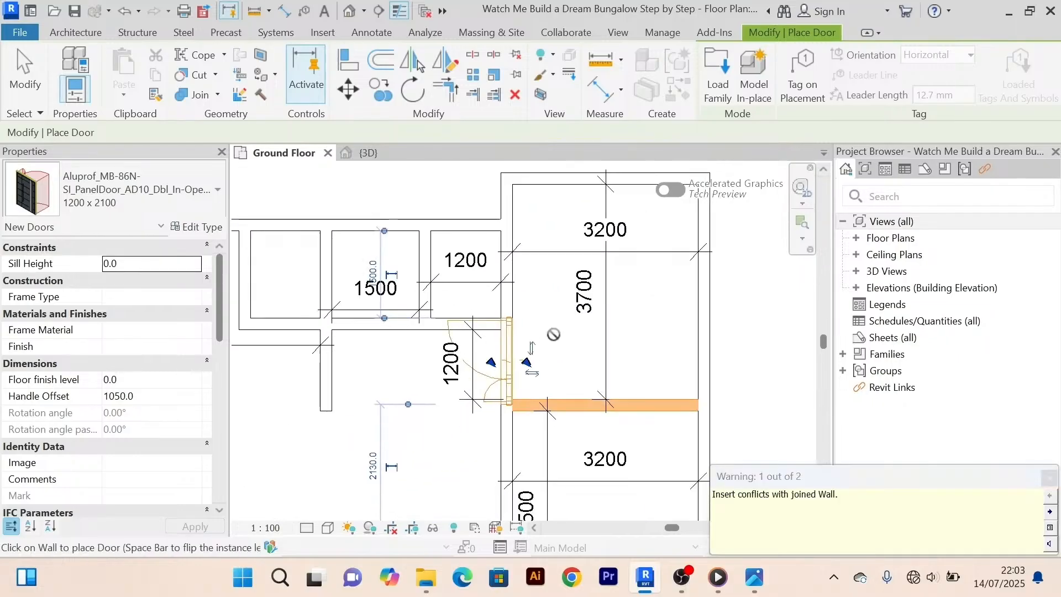
pyautogui.scroll(2, 534, 342)
pyautogui.scroll(-3, 534, 342)
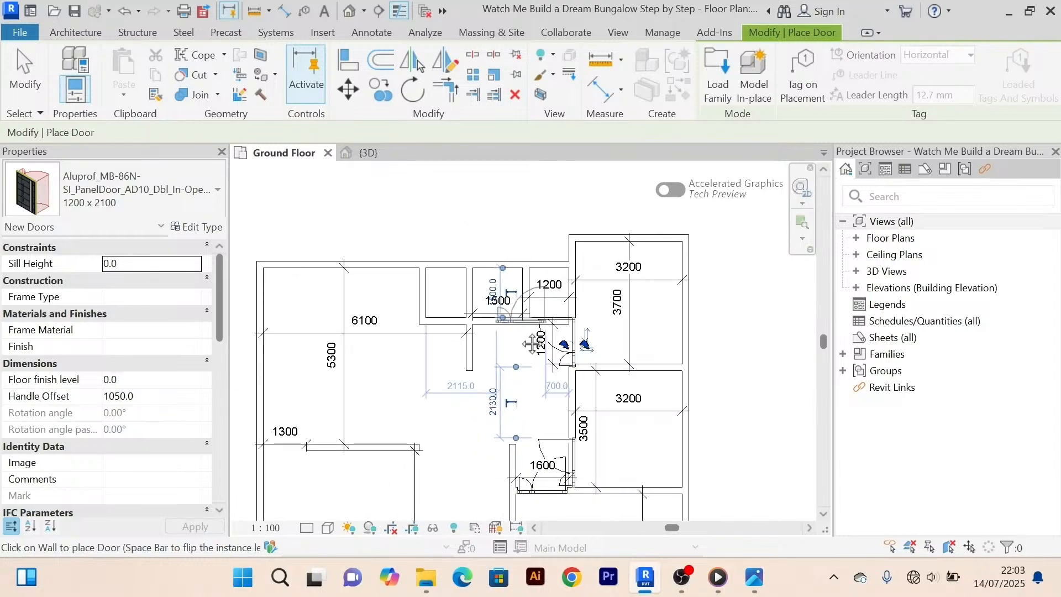
pyautogui.scroll(1, 616, 287)
pyautogui.scroll(4, 530, 350)
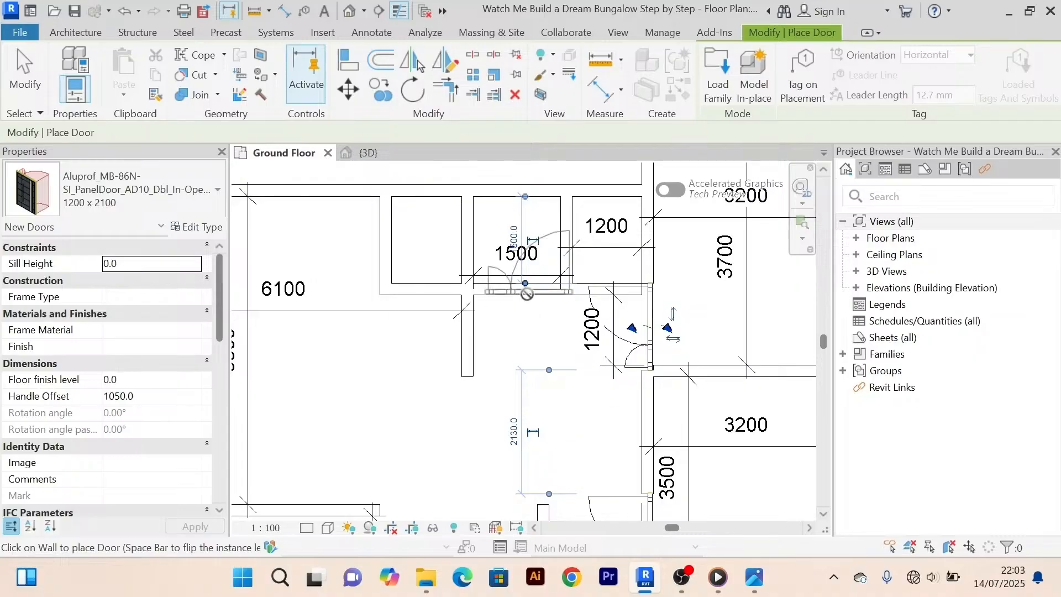
pyautogui.scroll(-3, 532, 307)
pyautogui.rightClick(492, 206)
pyautogui.click(531, 217)
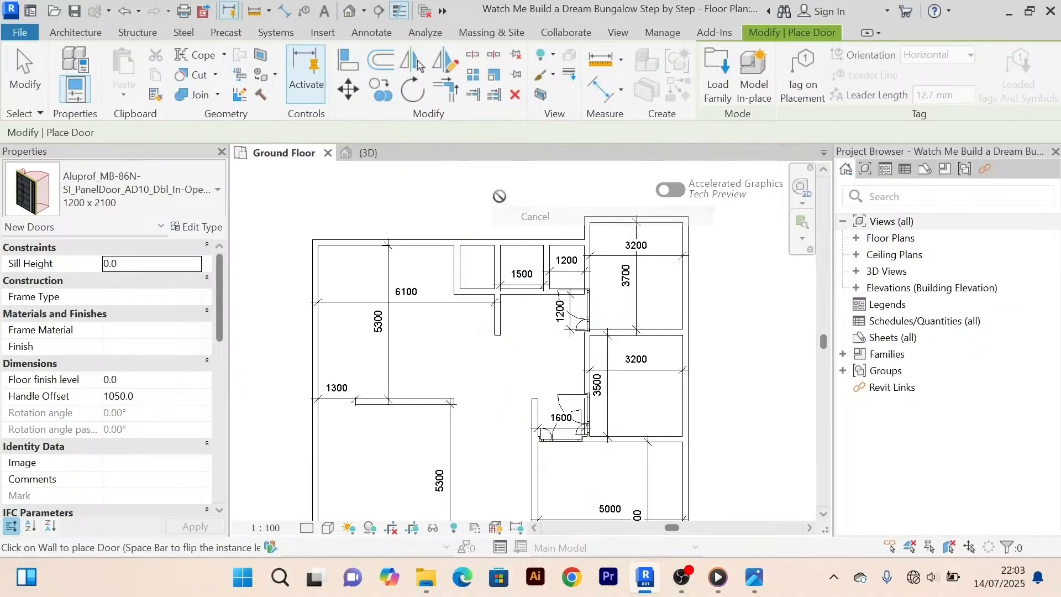
pyautogui.rightClick(509, 203)
pyautogui.click(531, 210)
pyautogui.rightClick(509, 200)
pyautogui.click(526, 213)
# Set the 1200 x 2100 Aluprof panel door type's width to 900 mm and height to 2500 mm, accepting the changes despite the warnings.
pyautogui.scroll(4, 636, 359)
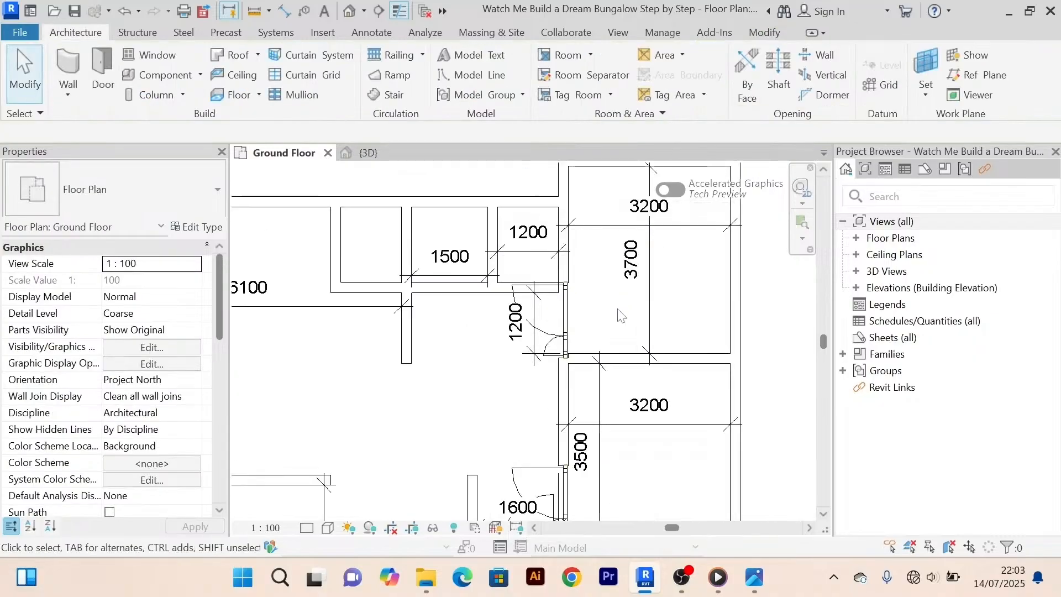
pyautogui.moveTo(555, 275); pyautogui.dragTo(558, 261, button='middle')
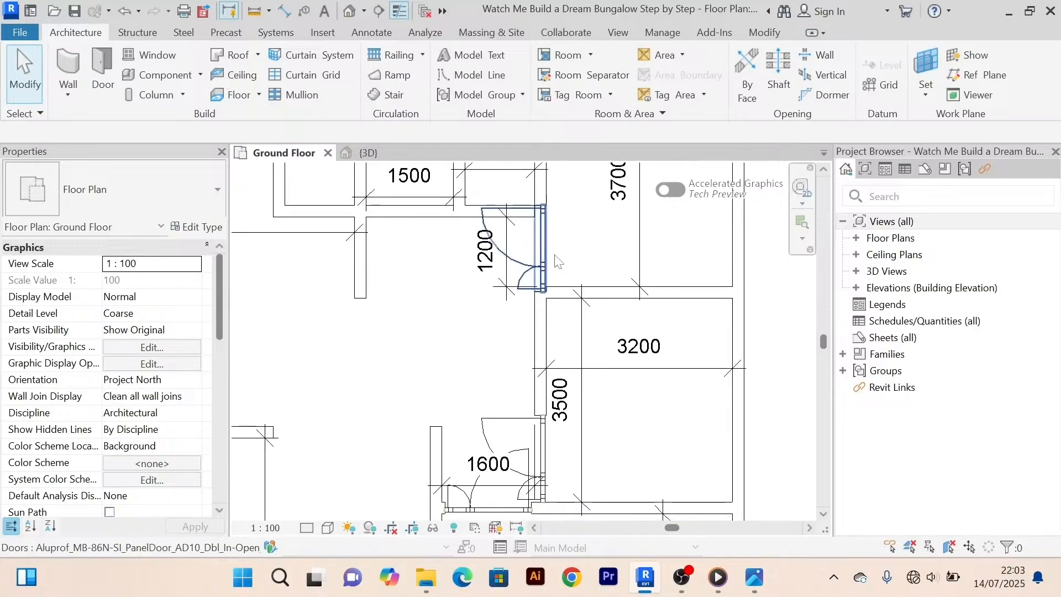
pyautogui.scroll(2, 555, 265)
pyautogui.click(514, 272)
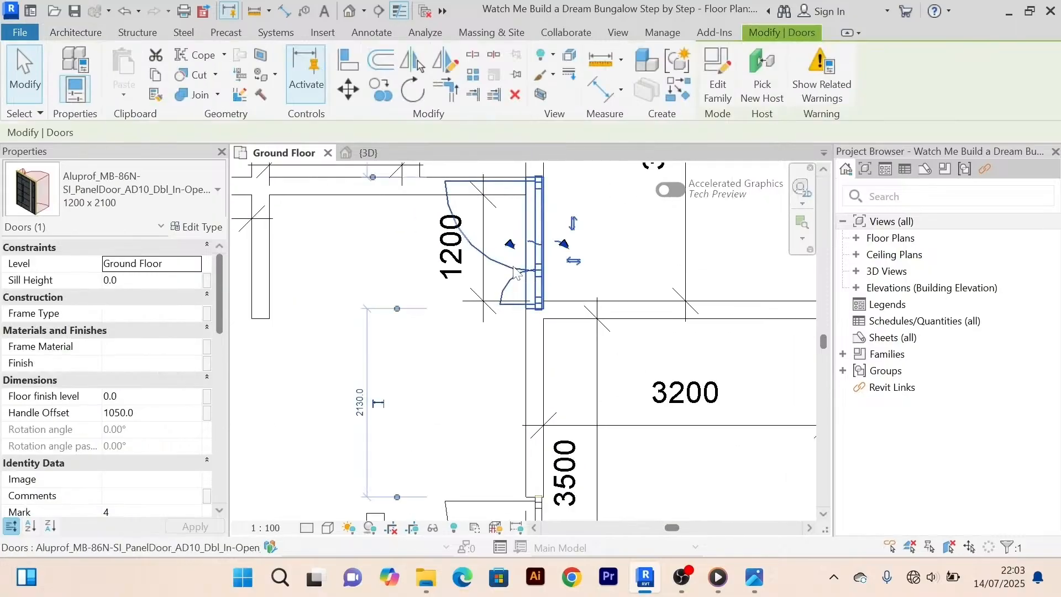
pyautogui.scroll(-3, 575, 252)
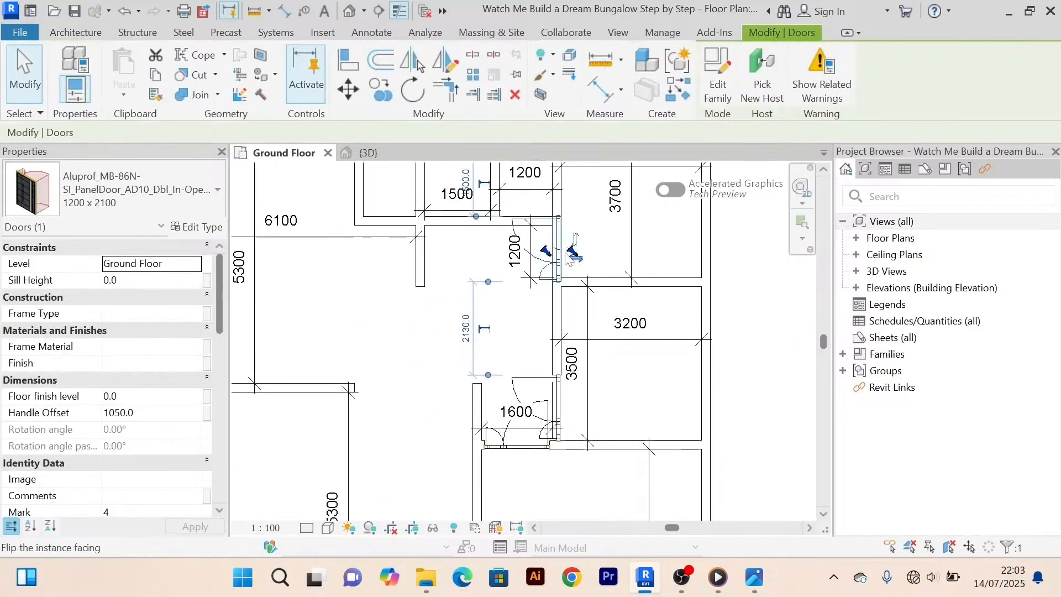
pyautogui.click(202, 227)
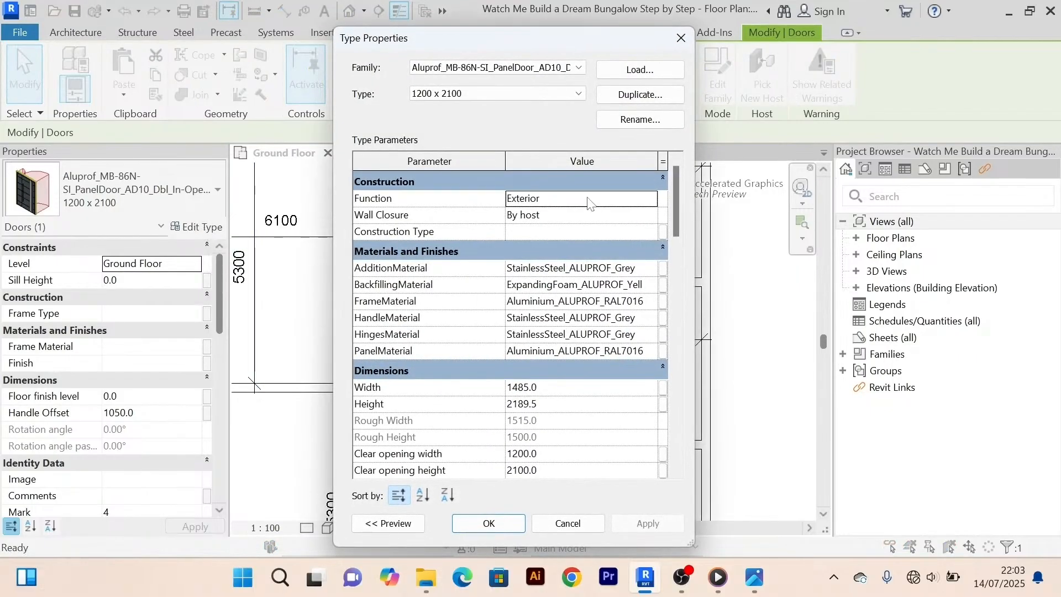
pyautogui.scroll(-1, 604, 364)
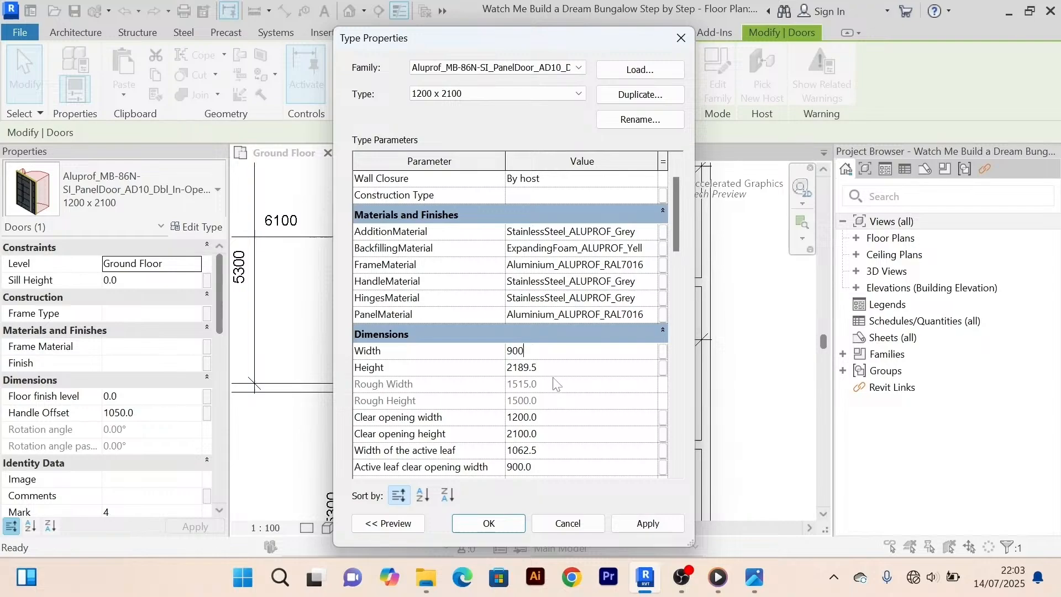
pyautogui.press('Tab')
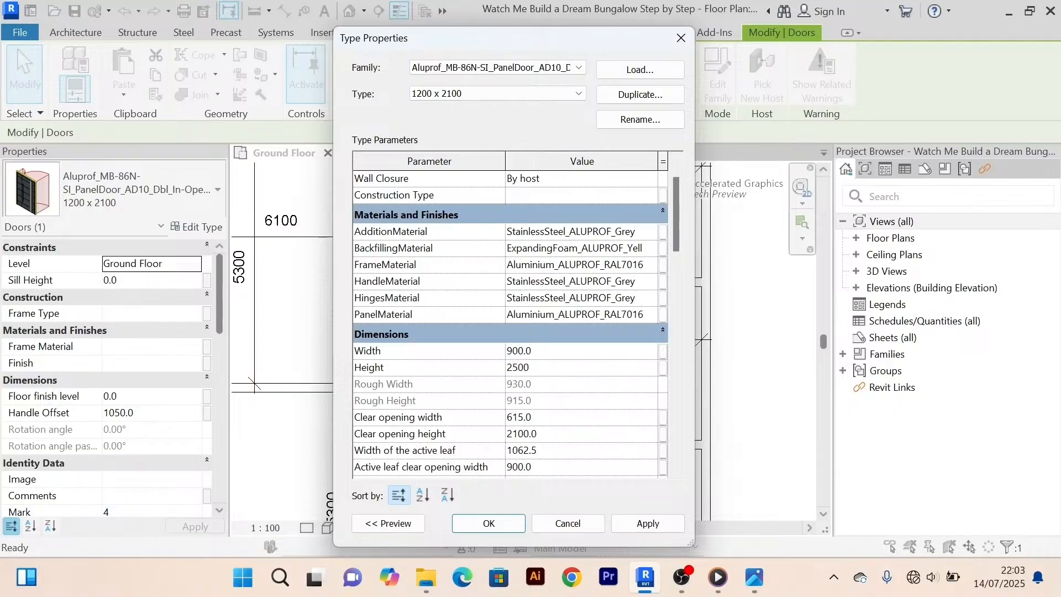
pyautogui.write('2500')
pyautogui.click(647, 524)
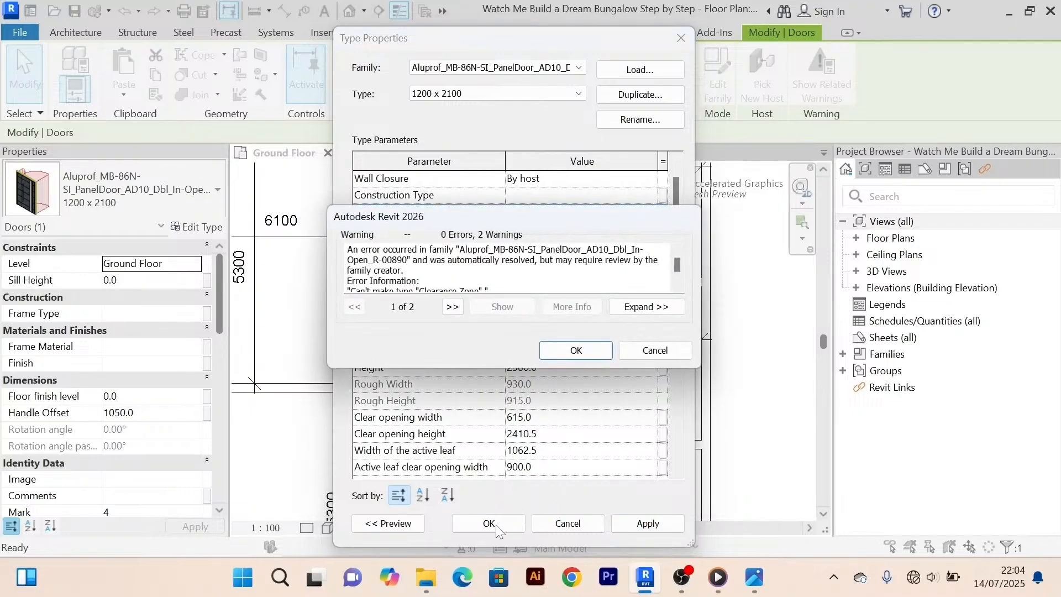
pyautogui.click(558, 351)
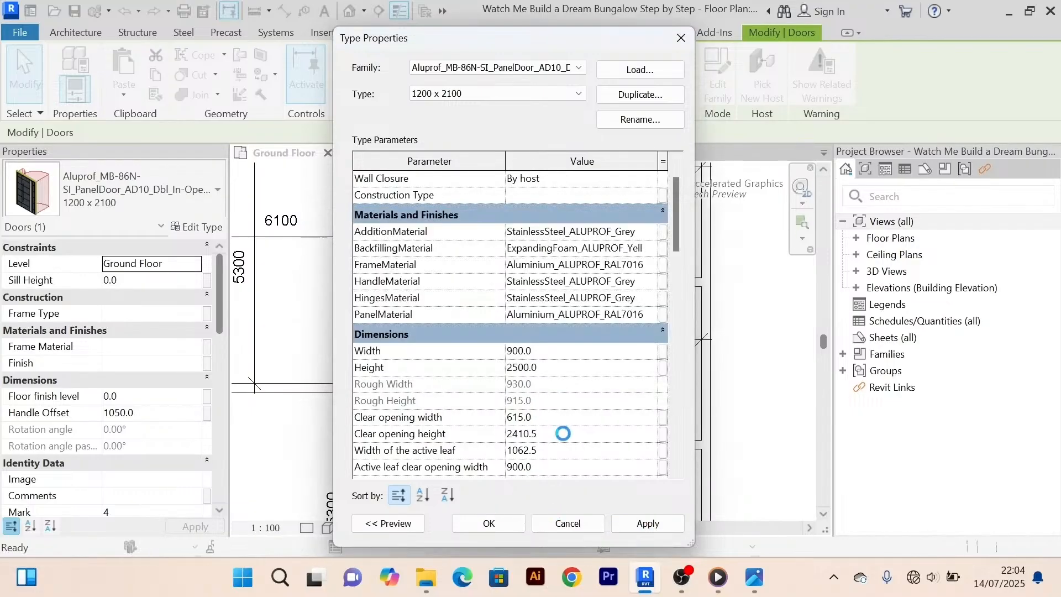
pyautogui.click(488, 523)
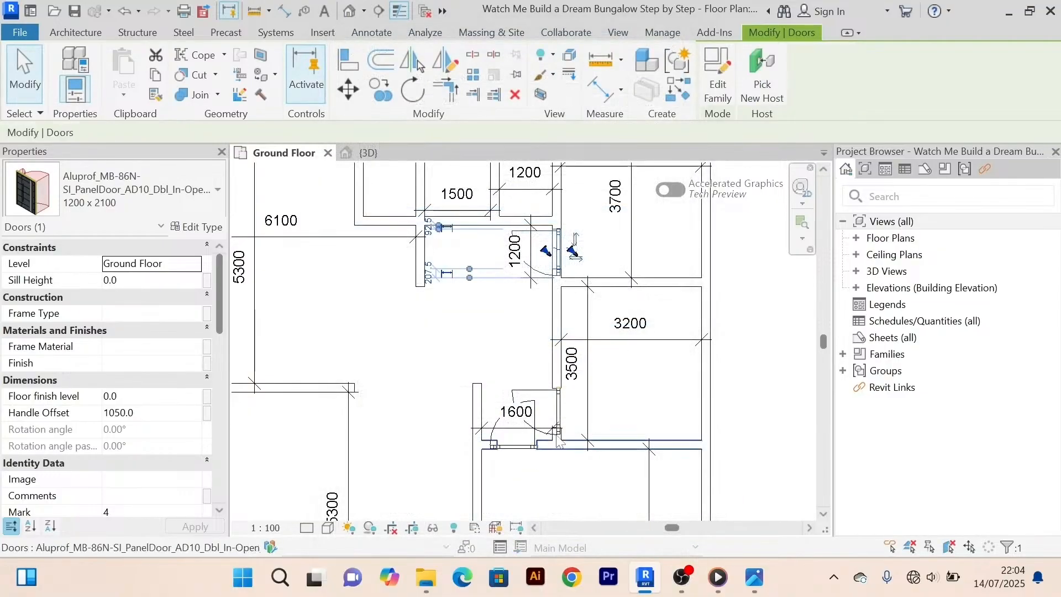
# Examine the resized panel doors around the passage and the GEALAN double door at the entrance on the floor plan.
pyautogui.scroll(3, 544, 253)
pyautogui.scroll(-5, 544, 253)
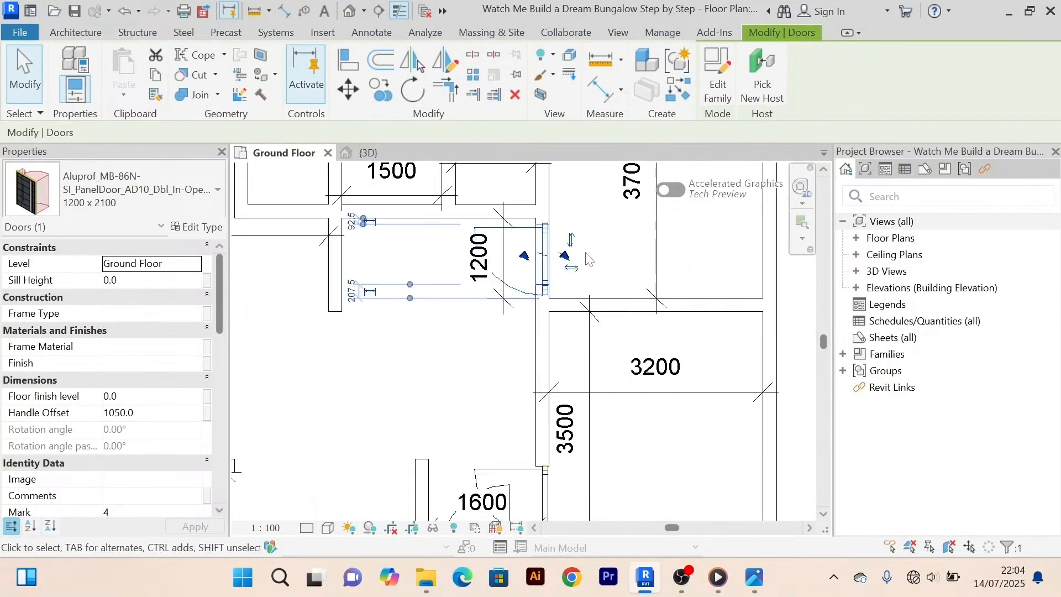
pyautogui.moveTo(582, 257); pyautogui.dragTo(601, 223, button='middle')
pyautogui.moveTo(595, 396)
pyautogui.mouseDown(button='middle')
pyautogui.moveTo(630, 258)
pyautogui.moveTo(603, 393)
pyautogui.moveTo(603, 384)
pyautogui.mouseUp(button='middle')
pyautogui.scroll(2, 563, 249)
pyautogui.scroll(1, 575, 309)
pyautogui.scroll(-1, 553, 387)
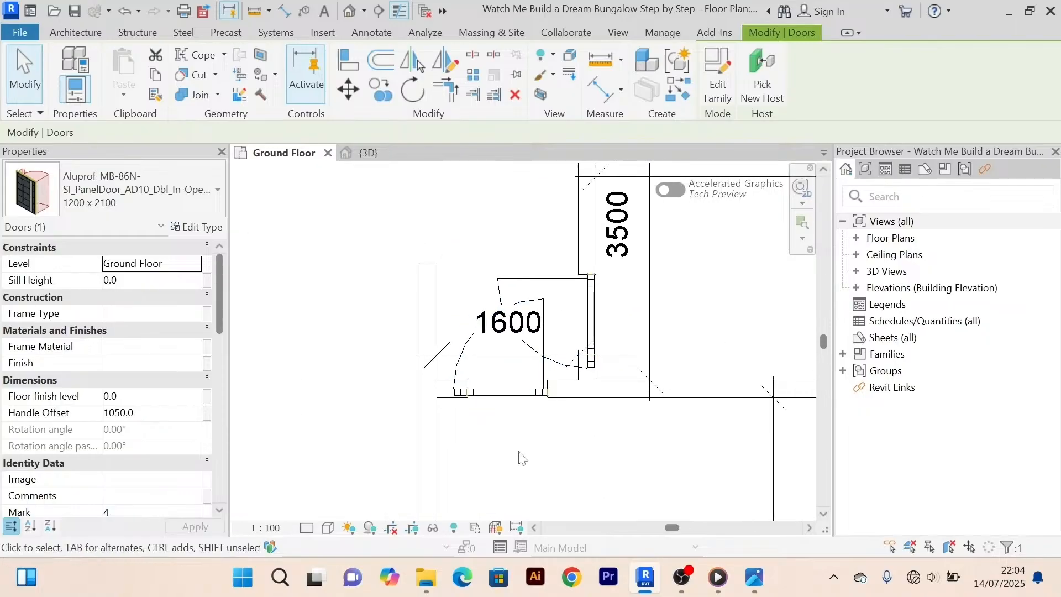
pyautogui.moveTo(526, 438); pyautogui.dragTo(555, 393, button='middle')
pyautogui.scroll(1, 553, 390)
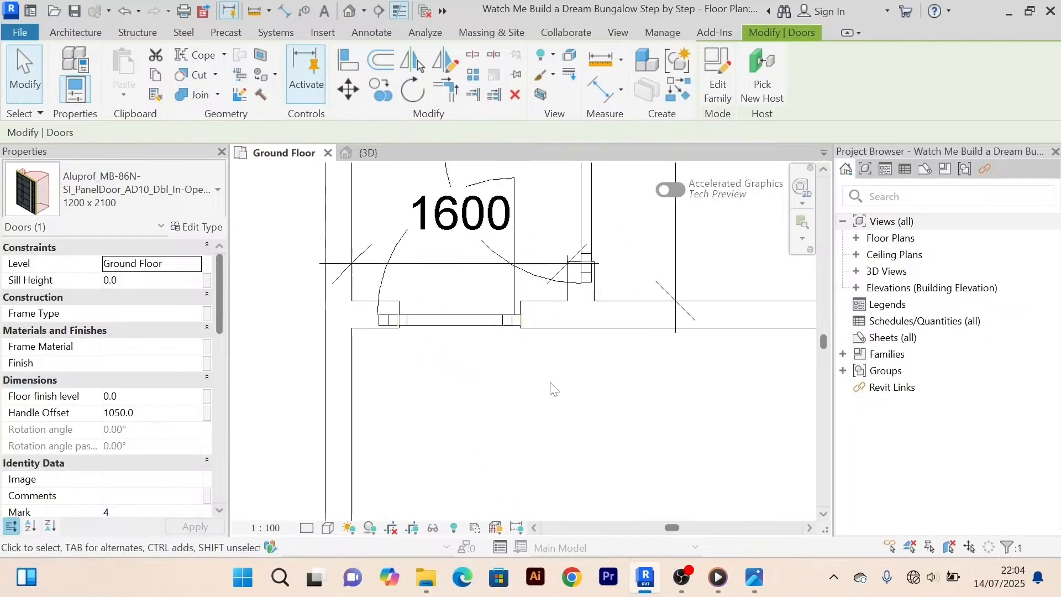
pyautogui.scroll(-4, 552, 387)
pyautogui.scroll(2, 547, 399)
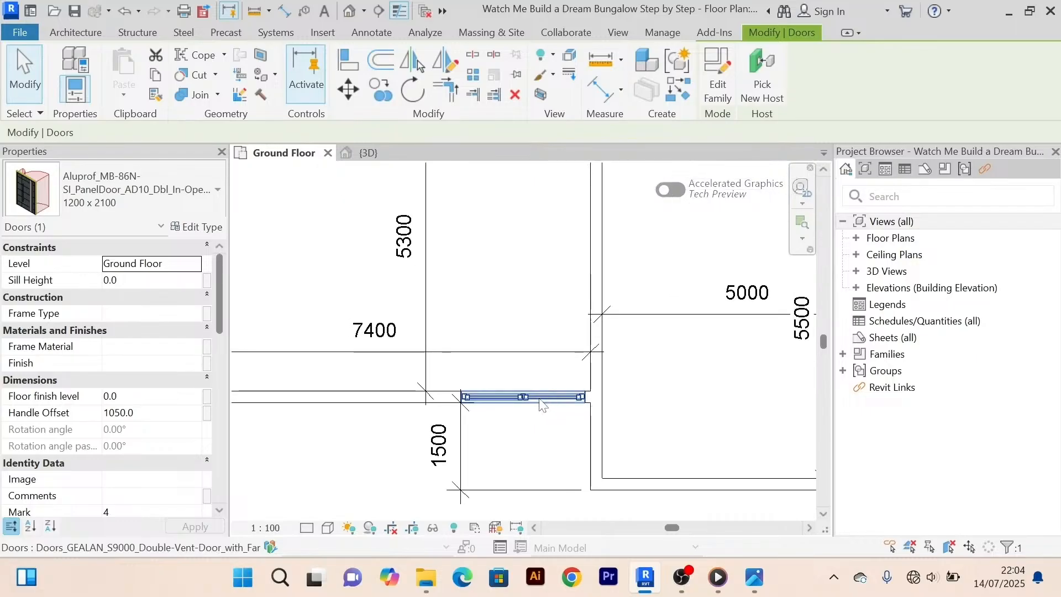
pyautogui.click(524, 397)
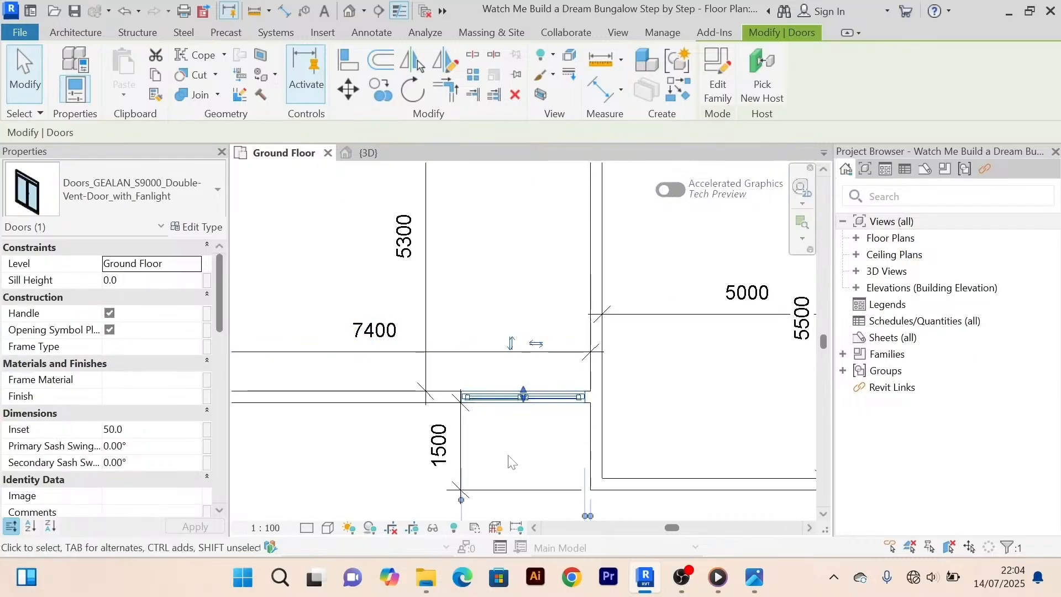
pyautogui.scroll(-3, 518, 434)
# Flip the panel door of the 3200 by 3500 mm room to swing into the room, hinged at its lower end.
pyautogui.moveTo(610, 352); pyautogui.dragTo(541, 408, button='middle')
pyautogui.scroll(2, 521, 366)
pyautogui.scroll(2, 519, 364)
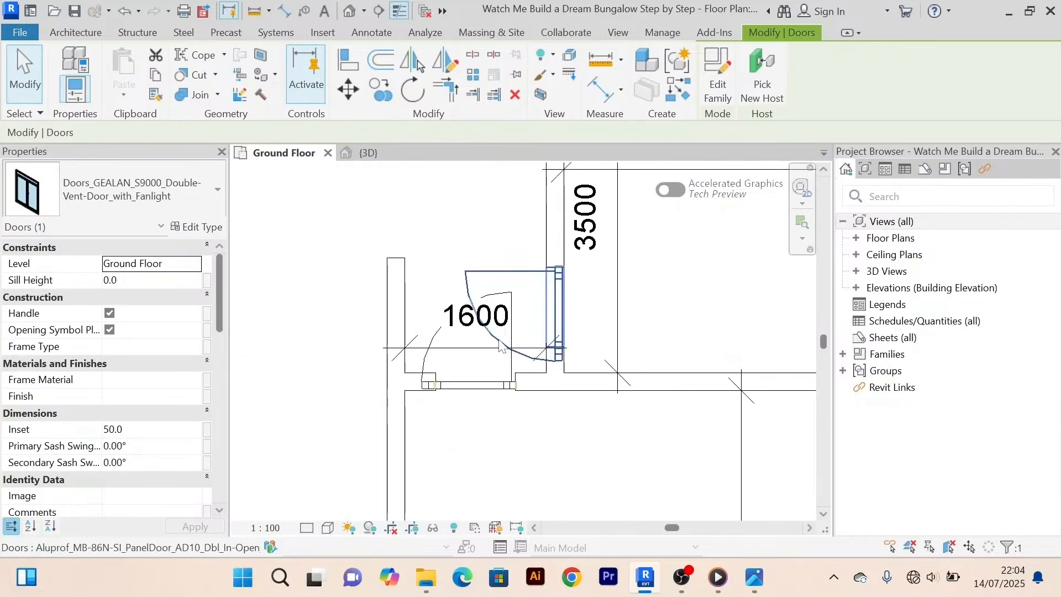
pyautogui.click(486, 280)
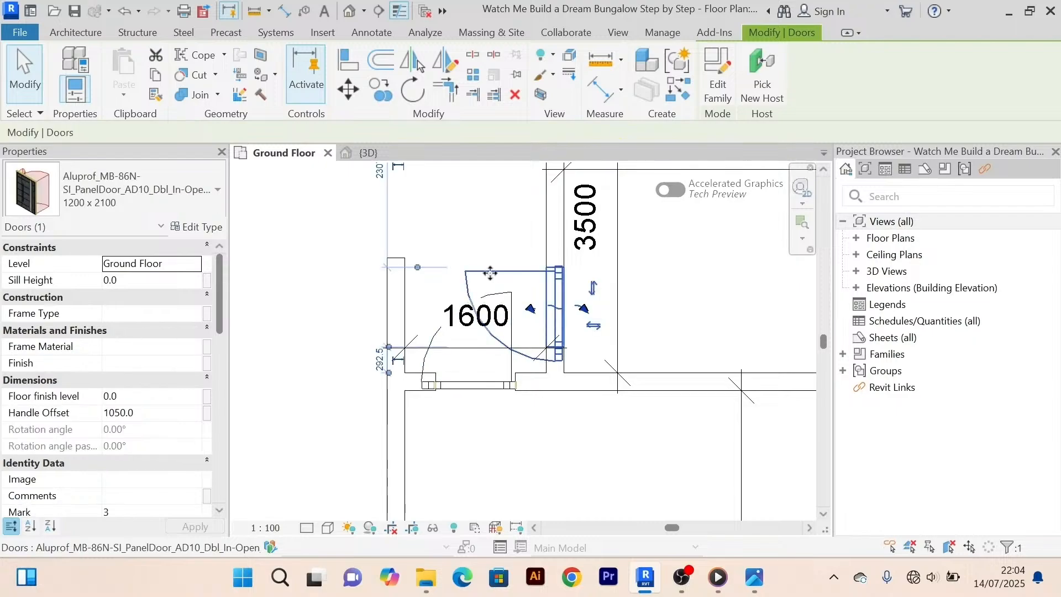
pyautogui.click(596, 328)
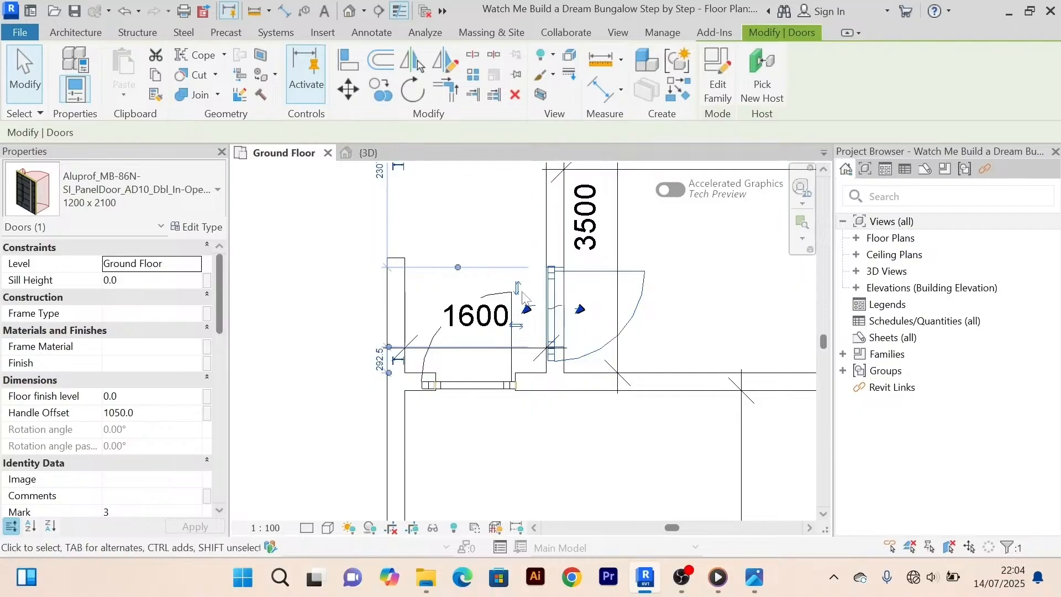
pyautogui.click(517, 288)
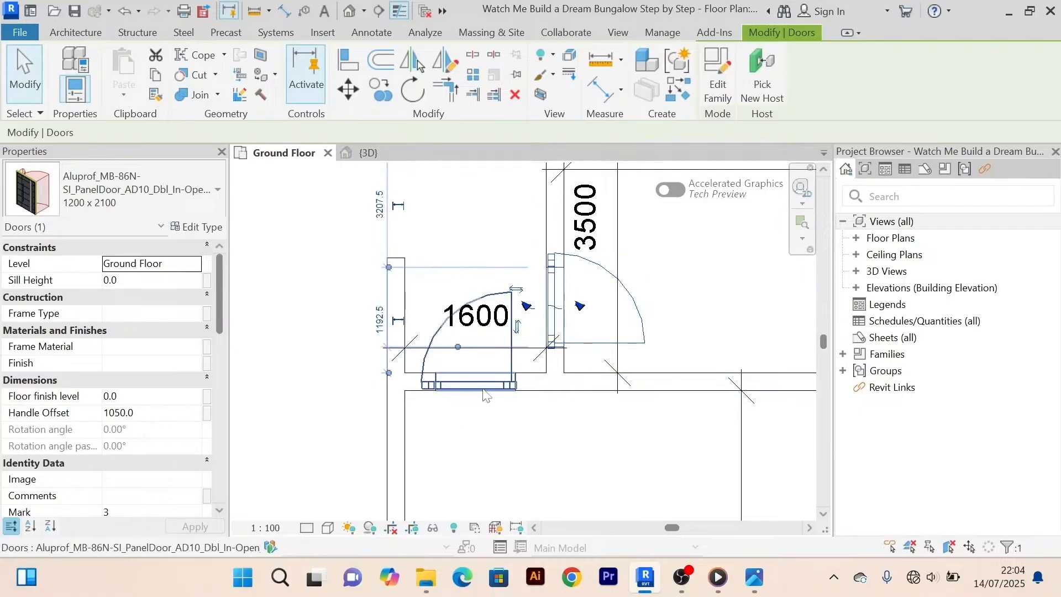
# Flip the panel door at the end of the 1600 mm passage to swing into the 5000 mm room, hinged on its left side.
pyautogui.click(509, 386)
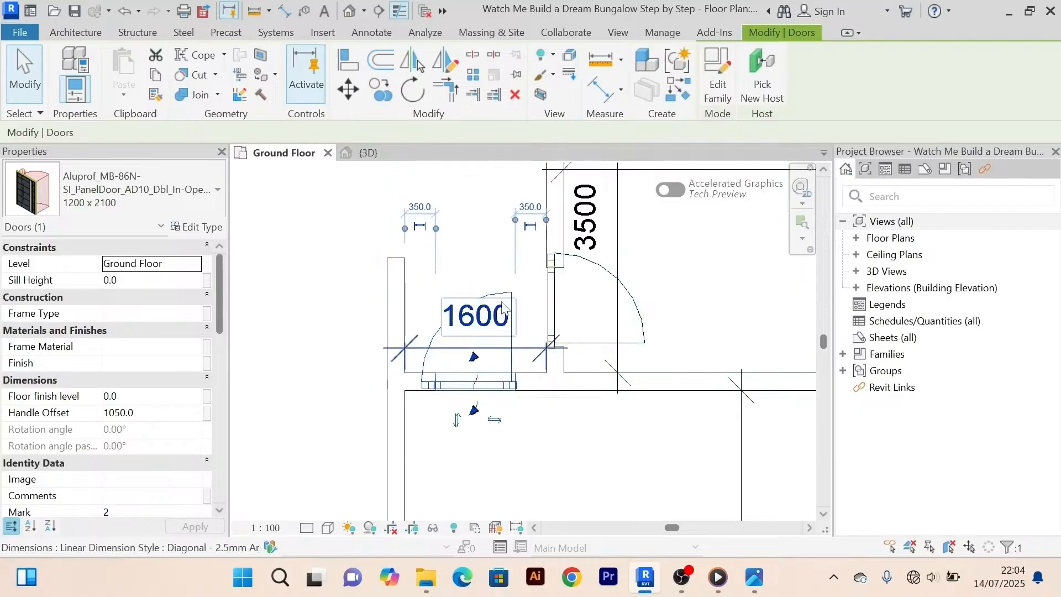
pyautogui.click(457, 420)
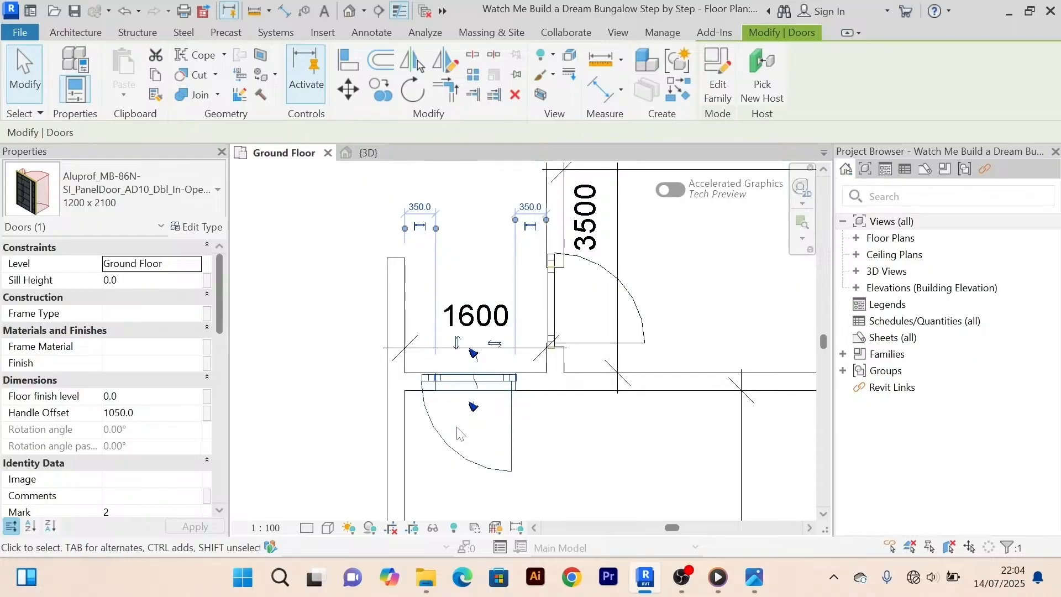
pyautogui.click(494, 344)
pyautogui.scroll(-2, 522, 415)
pyautogui.click(561, 391)
# Set the distance between the 5000 mm room's panel door and the room's left wall to 100 mm.
pyautogui.scroll(4, 562, 391)
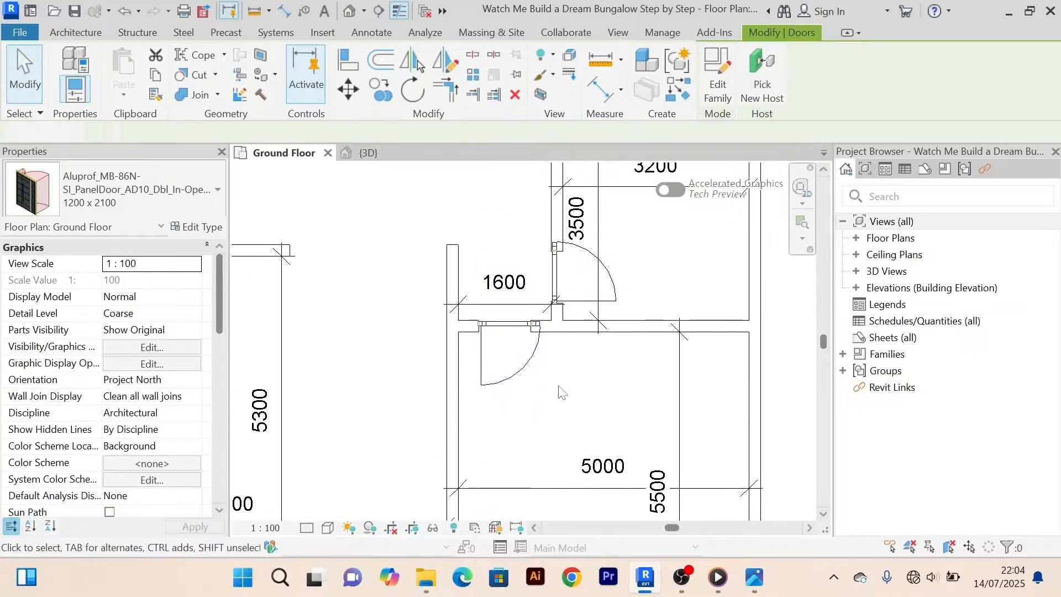
pyautogui.click(470, 342)
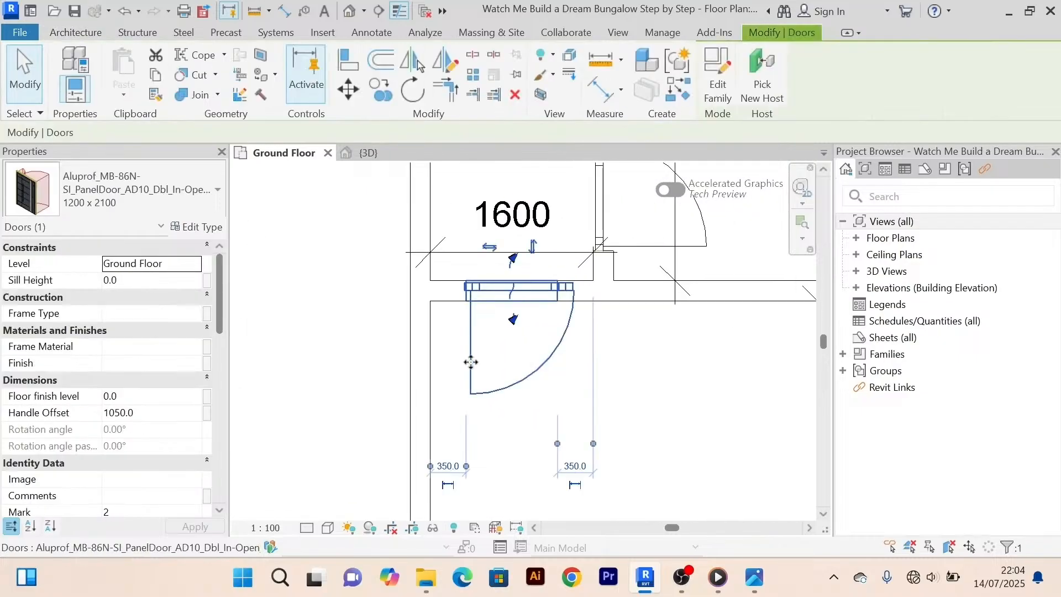
pyautogui.moveTo(507, 450); pyautogui.dragTo(532, 392, button='middle')
pyautogui.click(467, 412)
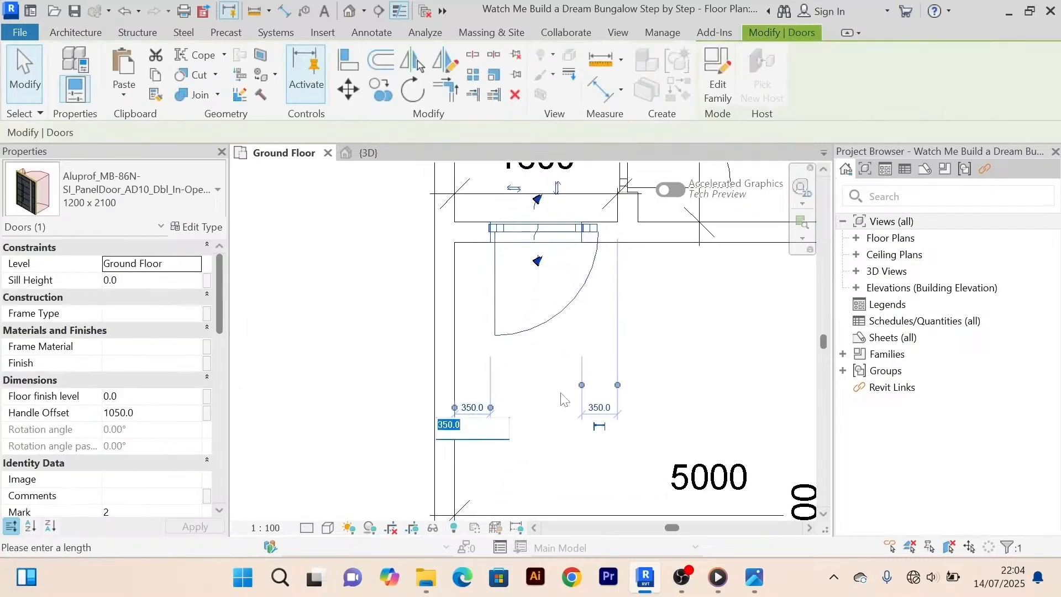
pyautogui.write('100')
pyautogui.press('Return')
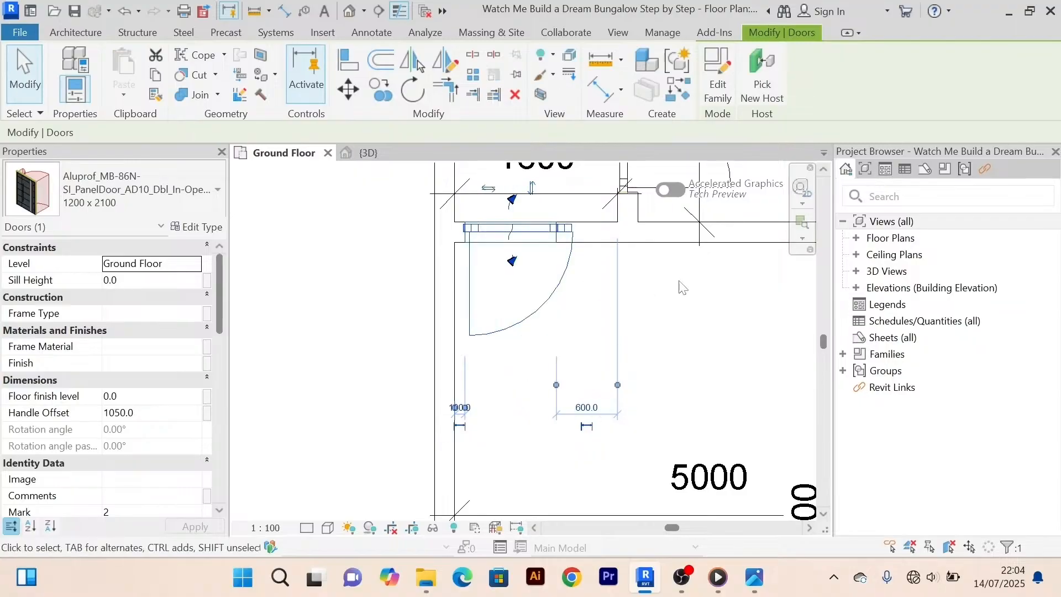
# Set the distance between the 3200 by 3500 mm room's panel door and its lower wall to 100 mm.
pyautogui.click(705, 301)
pyautogui.scroll(-2, 706, 301)
pyautogui.moveTo(698, 317); pyautogui.dragTo(630, 342, button='middle')
pyautogui.scroll(3, 630, 342)
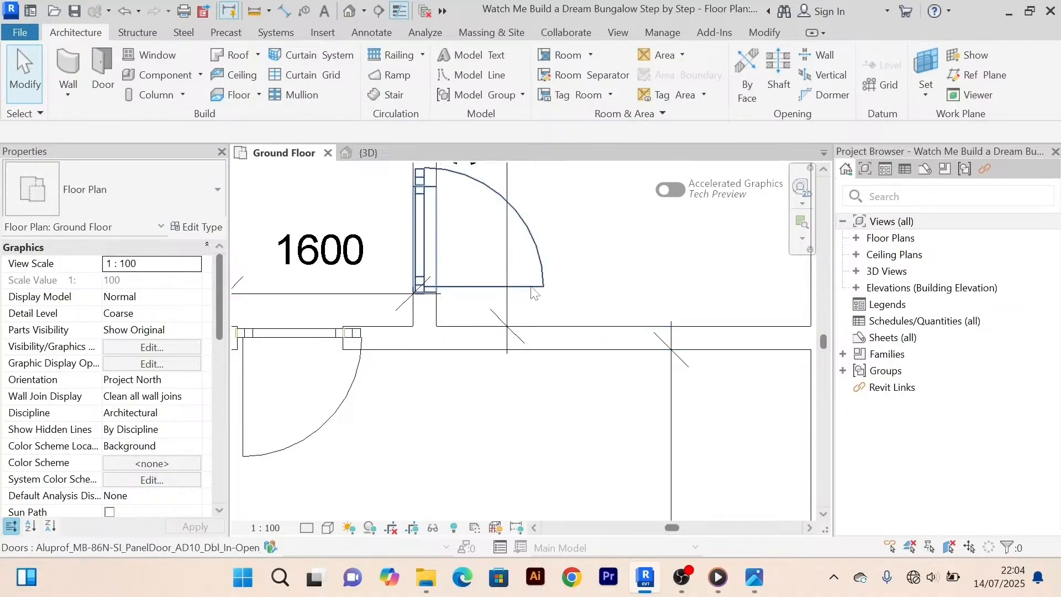
pyautogui.click(476, 292)
pyautogui.click(615, 310)
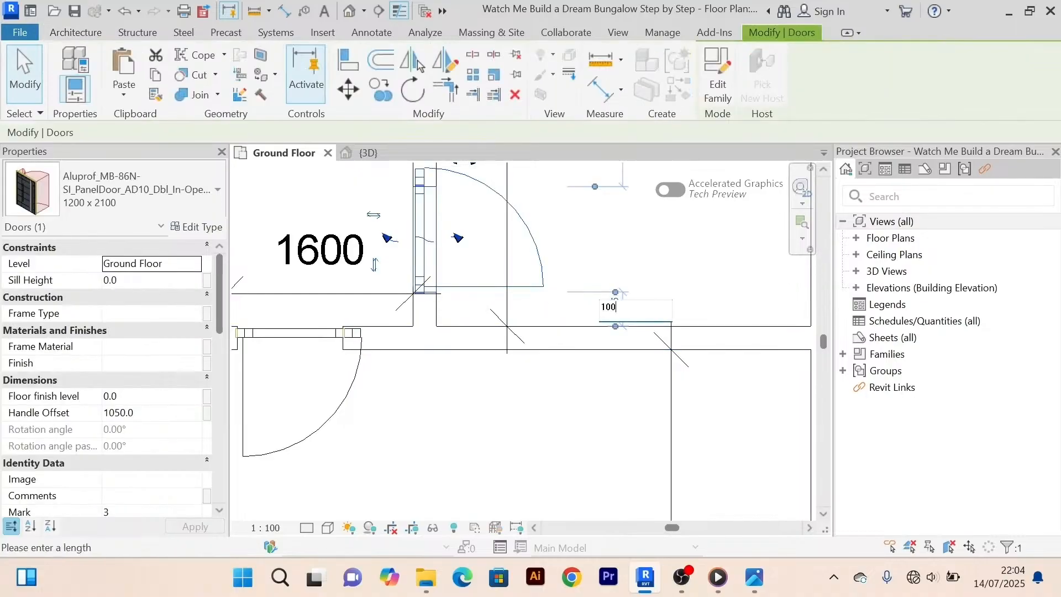
pyautogui.press('Return')
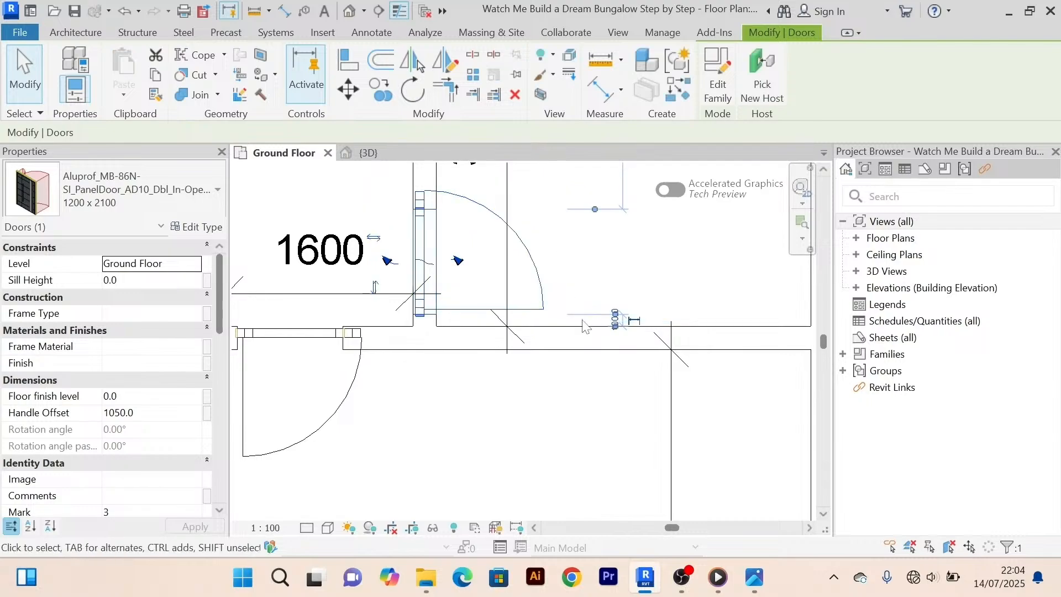
# Flip the facing of the 3200 by 3700 mm room's panel door so it swings into the room.
pyautogui.click(559, 458)
pyautogui.scroll(-2, 556, 393)
pyautogui.scroll(-1, 575, 324)
pyautogui.moveTo(580, 333)
pyautogui.mouseDown(button='middle')
pyautogui.moveTo(580, 346)
pyautogui.moveTo(588, 336)
pyautogui.mouseUp(button='middle')
pyautogui.keyDown('ctrl'); pyautogui.scroll(2, 573, 321); pyautogui.keyUp('ctrl')
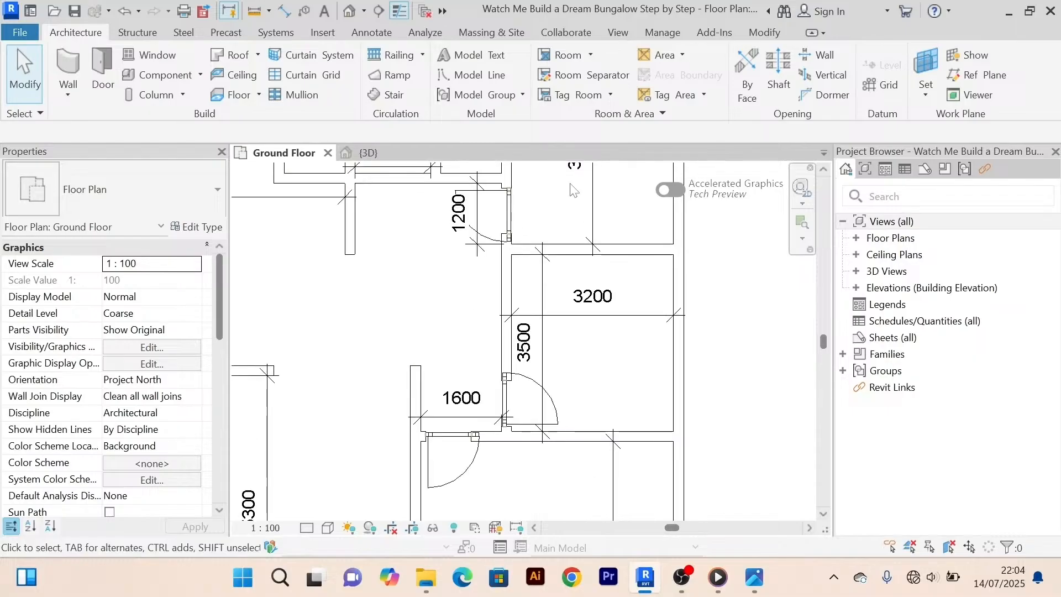
pyautogui.scroll(2, 573, 191)
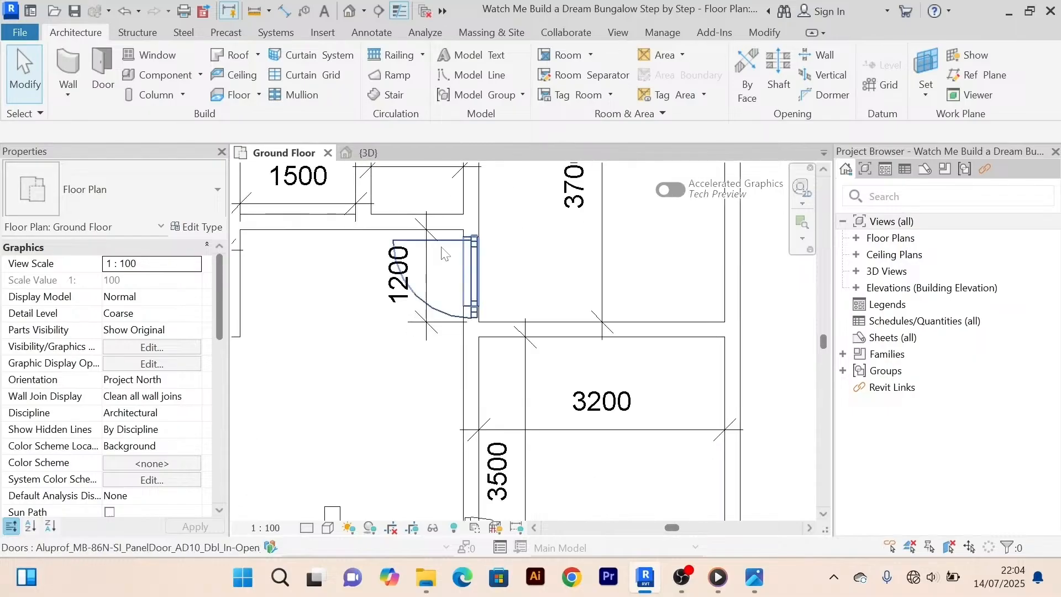
pyautogui.click(474, 271)
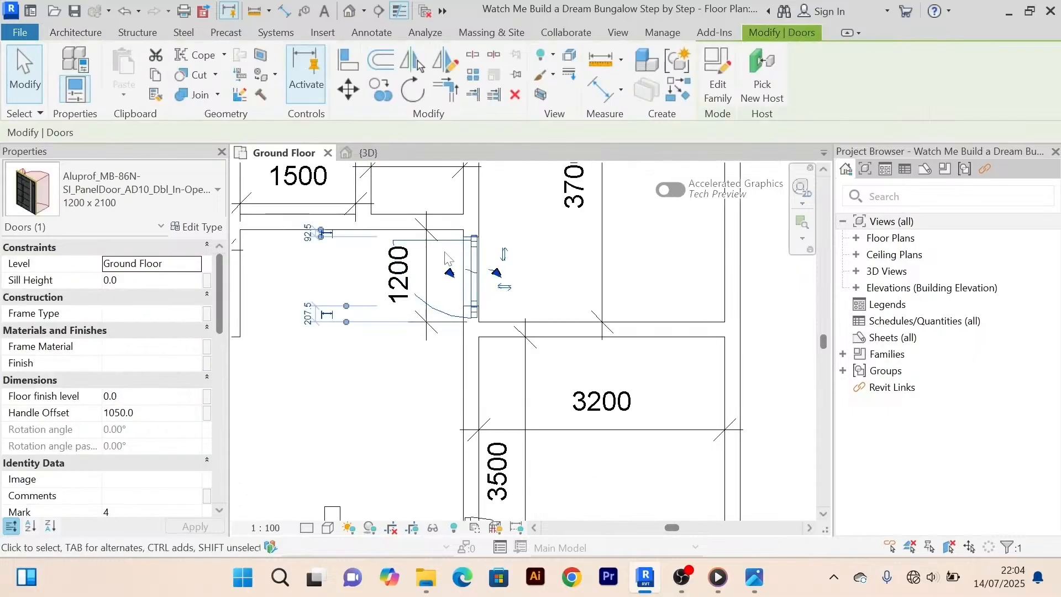
pyautogui.click(504, 287)
pyautogui.scroll(-2, 523, 226)
pyautogui.click(522, 227)
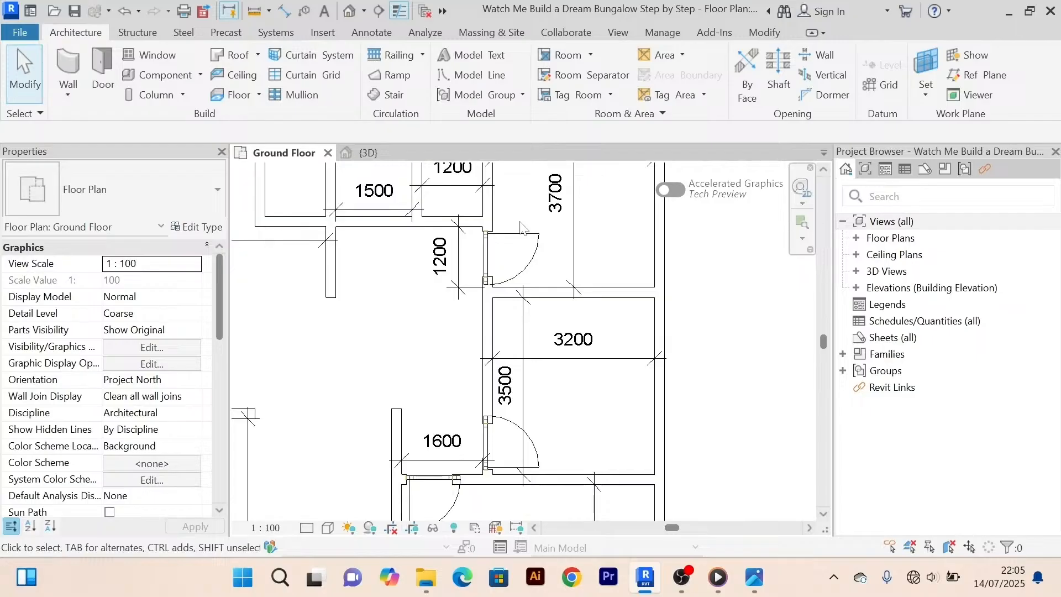
# Reverse the hinge side of the 3200 by 3700 mm room's door and move the door closer to the room's lower wall.
pyautogui.click(486, 246)
pyautogui.scroll(3, 497, 248)
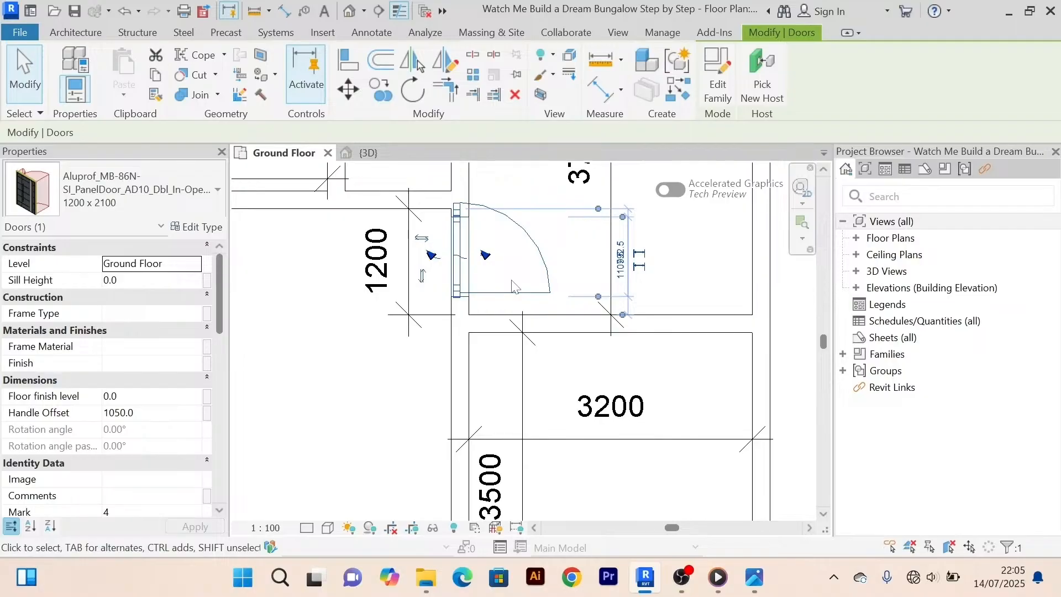
pyautogui.scroll(4, 619, 308)
pyautogui.click(633, 298)
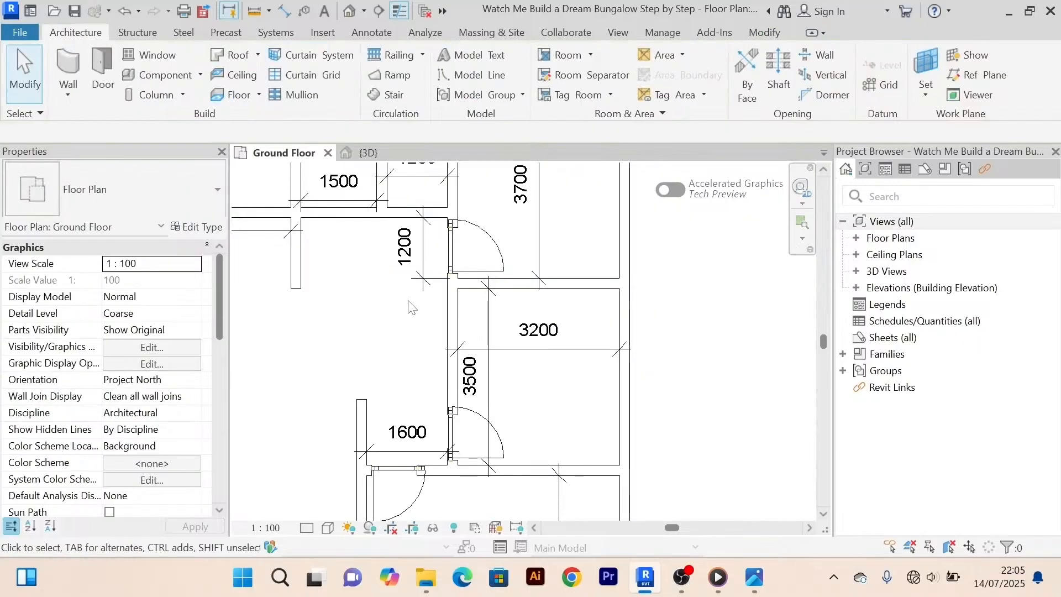
pyautogui.scroll(-1, 409, 308)
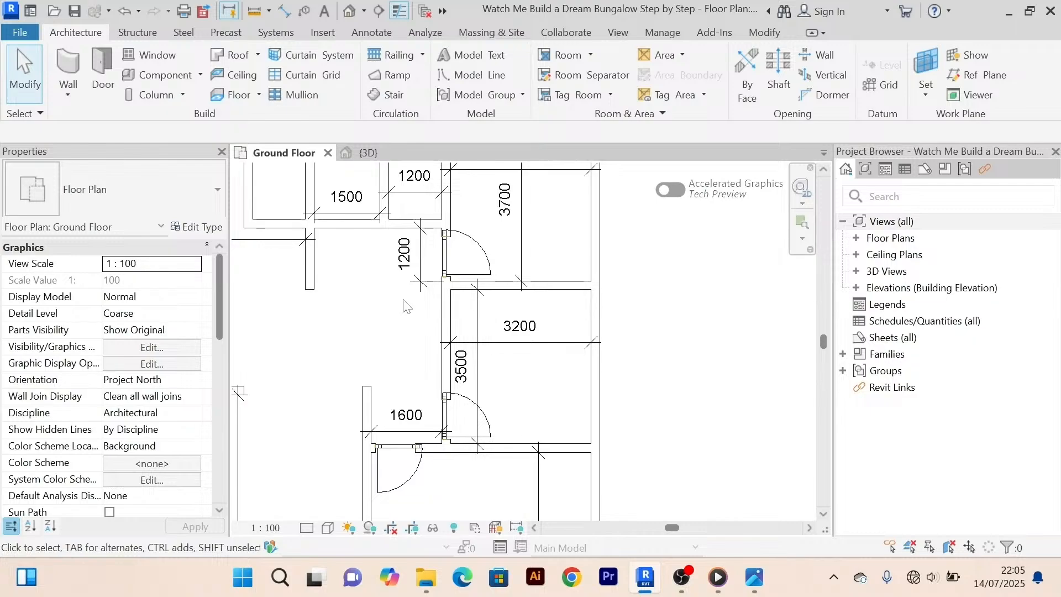
# Place two more 1200 x 2100 panel doors in the lower walls of the 1500 mm and 1200 mm wide rooms.
pyautogui.scroll(4, 409, 305)
pyautogui.scroll(-2, 680, 295)
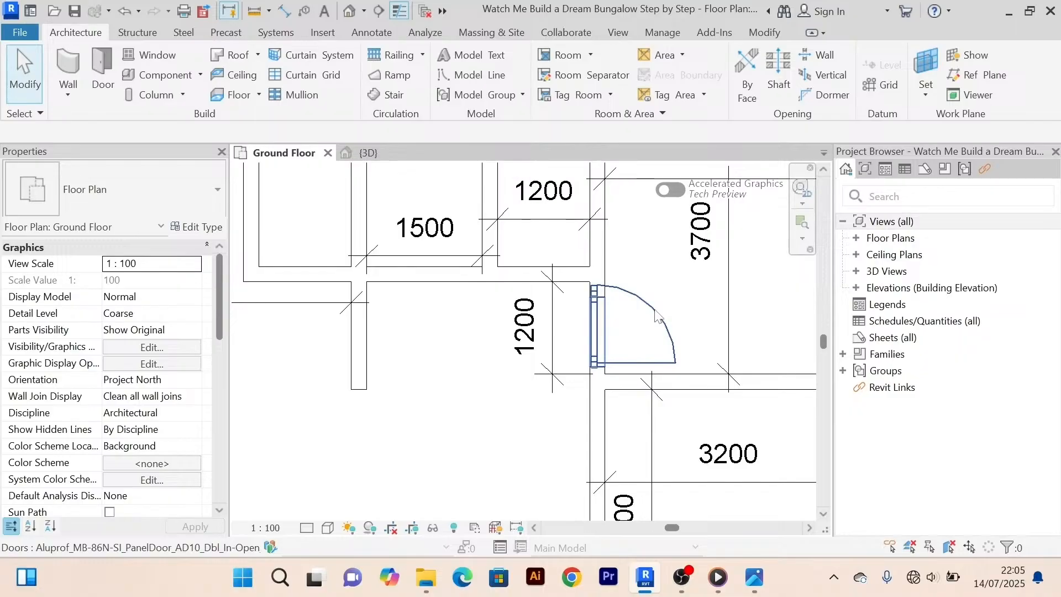
pyautogui.press('c')
pyautogui.press('s')
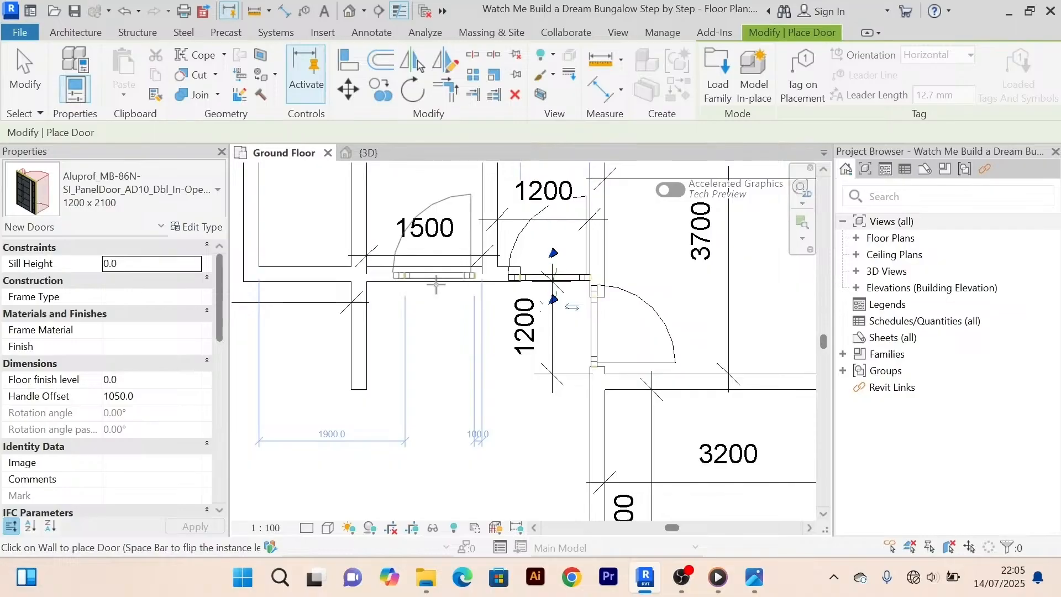
pyautogui.scroll(-3, 439, 289)
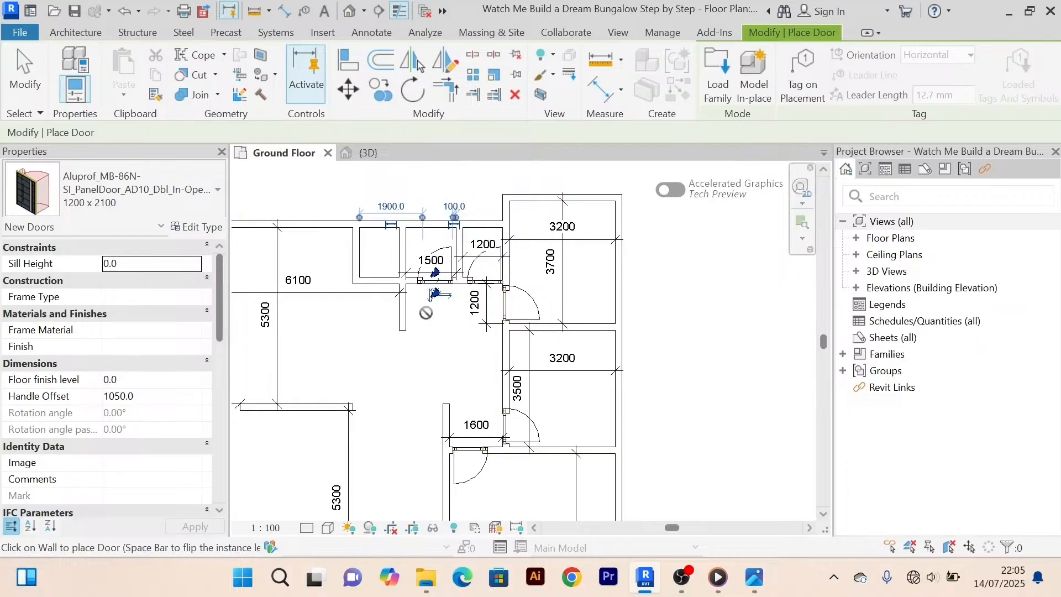
pyautogui.press('Escape')
# Reverse the hinge side of the 1200 mm wide room's panel door and centre the door in its wall.
pyautogui.scroll(5, 462, 279)
pyautogui.click(488, 302)
pyautogui.scroll(-2, 409, 365)
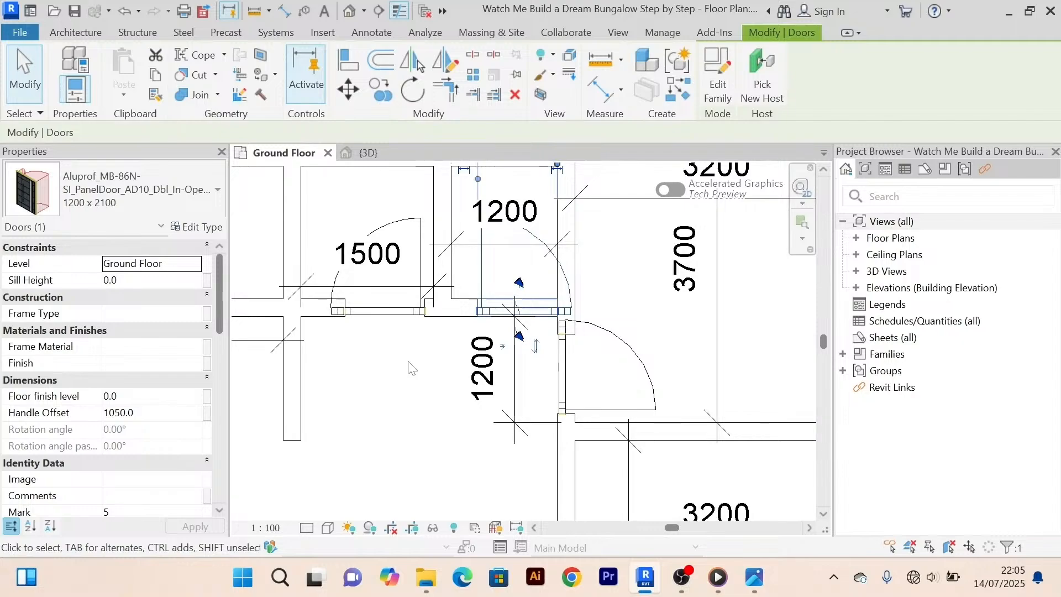
pyautogui.click(409, 367)
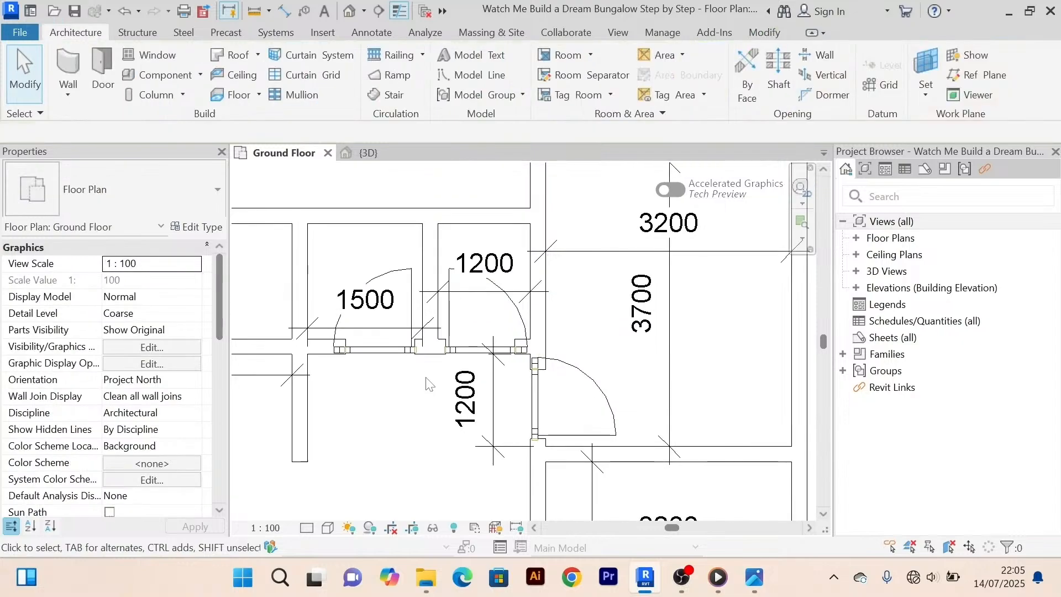
# Delete the 1500 and 1200 width dimensions of the two small rooms and the vertical 1200 dimension below them.
pyautogui.scroll(2, 411, 243)
pyautogui.click(408, 238)
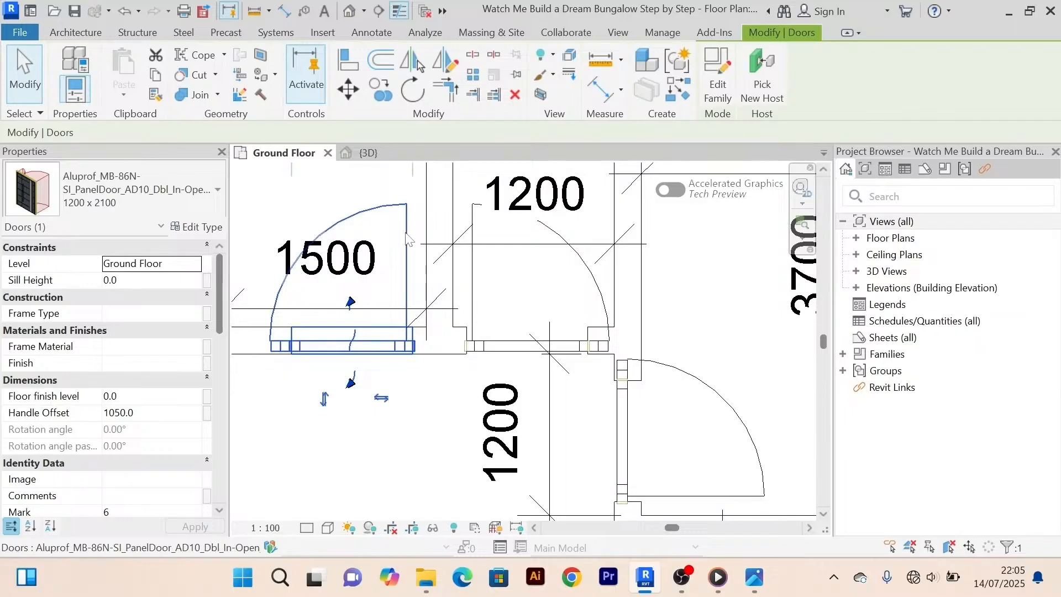
pyautogui.press('Escape')
pyautogui.scroll(-2, 407, 239)
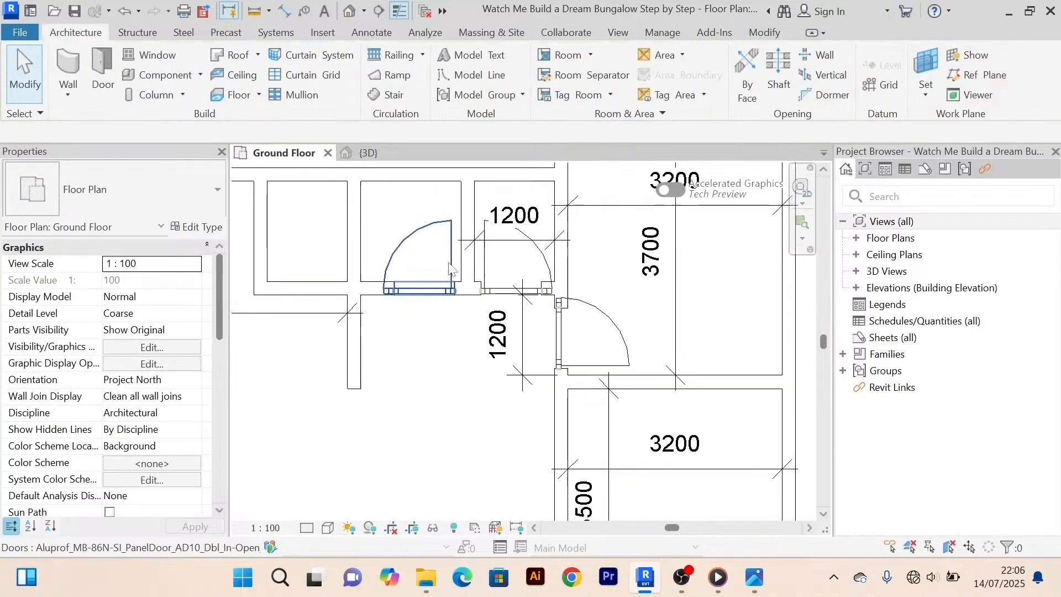
pyautogui.scroll(-1, 450, 270)
pyautogui.click(495, 228)
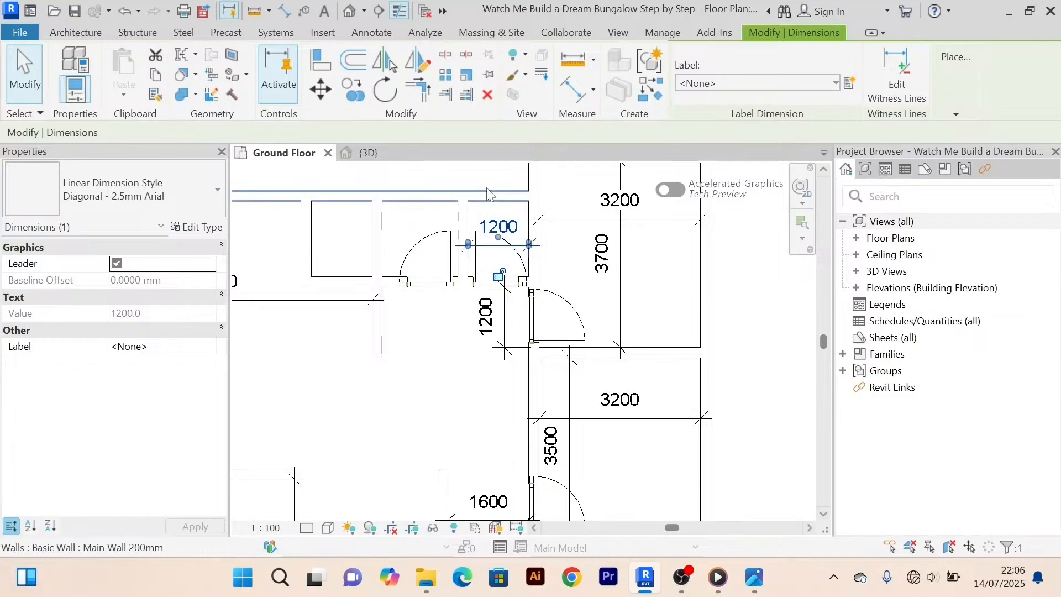
pyautogui.press('Escape')
# Delete the 3500 dimension of the middle bedroom and the 1600 dimension beside its door.
pyautogui.moveTo(555, 467); pyautogui.dragTo(498, 308, button='middle')
pyautogui.scroll(-1, 499, 308)
pyautogui.click(496, 290)
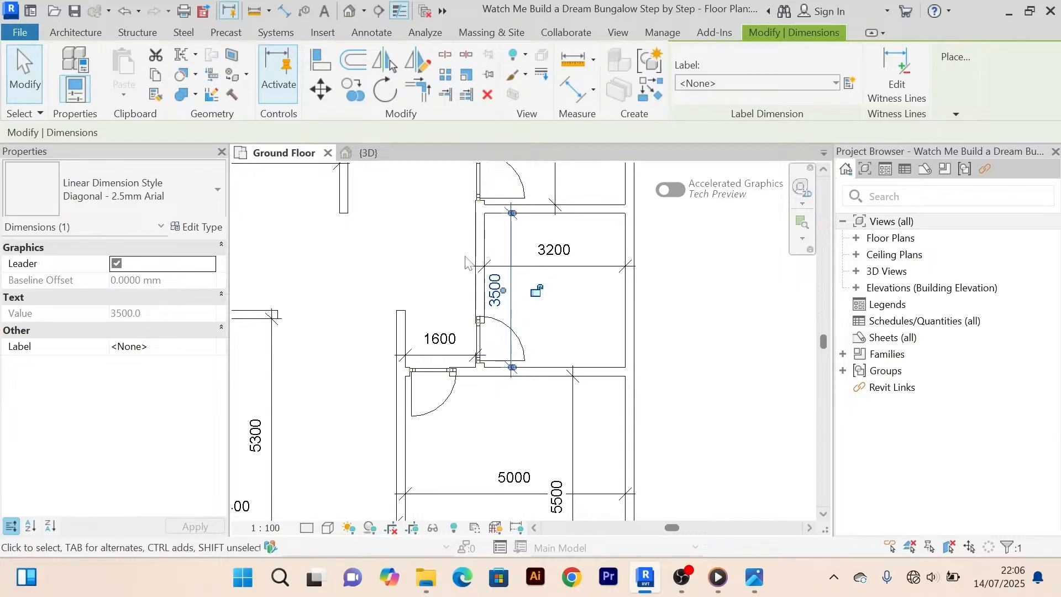
pyautogui.press('Escape')
pyautogui.moveTo(466, 263); pyautogui.dragTo(455, 323, button='middle')
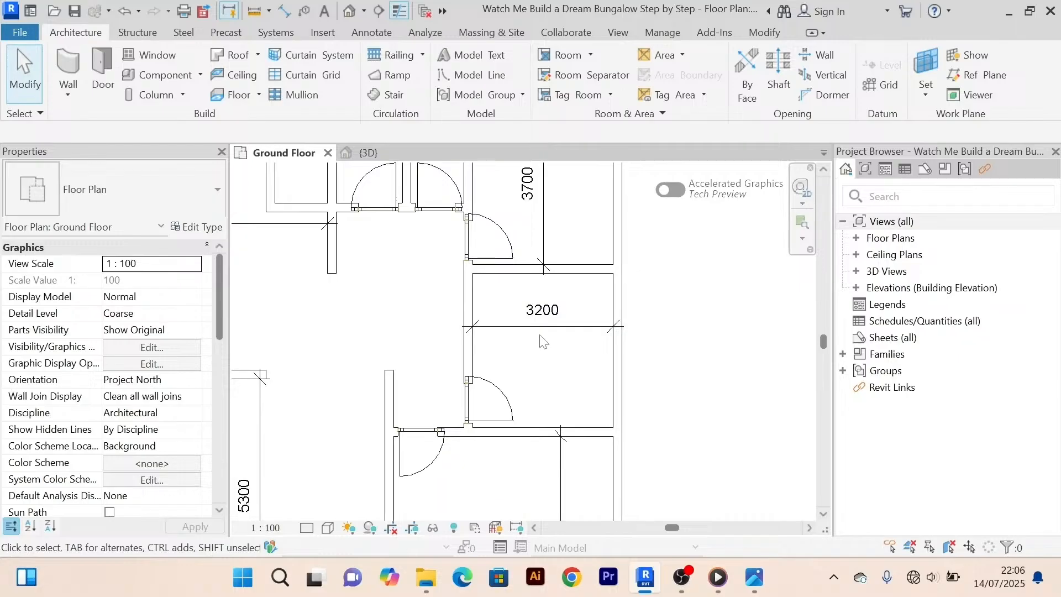
# Delete the 3200 width dimensions of the middle room and the 3700 mm deep room above it.
pyautogui.click(557, 325)
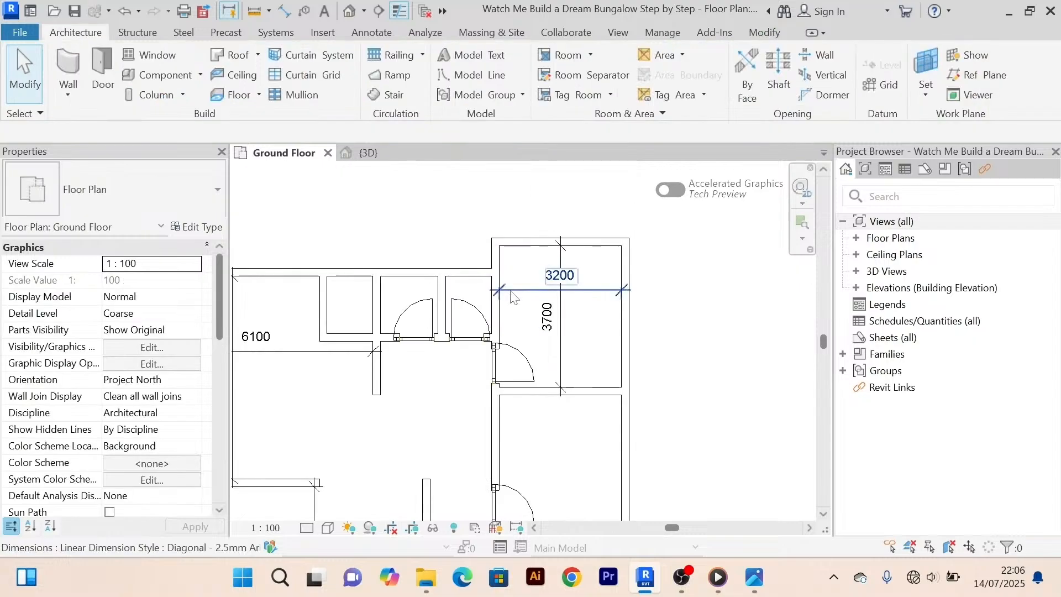
pyautogui.click(513, 297)
pyautogui.press('Delete')
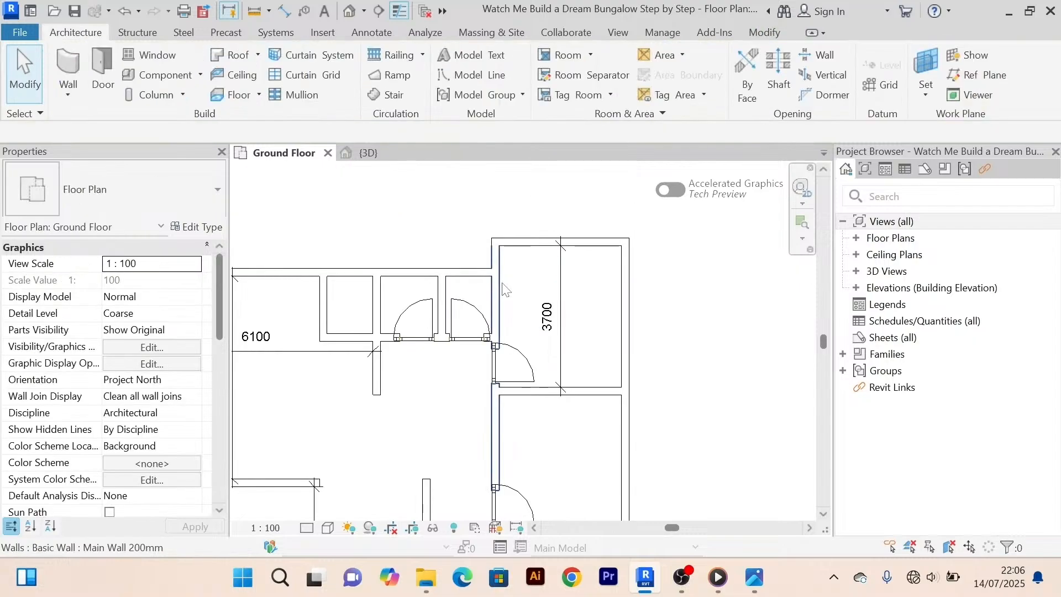